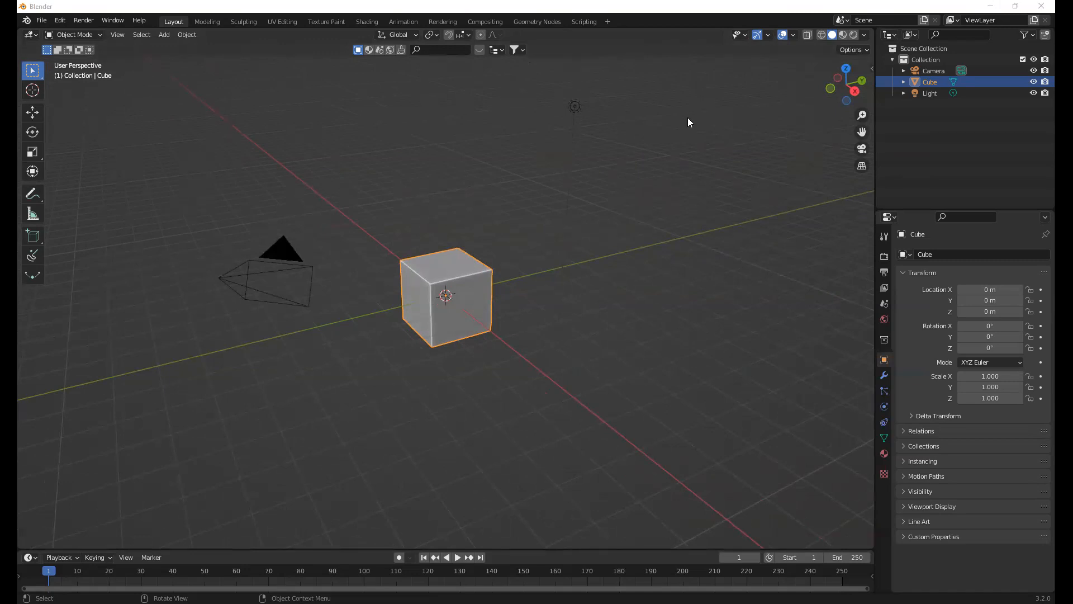
Delete the default cube from the scene
{"action": "left_click", "coordinate": [689, 51]}
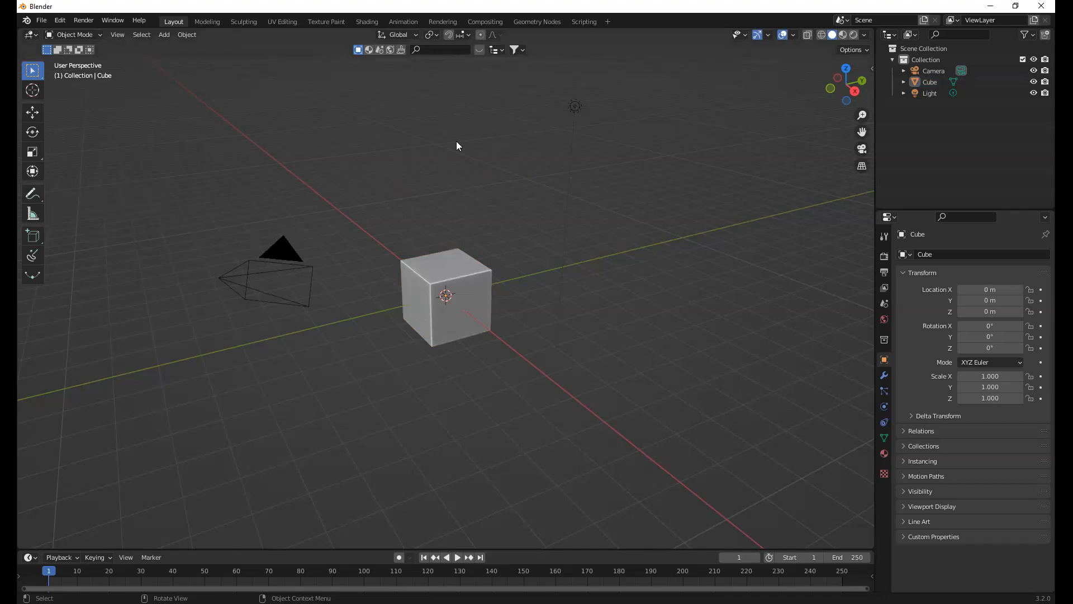
{"action": "middle_click_drag", "start_coordinate": [440, 156], "coordinate": [443, 158]}
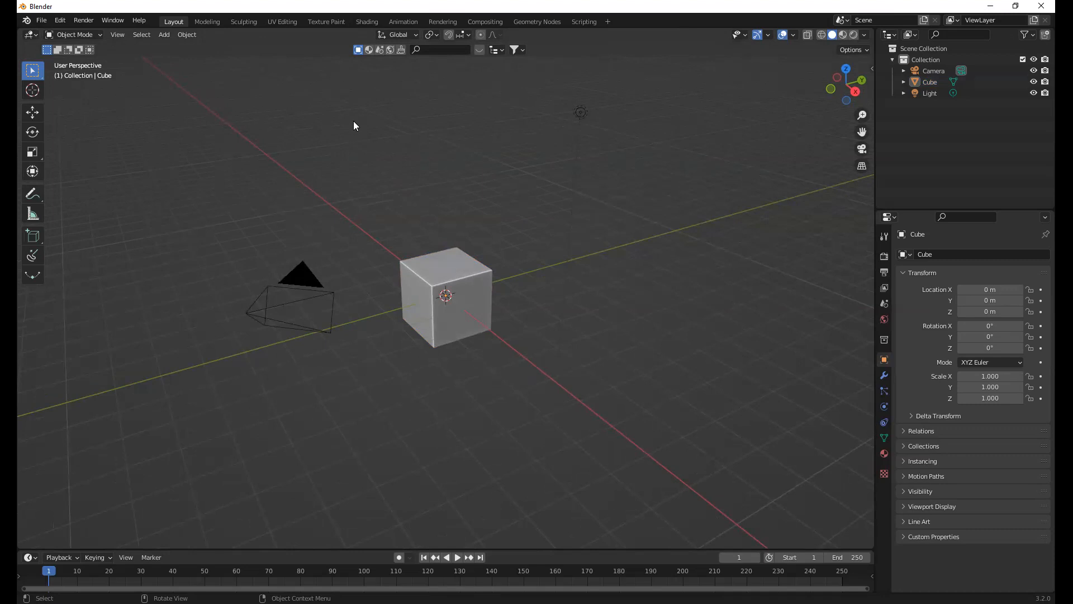
{"action": "middle_click_drag", "start_coordinate": [434, 151], "coordinate": [423, 92]}
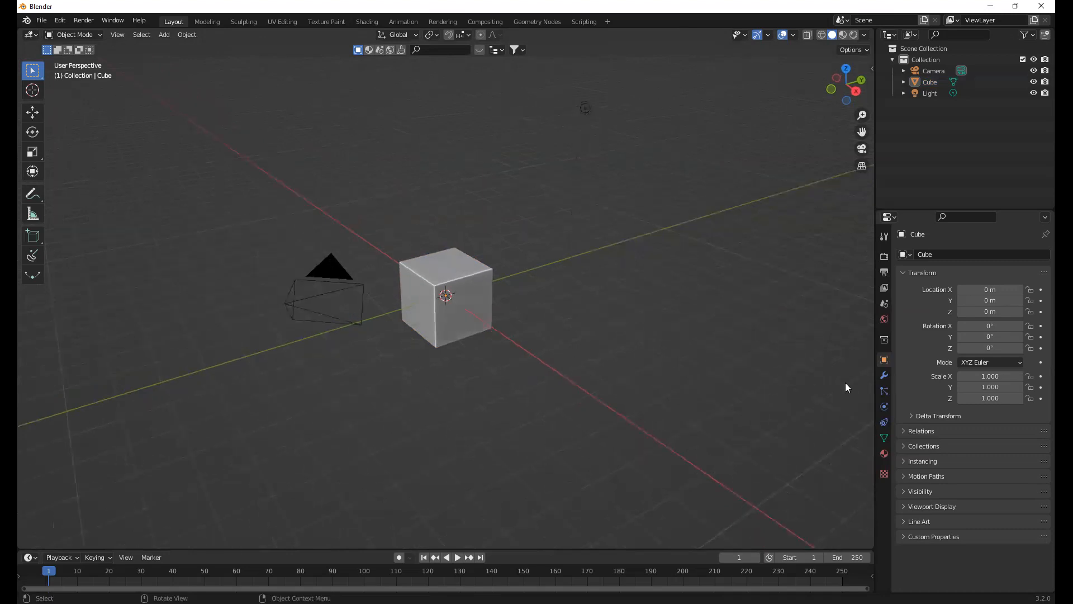
{"action": "middle_click_drag", "start_coordinate": [592, 238], "coordinate": [483, 264]}
{"action": "key", "text": "ctrl+z"}
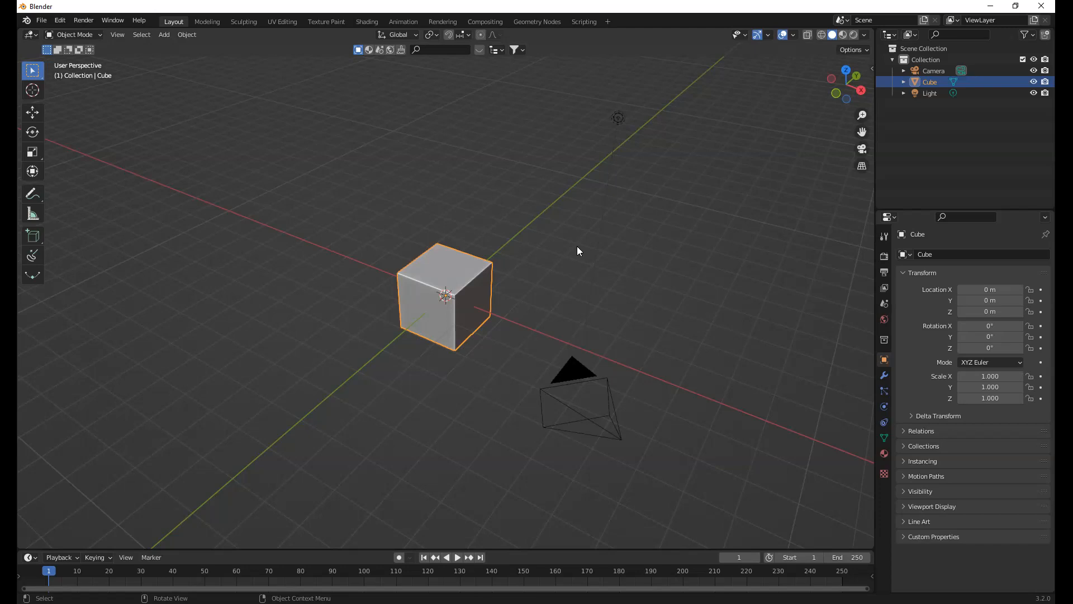
{"action": "key", "text": "Delete"}
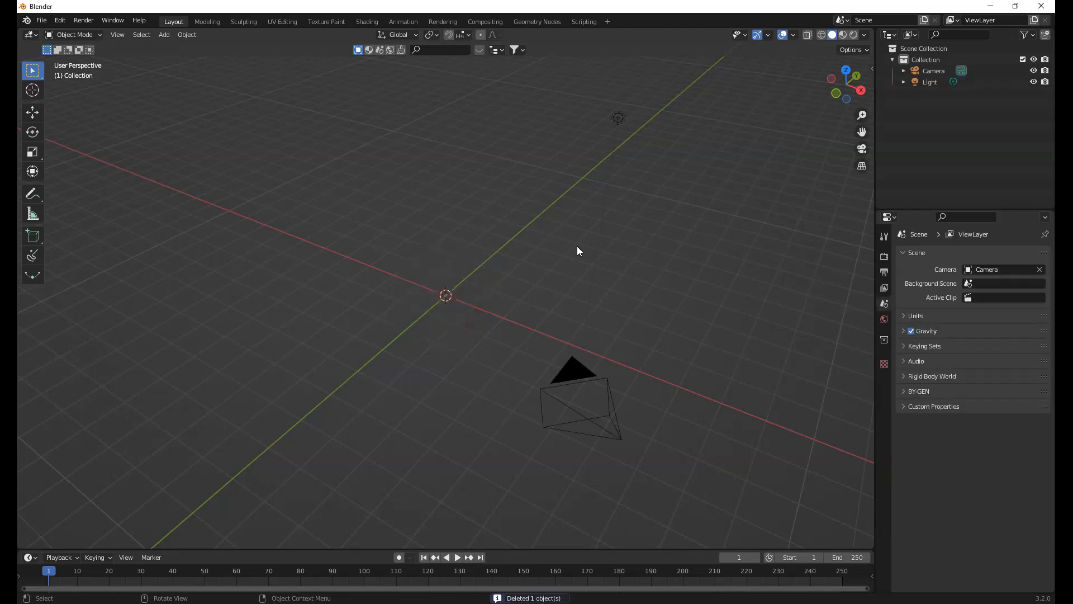
{"action": "key", "text": "shift+a"}
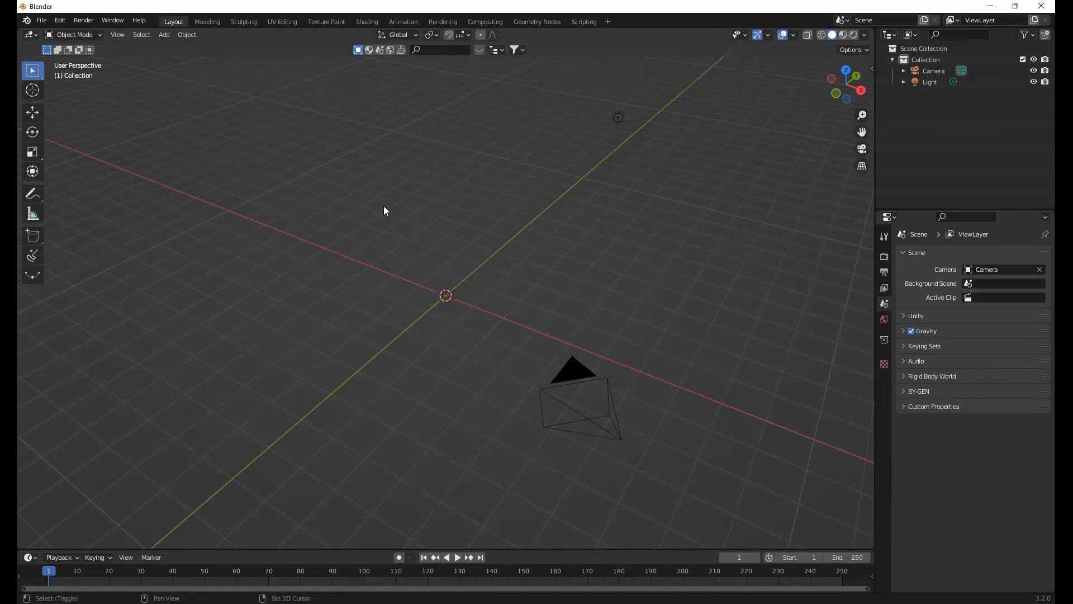
{"action": "key", "text": "shift+a"}
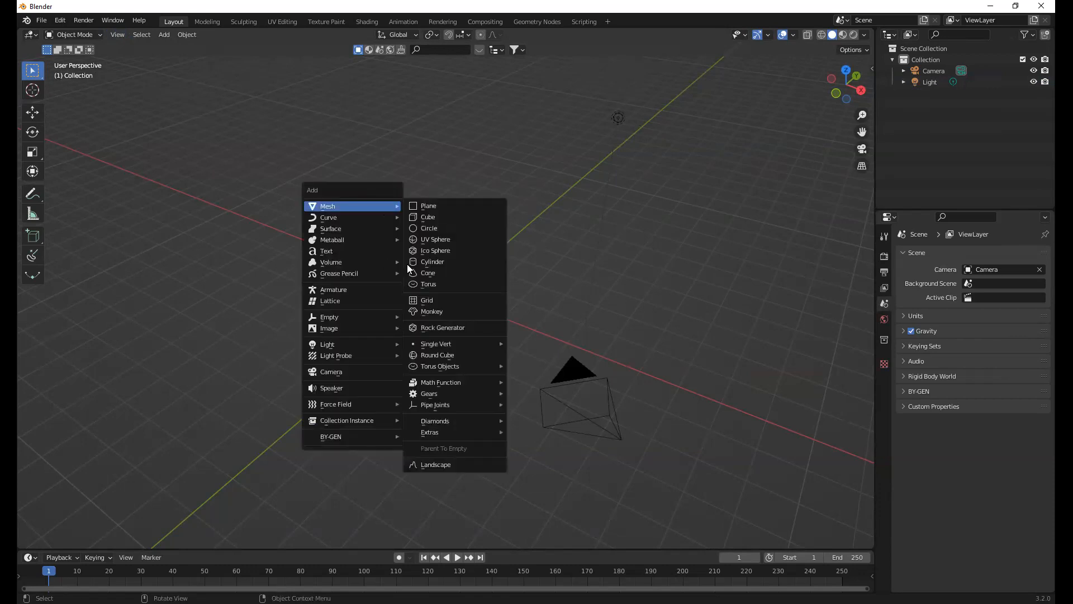
{"action": "key", "text": "Escape"}
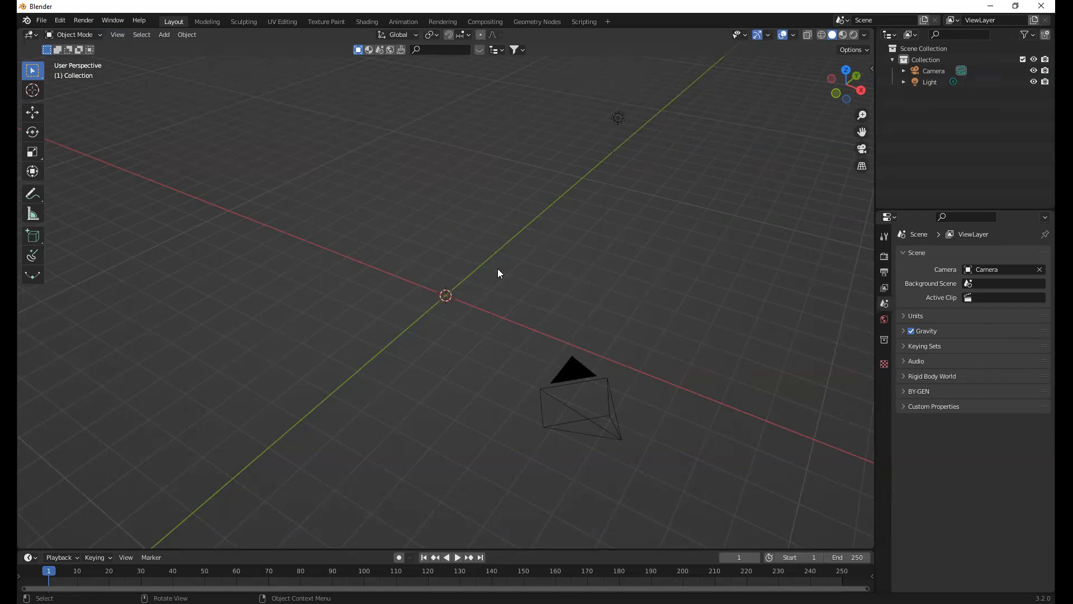
Show the 3D viewport's sidebar, examine its View, Create, Tissue, BlenderKit and Edit sections, and hide it again
{"action": "left_click", "coordinate": [865, 34]}
{"action": "left_click", "coordinate": [865, 33]}
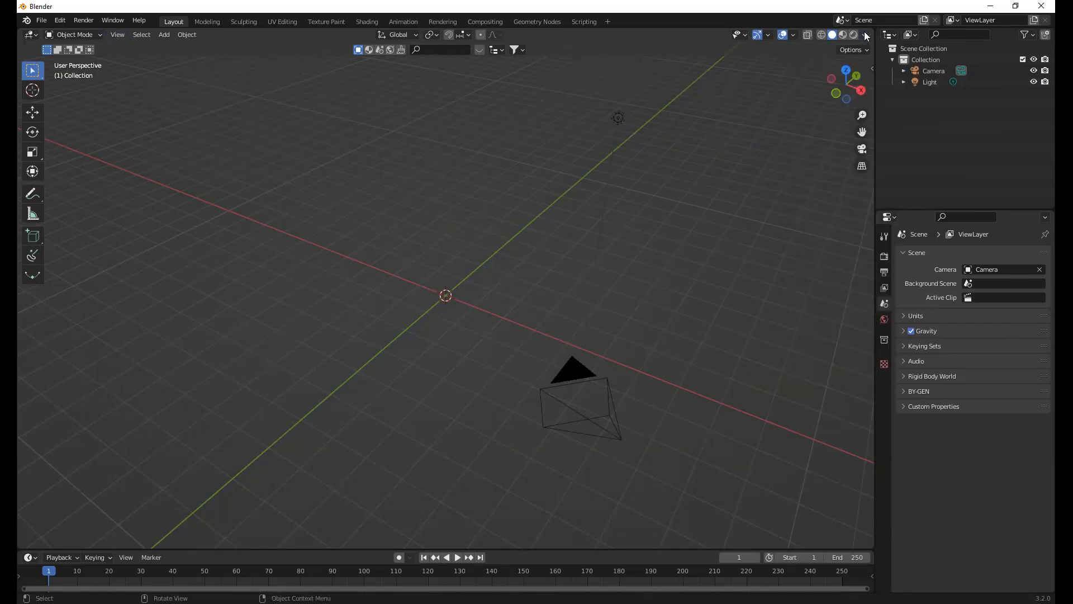
{"action": "left_click", "coordinate": [871, 69]}
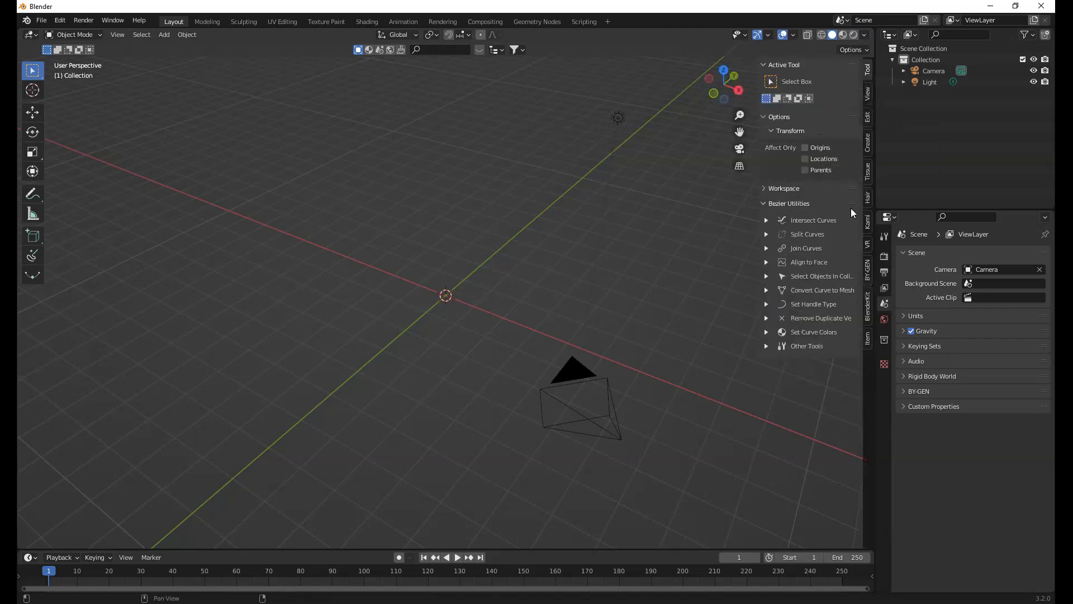
{"action": "left_click", "coordinate": [867, 92]}
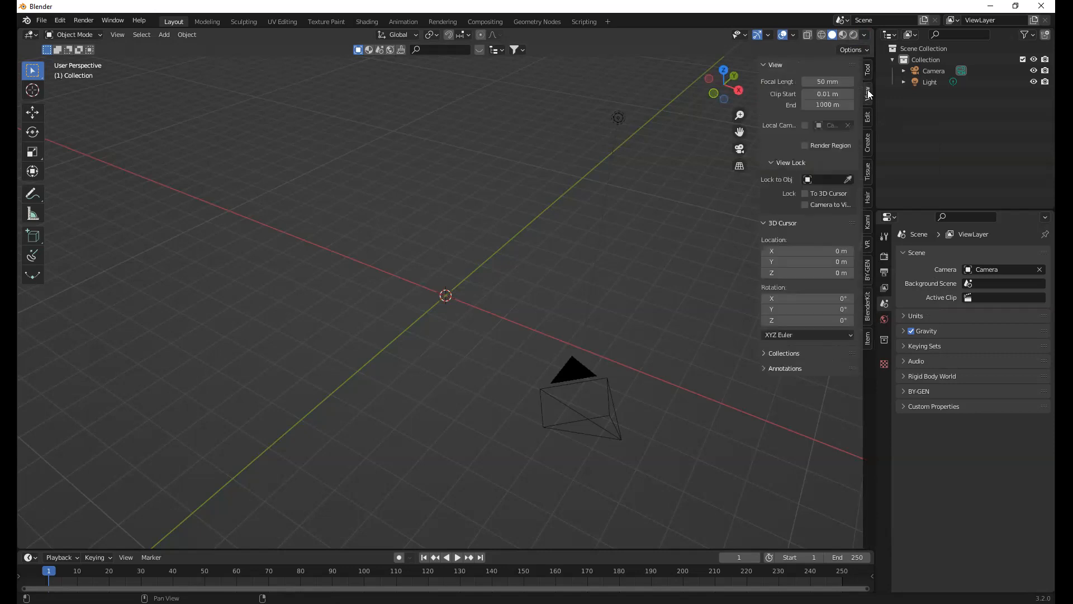
{"action": "left_click", "coordinate": [869, 141]}
{"action": "left_click", "coordinate": [867, 171]}
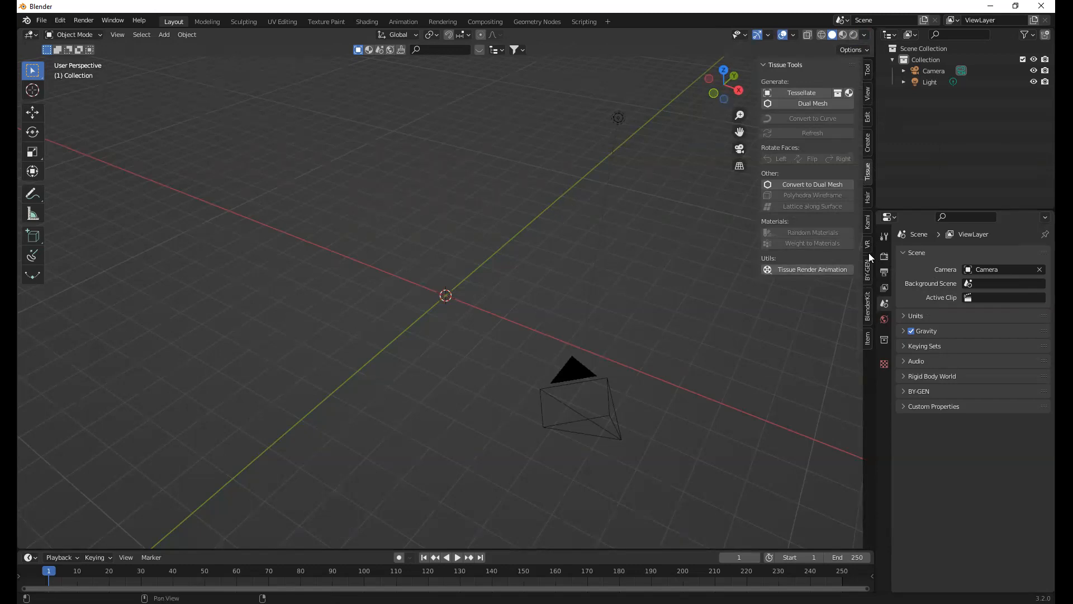
{"action": "left_click", "coordinate": [868, 305]}
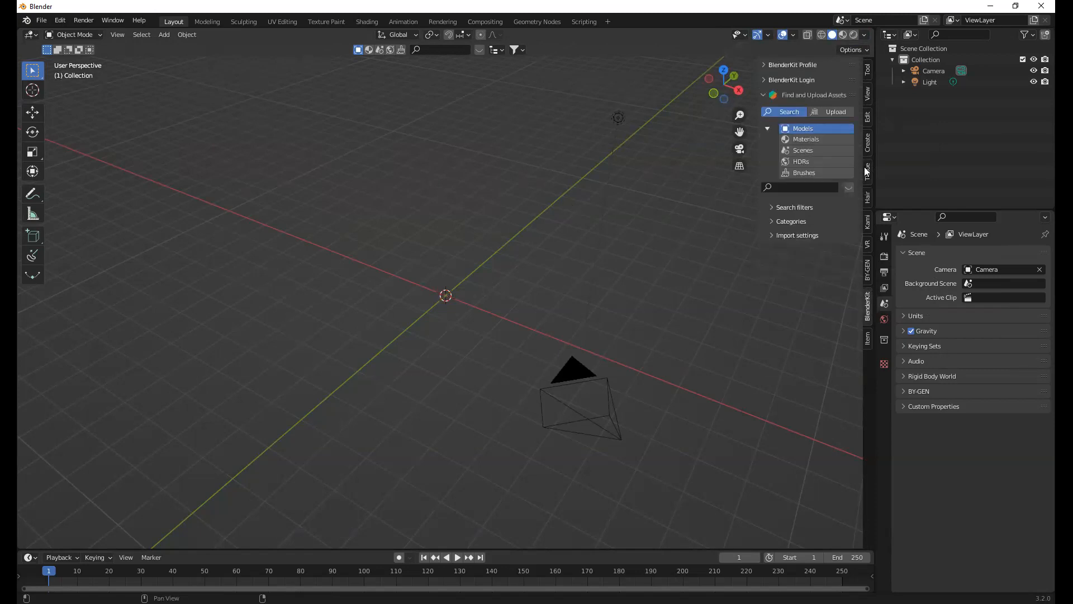
{"action": "left_click", "coordinate": [867, 145]}
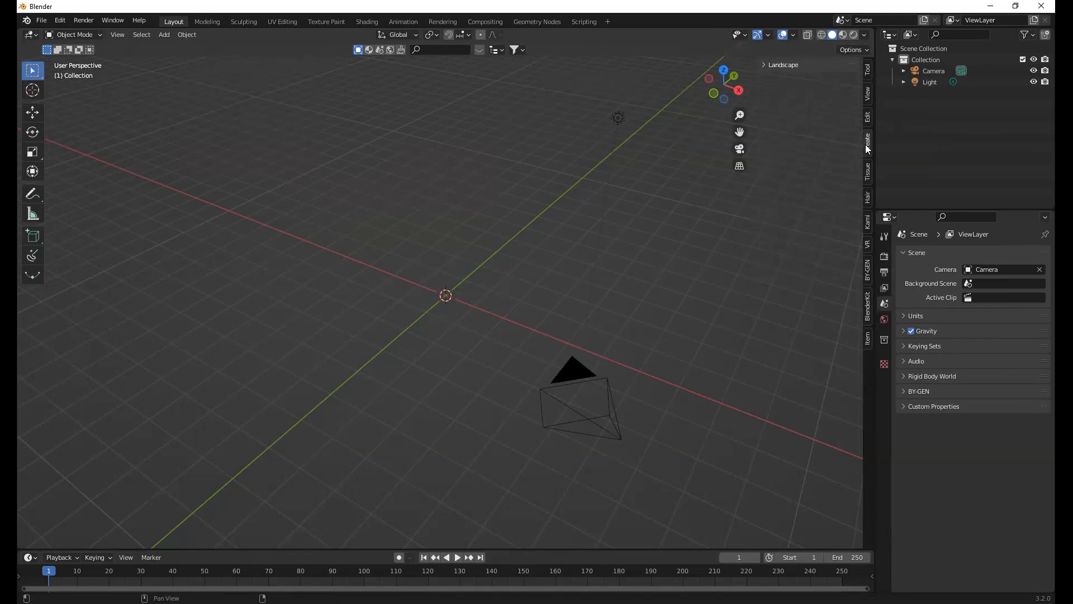
{"action": "left_click", "coordinate": [868, 122]}
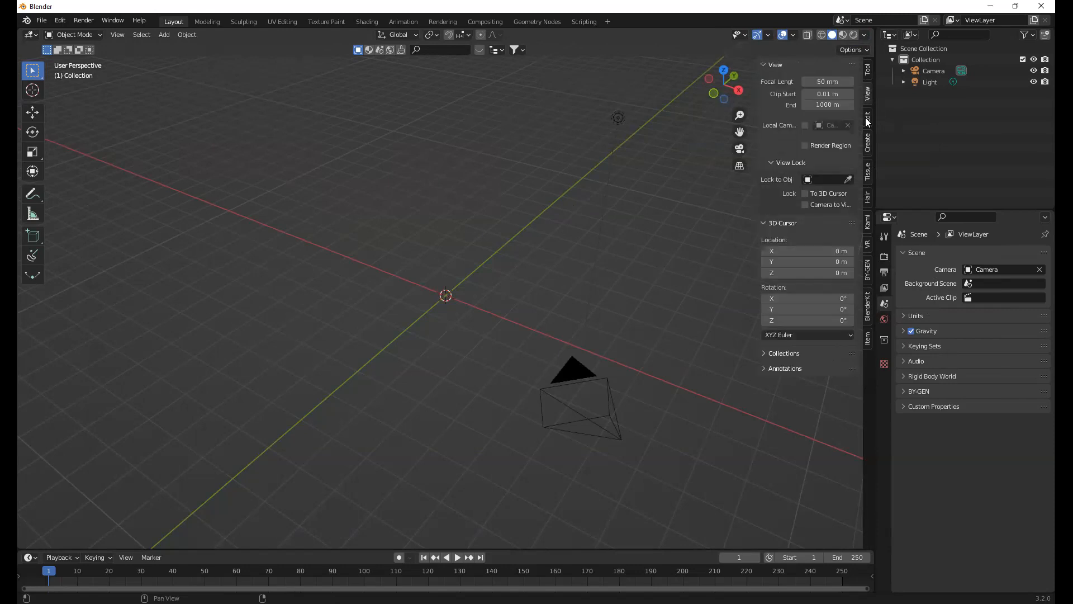
{"action": "key", "text": "n"}
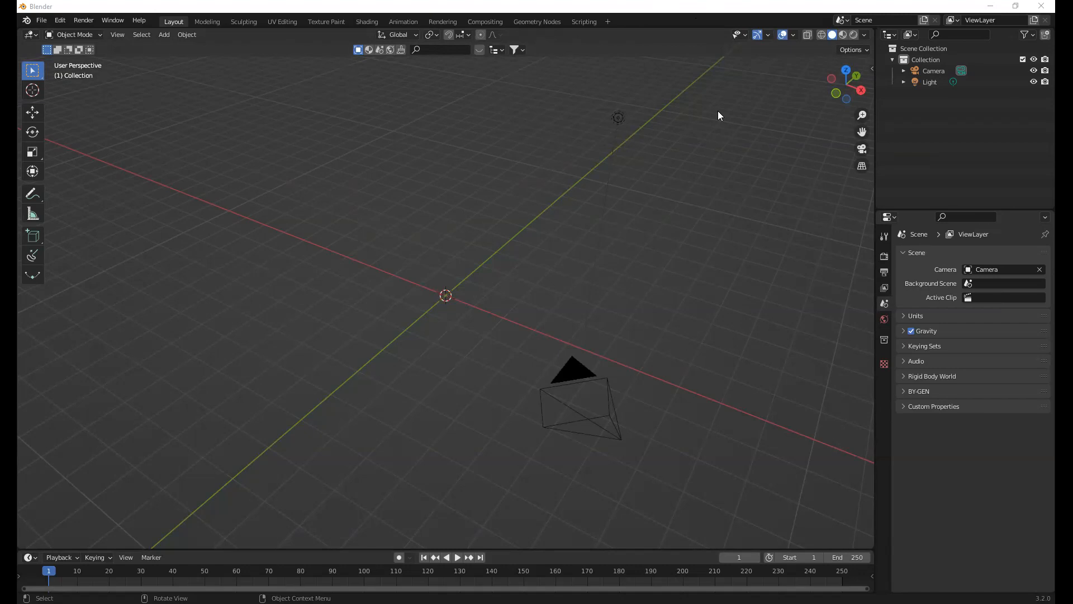
Show the viewport's sidebar and search the enabled add-ons in the Preferences for "screen"
{"action": "key", "text": "n"}
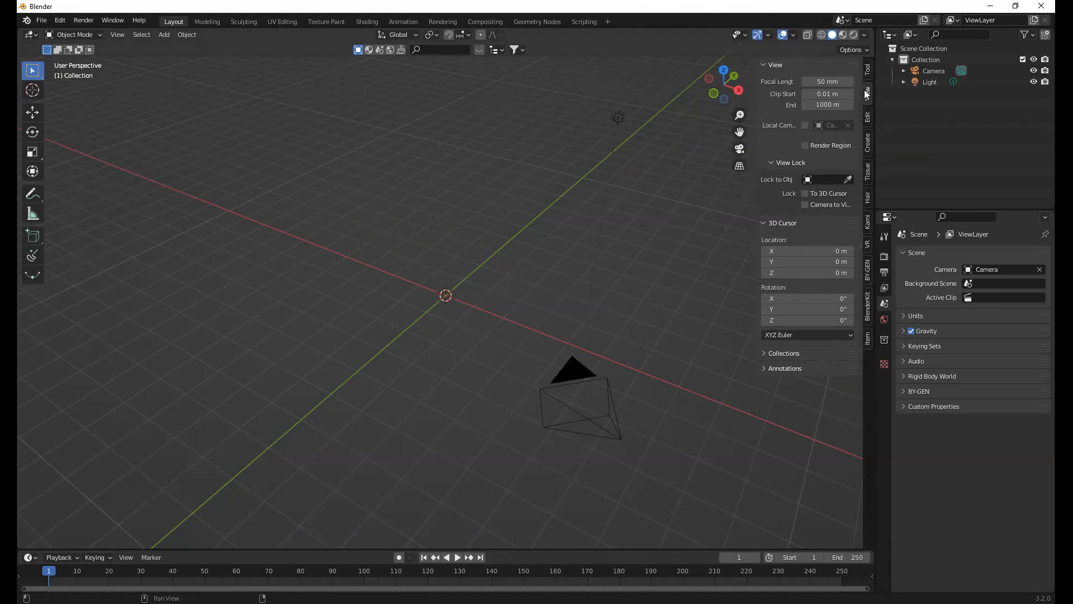
{"action": "left_click", "coordinate": [142, 34]}
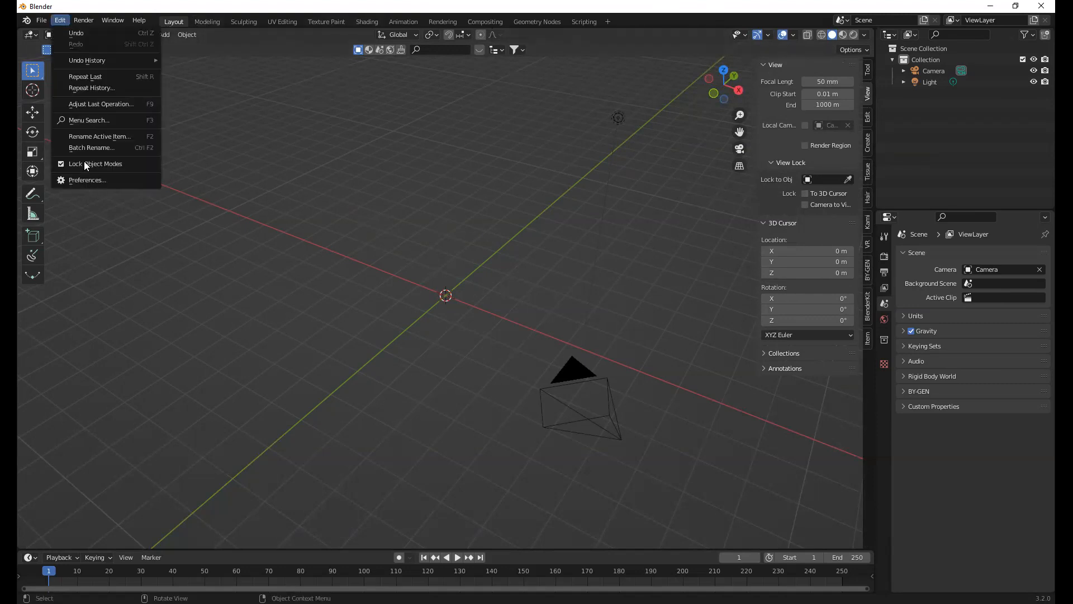
{"action": "left_click", "coordinate": [60, 20]}
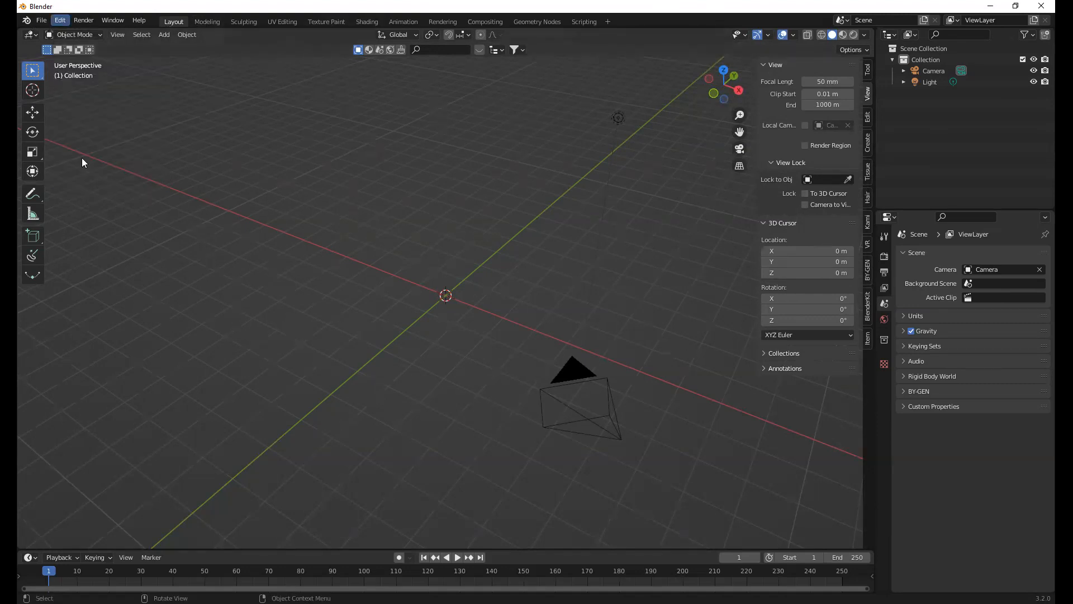
{"action": "left_click", "coordinate": [320, 58]}
{"action": "type", "text": "screen"}
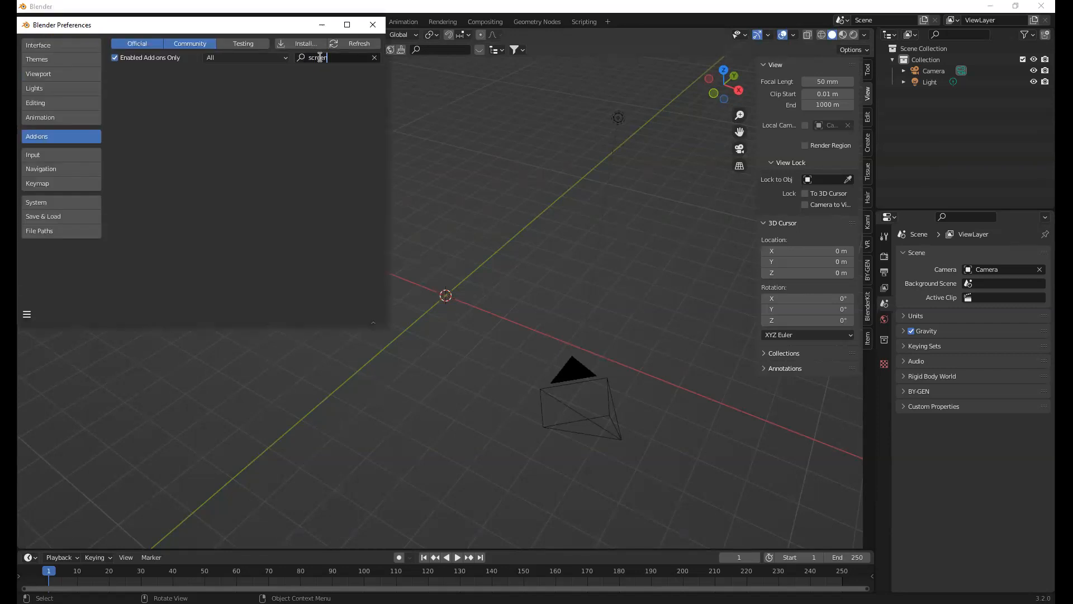
{"action": "left_click", "coordinate": [535, 101]}
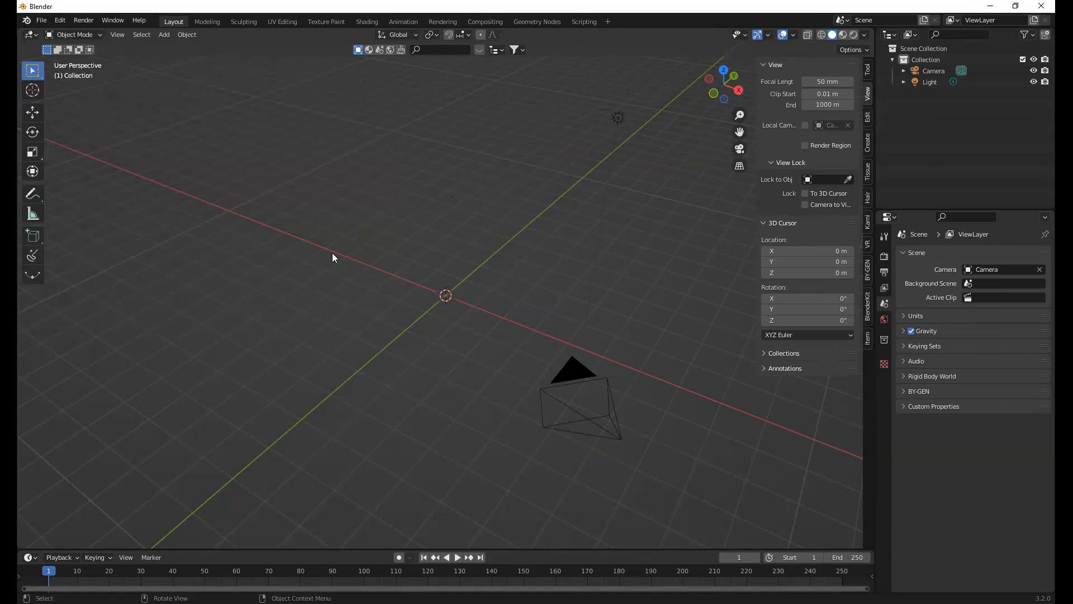
Add a mesh cube at the scene's origin and hide the viewport's sidebar
{"action": "key", "text": "shift+a"}
{"action": "mouse_move", "coordinate": [332, 253]}
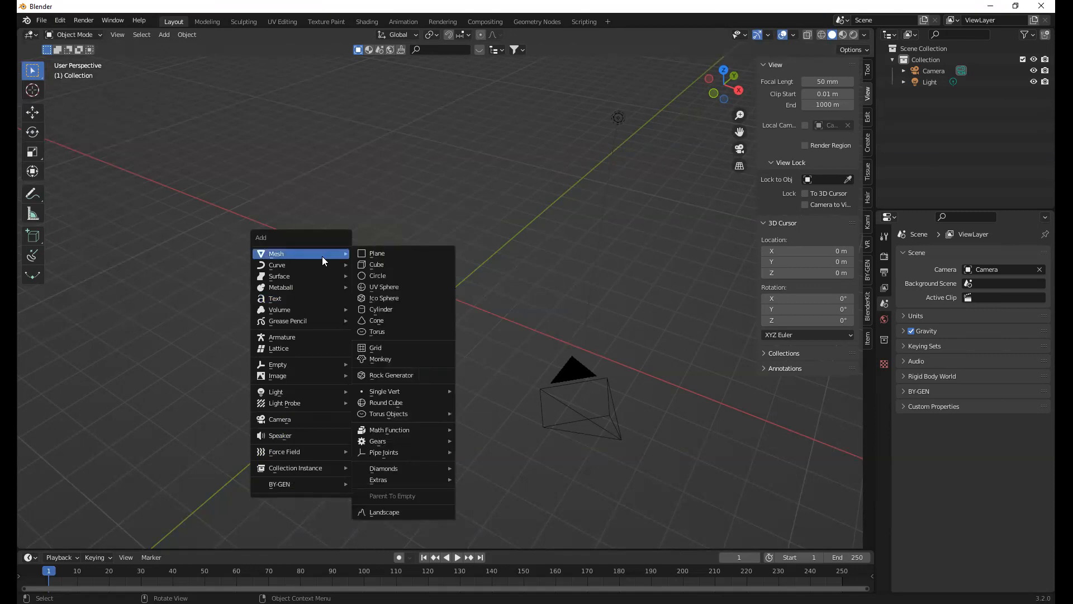
{"action": "left_click", "coordinate": [393, 265]}
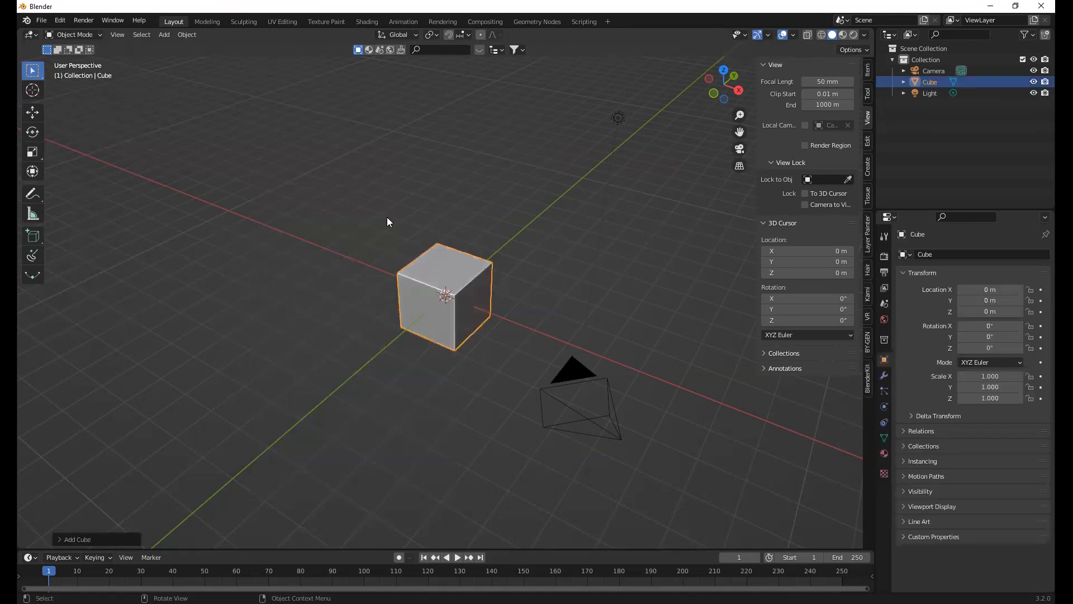
{"action": "left_click", "coordinate": [444, 203]}
{"action": "key", "text": "n"}
Examine the selected cube from different angles and distances by orbiting, panning and zooming the 3D view
{"action": "middle_click_drag", "start_coordinate": [517, 285], "coordinate": [462, 271]}
{"action": "left_click", "coordinate": [462, 271]}
{"action": "right_click", "coordinate": [503, 237]}
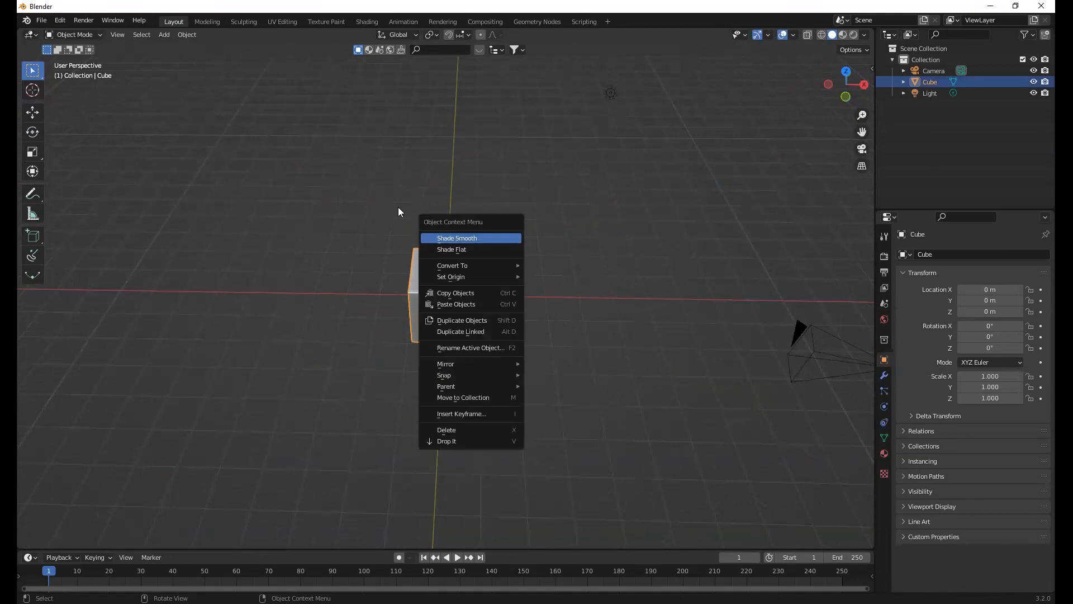
{"action": "right_click", "coordinate": [513, 227]}
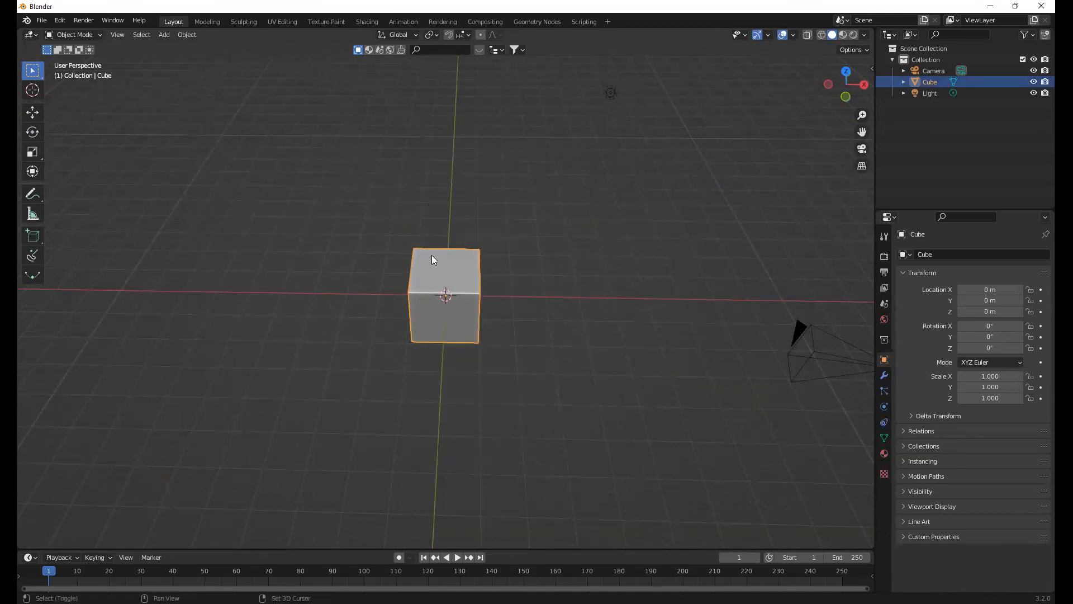
{"action": "middle_click_drag", "start_coordinate": [446, 261], "coordinate": [466, 271], "text": "shift"}
{"action": "scroll", "coordinate": [466, 272], "scroll_direction": "up", "scroll_amount": 5}
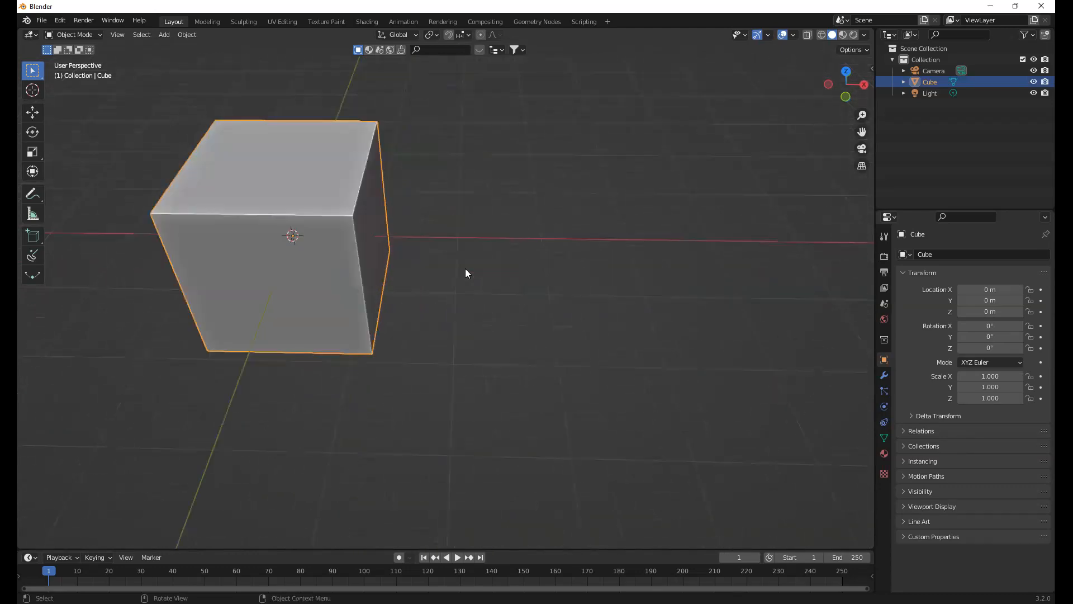
{"action": "scroll", "coordinate": [466, 273], "scroll_direction": "down", "scroll_amount": 2}
{"action": "scroll", "coordinate": [466, 273], "scroll_direction": "down", "scroll_amount": 1}
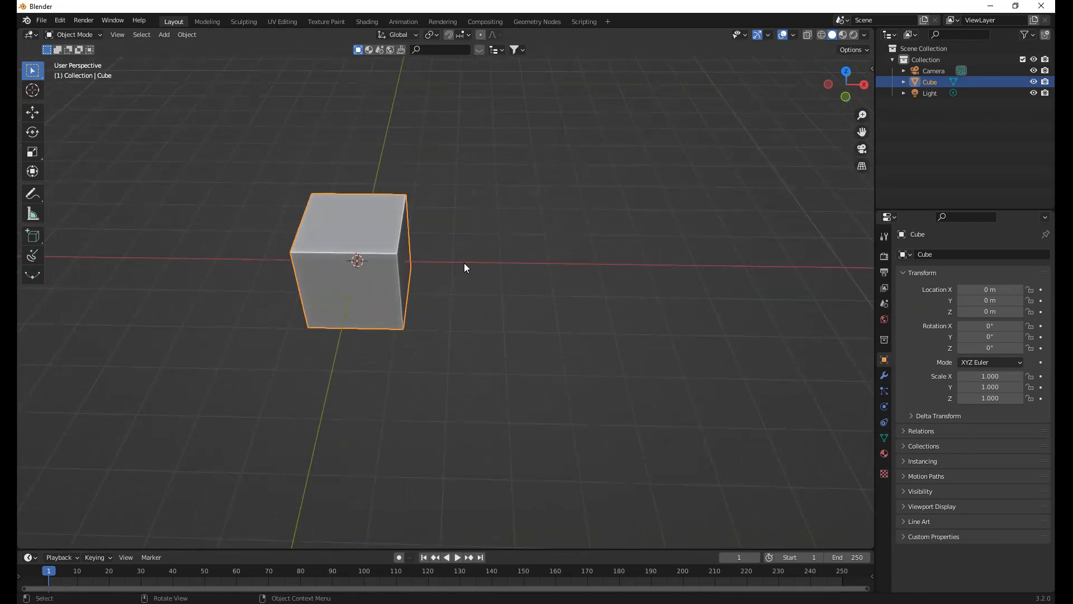
{"action": "middle_click_drag", "start_coordinate": [463, 263], "coordinate": [475, 267]}
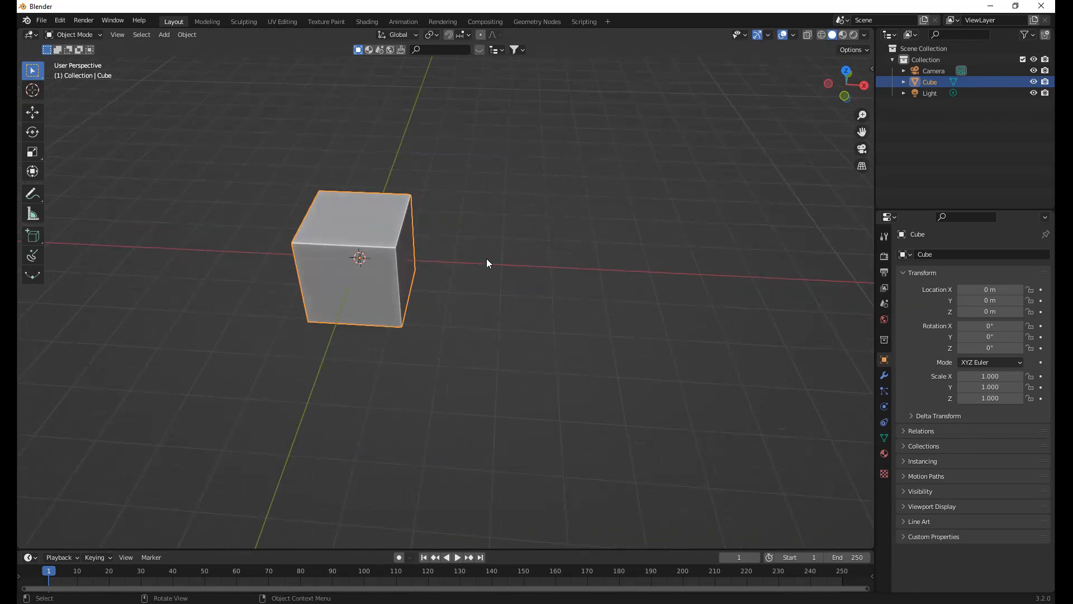
View the cube in the front, right and top orthographic views, ending in an angled perspective view
{"action": "key", "text": "KP_1"}
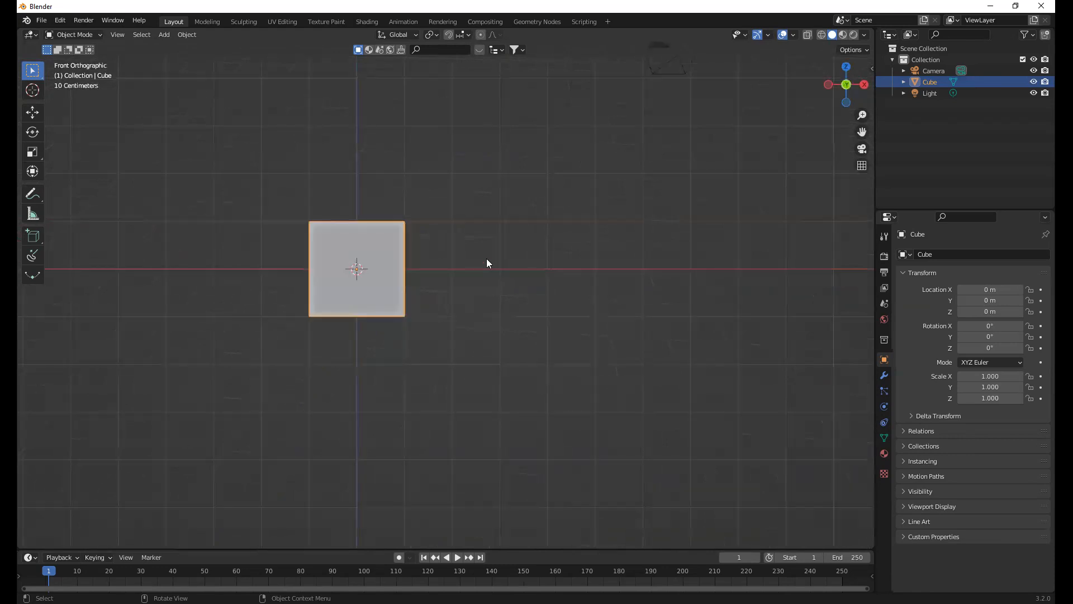
{"action": "key", "text": "KP_7"}
{"action": "key", "text": "KP_3"}
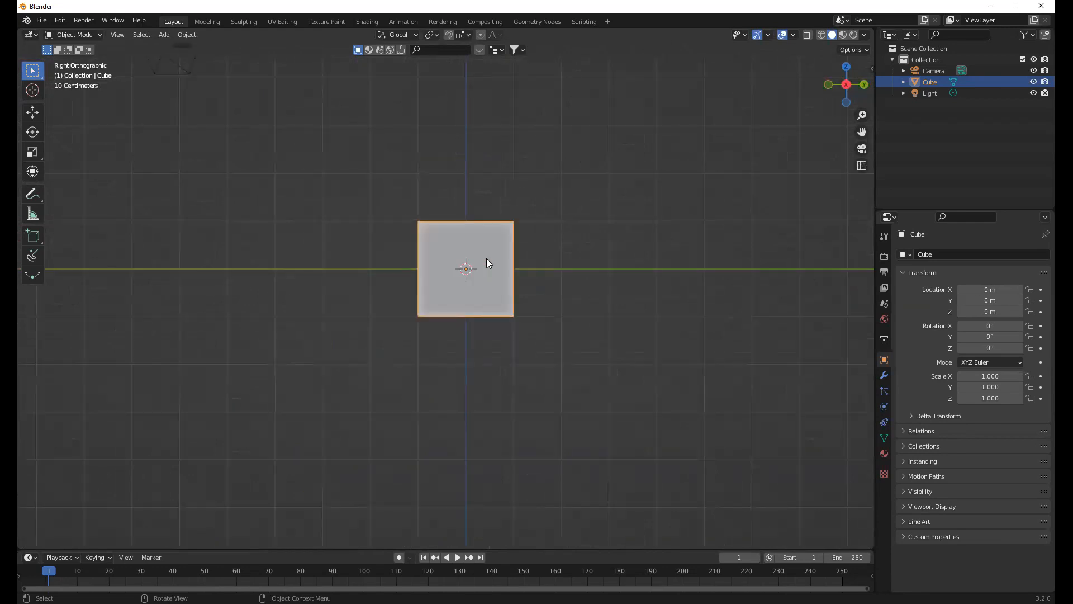
{"action": "key", "text": "KP_1"}
{"action": "key", "text": "KP_7"}
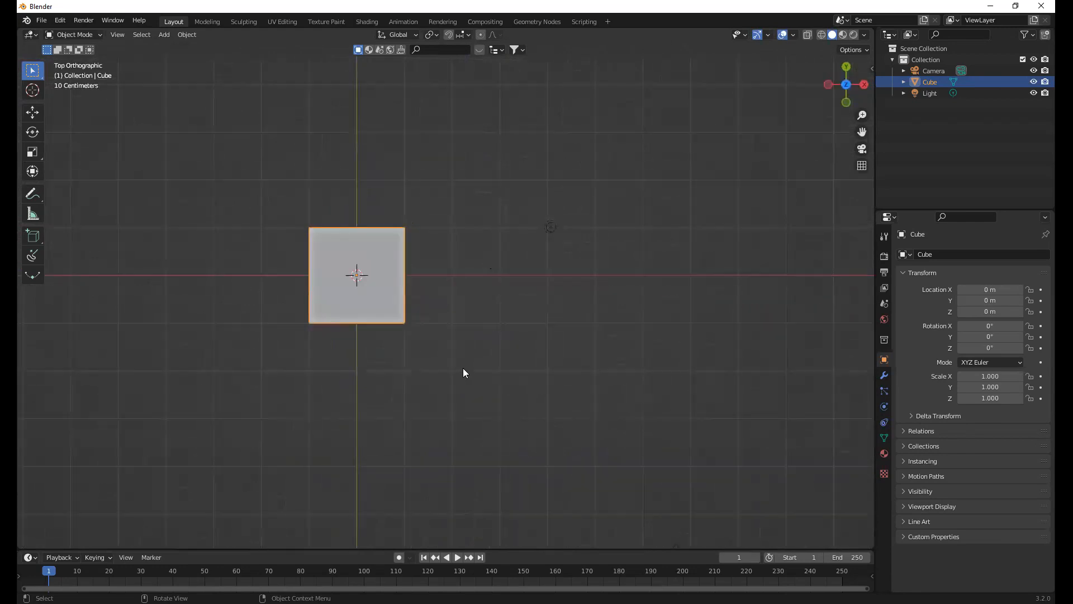
{"action": "mouse_move", "coordinate": [440, 300]}
{"action": "middle_mouse_down"}
{"action": "mouse_move", "coordinate": [410, 305]}
{"action": "mouse_move", "coordinate": [455, 320]}
{"action": "mouse_move", "coordinate": [424, 302]}
{"action": "middle_mouse_up"}
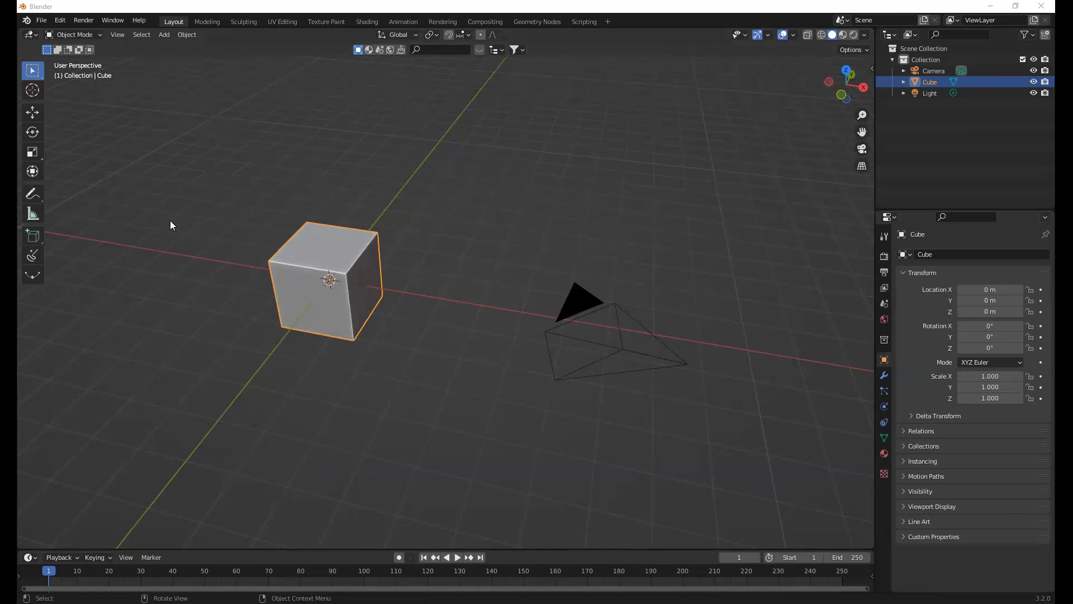
Deselect the cube and review the Input, Navigation and Keymap settings in the Preferences
{"action": "key", "text": "alt+a"}
{"action": "left_click", "coordinate": [59, 21]}
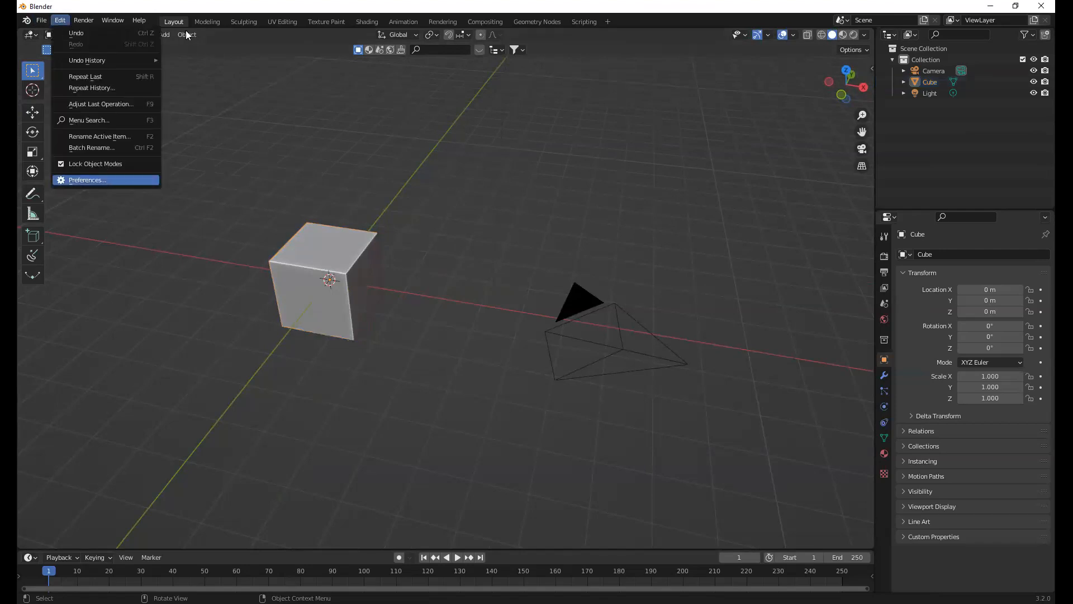
{"action": "key", "text": "Return"}
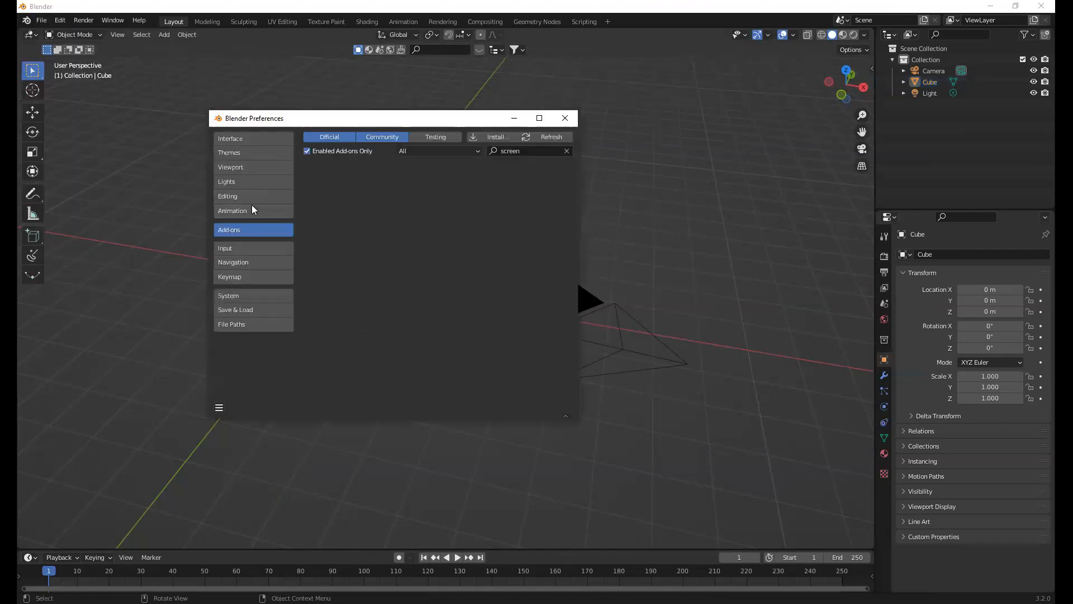
{"action": "left_click", "coordinate": [249, 247]}
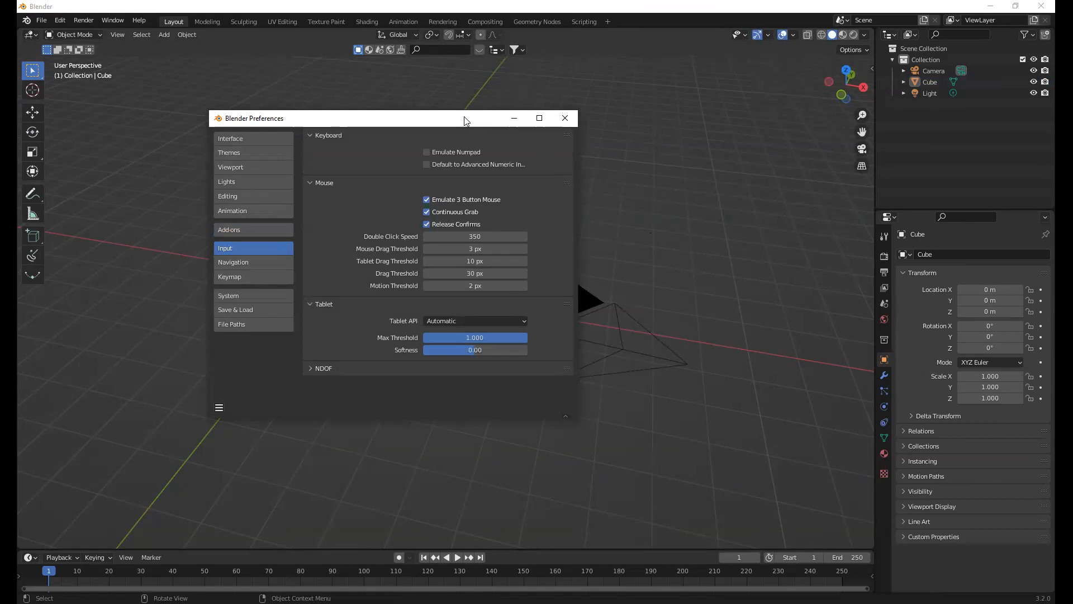
{"action": "left_click_drag", "start_coordinate": [464, 117], "coordinate": [452, 115]}
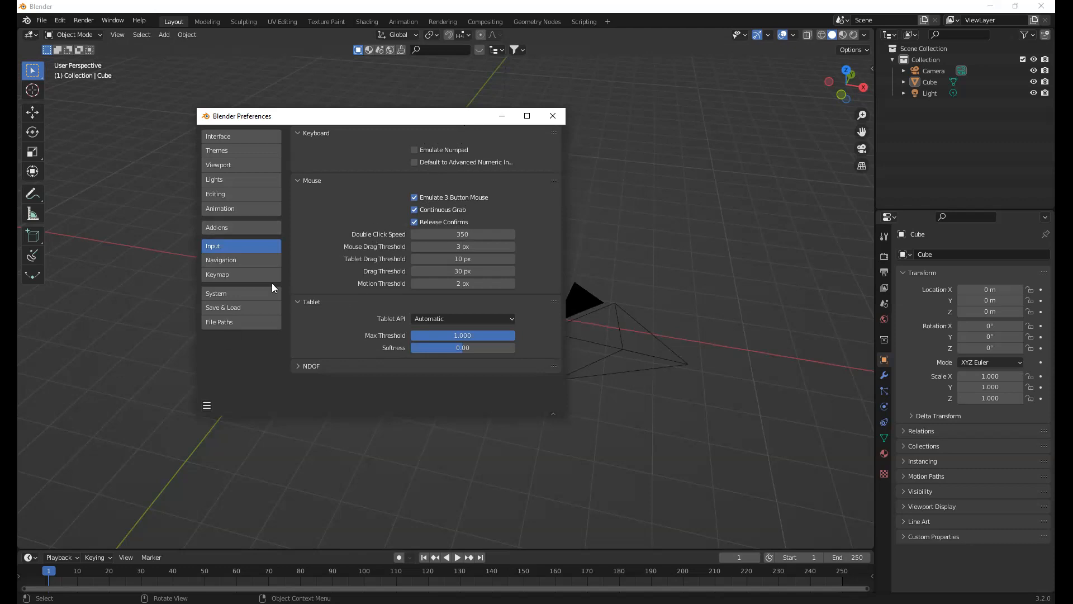
{"action": "left_click", "coordinate": [240, 259]}
{"action": "left_click", "coordinate": [240, 273]}
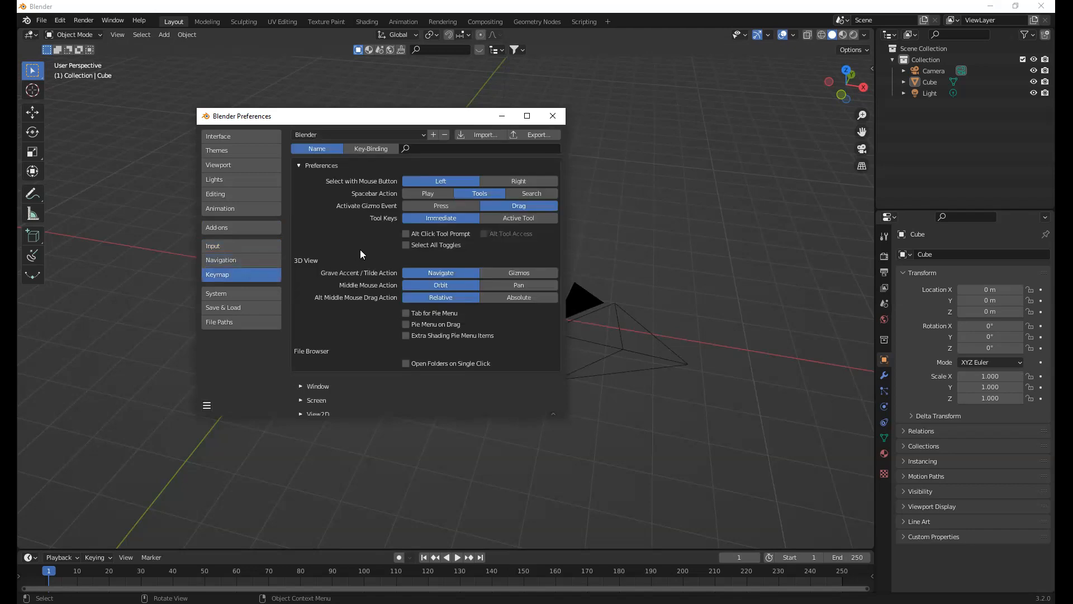
Look through the Keymap list again and compare it with the Navigation settings and the Emulate Numpad option under Input
{"action": "scroll", "coordinate": [362, 253], "scroll_direction": "down", "scroll_amount": 8}
{"action": "scroll", "coordinate": [365, 252], "scroll_direction": "up", "scroll_amount": 8}
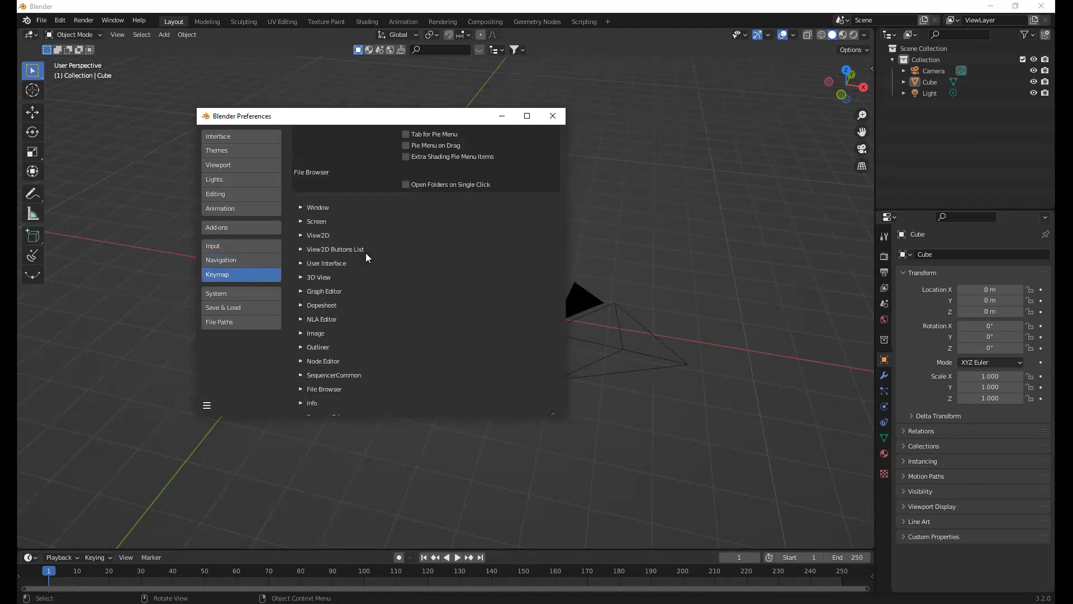
{"action": "left_click", "coordinate": [241, 260]}
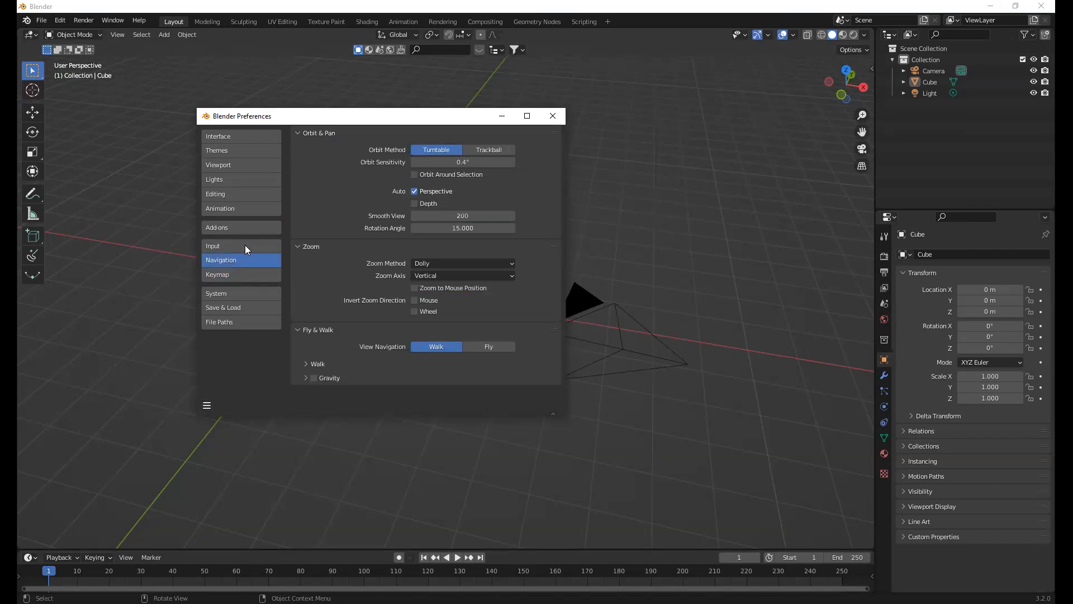
{"action": "left_click", "coordinate": [246, 249]}
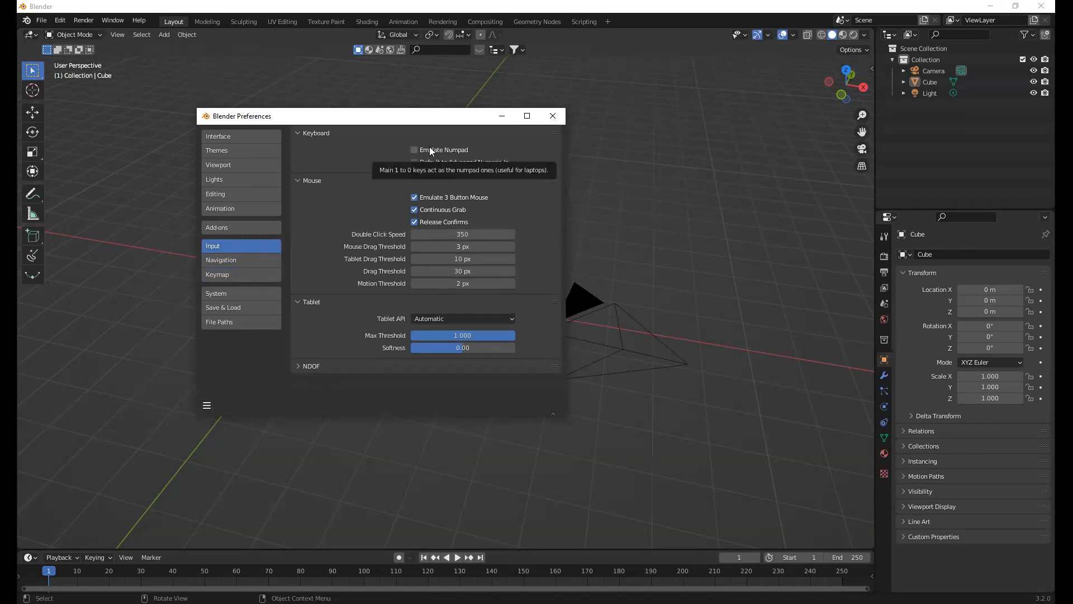
{"action": "left_click", "coordinate": [227, 276]}
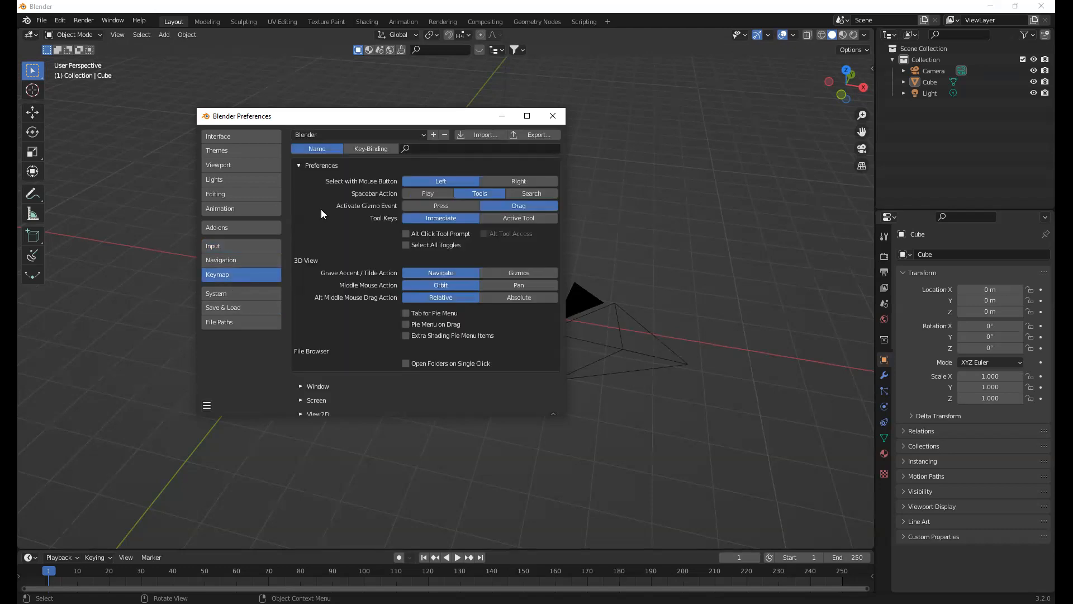
Set the Spacebar Action to Play, test starting and stopping timeline playback, and return the timeline to frame 0
{"action": "left_click", "coordinate": [405, 194]}
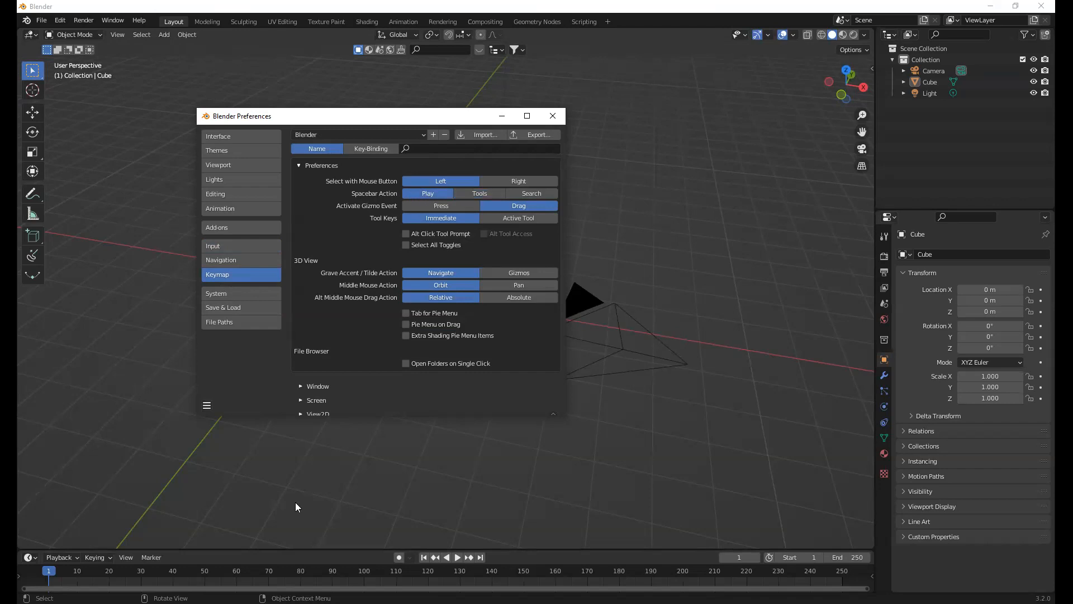
{"action": "key", "text": "space"}
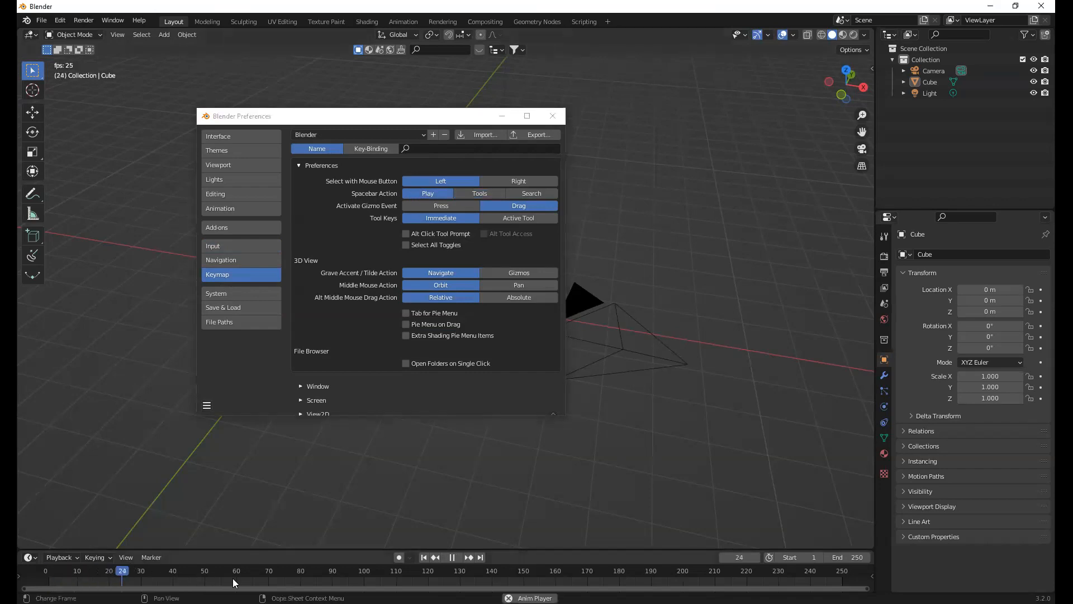
{"action": "key", "text": "space"}
{"action": "left_click_drag", "start_coordinate": [169, 573], "coordinate": [33, 573]}
{"action": "key", "text": "space"}
{"action": "key", "text": "space"}
{"action": "key", "text": "shift+Left"}
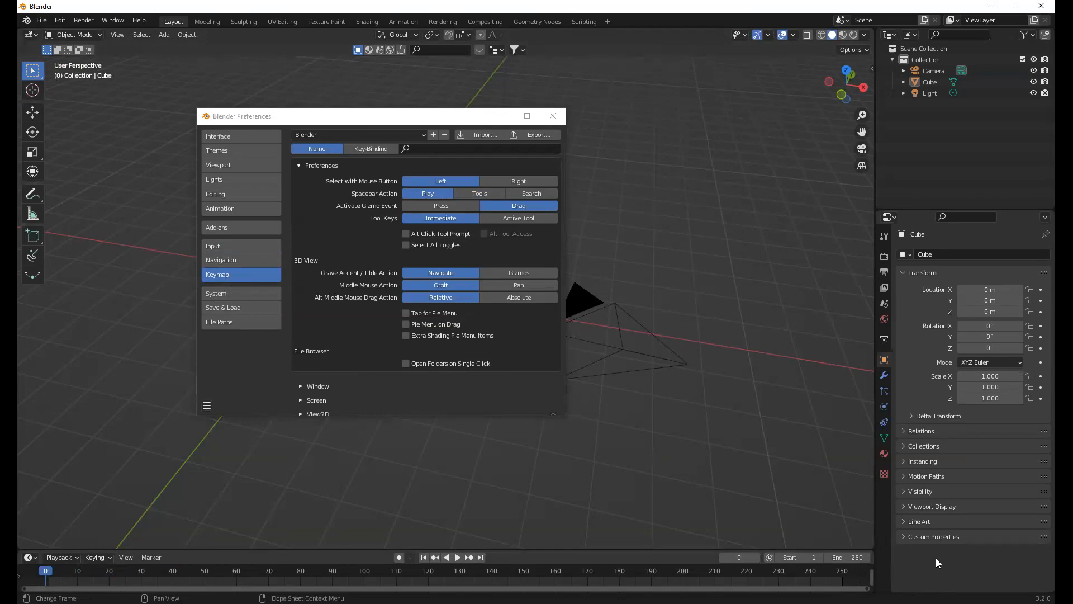
Set the Spacebar Action to Tools, close the Preferences and activate the Move tool through the pop-up tool list
{"action": "left_click", "coordinate": [480, 194]}
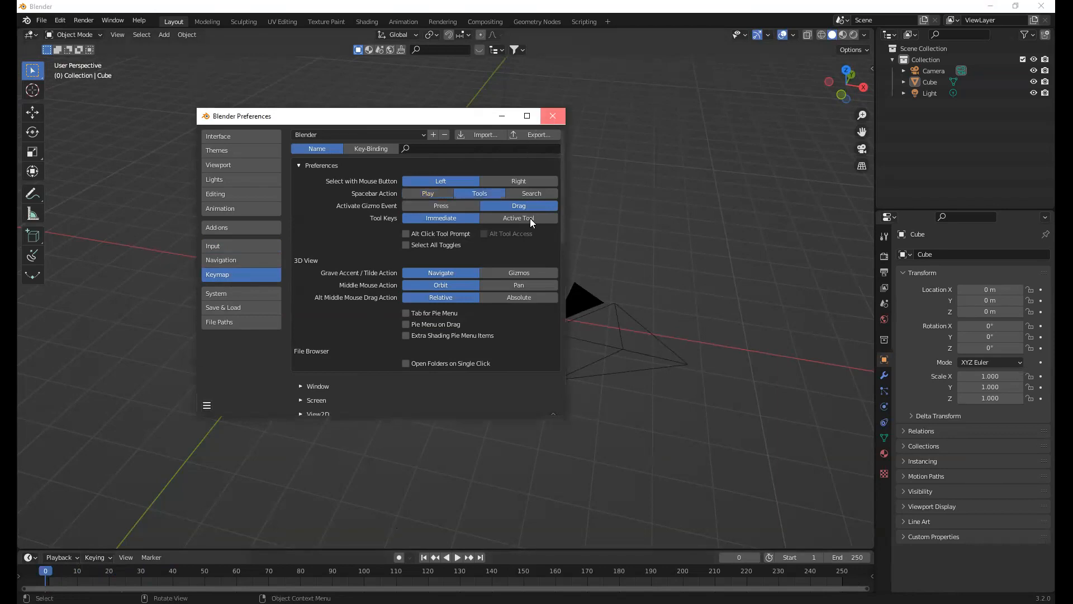
{"action": "key", "text": "space"}
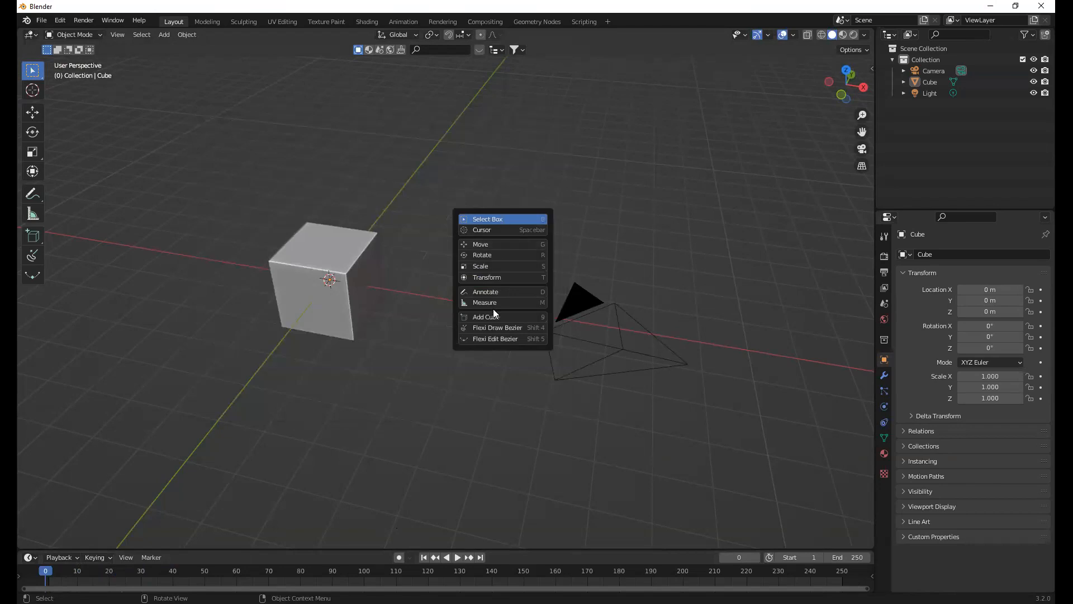
{"action": "key", "text": "space"}
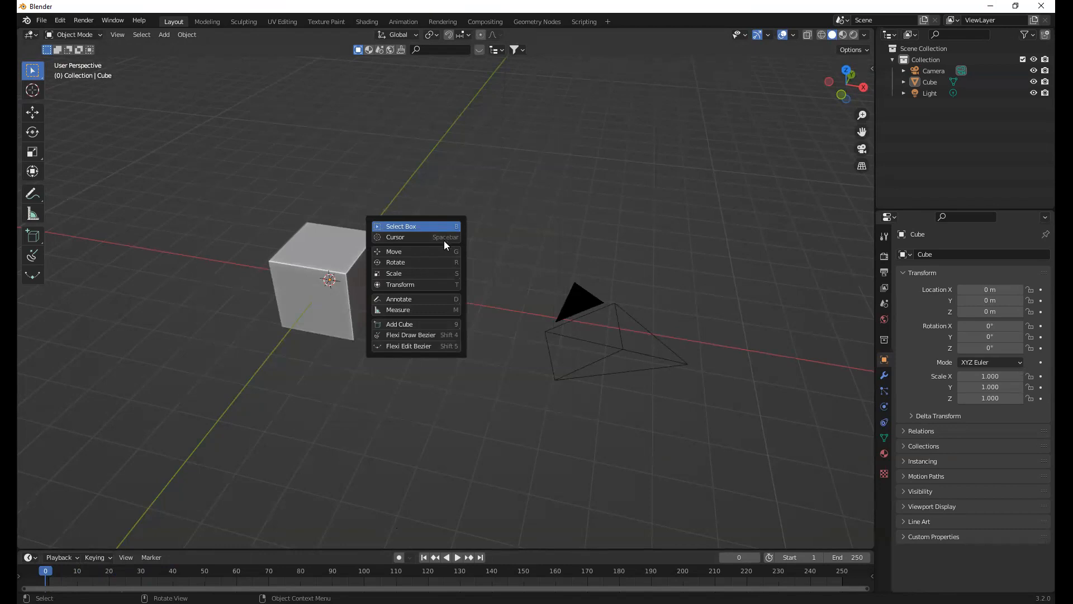
{"action": "key", "text": "Escape"}
{"action": "key", "text": "space"}
{"action": "key", "text": "Escape"}
{"action": "key", "text": "space"}
{"action": "key", "text": "g"}
{"action": "key", "text": "space"}
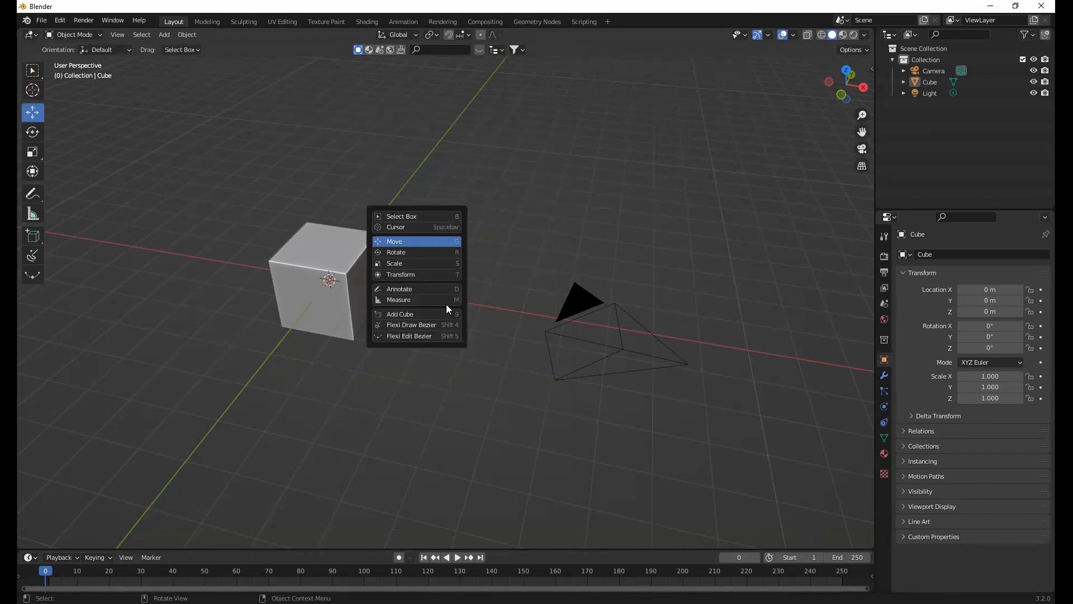
{"action": "key", "text": "Escape"}
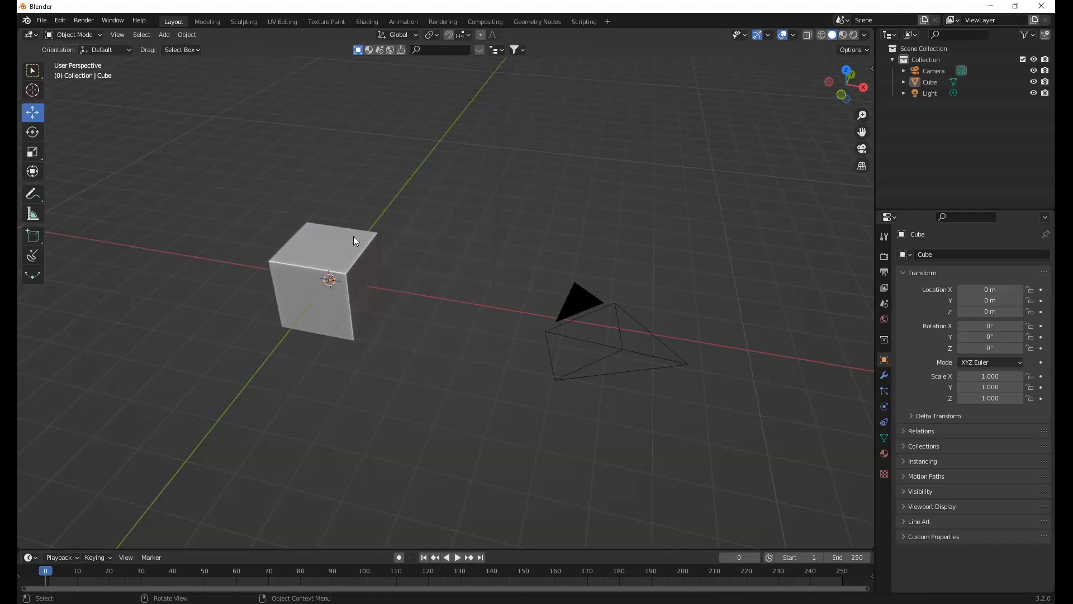
Undo the cube's deselection and, in Edit Mode with vertex selection, select only its upper rear corner vertex on the +X side
{"action": "key", "text": "ctrl+z"}
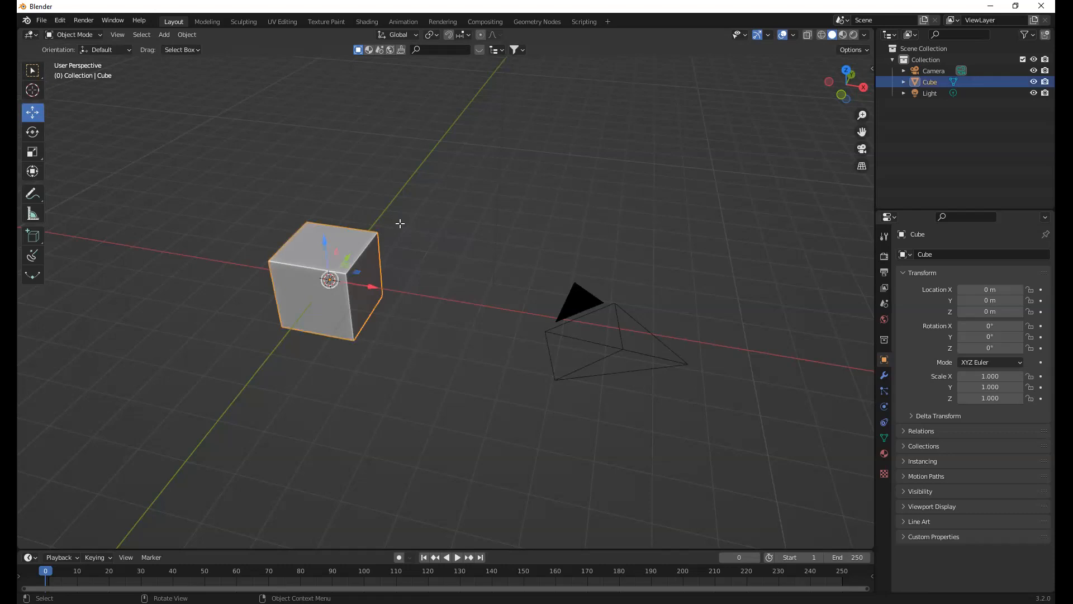
{"action": "key", "text": "Tab"}
{"action": "key", "text": "alt+a"}
{"action": "key", "text": "1"}
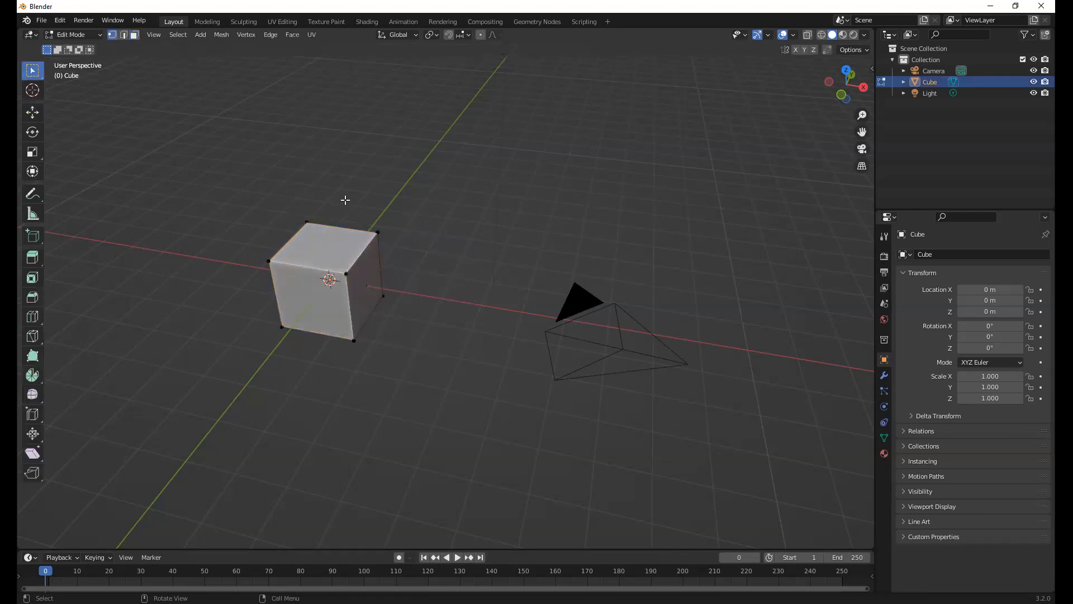
{"action": "scroll", "coordinate": [313, 168], "scroll_direction": "up", "scroll_amount": 5}
{"action": "left_click", "coordinate": [308, 167]}
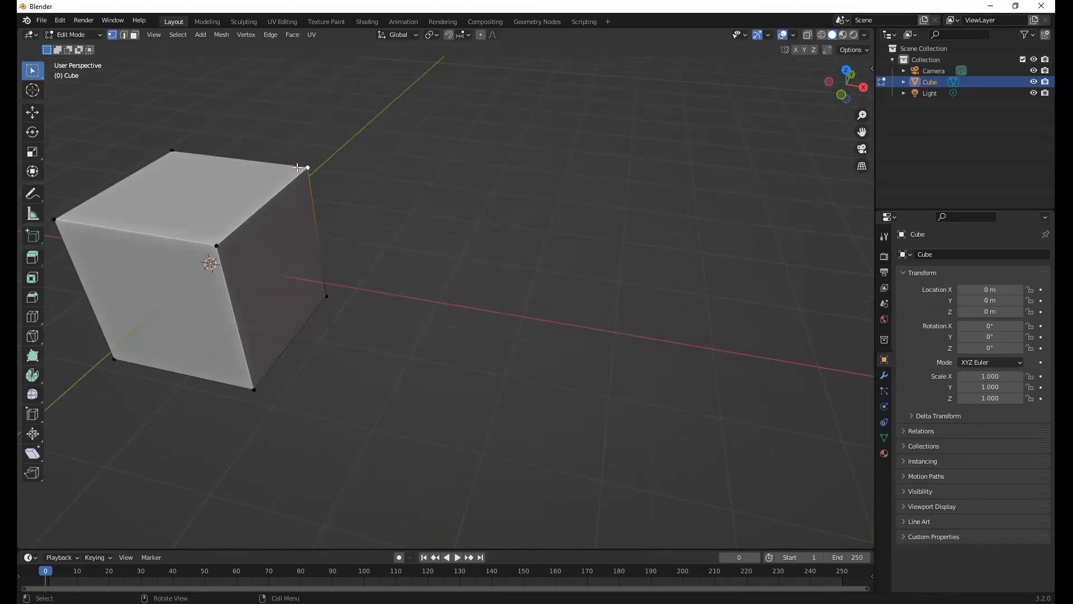
Open the Preferences and look through the Interface and Themes settings
{"action": "left_click", "coordinate": [59, 21]}
{"action": "left_click", "coordinate": [59, 21]}
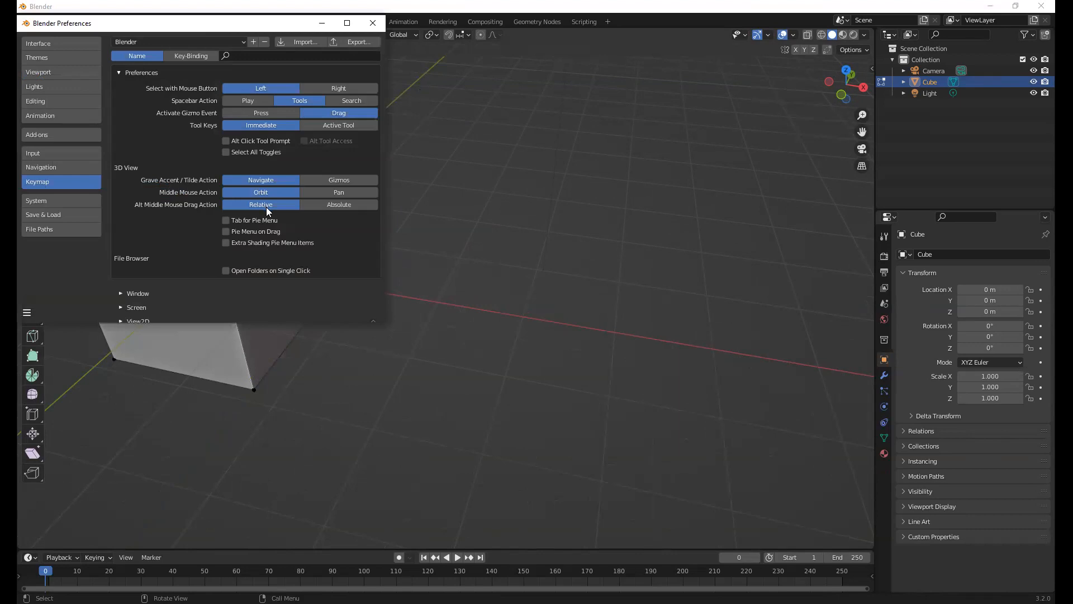
{"action": "left_click", "coordinate": [269, 226]}
{"action": "left_click", "coordinate": [269, 242]}
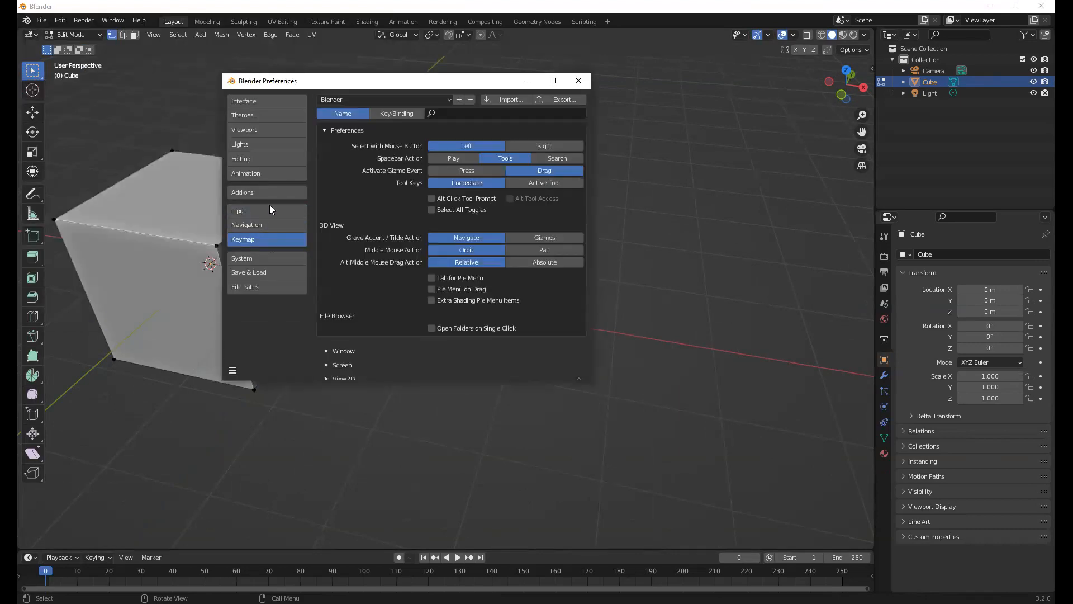
{"action": "left_click", "coordinate": [267, 104]}
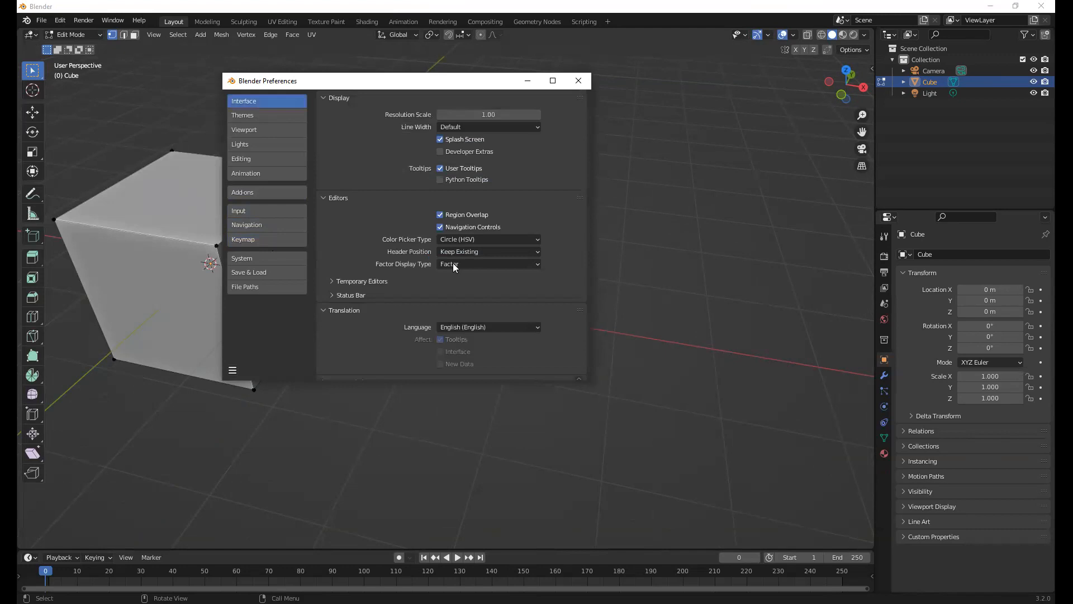
{"action": "scroll", "coordinate": [456, 267], "scroll_direction": "down", "scroll_amount": 1}
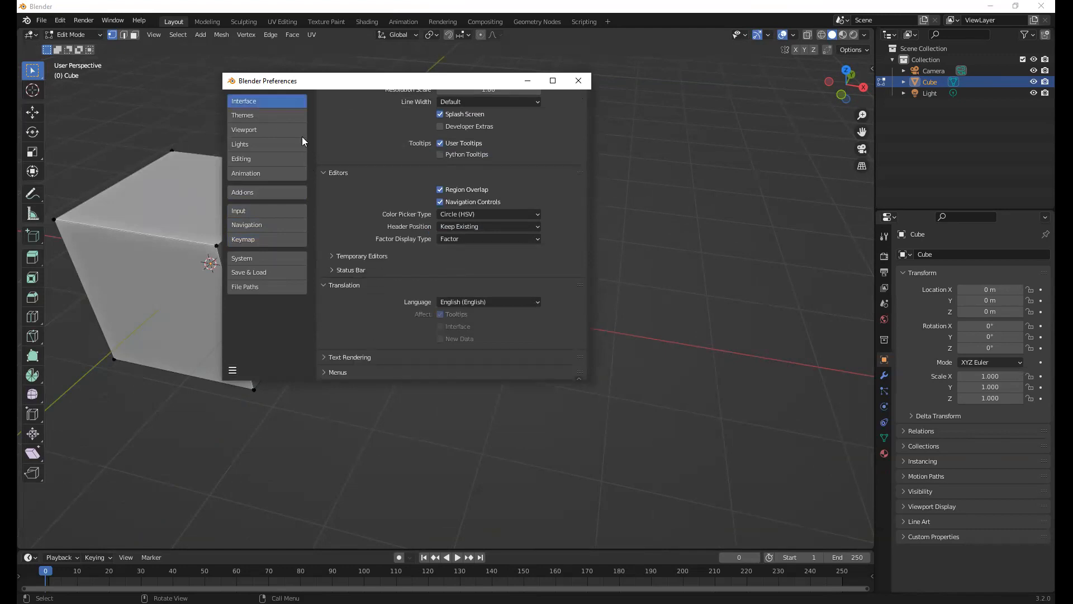
{"action": "left_click", "coordinate": [272, 116]}
{"action": "scroll", "coordinate": [484, 238], "scroll_direction": "down", "scroll_amount": 2}
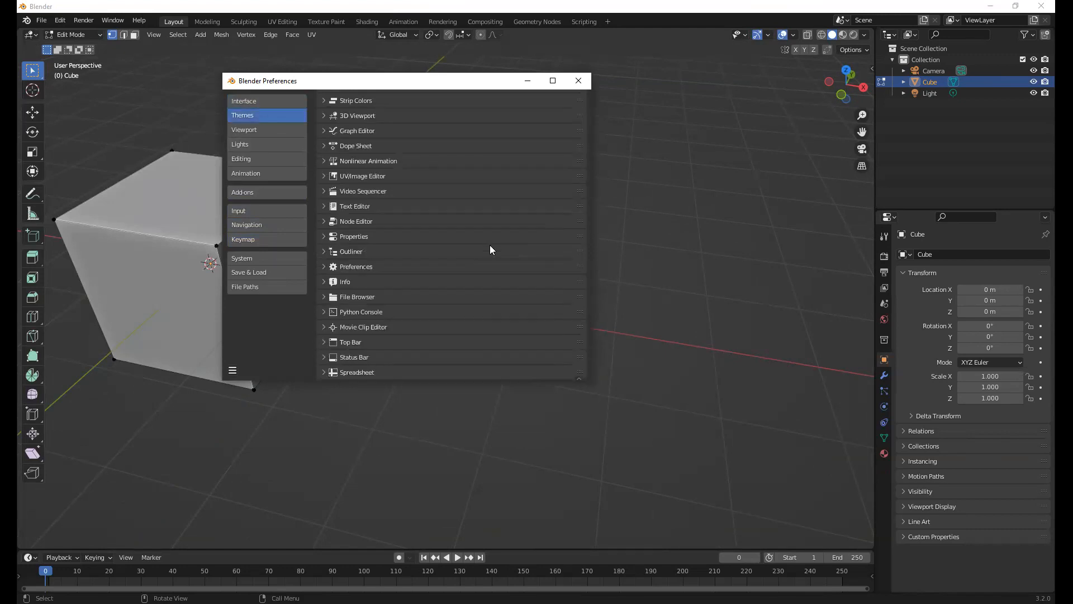
{"action": "scroll", "coordinate": [385, 355], "scroll_direction": "up", "scroll_amount": 3}
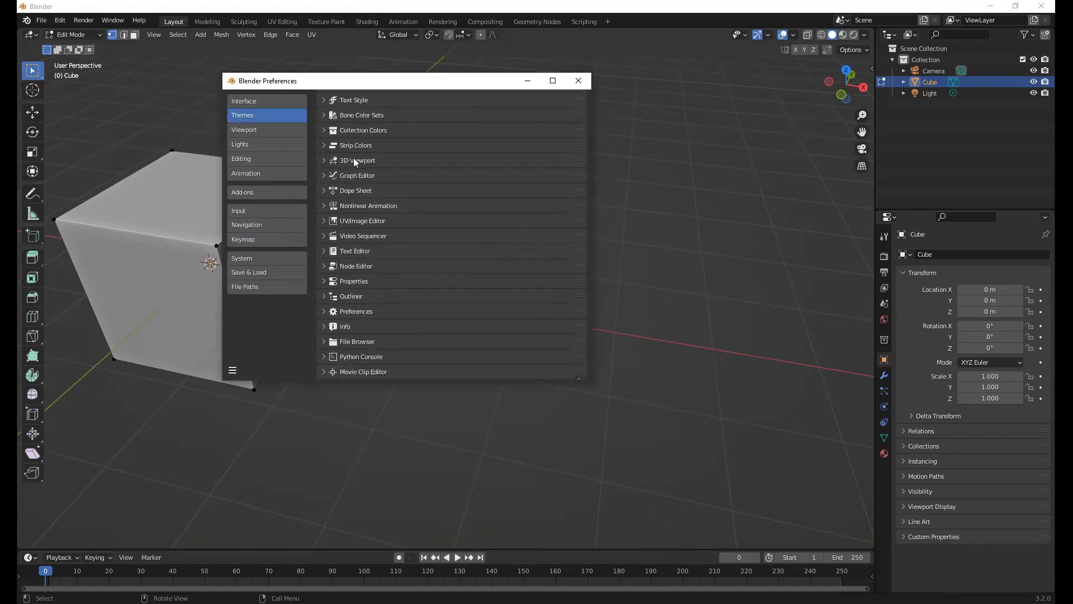
Examine the User Interface and 3D Viewport theme settings down to the vertex and face dot sizes, and close the Preferences
{"action": "left_click", "coordinate": [324, 118]}
{"action": "scroll", "coordinate": [405, 223], "scroll_direction": "down", "scroll_amount": 8}
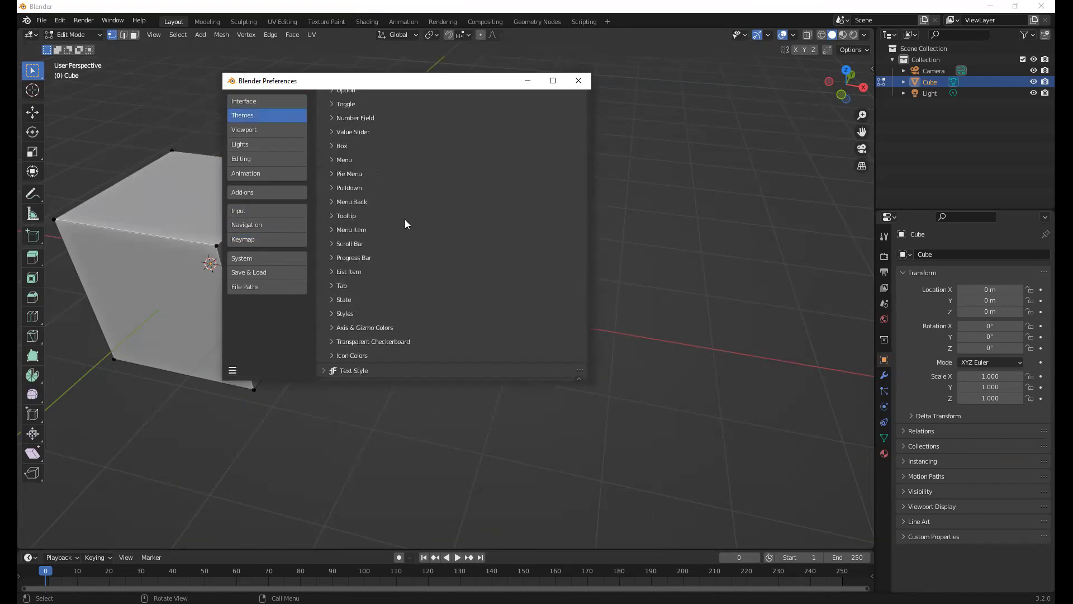
{"action": "scroll", "coordinate": [405, 223], "scroll_direction": "up", "scroll_amount": 8}
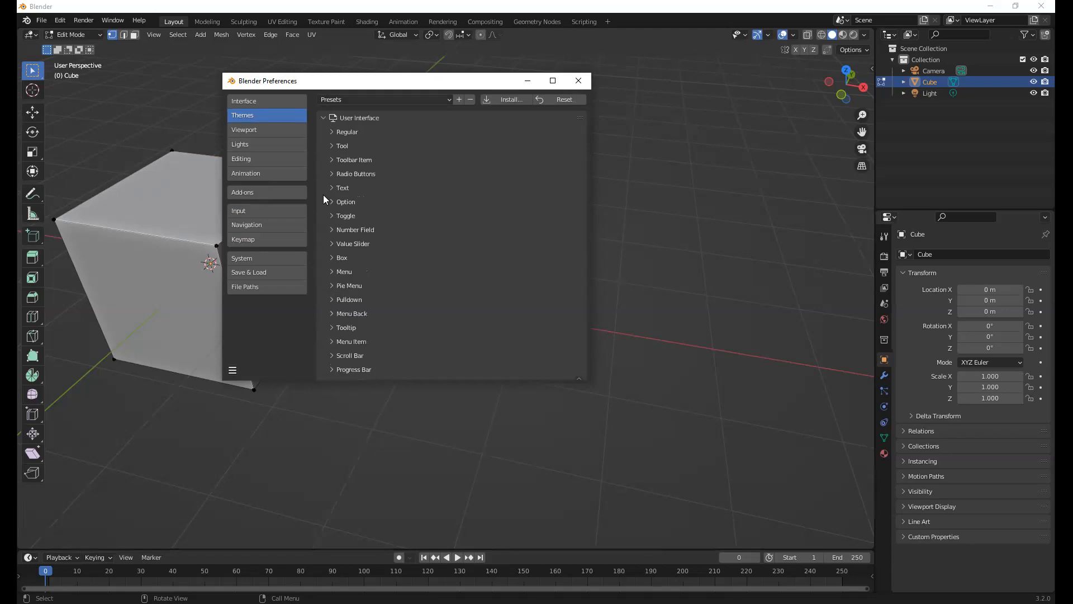
{"action": "scroll", "coordinate": [379, 228], "scroll_direction": "down", "scroll_amount": 20}
{"action": "scroll", "coordinate": [379, 228], "scroll_direction": "down", "scroll_amount": 10}
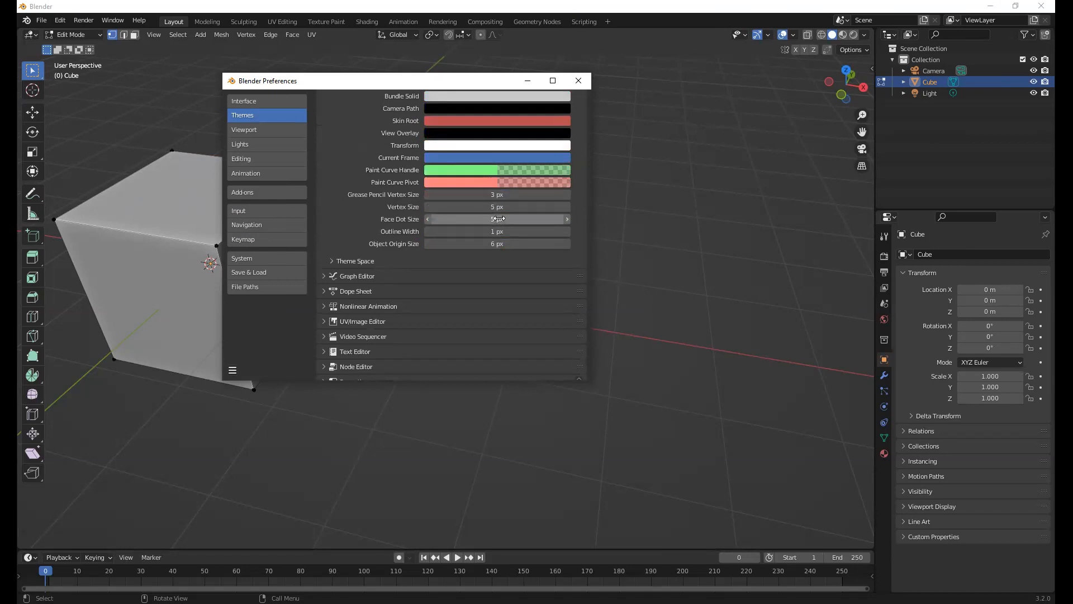
{"action": "left_click", "coordinate": [576, 82]}
Return to Object Mode, deselect the cube and frame it near the middle of the 3D view
{"action": "key", "text": "Tab"}
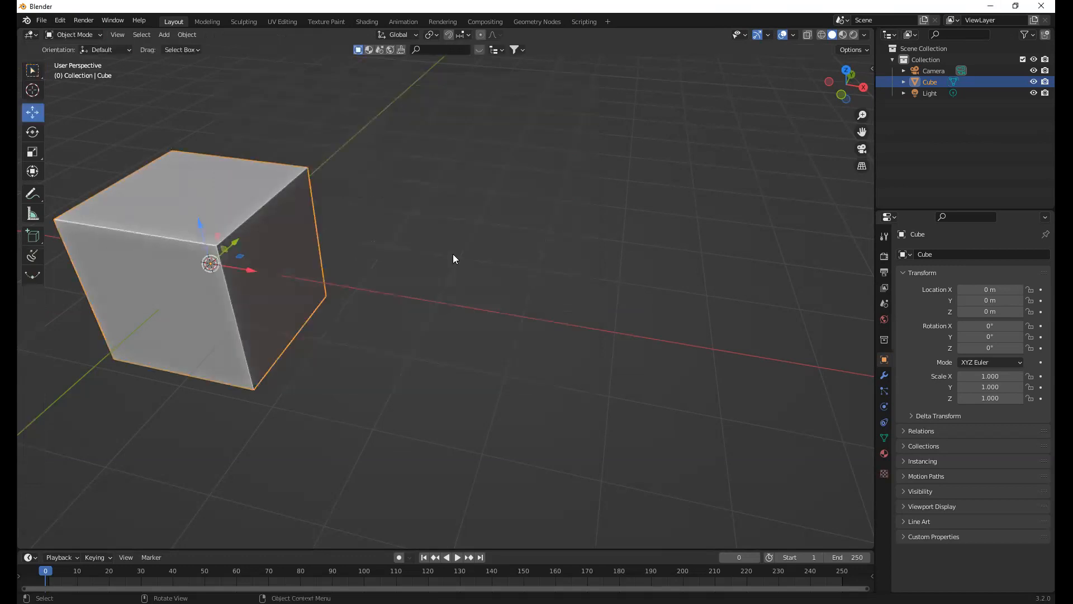
{"action": "left_click", "coordinate": [453, 258]}
{"action": "scroll", "coordinate": [454, 258], "scroll_direction": "down", "scroll_amount": 6}
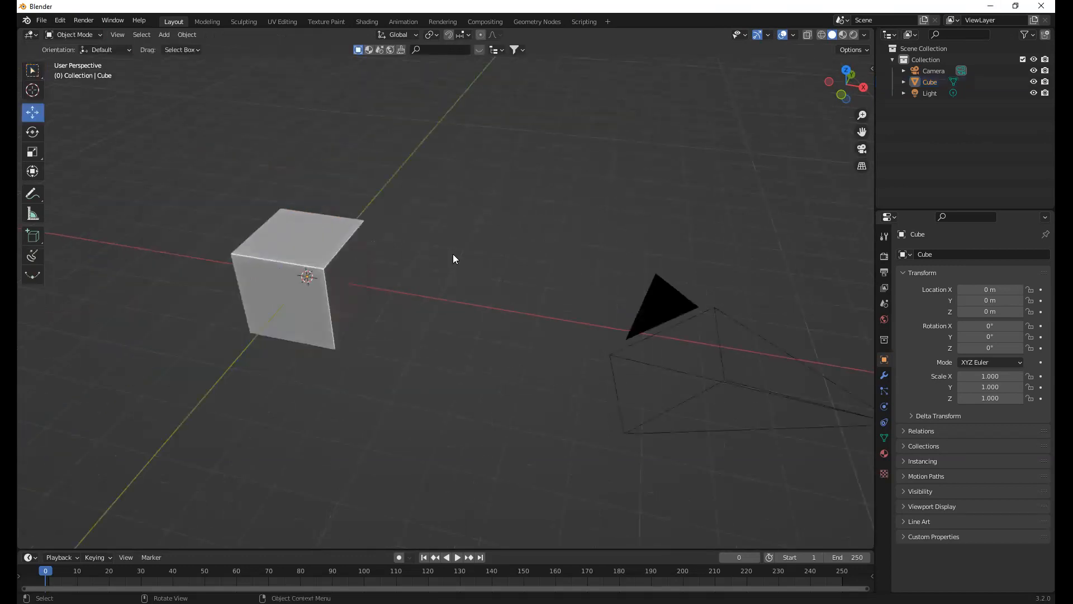
{"action": "mouse_move", "coordinate": [495, 291]}
{"action": "middle_mouse_down"}
{"action": "mouse_move", "coordinate": [460, 285]}
{"action": "mouse_move", "coordinate": [489, 270]}
{"action": "middle_mouse_up"}
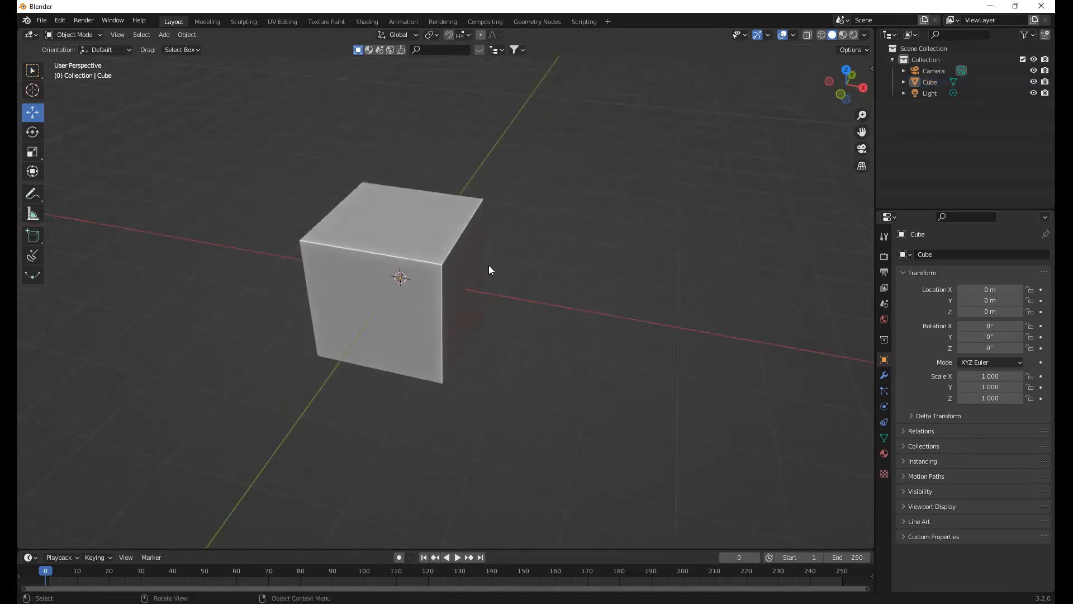
{"action": "middle_click_drag", "start_coordinate": [510, 254], "coordinate": [519, 259]}
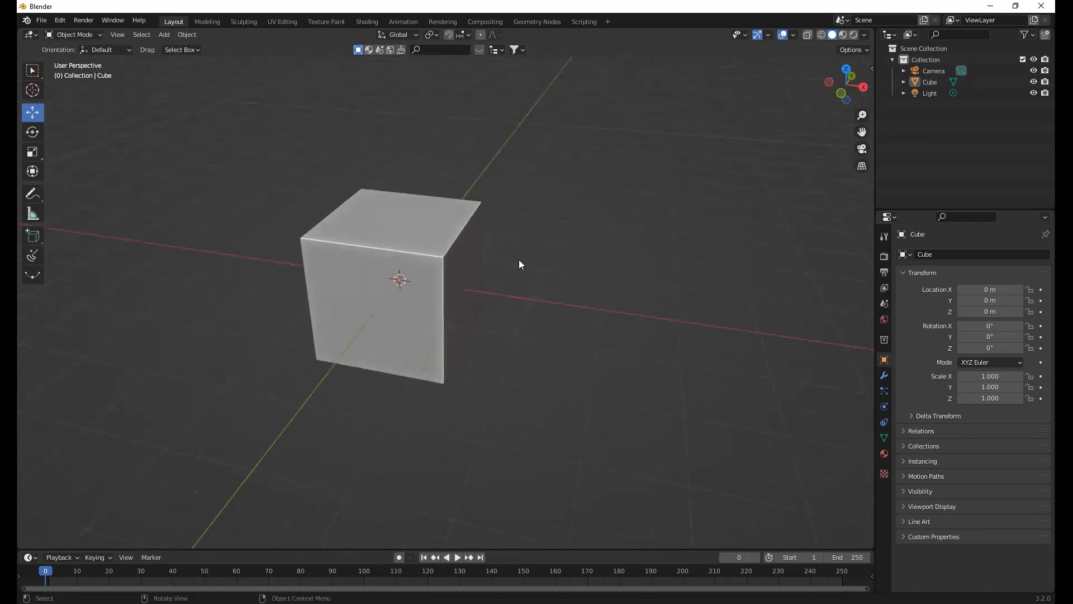
{"action": "middle_click_drag", "start_coordinate": [522, 263], "coordinate": [533, 269]}
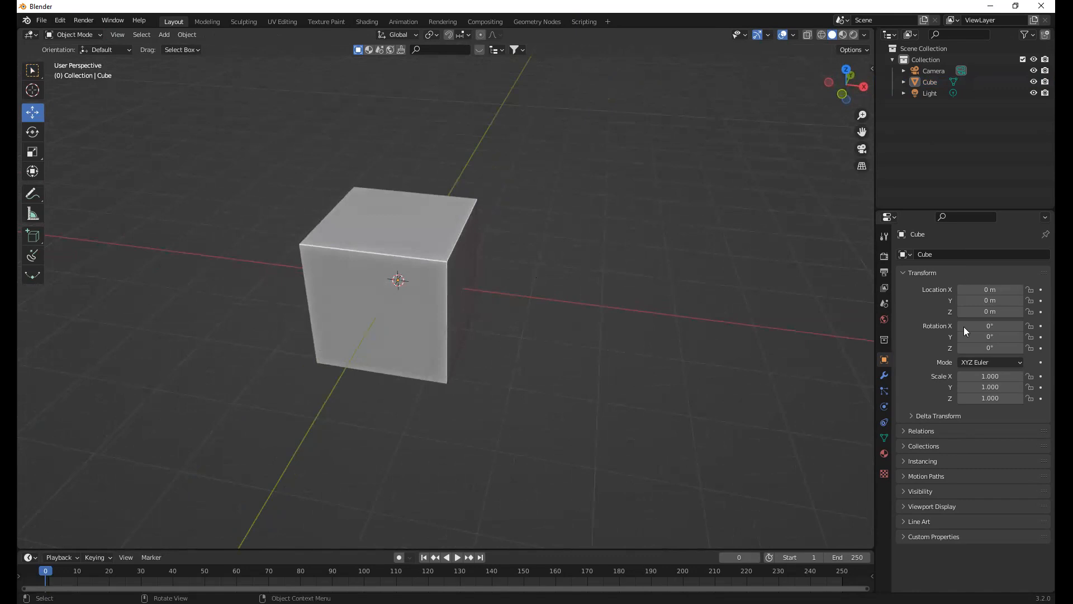
Add the Rotate tool to the Quick Favorites and display the favorites list
{"action": "right_click", "coordinate": [579, 157]}
{"action": "key", "text": "q"}
{"action": "key", "text": "Up"}
{"action": "key", "text": "q"}
{"action": "right_click", "coordinate": [36, 132]}
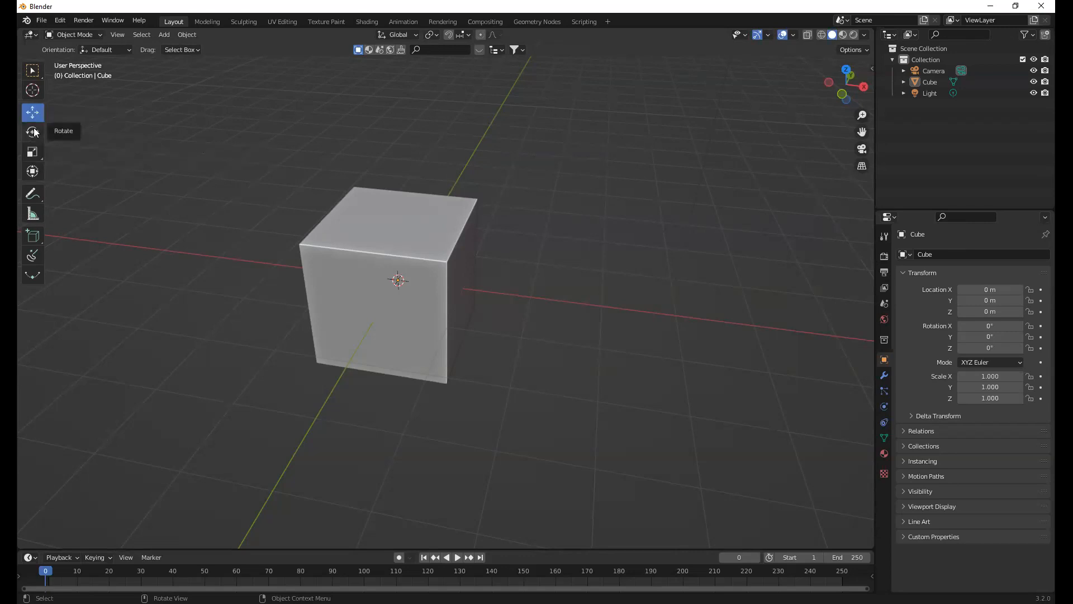
{"action": "right_click", "coordinate": [34, 132]}
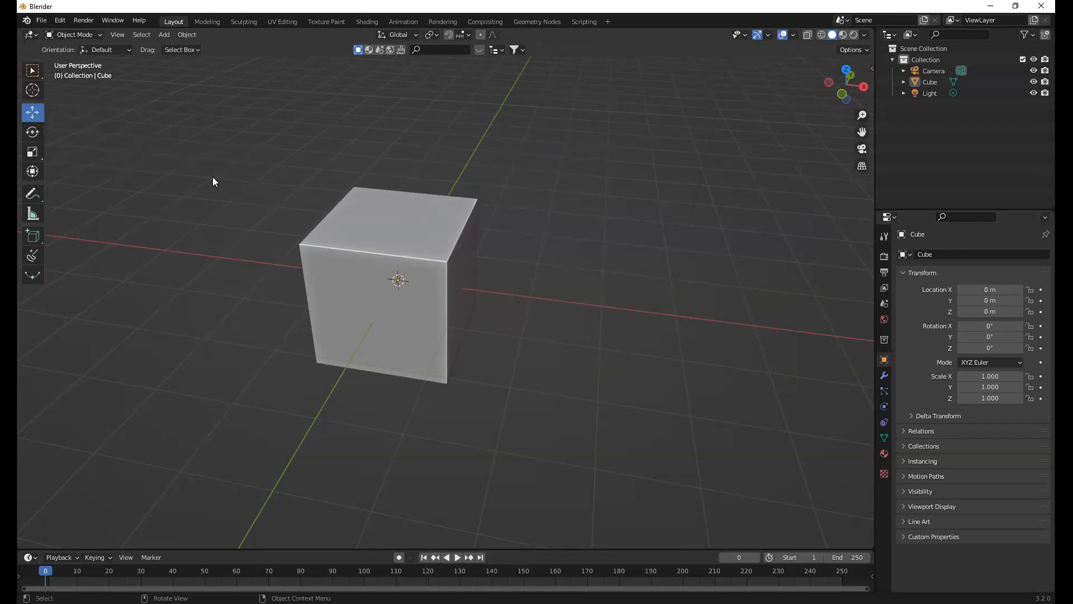
{"action": "key", "text": "q"}
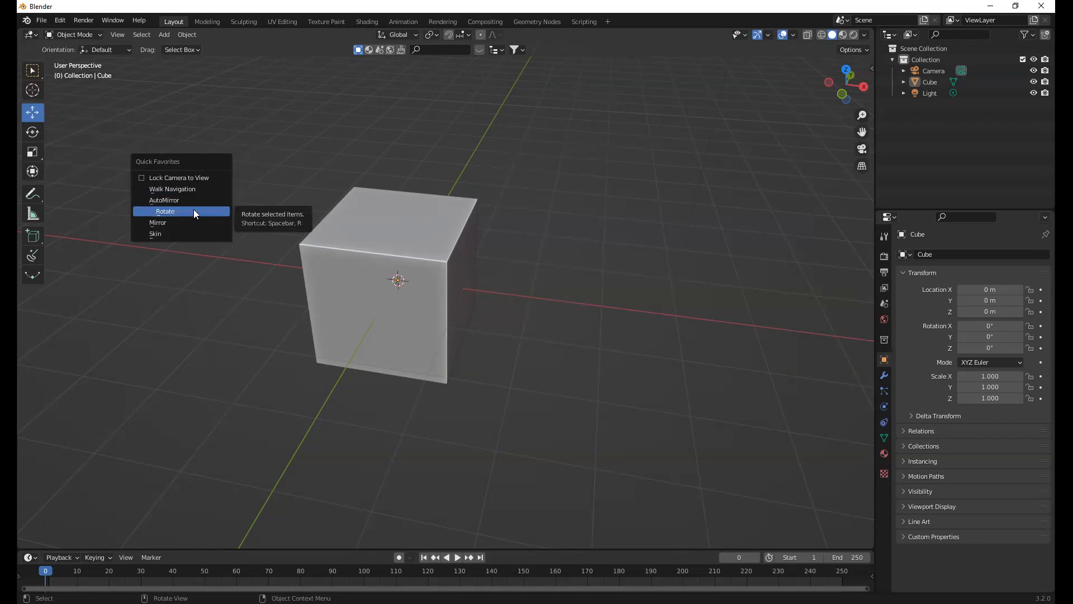
Remove Rotate from the Quick Favorites, check the favorites list and close it
{"action": "right_click", "coordinate": [189, 209]}
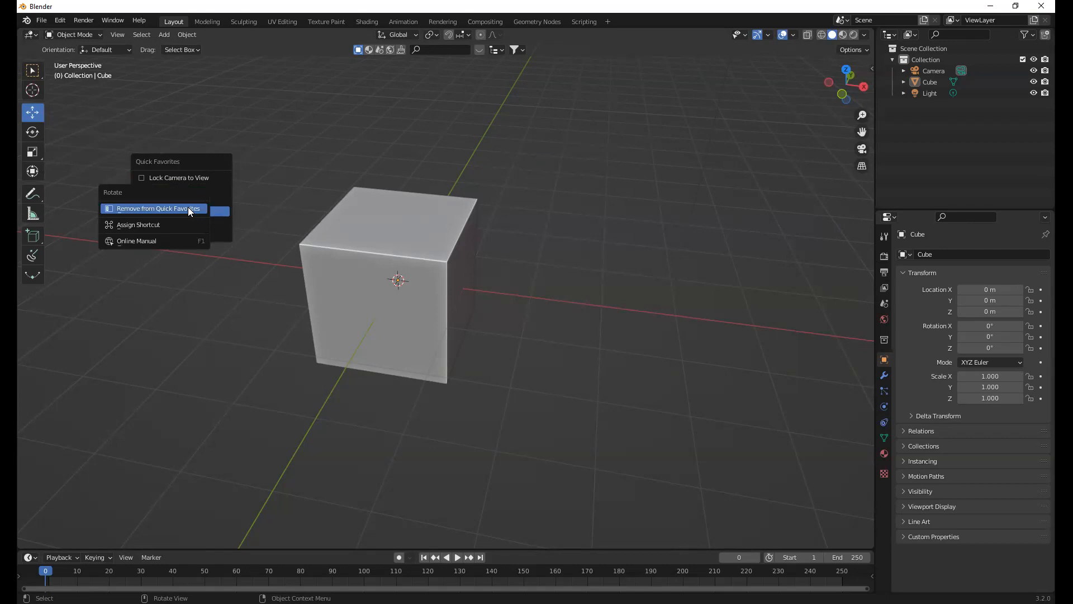
{"action": "left_click", "coordinate": [188, 208]}
{"action": "key", "text": "q"}
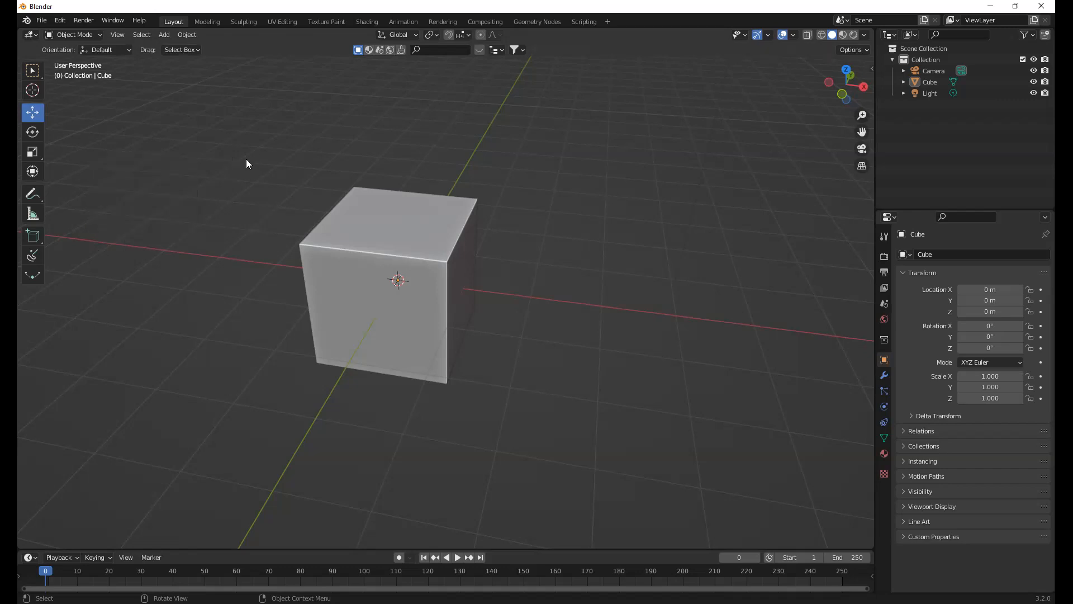
{"action": "middle_click_drag", "start_coordinate": [247, 162], "coordinate": [258, 155]}
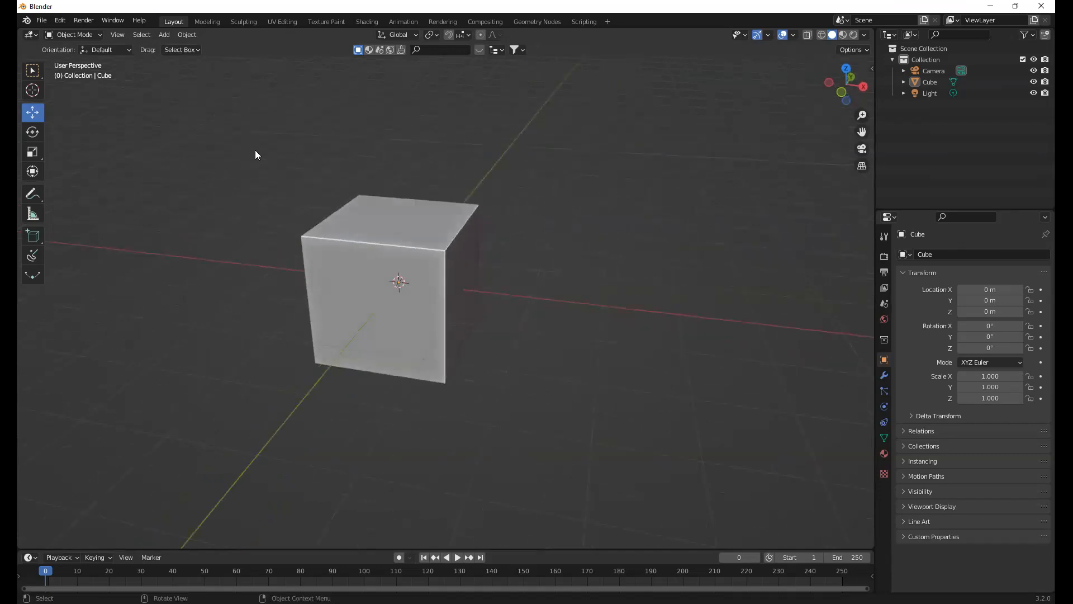
Open the add-ons list in the Preferences, clear its search filter, and open and cancel the add-on installation
{"action": "left_click", "coordinate": [65, 21]}
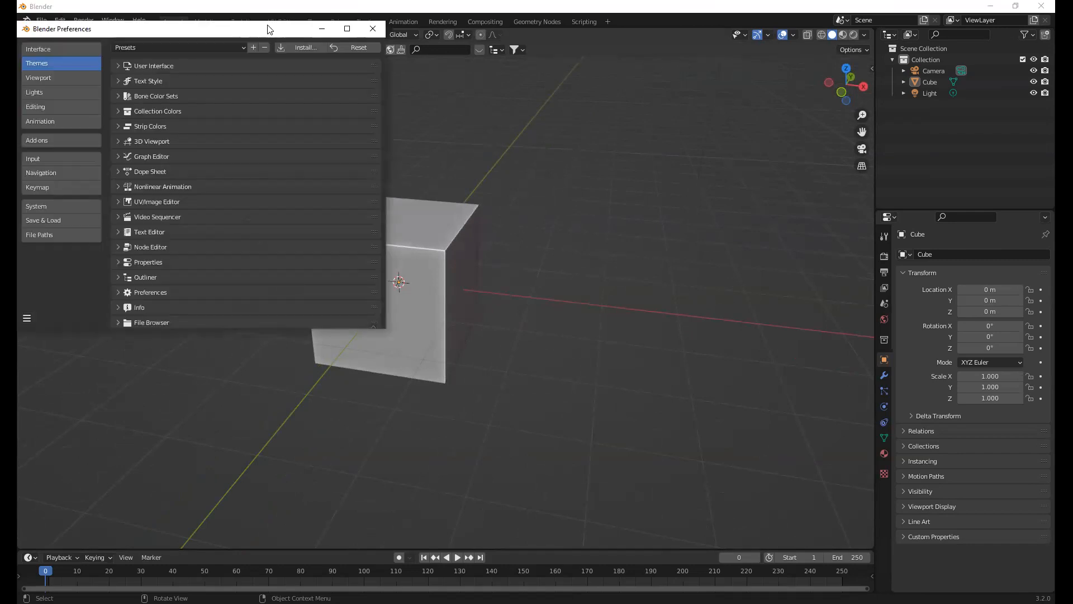
{"action": "left_click", "coordinate": [273, 214]}
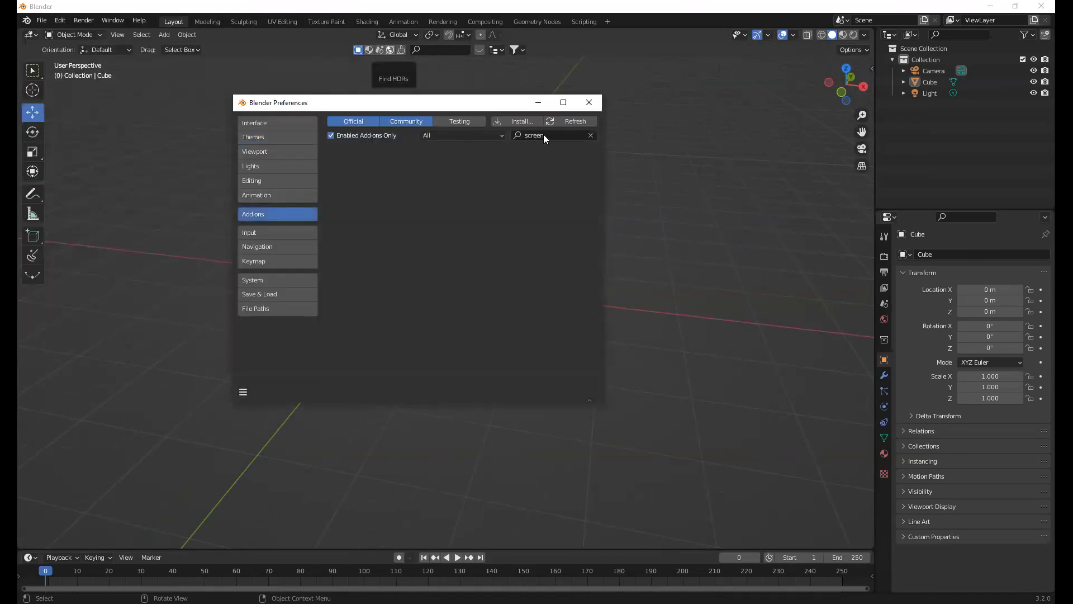
{"action": "left_click", "coordinate": [589, 136]}
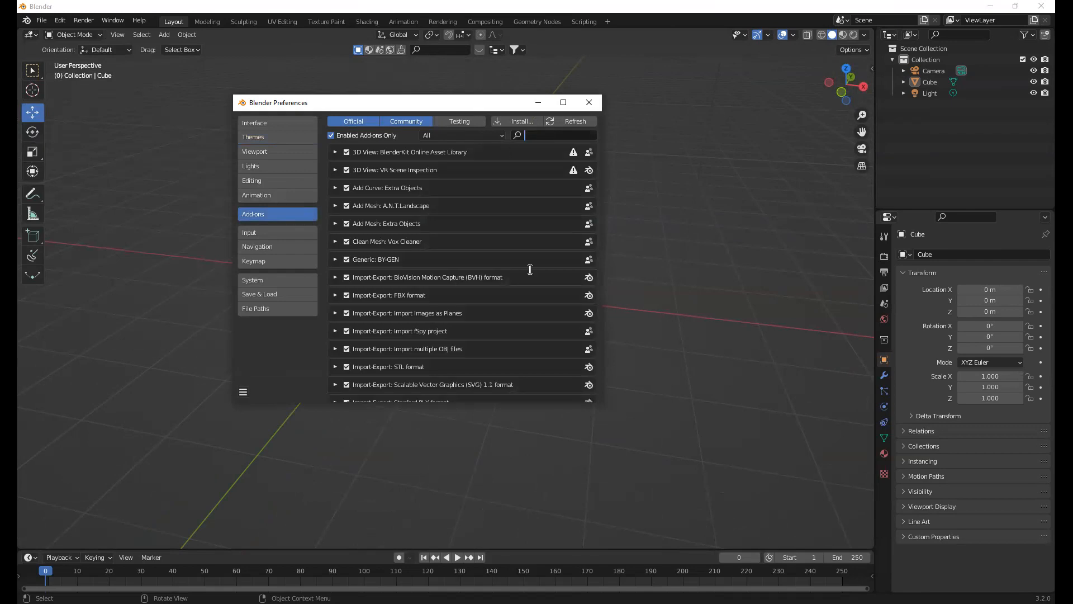
{"action": "left_click", "coordinate": [521, 122]}
{"action": "left_click", "coordinate": [522, 122]}
{"action": "key", "text": "Escape"}
Search the enabled add-ons for "images as planes", "node wr" and "extra"
{"action": "left_click", "coordinate": [534, 134]}
{"action": "type", "text": "images as planes"}
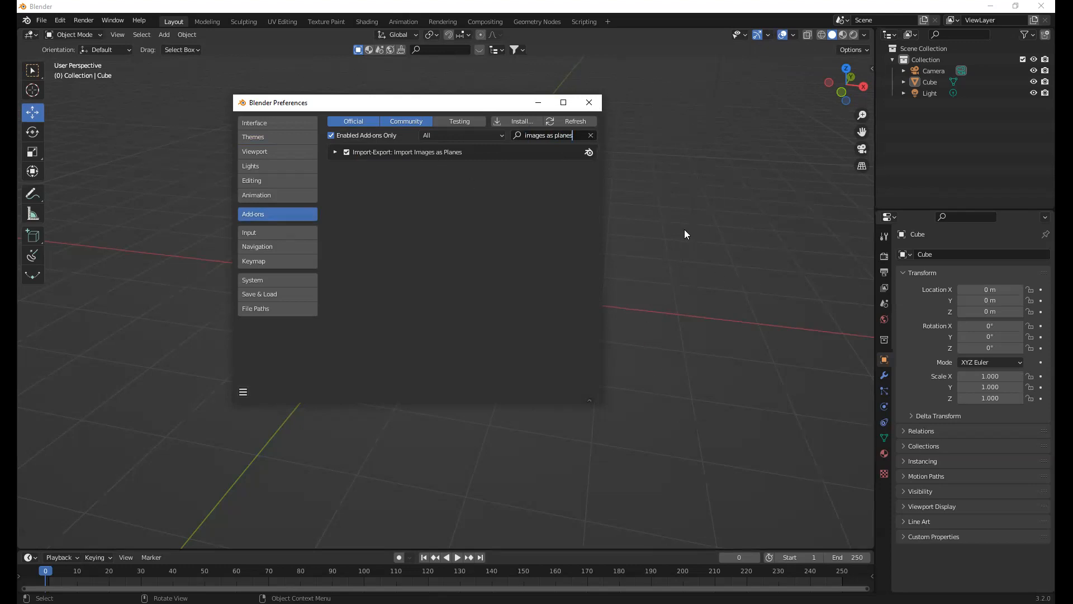
{"action": "left_click", "coordinate": [589, 135]}
{"action": "type", "text": "node wr"}
{"action": "key", "text": "ctrl+a"}
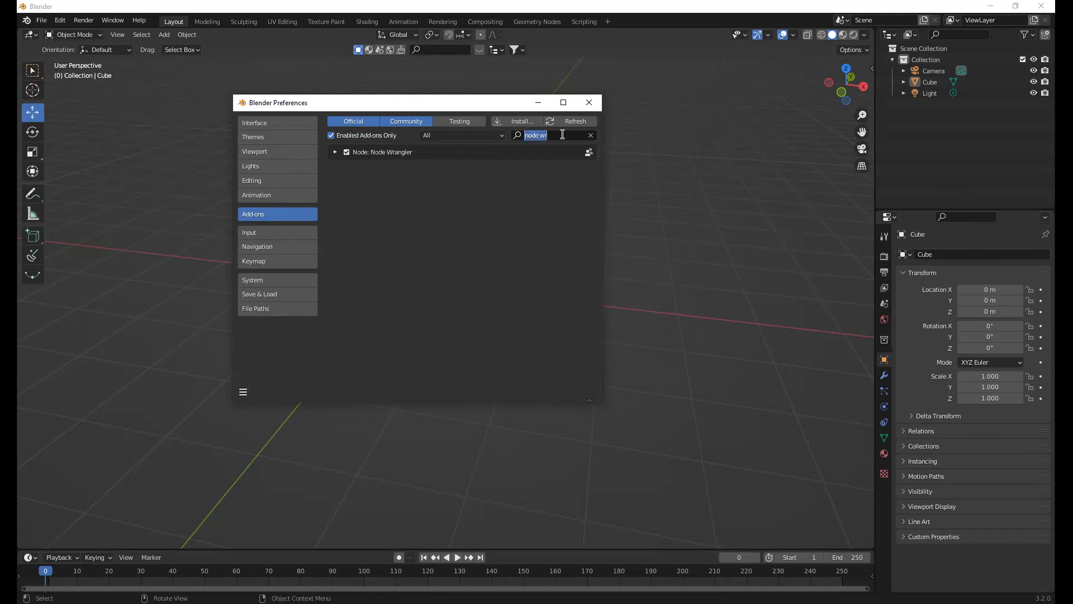
{"action": "key", "text": "BackSpace"}
{"action": "type", "text": "extra"}
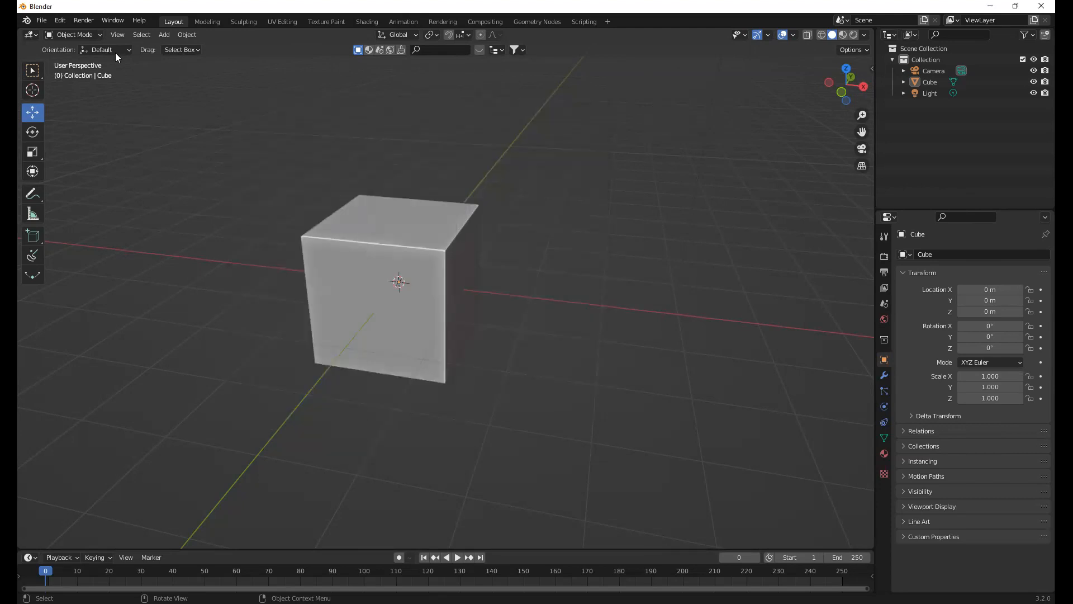
Reopen the Preferences to check the add-ons filtered by "extra", and close them
{"action": "left_click", "coordinate": [60, 20]}
{"action": "left_click", "coordinate": [96, 180]}
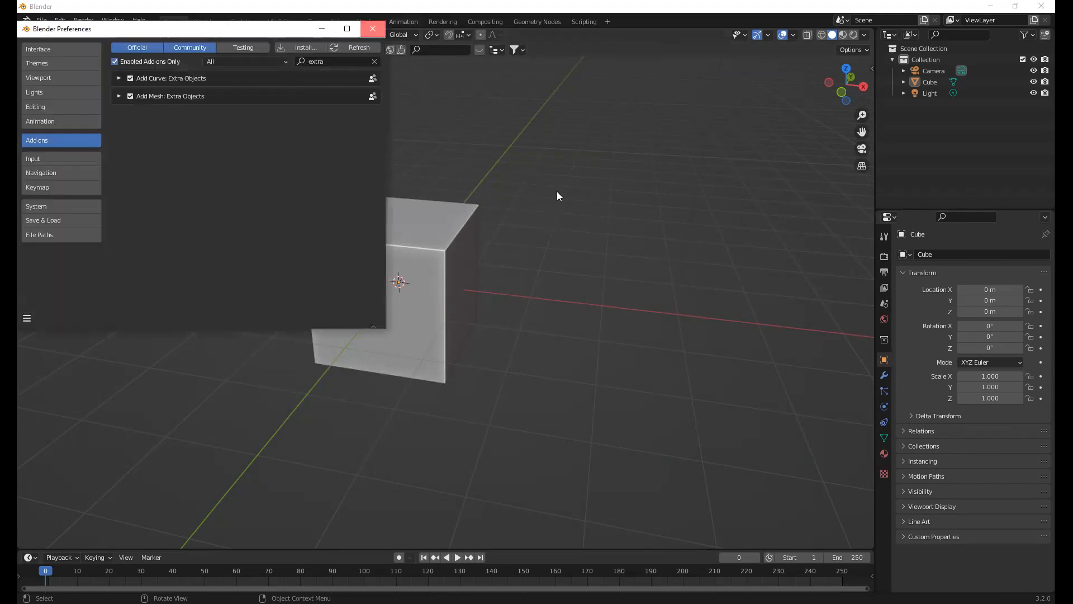
{"action": "middle_click_drag", "start_coordinate": [569, 198], "coordinate": [547, 209]}
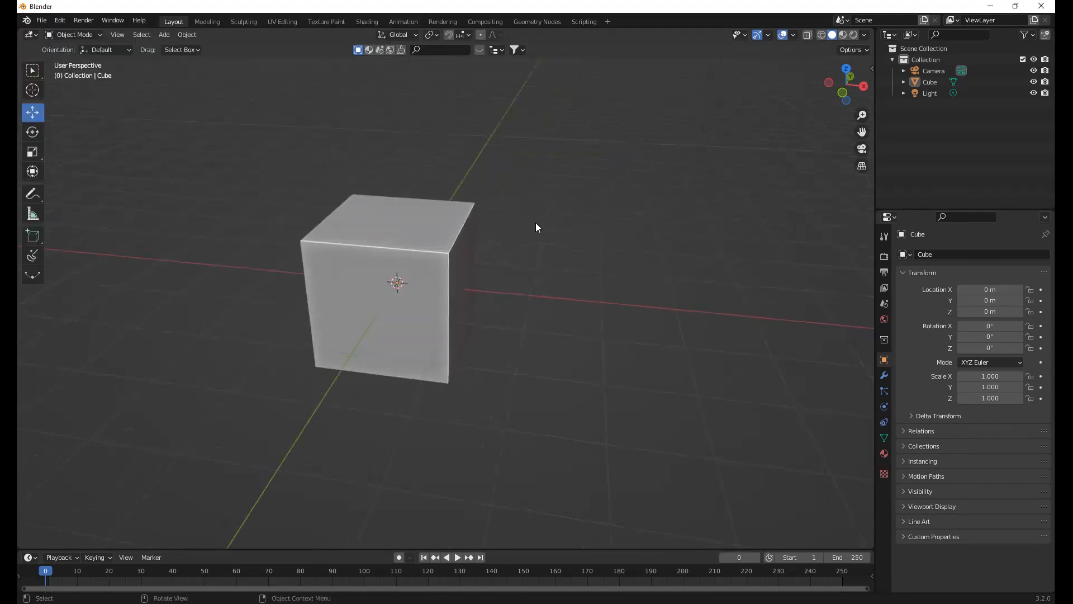
Pull one upper and one lower corner vertex of the cube outward in Edit Mode, and return to Object Mode
{"action": "left_click", "coordinate": [348, 233]}
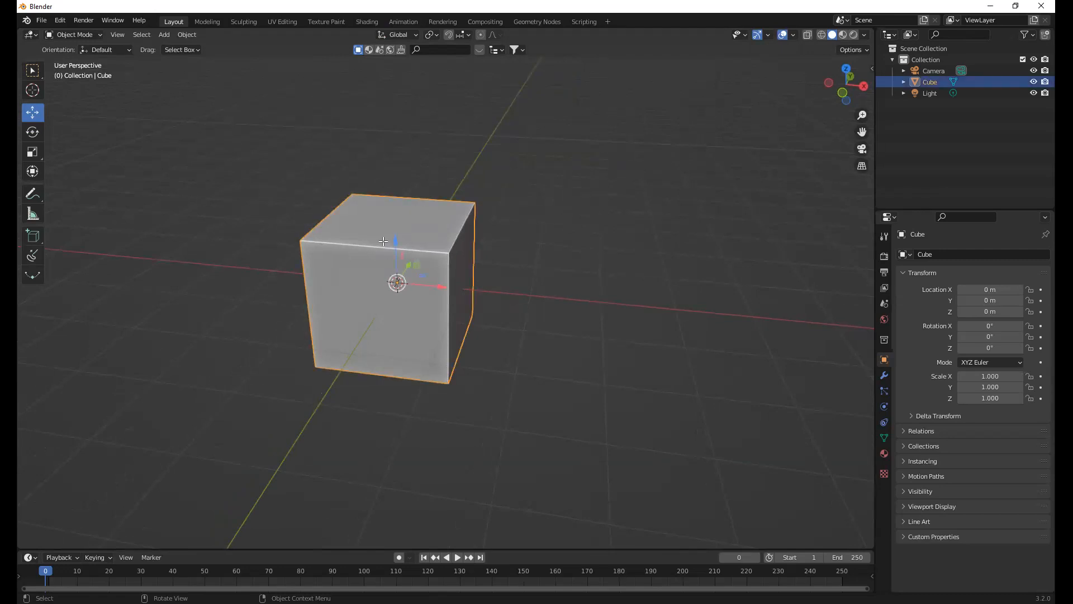
{"action": "key", "text": "Tab"}
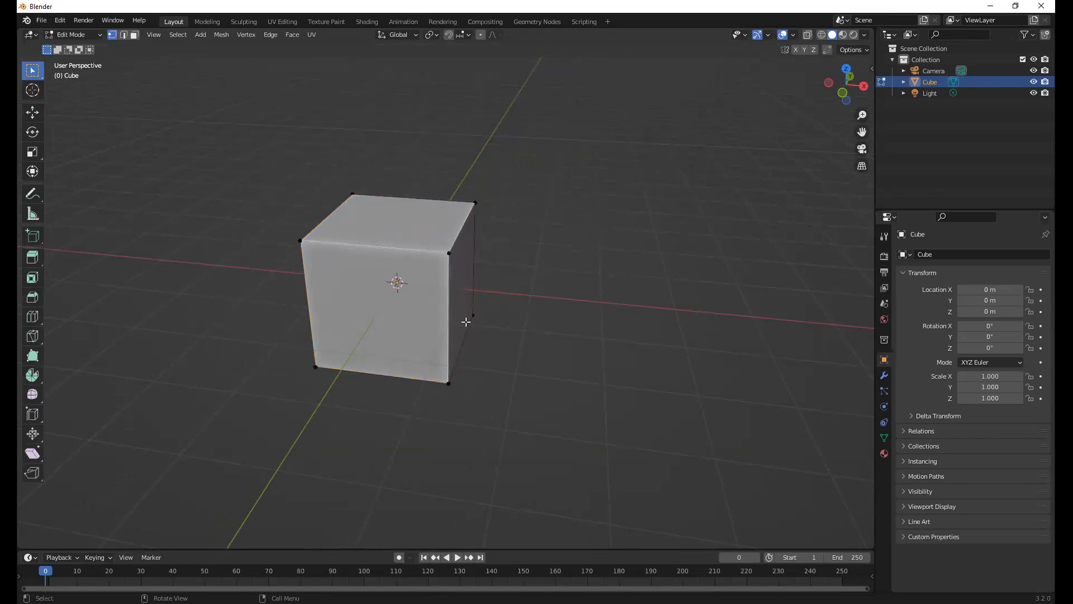
{"action": "left_click_drag", "start_coordinate": [475, 202], "coordinate": [632, 171]}
{"action": "left_click", "coordinate": [452, 383]}
{"action": "key", "text": "g"}
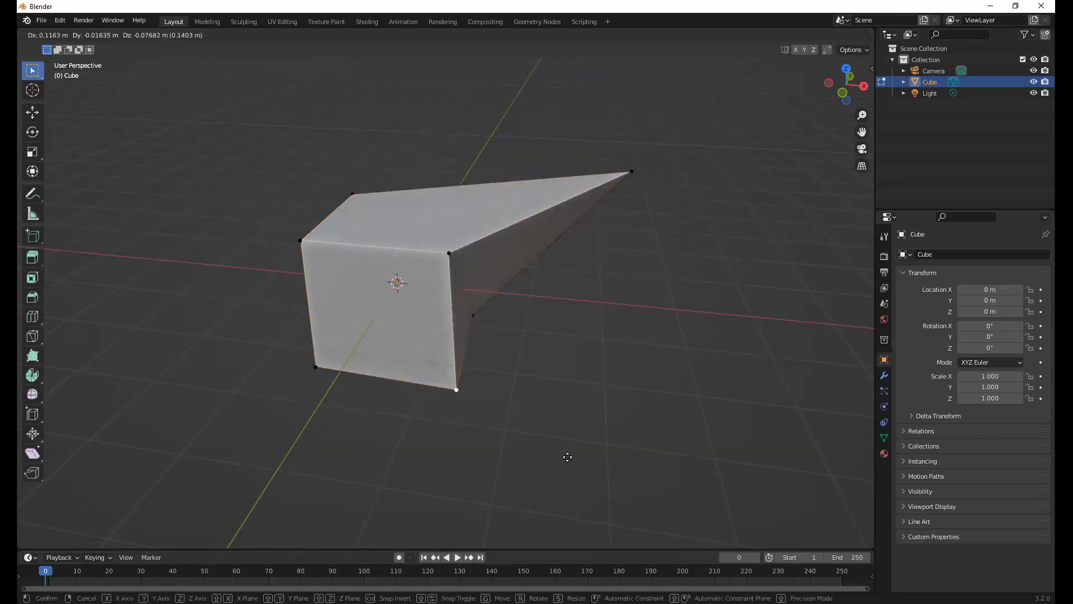
{"action": "left_click", "coordinate": [554, 466]}
{"action": "key", "text": "Tab"}
{"action": "middle_click_drag", "start_coordinate": [495, 283], "coordinate": [508, 260]}
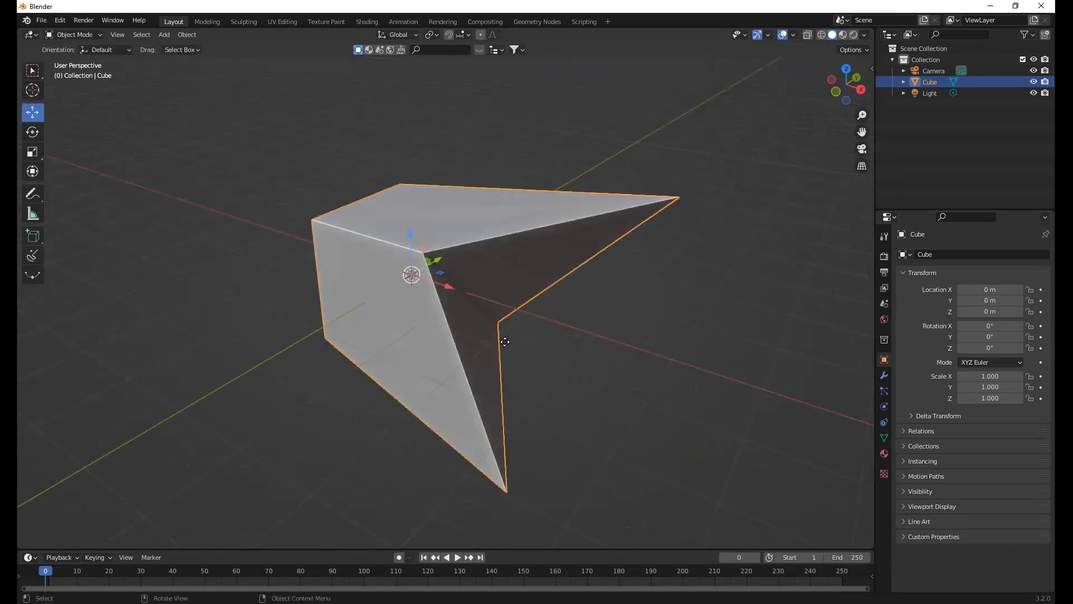
{"action": "middle_click_drag", "start_coordinate": [505, 341], "coordinate": [524, 345]}
{"action": "middle_click_drag", "start_coordinate": [460, 269], "coordinate": [479, 276]}
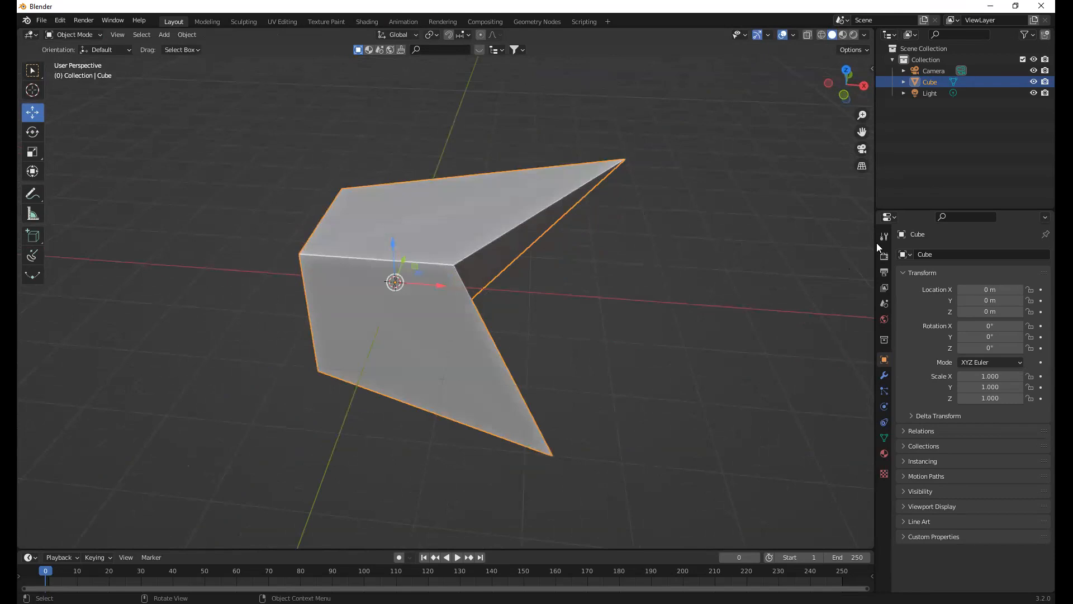
Add a Subdivision Surface modifier to the deformed cube
{"action": "left_click", "coordinate": [883, 376]}
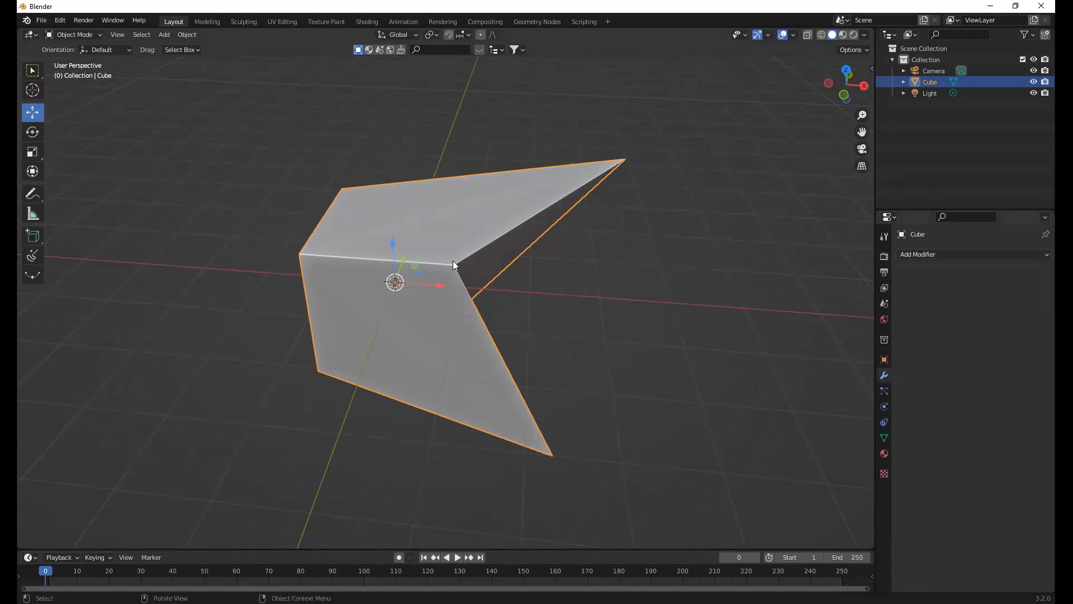
{"action": "middle_click_drag", "start_coordinate": [427, 269], "coordinate": [436, 242]}
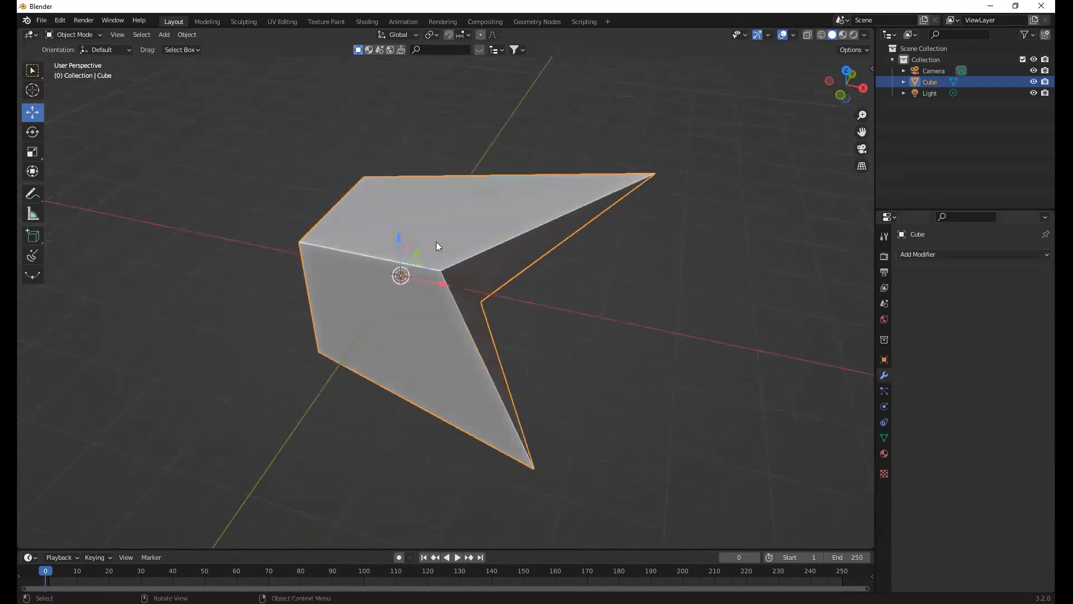
{"action": "middle_click_drag", "start_coordinate": [429, 244], "coordinate": [579, 290]}
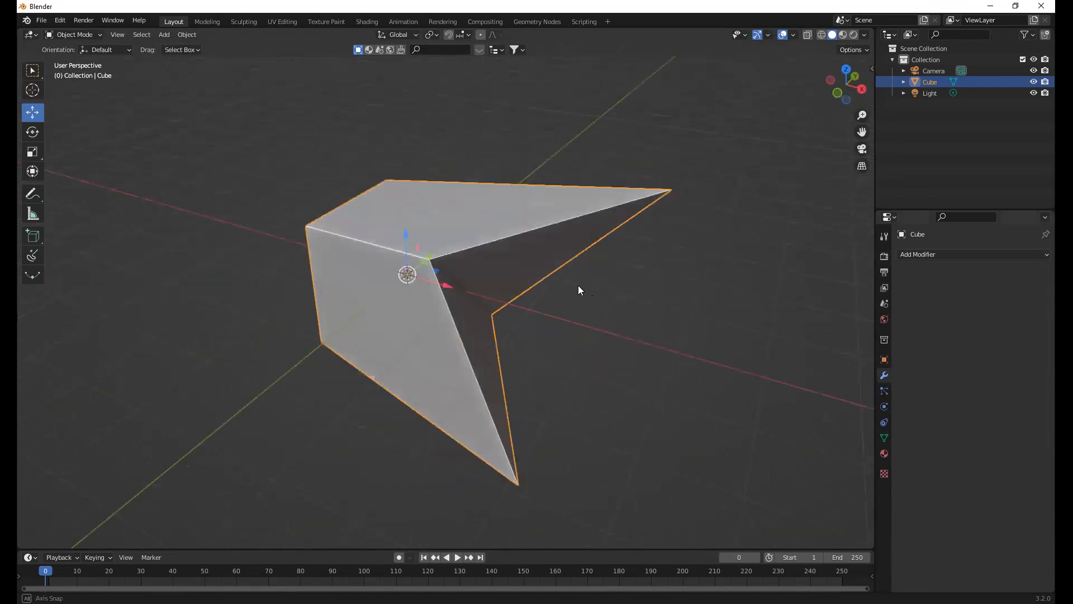
{"action": "middle_click_drag", "start_coordinate": [503, 290], "coordinate": [471, 275]}
{"action": "scroll", "coordinate": [474, 275], "scroll_direction": "up", "scroll_amount": 1}
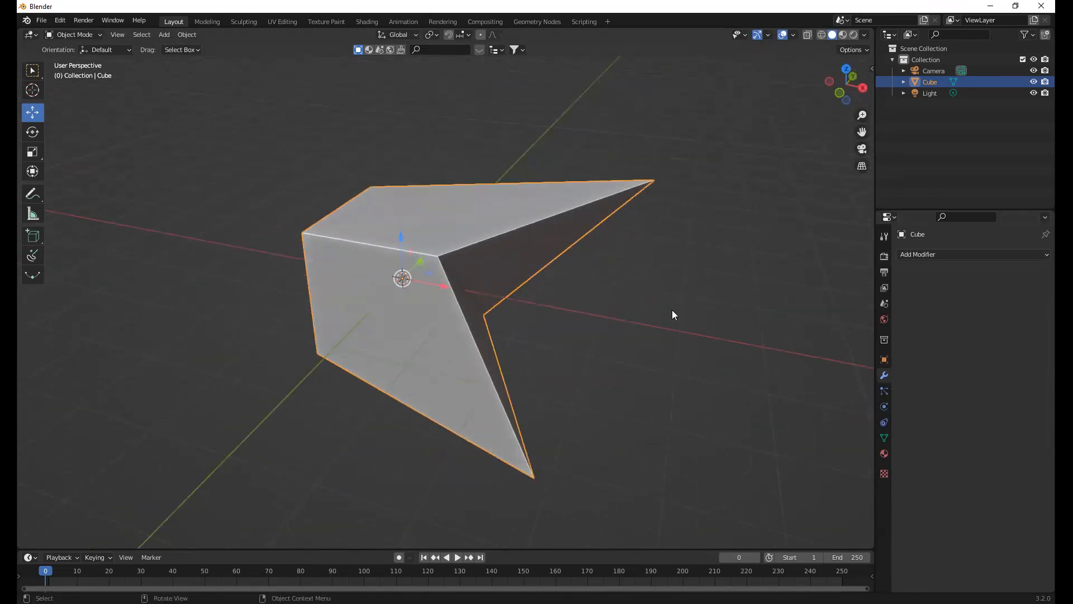
{"action": "left_click", "coordinate": [953, 254]}
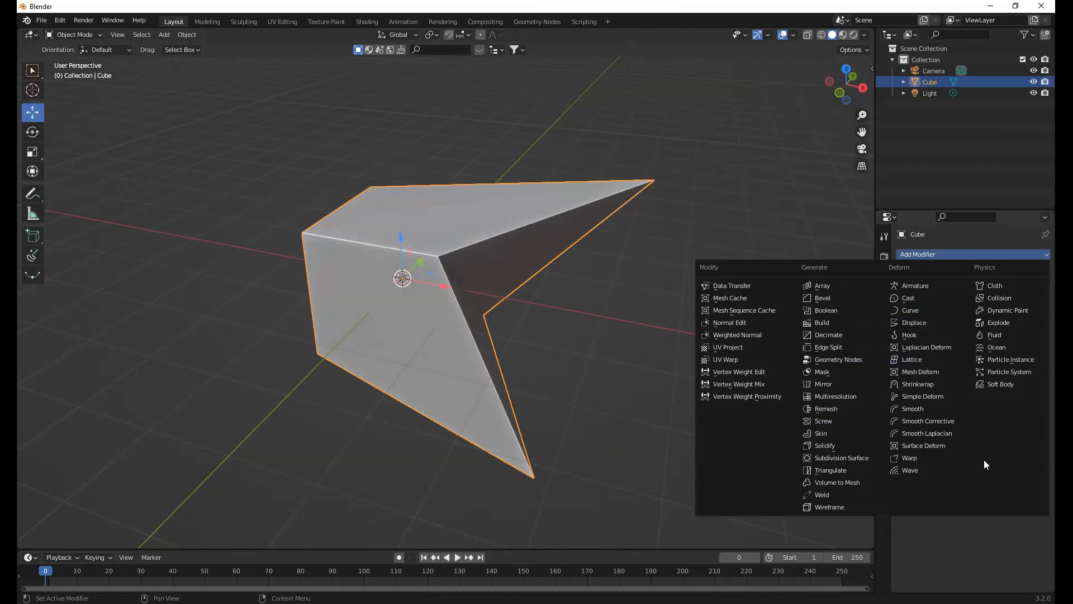
{"action": "left_click", "coordinate": [853, 456]}
{"action": "middle_click_drag", "start_coordinate": [583, 269], "coordinate": [463, 257]}
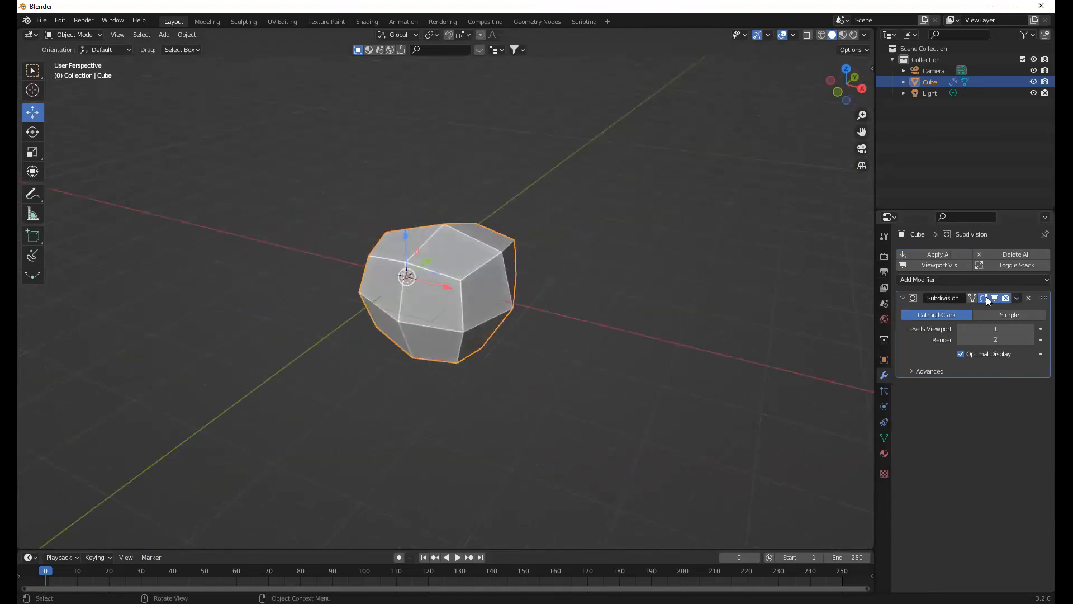
Toggle the Subdivision modifier's viewport display off and on, and set its viewport level to 3 and render level to 4
{"action": "left_click", "coordinate": [985, 296]}
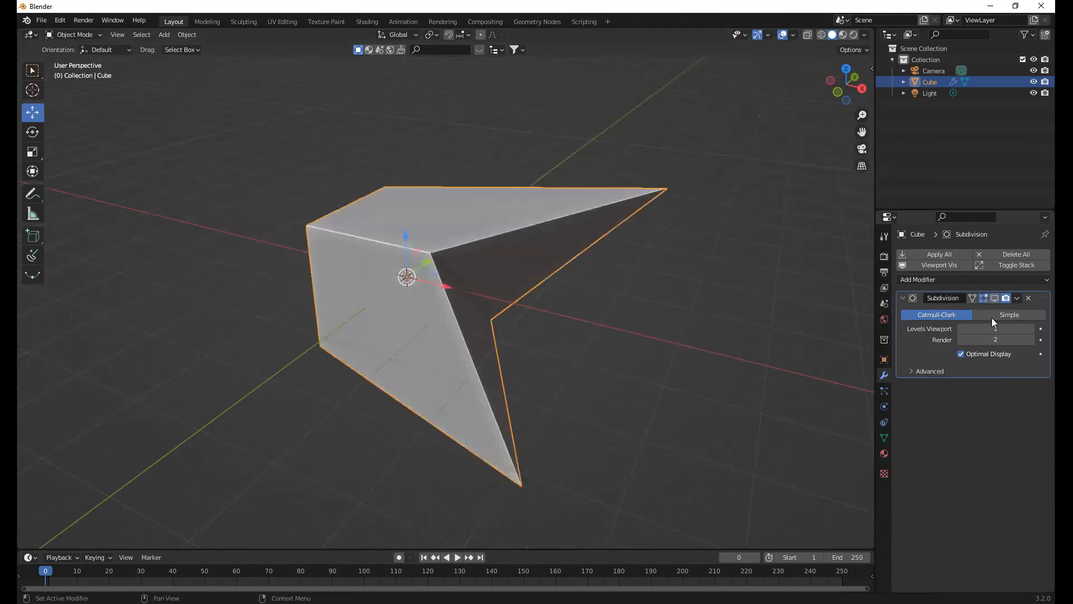
{"action": "left_click", "coordinate": [994, 297]}
{"action": "left_click", "coordinate": [1031, 329]}
{"action": "left_click", "coordinate": [1031, 328]}
{"action": "left_click_drag", "start_coordinate": [972, 343], "coordinate": [995, 342]}
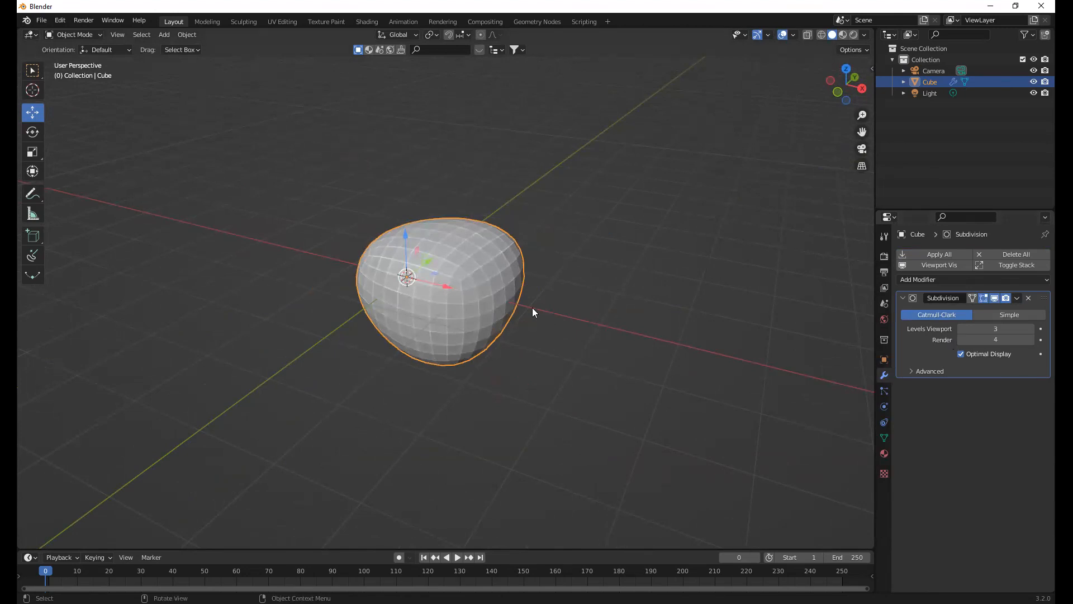
{"action": "middle_click_drag", "start_coordinate": [532, 307], "coordinate": [1012, 197]}
{"action": "middle_click_drag", "start_coordinate": [1033, 502], "coordinate": [990, 305]}
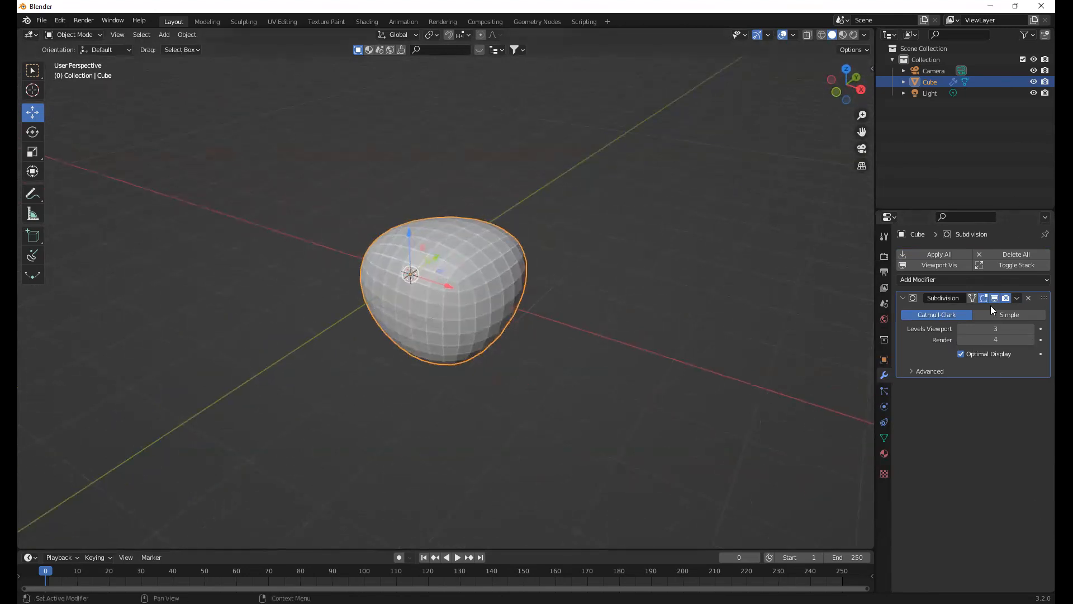
Add a Displace modifier below the Subdivision modifier and examine the displaced shape
{"action": "left_click", "coordinate": [997, 279]}
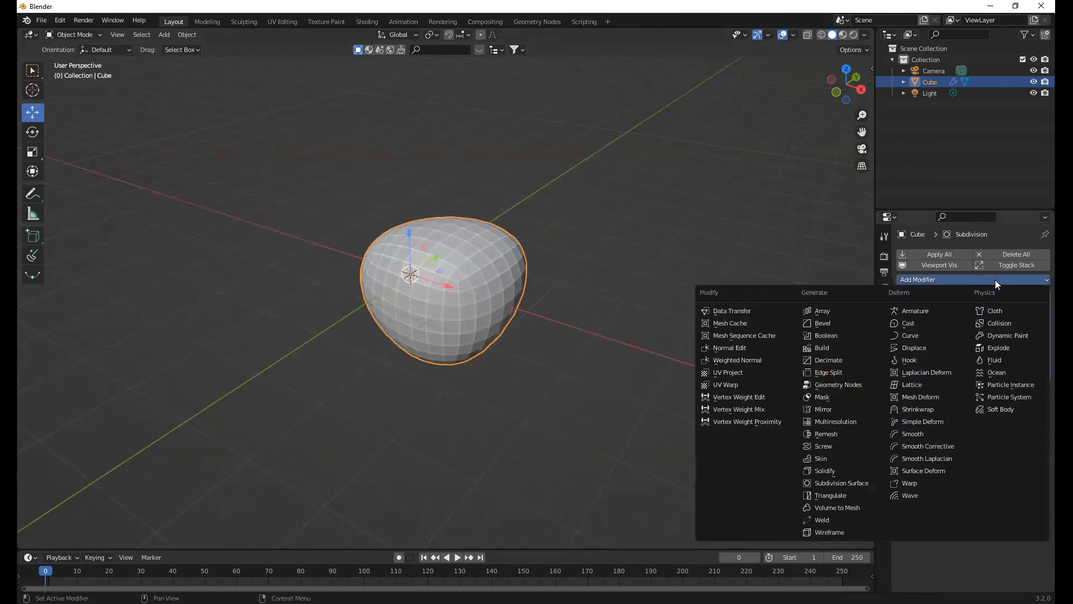
{"action": "left_click", "coordinate": [914, 347]}
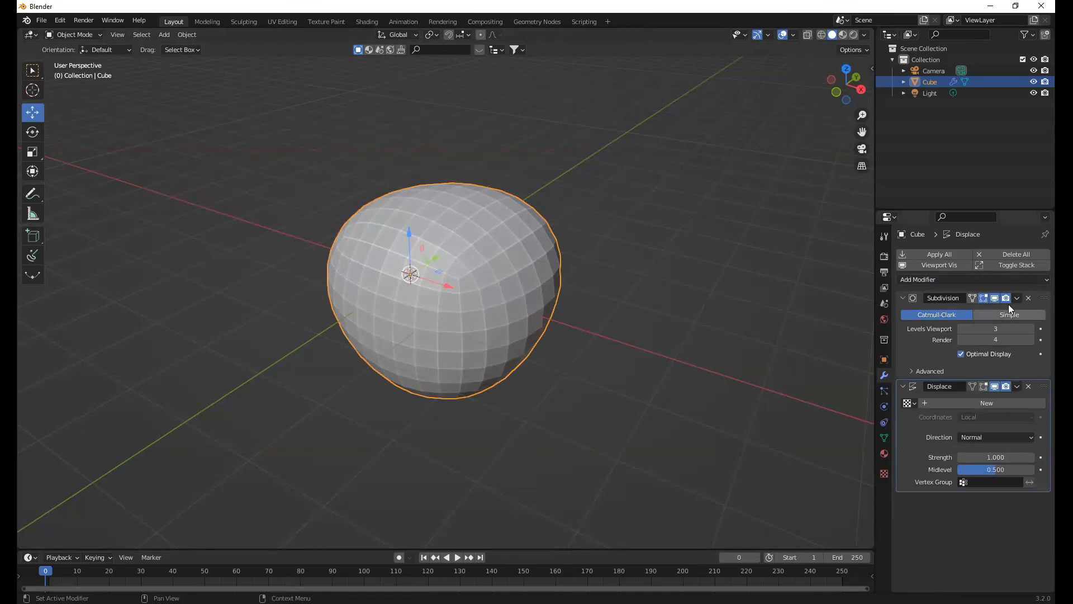
{"action": "left_click_drag", "start_coordinate": [1044, 298], "coordinate": [992, 296]}
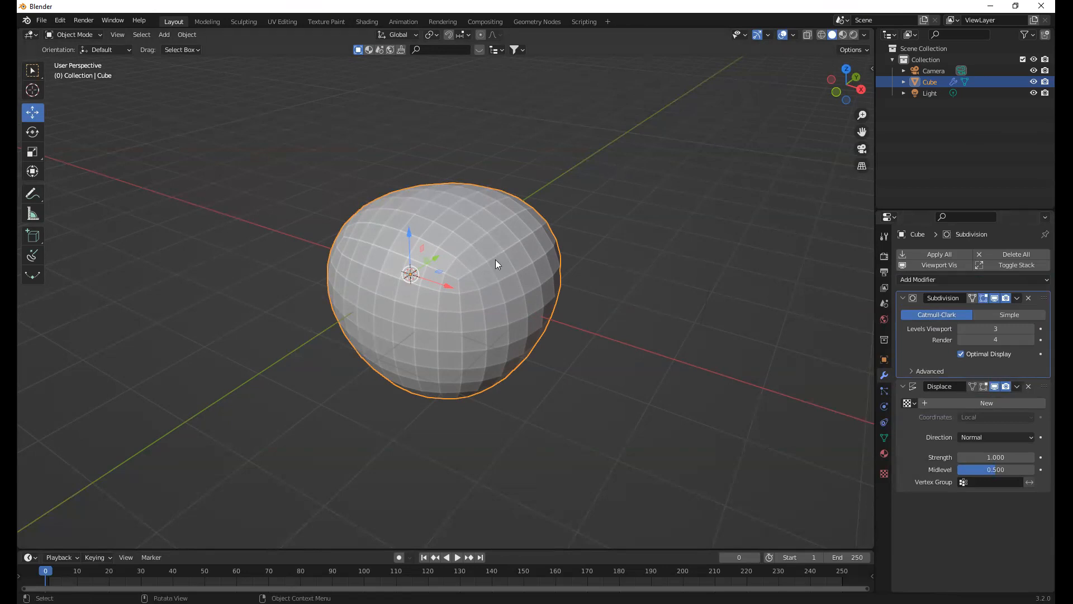
{"action": "middle_click_drag", "start_coordinate": [512, 261], "coordinate": [536, 256]}
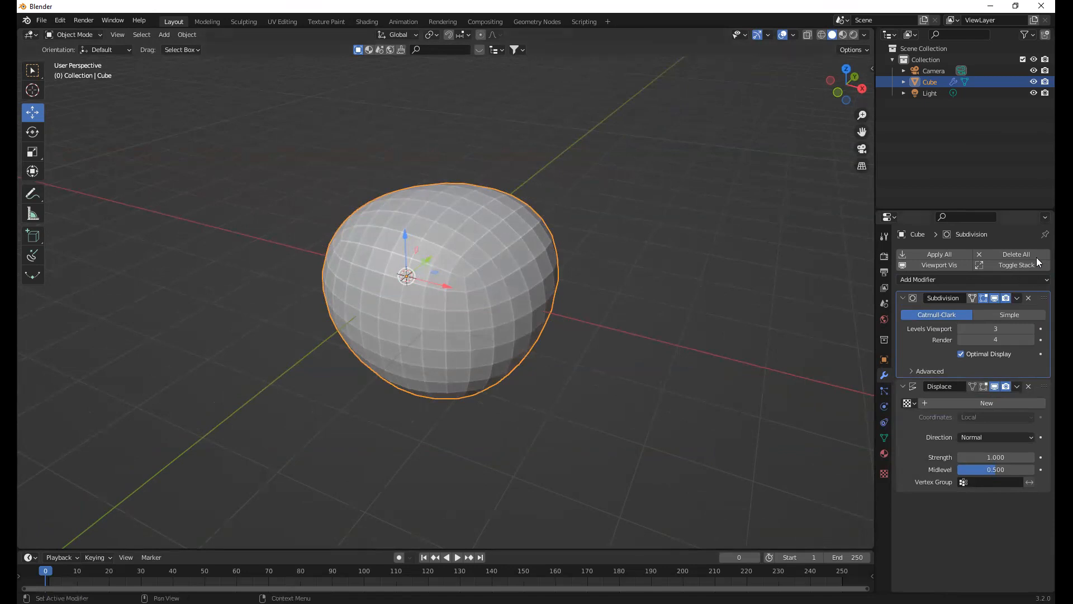
Delete the Subdivision and Displace modifiers, and start a new General file
{"action": "left_click", "coordinate": [1027, 298]}
{"action": "left_click", "coordinate": [1028, 298]}
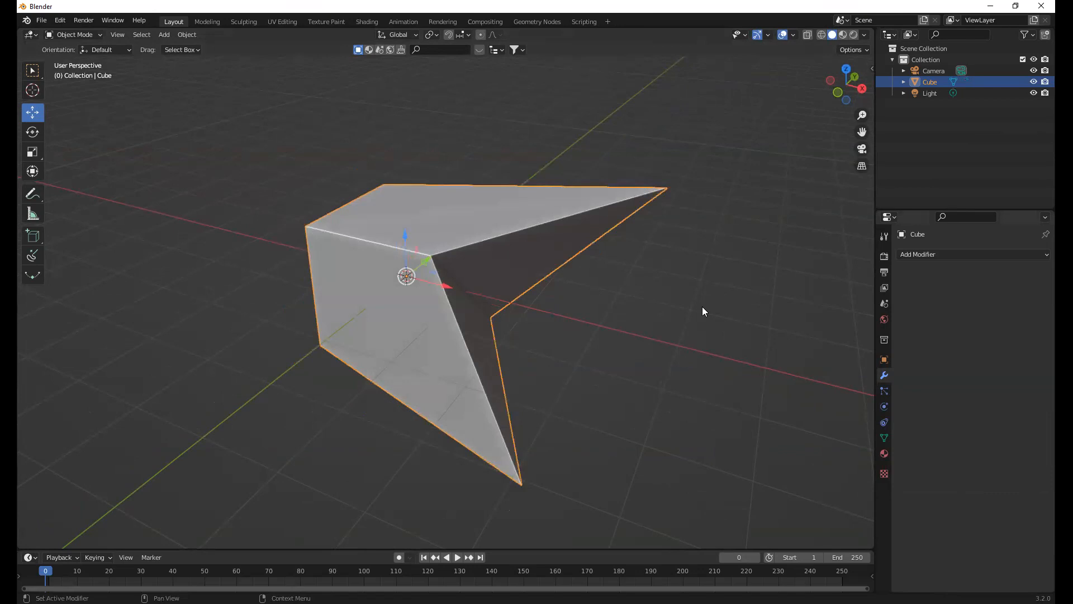
{"action": "key", "text": "ctrl+n"}
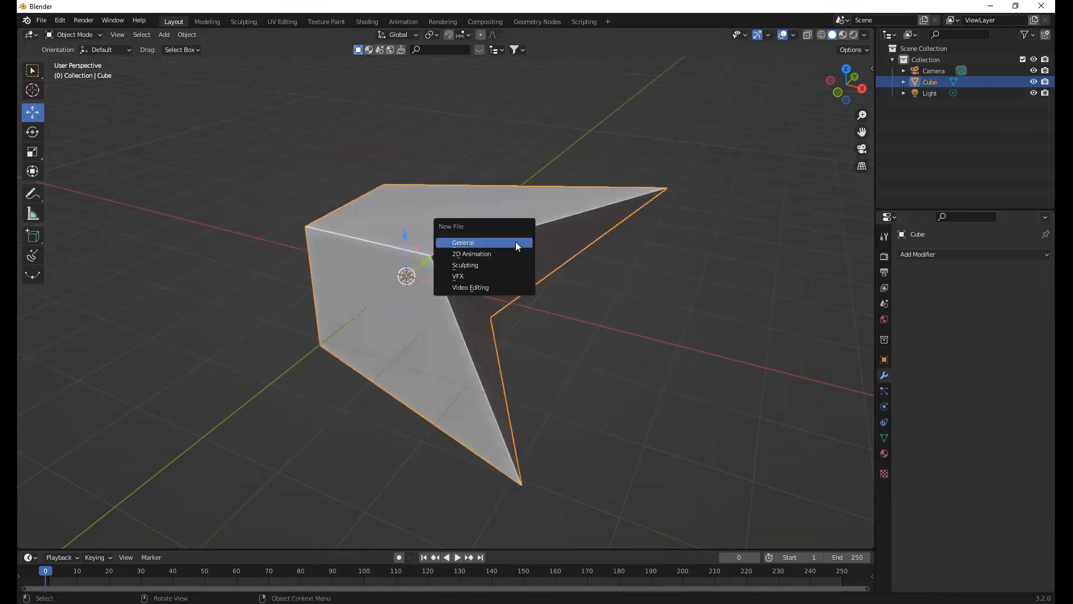
{"action": "left_click", "coordinate": [515, 242]}
{"action": "left_click", "coordinate": [561, 328]}
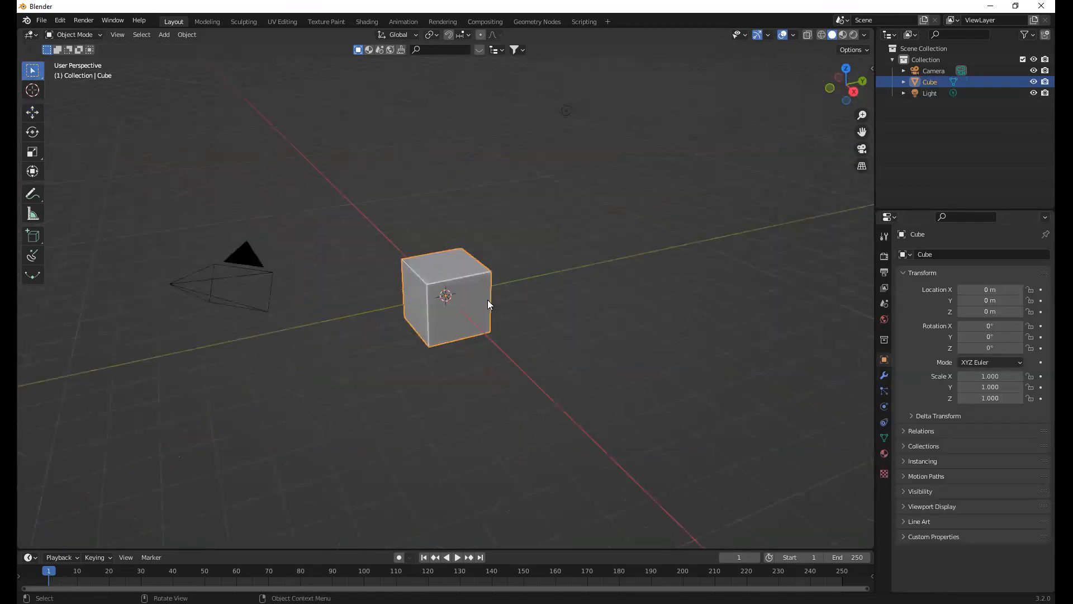
Frame the default cube close up and switch it back and forth between Object Mode and Edit Mode
{"action": "middle_click_drag", "start_coordinate": [512, 294], "coordinate": [503, 347]}
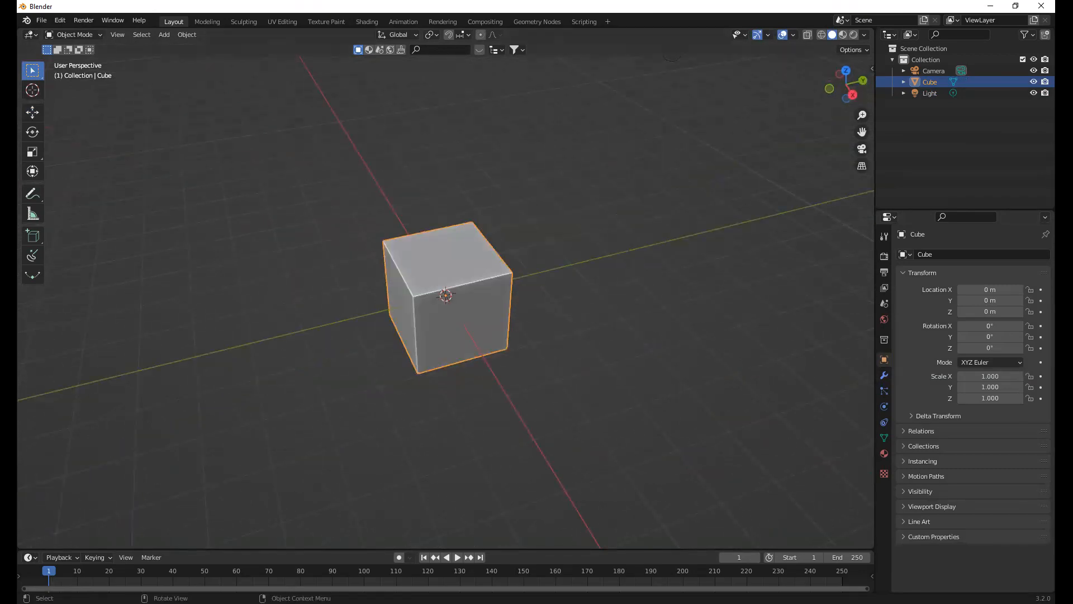
{"action": "middle_click_drag", "start_coordinate": [474, 263], "coordinate": [507, 277]}
{"action": "scroll", "coordinate": [517, 279], "scroll_direction": "up", "scroll_amount": 2}
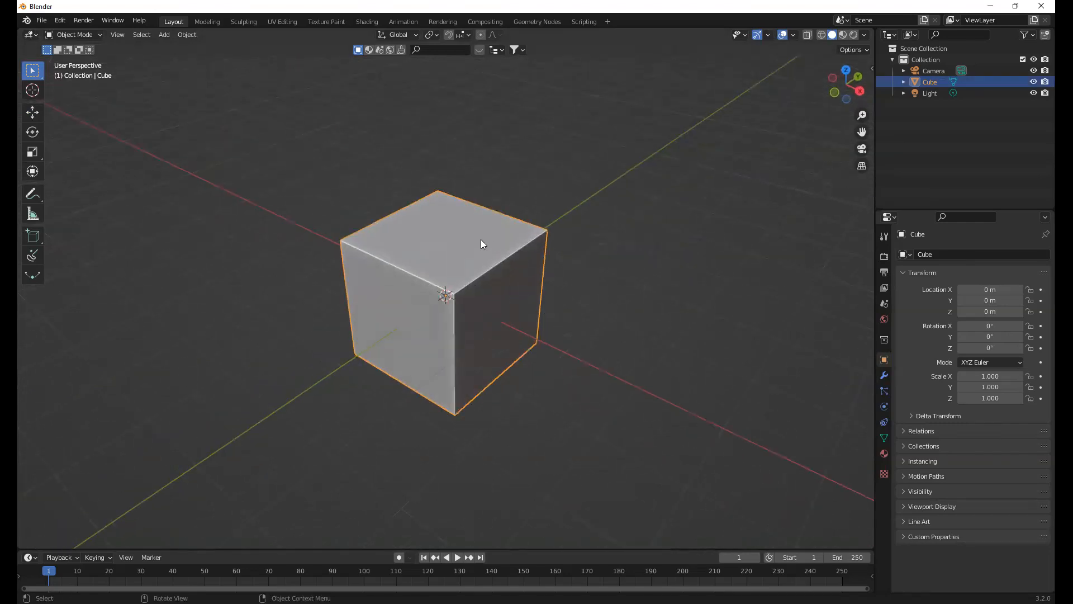
{"action": "middle_click_drag", "start_coordinate": [481, 240], "coordinate": [471, 243]}
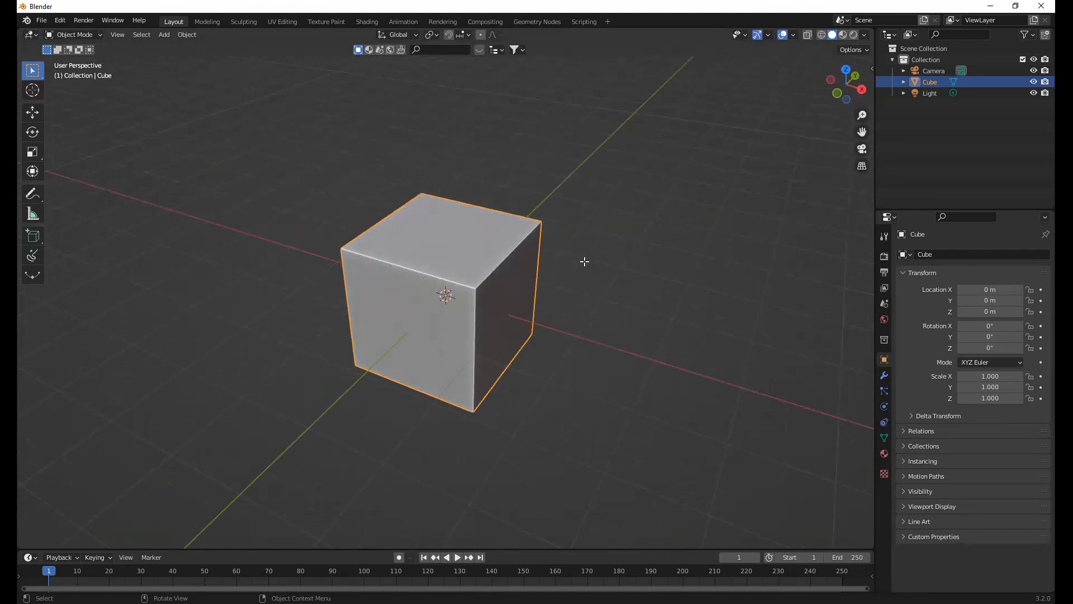
{"action": "key", "text": "Tab"}
{"action": "key", "text": "Tab"}
{"action": "key", "text": "Tab"}
{"action": "key", "text": "Tab"}
Enter Edit Mode on the default cube with face selection active
{"action": "scroll", "coordinate": [396, 257], "scroll_direction": "down", "scroll_amount": 5}
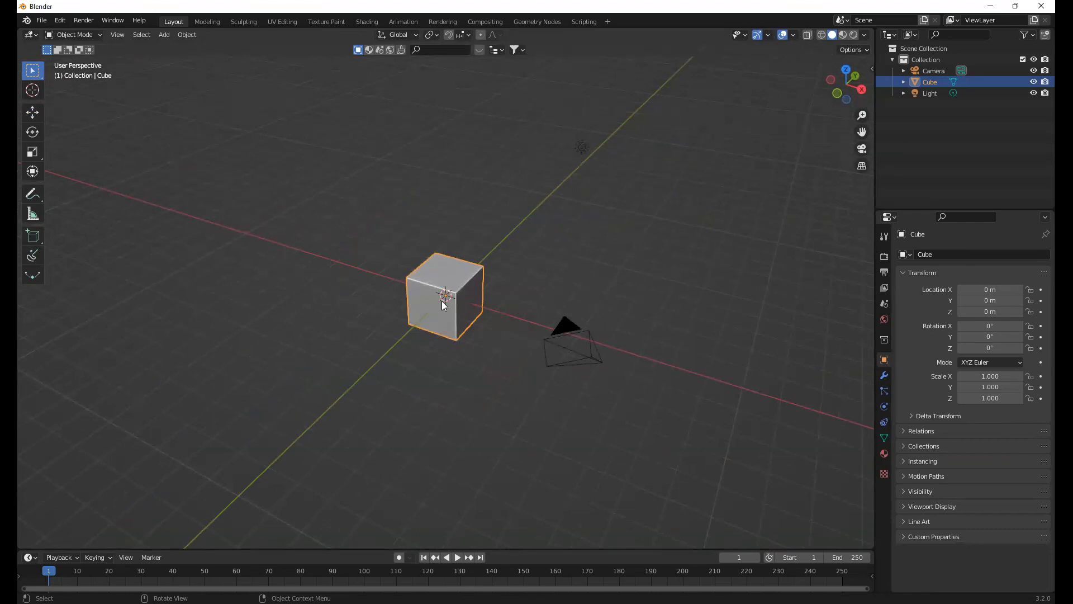
{"action": "scroll", "coordinate": [467, 245], "scroll_direction": "up", "scroll_amount": 5}
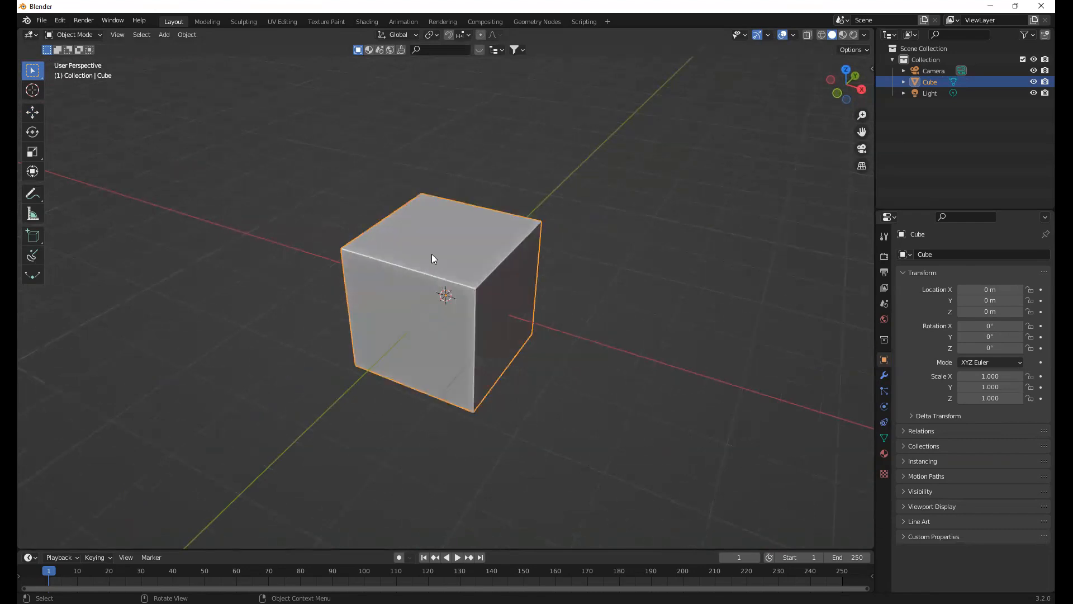
{"action": "key", "text": "Tab"}
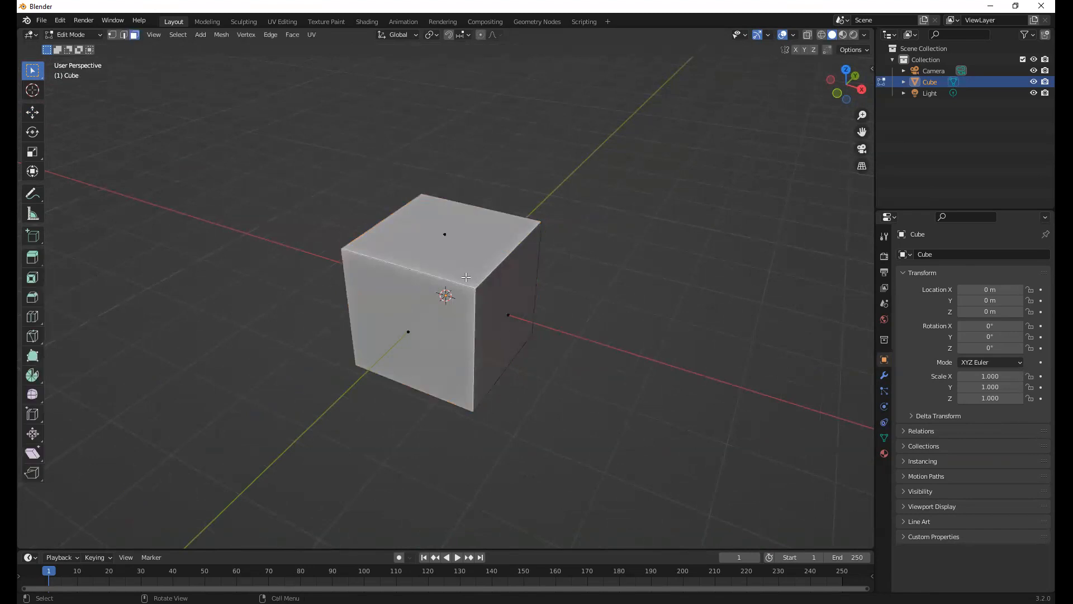
Select the cube's top face and clear the selection again
{"action": "middle_click_drag", "start_coordinate": [448, 274], "coordinate": [556, 304]}
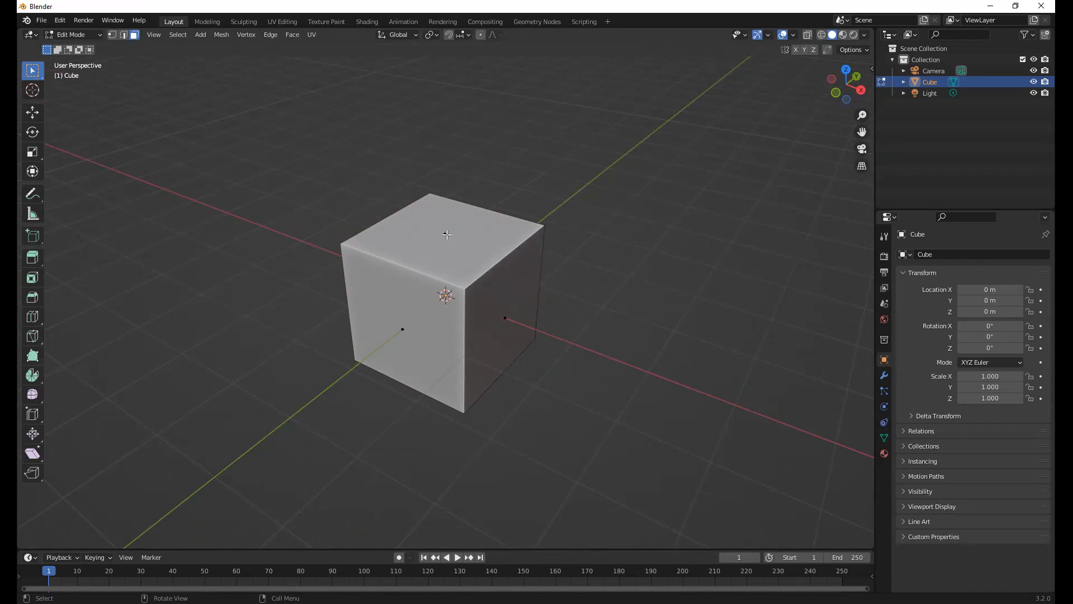
{"action": "left_click", "coordinate": [447, 234]}
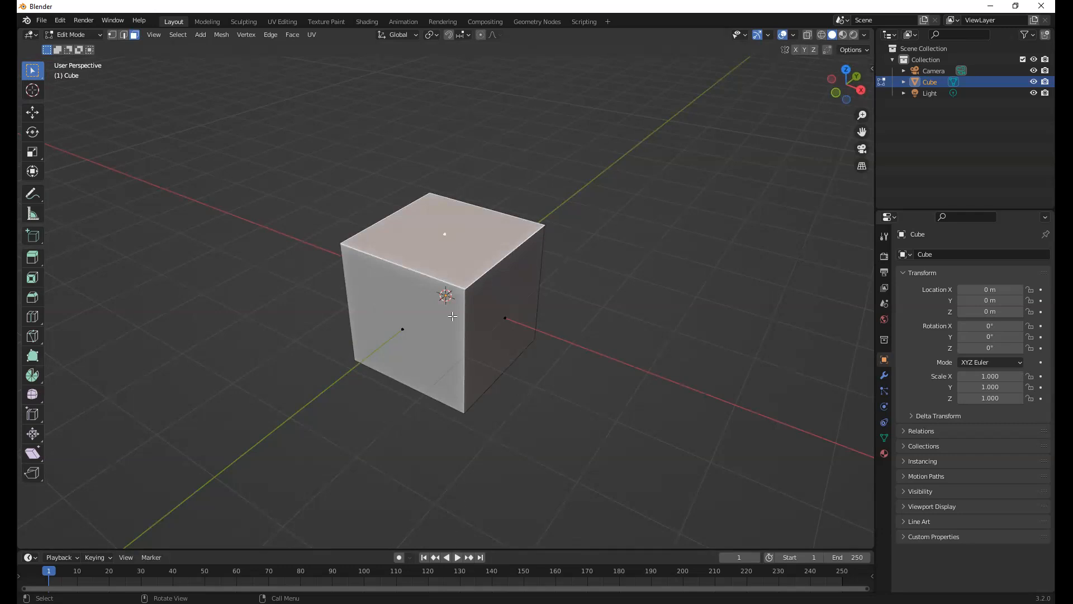
{"action": "left_click", "coordinate": [497, 171]}
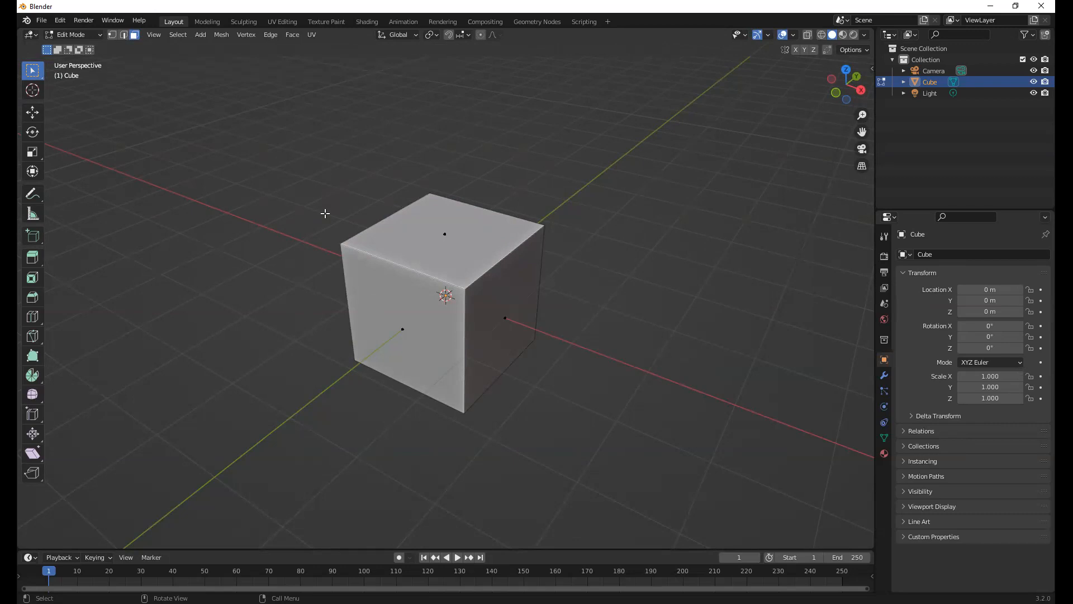
Cycle through vertex, edge and face selection, and select a top corner vertex of the cube in vertex selection
{"action": "key", "text": "1"}
{"action": "key", "text": "2"}
{"action": "key", "text": "3"}
{"action": "key", "text": "1"}
{"action": "left_click", "coordinate": [545, 224]}
{"action": "middle_click_drag", "start_coordinate": [489, 243], "coordinate": [498, 282]}
Switch through edge to face selection and select one side face, the top face and another side face in turn
{"action": "key", "text": "2"}
{"action": "key", "text": "3"}
{"action": "left_click", "coordinate": [512, 309]}
{"action": "left_click", "coordinate": [453, 241]}
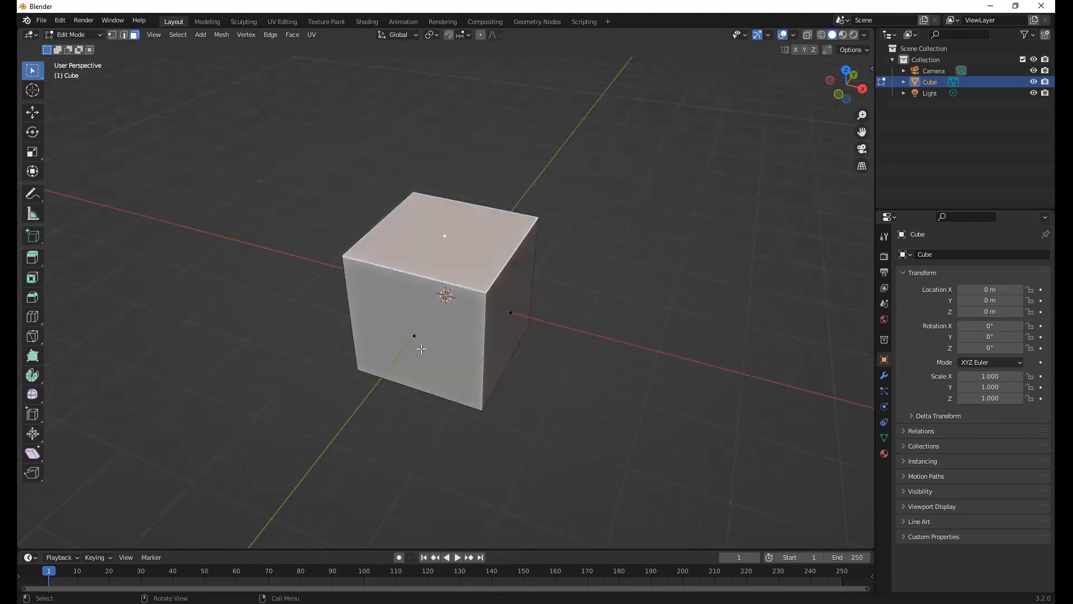
{"action": "left_click", "coordinate": [423, 338]}
{"action": "middle_click_drag", "start_coordinate": [365, 307], "coordinate": [574, 322]}
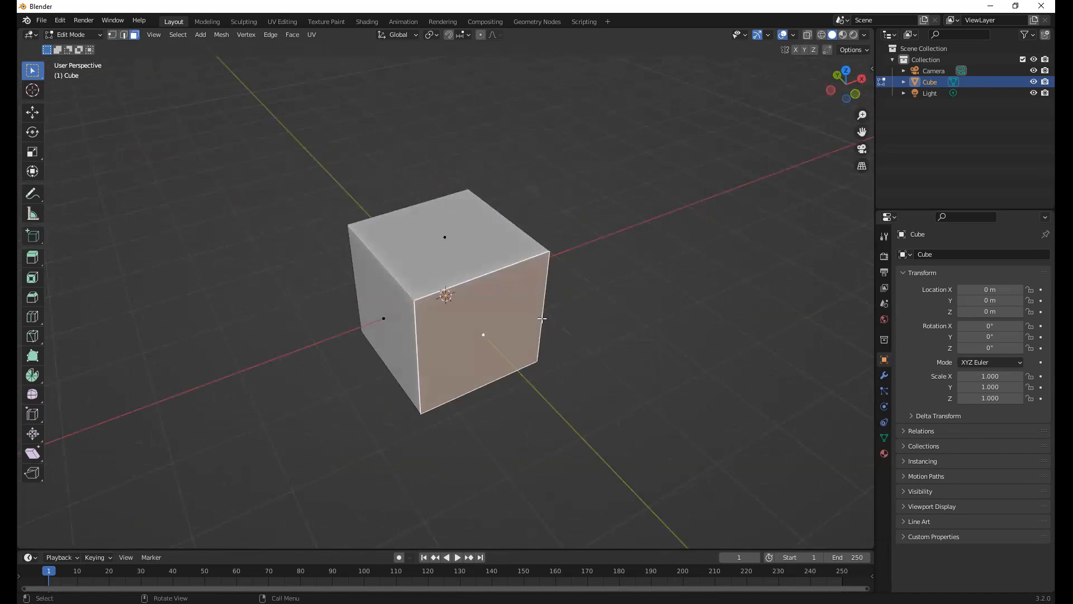
{"action": "middle_click_drag", "start_coordinate": [537, 241], "coordinate": [449, 221]}
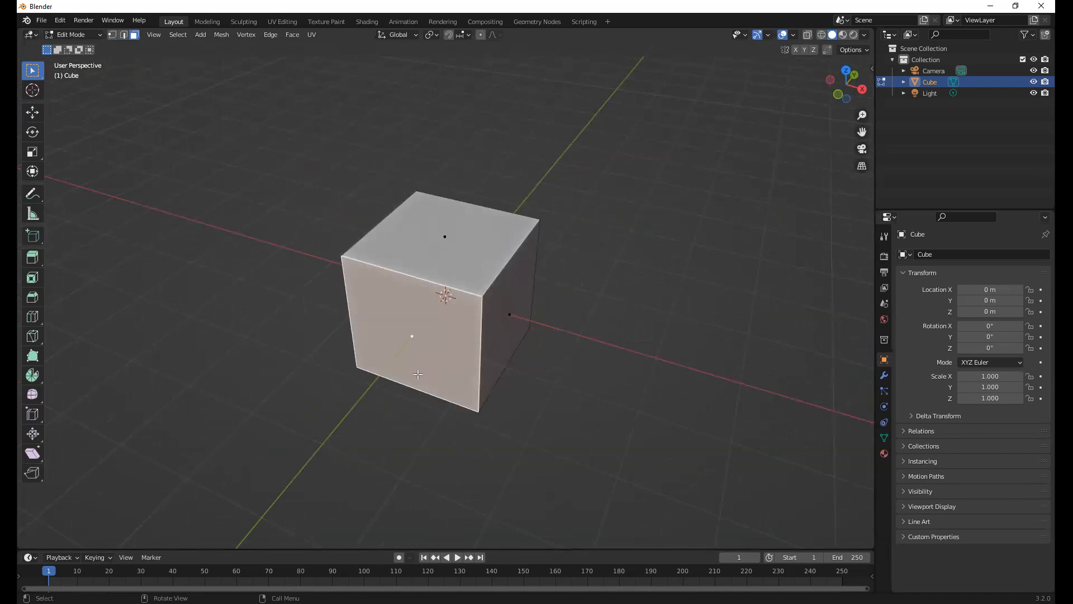
{"action": "middle_click_drag", "start_coordinate": [527, 392], "coordinate": [561, 217]}
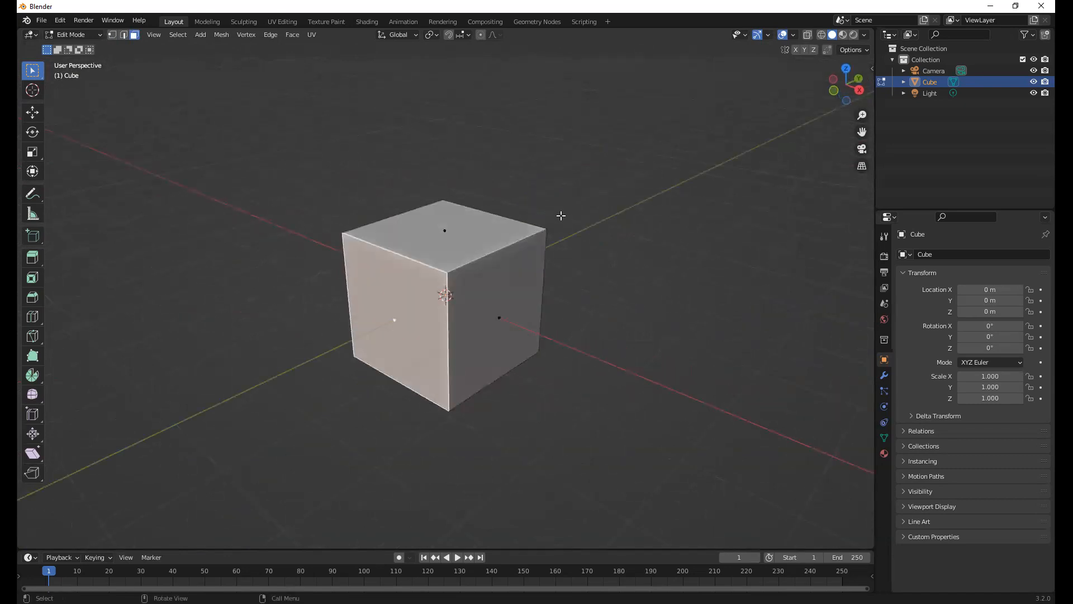
In vertex selection, select only the cube's four top vertices and try moving them along the Z axis
{"action": "key", "text": "alt+a"}
{"action": "key", "text": "1"}
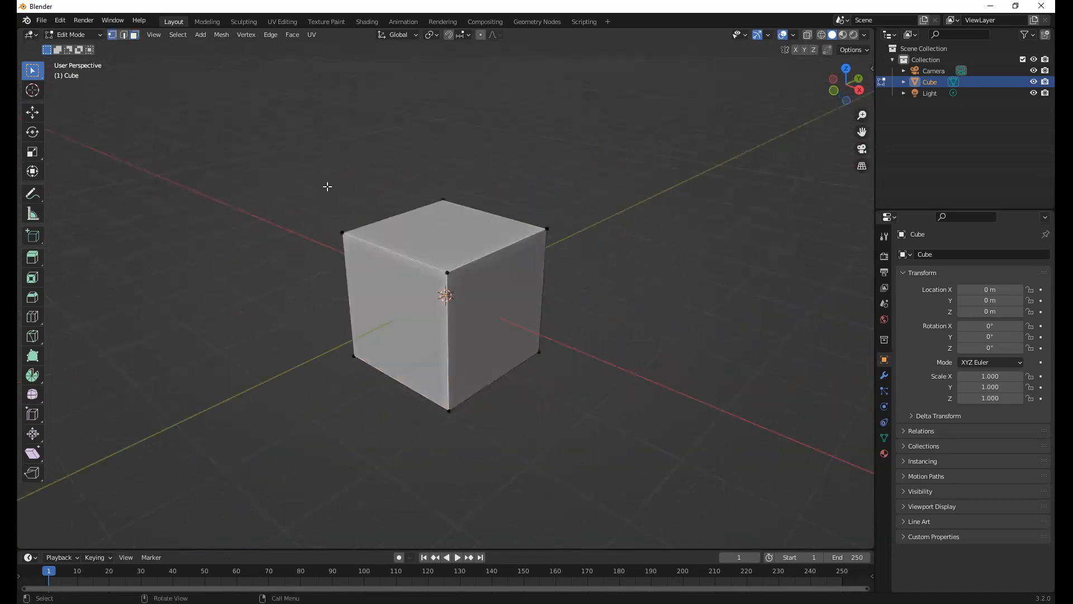
{"action": "left_click_drag", "start_coordinate": [287, 164], "coordinate": [571, 282]}
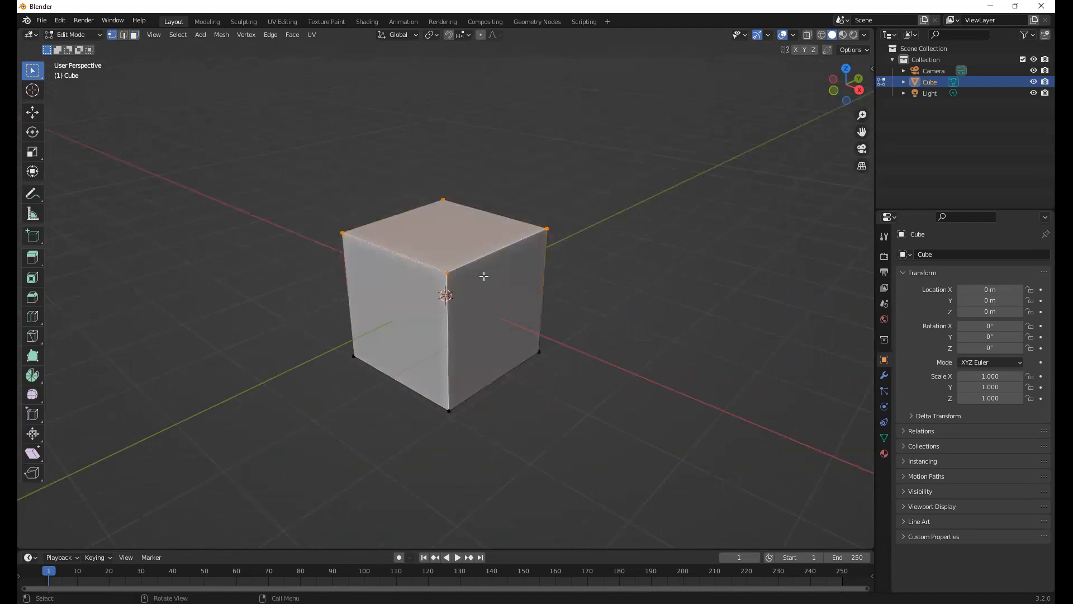
{"action": "key", "text": "g"}
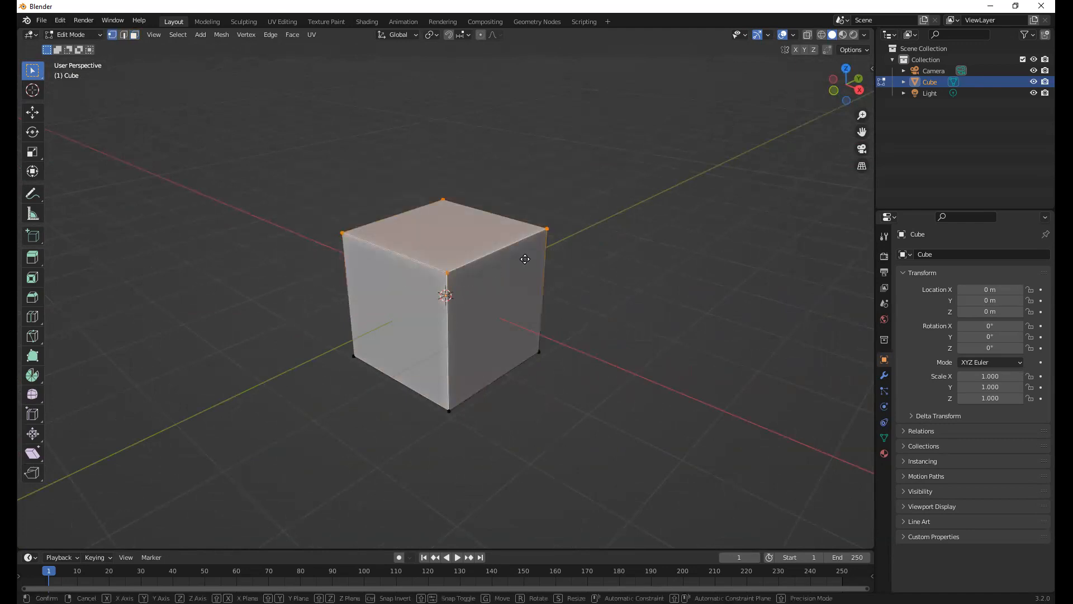
{"action": "key", "text": "z"}
{"action": "key", "text": "Escape"}
In edge selection, select top edges of the cube and try moving the selection along the Z axis
{"action": "left_click", "coordinate": [514, 236]}
{"action": "key", "text": "2"}
{"action": "left_click", "coordinate": [507, 246]}
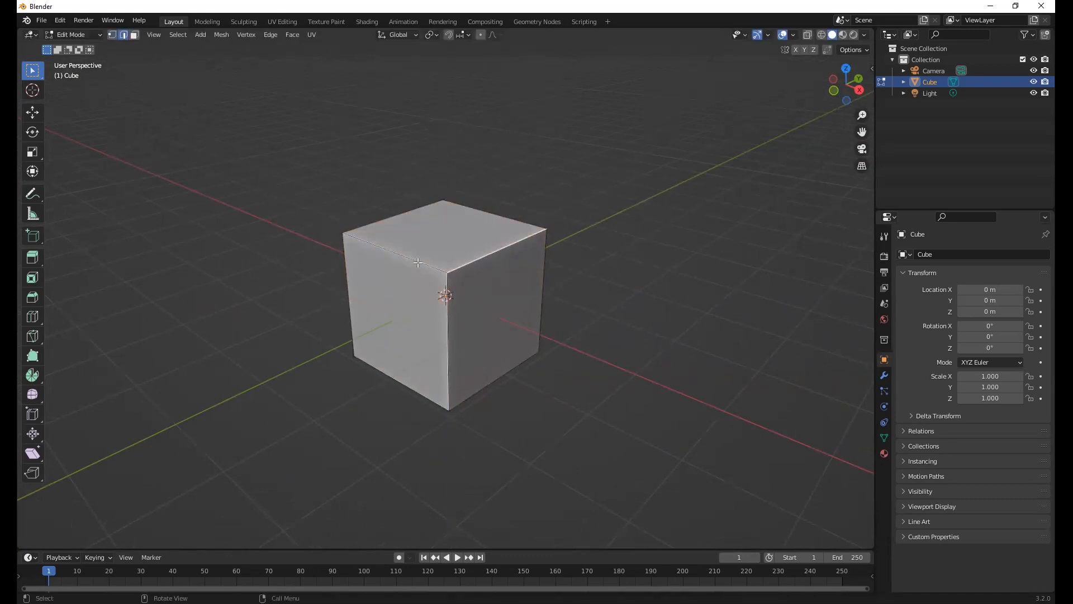
{"action": "left_click", "coordinate": [418, 262]}
{"action": "key", "text": "g"}
{"action": "key", "text": "z"}
{"action": "right_click", "coordinate": [518, 227]}
Switch to face selection and select the cube's top face
{"action": "key", "text": "3"}
{"action": "left_click", "coordinate": [444, 230]}
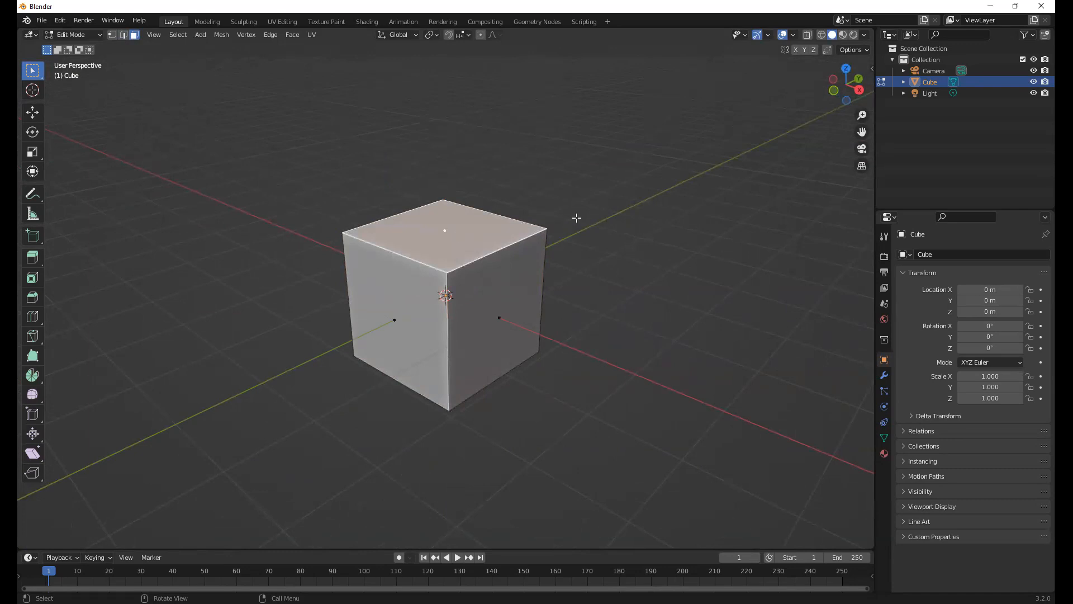
{"action": "middle_click_drag", "start_coordinate": [502, 250], "coordinate": [610, 255]}
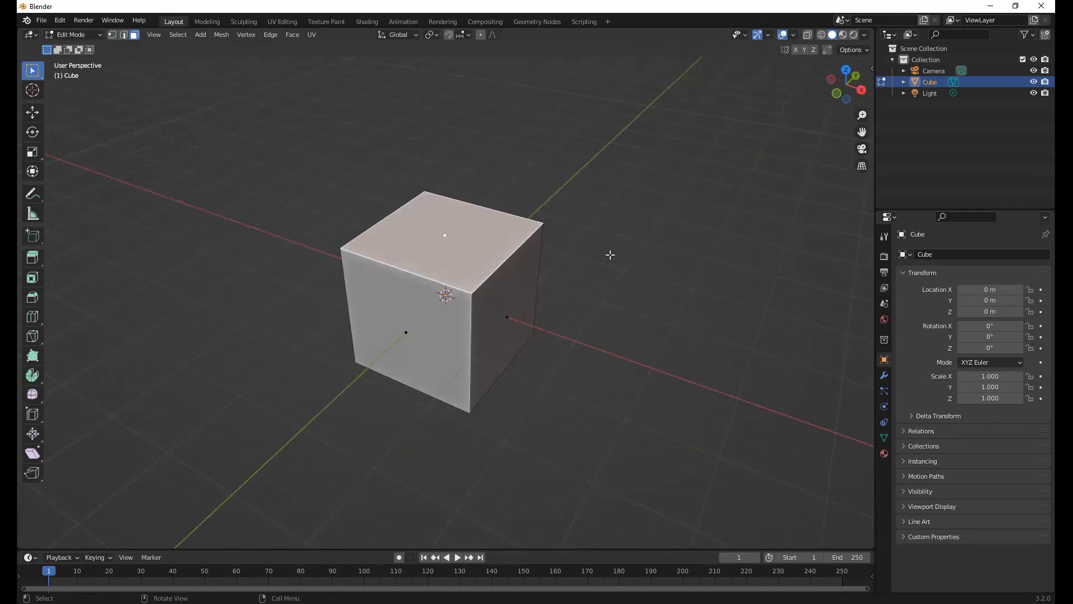
{"action": "middle_click_drag", "start_coordinate": [617, 272], "coordinate": [591, 274]}
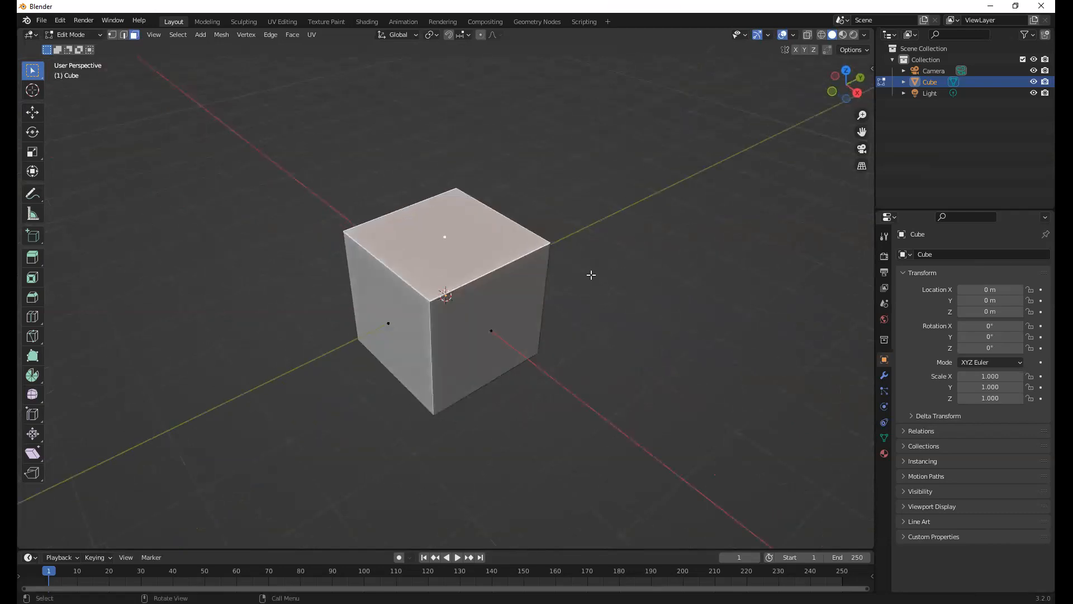
Try moving the top face down about 1.4 m along the Z axis
{"action": "key", "text": "g"}
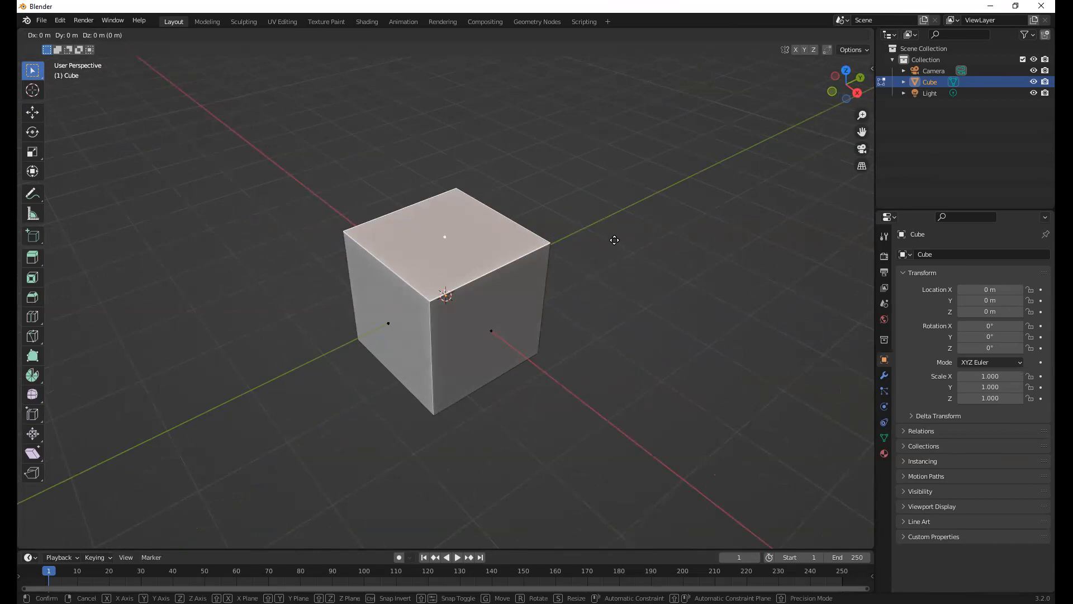
{"action": "key", "text": "z"}
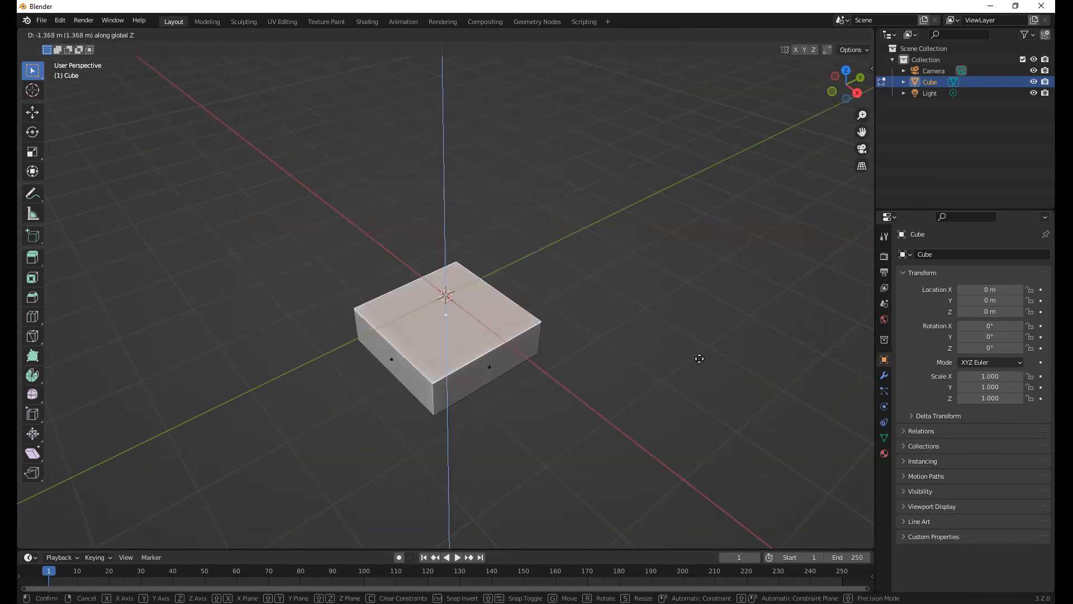
{"action": "right_click", "coordinate": [657, 288]}
Lower the top face about 1.86 m along the Z axis and undo the move
{"action": "middle_click_drag", "start_coordinate": [601, 419], "coordinate": [602, 397]}
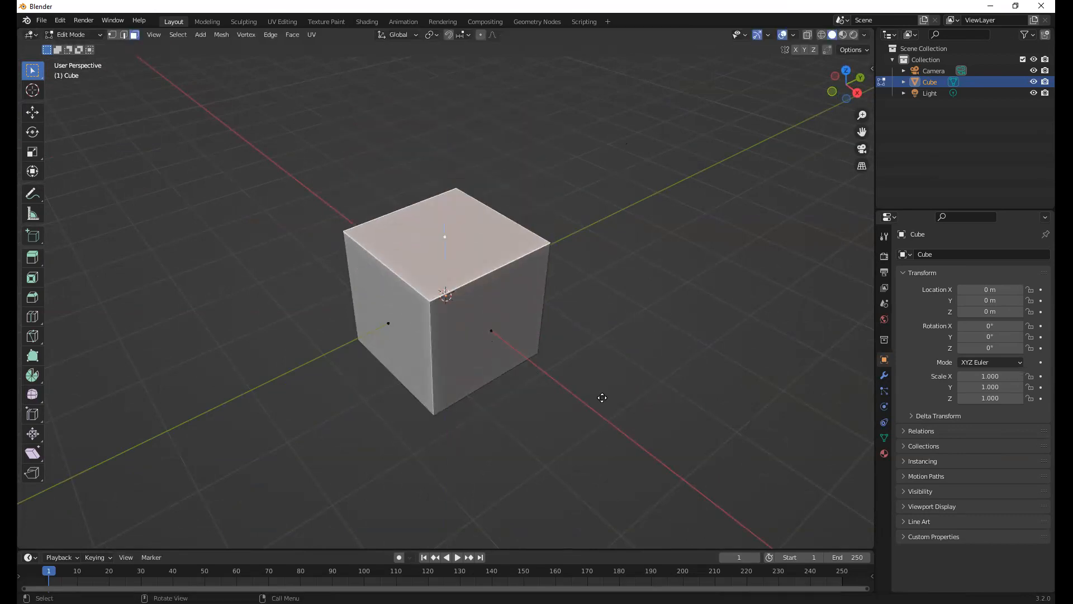
{"action": "key", "text": "g"}
{"action": "key", "text": "z"}
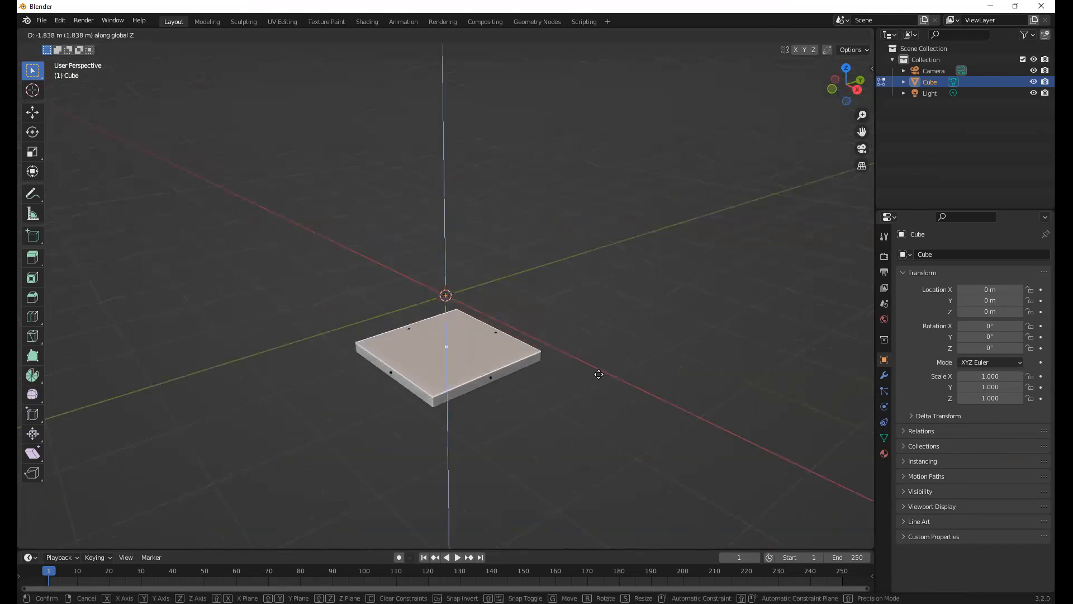
{"action": "left_click", "coordinate": [618, 423]}
{"action": "middle_click_drag", "start_coordinate": [648, 305], "coordinate": [682, 324]}
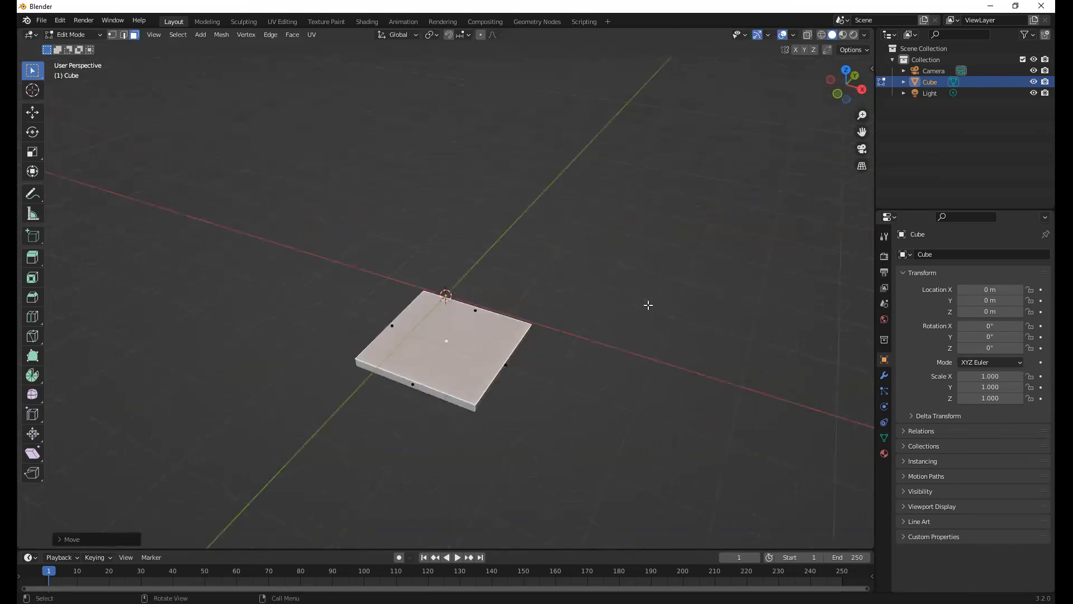
{"action": "key", "text": "ctrl+z"}
Try rotating the top face about 14.5° around the global X axis
{"action": "middle_click_drag", "start_coordinate": [606, 263], "coordinate": [605, 200]}
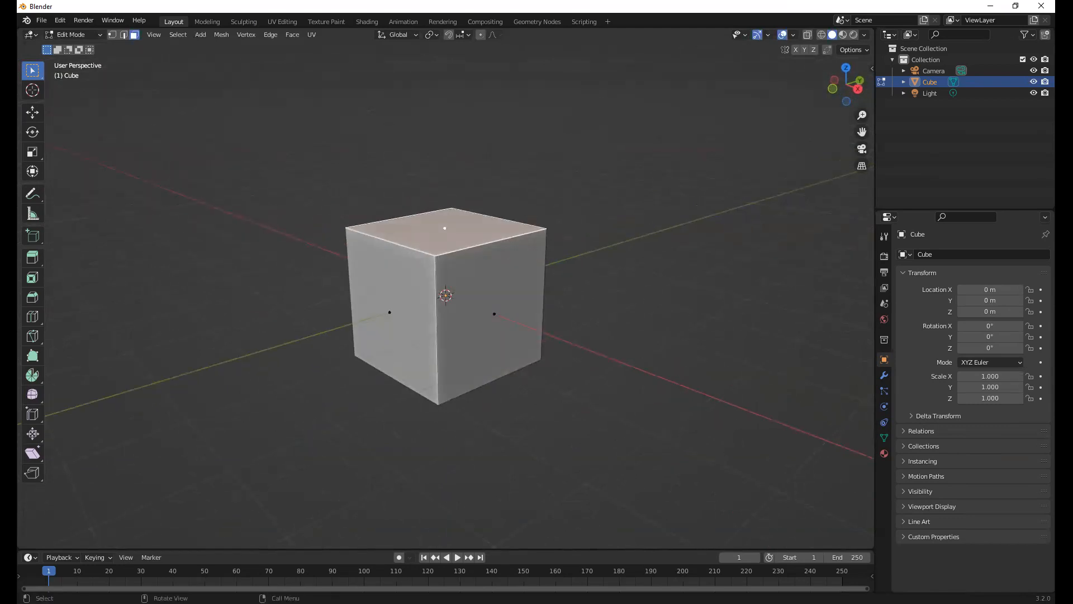
{"action": "key", "text": "r"}
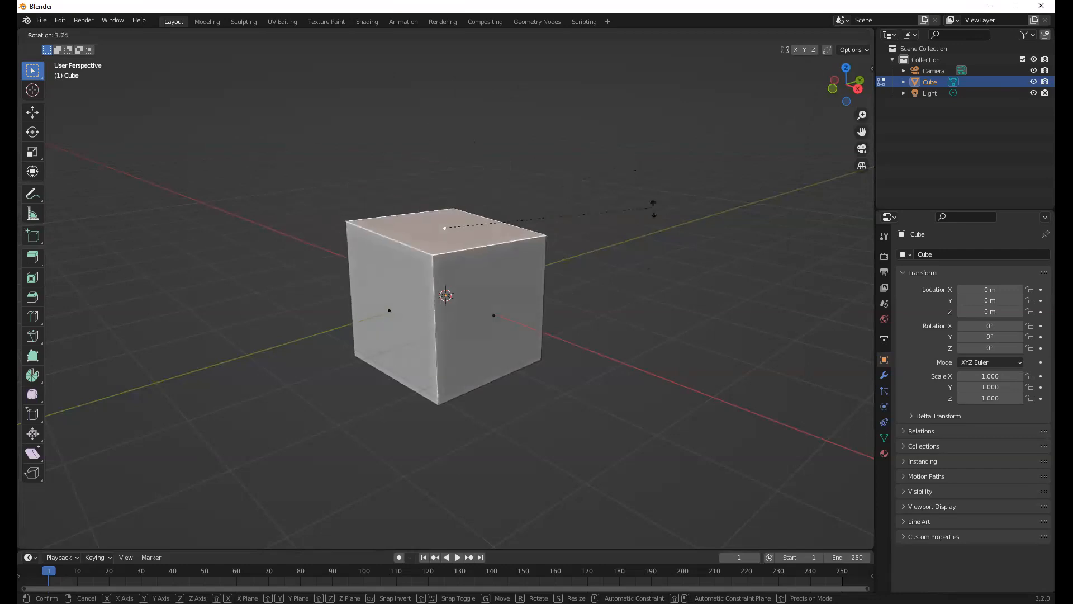
{"action": "key", "text": "x"}
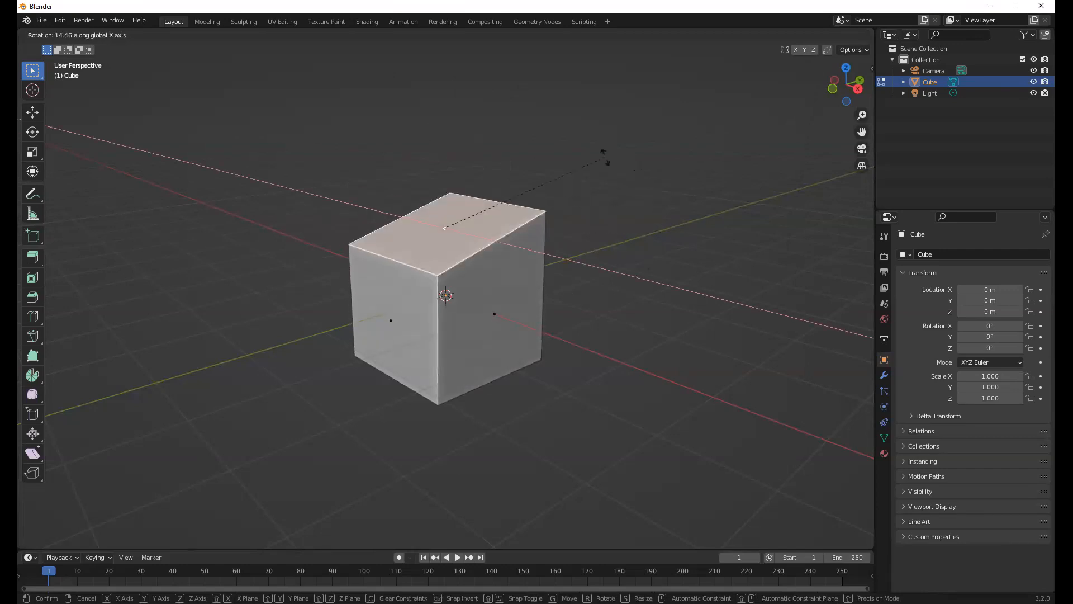
{"action": "right_click", "coordinate": [642, 176]}
Try rotating the top face freely from different viewing angles without an axis constraint
{"action": "middle_click_drag", "start_coordinate": [621, 249], "coordinate": [647, 179]}
{"action": "key", "text": "r"}
{"action": "right_click", "coordinate": [539, 211]}
{"action": "middle_click_drag", "start_coordinate": [539, 210], "coordinate": [481, 185]}
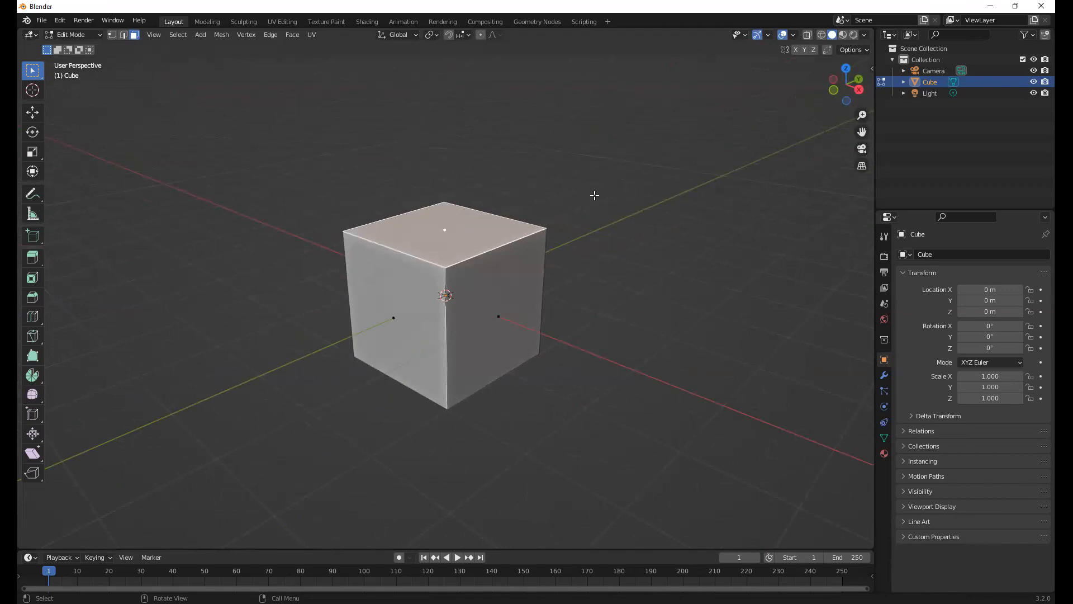
{"action": "key", "text": "r"}
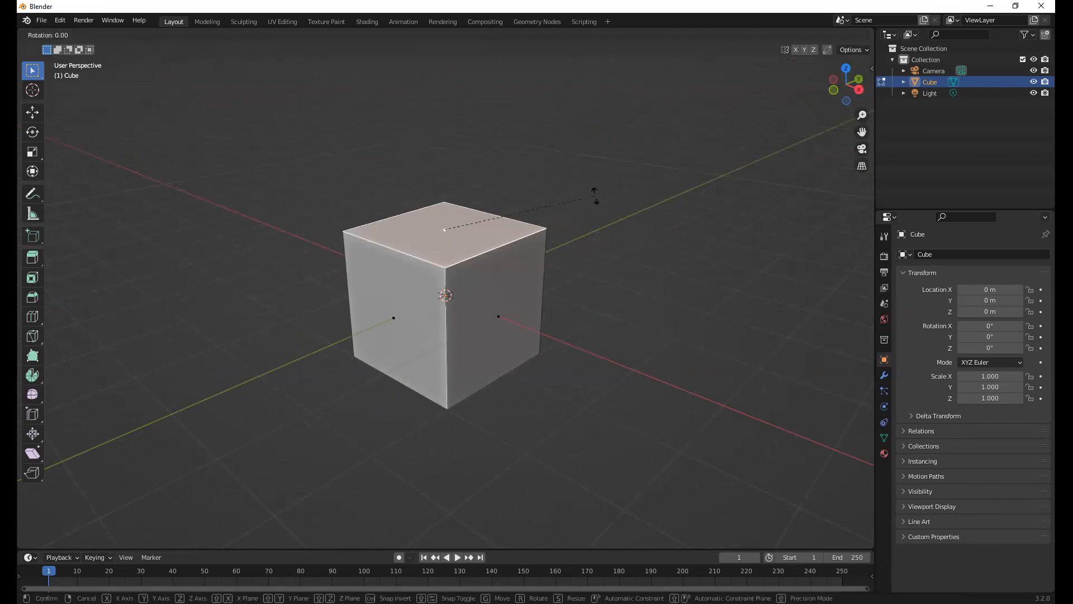
{"action": "key", "text": "Escape"}
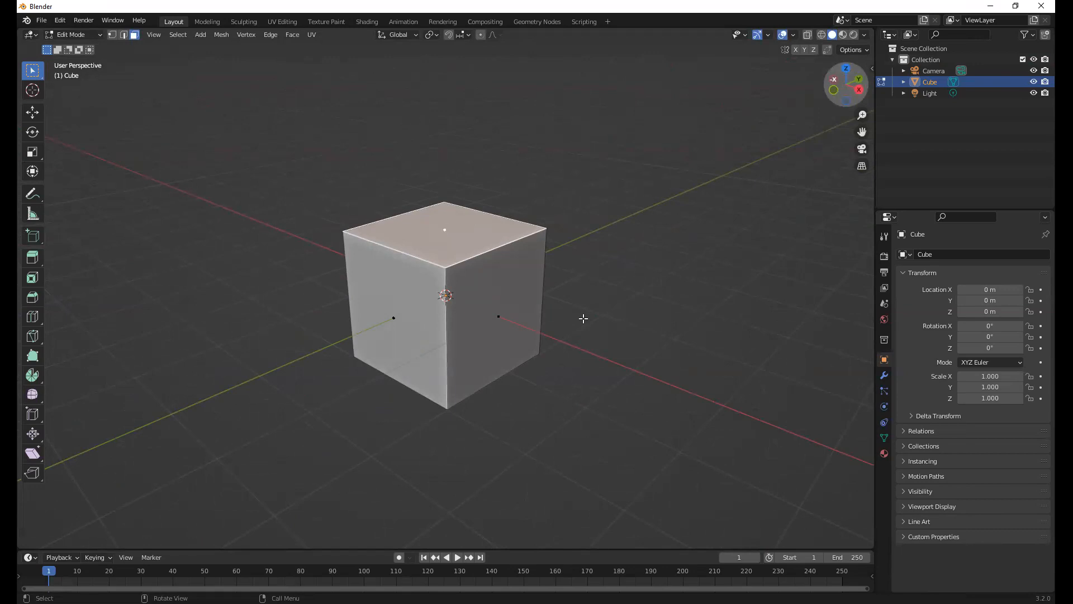
Try tilting the top face about 32.5° around the global X axis
{"action": "key", "text": "s"}
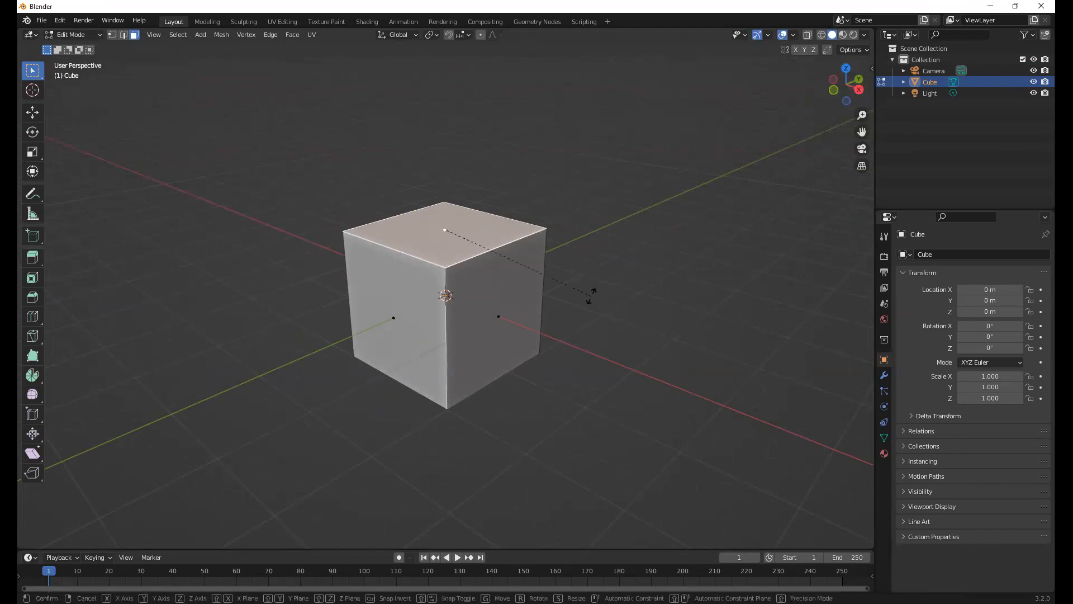
{"action": "key", "text": "x"}
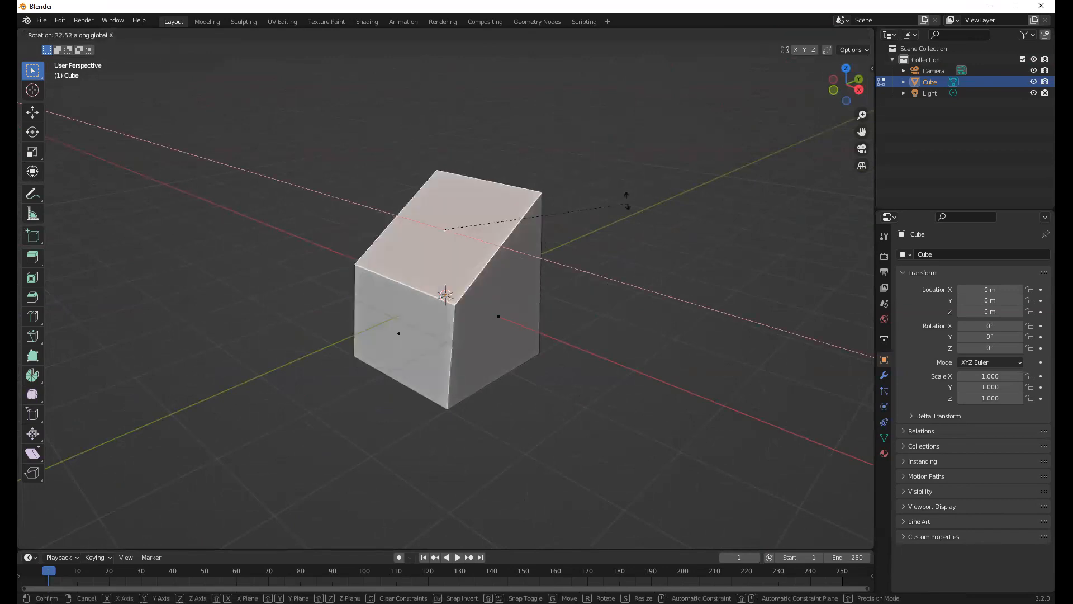
{"action": "right_click", "coordinate": [604, 360]}
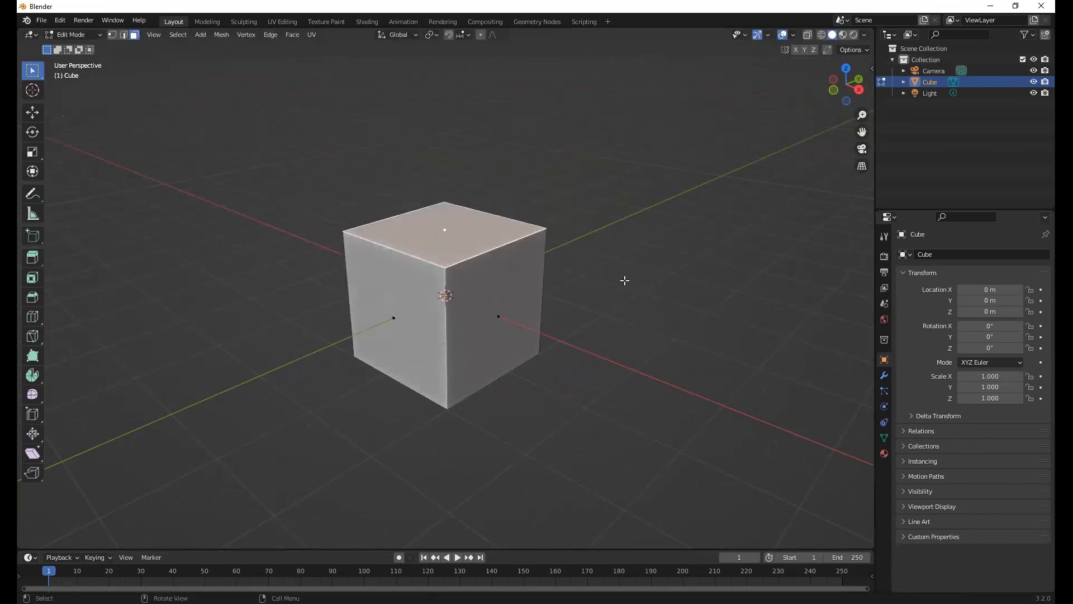
Rotate the top face freely without an axis constraint, undo it, and try another free rotation of about 64°
{"action": "middle_click_drag", "start_coordinate": [548, 330], "coordinate": [777, 302]}
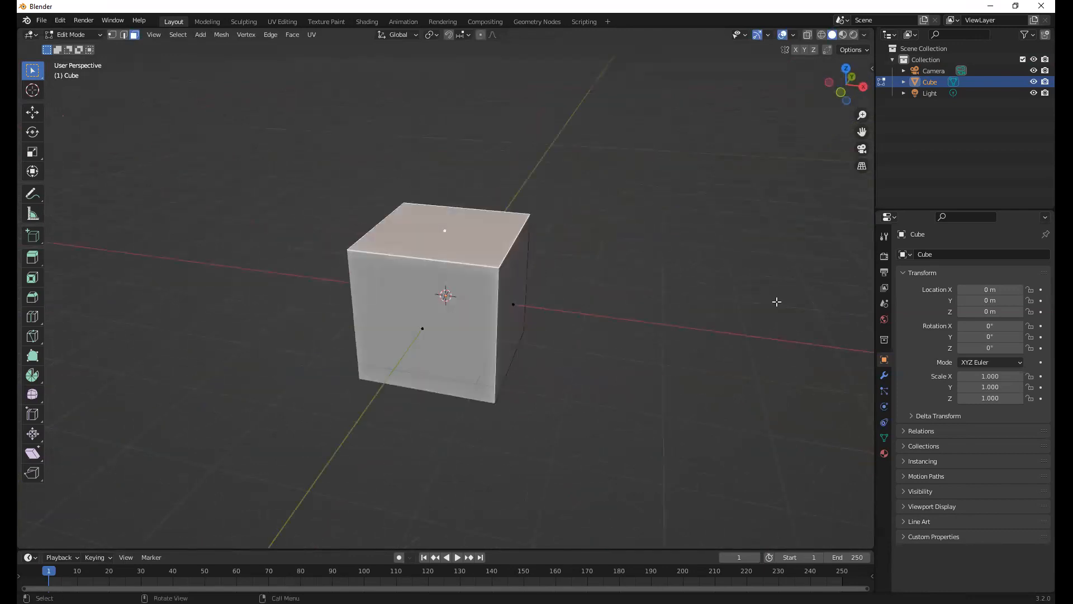
{"action": "middle_click_drag", "start_coordinate": [688, 292], "coordinate": [685, 254]}
{"action": "key", "text": "r"}
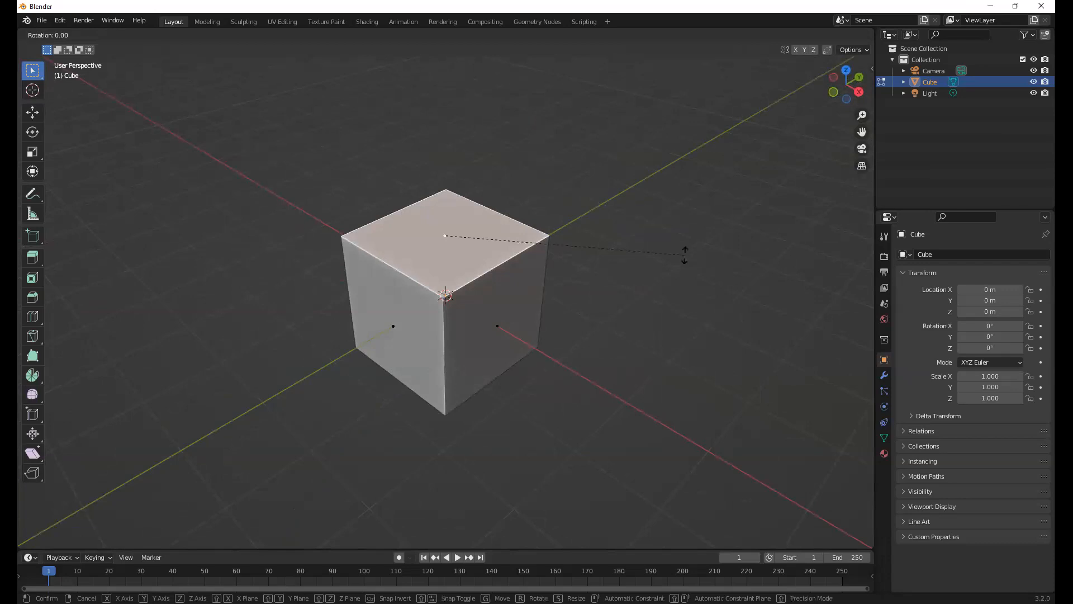
{"action": "left_click", "coordinate": [549, 88]}
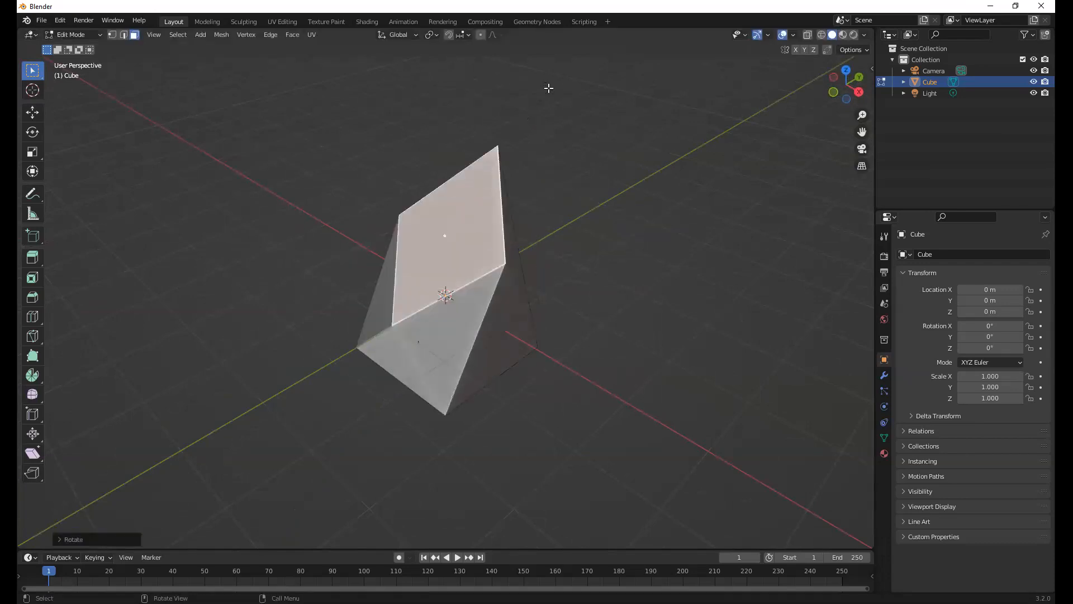
{"action": "key", "text": "ctrl+z"}
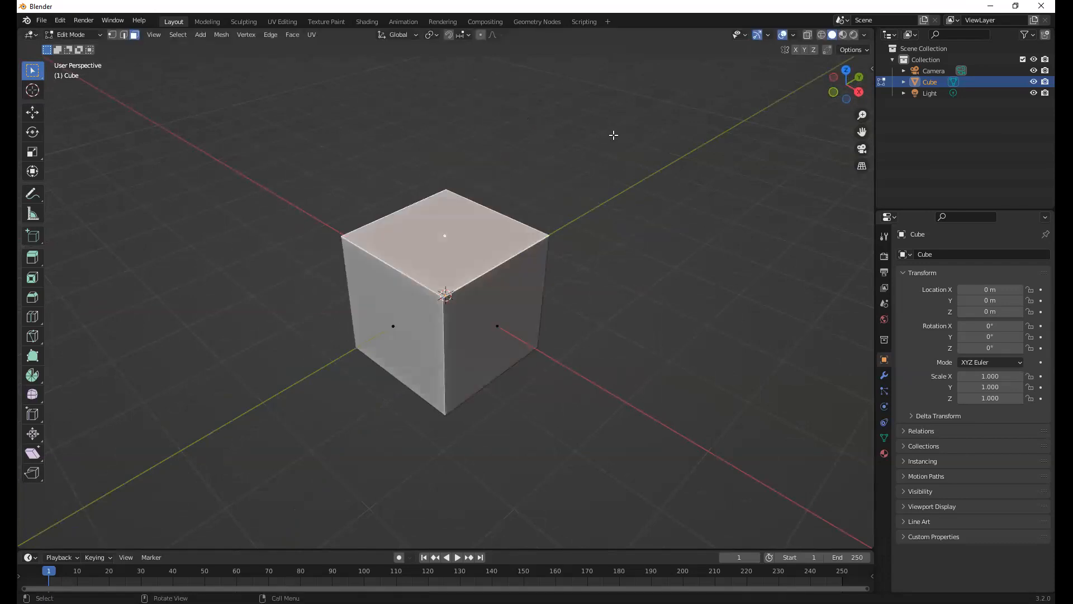
{"action": "key", "text": "r"}
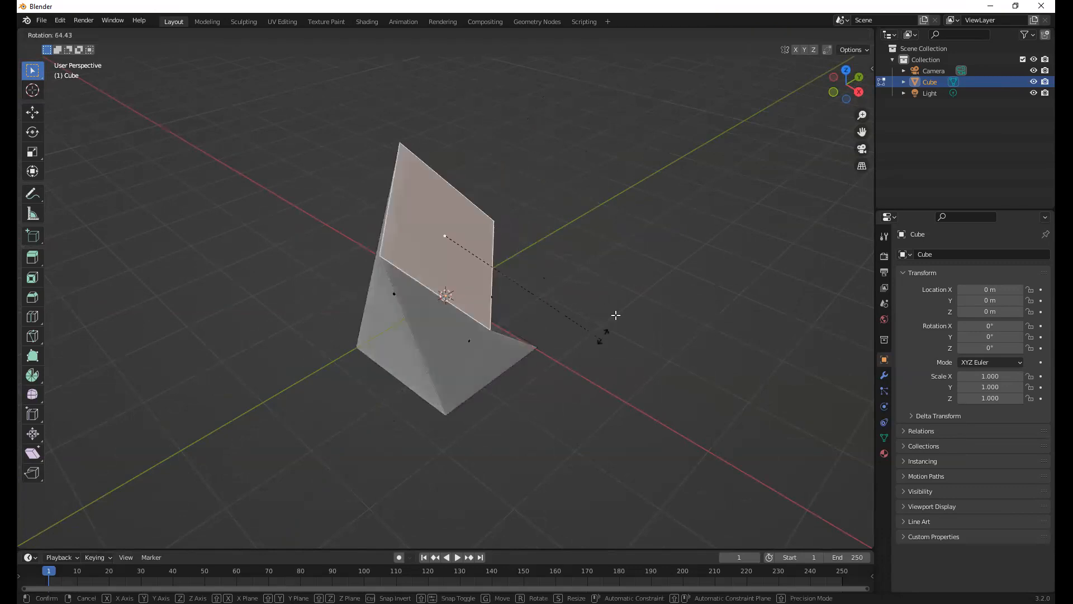
{"action": "key", "text": "Escape"}
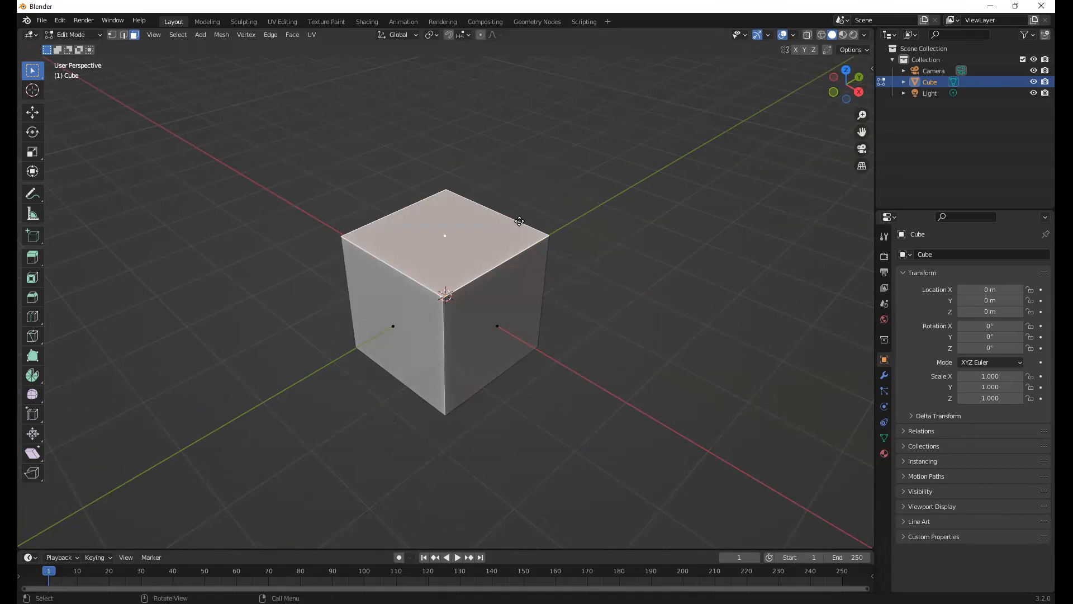
Lower the cube's top face about 1.83 m along the global Z axis, flattening the cube into a thin slab, and deselect it
{"action": "key", "text": "g"}
{"action": "key", "text": "z"}
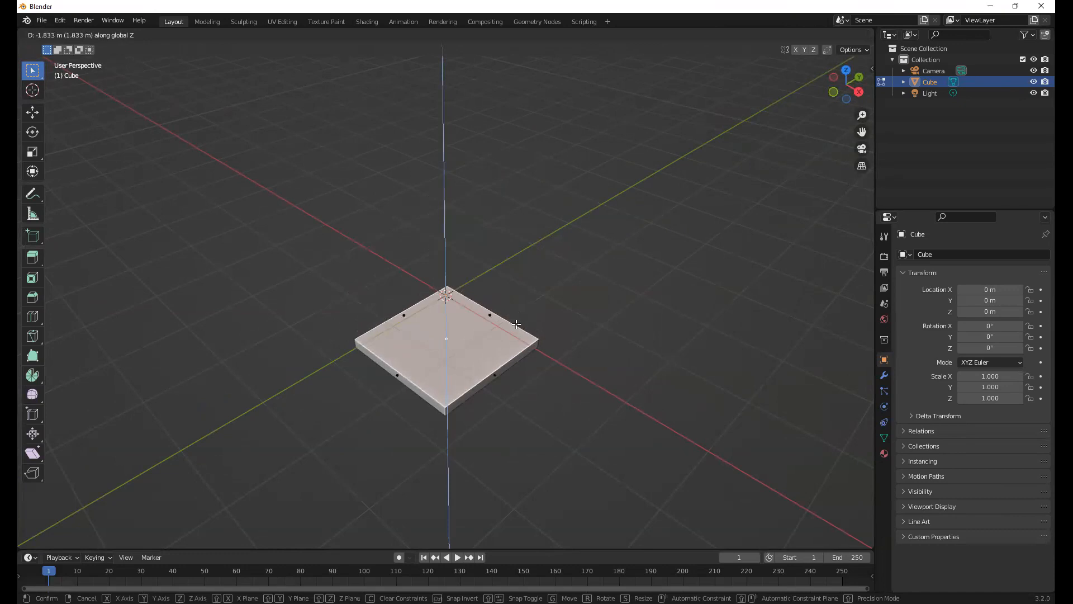
{"action": "left_click", "coordinate": [475, 398]}
{"action": "middle_click_drag", "start_coordinate": [468, 279], "coordinate": [496, 189]}
{"action": "left_click", "coordinate": [485, 177]}
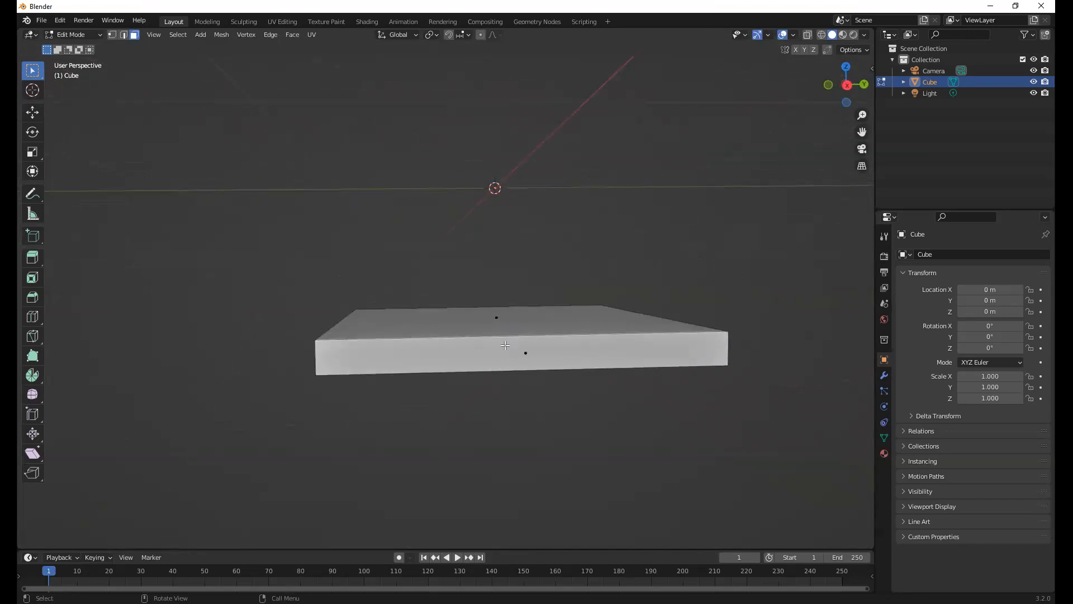
{"action": "middle_click_drag", "start_coordinate": [508, 299], "coordinate": [613, 353]}
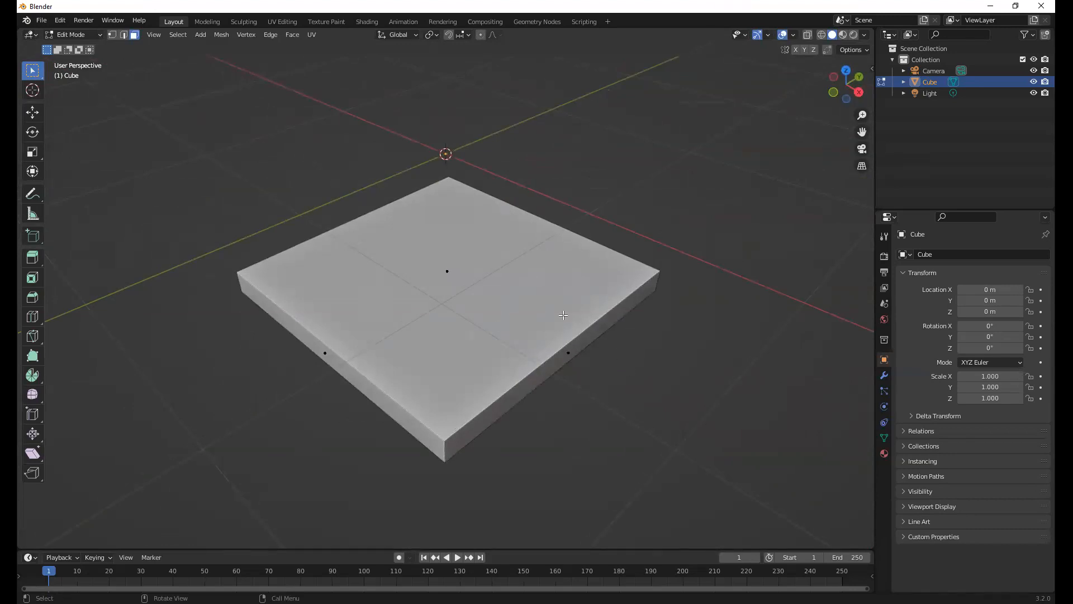
Select the whole slab and raise it along the global Z axis until it sits just above the world origin, checking from the front
{"action": "key", "text": "a"}
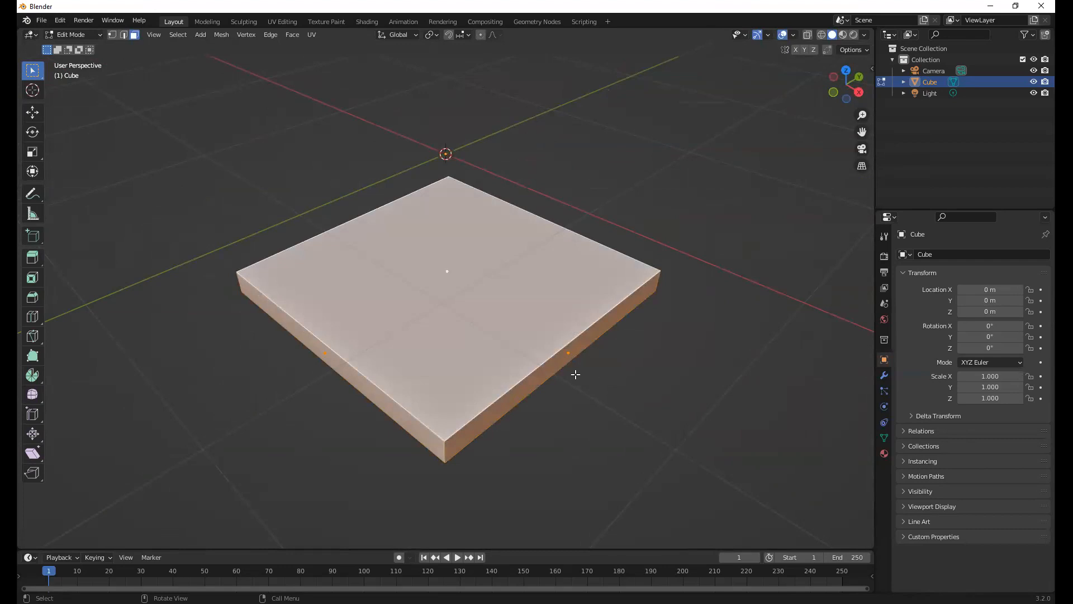
{"action": "middle_click_drag", "start_coordinate": [618, 374], "coordinate": [575, 374]}
{"action": "key", "text": "g"}
{"action": "key", "text": "z"}
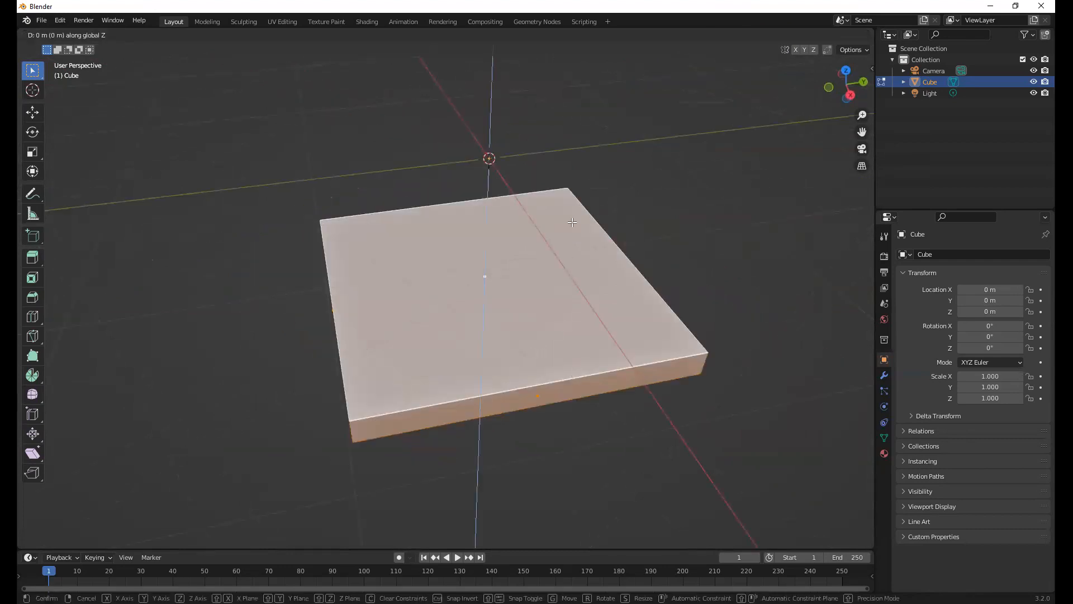
{"action": "left_click", "coordinate": [472, 238]}
{"action": "middle_click_drag", "start_coordinate": [472, 238], "coordinate": [542, 253]}
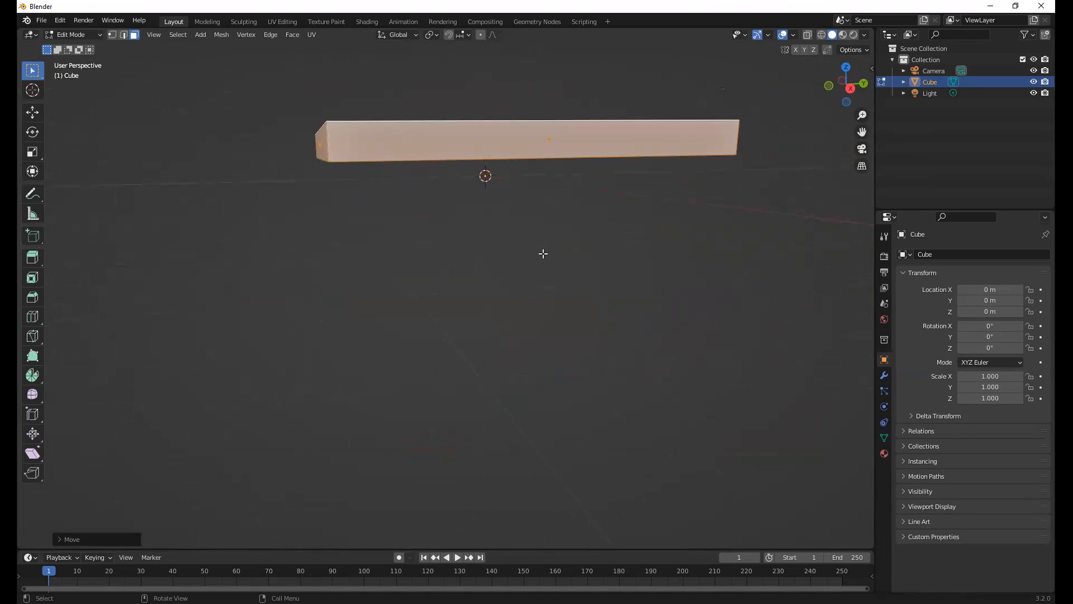
{"action": "key", "text": "KP_1"}
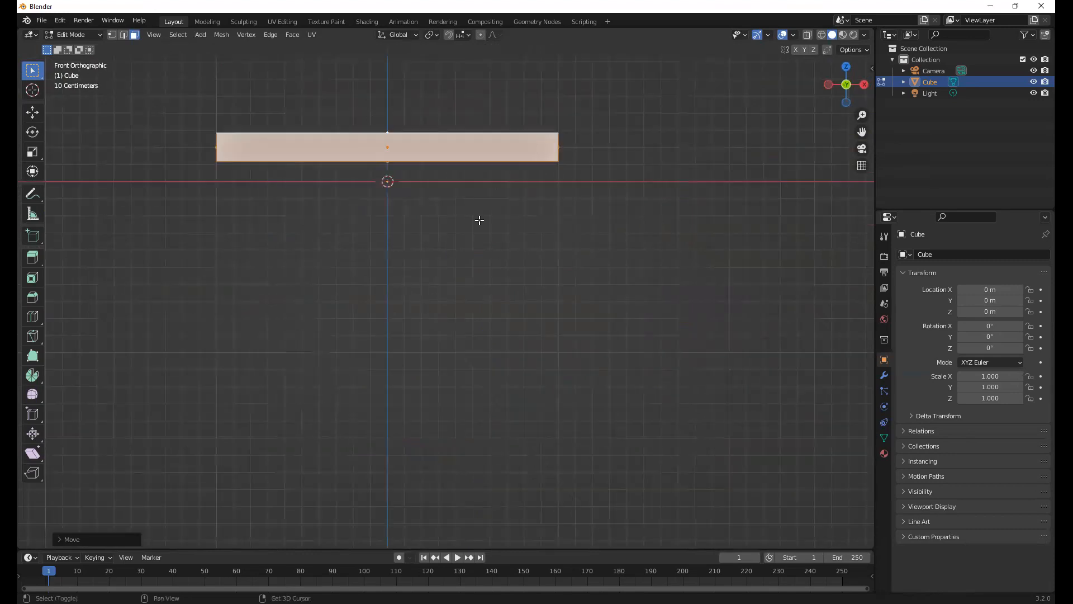
{"action": "middle_click_drag", "start_coordinate": [486, 229], "coordinate": [570, 344], "text": "shift"}
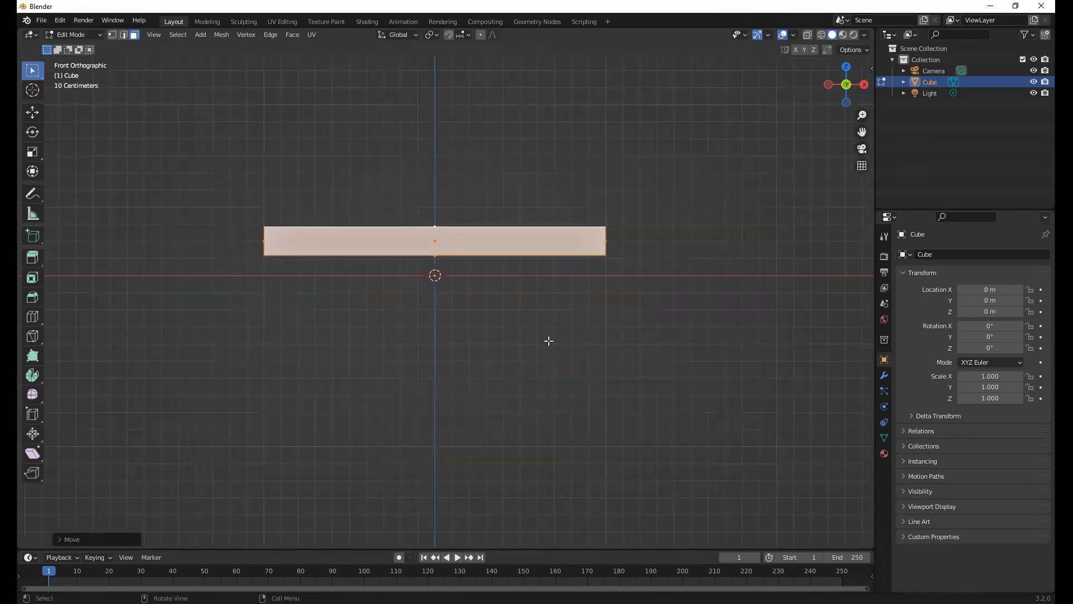
{"action": "middle_click_drag", "start_coordinate": [545, 326], "coordinate": [411, 354]}
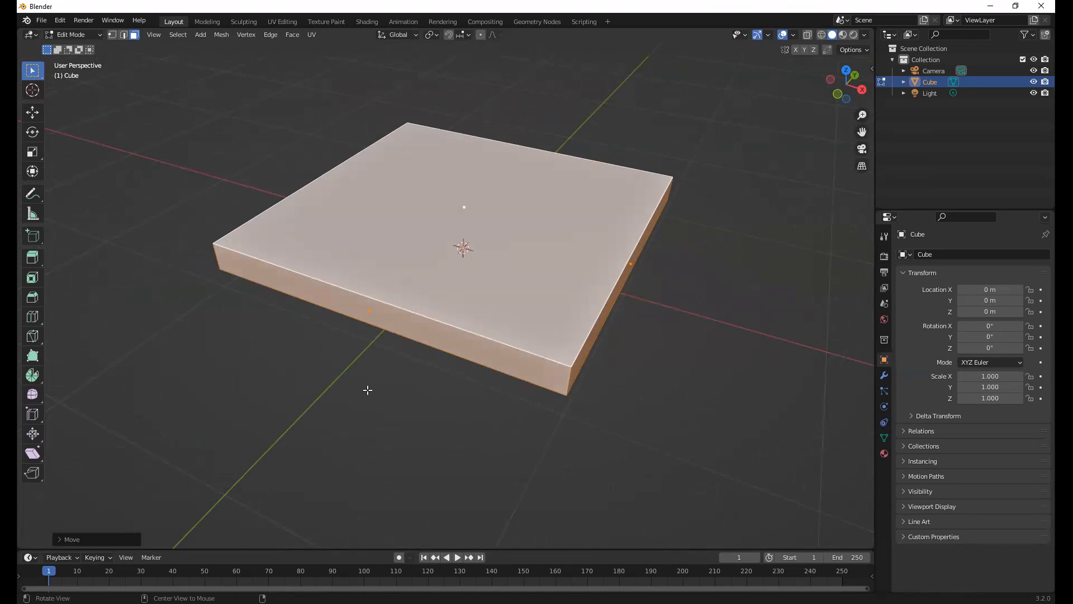
In the front orthographic view, move the whole slab down along Z until it is vertically centred on the world origin
{"action": "key", "text": "KP_1"}
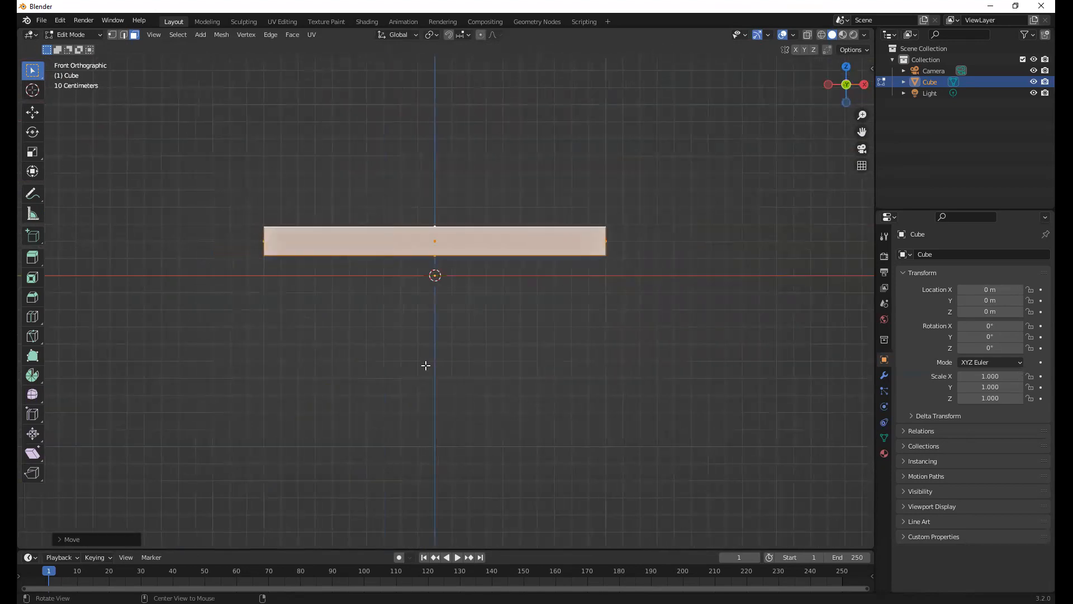
{"action": "middle_click_drag", "start_coordinate": [425, 365], "coordinate": [468, 256], "text": "alt"}
{"action": "key", "text": "g"}
{"action": "key", "text": "z"}
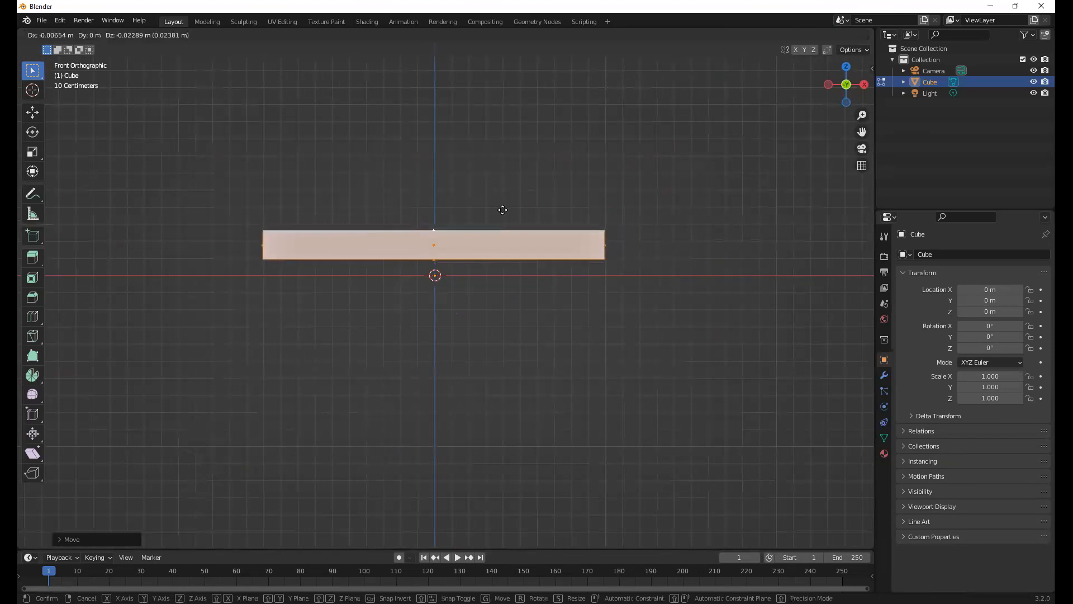
{"action": "left_click", "coordinate": [510, 237]}
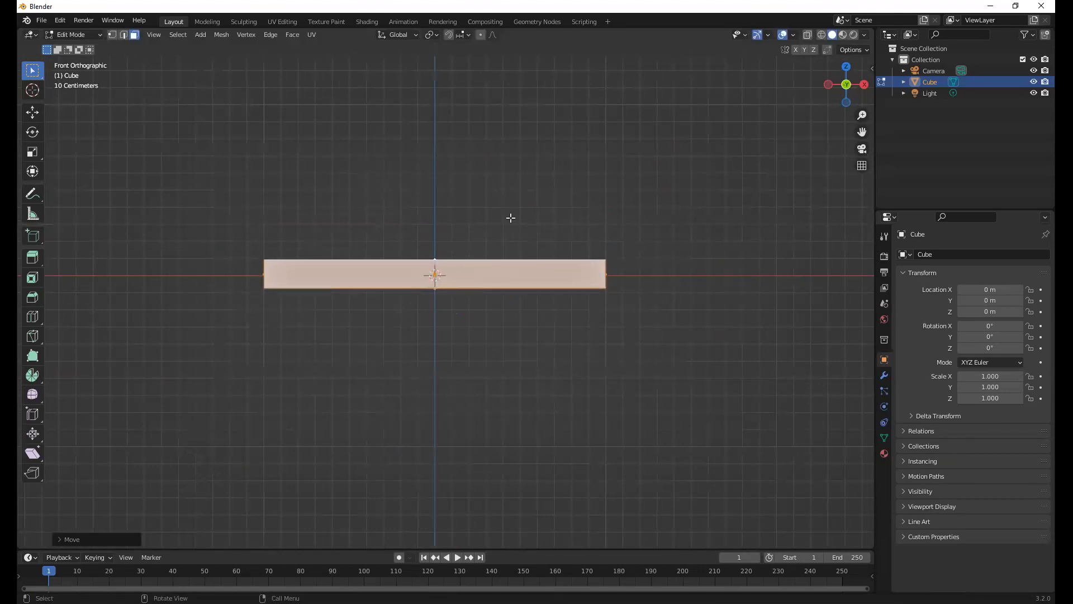
Select only the slab's top face and extrude it slightly upward along its normal
{"action": "middle_click_drag", "start_coordinate": [487, 263], "coordinate": [510, 270]}
{"action": "scroll", "coordinate": [555, 264], "scroll_direction": "up", "scroll_amount": 3}
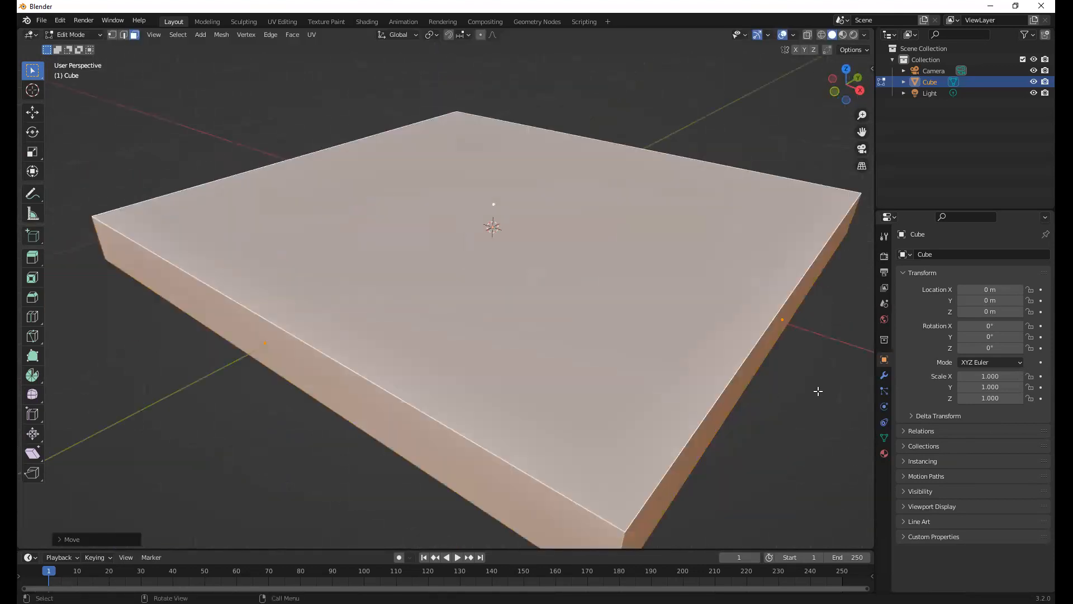
{"action": "scroll", "coordinate": [818, 391], "scroll_direction": "down", "scroll_amount": 1}
{"action": "left_click", "coordinate": [818, 391]}
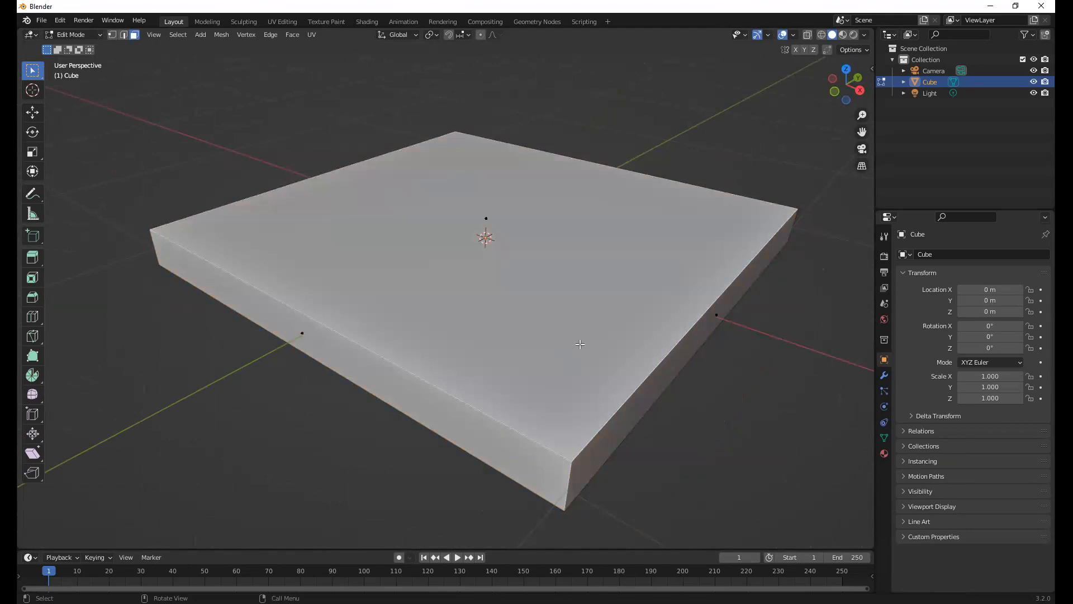
{"action": "key", "text": "a"}
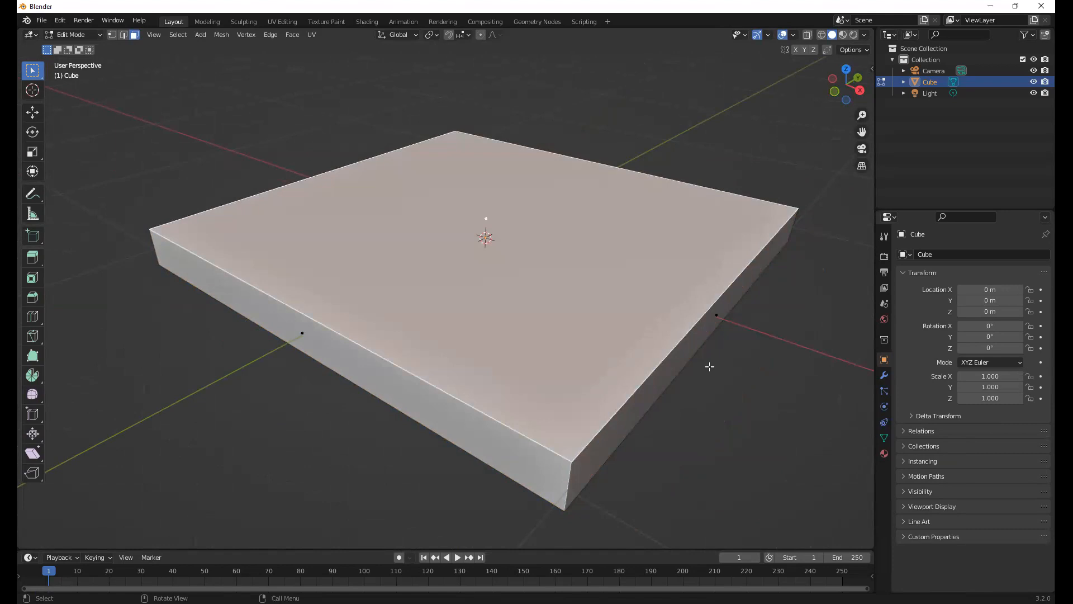
{"action": "key", "text": "e"}
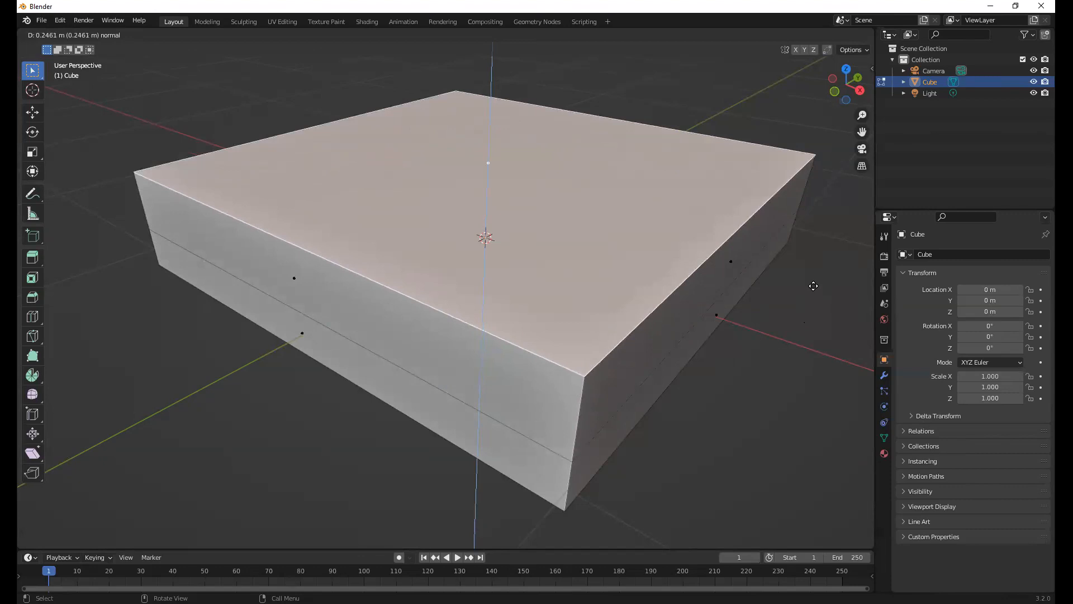
{"action": "left_click", "coordinate": [815, 323]}
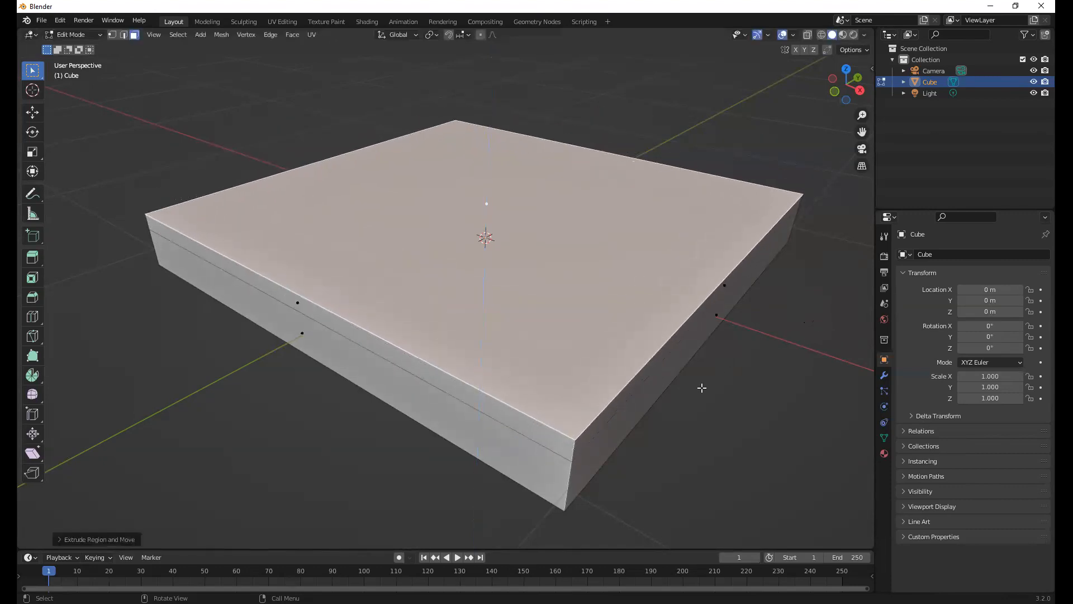
{"action": "middle_click_drag", "start_coordinate": [701, 389], "coordinate": [674, 383]}
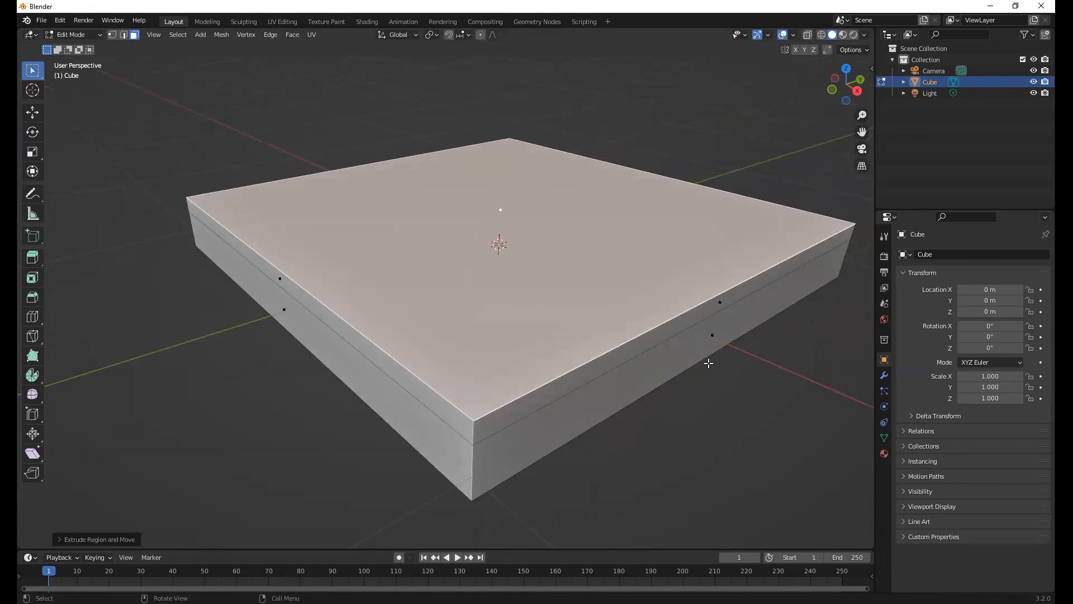
Scale the extruded top face to about 0.92 so the slab's upper rim slopes inward
{"action": "key", "text": "s"}
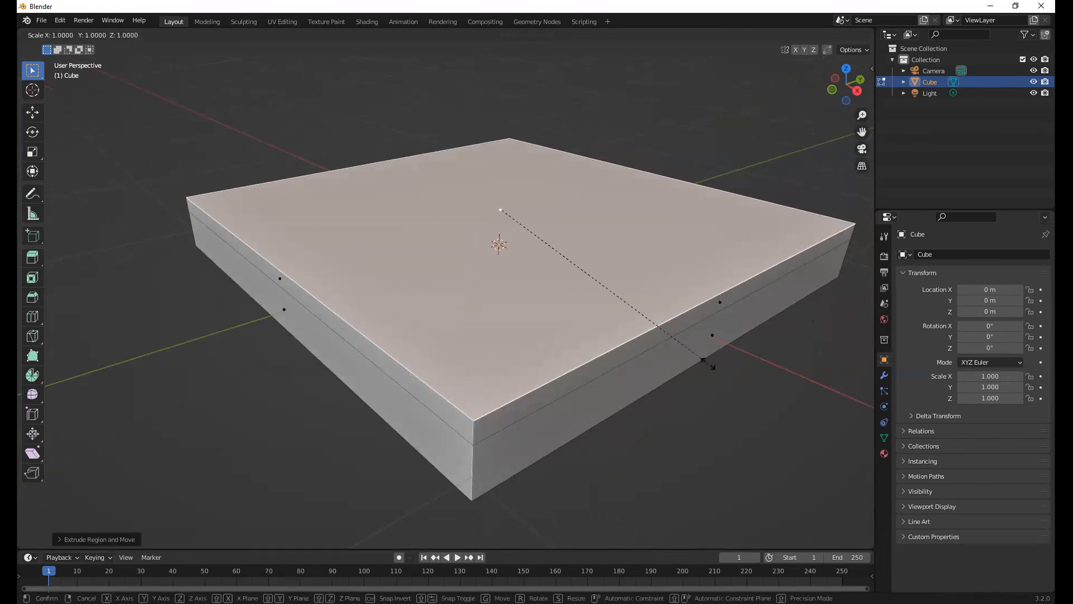
{"action": "left_click", "coordinate": [643, 358]}
{"action": "middle_click_drag", "start_coordinate": [643, 359], "coordinate": [604, 360]}
Extrude the scaled top face slightly upward to form a second tier, and inset it by about 0.073 m for a narrow border
{"action": "key", "text": "e"}
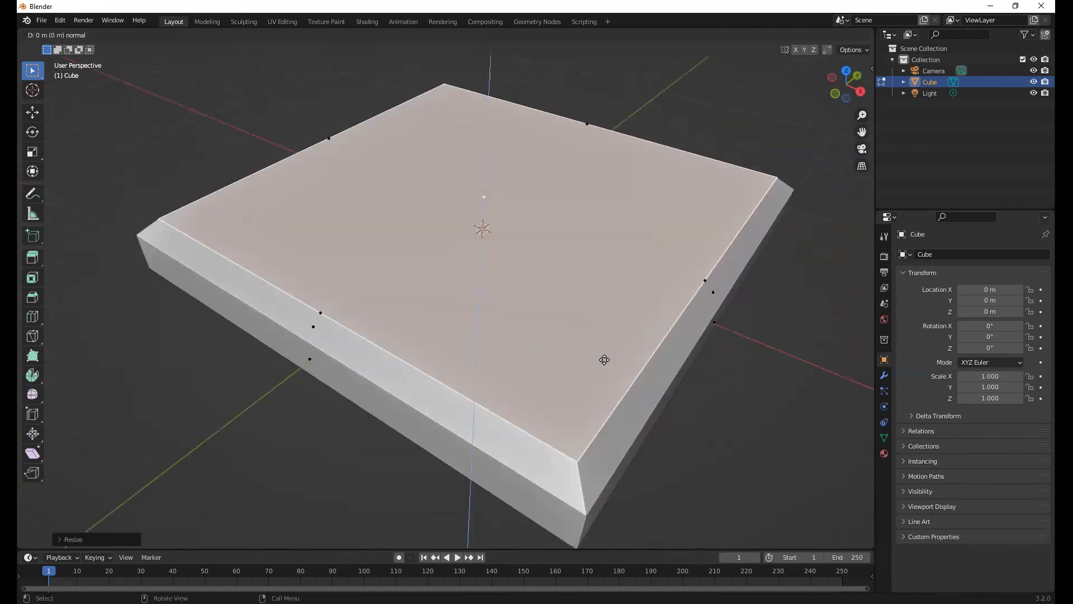
{"action": "left_click", "coordinate": [611, 342]}
{"action": "middle_click_drag", "start_coordinate": [518, 368], "coordinate": [576, 363]}
{"action": "middle_click_drag", "start_coordinate": [722, 284], "coordinate": [652, 334]}
{"action": "key", "text": "i"}
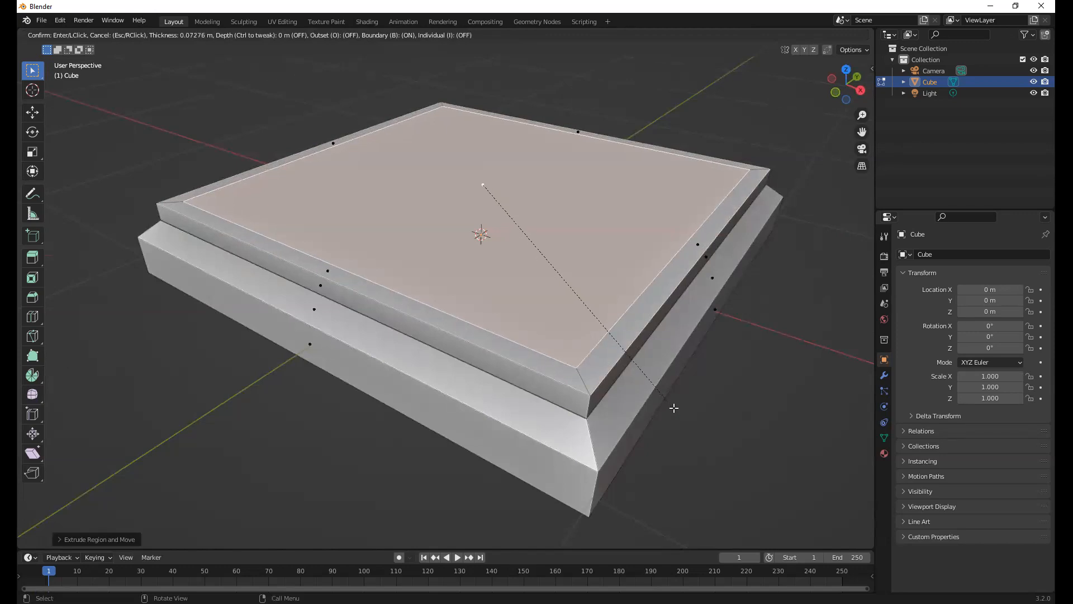
{"action": "left_click", "coordinate": [673, 408]}
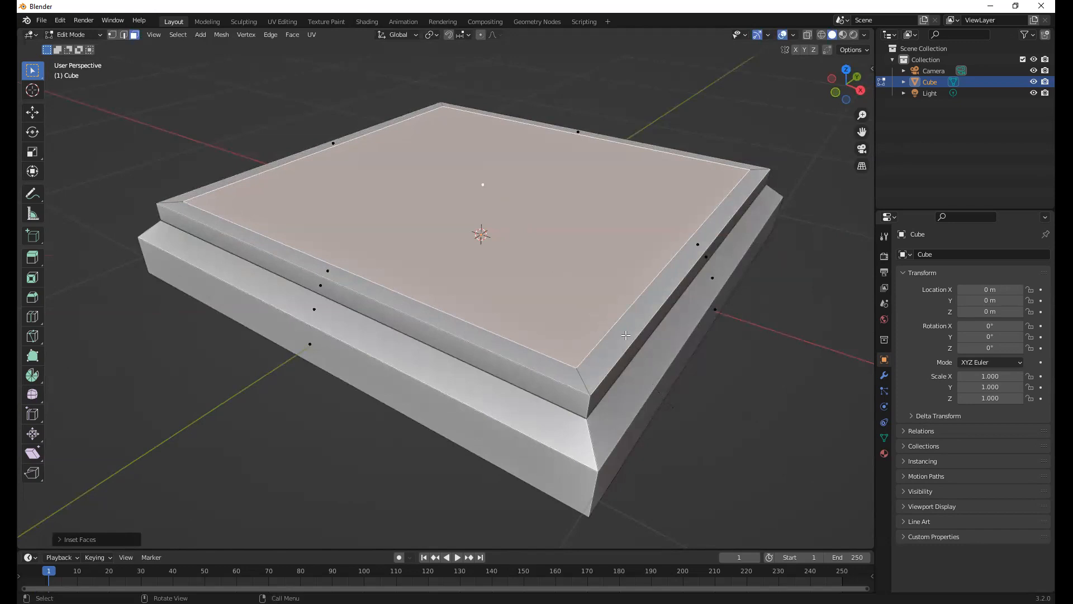
Select the face inside the top border and subdivide it
{"action": "middle_click_drag", "start_coordinate": [625, 338], "coordinate": [568, 276]}
{"action": "scroll", "coordinate": [565, 305], "scroll_direction": "down", "scroll_amount": 2}
{"action": "middle_click_drag", "start_coordinate": [544, 353], "coordinate": [474, 350]}
{"action": "left_click", "coordinate": [462, 347]}
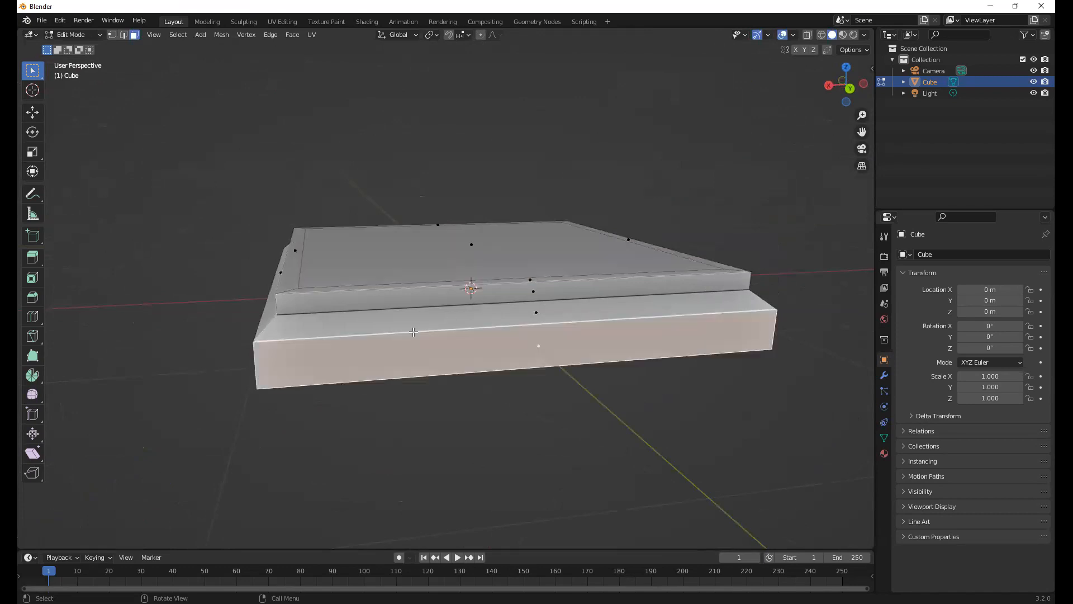
{"action": "middle_click_drag", "start_coordinate": [413, 332], "coordinate": [524, 248]}
{"action": "left_click", "coordinate": [485, 380]}
{"action": "left_click", "coordinate": [506, 304]}
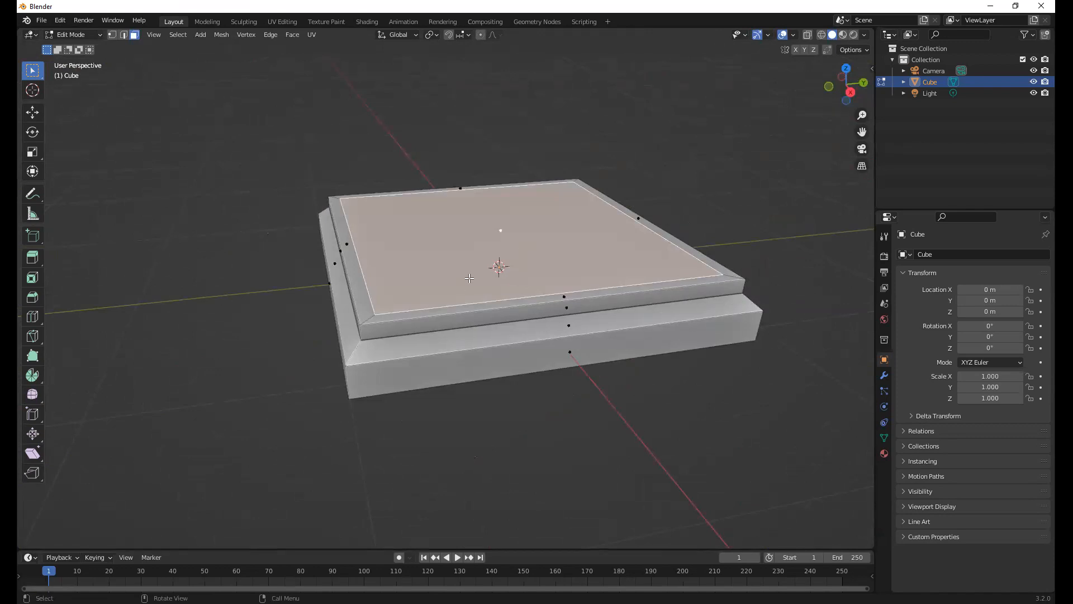
{"action": "scroll", "coordinate": [469, 278], "scroll_direction": "up", "scroll_amount": 4}
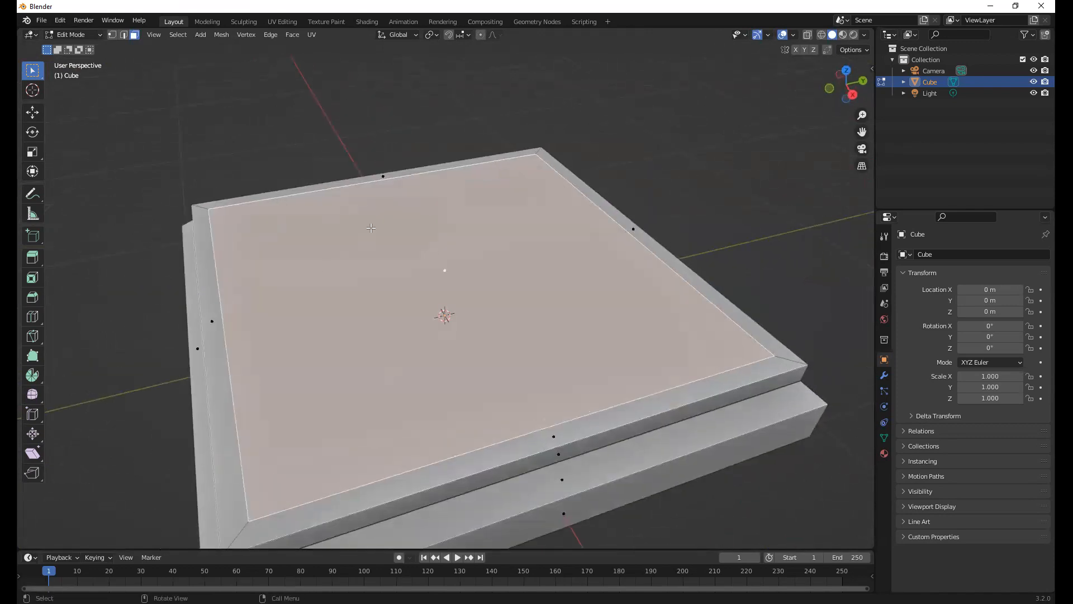
{"action": "right_click", "coordinate": [403, 266]}
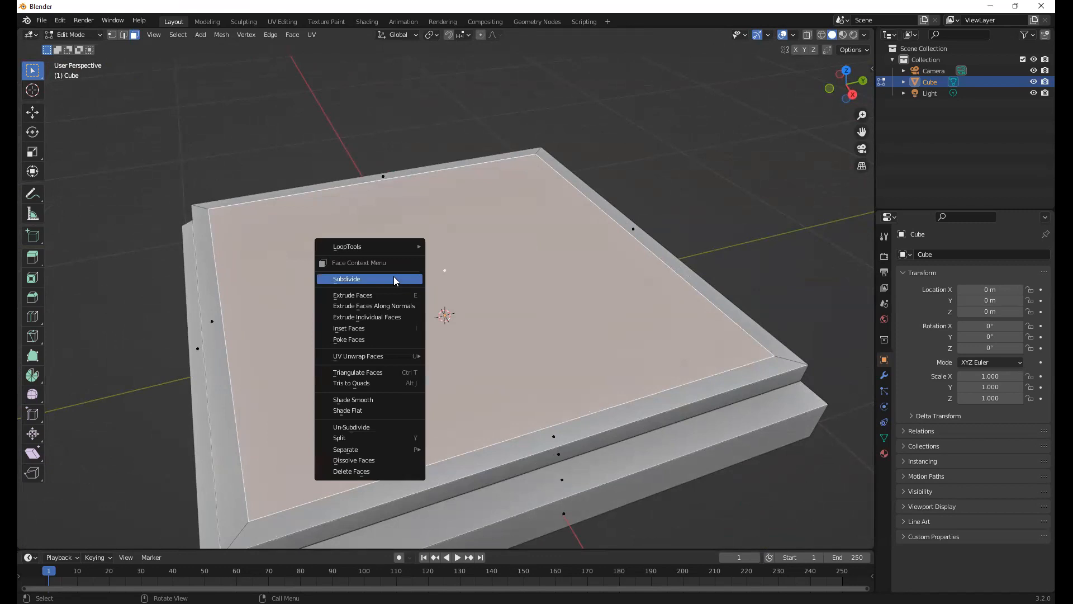
{"action": "left_click", "coordinate": [394, 279]}
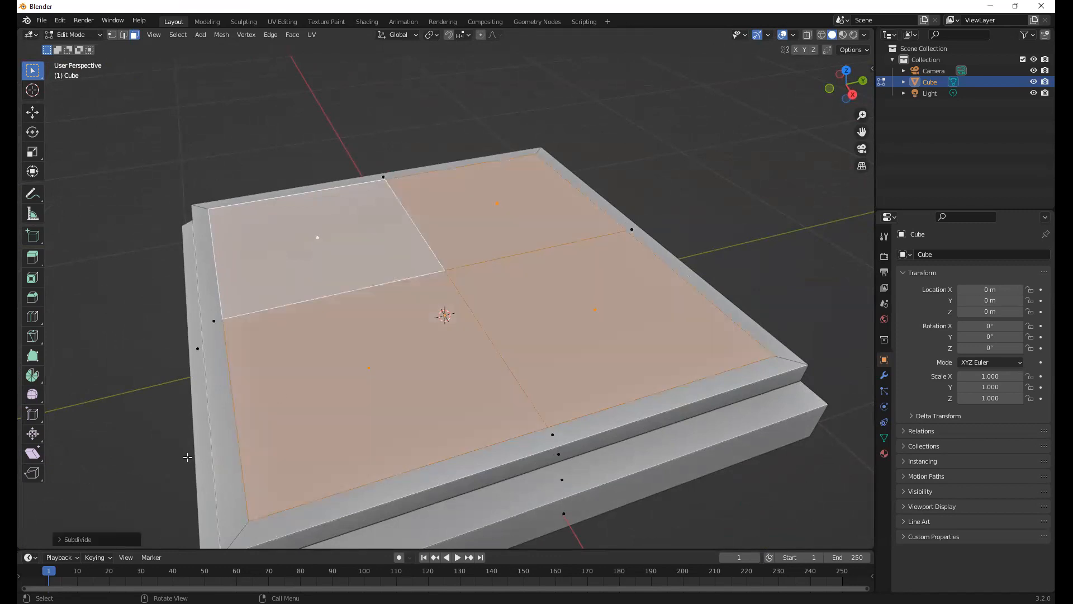
Set the subdivision's Number of Cuts to 7 to split the top face into an 8 by 8 grid
{"action": "left_click", "coordinate": [68, 540]}
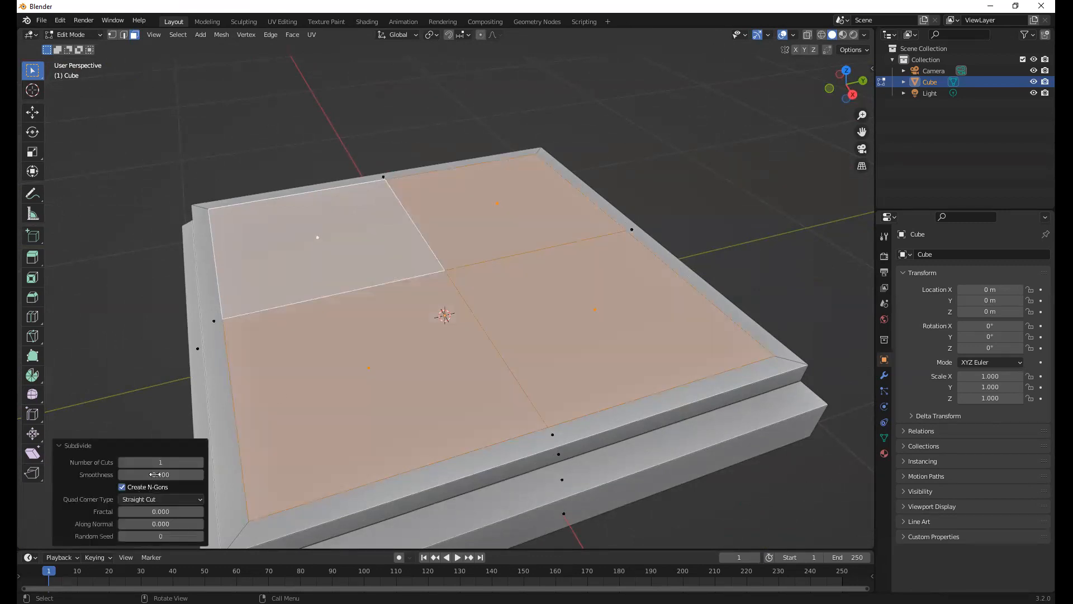
{"action": "left_click", "coordinate": [199, 463]}
{"action": "left_click", "coordinate": [199, 464]}
{"action": "left_click", "coordinate": [199, 463]}
{"action": "left_click", "coordinate": [199, 464]}
{"action": "left_click", "coordinate": [199, 464]}
{"action": "left_click", "coordinate": [61, 447]}
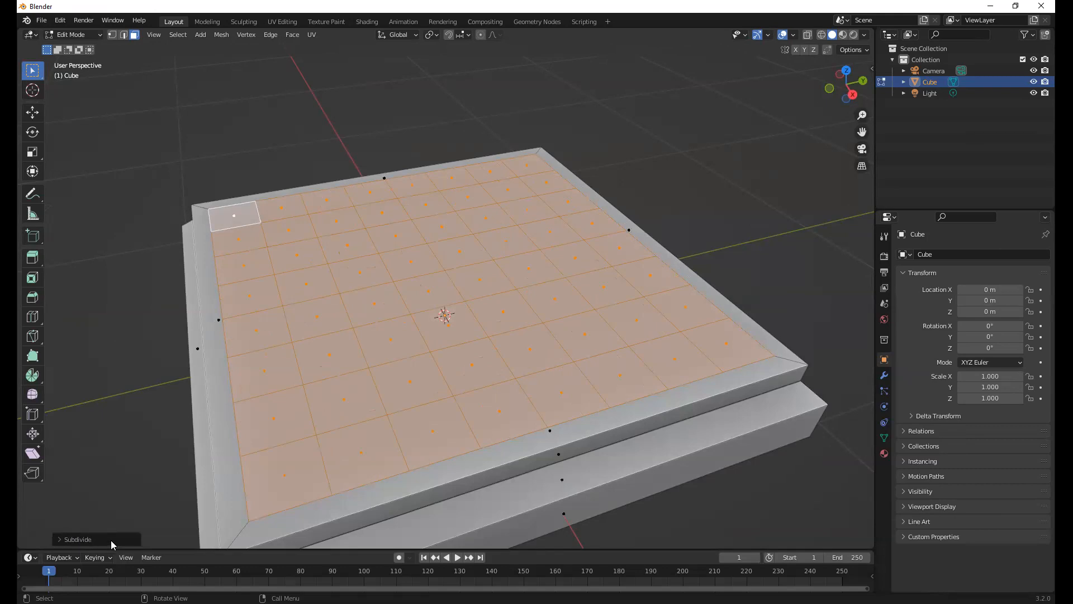
{"action": "left_click", "coordinate": [60, 538]}
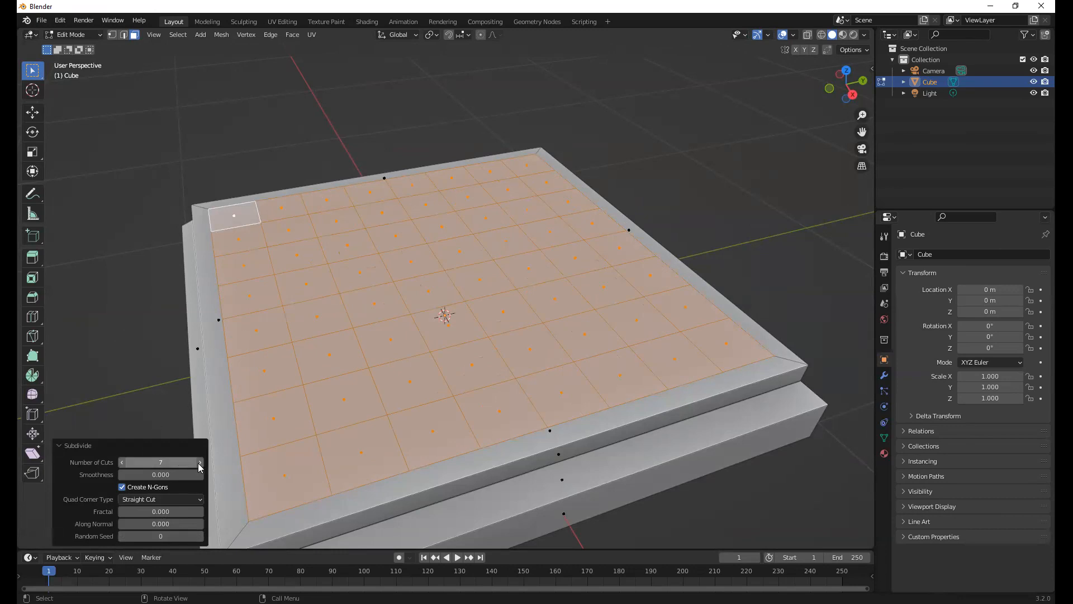
Deselect the grid, view its points in vertex selection mode, and select one long border strip in face selection mode
{"action": "key", "text": "alt+a"}
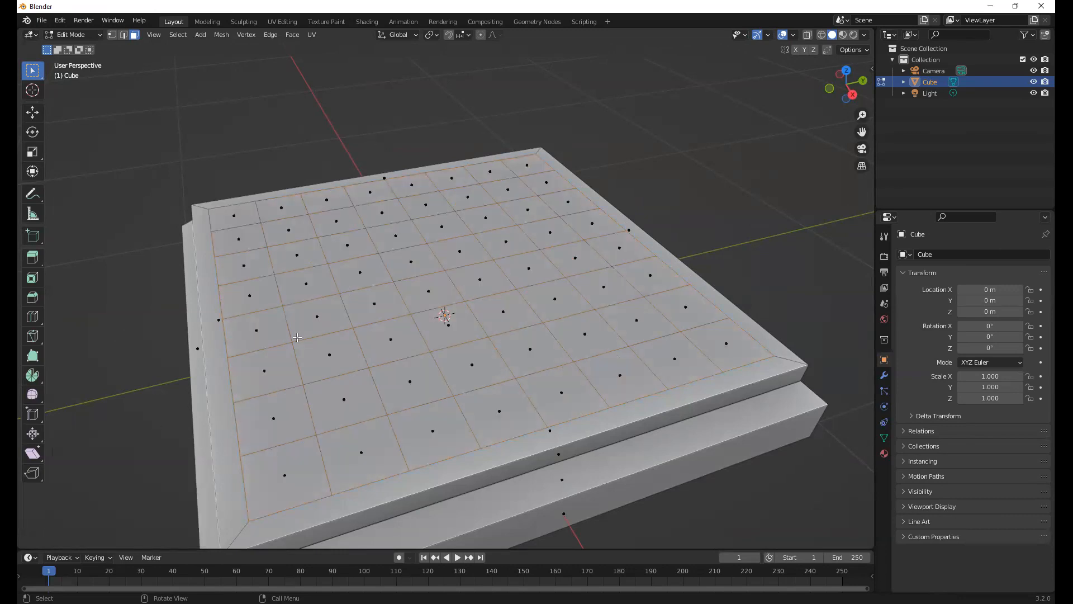
{"action": "middle_click_drag", "start_coordinate": [415, 247], "coordinate": [488, 268]}
{"action": "middle_click_drag", "start_coordinate": [360, 295], "coordinate": [578, 424]}
{"action": "middle_click_drag", "start_coordinate": [575, 363], "coordinate": [308, 429]}
{"action": "key", "text": "1"}
{"action": "middle_click_drag", "start_coordinate": [347, 350], "coordinate": [189, 391]}
{"action": "key", "text": "3"}
{"action": "left_click", "coordinate": [263, 398]}
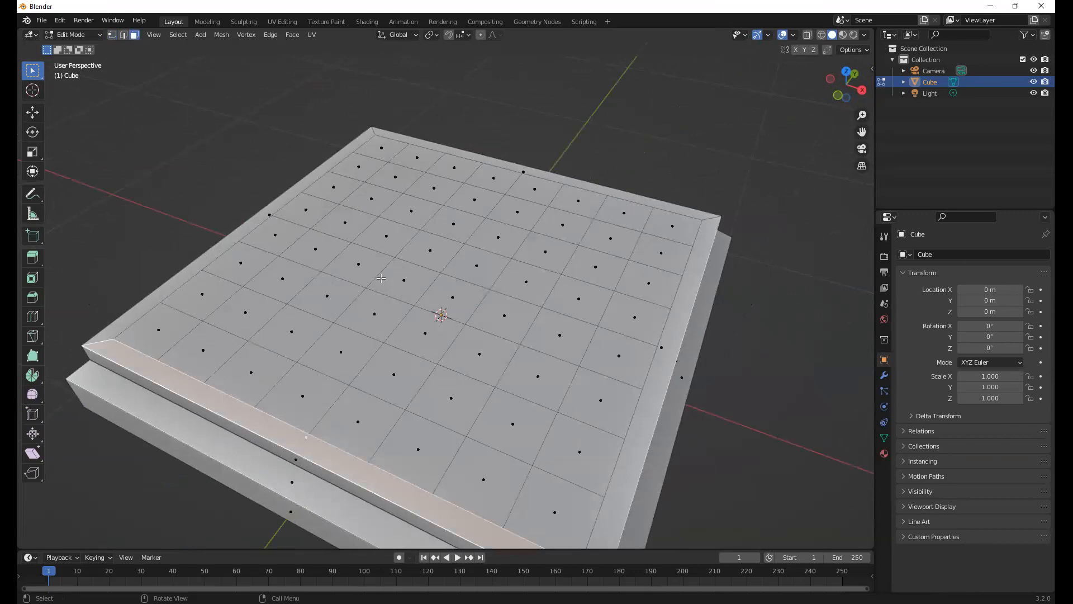
Examine the border strip's vertices along the grid in vertex selection mode, and check other border strips in face selection mode
{"action": "middle_click_drag", "start_coordinate": [380, 278], "coordinate": [365, 261]}
{"action": "middle_click_drag", "start_coordinate": [358, 368], "coordinate": [273, 180]}
{"action": "middle_click_drag", "start_coordinate": [126, 203], "coordinate": [325, 323]}
{"action": "key", "text": "1"}
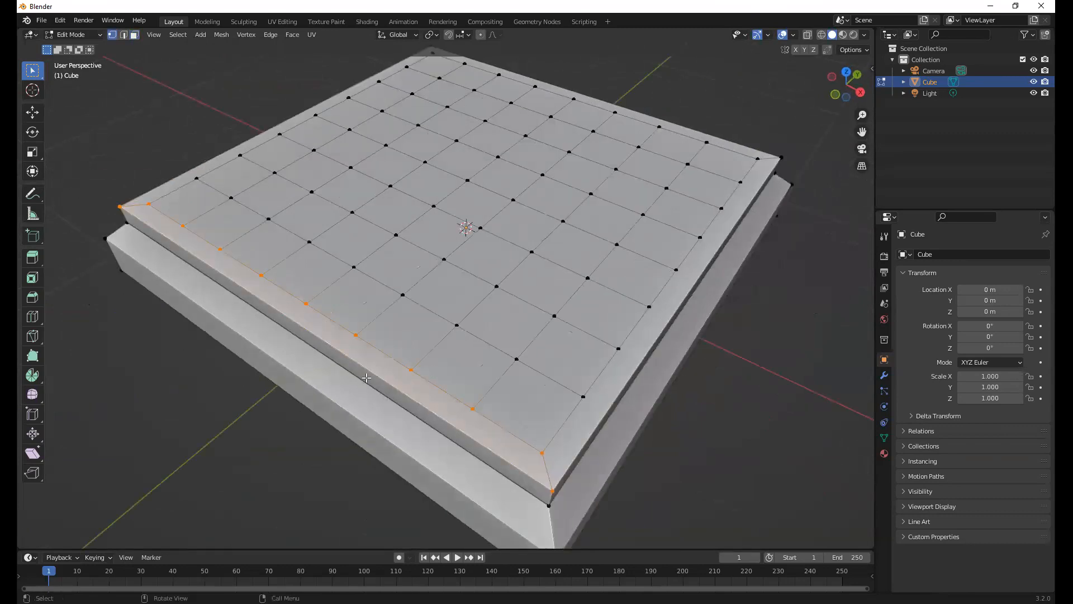
{"action": "middle_click_drag", "start_coordinate": [381, 397], "coordinate": [474, 411]}
{"action": "left_click", "coordinate": [494, 416]}
{"action": "key", "text": "3"}
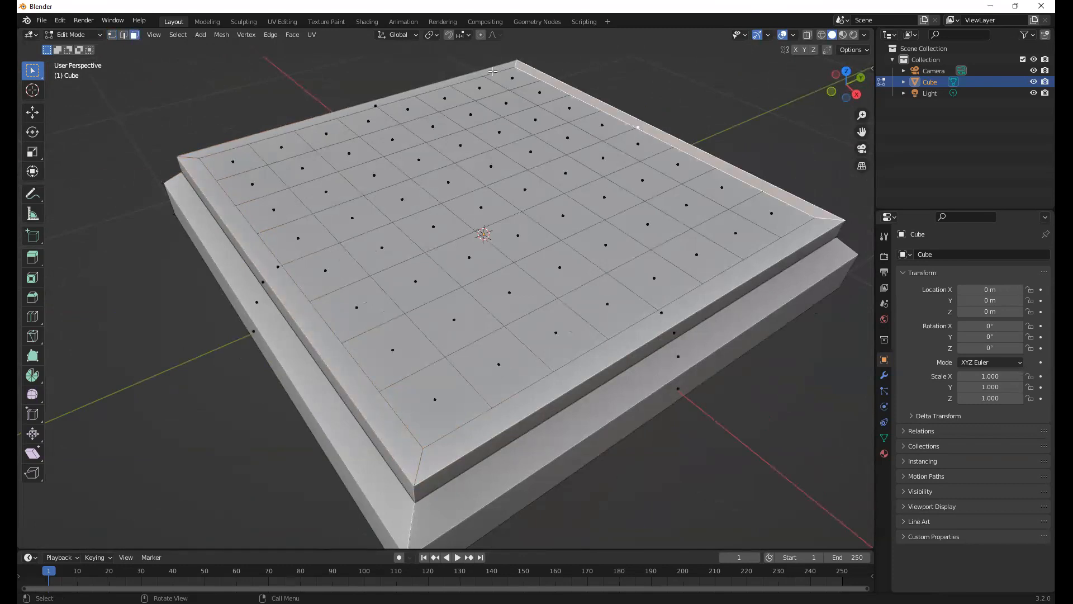
{"action": "left_click", "coordinate": [244, 192]}
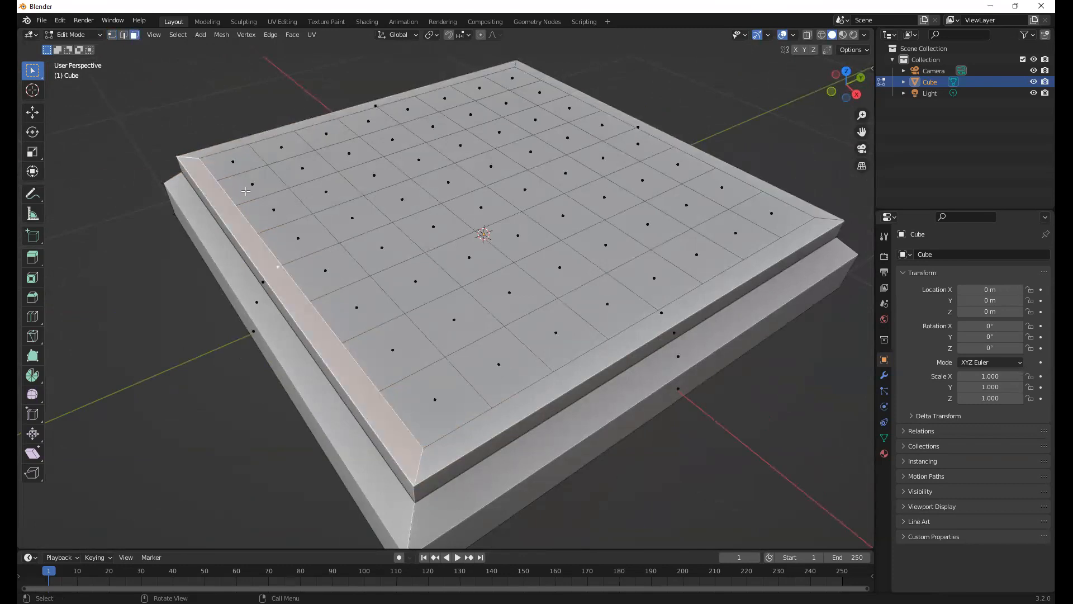
Deselect the border strip and select the single large face on the board's underside
{"action": "middle_click_drag", "start_coordinate": [347, 204], "coordinate": [666, 247]}
{"action": "left_click", "coordinate": [666, 246]}
{"action": "scroll", "coordinate": [431, 317], "scroll_direction": "up", "scroll_amount": 2}
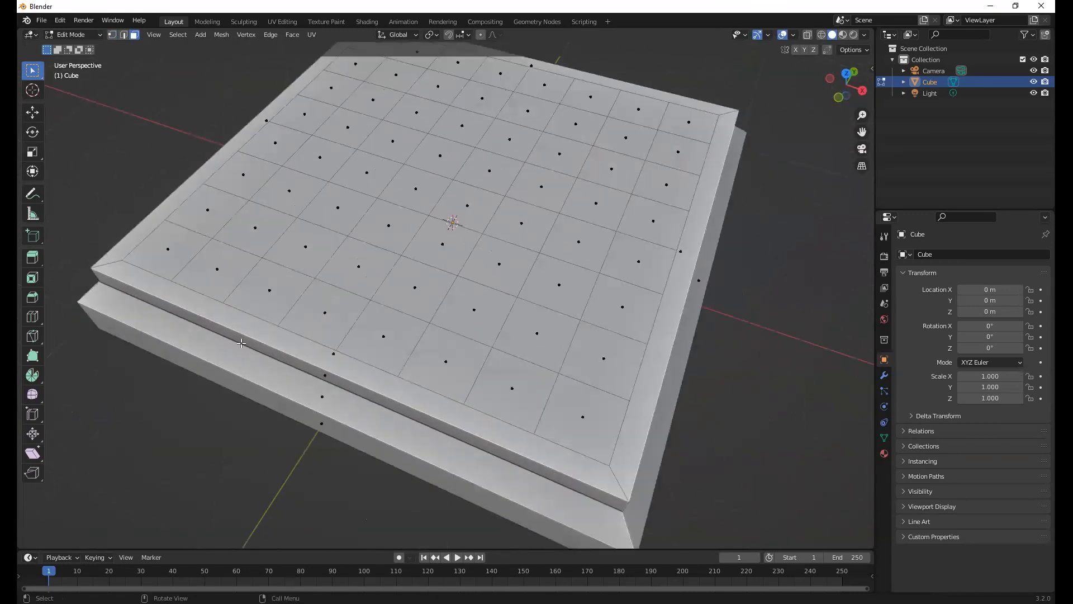
{"action": "middle_click_drag", "start_coordinate": [441, 338], "coordinate": [410, 323]}
{"action": "middle_click_drag", "start_coordinate": [495, 325], "coordinate": [467, 314]}
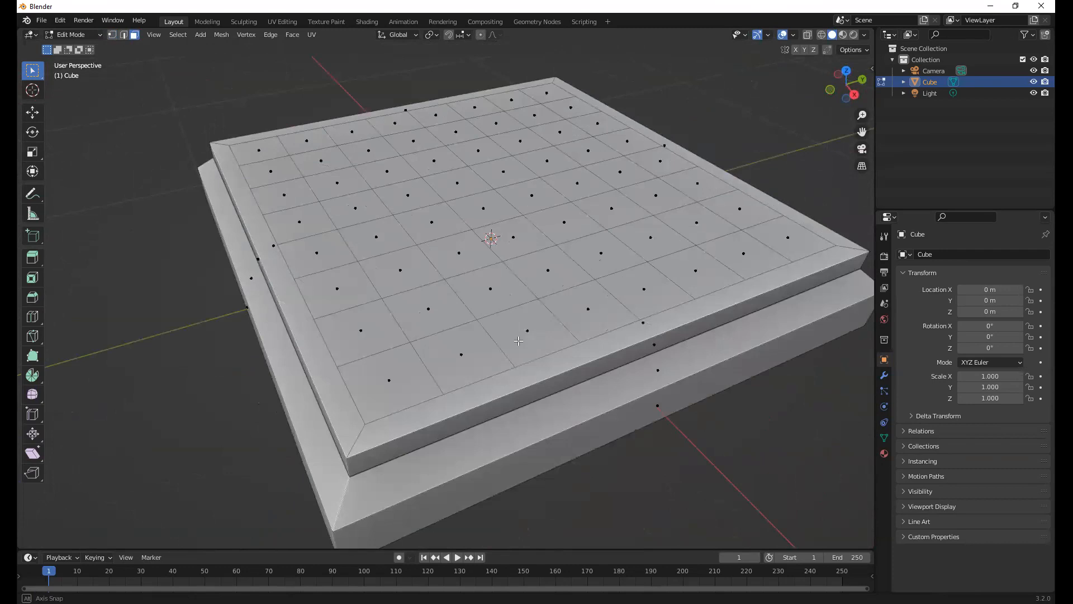
{"action": "scroll", "coordinate": [428, 257], "scroll_direction": "down", "scroll_amount": 2}
{"action": "middle_click_drag", "start_coordinate": [423, 248], "coordinate": [434, 148]}
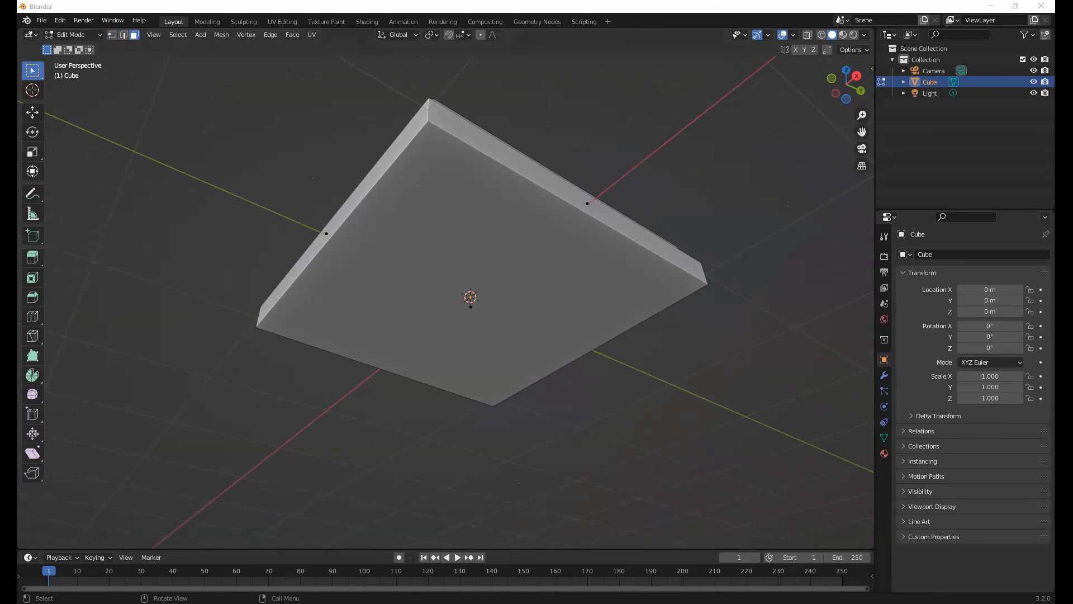
{"action": "left_click", "coordinate": [460, 227]}
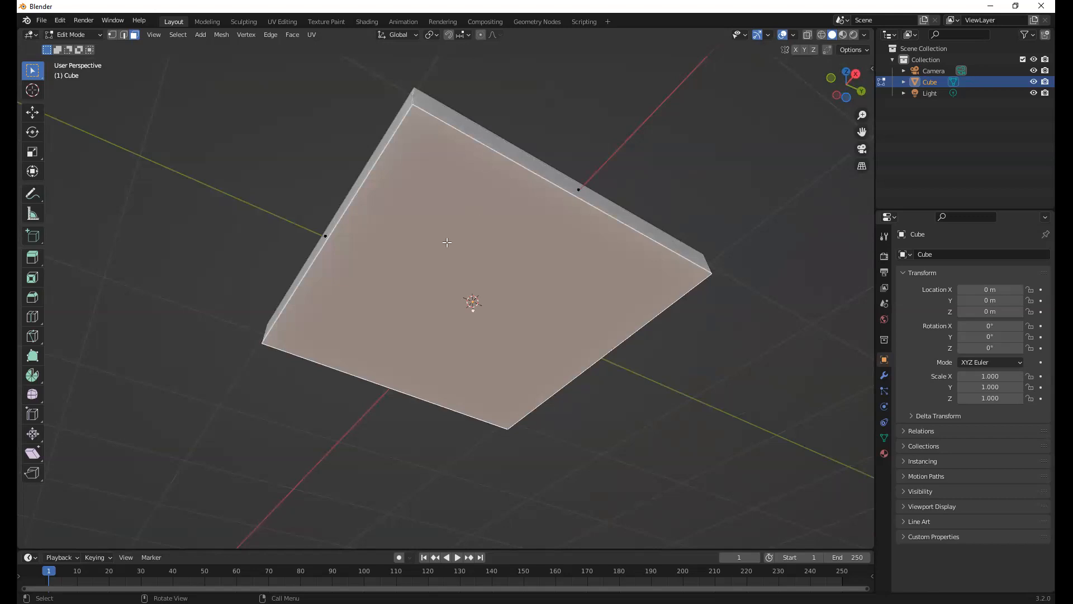
Subdivide the underside face with Number of Cuts set to 4, and deselect the resulting grid
{"action": "right_click", "coordinate": [404, 278]}
{"action": "left_click", "coordinate": [392, 280]}
{"action": "left_click", "coordinate": [199, 463]}
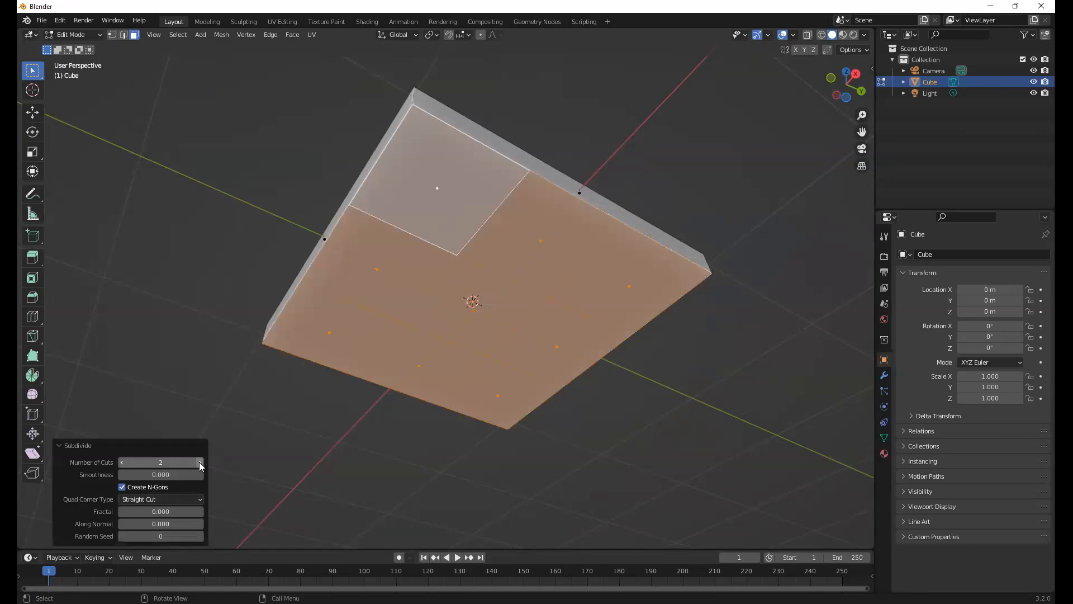
{"action": "left_click", "coordinate": [200, 463]}
{"action": "left_click", "coordinate": [200, 463]}
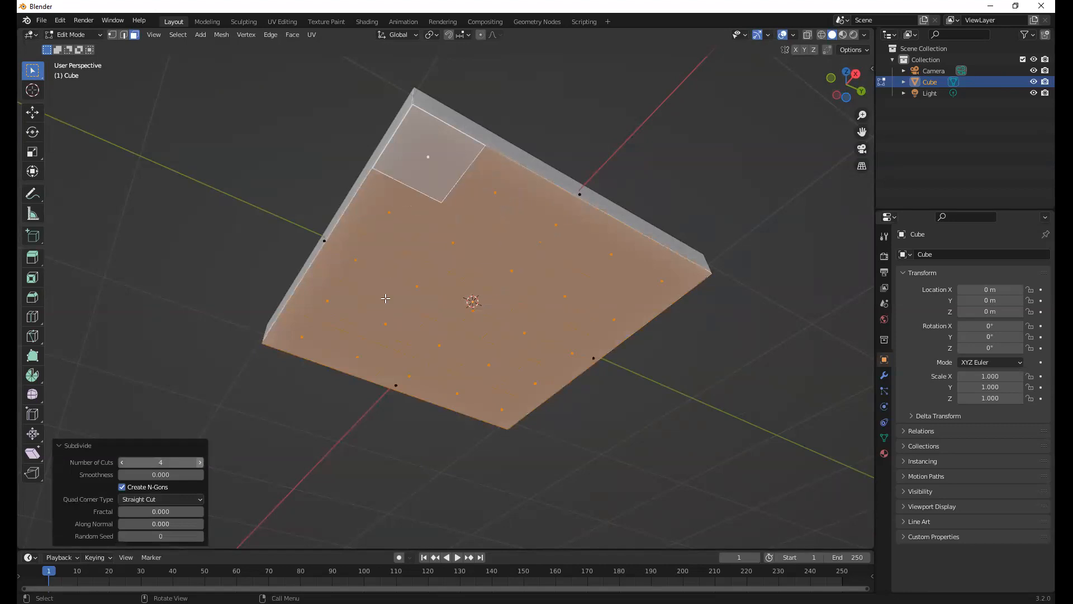
{"action": "key", "text": "alt+a"}
In edge selection mode, select two neighbouring full-length edge lines running along X on the underside grid
{"action": "middle_click_drag", "start_coordinate": [450, 247], "coordinate": [369, 213]}
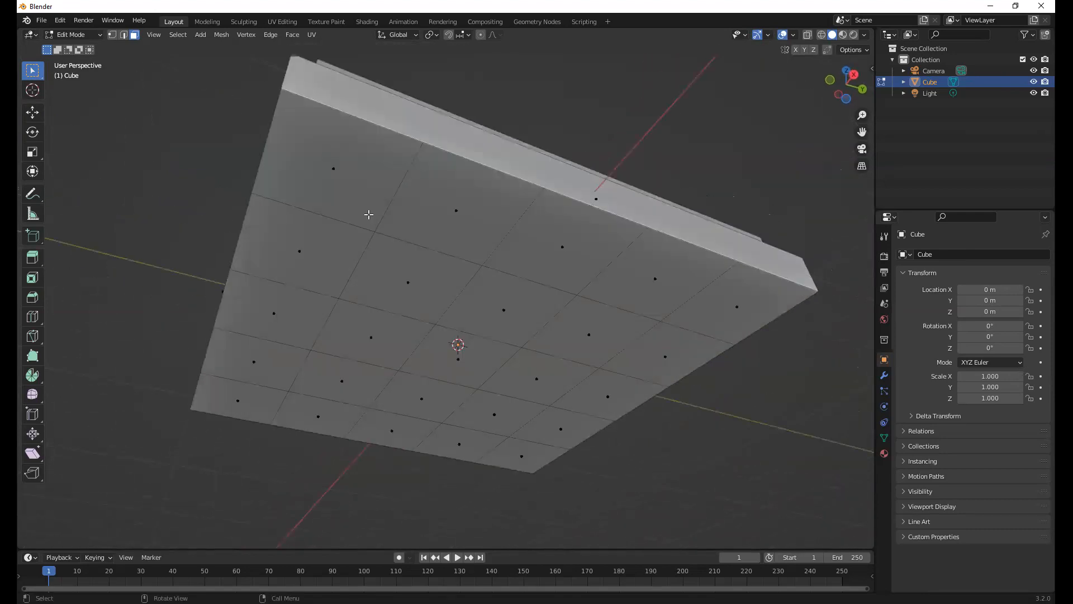
{"action": "left_click", "coordinate": [120, 36]}
{"action": "left_click", "coordinate": [406, 174]}
{"action": "left_click", "coordinate": [406, 174], "text": "alt"}
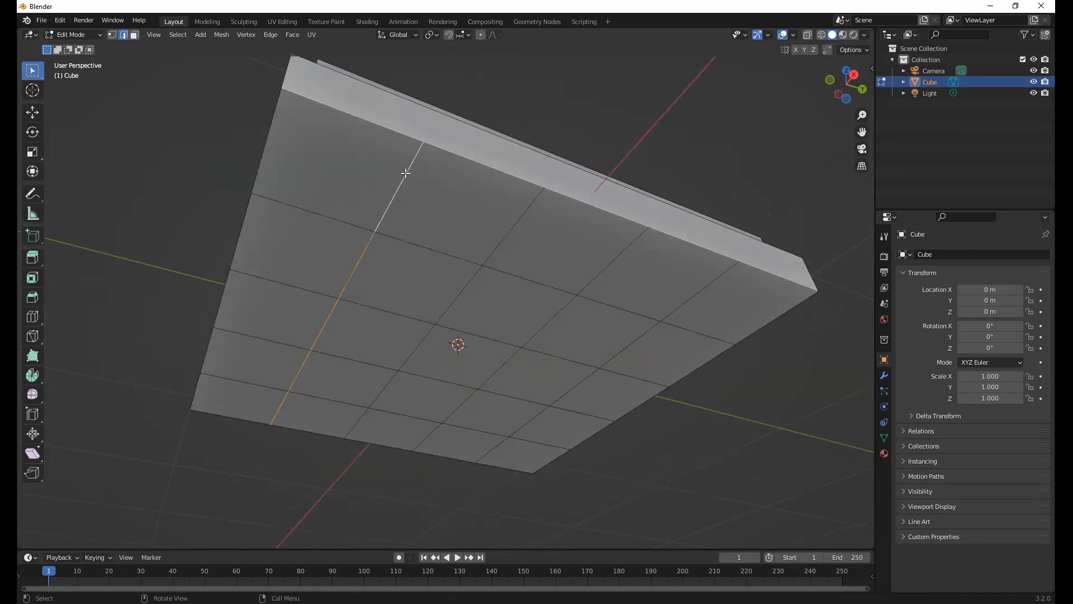
{"action": "left_click", "coordinate": [516, 222], "text": "alt+shift"}
{"action": "middle_click_drag", "start_coordinate": [517, 307], "coordinate": [486, 312]}
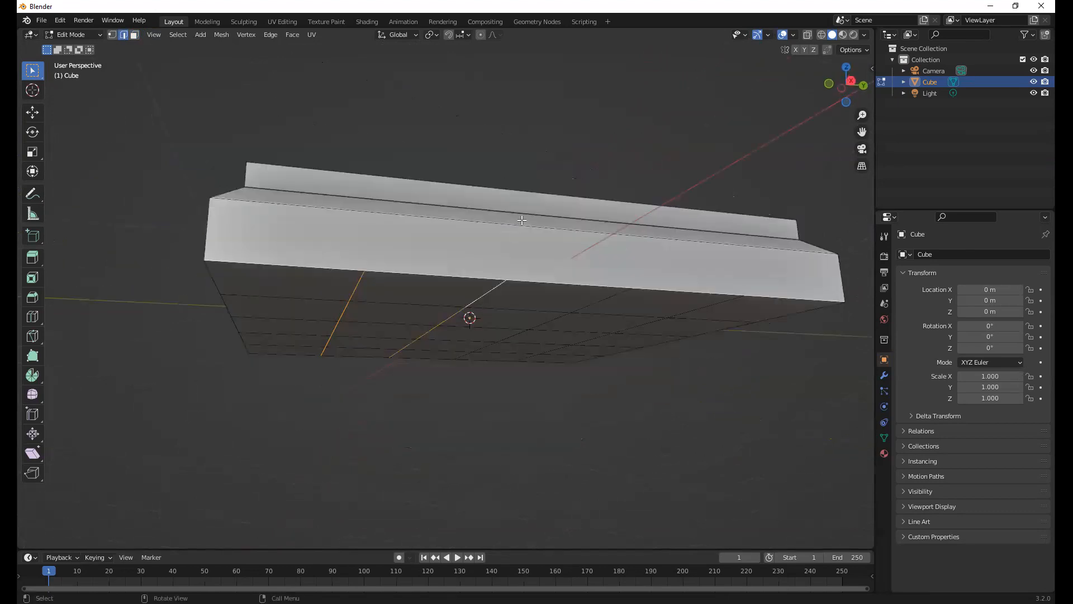
{"action": "middle_click_drag", "start_coordinate": [371, 65], "coordinate": [505, 105]}
{"action": "middle_click_drag", "start_coordinate": [549, 221], "coordinate": [500, 251]}
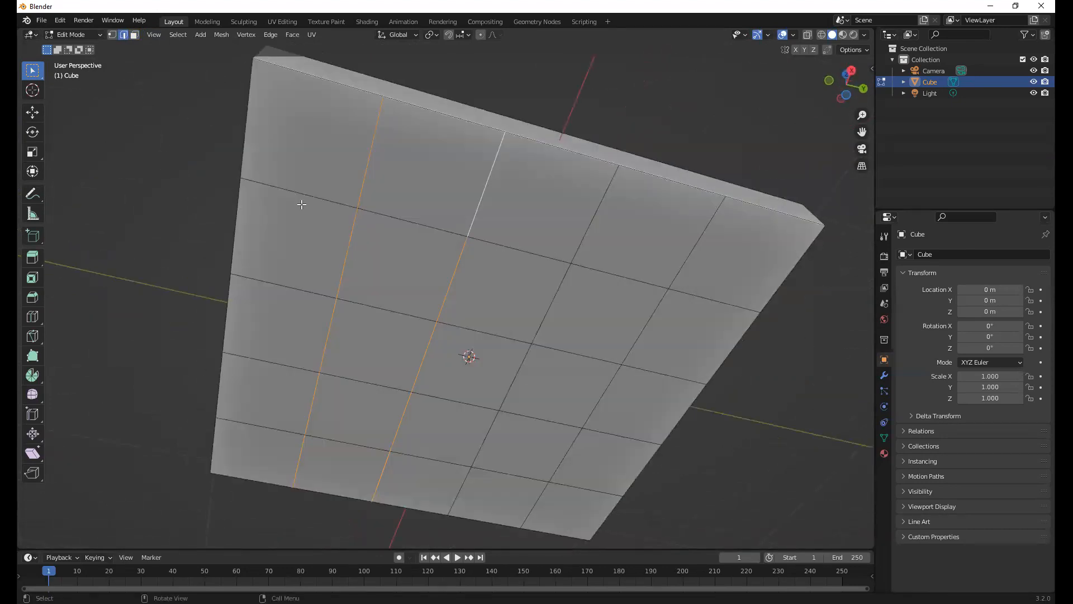
{"action": "middle_click_drag", "start_coordinate": [505, 288], "coordinate": [548, 286]}
Try moving the two selected underside edge lines along the Y axis, and try shifting them with Edge Slide
{"action": "key", "text": "g"}
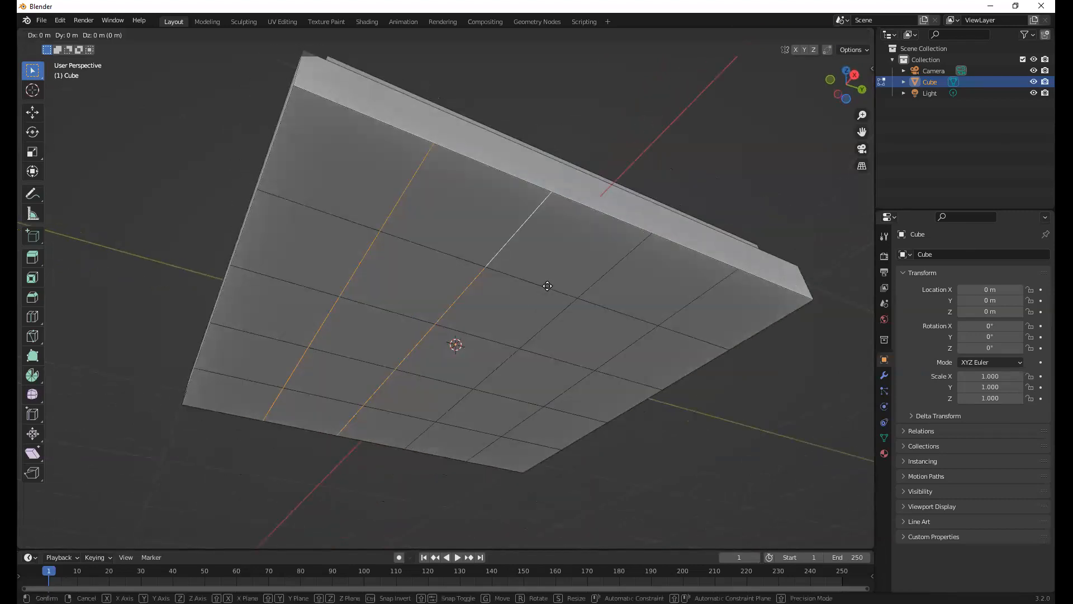
{"action": "key", "text": "y"}
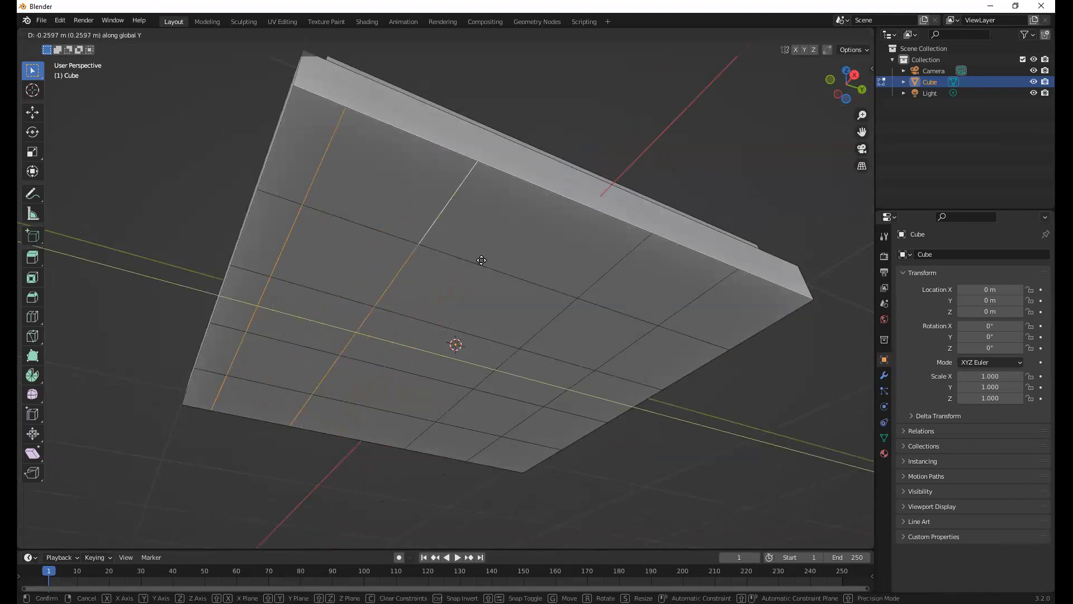
{"action": "left_click", "coordinate": [547, 285]}
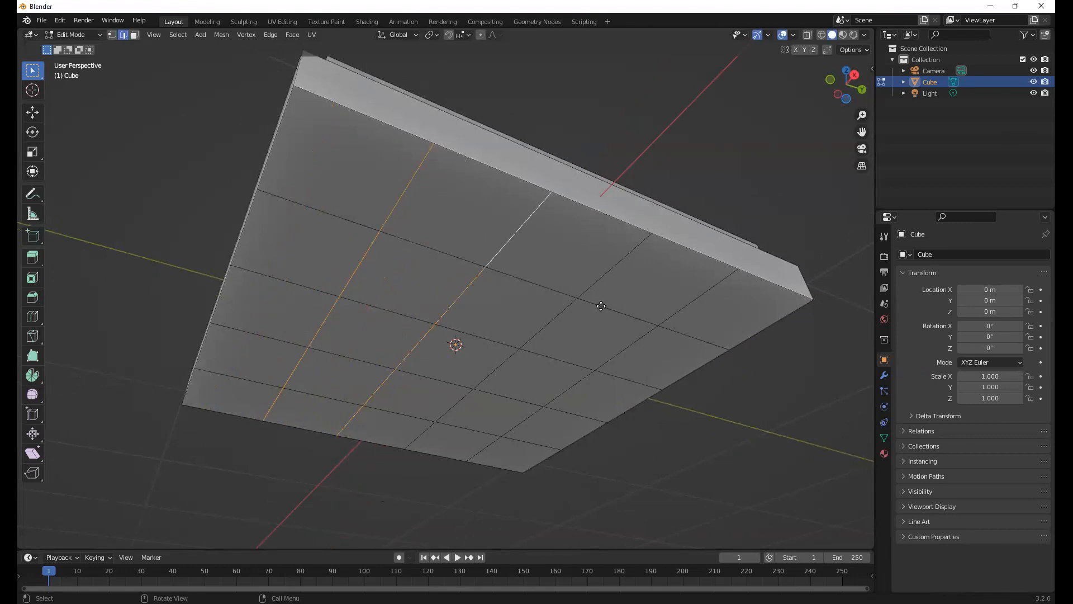
{"action": "key", "text": "g"}
{"action": "key", "text": "g"}
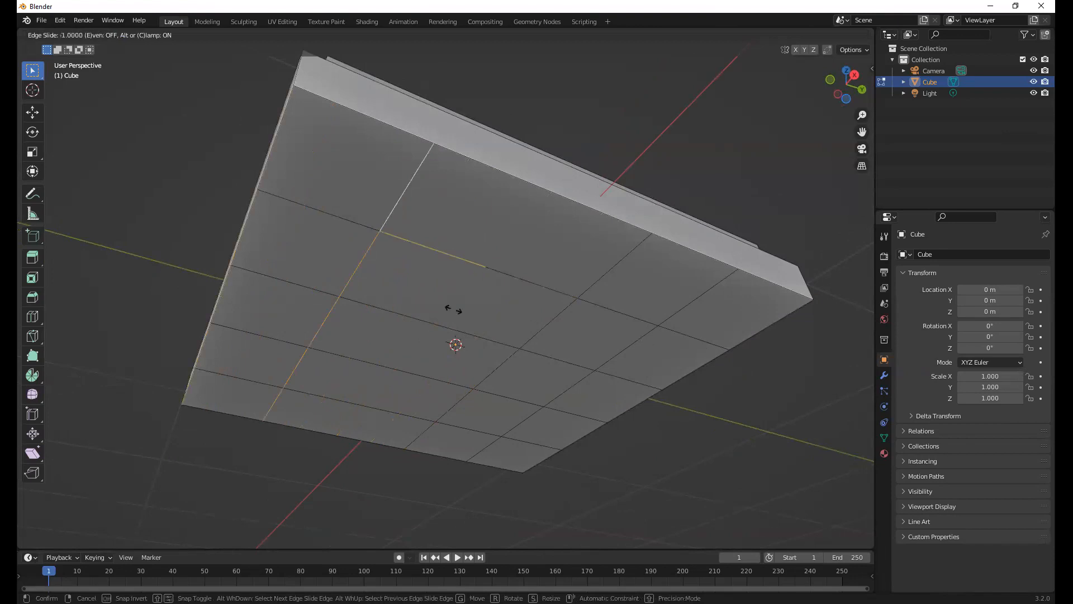
{"action": "right_click", "coordinate": [569, 362]}
Try Edge Slide on a single edge of the 8 by 8 grid on the board's top
{"action": "middle_click_drag", "start_coordinate": [555, 368], "coordinate": [521, 331]}
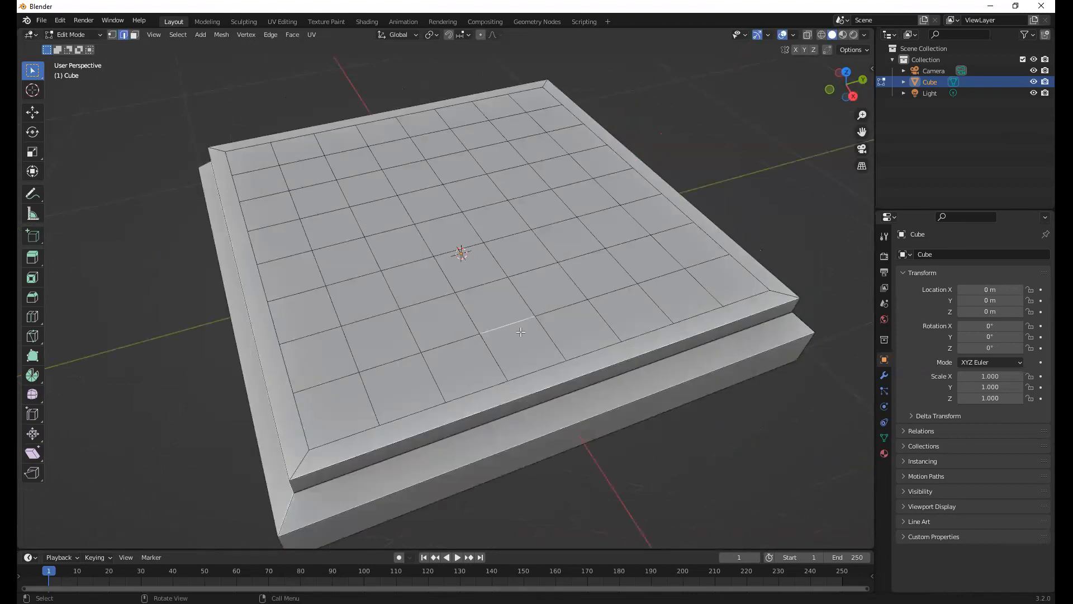
{"action": "key", "text": "g"}
{"action": "key", "text": "g"}
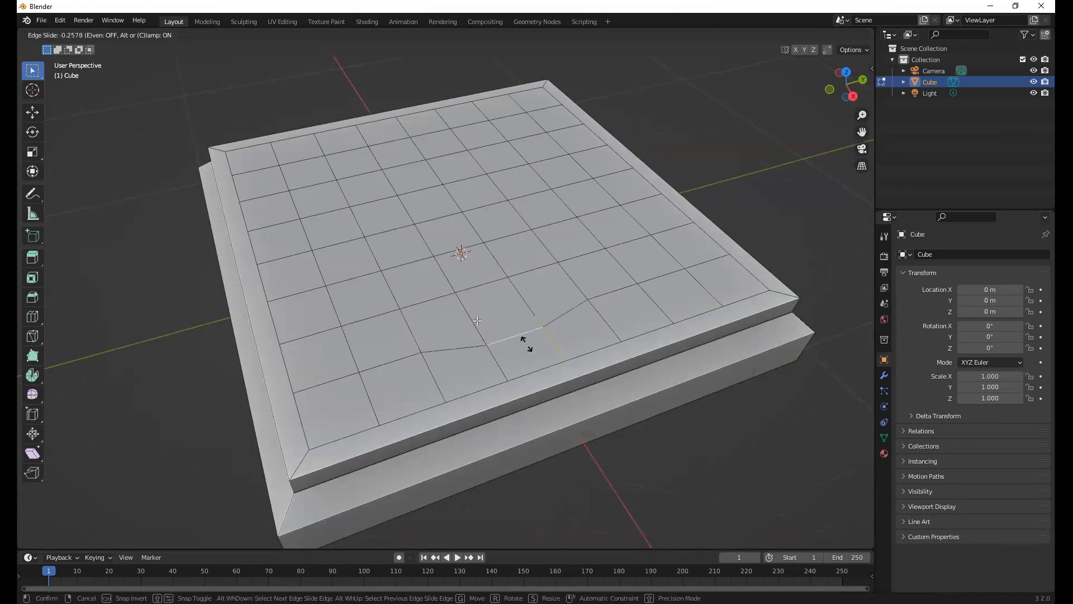
{"action": "right_click", "coordinate": [527, 343]}
Select all four underside edge lines running along X and scale them outward along Y by about 1.4
{"action": "middle_click_drag", "start_coordinate": [495, 257], "coordinate": [390, 179]}
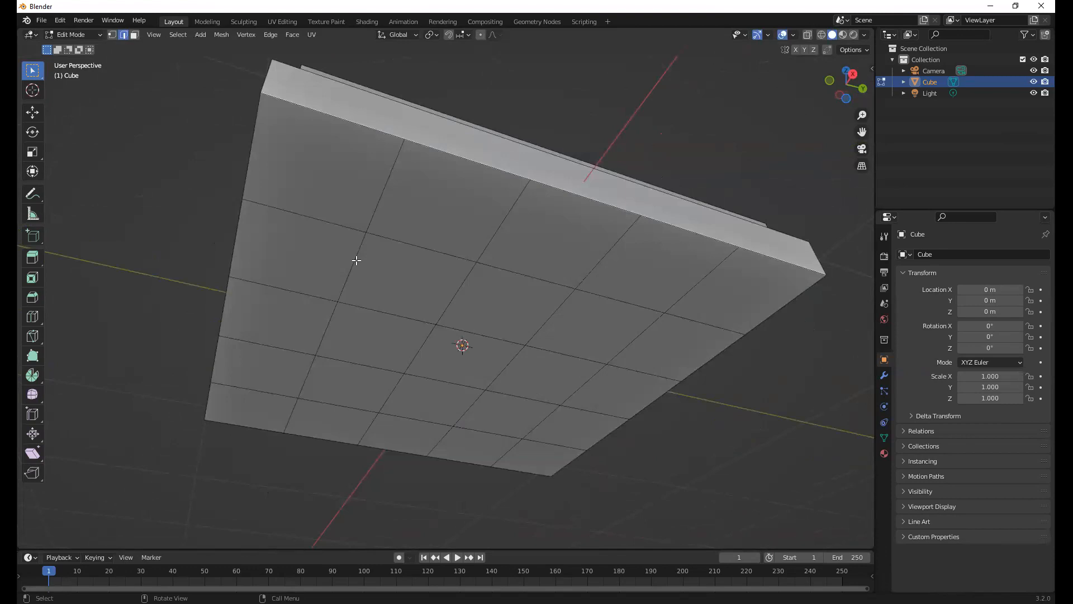
{"action": "left_click", "coordinate": [387, 185], "text": "alt"}
{"action": "left_click", "coordinate": [506, 212], "text": "alt+shift"}
{"action": "left_click", "coordinate": [610, 249], "text": "alt+shift"}
{"action": "left_click", "coordinate": [678, 323], "text": "alt+shift"}
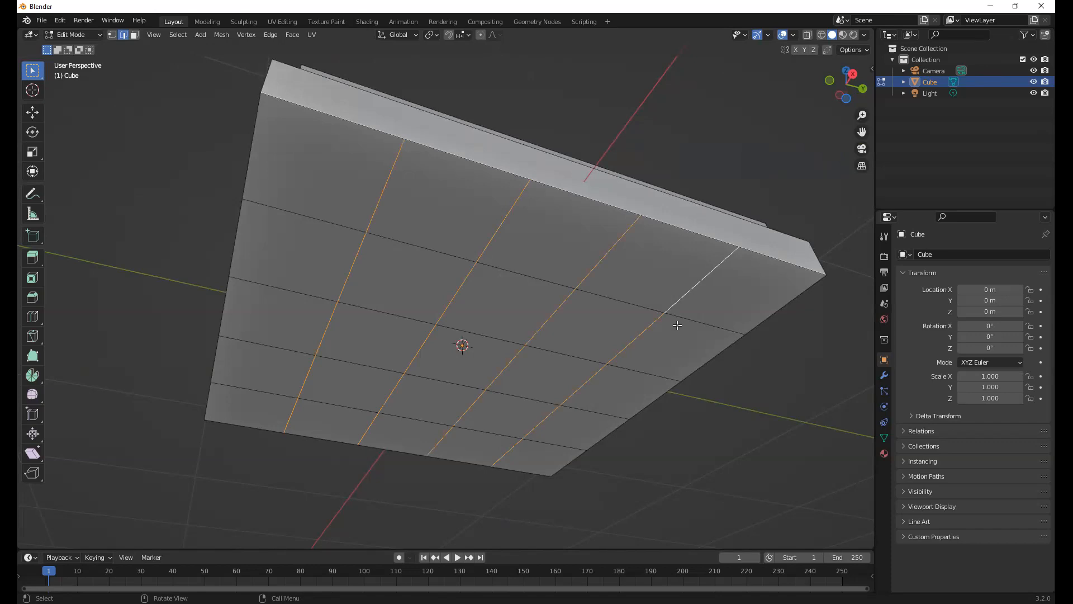
{"action": "key", "text": "s"}
{"action": "key", "text": "y"}
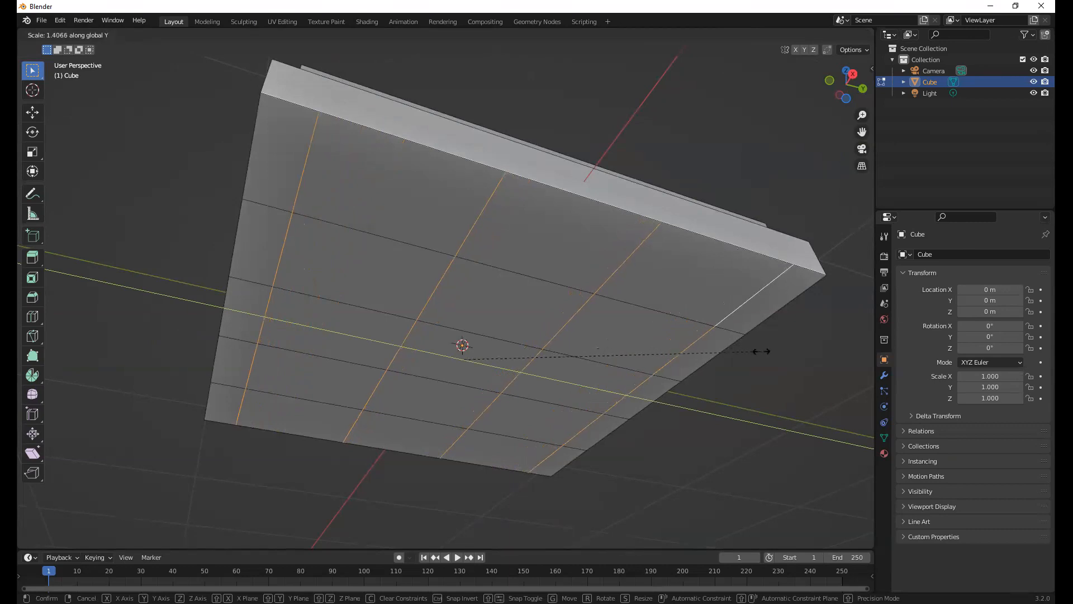
{"action": "left_click", "coordinate": [768, 355]}
Select the two inner underside edge lines running along X and scale them apart along Y by about 1.93
{"action": "double_click", "coordinate": [478, 220]}
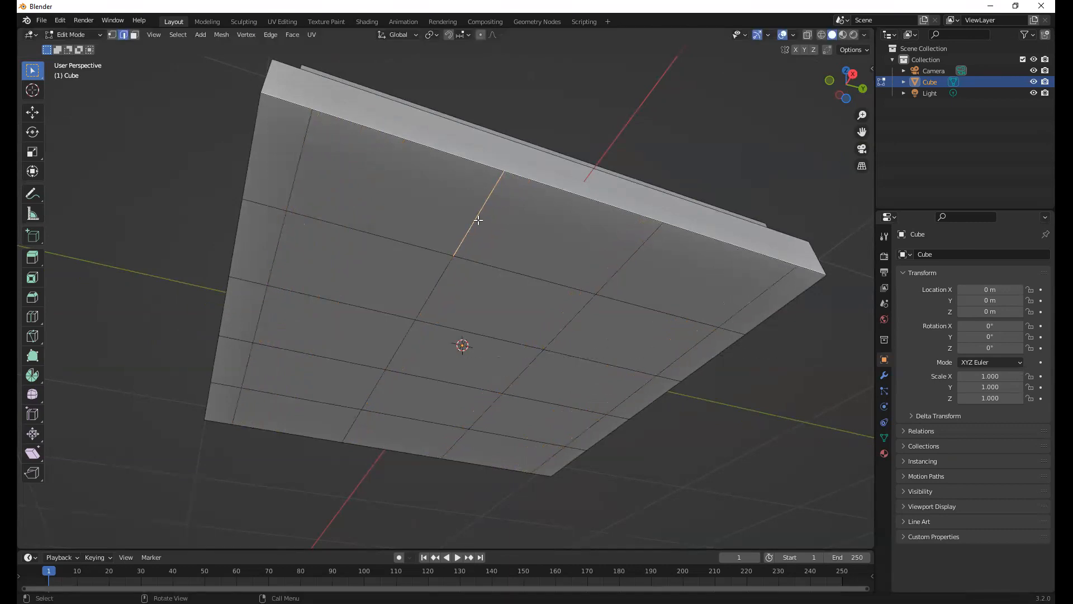
{"action": "double_click", "coordinate": [636, 252], "text": "shift"}
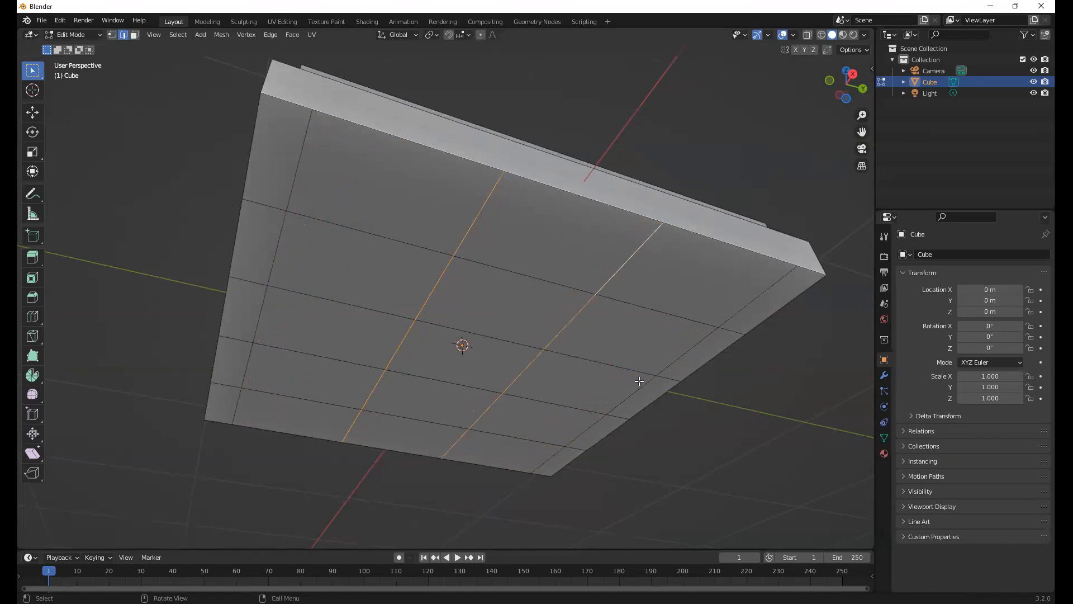
{"action": "key", "text": "s"}
{"action": "key", "text": "y"}
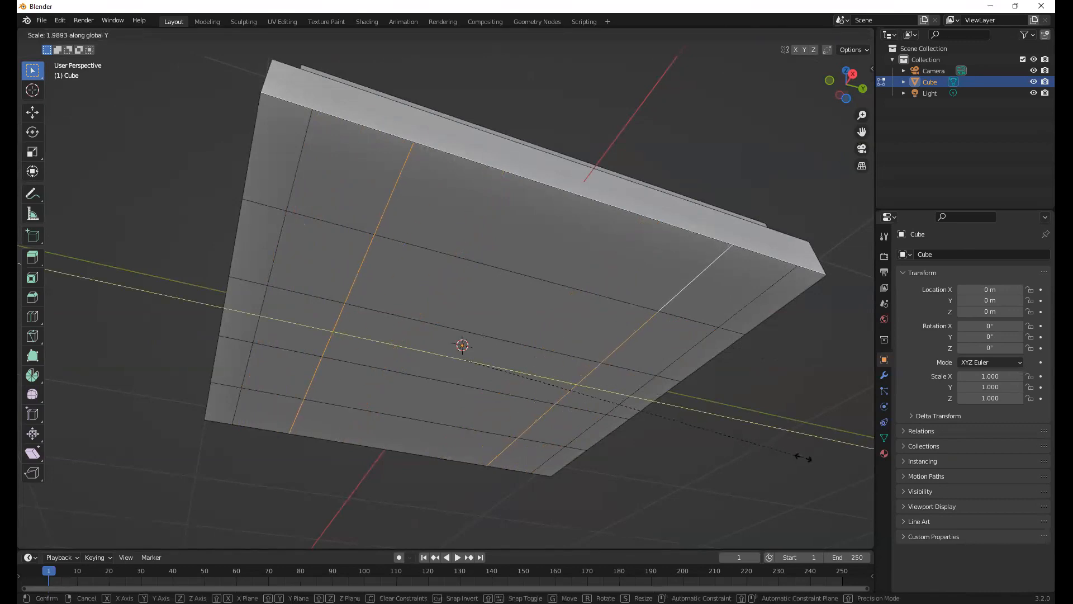
{"action": "left_click", "coordinate": [799, 454]}
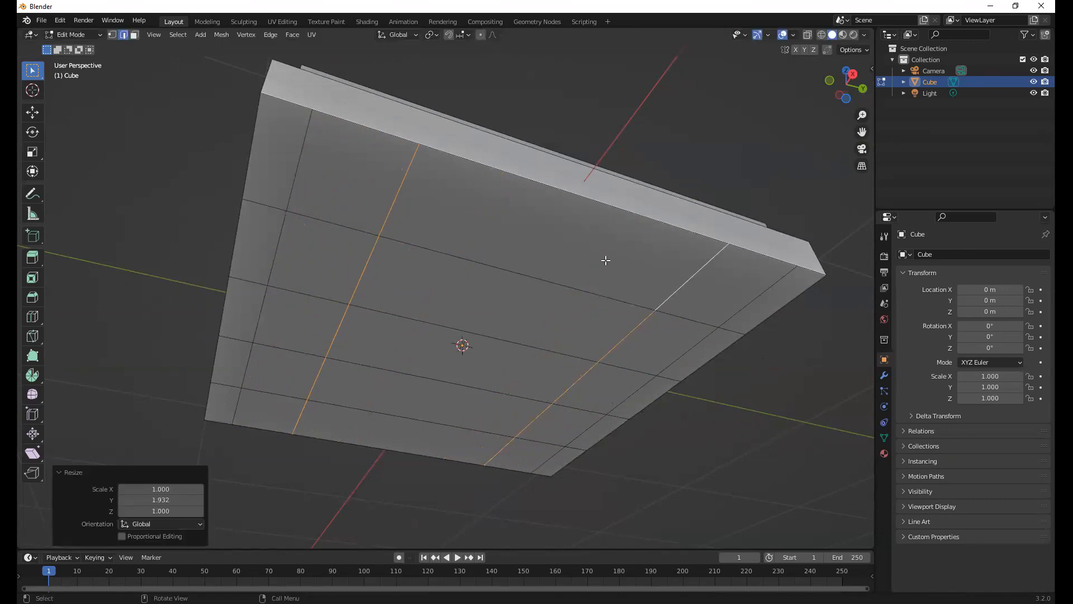
Select the two outer underside edge lines running along Y and scale them apart along X by about 1.49
{"action": "middle_click_drag", "start_coordinate": [560, 283], "coordinate": [493, 276]}
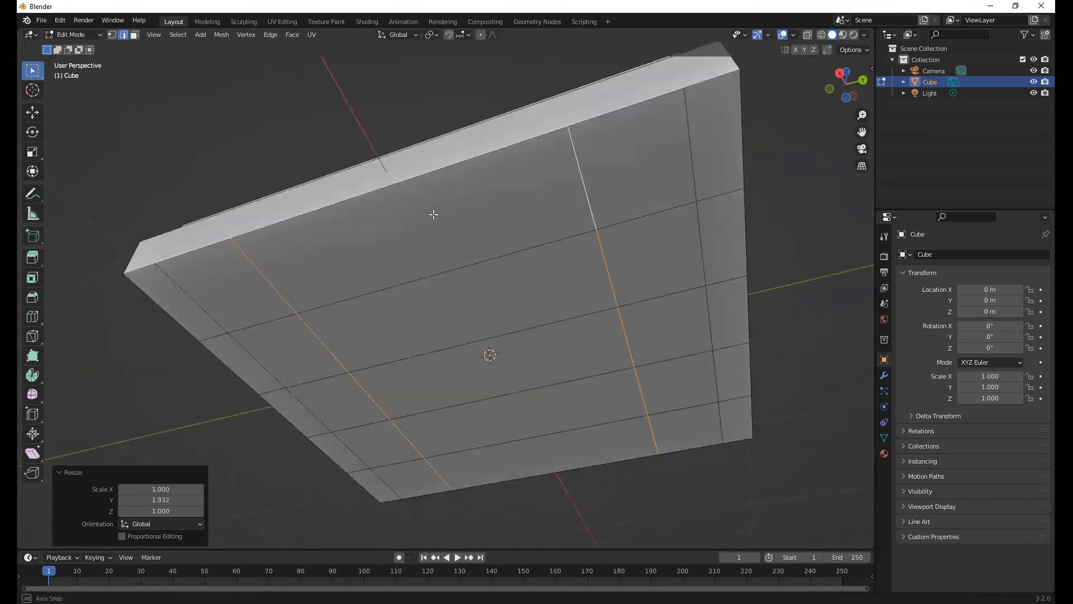
{"action": "middle_click_drag", "start_coordinate": [434, 216], "coordinate": [468, 217]}
{"action": "left_click", "coordinate": [345, 160], "text": "alt"}
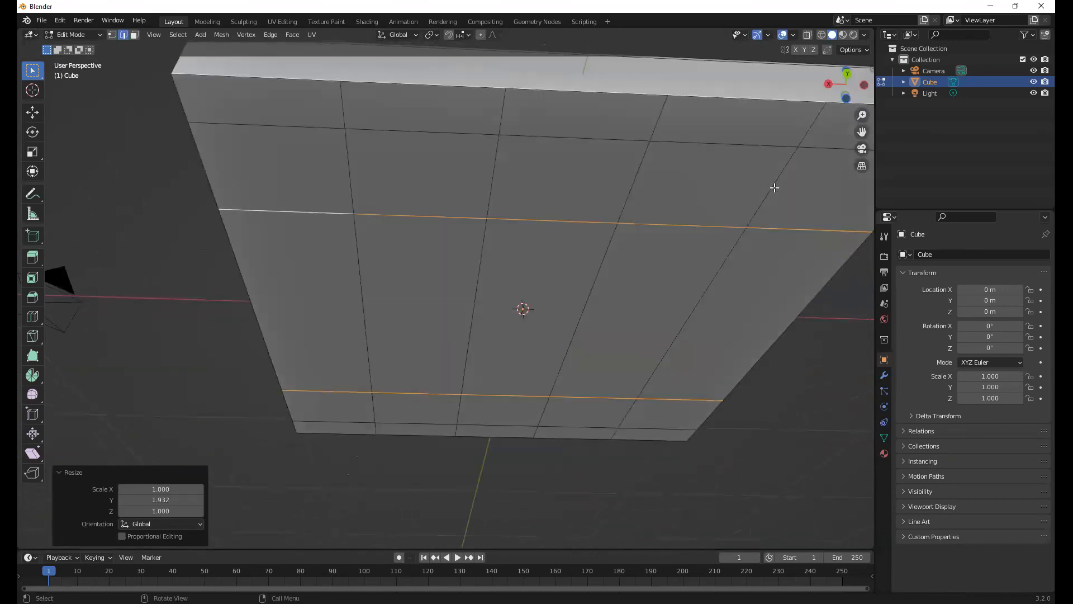
{"action": "left_click", "coordinate": [777, 175], "text": "shift"}
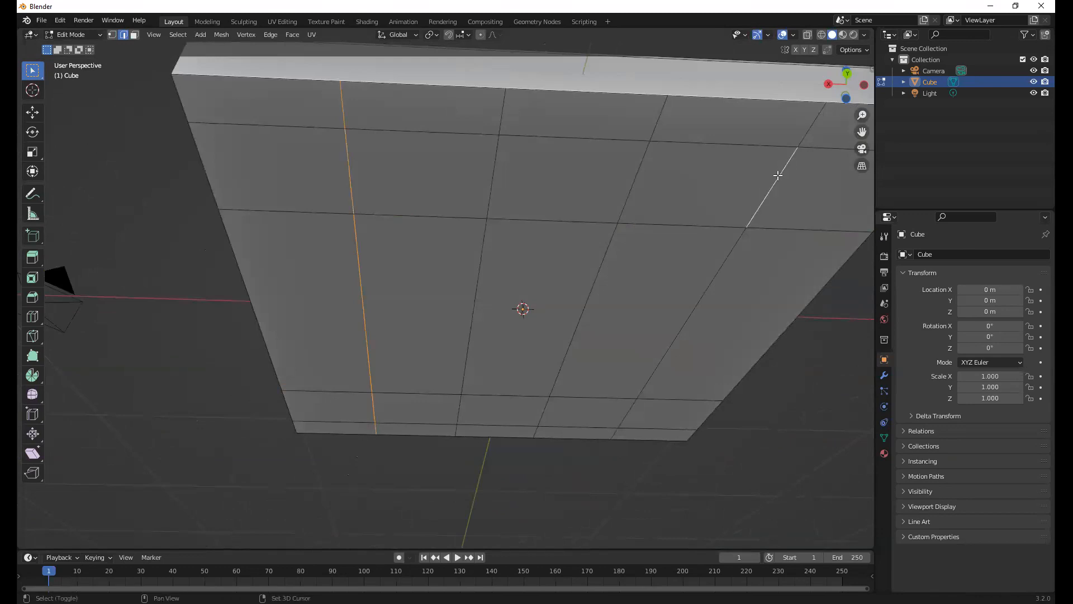
{"action": "left_click", "coordinate": [777, 176], "text": "alt+shift"}
{"action": "key", "text": "s"}
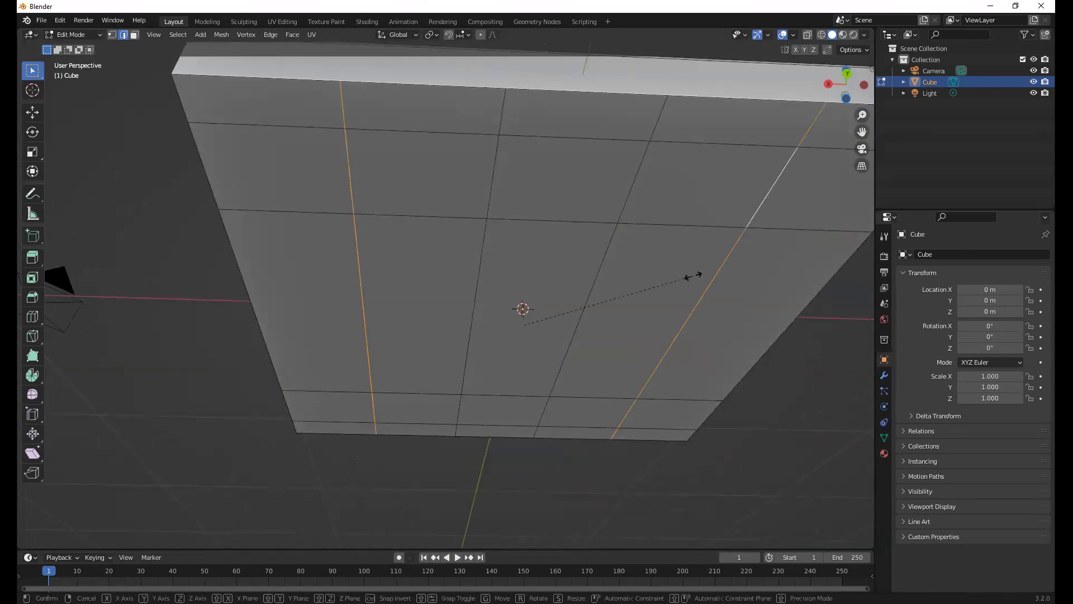
{"action": "key", "text": "x"}
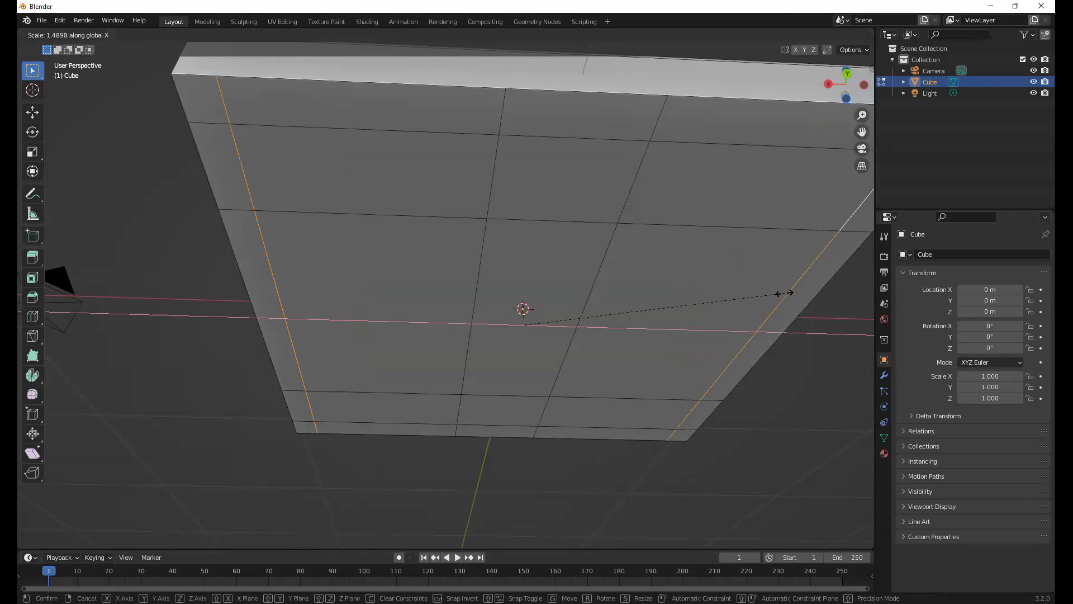
{"action": "left_click", "coordinate": [784, 293]}
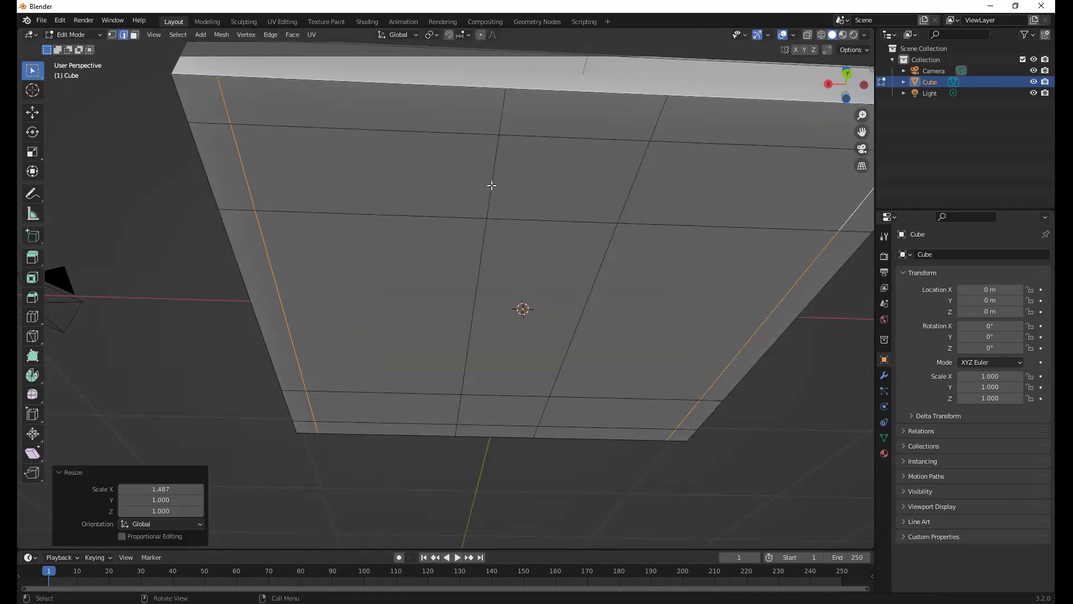
Select the two inner underside edge lines running along Y and scale them apart along X by about 3
{"action": "left_click", "coordinate": [492, 185], "text": "alt"}
{"action": "left_click", "coordinate": [633, 186], "text": "alt+shift"}
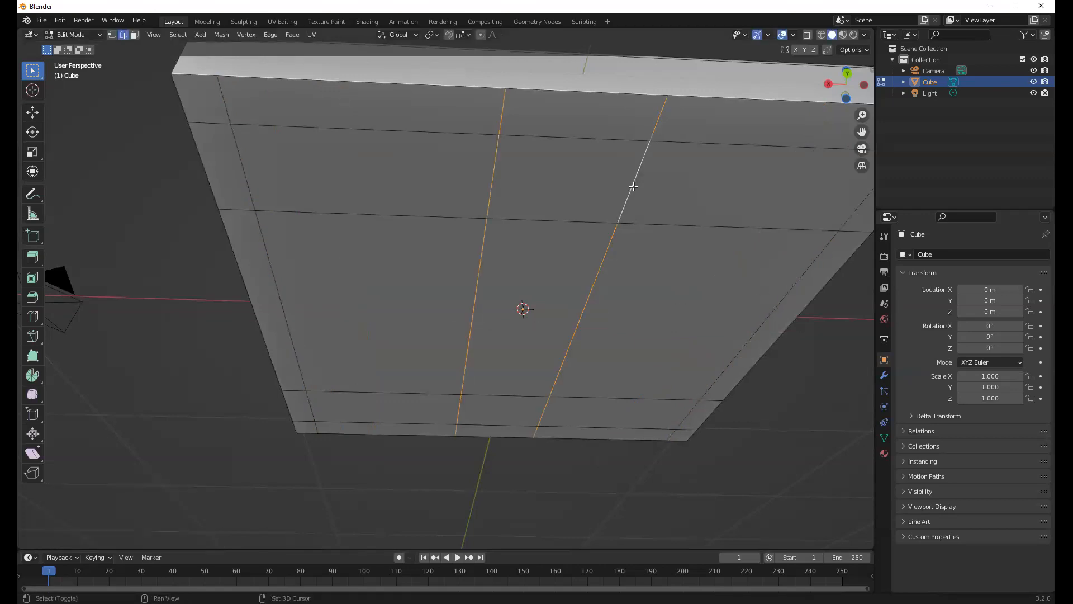
{"action": "key", "text": "s"}
{"action": "key", "text": "x"}
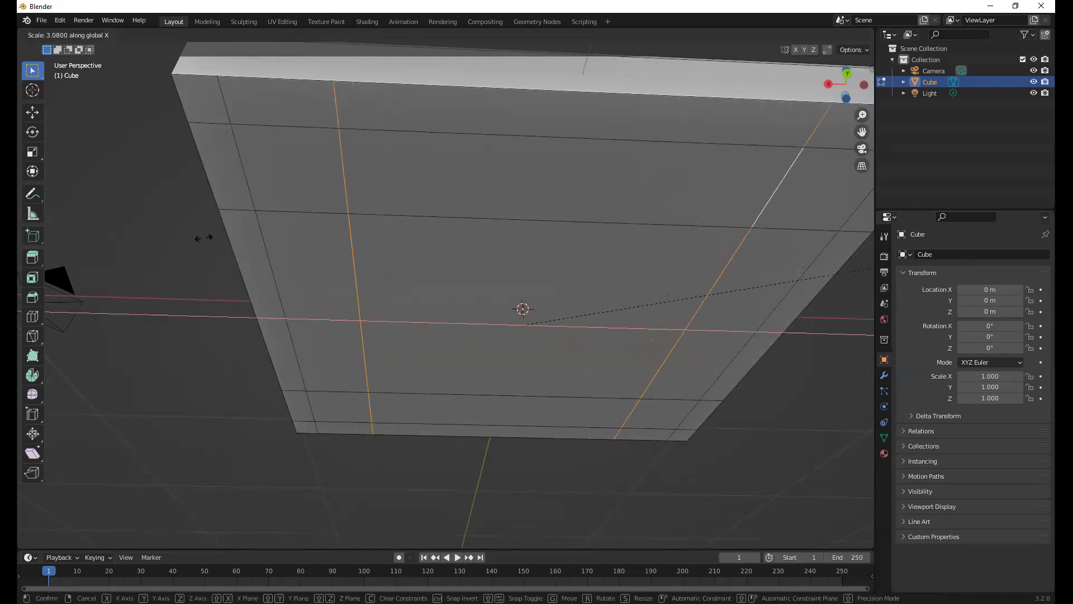
{"action": "left_click", "coordinate": [163, 261]}
In face selection mode, select the four square faces just inside the underside's corners
{"action": "key", "text": "3"}
{"action": "left_click", "coordinate": [314, 168]}
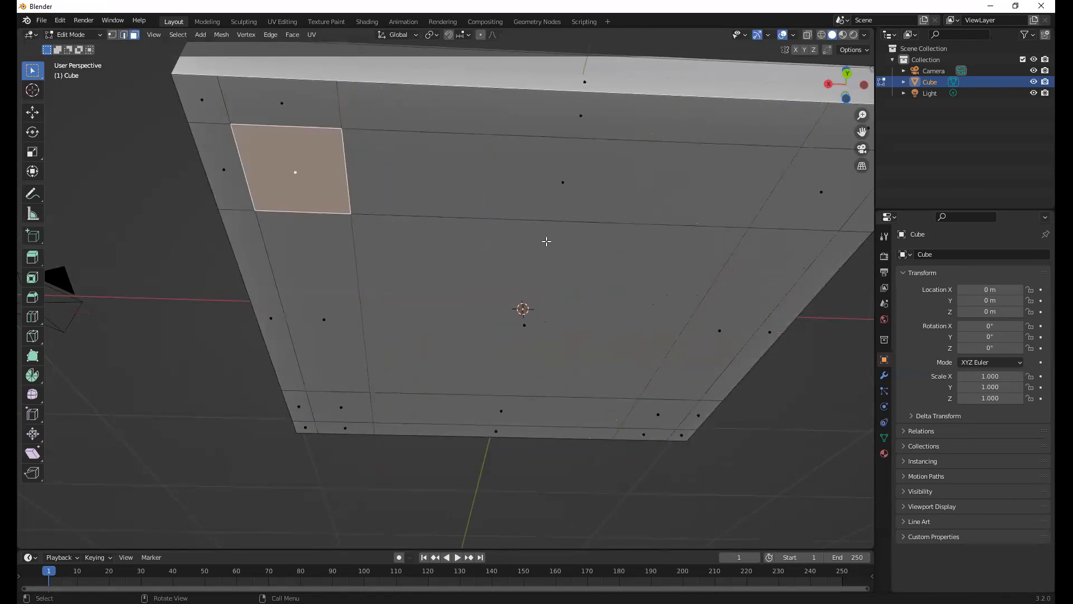
{"action": "left_click", "coordinate": [821, 192]}
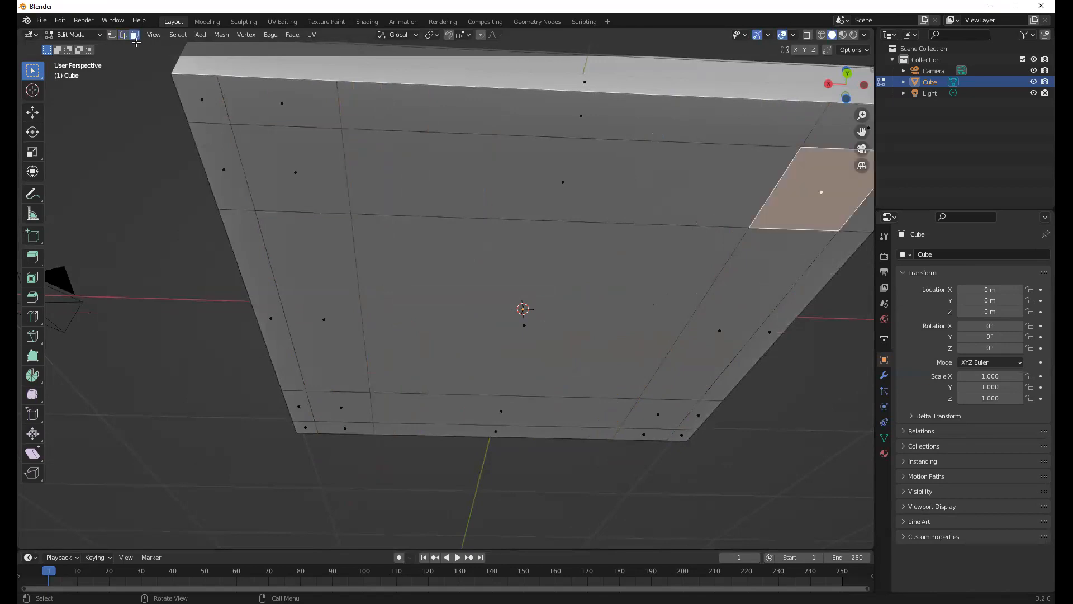
{"action": "left_click", "coordinate": [380, 187], "text": "shift"}
{"action": "left_click", "coordinate": [675, 415], "text": "shift"}
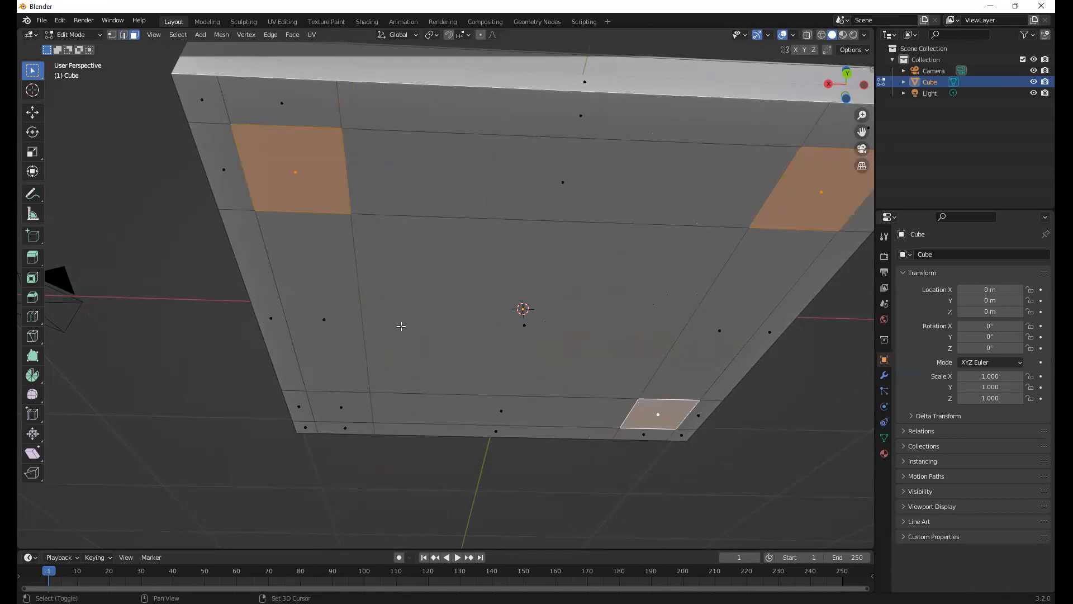
{"action": "left_click", "coordinate": [339, 407], "text": "shift"}
{"action": "middle_click_drag", "start_coordinate": [346, 292], "coordinate": [366, 349]}
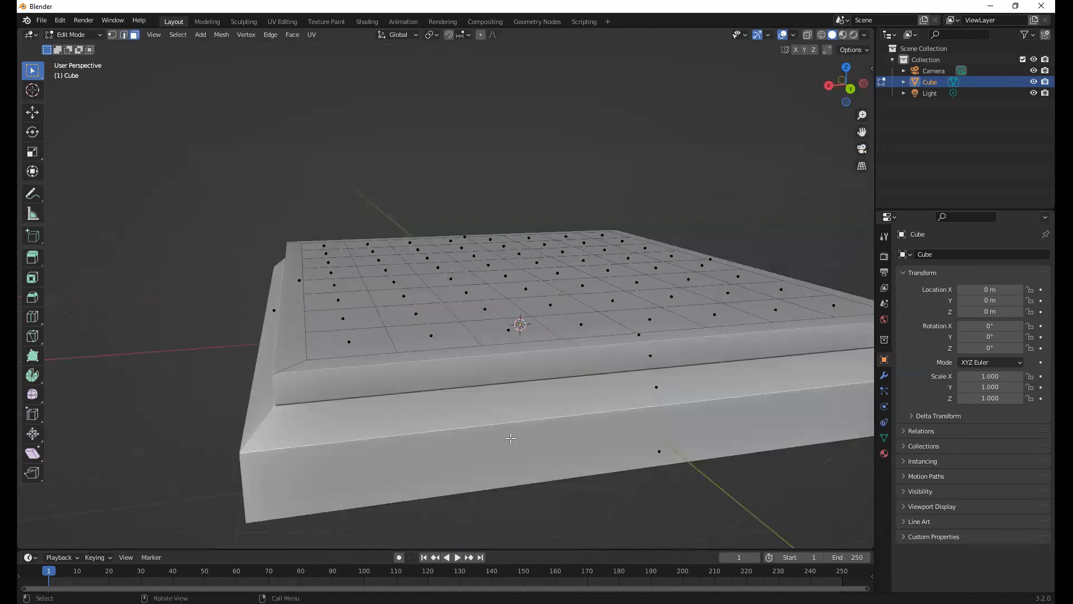
Extrude the four selected underside squares downward together to form short corner feet about 0.07 m high
{"action": "middle_click_drag", "start_coordinate": [508, 384], "coordinate": [524, 343]}
{"action": "key", "text": "g"}
{"action": "key", "text": "z"}
{"action": "key", "text": "z"}
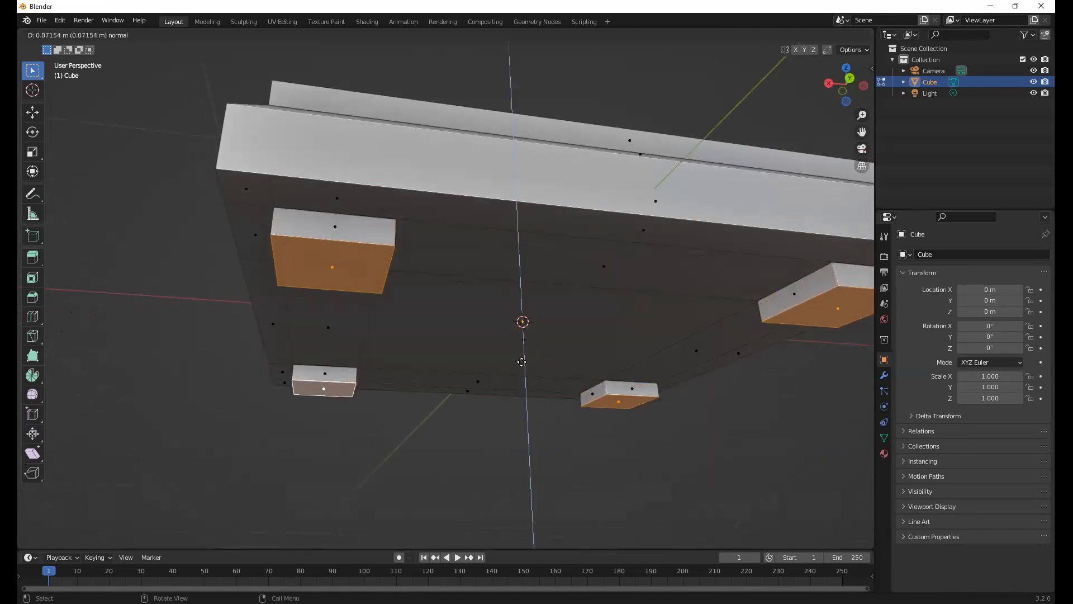
{"action": "left_click", "coordinate": [456, 456]}
{"action": "left_click", "coordinate": [451, 445]}
{"action": "middle_click_drag", "start_coordinate": [485, 334], "coordinate": [515, 313]}
{"action": "scroll", "coordinate": [450, 288], "scroll_direction": "down", "scroll_amount": 3}
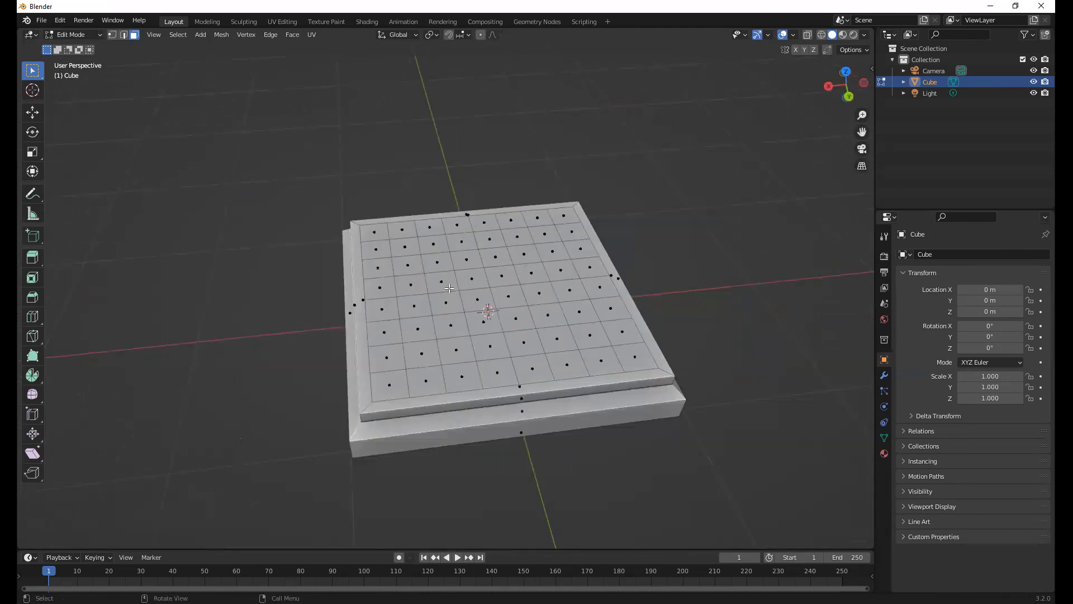
Switch to Object Mode, deselect the board and examine the four corner feet from below
{"action": "middle_click_drag", "start_coordinate": [450, 288], "coordinate": [469, 331]}
{"action": "key", "text": "Tab"}
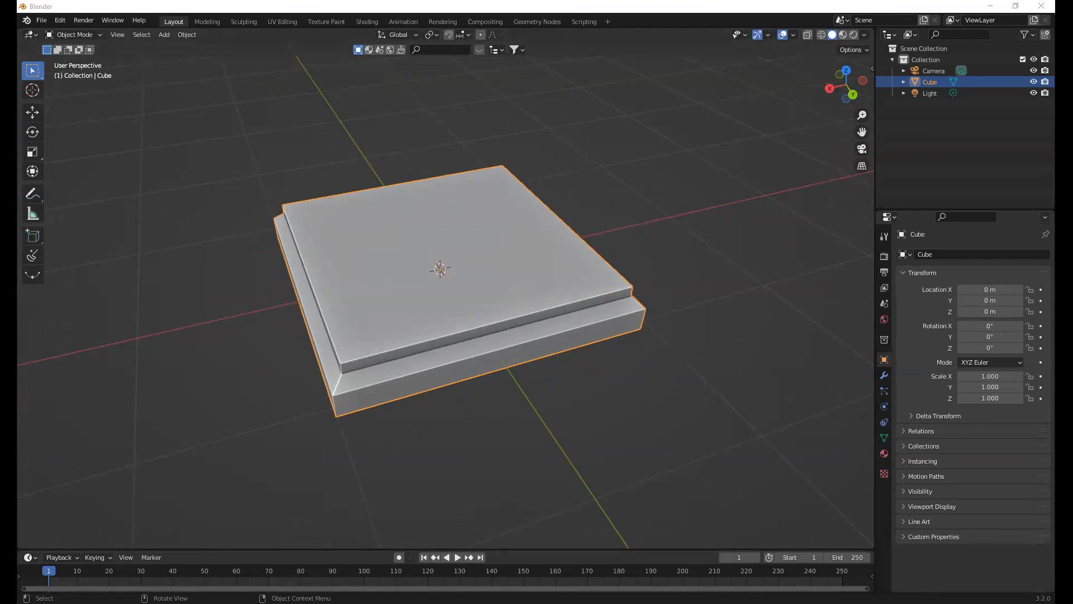
{"action": "middle_click_drag", "start_coordinate": [278, 333], "coordinate": [395, 360]}
{"action": "scroll", "coordinate": [395, 359], "scroll_direction": "up", "scroll_amount": 1}
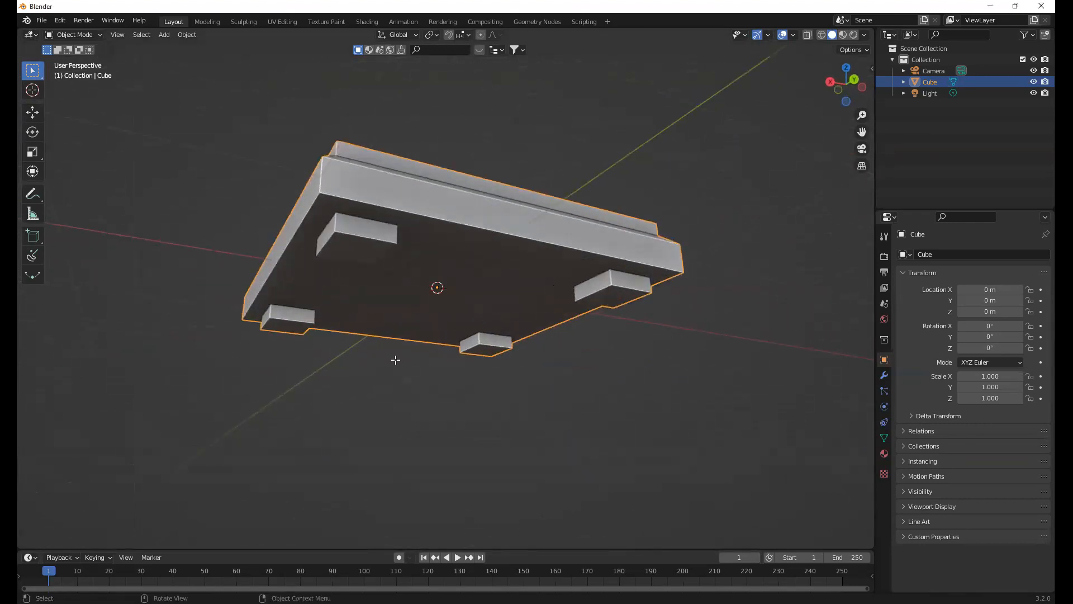
{"action": "scroll", "coordinate": [396, 359], "scroll_direction": "up", "scroll_amount": 1}
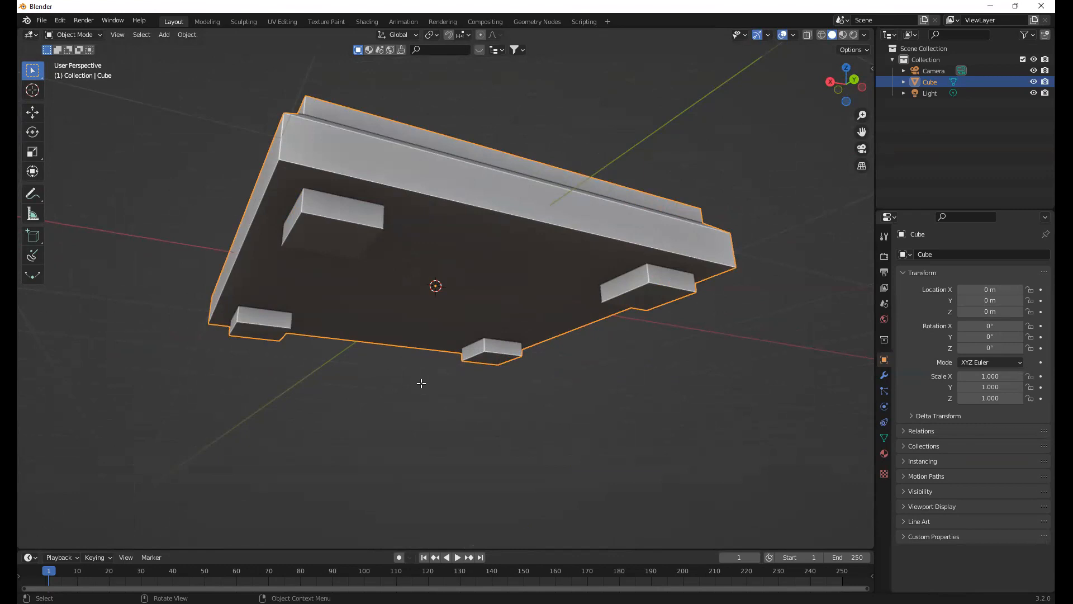
{"action": "middle_click_drag", "start_coordinate": [414, 402], "coordinate": [415, 401]}
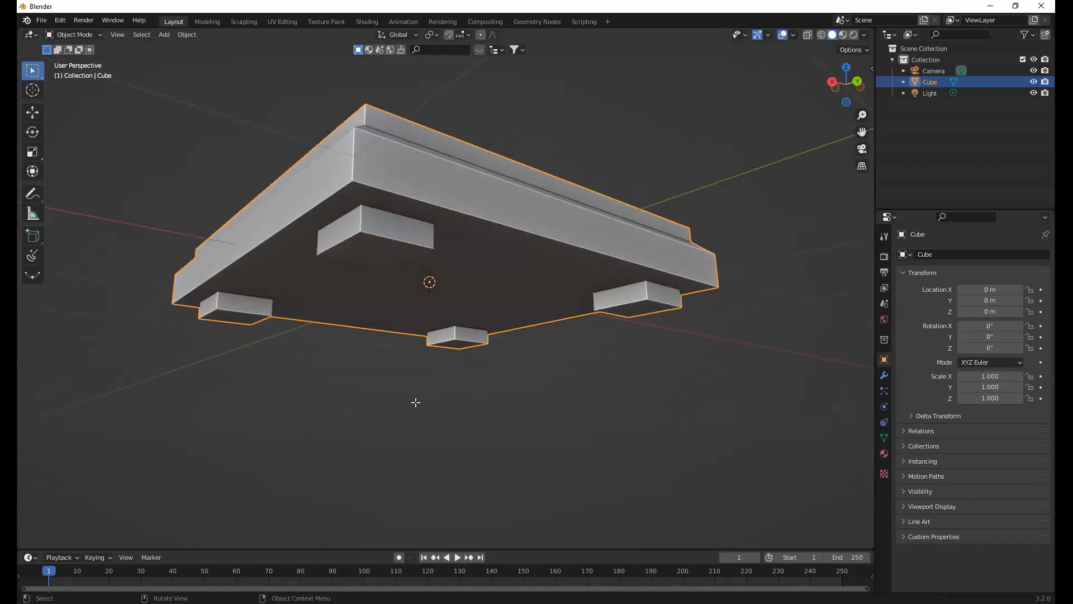
{"action": "left_click", "coordinate": [415, 402]}
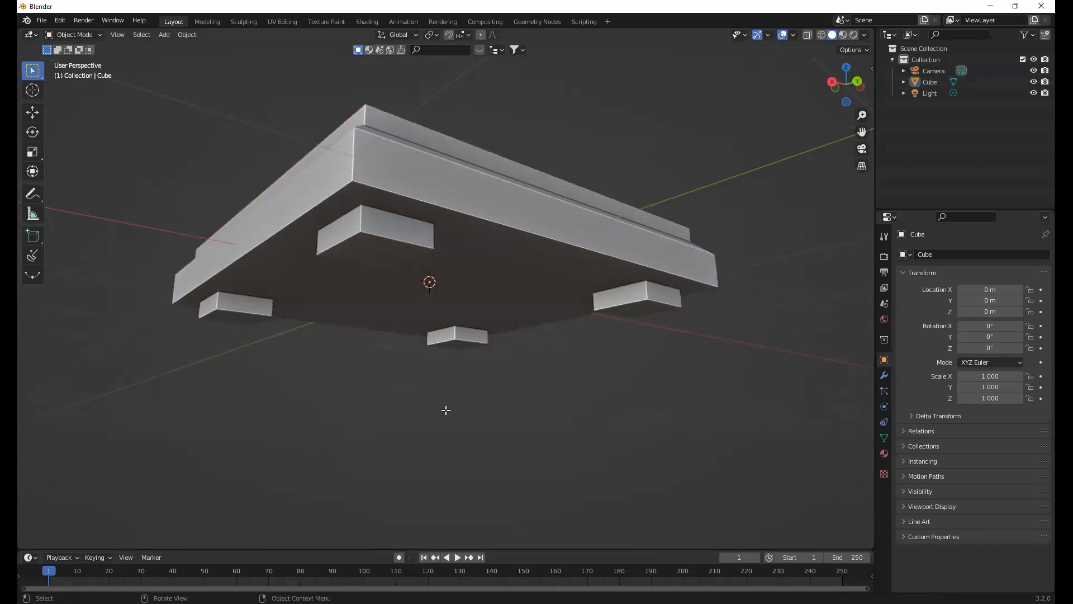
{"action": "middle_click_drag", "start_coordinate": [444, 410], "coordinate": [443, 410]}
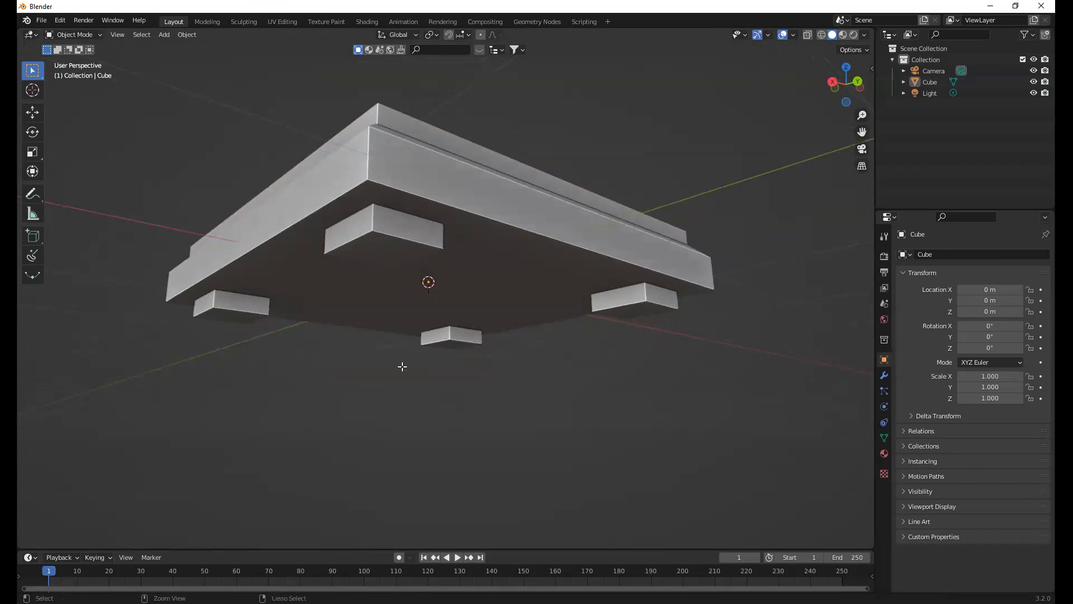
{"action": "left_click", "coordinate": [402, 366]}
Return to Edit Mode and undo the extrusion of the four underside squares
{"action": "key", "text": "Tab"}
{"action": "key", "text": "ctrl+z"}
{"action": "key", "text": "ctrl+z"}
{"action": "middle_click_drag", "start_coordinate": [446, 398], "coordinate": [422, 382]}
{"action": "left_click", "coordinate": [415, 378]}
{"action": "middle_click_drag", "start_coordinate": [364, 354], "coordinate": [391, 220]}
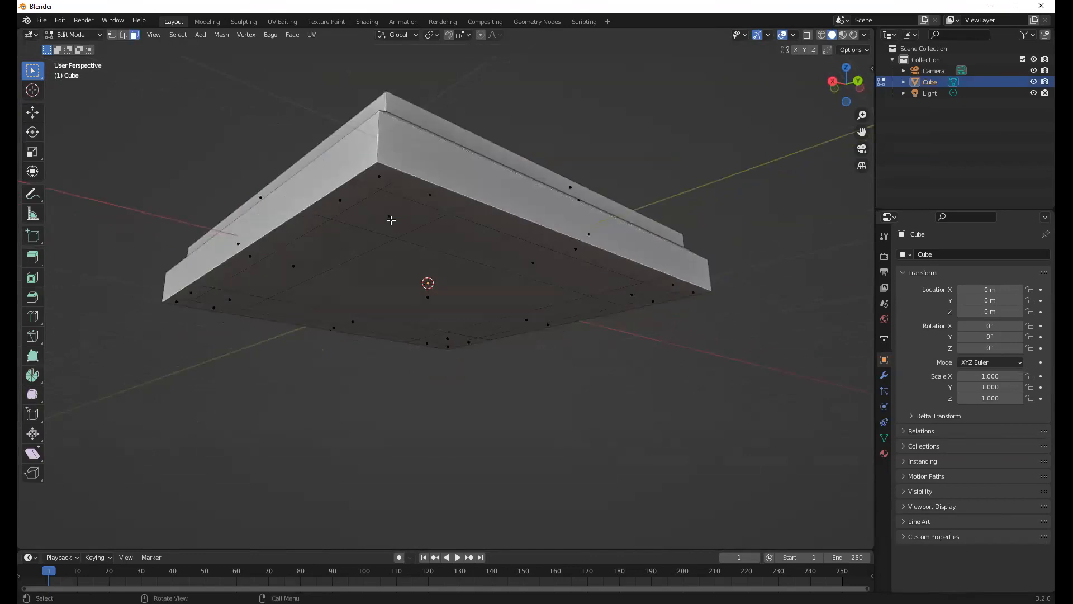
Extrude only the underside square at the far corner downward by about 0.08 m
{"action": "left_click", "coordinate": [445, 340]}
{"action": "key", "text": "e"}
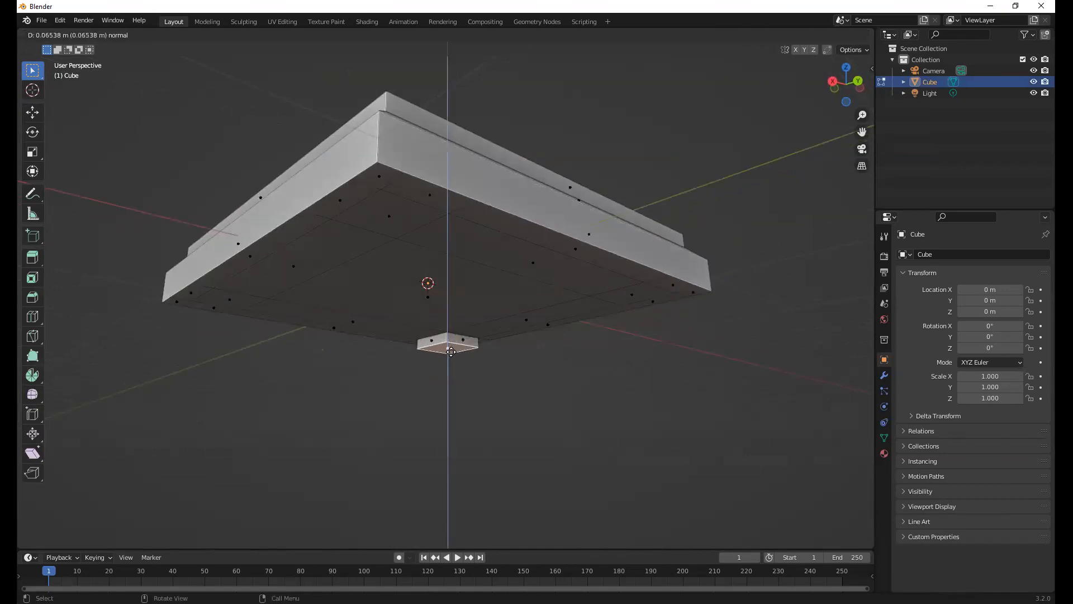
{"action": "left_click", "coordinate": [249, 305]}
Select each of the other three underside corner squares in turn and repeat the last extrusion on it
{"action": "left_click", "coordinate": [232, 300]}
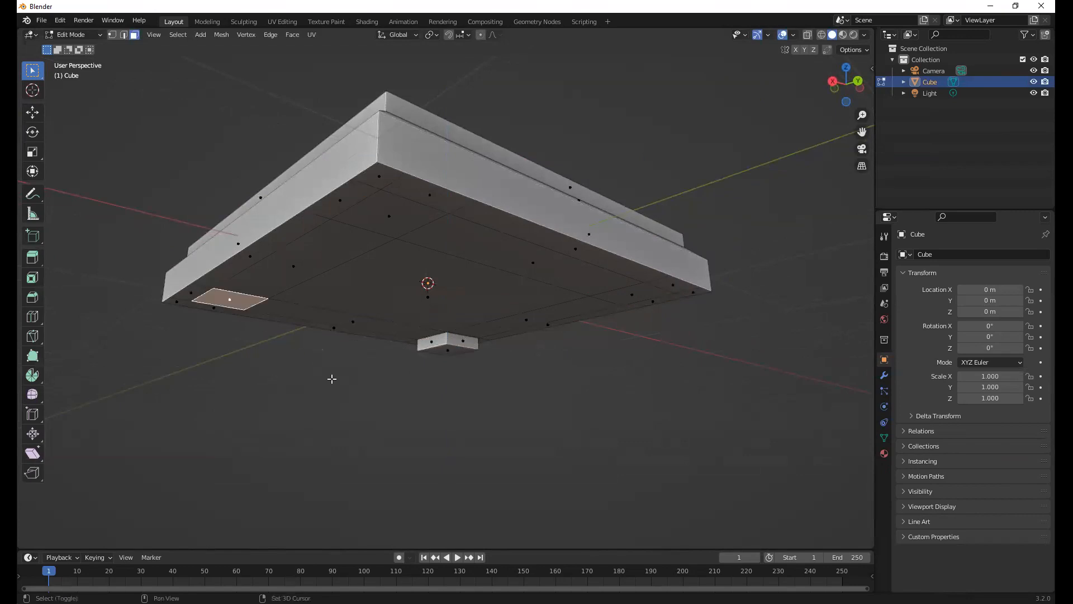
{"action": "key", "text": "shift+r"}
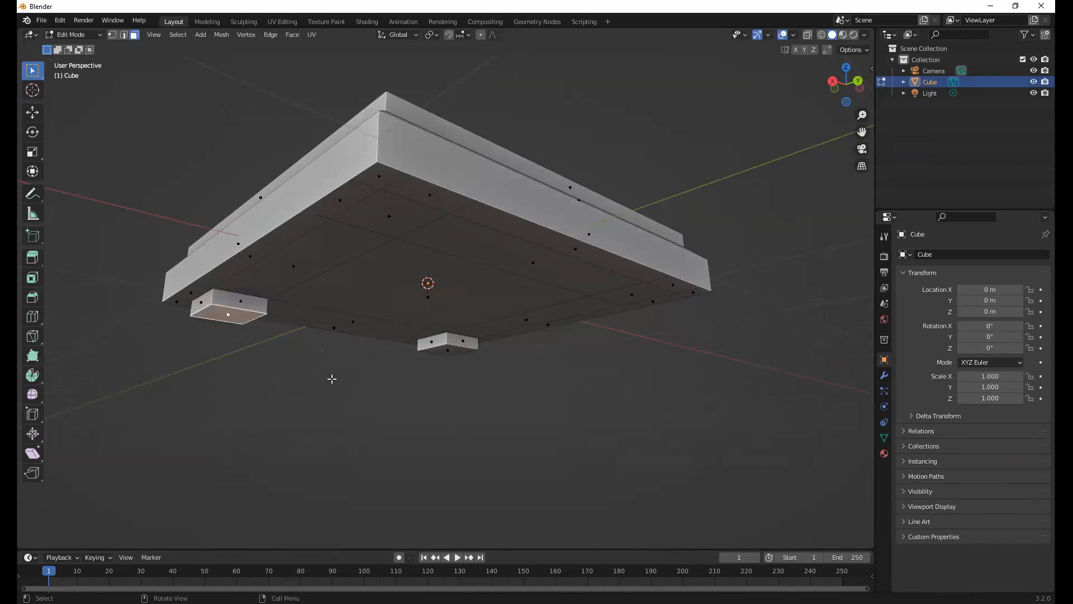
{"action": "left_click", "coordinate": [414, 237]}
{"action": "key", "text": "shift+r"}
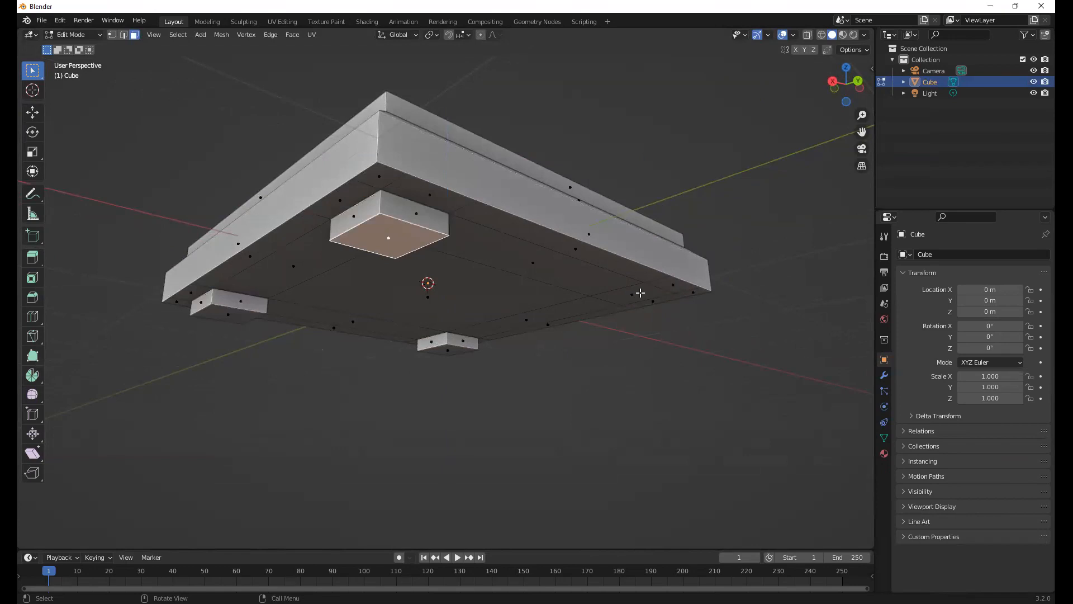
{"action": "left_click", "coordinate": [640, 292]}
{"action": "key", "text": "shift+r"}
{"action": "middle_click_drag", "start_coordinate": [559, 344], "coordinate": [547, 365]}
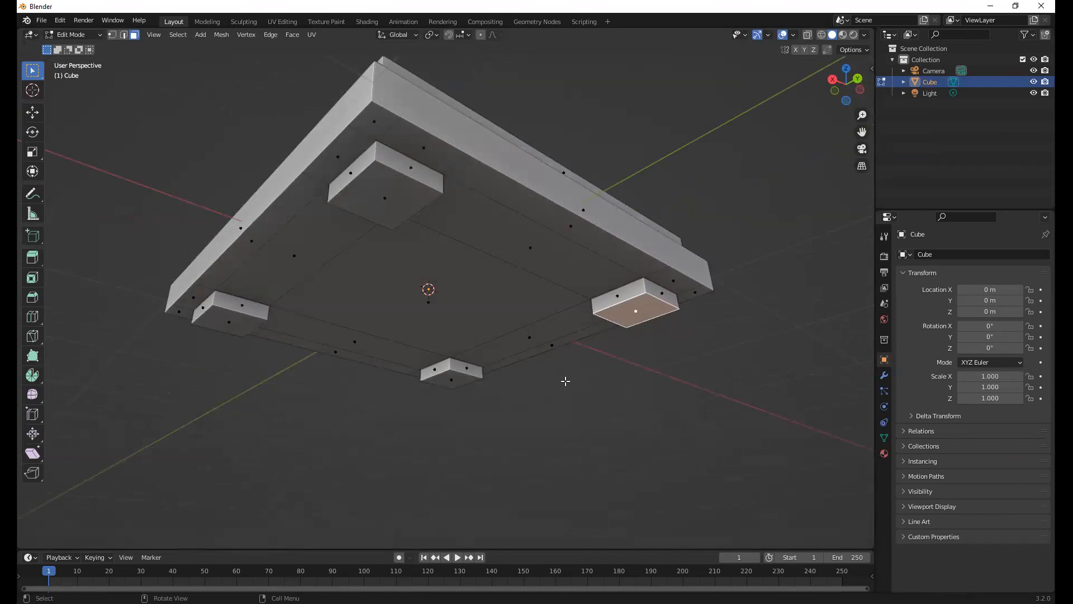
Undo the repeated extrusions, keeping only the first foot at the far corner of the underside
{"action": "key", "text": "ctrl+z"}
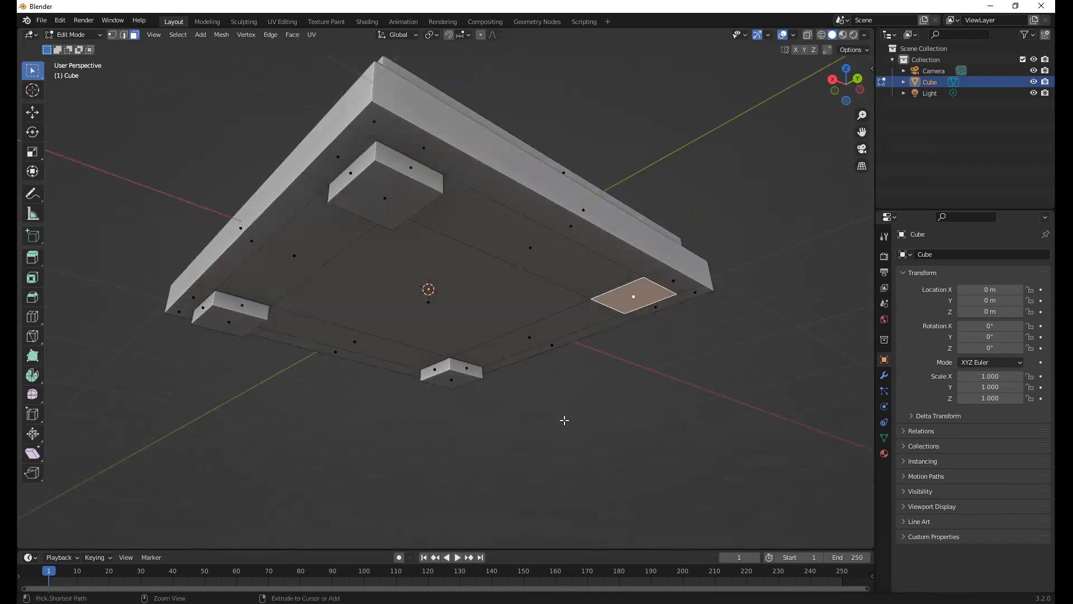
{"action": "key", "text": "ctrl+z"}
{"action": "key", "text": "ctrl+z"}
{"action": "key", "text": "ctrl+z"}
{"action": "key", "text": "ctrl+z"}
{"action": "middle_click_drag", "start_coordinate": [502, 398], "coordinate": [478, 375]}
{"action": "left_click", "coordinate": [448, 393]}
{"action": "middle_click_drag", "start_coordinate": [176, 345], "coordinate": [182, 347]}
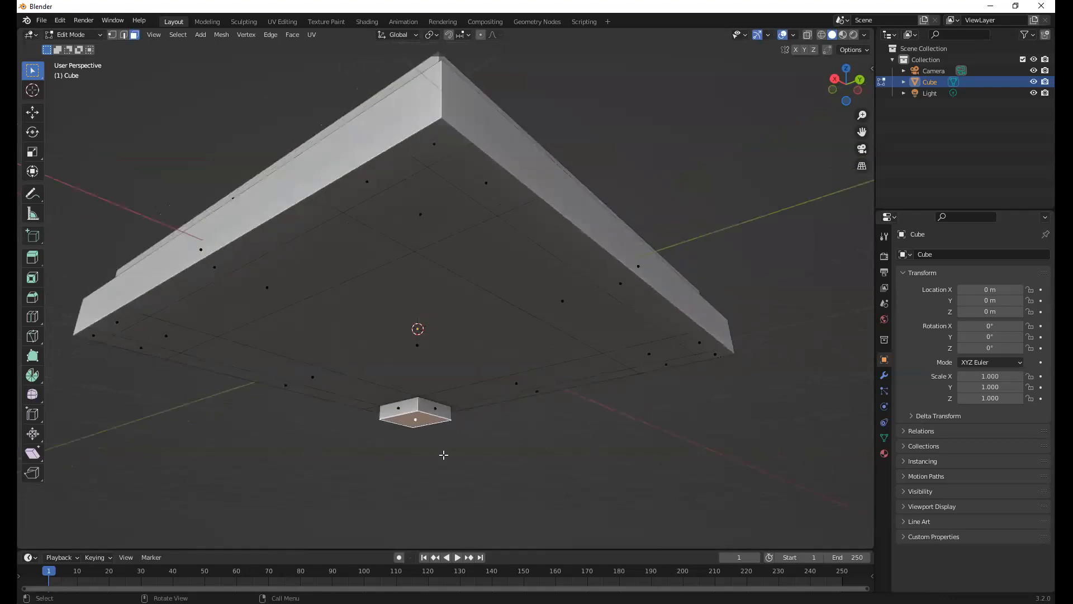
Turn on snapping and set the snap target to Vertex
{"action": "left_click", "coordinate": [450, 35]}
{"action": "left_click", "coordinate": [468, 34]}
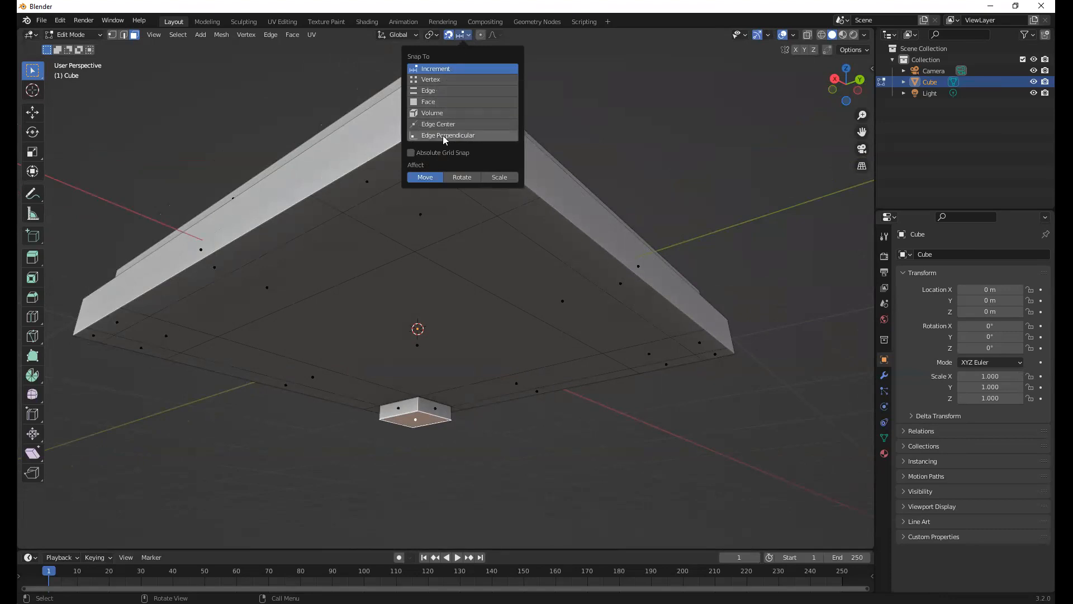
{"action": "left_click", "coordinate": [446, 81]}
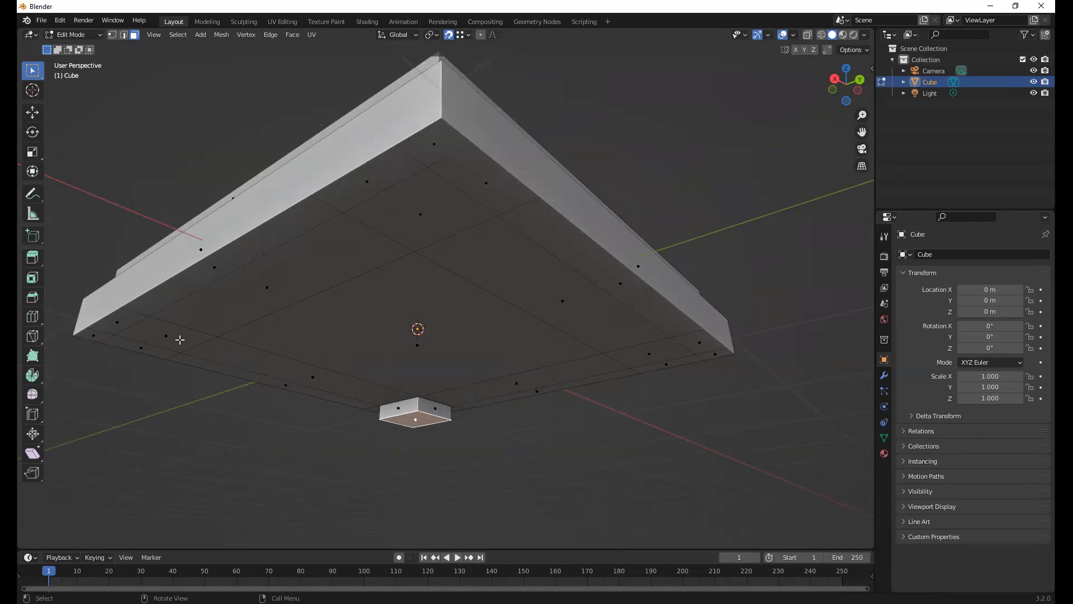
Select the three underside corner squares that have no foot yet
{"action": "left_click", "coordinate": [164, 333]}
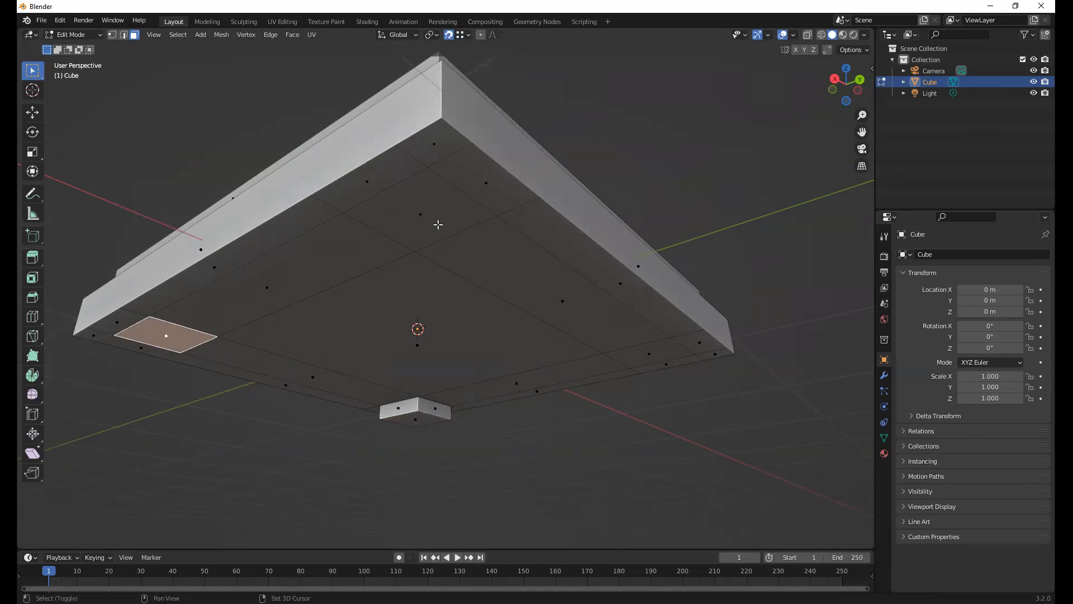
{"action": "left_click", "coordinate": [438, 223], "text": "shift"}
{"action": "left_click", "coordinate": [645, 351], "text": "shift"}
{"action": "middle_click_drag", "start_coordinate": [594, 319], "coordinate": [570, 321]}
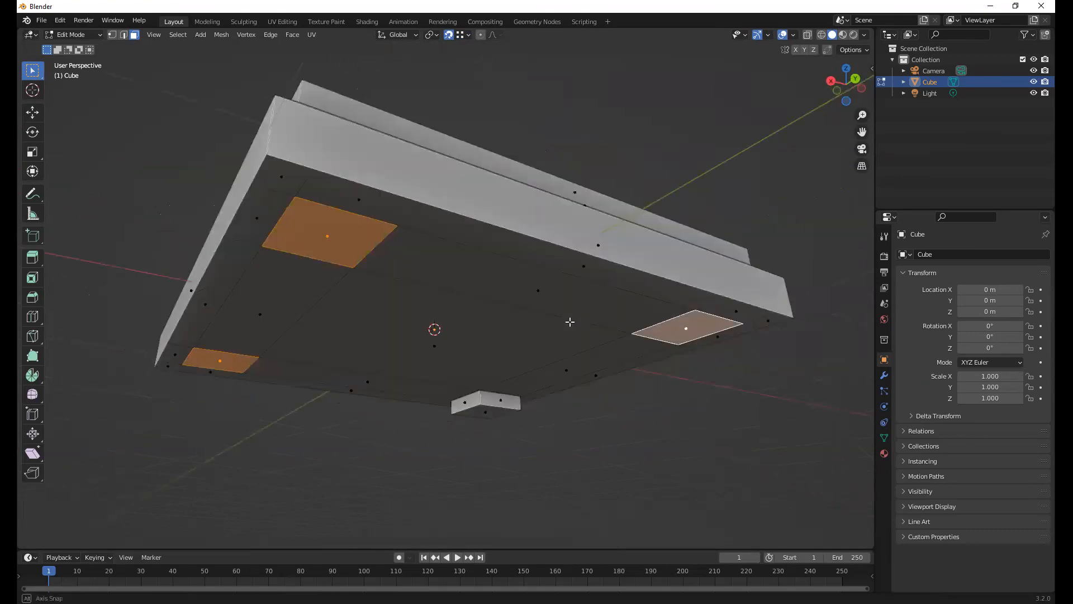
Extrude the three selected squares about 0.08 m, snapping them to a lower vertex of the existing foot
{"action": "key", "text": "e"}
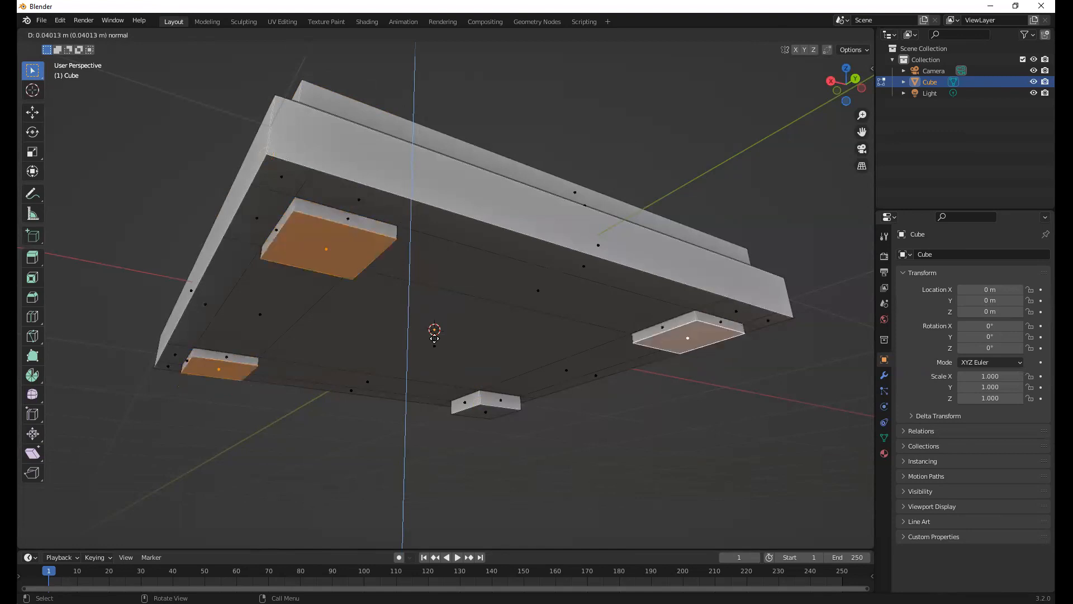
{"action": "left_click", "coordinate": [480, 403]}
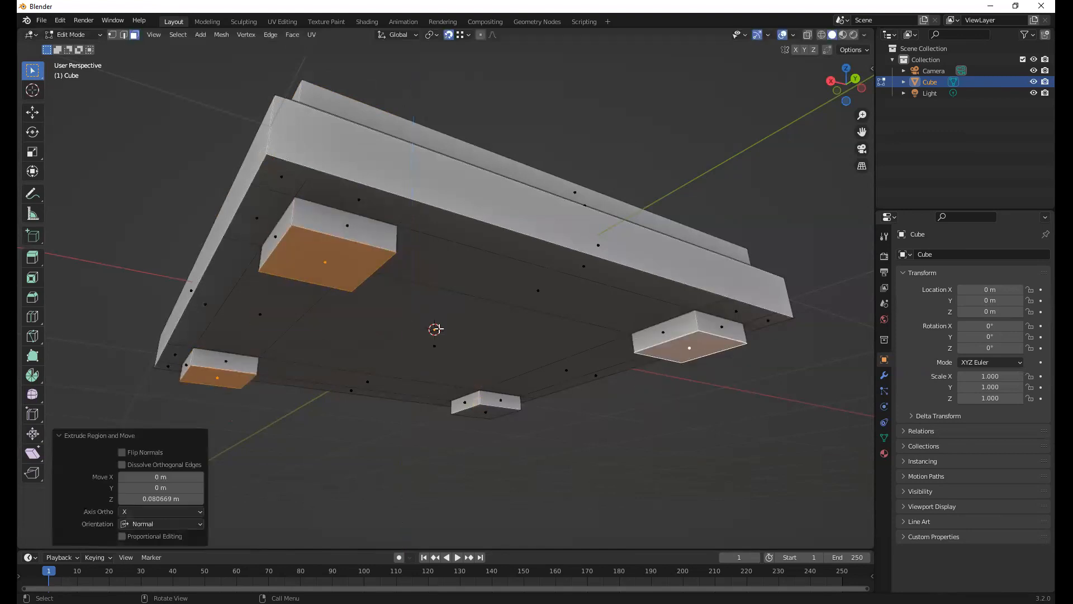
{"action": "middle_click_drag", "start_coordinate": [487, 354], "coordinate": [447, 269]}
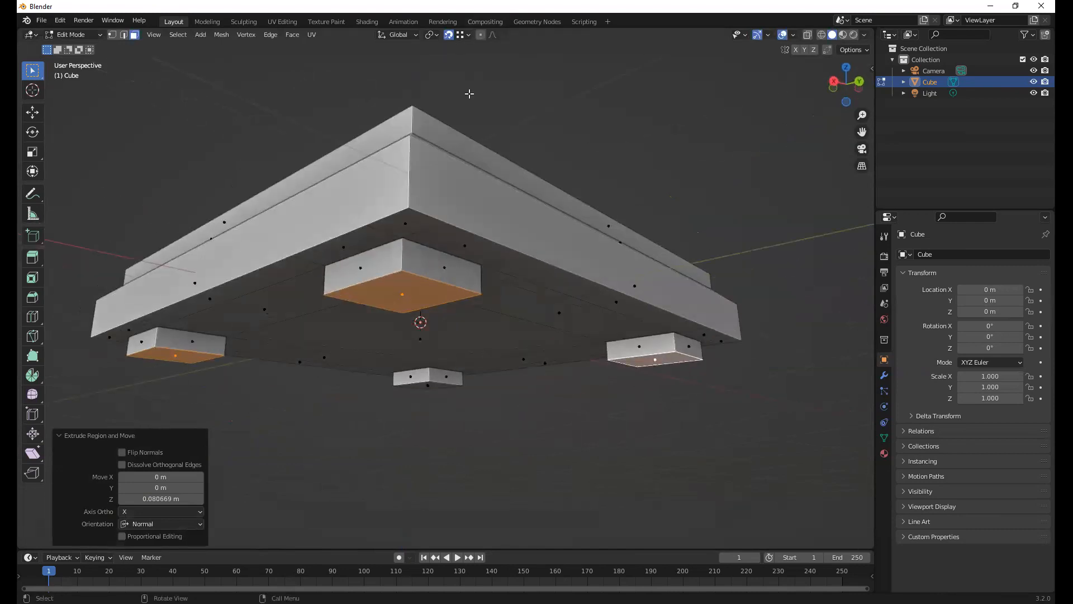
Turn snapping off and undo the extrusion of the three corner squares
{"action": "left_click", "coordinate": [448, 35]}
{"action": "key", "text": "ctrl+z"}
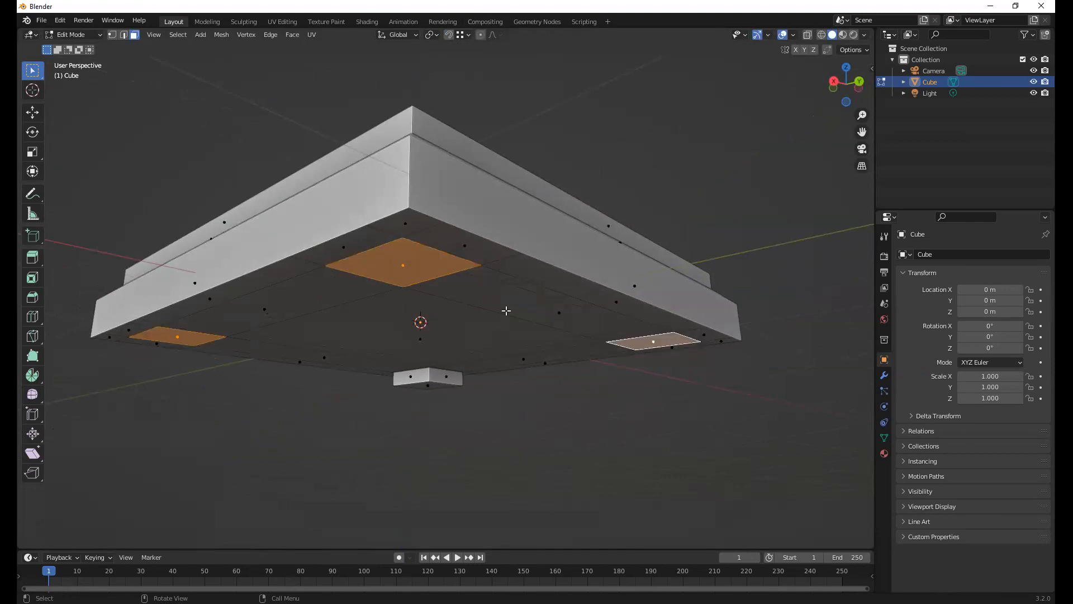
Re-extrude the three squares about 0.08 m with temporary vertex snapping to the existing foot, deselect everything and return to Object Mode
{"action": "key", "text": "e"}
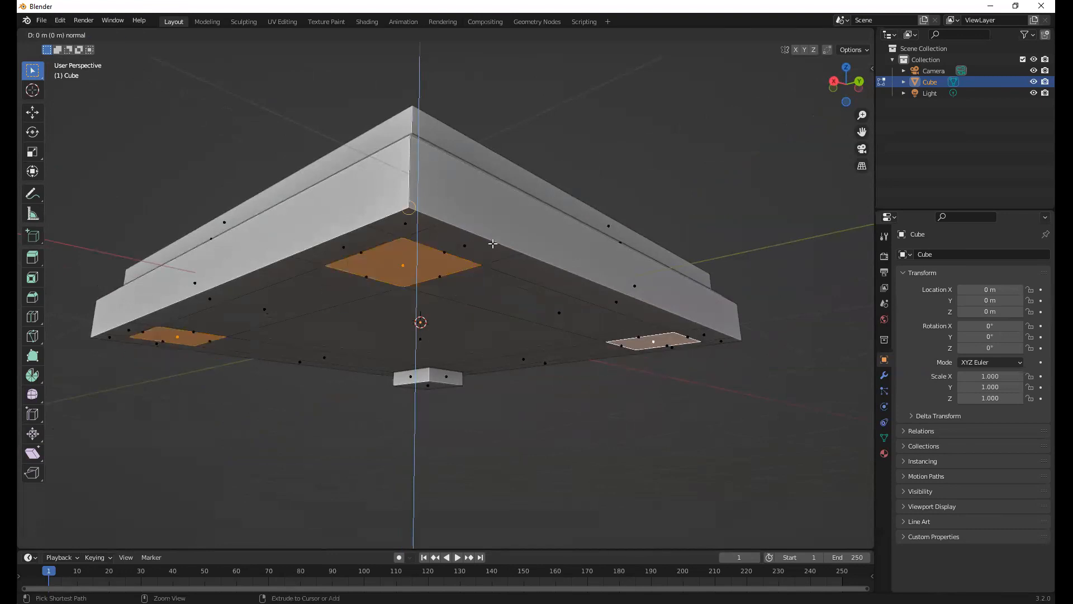
{"action": "left_click", "coordinate": [434, 375]}
{"action": "key", "text": "alt+a"}
{"action": "mouse_move", "coordinate": [513, 315]}
{"action": "middle_mouse_down"}
{"action": "mouse_move", "coordinate": [524, 320]}
{"action": "mouse_move", "coordinate": [516, 327]}
{"action": "middle_mouse_up"}
{"action": "key", "text": "Tab"}
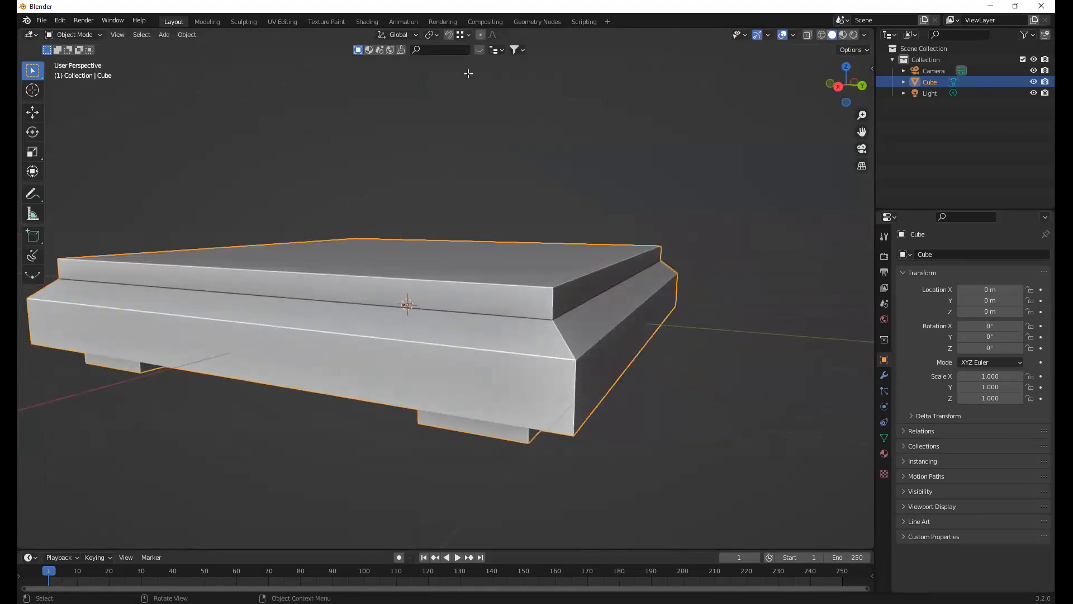
Review the available snap targets and the snapping toggle
{"action": "left_click", "coordinate": [466, 34]}
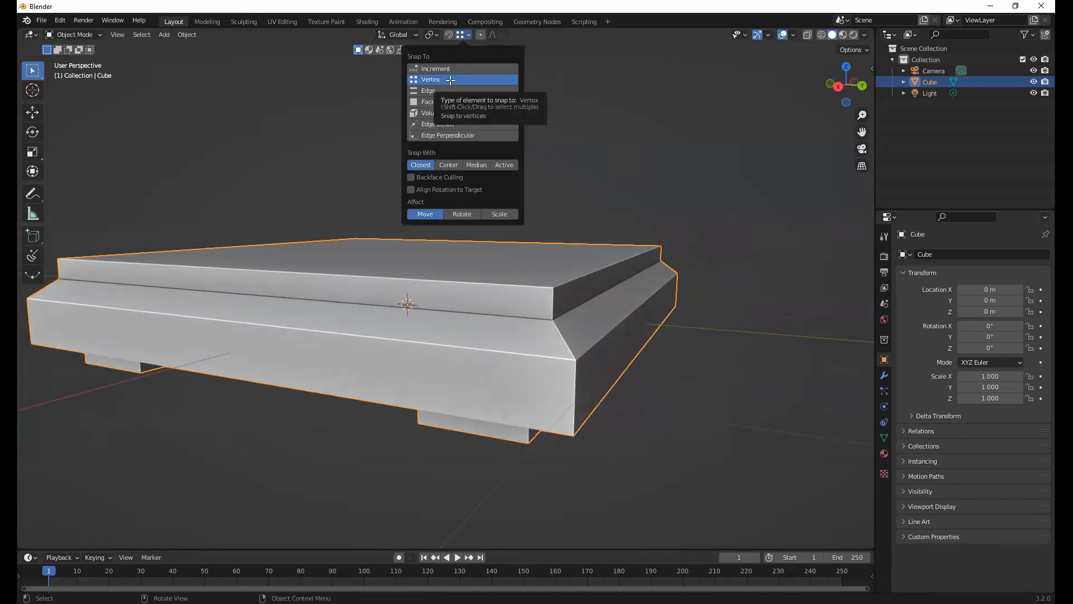
{"action": "left_click", "coordinate": [447, 39]}
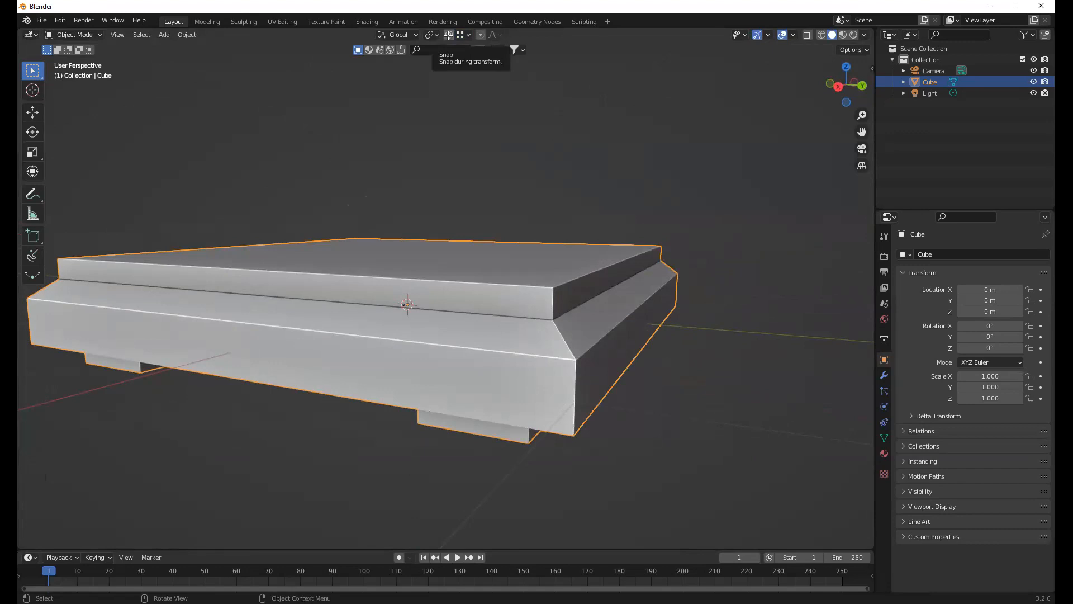
{"action": "middle_click_drag", "start_coordinate": [550, 290], "coordinate": [546, 292]}
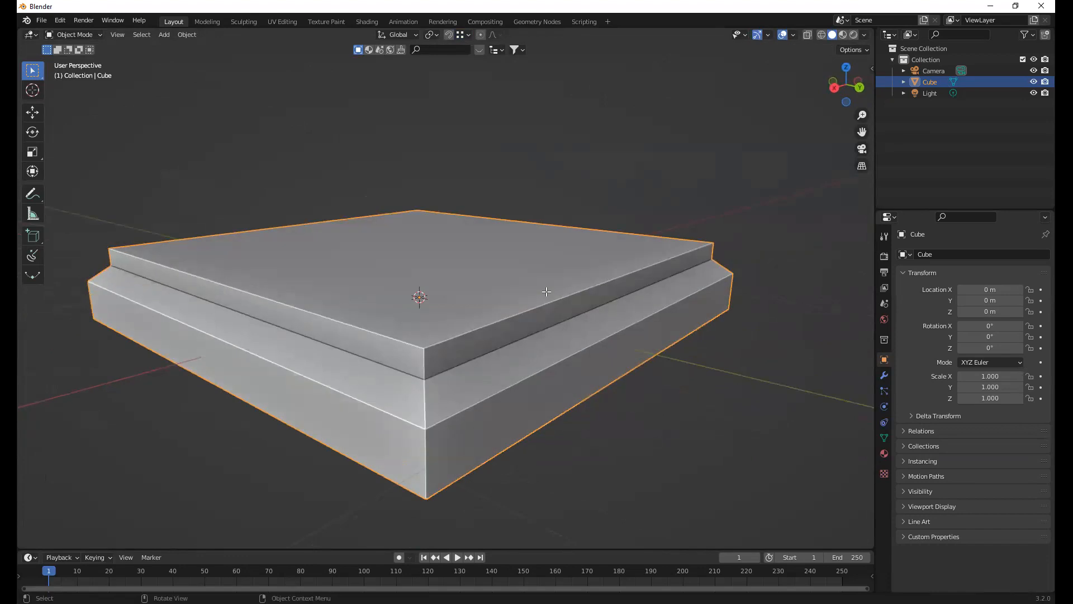
Put the board back into Edit Mode and inspect the grid on its top face
{"action": "key", "text": "Tab"}
{"action": "middle_click_drag", "start_coordinate": [619, 357], "coordinate": [636, 342]}
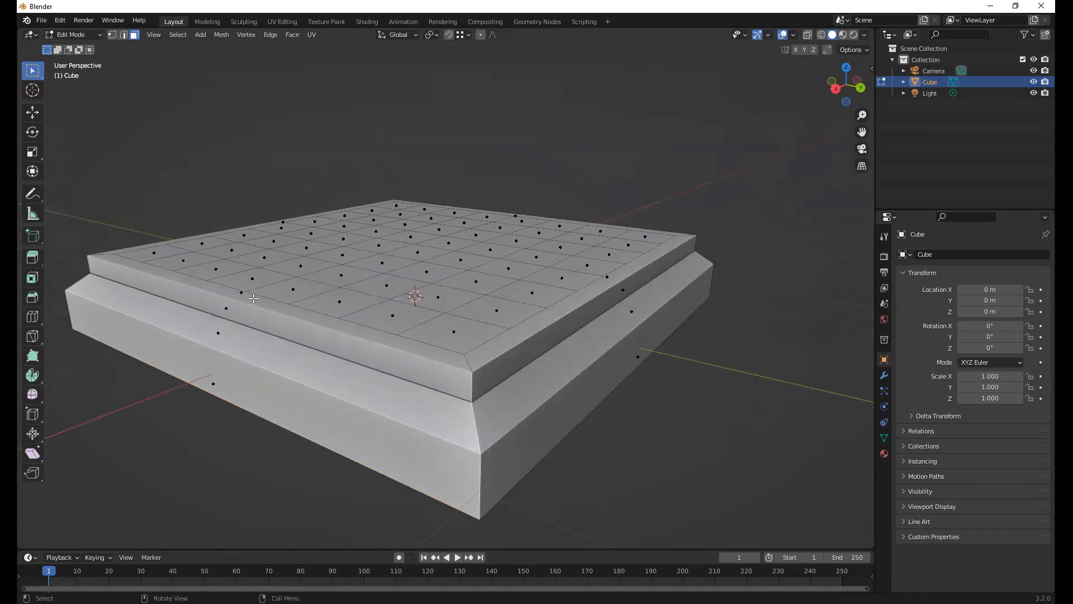
{"action": "middle_click_drag", "start_coordinate": [533, 179], "coordinate": [490, 231]}
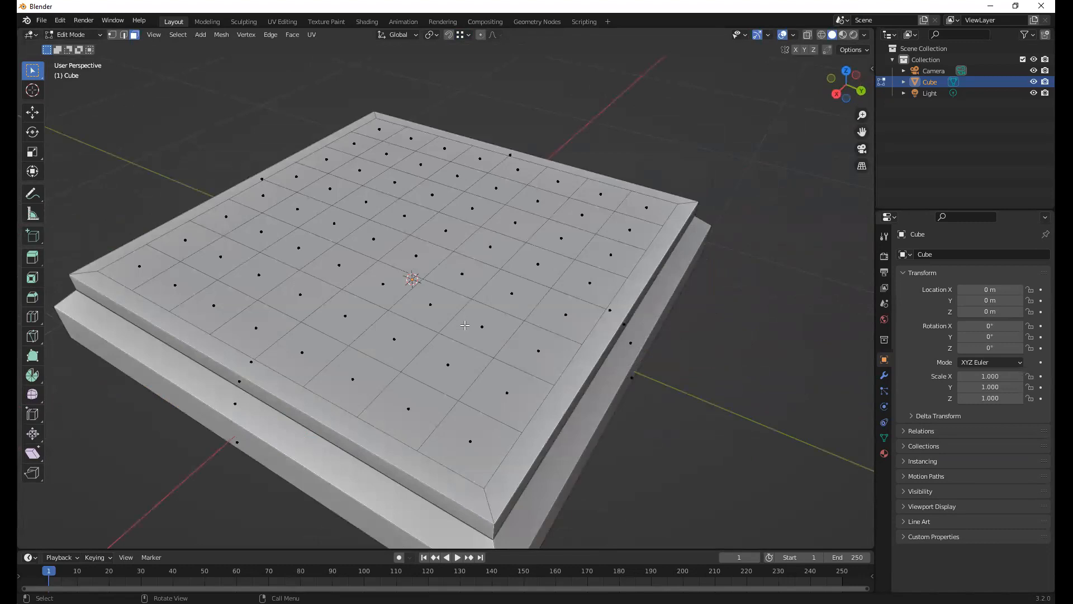
{"action": "middle_click_drag", "start_coordinate": [465, 325], "coordinate": [607, 267]}
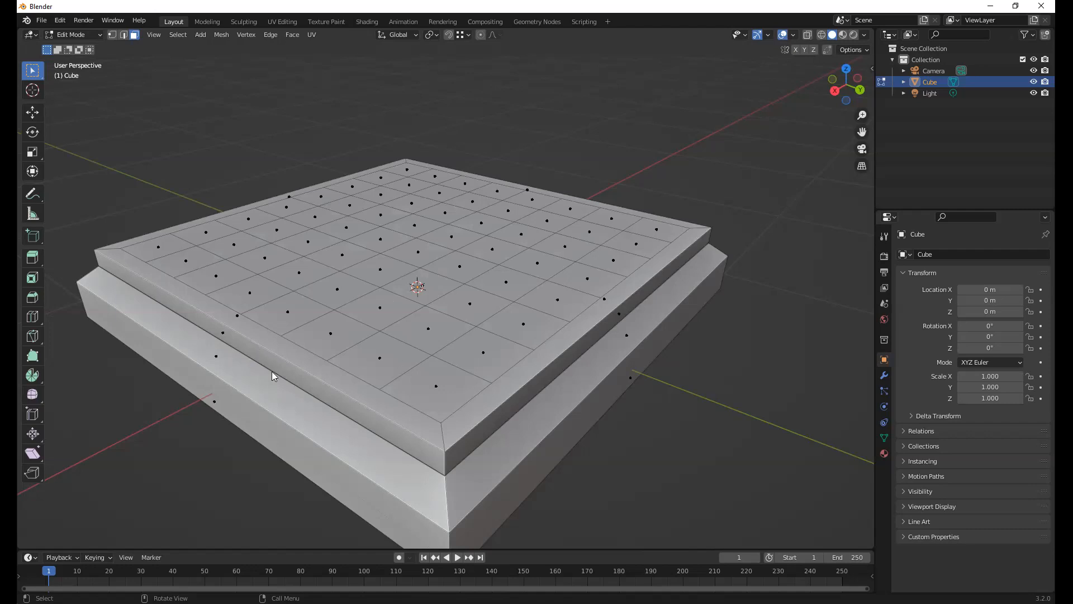
Hide the viewport overlays, show them again and look at the overlay options
{"action": "left_click", "coordinate": [783, 36]}
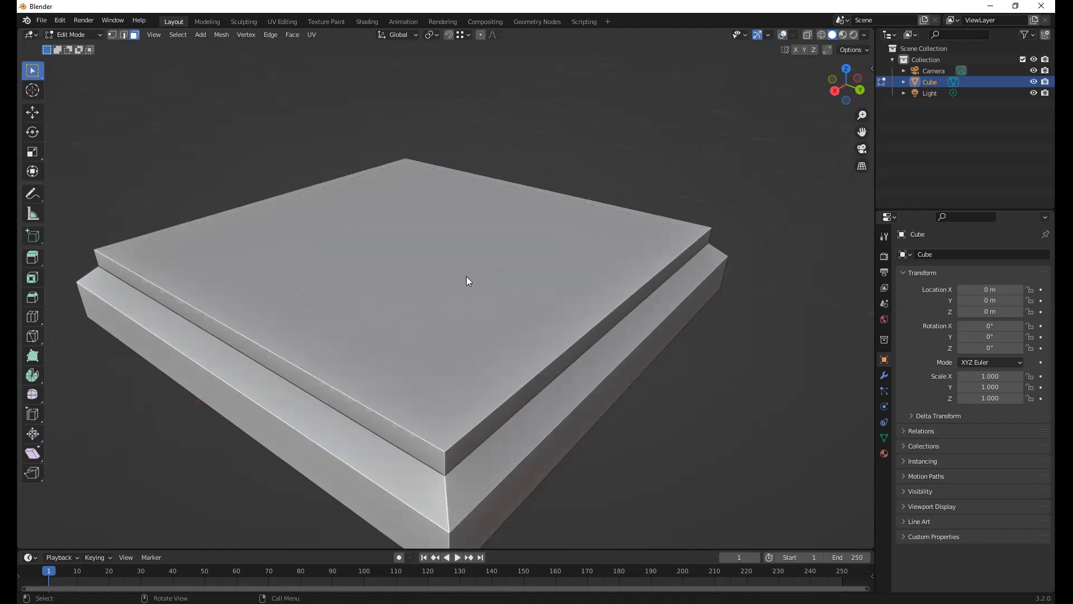
{"action": "left_click", "coordinate": [782, 35]}
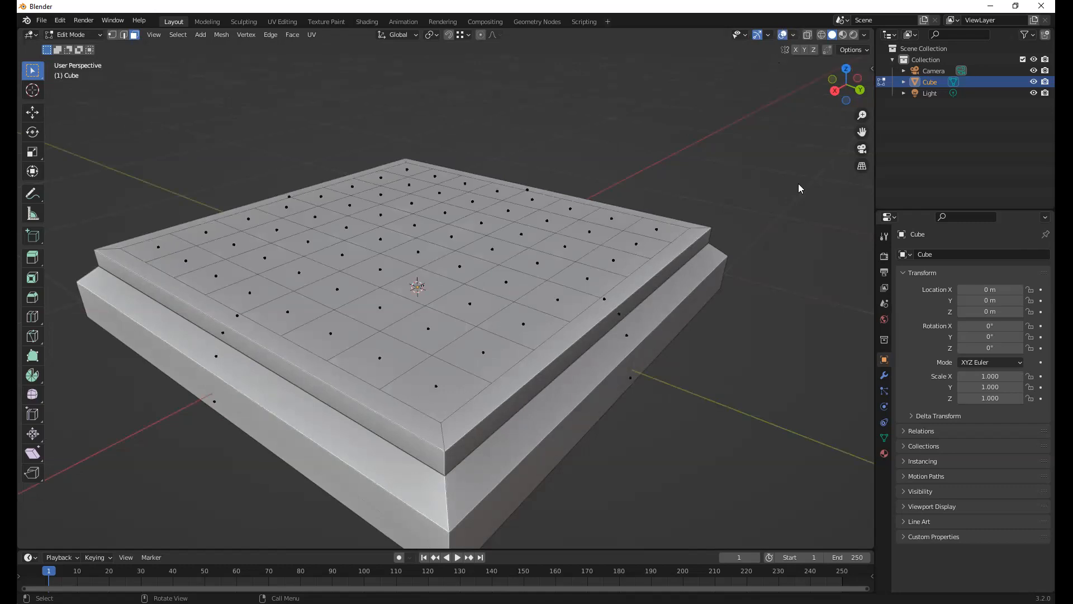
{"action": "left_click", "coordinate": [793, 35]}
{"action": "left_click", "coordinate": [793, 34]}
{"action": "left_click", "coordinate": [793, 34]}
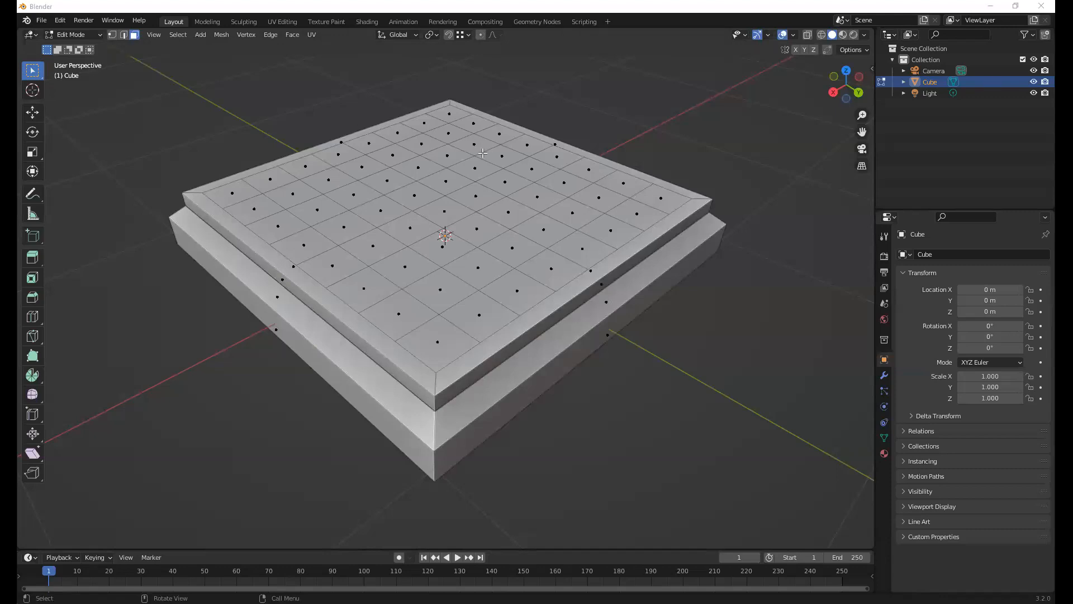
Inspect the board from another angle, view it briefly in Object Mode and return to Edit Mode
{"action": "middle_click_drag", "start_coordinate": [483, 153], "coordinate": [510, 247]}
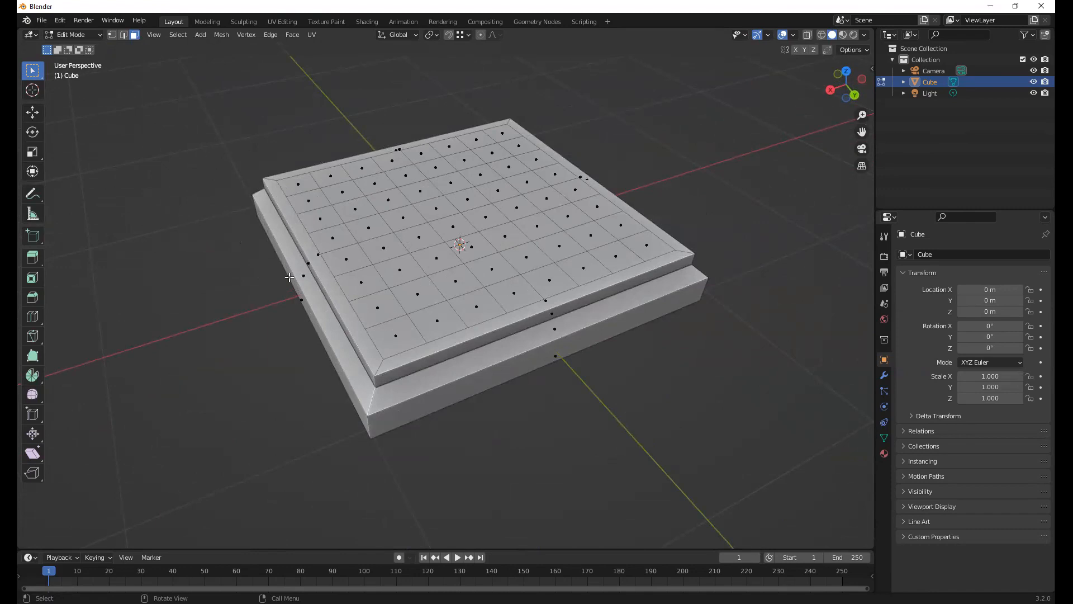
{"action": "middle_click_drag", "start_coordinate": [343, 282], "coordinate": [471, 265], "text": "shift"}
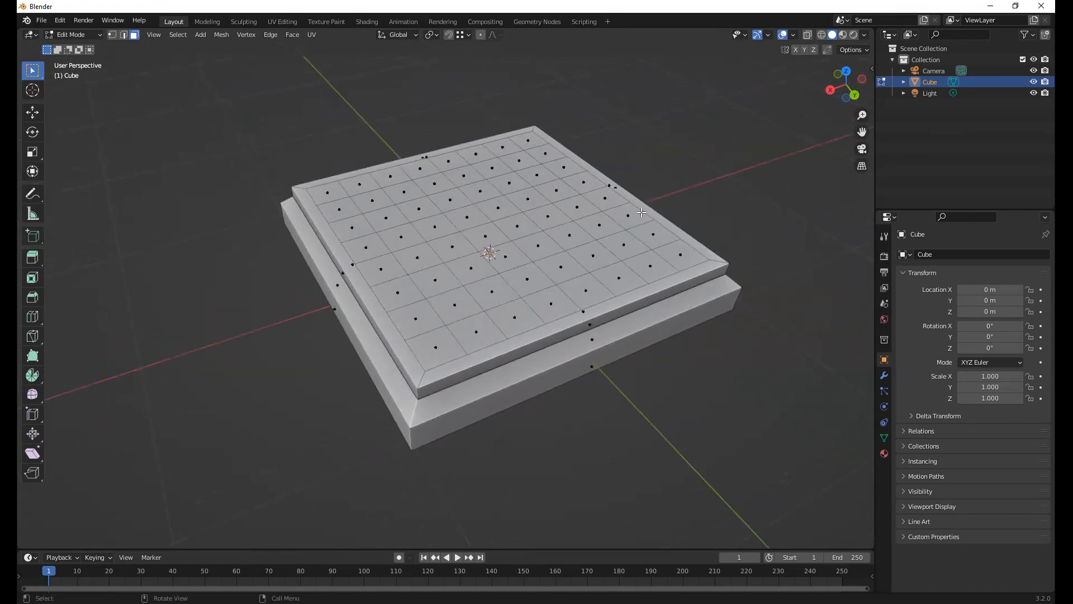
{"action": "key", "text": "Tab"}
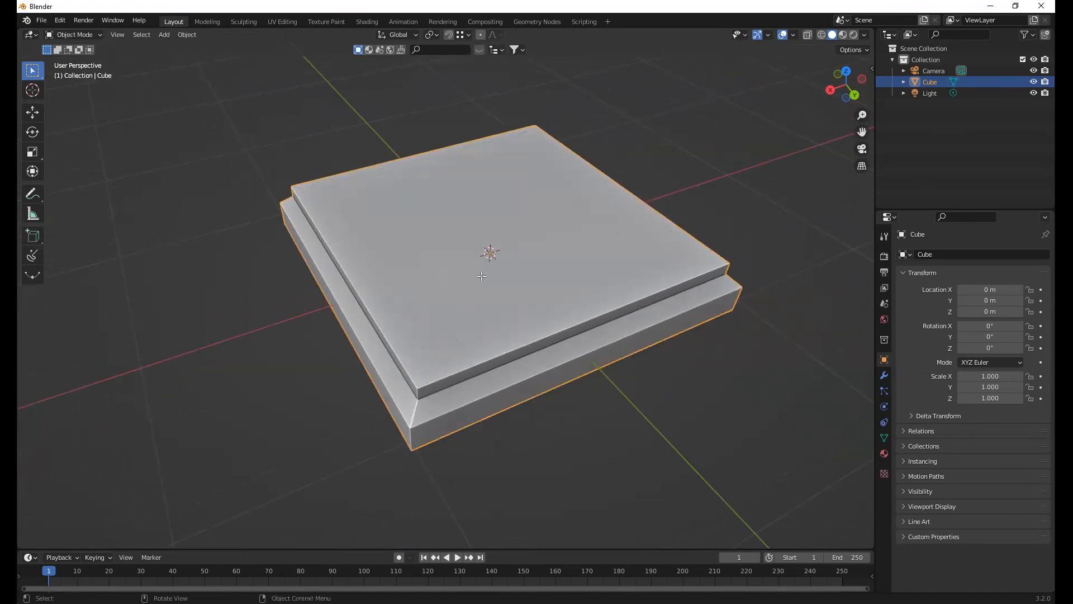
{"action": "key", "text": "Tab"}
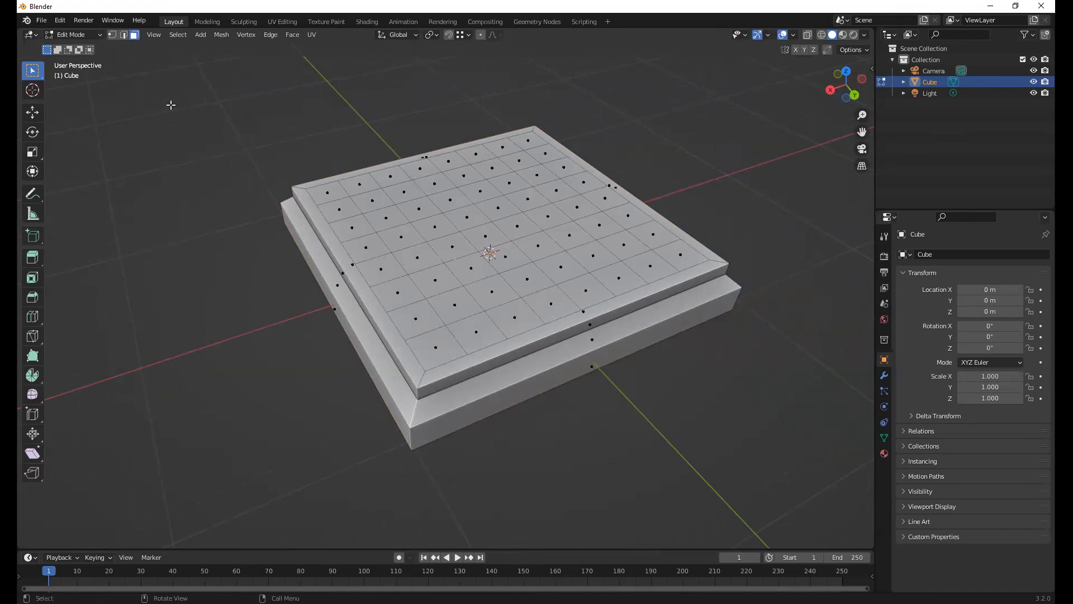
Select all faces of the board mesh and bring up the available UV unwrapping operations
{"action": "key", "text": "a"}
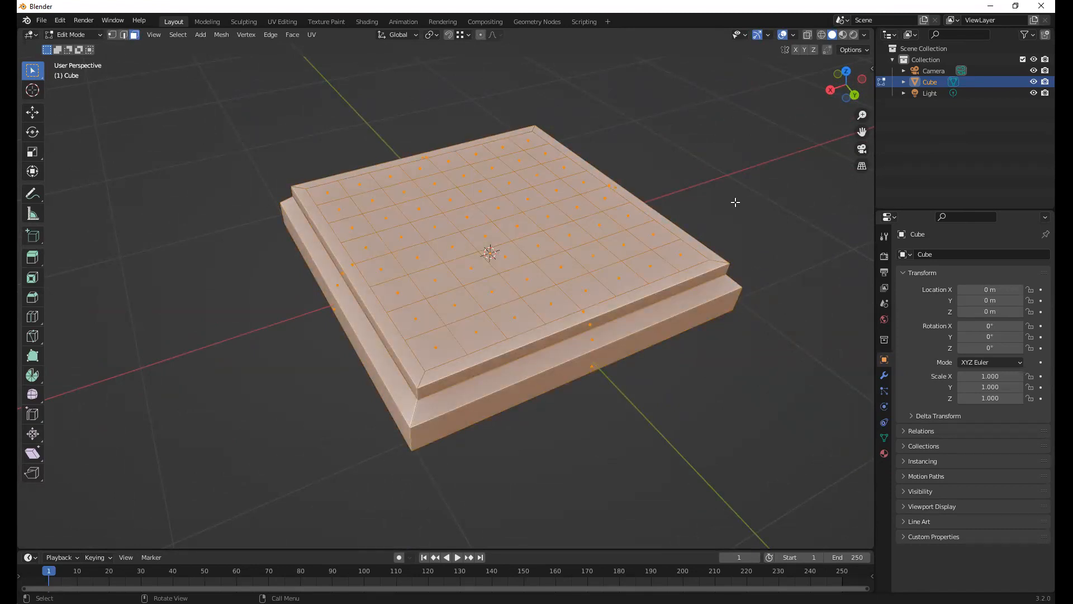
{"action": "key", "text": "alt+a"}
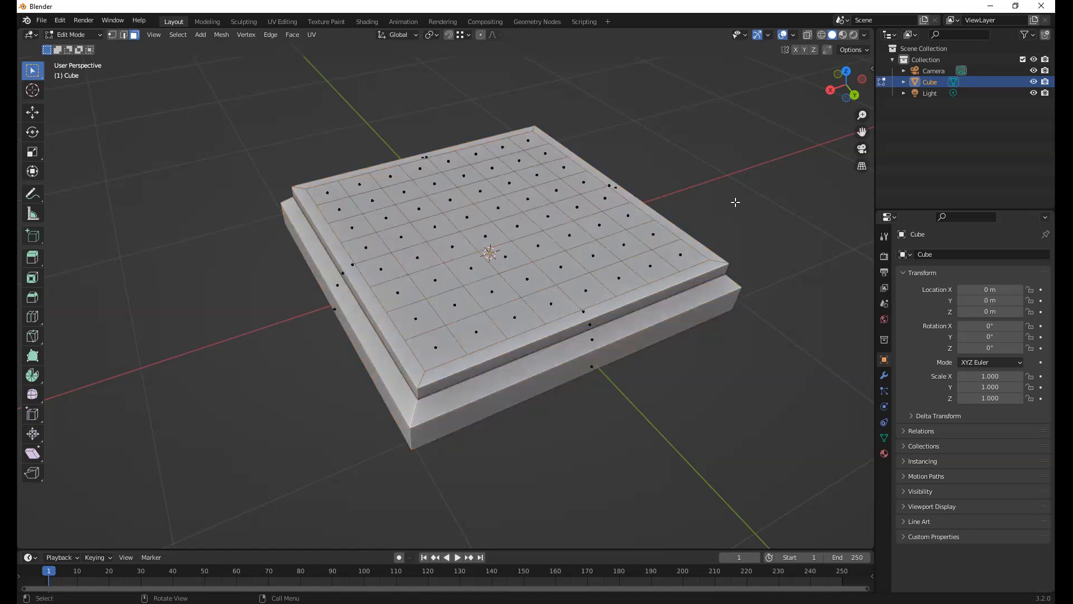
{"action": "key", "text": "a"}
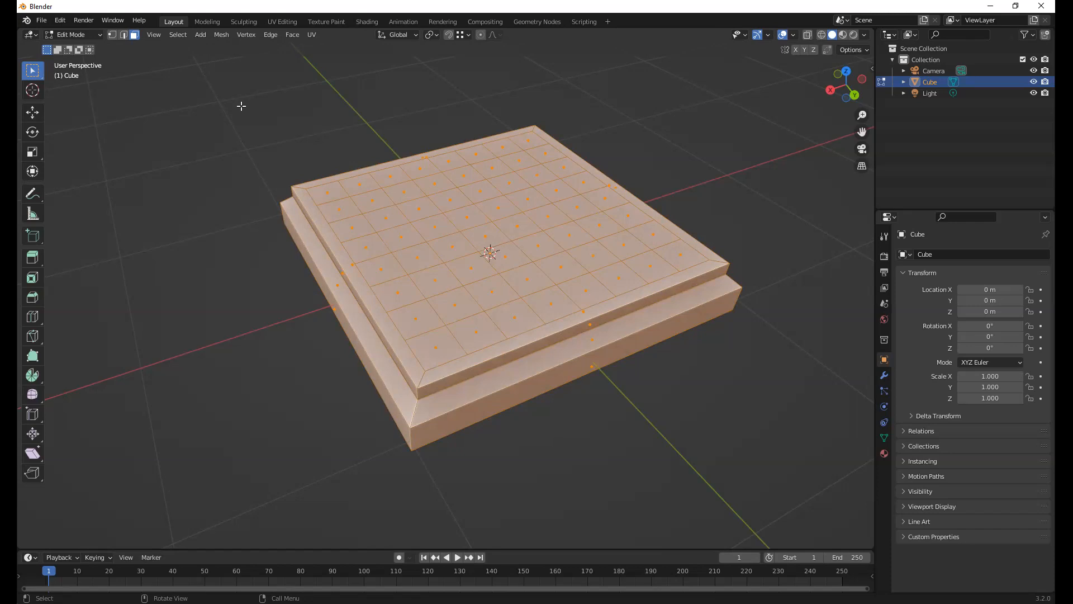
{"action": "left_click", "coordinate": [311, 34]}
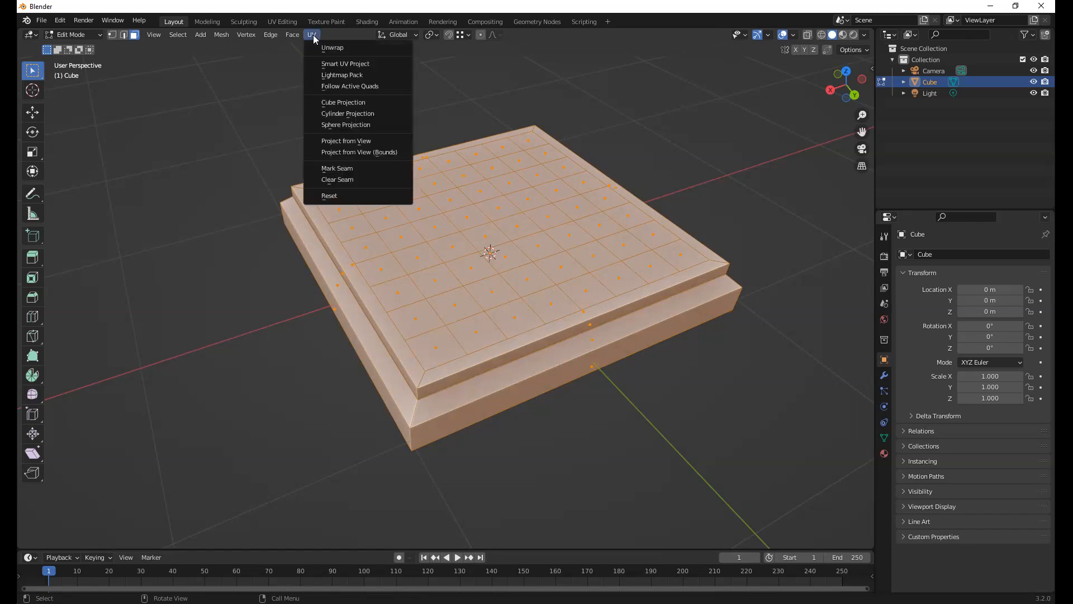
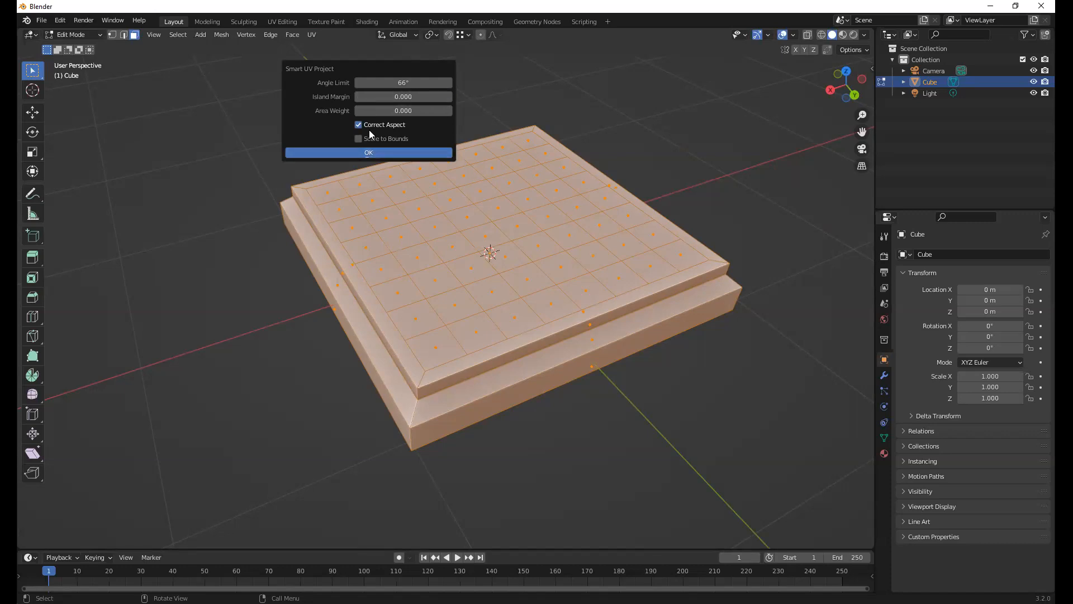
Unwrap the board with Smart UV Project at a 66° angle limit and view the resulting layout in the UV Editing workspace
{"action": "left_click", "coordinate": [386, 151]}
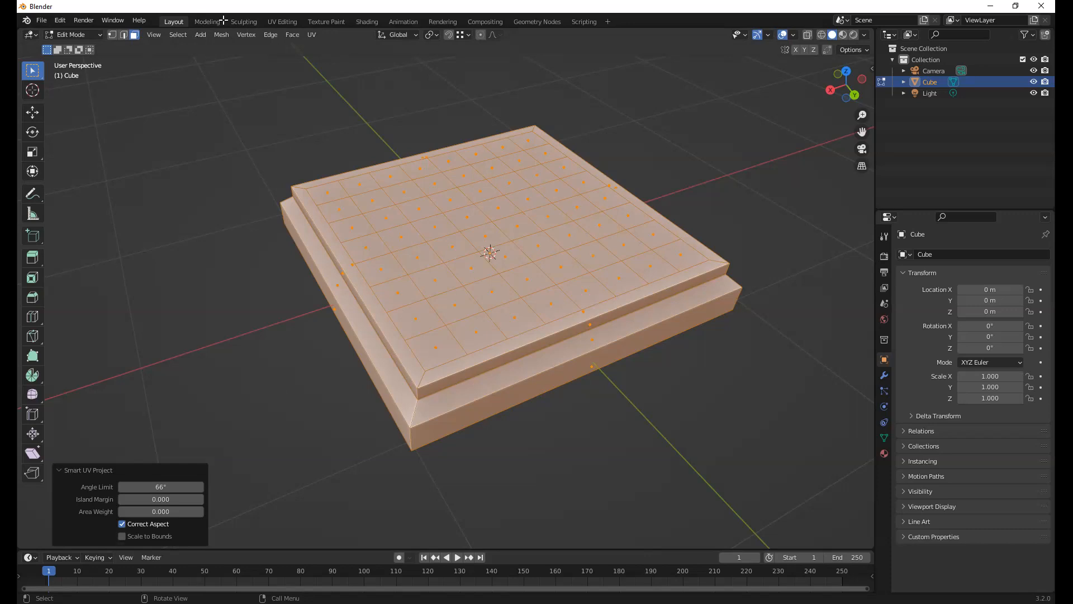
{"action": "left_click", "coordinate": [284, 22]}
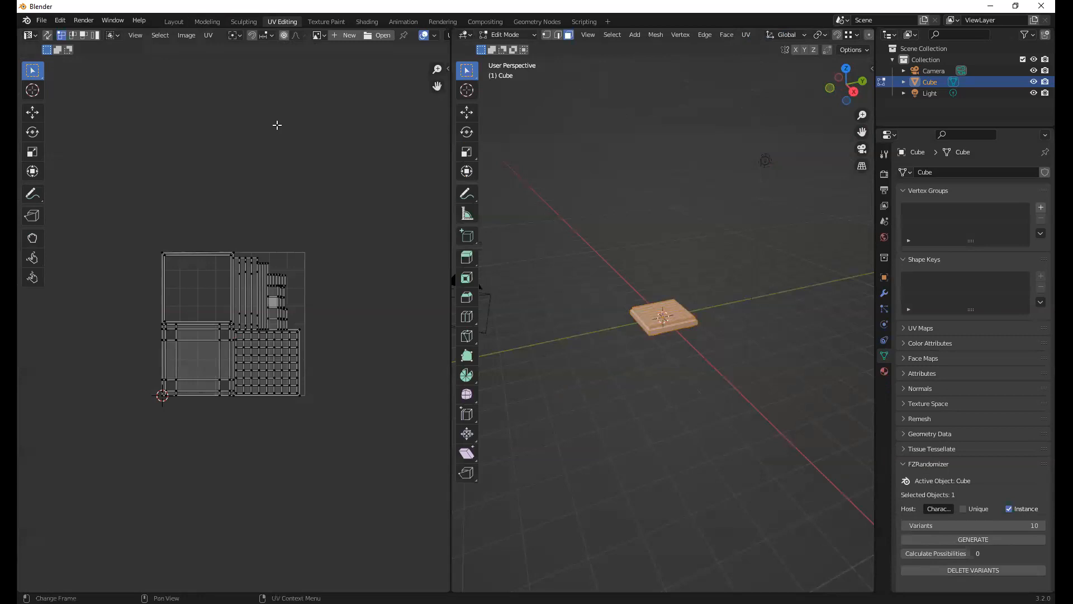
{"action": "scroll", "coordinate": [201, 258], "scroll_direction": "up", "scroll_amount": 4}
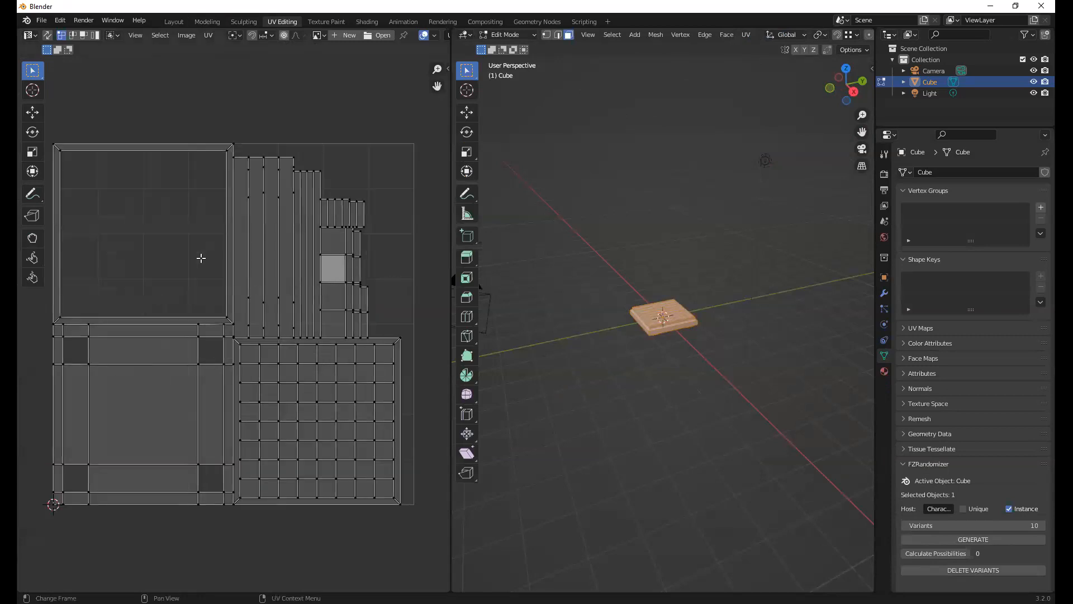
Select single faces of the top grid to examine their matching UVs, and select the whole mesh again
{"action": "key", "text": "alt+a"}
{"action": "middle_click_drag", "start_coordinate": [674, 319], "coordinate": [685, 280]}
{"action": "scroll", "coordinate": [685, 280], "scroll_direction": "up", "scroll_amount": 4}
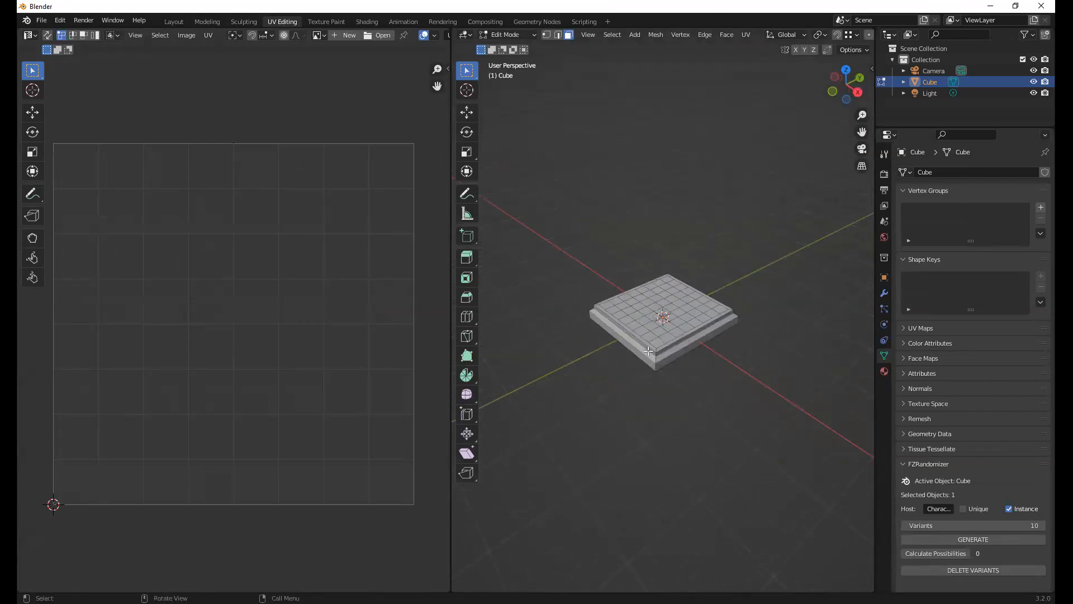
{"action": "left_click", "coordinate": [634, 318]}
{"action": "left_click", "coordinate": [667, 293]}
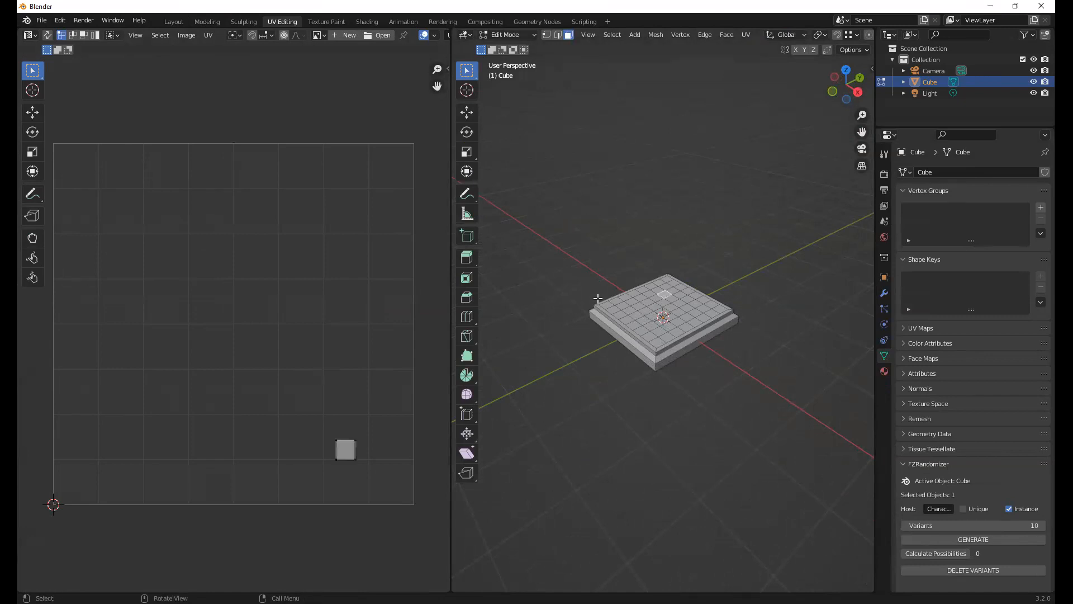
{"action": "left_click", "coordinate": [685, 327]}
{"action": "left_click_drag", "start_coordinate": [551, 236], "coordinate": [625, 303]}
{"action": "left_click", "coordinate": [723, 396]}
{"action": "middle_click_drag", "start_coordinate": [626, 303], "coordinate": [570, 254]}
{"action": "left_click", "coordinate": [571, 254]}
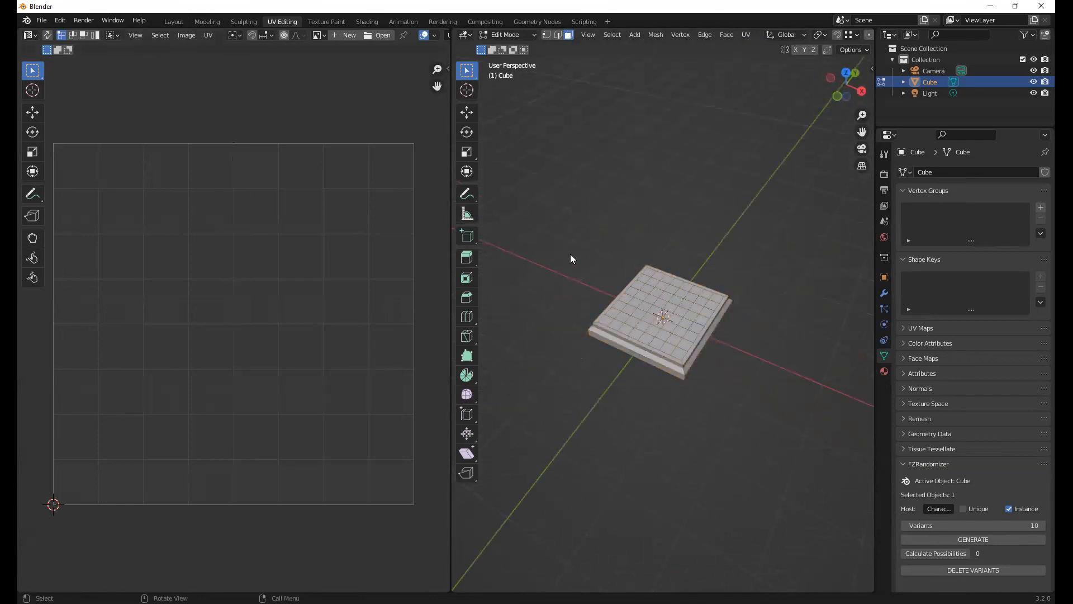
{"action": "key", "text": "a"}
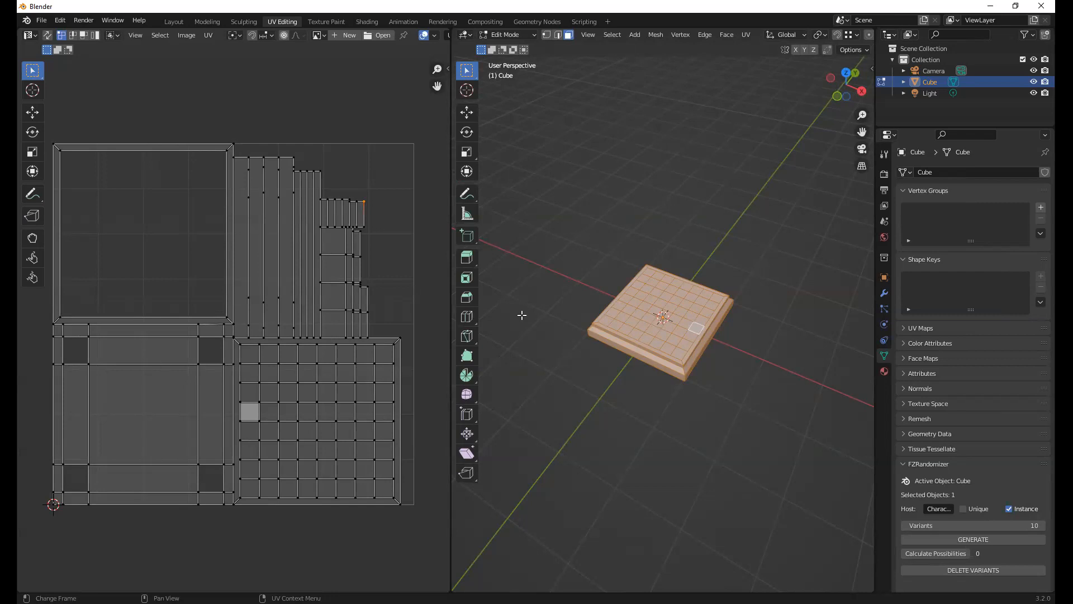
Select only a corner square of the top grid and try moving its UV face across the layout
{"action": "key", "text": "alt+a"}
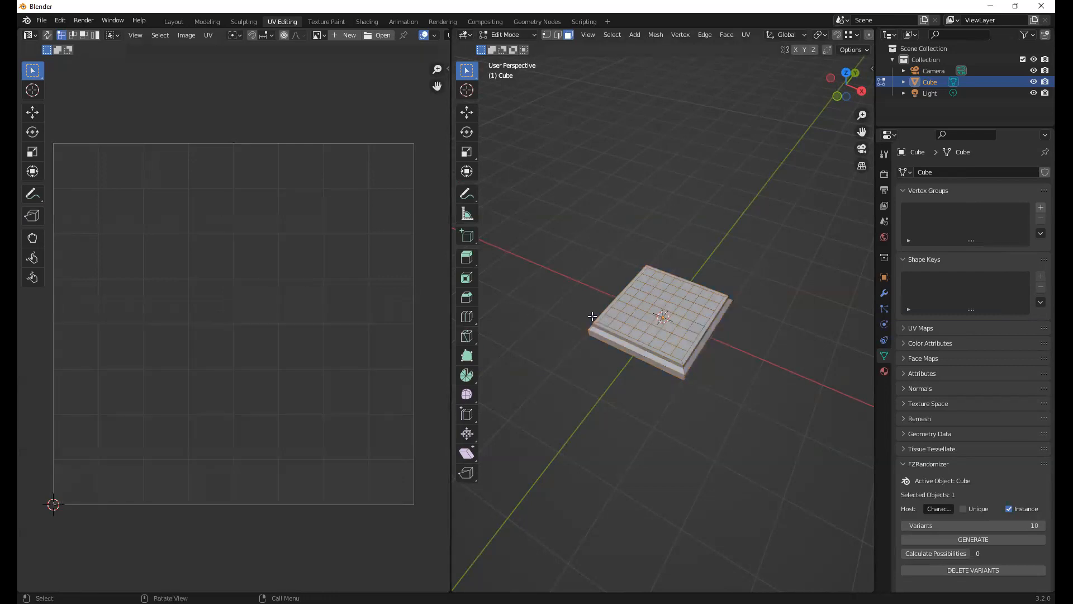
{"action": "left_click", "coordinate": [595, 318]}
{"action": "left_click_drag", "start_coordinate": [402, 370], "coordinate": [360, 329]}
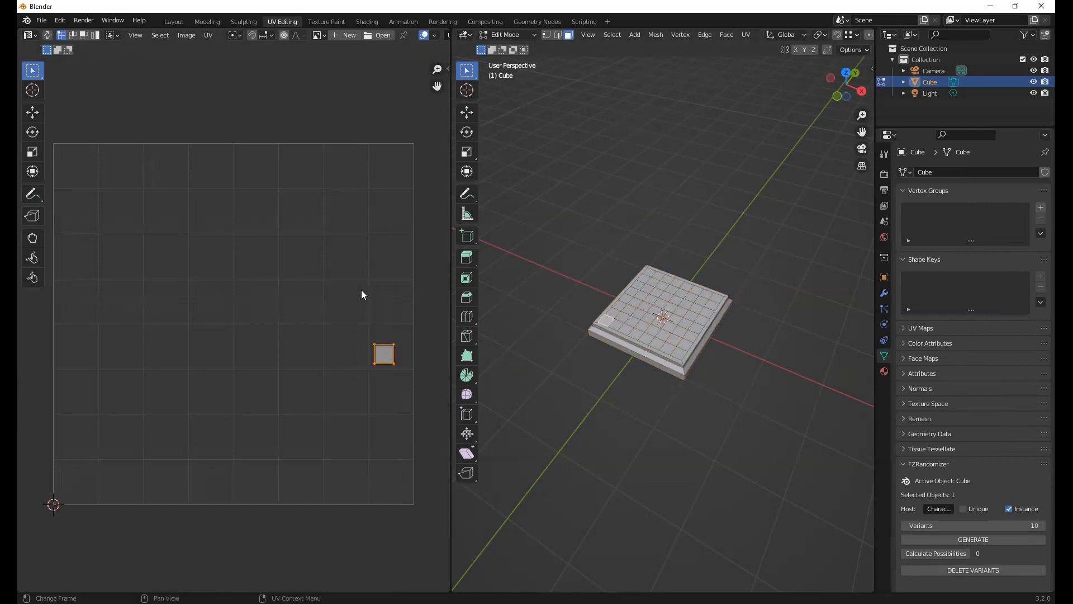
{"action": "key", "text": "g"}
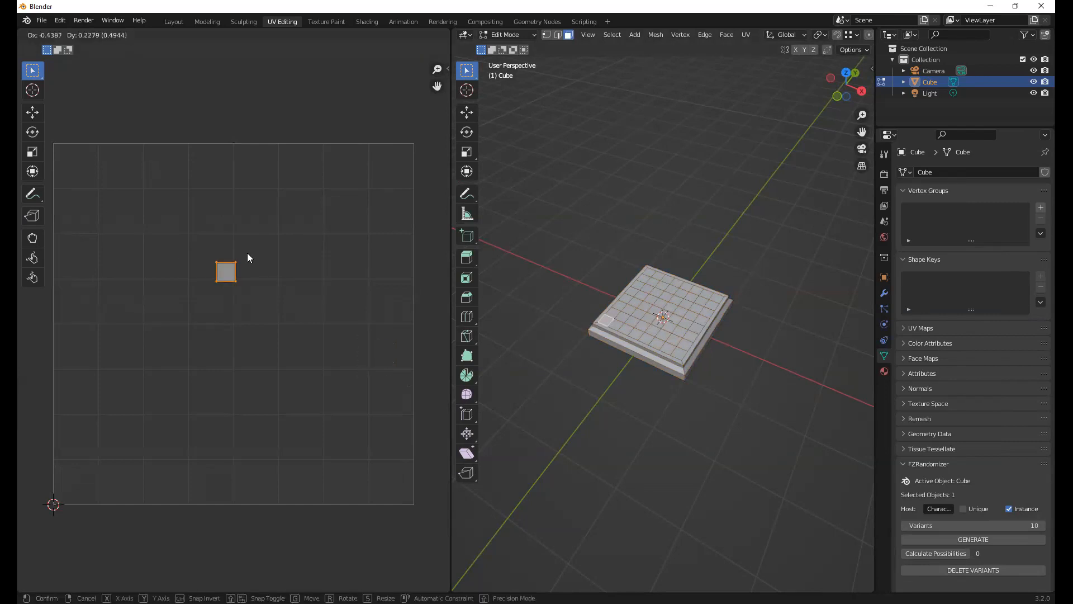
{"action": "right_click", "coordinate": [253, 252]}
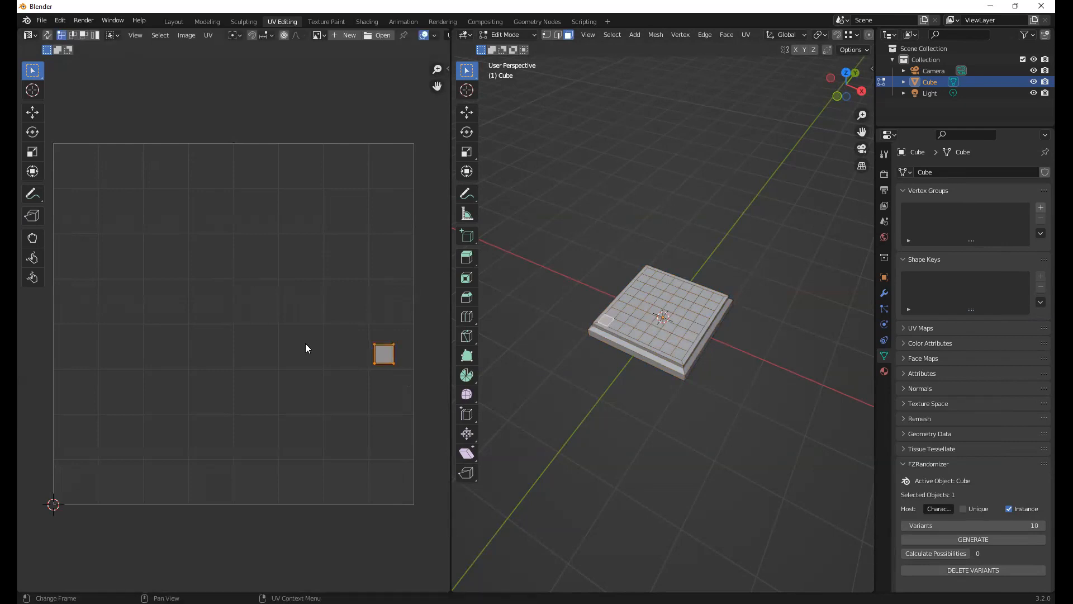
Show the board's complete UV layout again and clear the face selection
{"action": "left_click", "coordinate": [695, 362]}
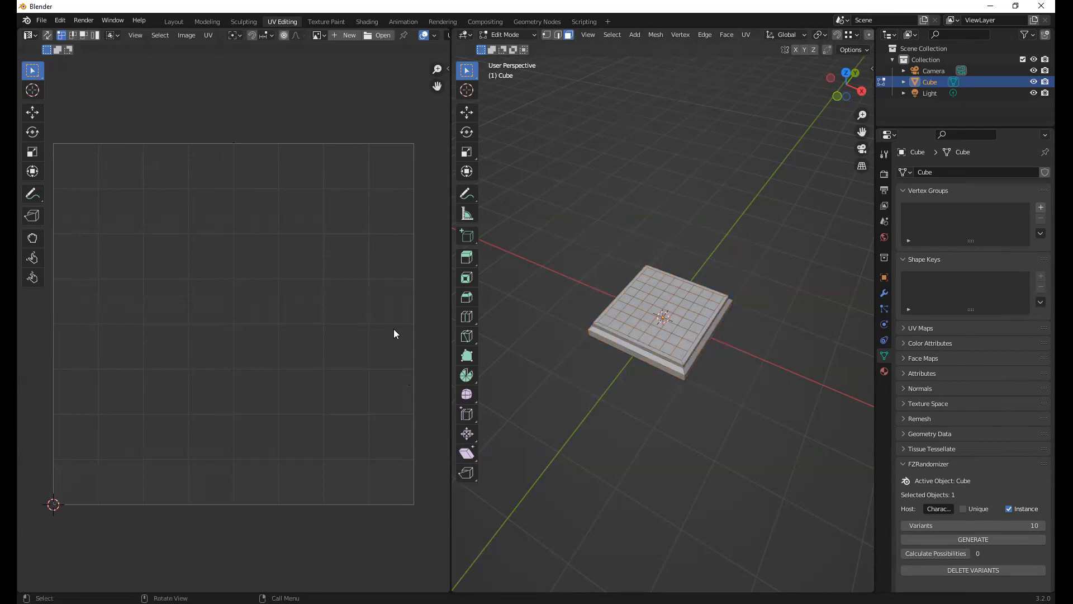
{"action": "key", "text": "a"}
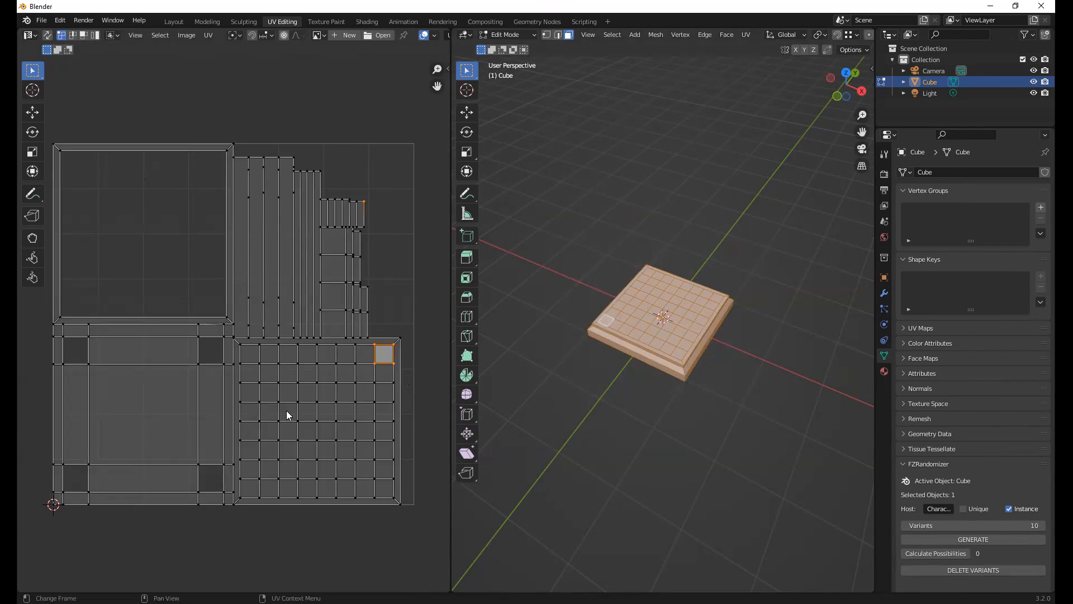
{"action": "left_click", "coordinate": [535, 267]}
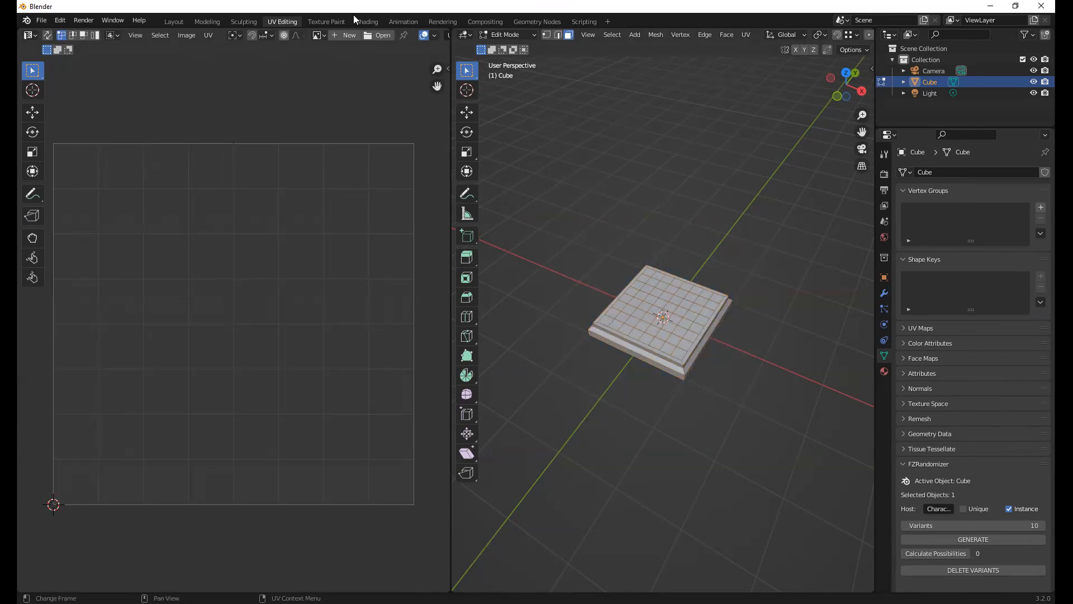
Examine the board in the Texture Paint workspace and return to UV Editing
{"action": "left_click", "coordinate": [322, 22]}
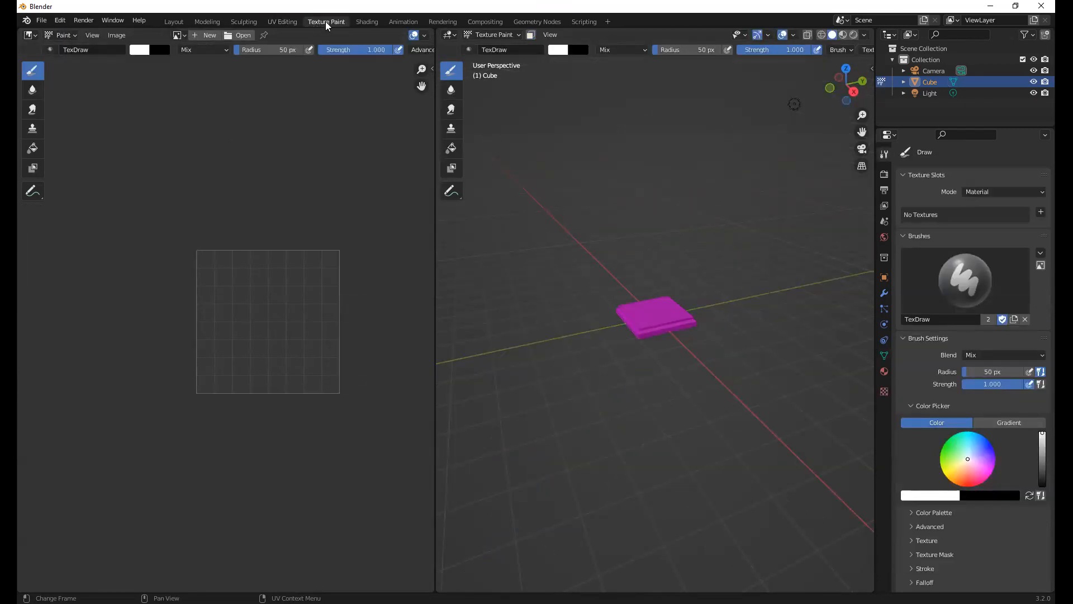
{"action": "middle_click_drag", "start_coordinate": [519, 165], "coordinate": [565, 207]}
{"action": "scroll", "coordinate": [575, 219], "scroll_direction": "up", "scroll_amount": 3}
{"action": "middle_click_drag", "start_coordinate": [663, 277], "coordinate": [653, 285]}
{"action": "scroll", "coordinate": [652, 285], "scroll_direction": "up", "scroll_amount": 1}
{"action": "left_click", "coordinate": [280, 23]}
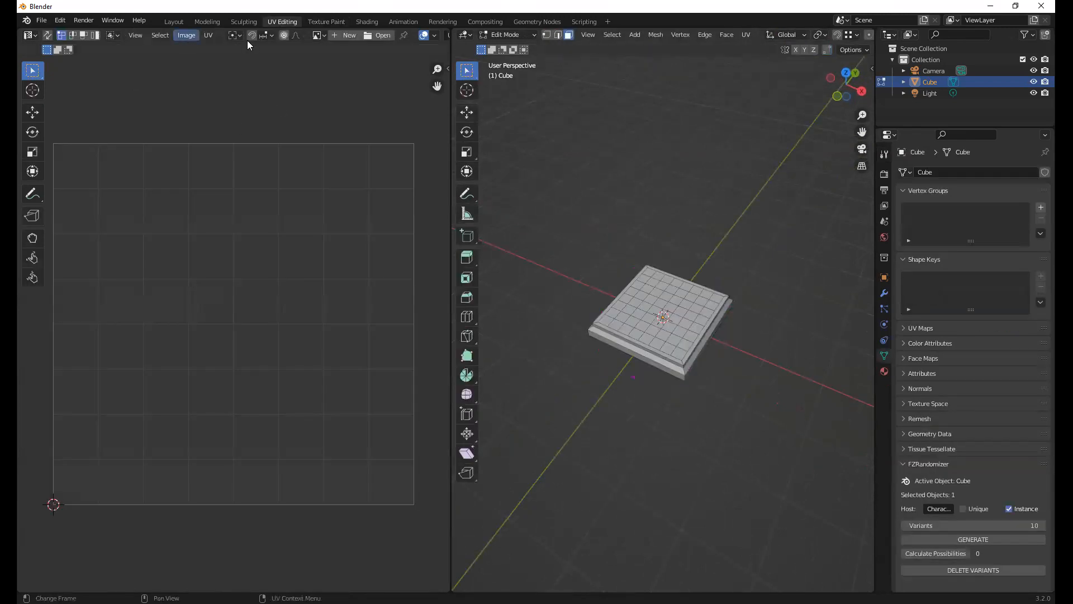
Bring up the file browser for opening an existing image in the UV editor
{"action": "left_click", "coordinate": [185, 36]}
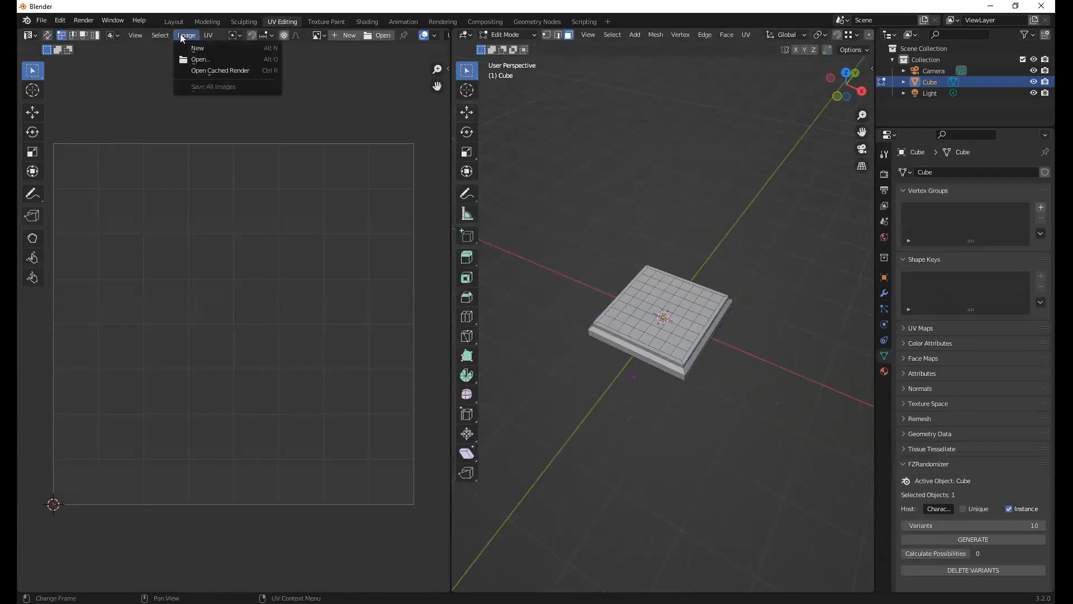
{"action": "left_click", "coordinate": [318, 36]}
{"action": "left_click", "coordinate": [380, 37]}
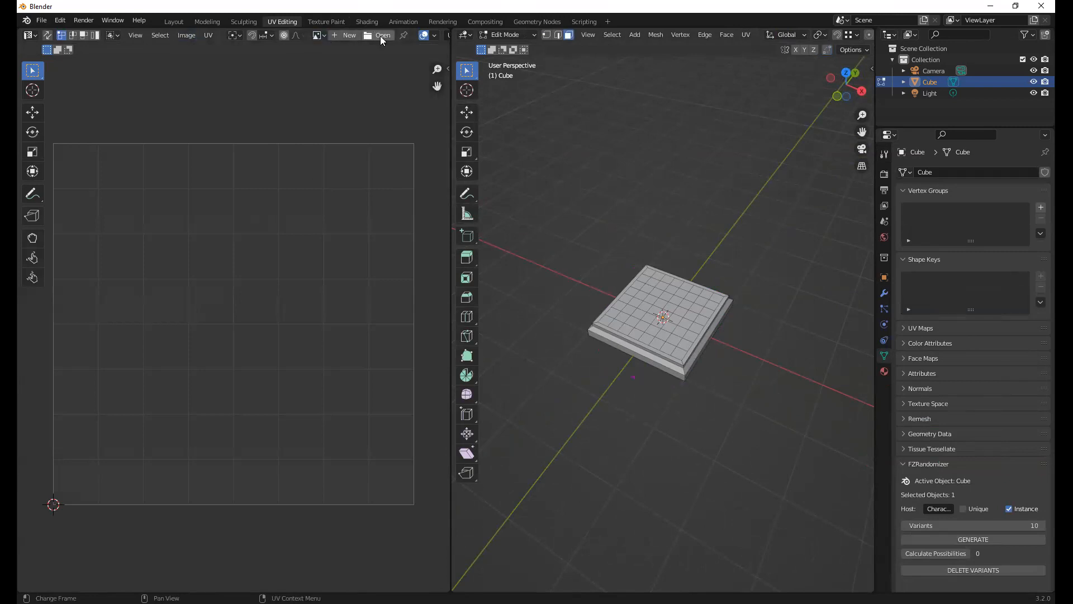
{"action": "left_click", "coordinate": [380, 36]}
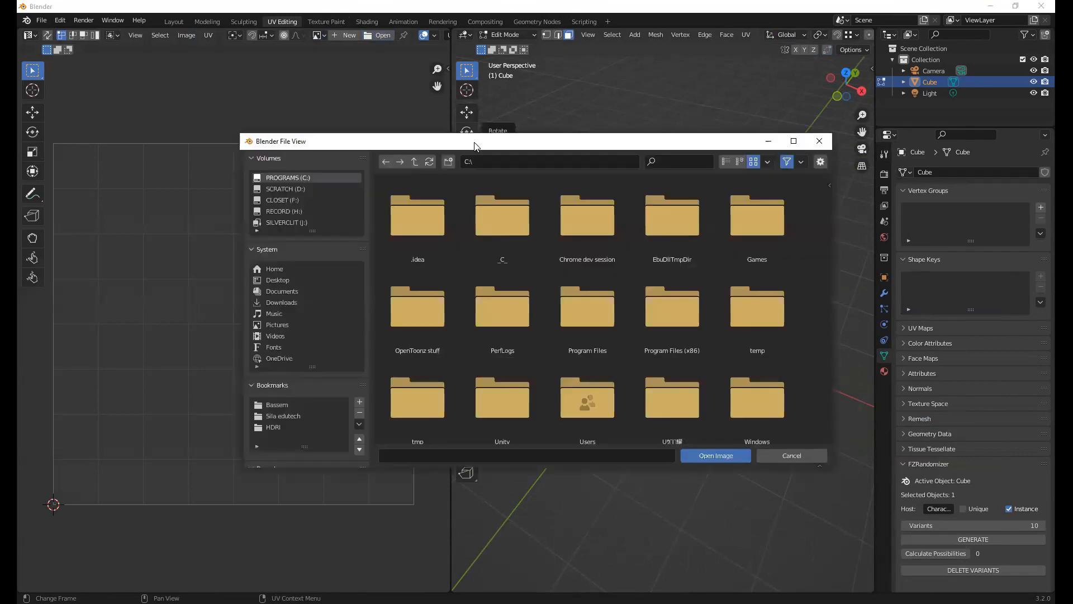
{"action": "left_click_drag", "start_coordinate": [430, 143], "coordinate": [386, 145]}
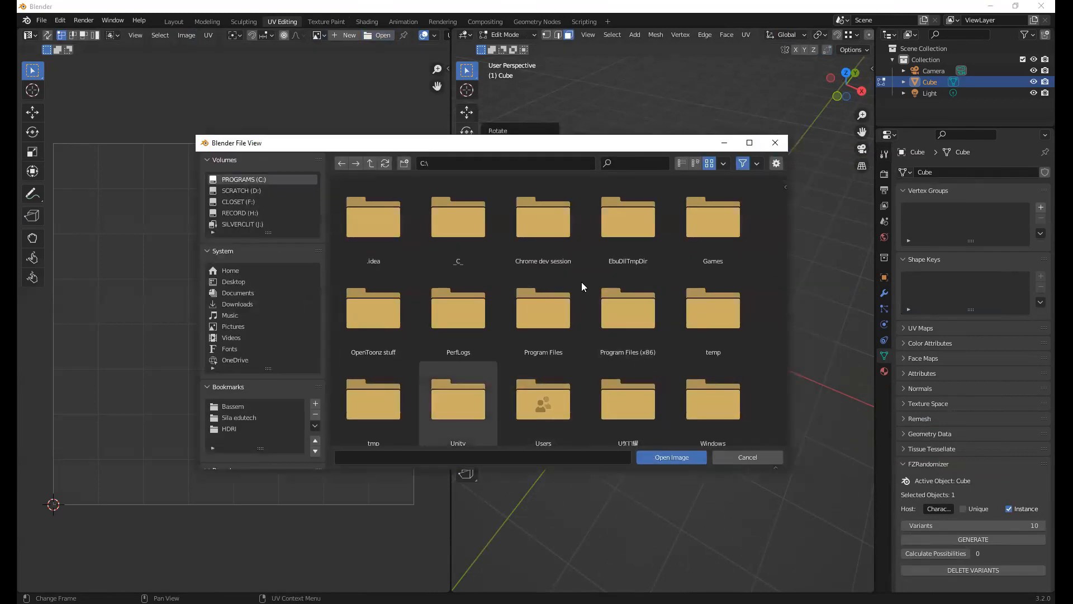
{"action": "left_click_drag", "start_coordinate": [590, 144], "coordinate": [597, 138]}
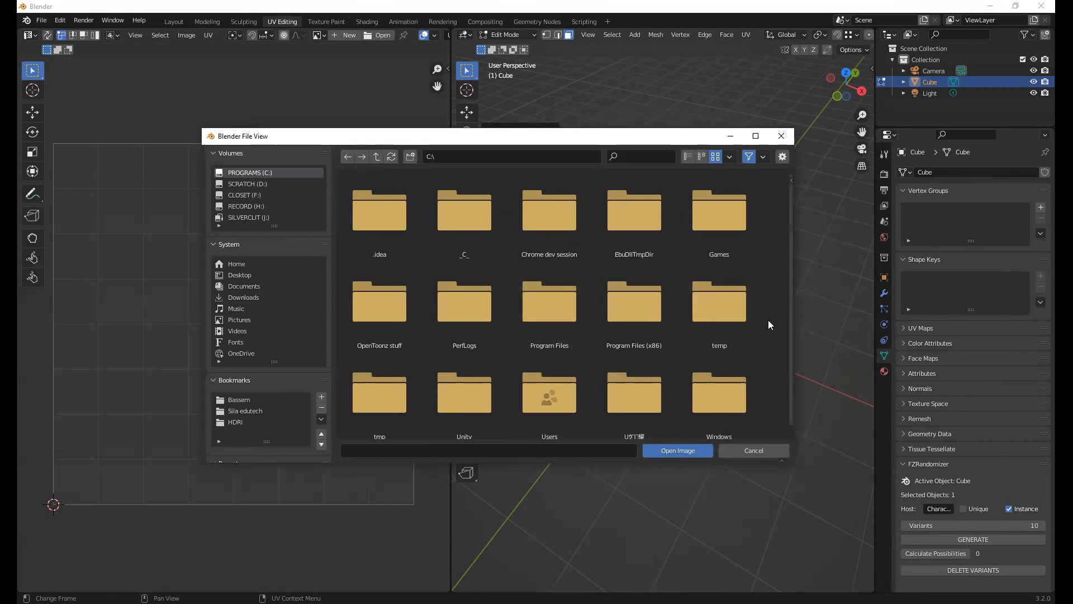
Open 64-recreated-imphenzia.png from the "Palettes for low poly 3D" folder in Resources, Stock Material, and check the board's UVs over it
{"action": "left_click", "coordinate": [250, 400]}
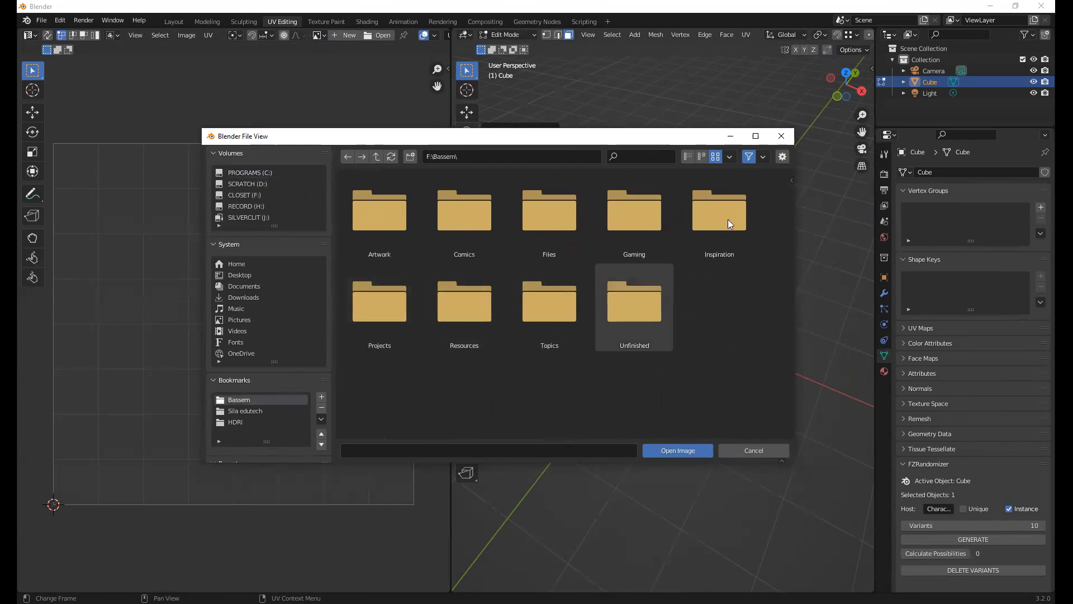
{"action": "double_click", "coordinate": [468, 310]}
{"action": "scroll", "coordinate": [656, 326], "scroll_direction": "down", "scroll_amount": 6}
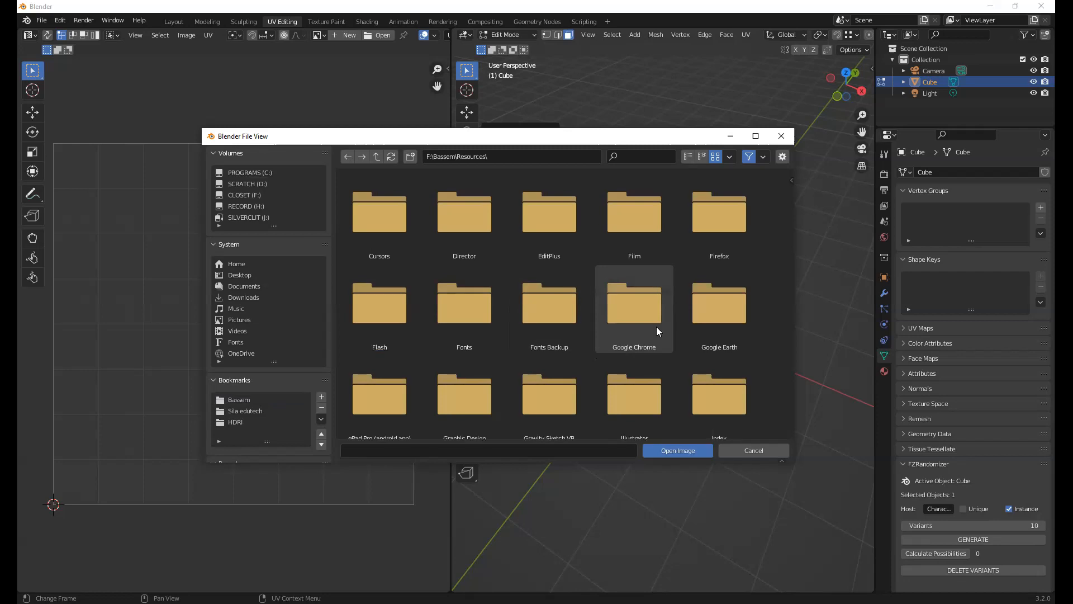
{"action": "scroll", "coordinate": [414, 327], "scroll_direction": "up", "scroll_amount": 1}
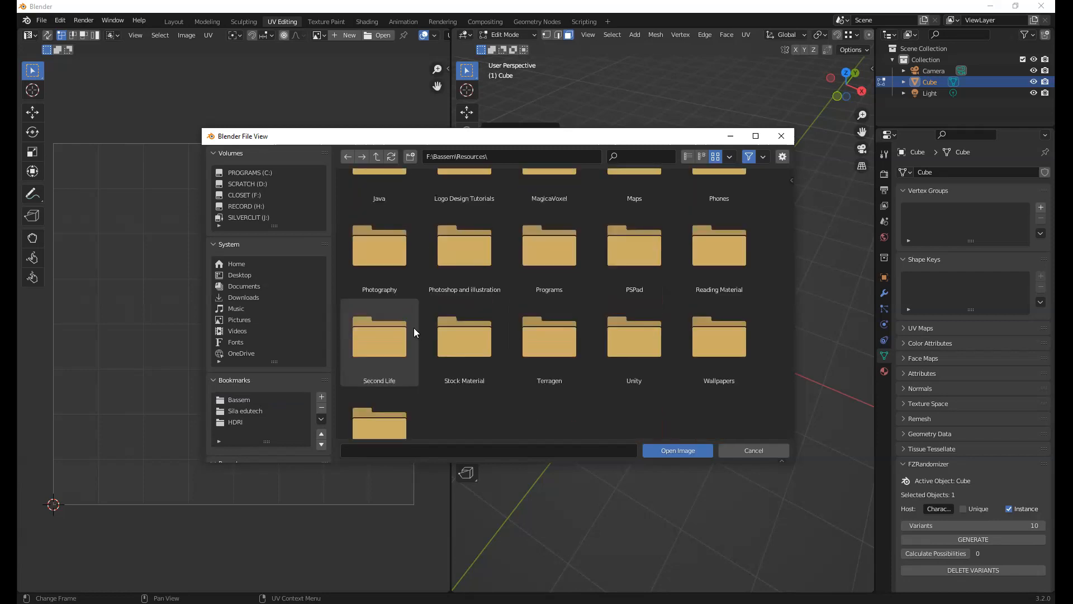
{"action": "scroll", "coordinate": [530, 351], "scroll_direction": "up", "scroll_amount": 1}
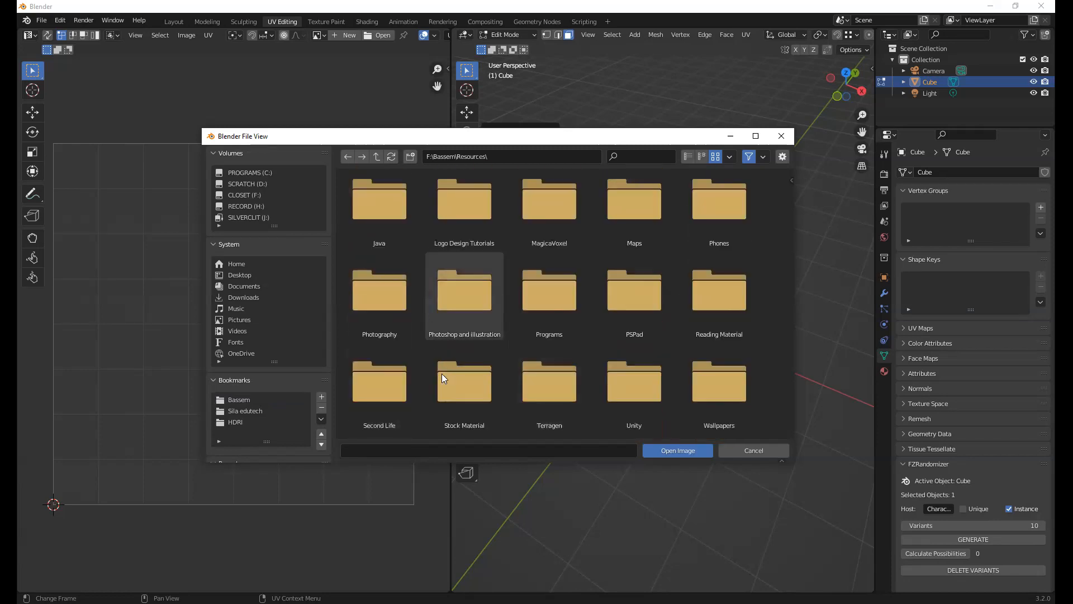
{"action": "double_click", "coordinate": [459, 395]}
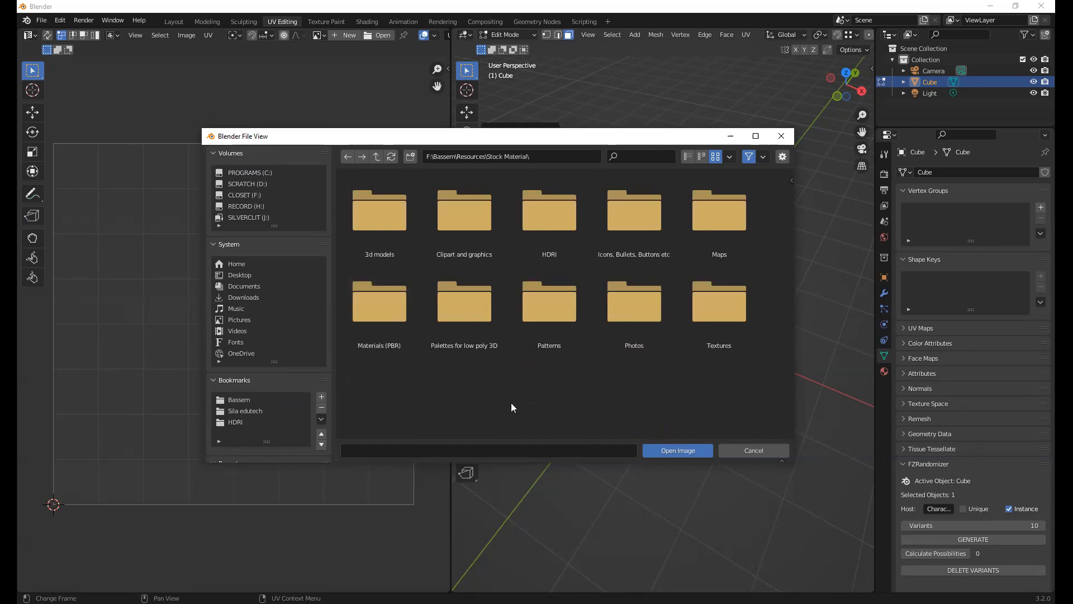
{"action": "double_click", "coordinate": [469, 304]}
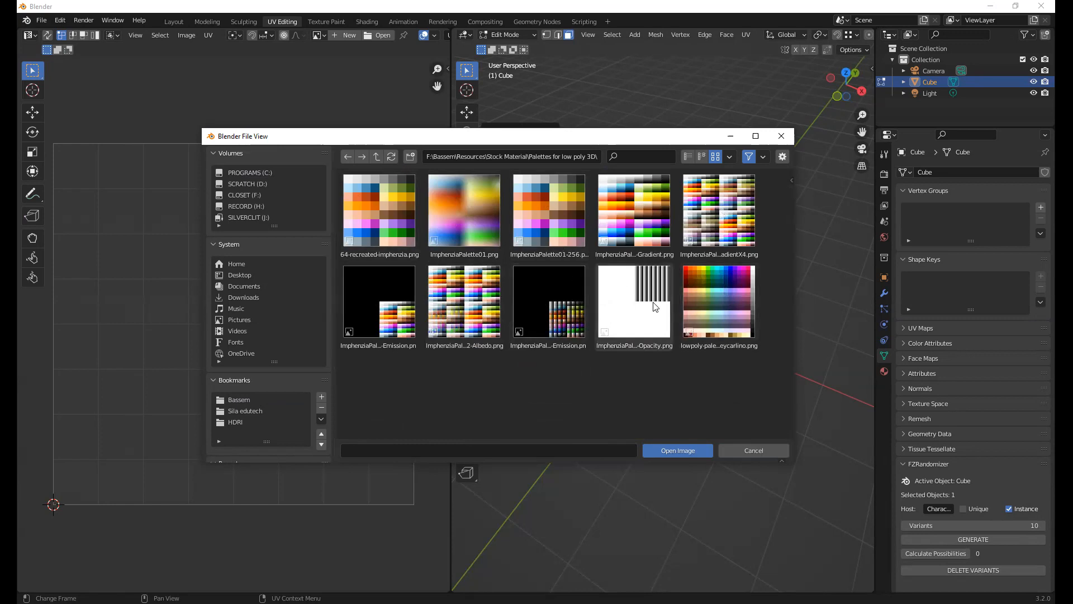
{"action": "left_click", "coordinate": [395, 207]}
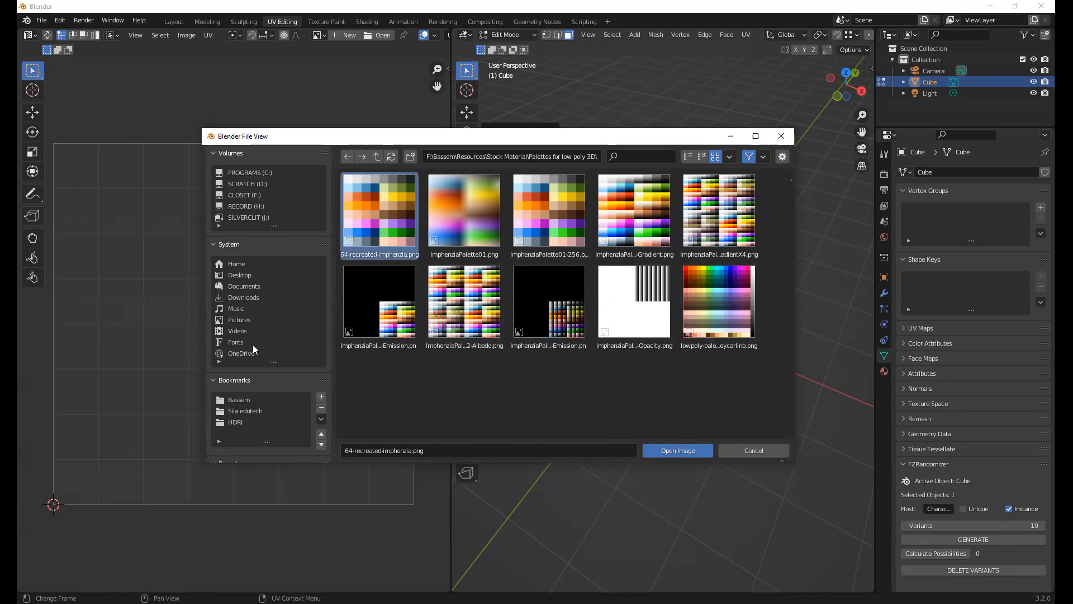
{"action": "key", "text": "Return"}
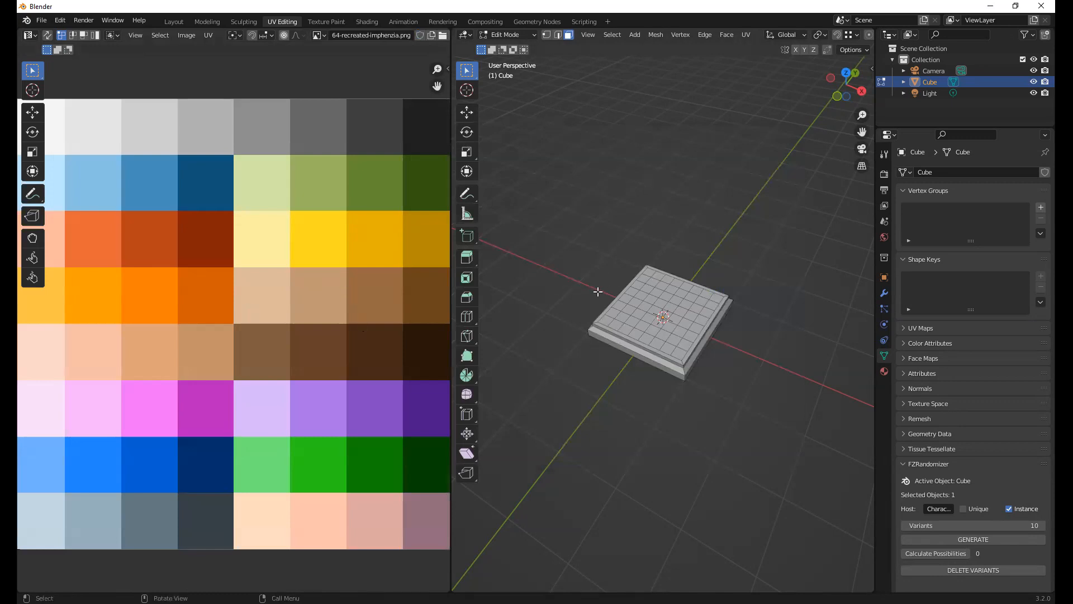
{"action": "key", "text": "a"}
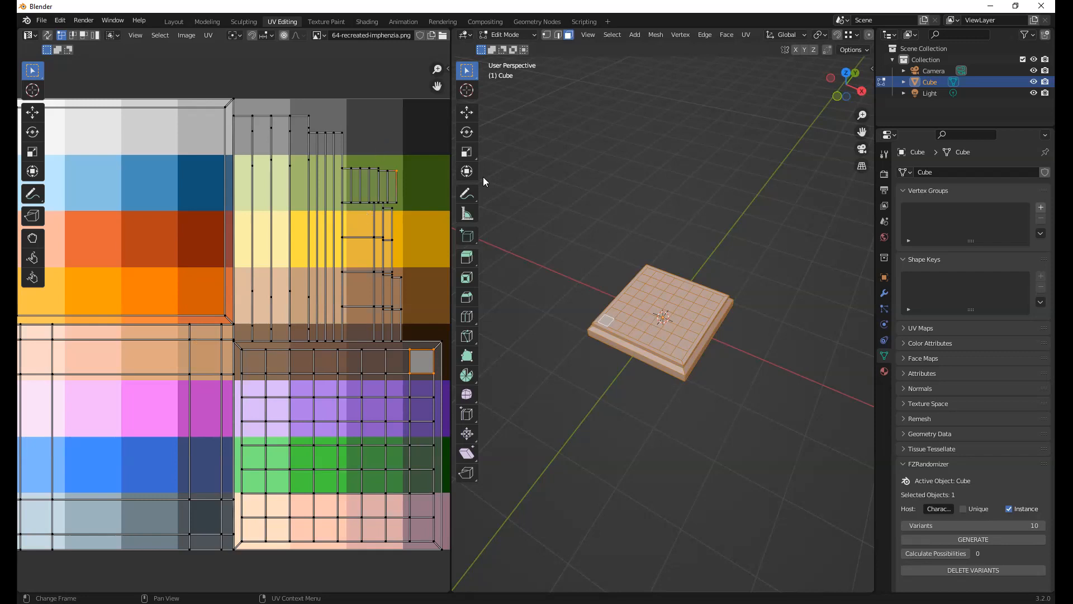
{"action": "left_click", "coordinate": [625, 367]}
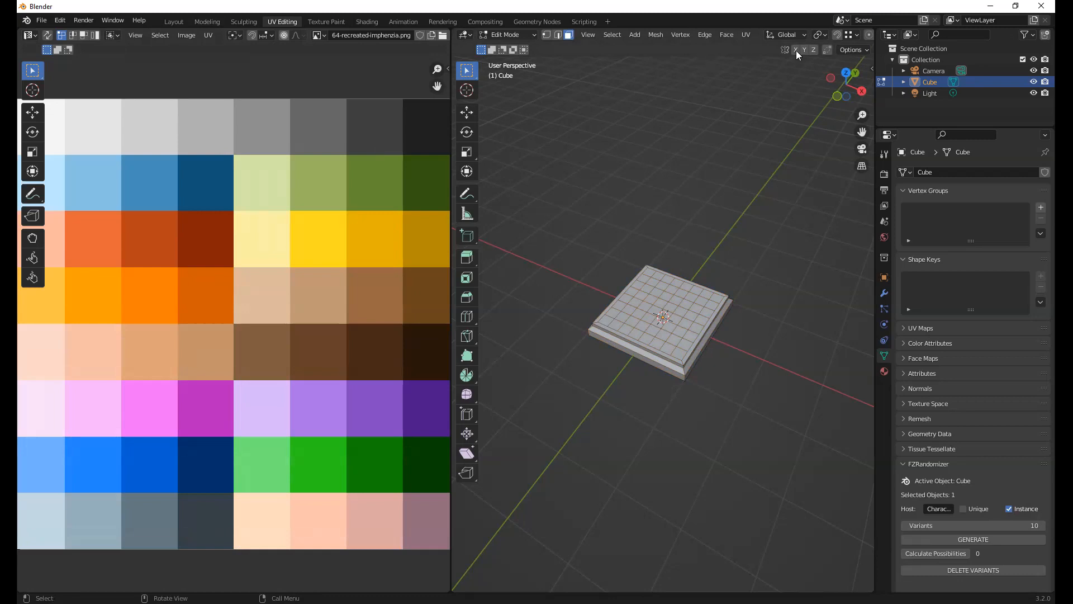
Try Wireframe and Solid shading in the 3D viewport, set it to Material Preview and view the board closer
{"action": "scroll", "coordinate": [810, 34], "scroll_direction": "down", "scroll_amount": 5}
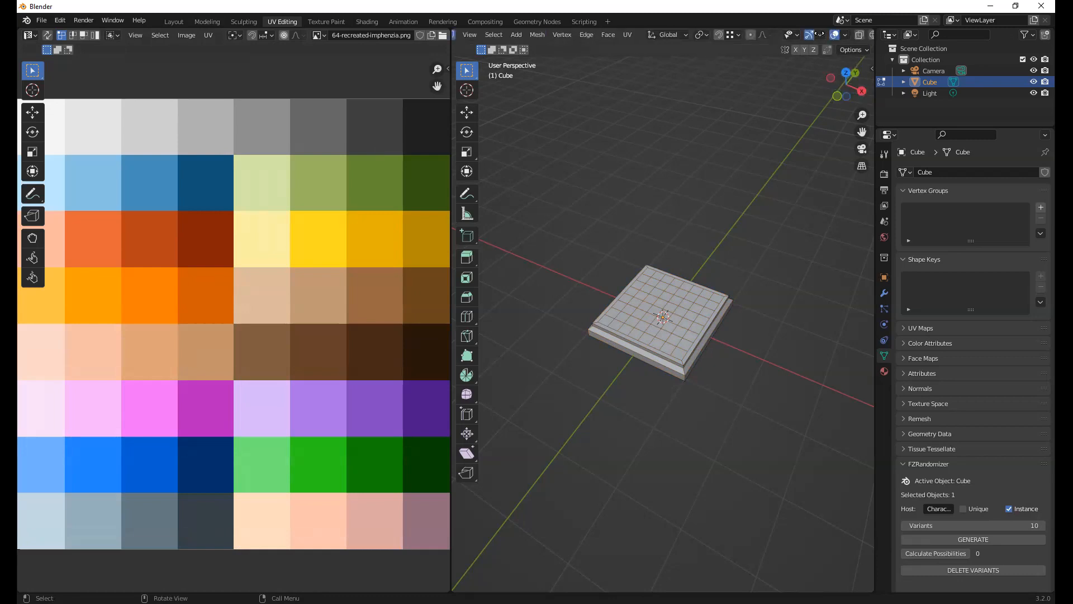
{"action": "scroll", "coordinate": [733, 38], "scroll_direction": "down", "scroll_amount": 3}
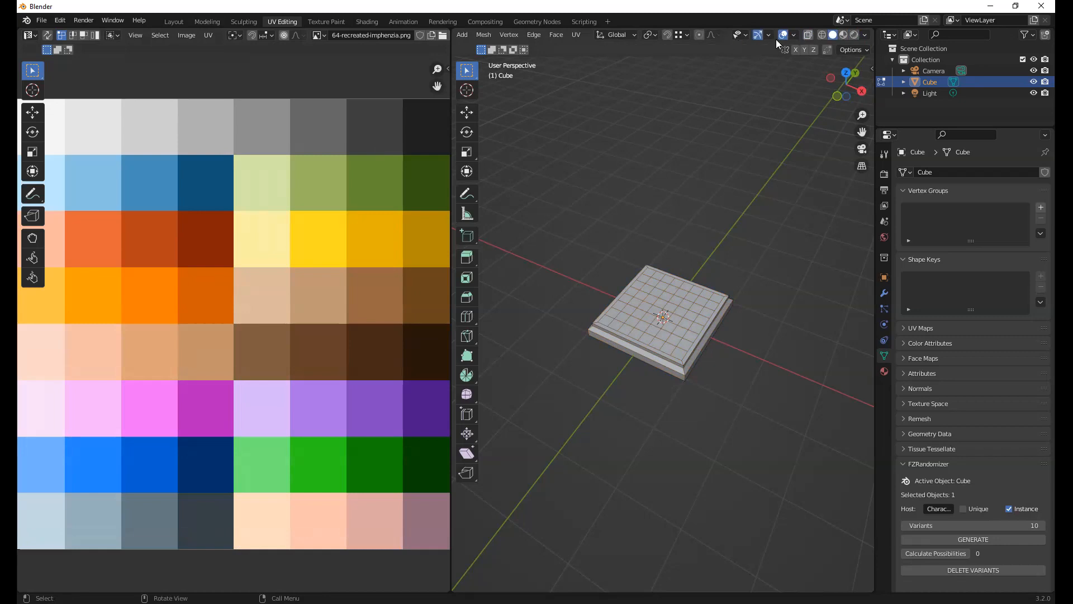
{"action": "left_click", "coordinate": [822, 35]}
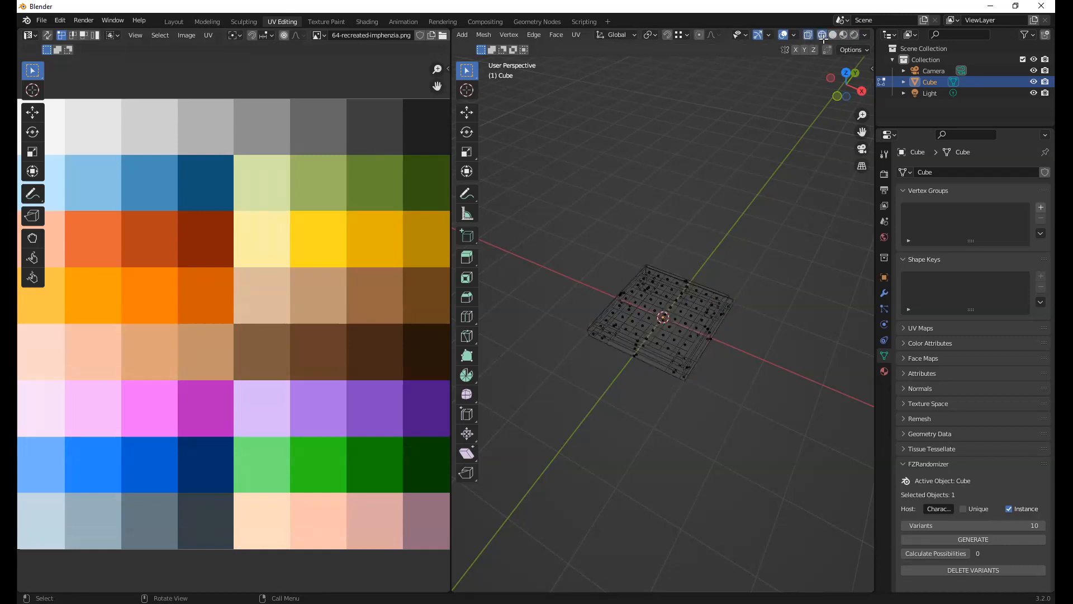
{"action": "left_click", "coordinate": [832, 35]}
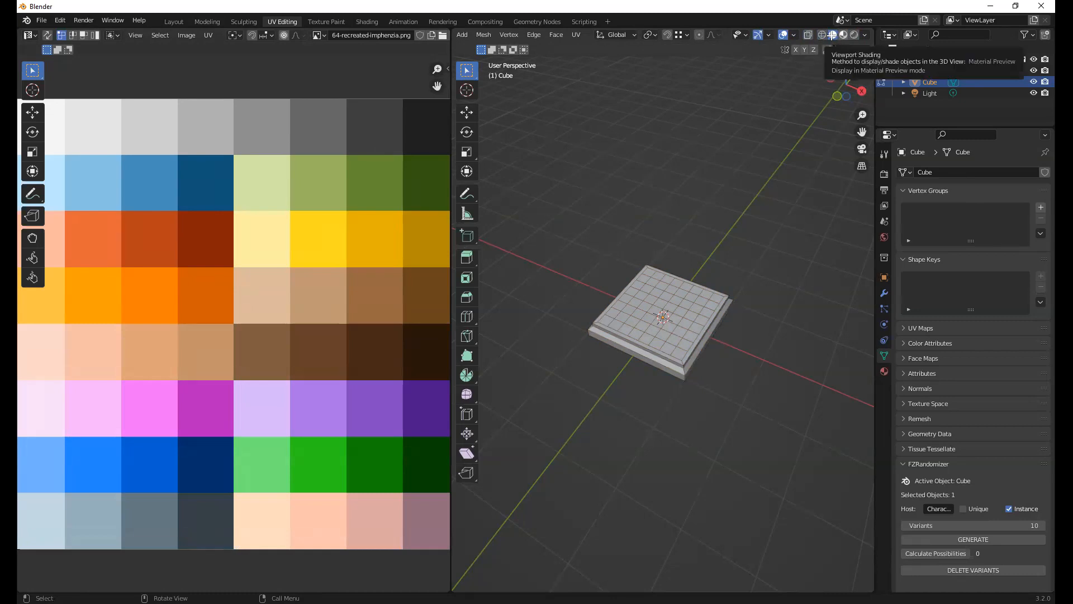
{"action": "left_click", "coordinate": [843, 34]}
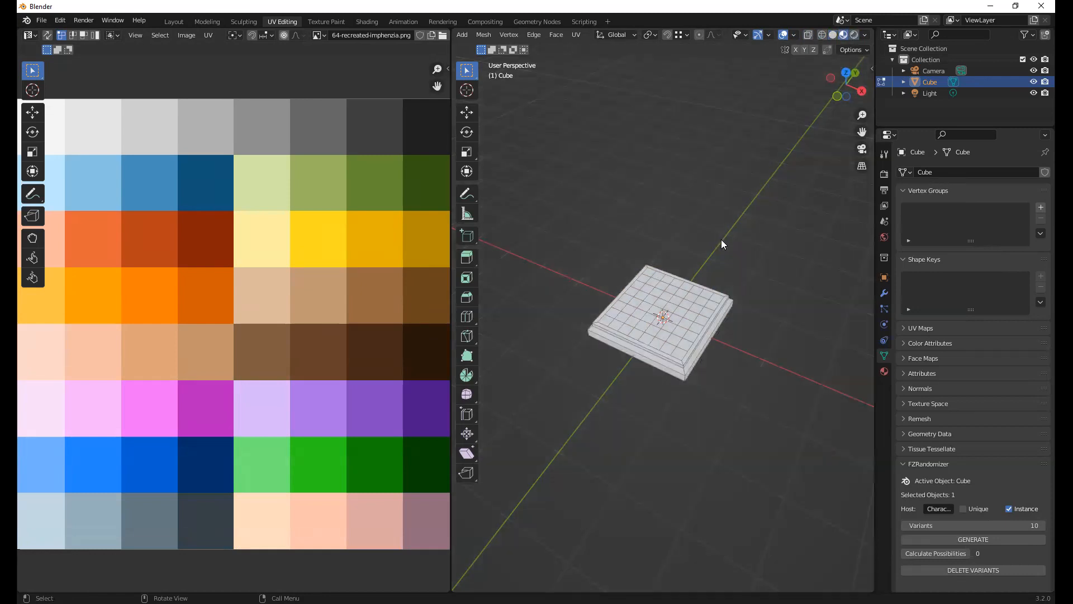
{"action": "mouse_move", "coordinate": [715, 260]}
{"action": "middle_mouse_down"}
{"action": "mouse_move", "coordinate": [695, 249]}
{"action": "mouse_move", "coordinate": [701, 294]}
{"action": "mouse_move", "coordinate": [748, 232]}
{"action": "mouse_move", "coordinate": [730, 258]}
{"action": "middle_mouse_up"}
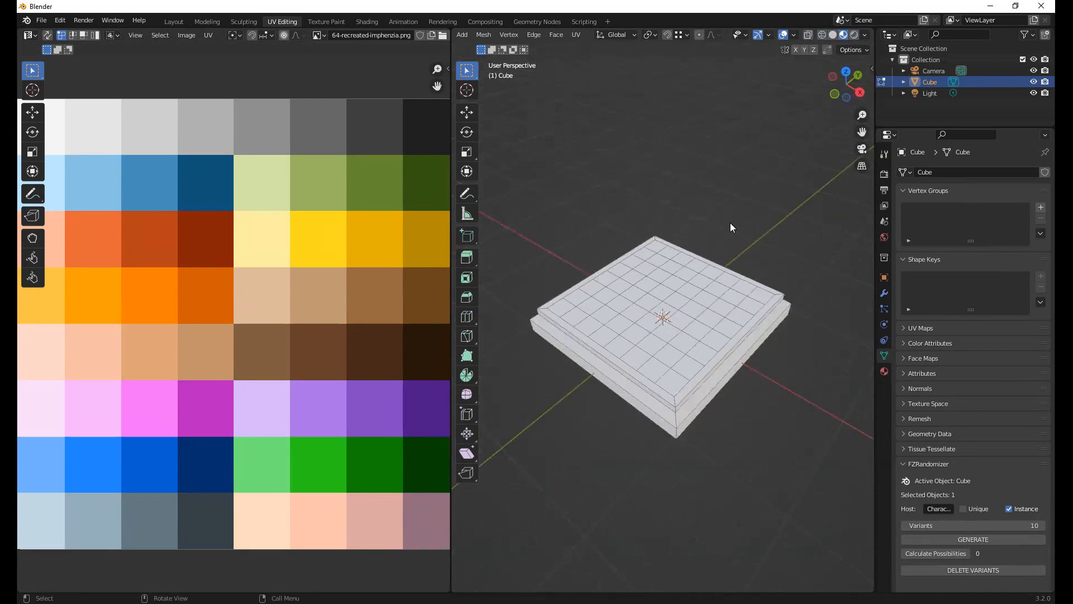
Switch the 3D viewport to Rendered shading and clear the selection on the board's mesh
{"action": "key", "text": "a"}
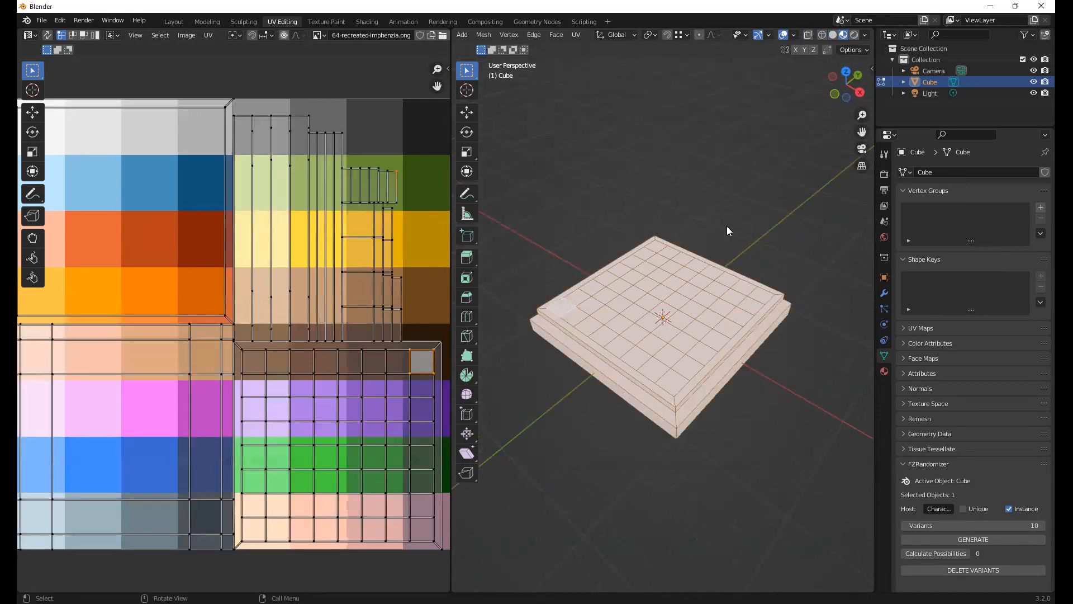
{"action": "left_click", "coordinate": [853, 35]}
{"action": "key", "text": "alt+a"}
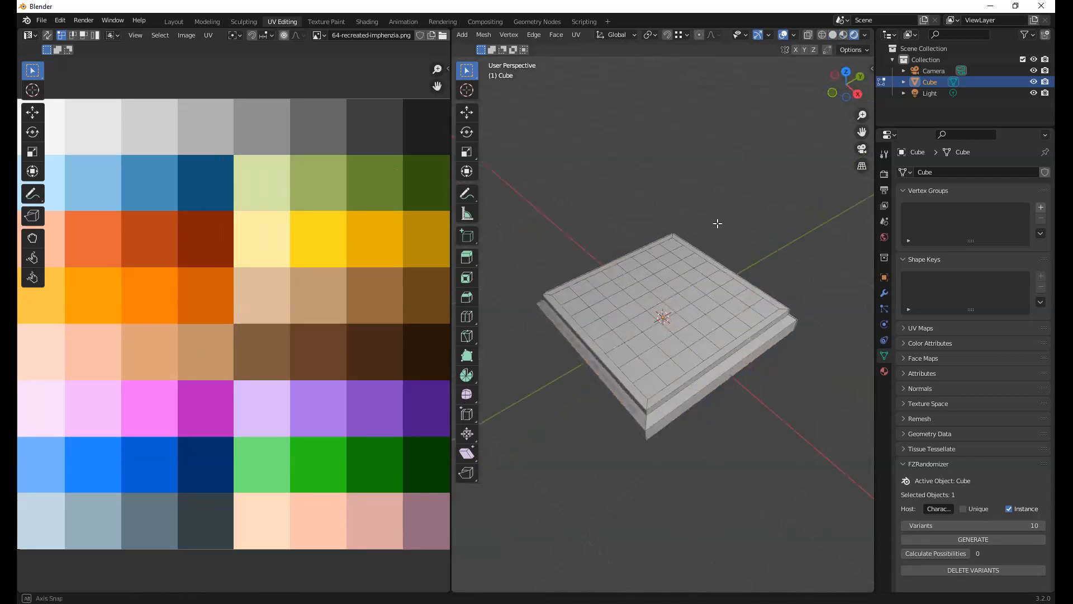
Save the palette image 64-recreated-imphenzia.png from the UV editor
{"action": "left_click", "coordinate": [40, 21]}
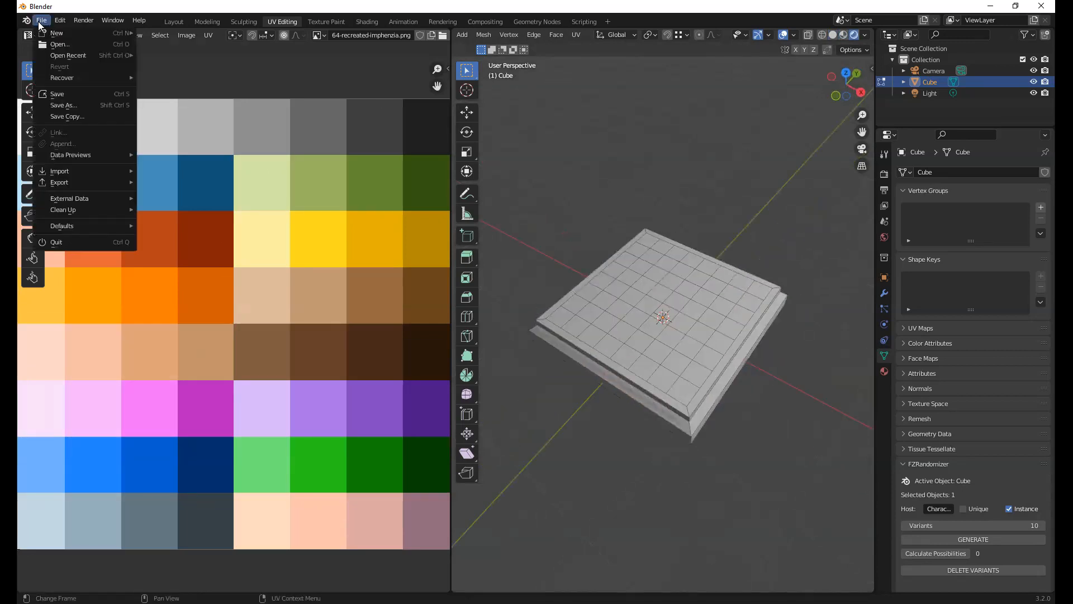
{"action": "left_click", "coordinate": [135, 35]}
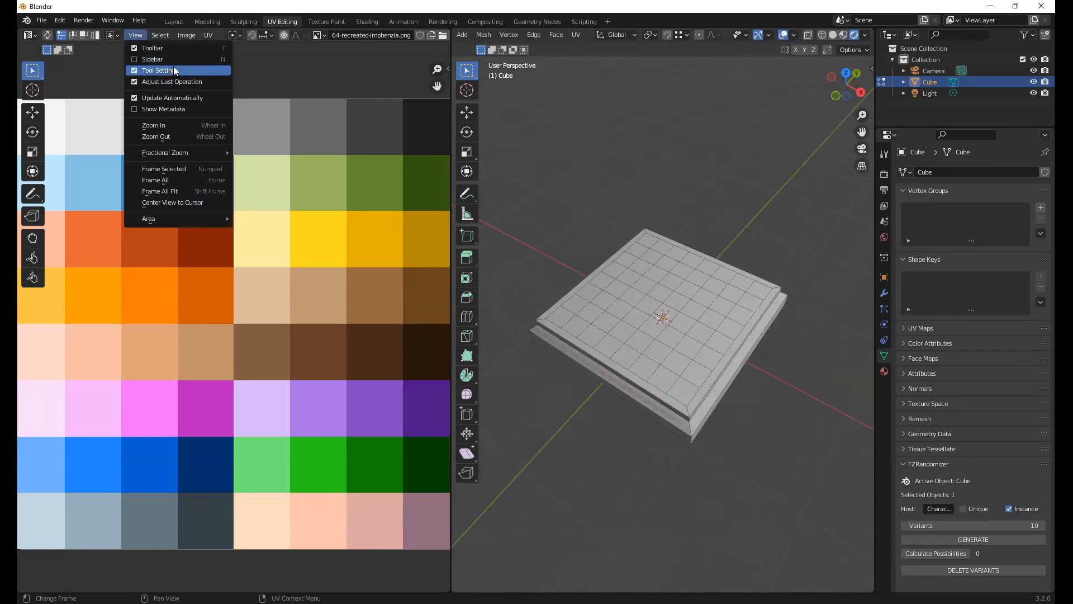
{"action": "left_click", "coordinate": [168, 33]}
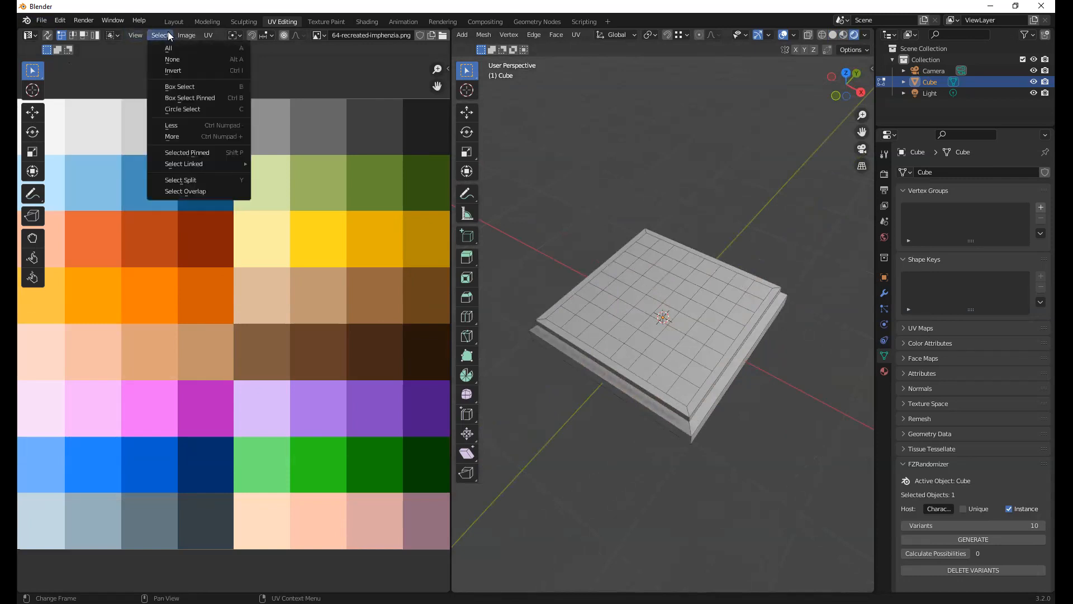
{"action": "mouse_move", "coordinate": [186, 35]}
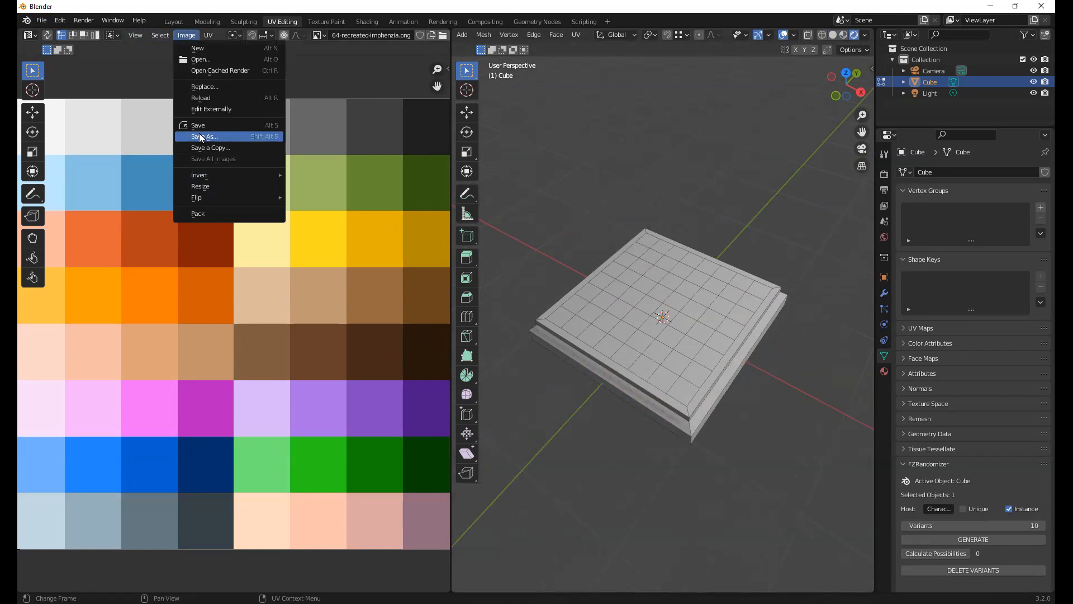
{"action": "left_click", "coordinate": [200, 125]}
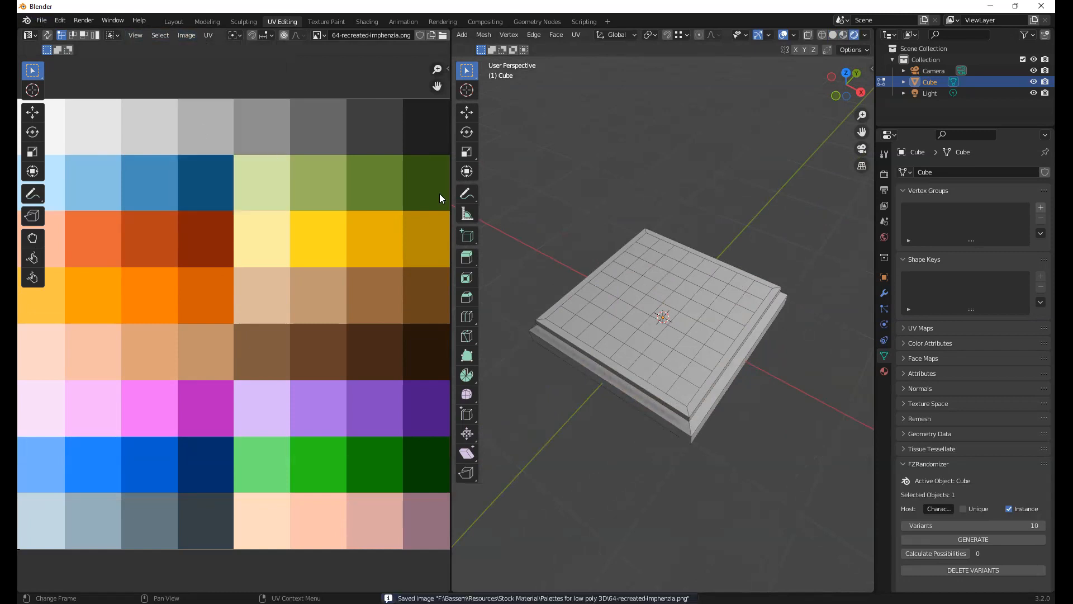
Examine the rendered board in the Layout workspace, return to UV Editing and view it from several angles and closer up
{"action": "middle_click_drag", "start_coordinate": [683, 219], "coordinate": [626, 222]}
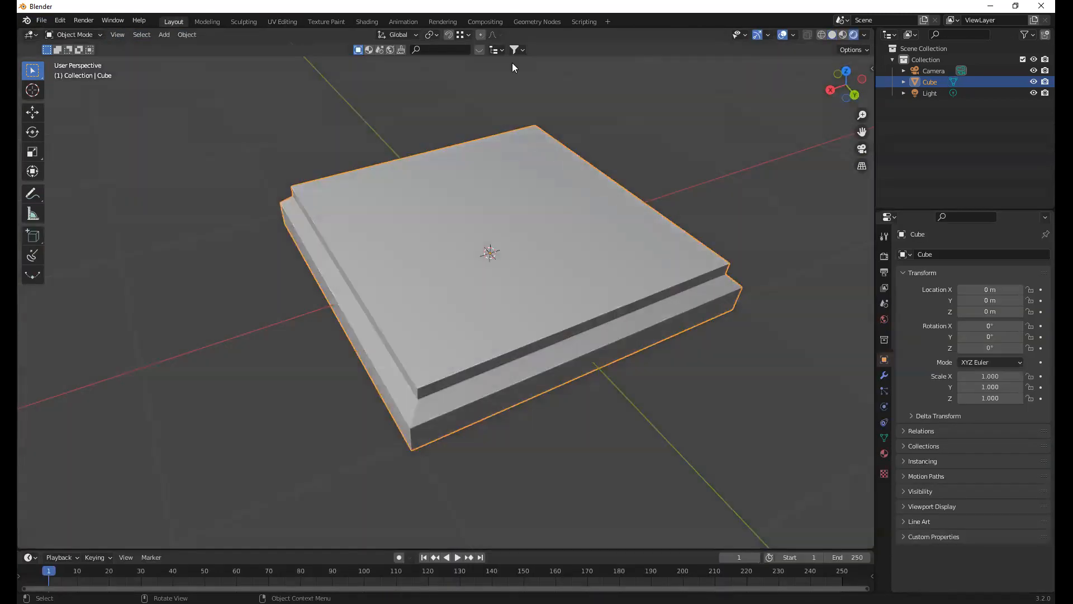
{"action": "middle_click_drag", "start_coordinate": [512, 63], "coordinate": [541, 80]}
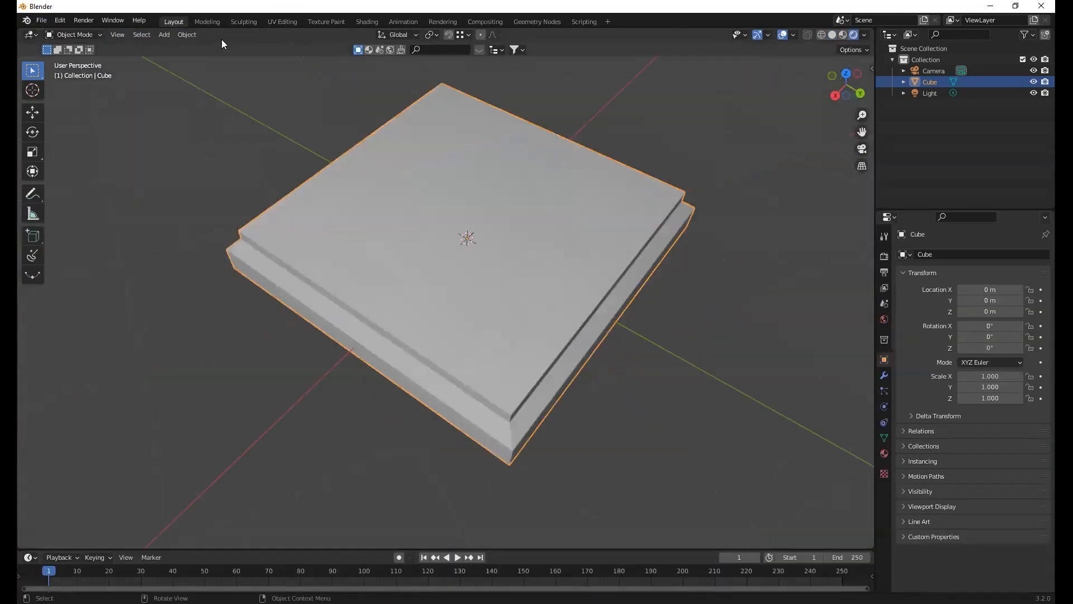
{"action": "left_click", "coordinate": [268, 23]}
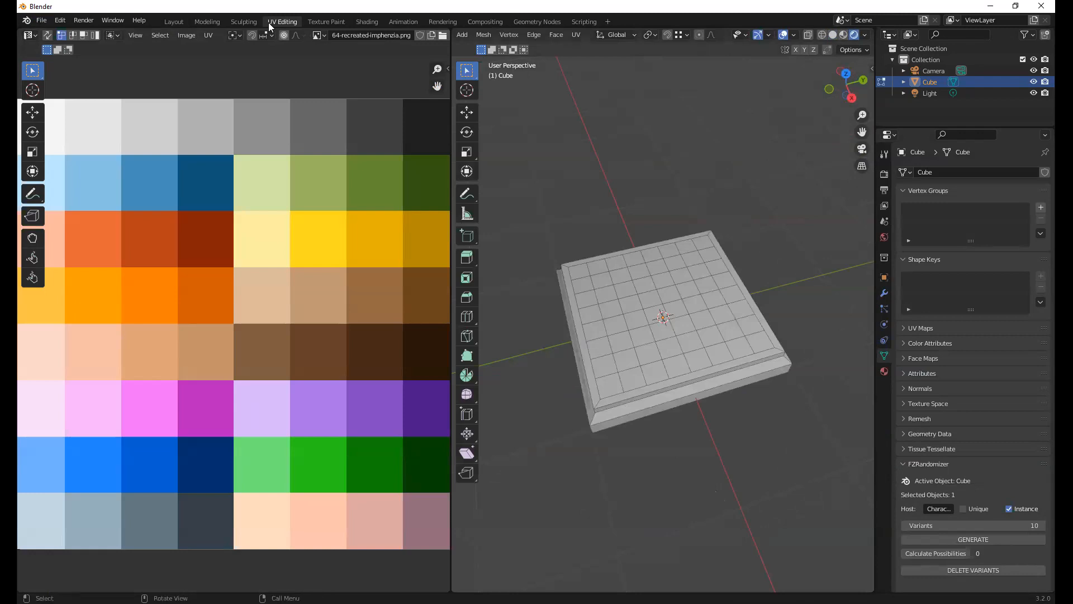
{"action": "middle_click_drag", "start_coordinate": [632, 189], "coordinate": [662, 185]}
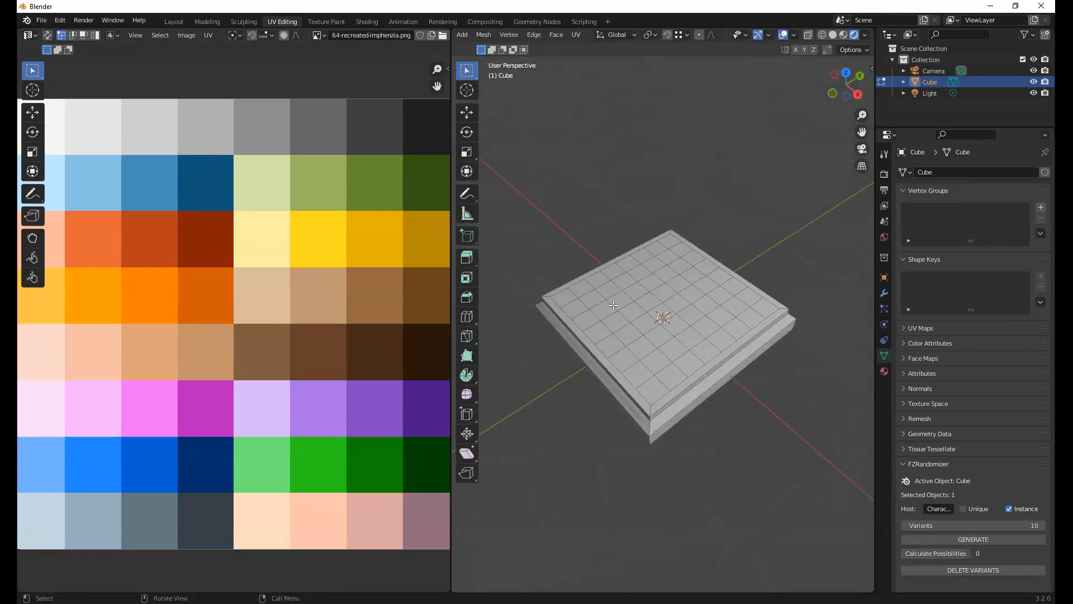
{"action": "middle_click_drag", "start_coordinate": [582, 242], "coordinate": [602, 243]}
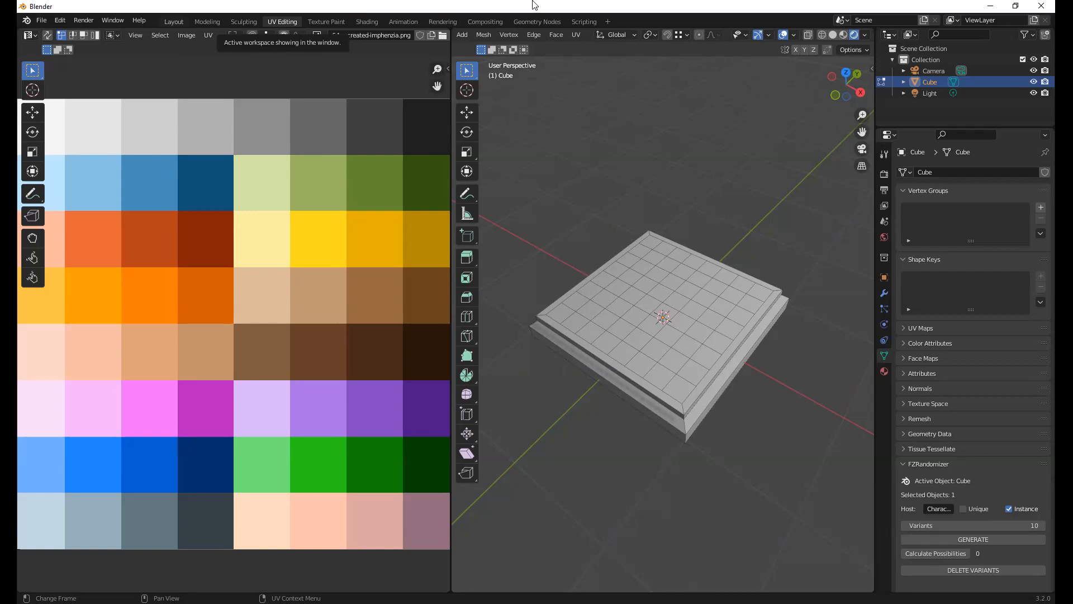
{"action": "mouse_move", "coordinate": [610, 203]}
{"action": "middle_mouse_down"}
{"action": "mouse_move", "coordinate": [598, 216]}
{"action": "mouse_move", "coordinate": [606, 211]}
{"action": "middle_mouse_up"}
{"action": "scroll", "coordinate": [607, 210], "scroll_direction": "up", "scroll_amount": 1}
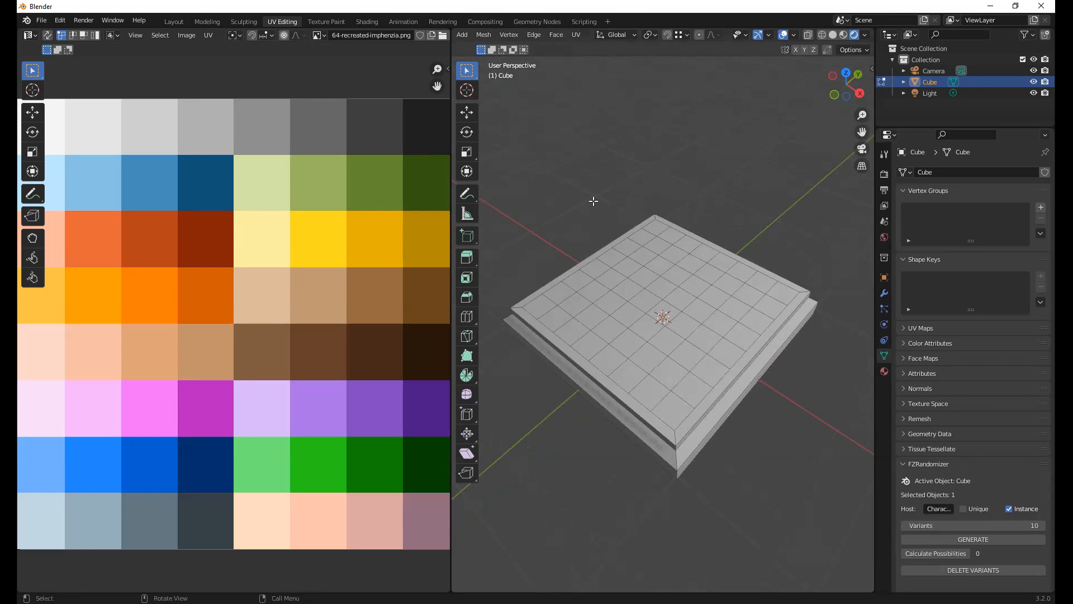
{"action": "middle_click_drag", "start_coordinate": [593, 210], "coordinate": [614, 286]}
{"action": "left_click", "coordinate": [615, 286]}
{"action": "left_click", "coordinate": [668, 198]}
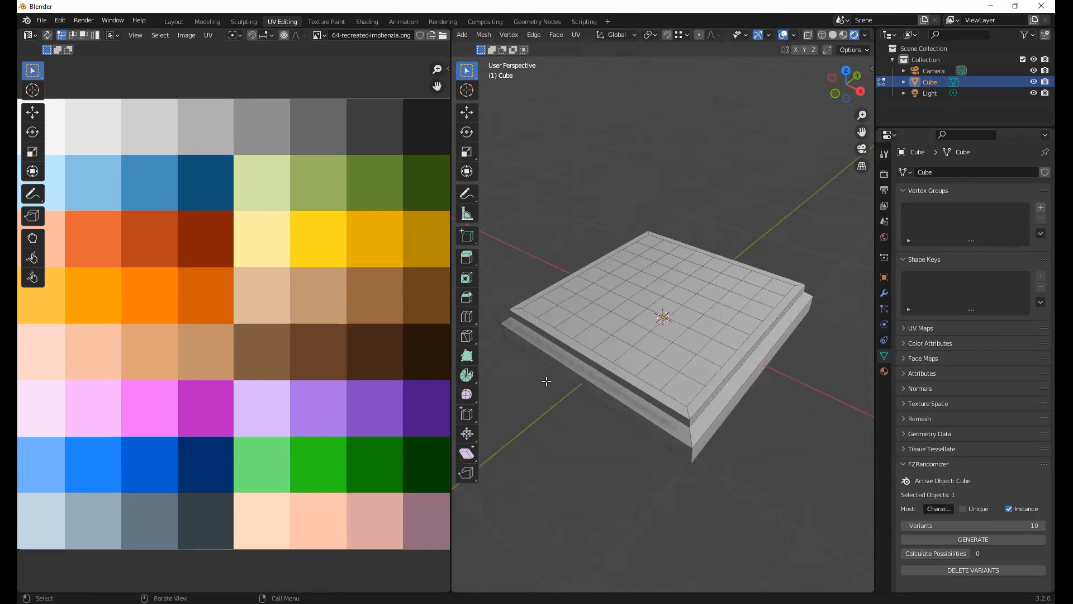
Bring up the board's material properties and review the Principled BSDF surface settings
{"action": "left_click", "coordinate": [884, 371]}
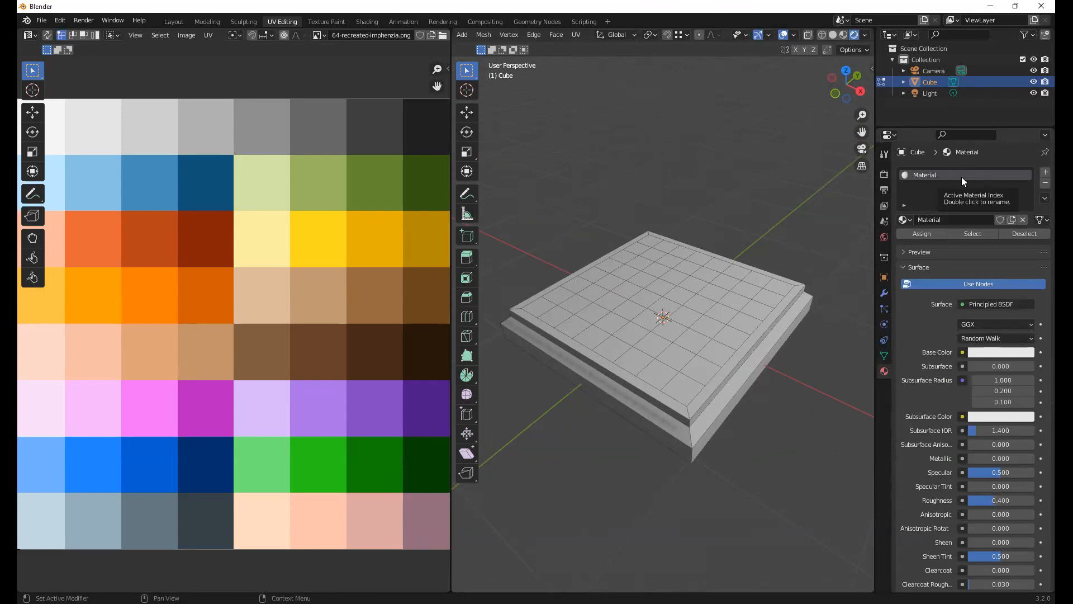
{"action": "scroll", "coordinate": [927, 465], "scroll_direction": "down", "scroll_amount": 5}
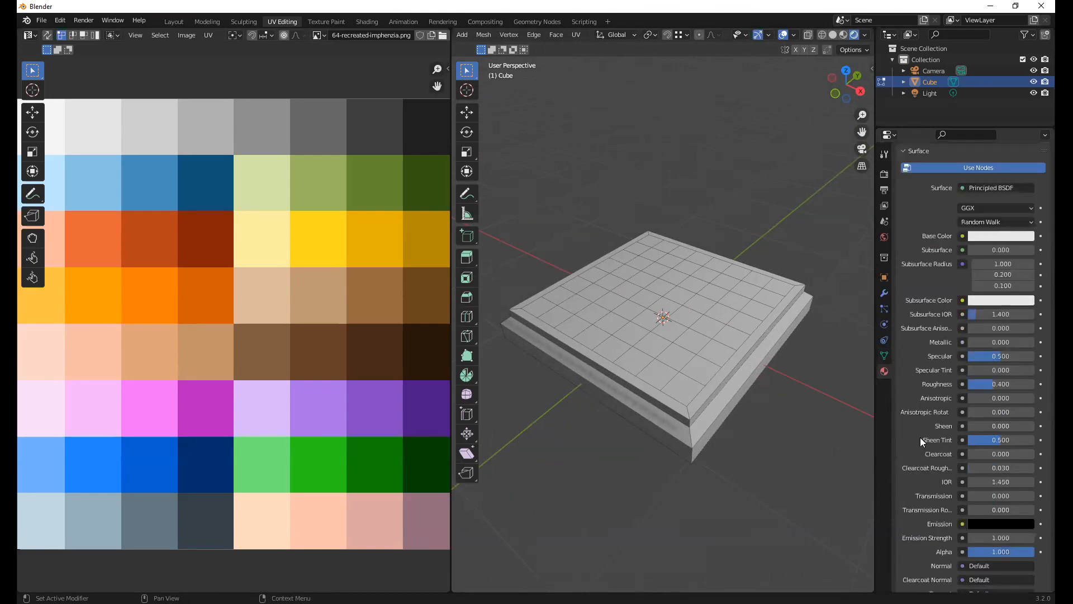
{"action": "scroll", "coordinate": [933, 316], "scroll_direction": "down", "scroll_amount": 9}
{"action": "scroll", "coordinate": [951, 251], "scroll_direction": "up", "scroll_amount": 10}
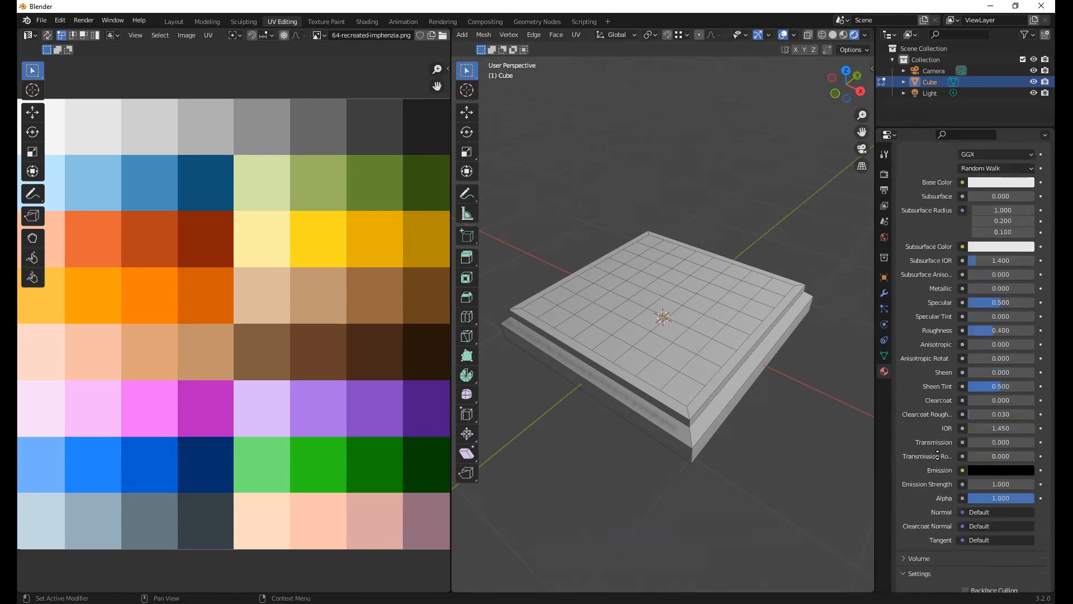
{"action": "scroll", "coordinate": [925, 391], "scroll_direction": "down", "scroll_amount": 1}
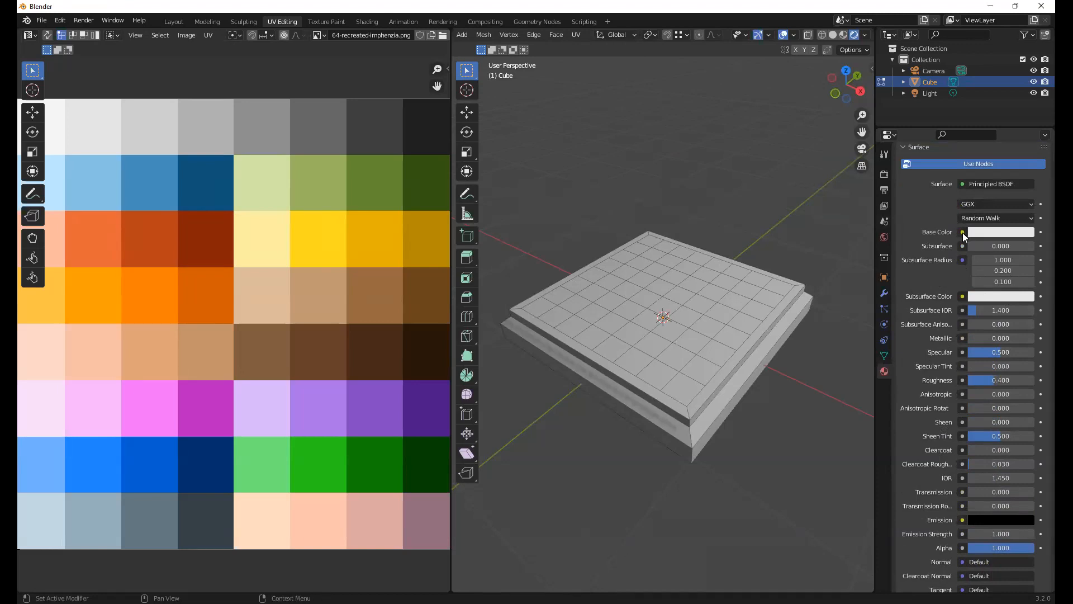
Try a pink and a dark green base color on the board's material
{"action": "left_click", "coordinate": [1000, 232]}
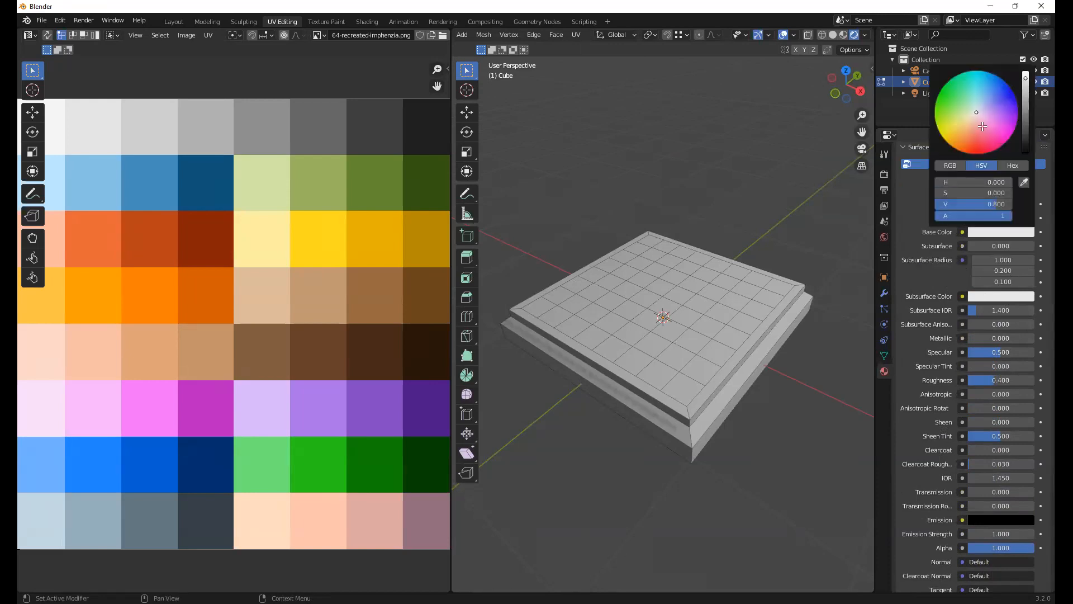
{"action": "mouse_move", "coordinate": [976, 112]}
{"action": "left_mouse_down"}
{"action": "mouse_move", "coordinate": [973, 147]}
{"action": "mouse_move", "coordinate": [987, 104]}
{"action": "mouse_move", "coordinate": [980, 130]}
{"action": "left_mouse_up"}
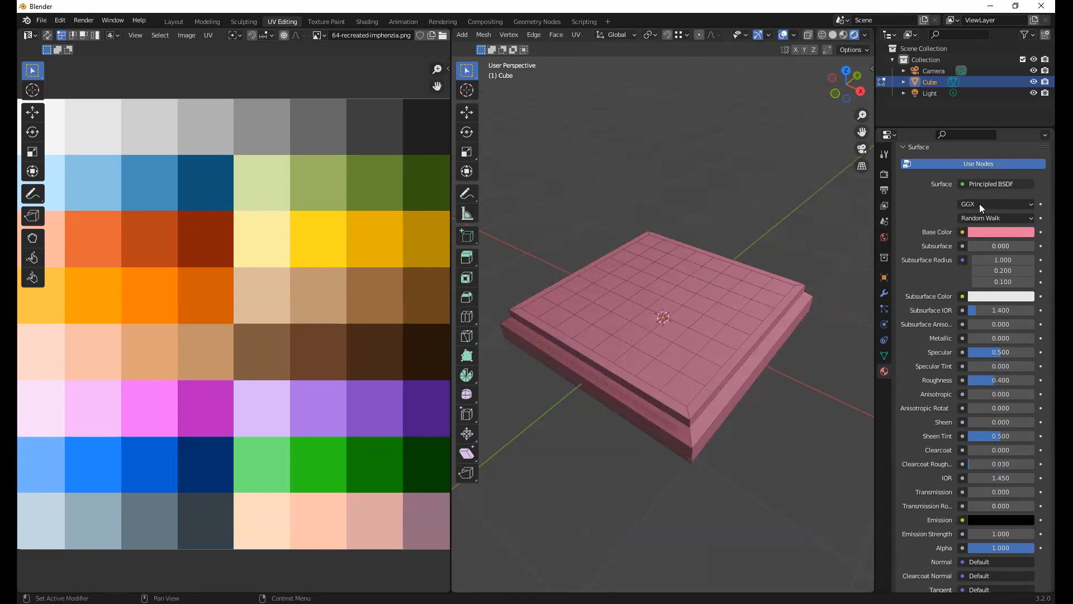
{"action": "left_click", "coordinate": [976, 234]}
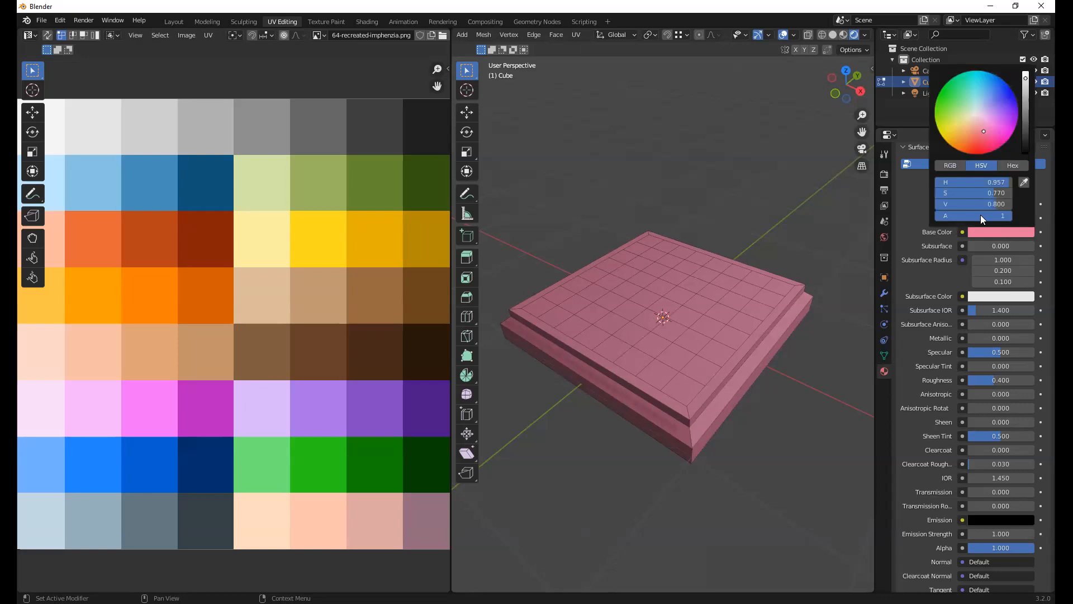
{"action": "left_click", "coordinate": [996, 231]}
{"action": "mouse_move", "coordinate": [983, 131]}
{"action": "left_mouse_down"}
{"action": "mouse_move", "coordinate": [968, 129]}
{"action": "mouse_move", "coordinate": [986, 89]}
{"action": "mouse_move", "coordinate": [961, 112]}
{"action": "left_mouse_up"}
{"action": "left_click_drag", "start_coordinate": [1026, 79], "coordinate": [1025, 122]}
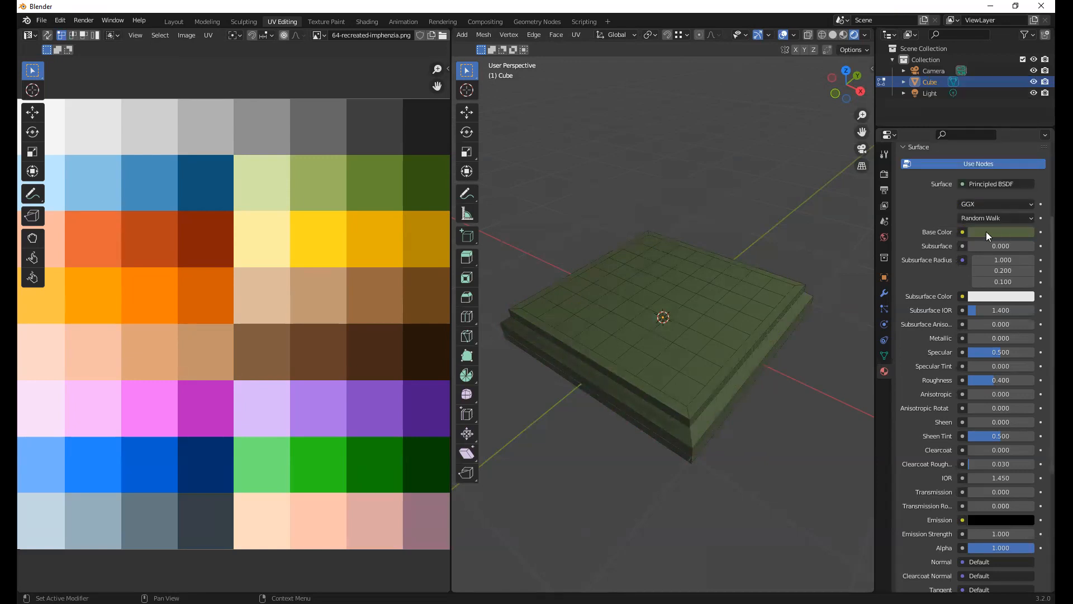
Feed the material's Base Color from an Image Texture using 64-recreated-imphenzia.png and inspect the textured board
{"action": "left_click", "coordinate": [962, 232]}
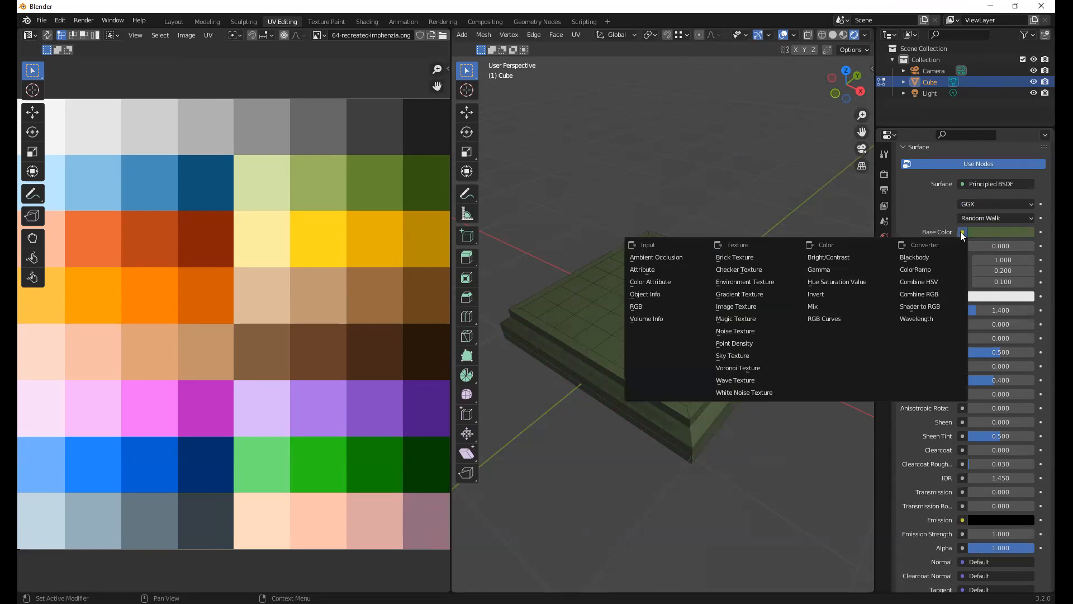
{"action": "left_click", "coordinate": [740, 308]}
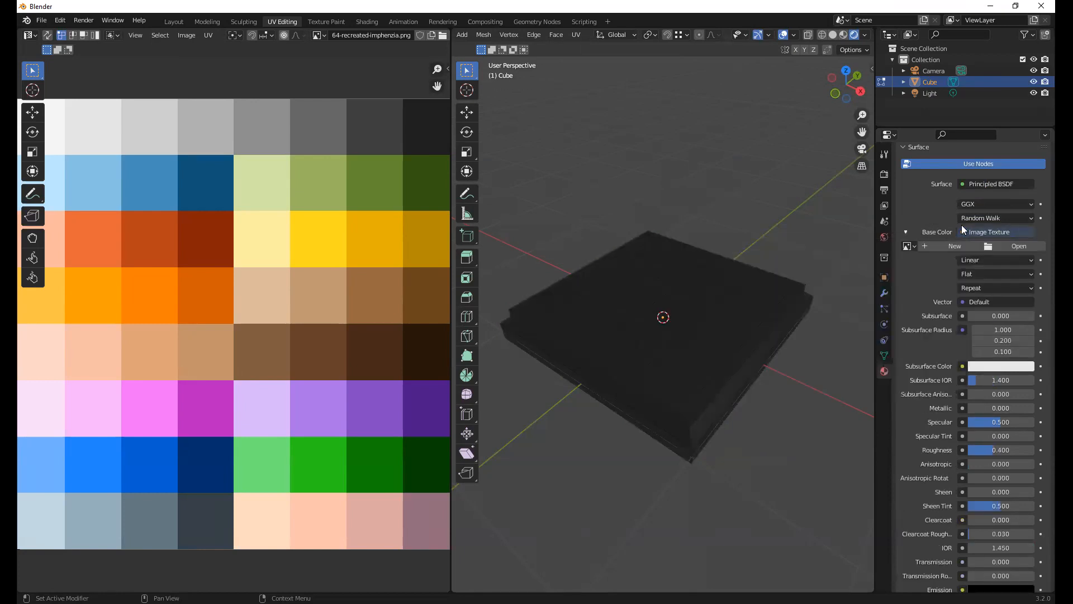
{"action": "left_click", "coordinate": [908, 246]}
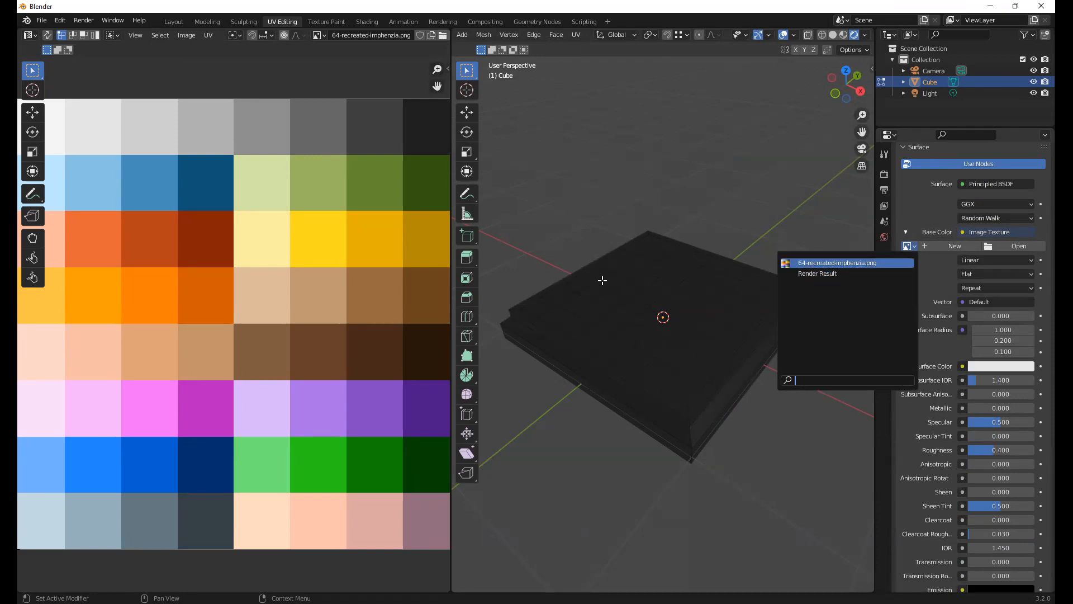
{"action": "key", "text": "Return"}
{"action": "middle_click_drag", "start_coordinate": [750, 347], "coordinate": [704, 369]}
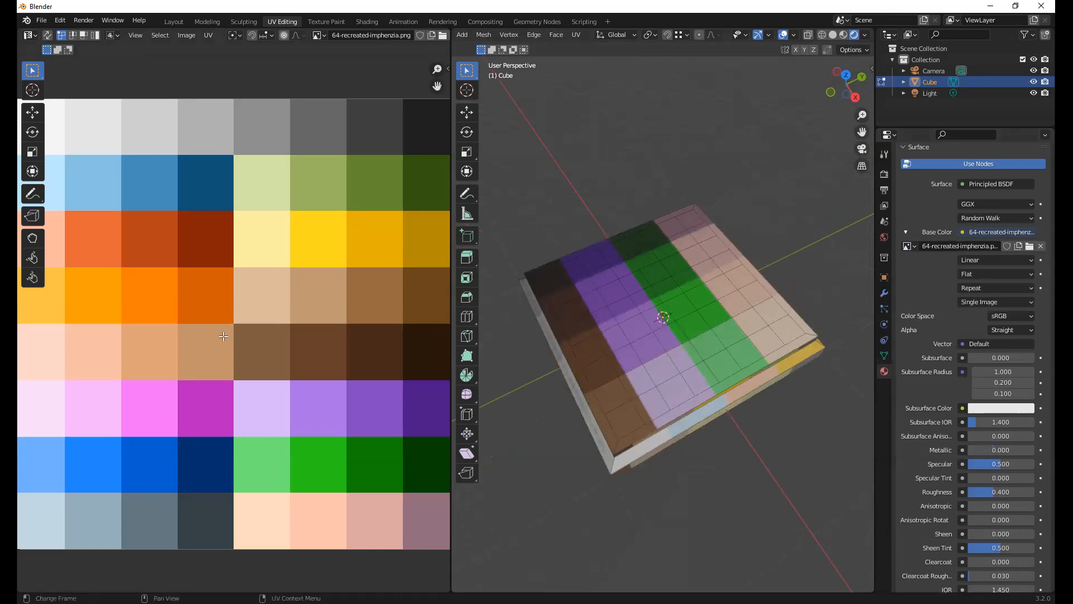
{"action": "middle_click_drag", "start_coordinate": [670, 313], "coordinate": [664, 282]}
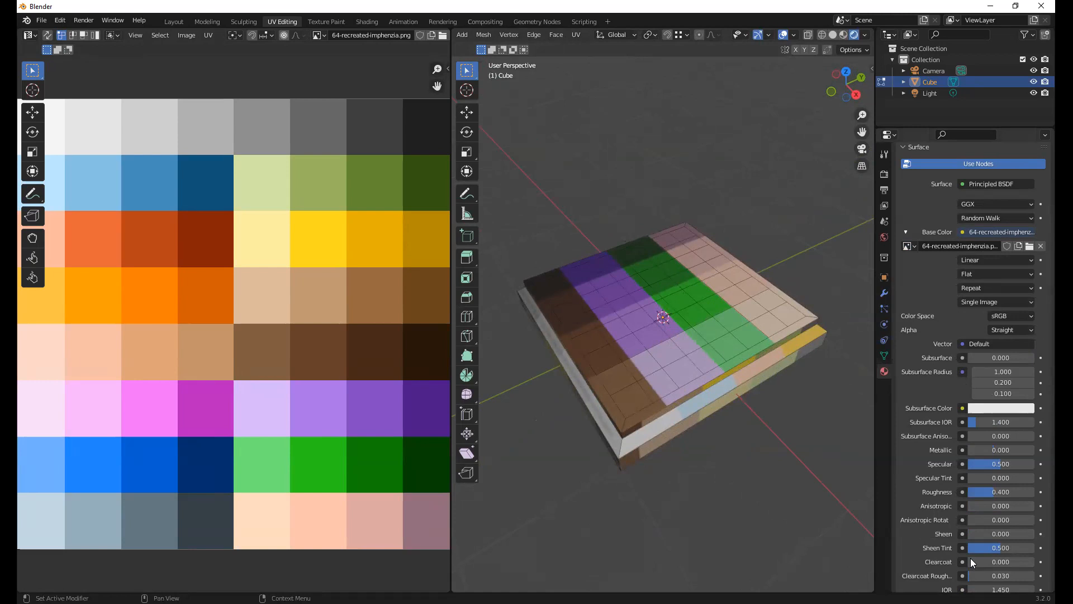
Examine the material's image texture, Principled BSDF and output nodes in the Shading workspace and return to UV Editing
{"action": "left_click", "coordinate": [366, 22]}
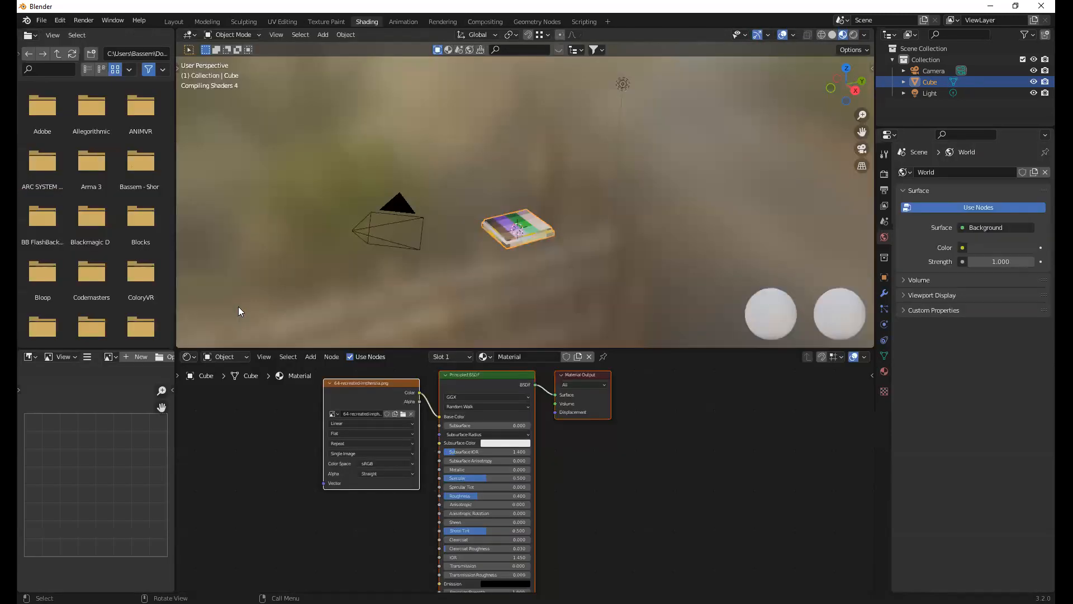
{"action": "scroll", "coordinate": [510, 438], "scroll_direction": "up", "scroll_amount": 5}
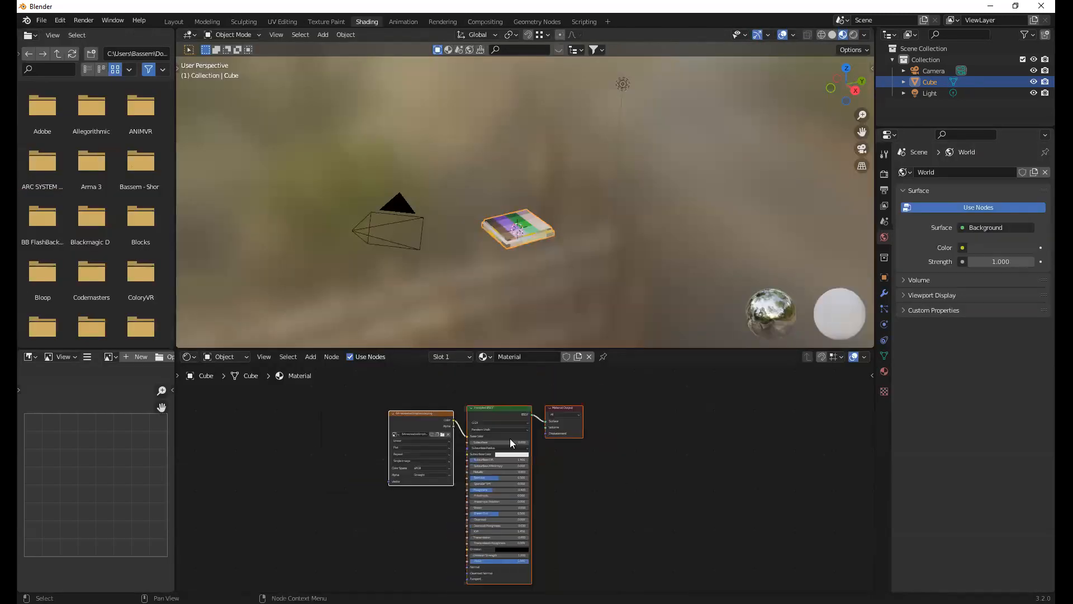
{"action": "mouse_move", "coordinate": [351, 388]}
{"action": "middle_mouse_down"}
{"action": "mouse_move", "coordinate": [343, 430]}
{"action": "mouse_move", "coordinate": [364, 460]}
{"action": "mouse_move", "coordinate": [344, 411]}
{"action": "middle_mouse_up"}
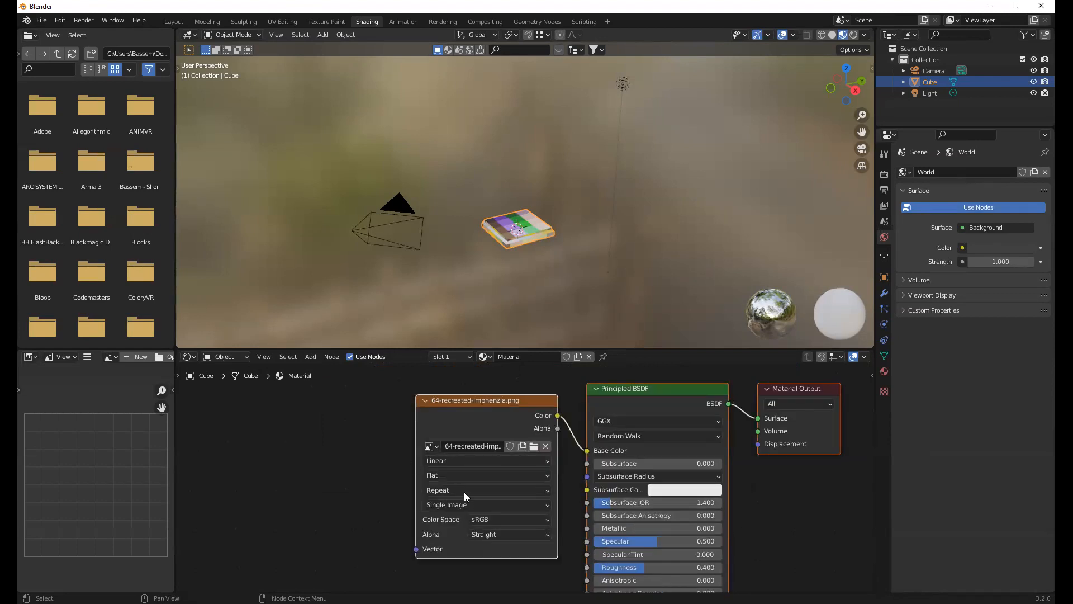
{"action": "scroll", "coordinate": [464, 492], "scroll_direction": "down", "scroll_amount": 2}
{"action": "key", "text": "Home"}
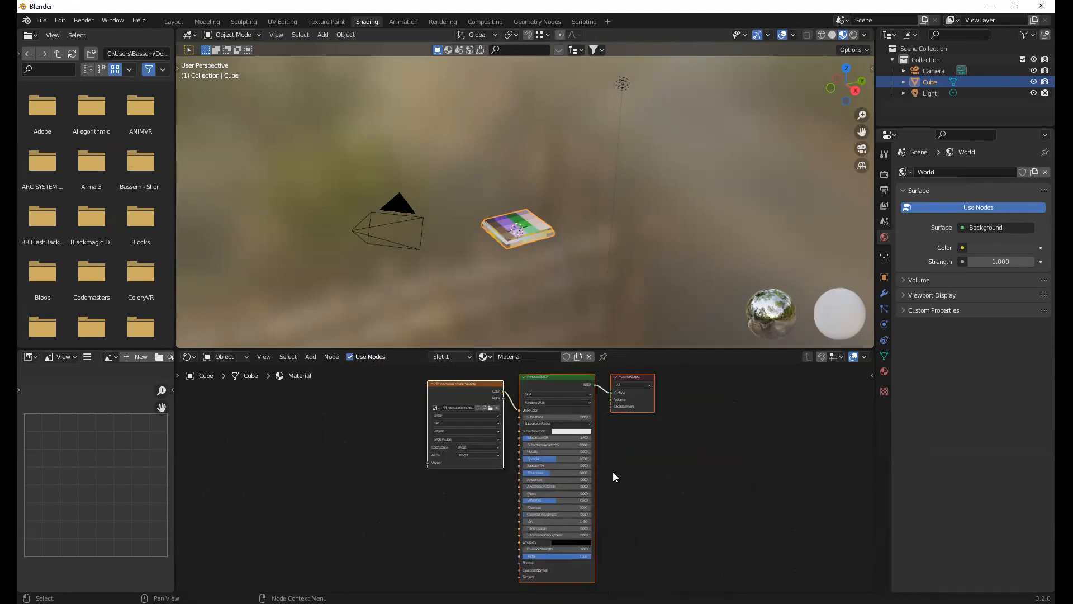
{"action": "scroll", "coordinate": [506, 465], "scroll_direction": "up", "scroll_amount": 1}
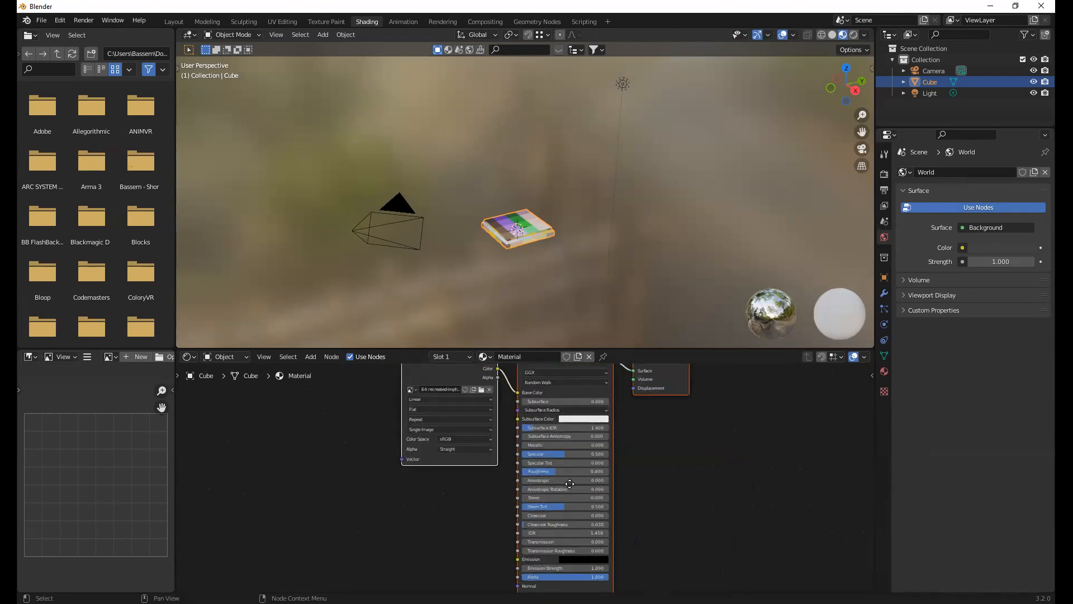
{"action": "middle_click_drag", "start_coordinate": [374, 410], "coordinate": [610, 481]}
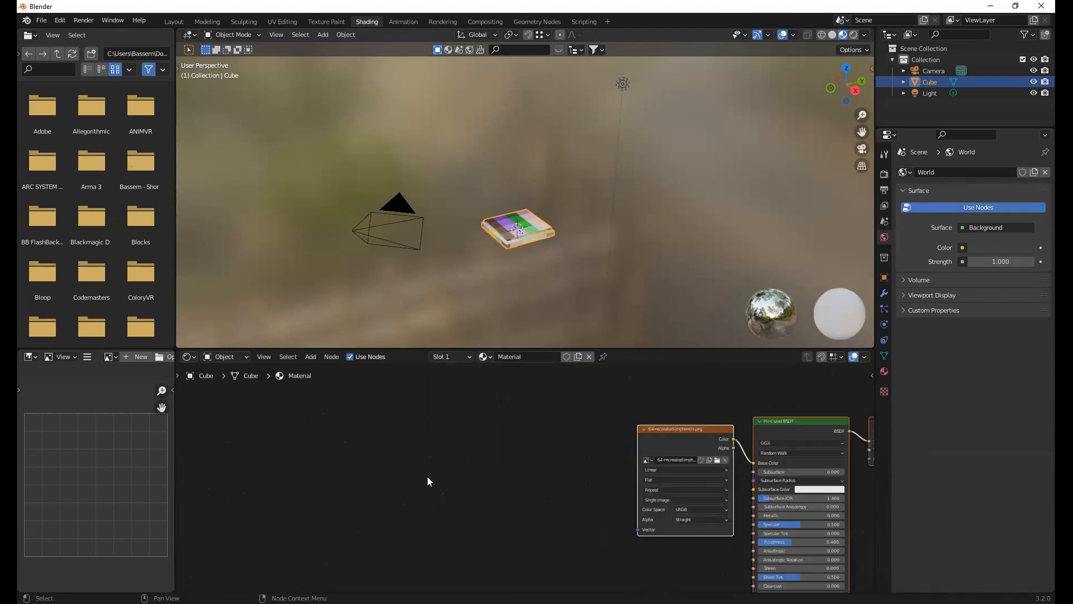
{"action": "middle_click_drag", "start_coordinate": [725, 461], "coordinate": [578, 469]}
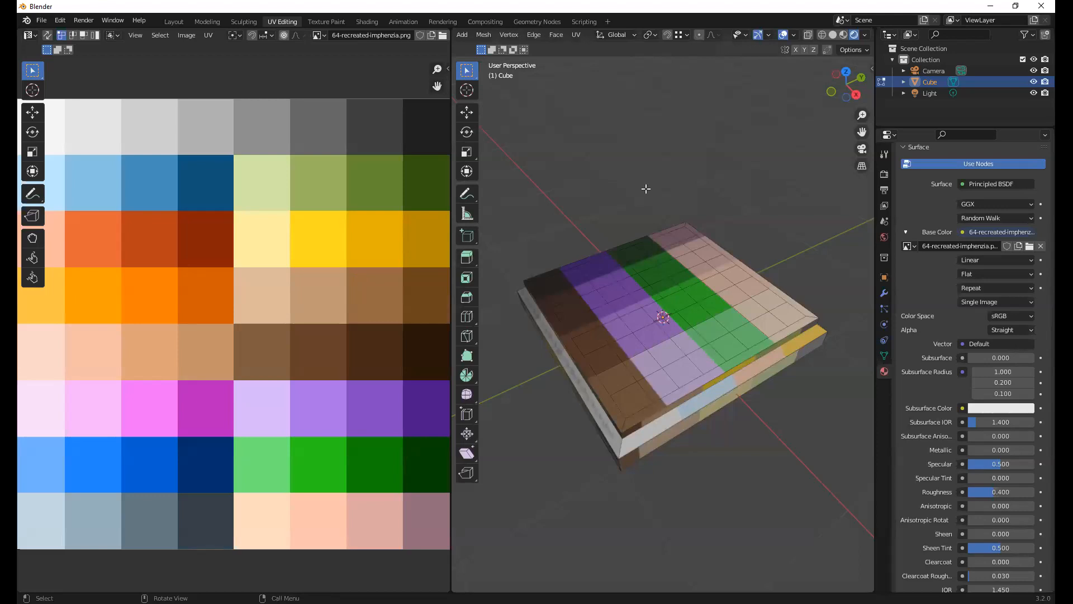
Show the board's full UV layout over the palette, clear the selection, and examine the textured colours from above, the sides and below
{"action": "key", "text": "a"}
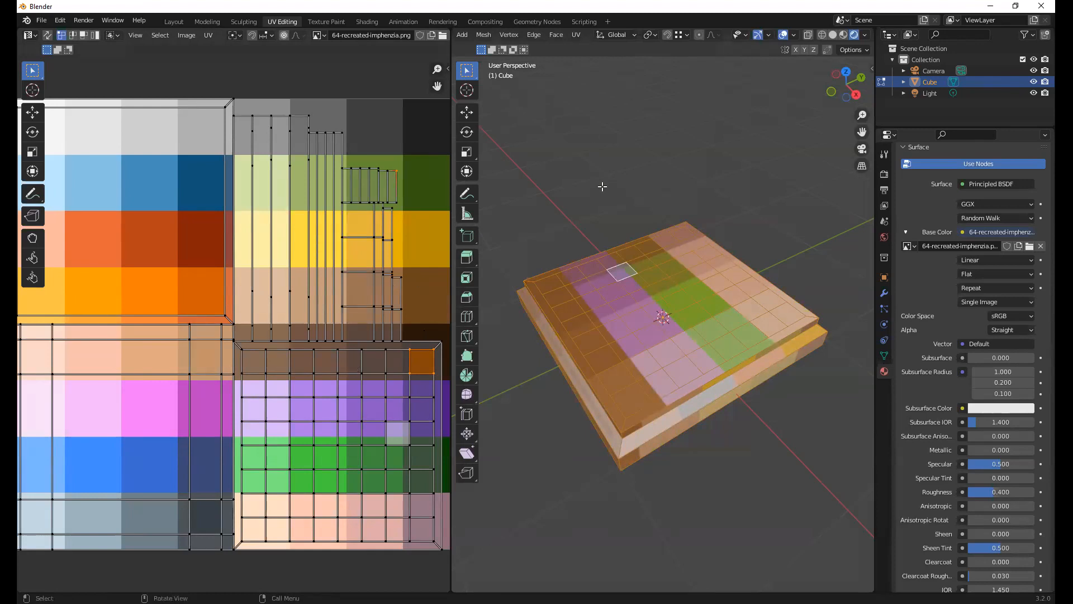
{"action": "mouse_move", "coordinate": [636, 191]}
{"action": "middle_mouse_down"}
{"action": "mouse_move", "coordinate": [616, 185]}
{"action": "mouse_move", "coordinate": [620, 192]}
{"action": "middle_mouse_up"}
{"action": "key", "text": "alt+a"}
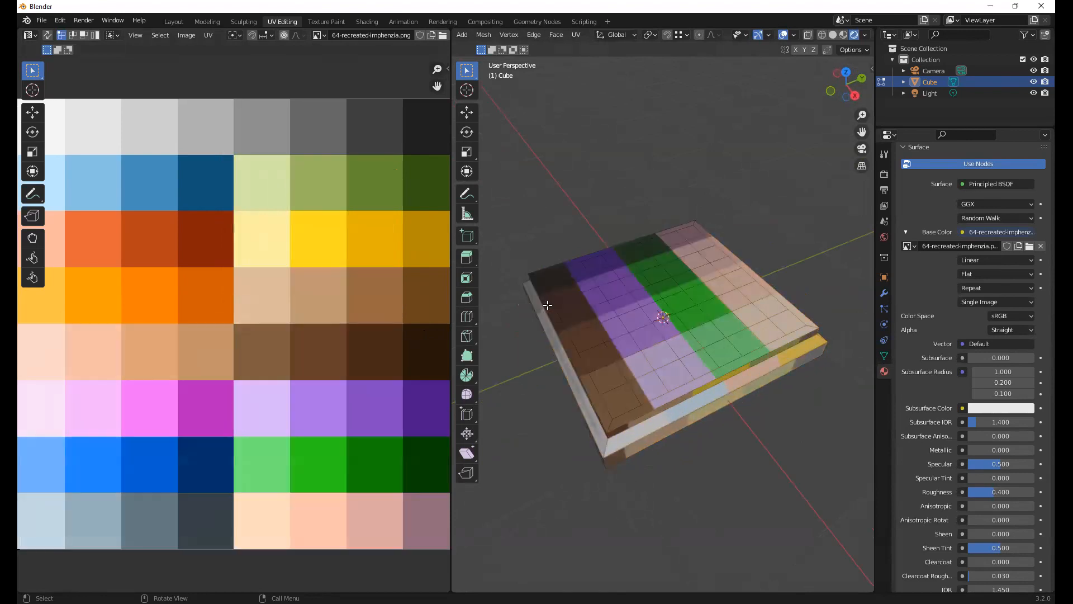
{"action": "middle_click_drag", "start_coordinate": [617, 284], "coordinate": [560, 307]}
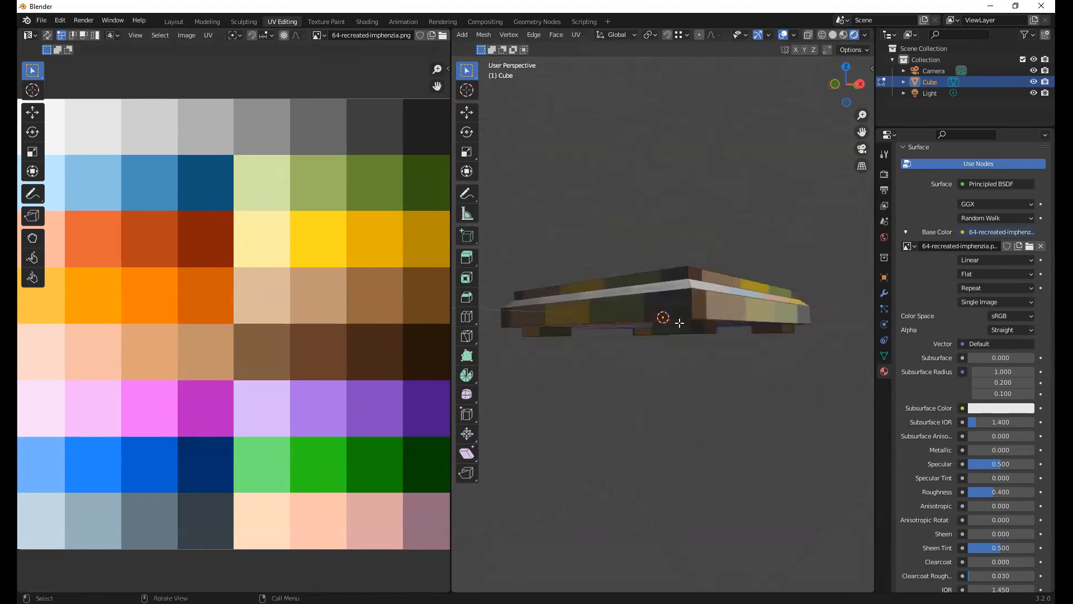
{"action": "middle_click_drag", "start_coordinate": [699, 334], "coordinate": [626, 356]}
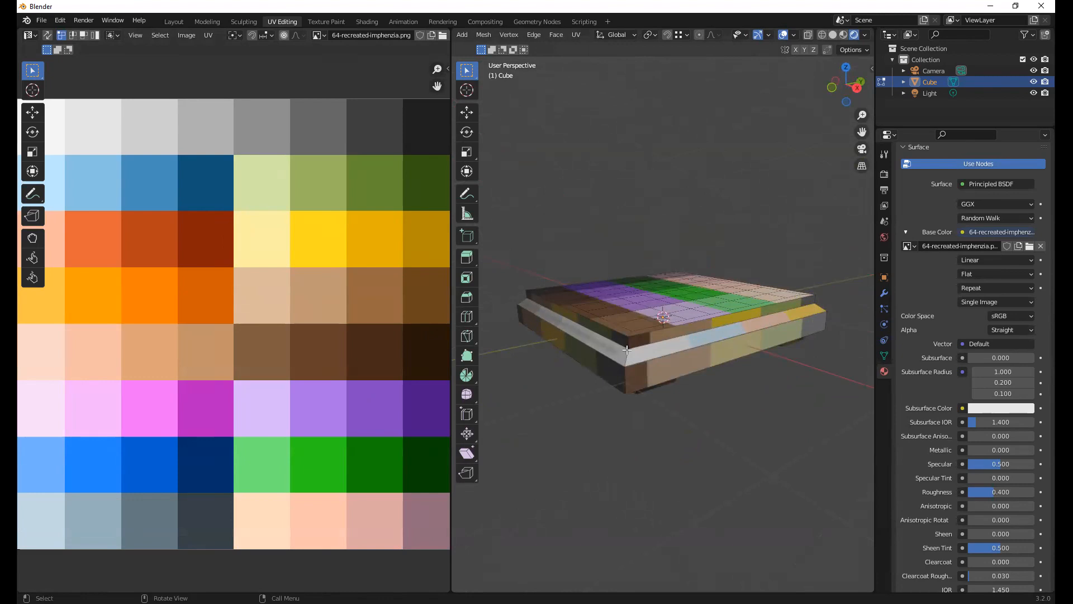
{"action": "middle_click_drag", "start_coordinate": [725, 383], "coordinate": [663, 314]}
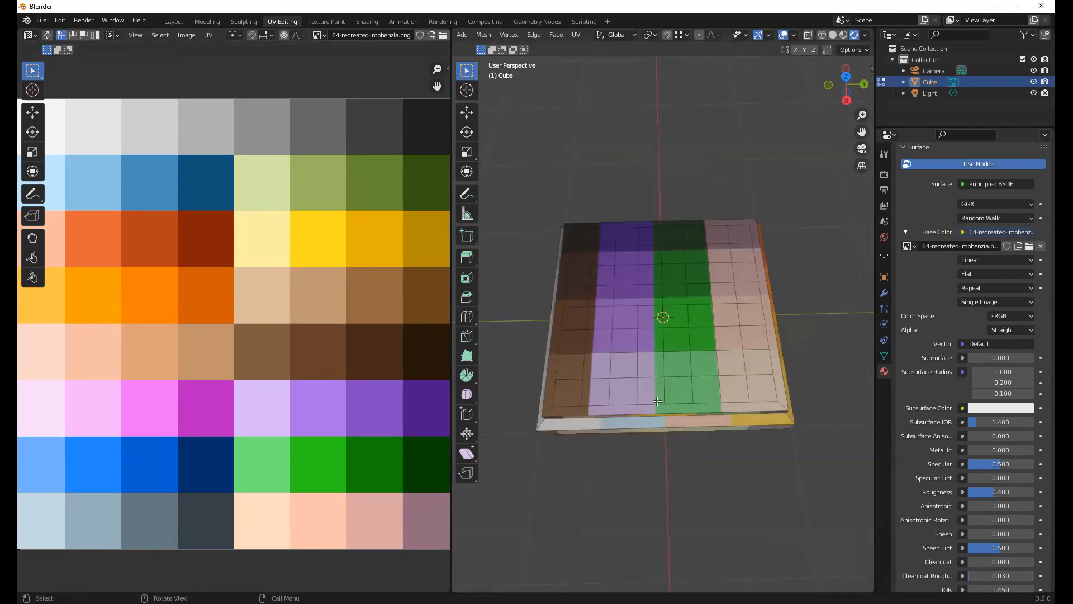
{"action": "middle_click_drag", "start_coordinate": [648, 356], "coordinate": [626, 323]}
{"action": "middle_click_drag", "start_coordinate": [619, 371], "coordinate": [625, 302]}
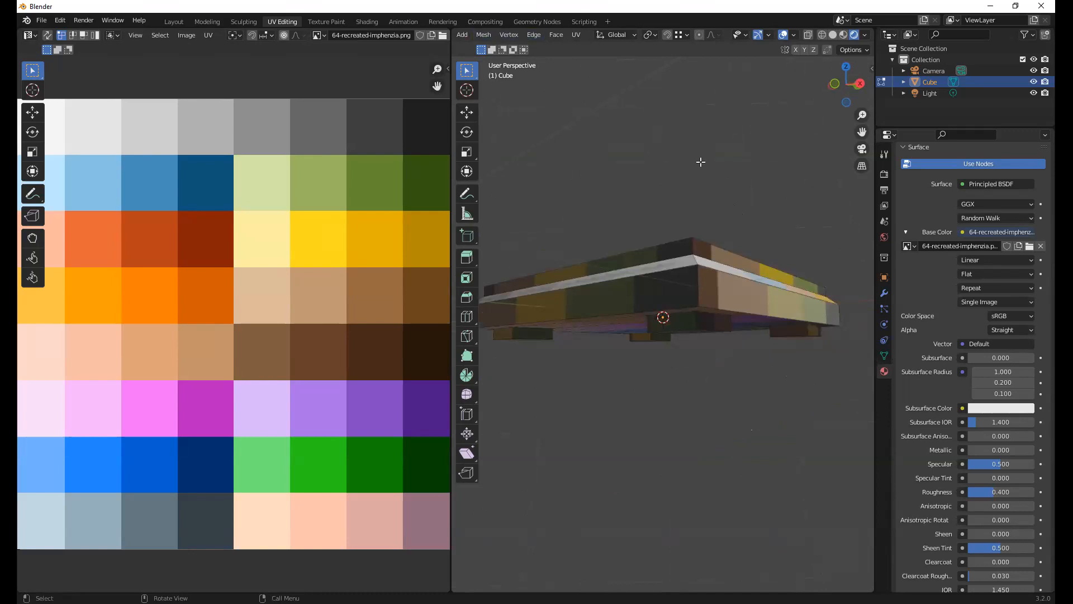
Select the four outer side faces of the board's lower slab
{"action": "key", "text": "1"}
{"action": "key", "text": "ctrl+z"}
{"action": "key", "text": "ctrl+z"}
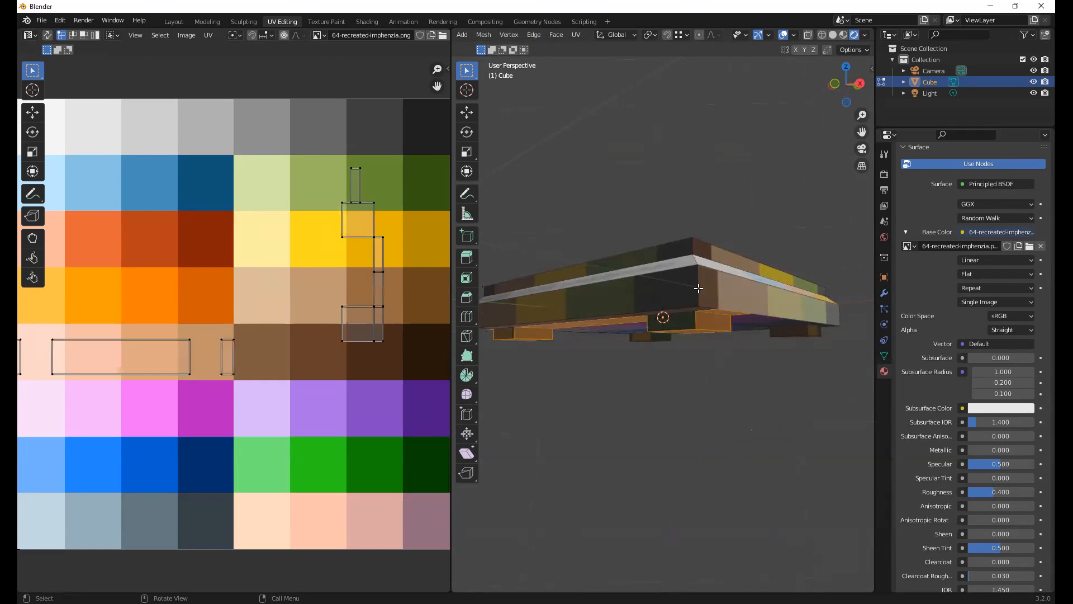
{"action": "left_click", "coordinate": [686, 285], "text": "alt"}
{"action": "left_click", "coordinate": [677, 285], "text": "alt"}
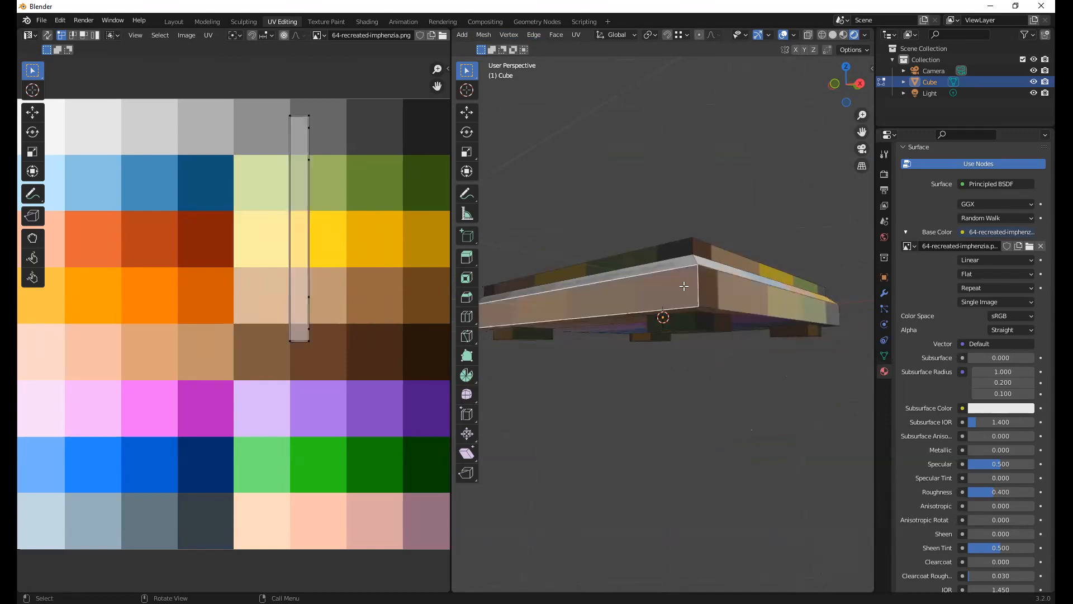
{"action": "left_click", "coordinate": [729, 292], "text": "alt+shift"}
{"action": "middle_click_drag", "start_coordinate": [729, 292], "coordinate": [705, 310]}
{"action": "left_click", "coordinate": [679, 303], "text": "shift"}
{"action": "left_click", "coordinate": [669, 285], "text": "shift"}
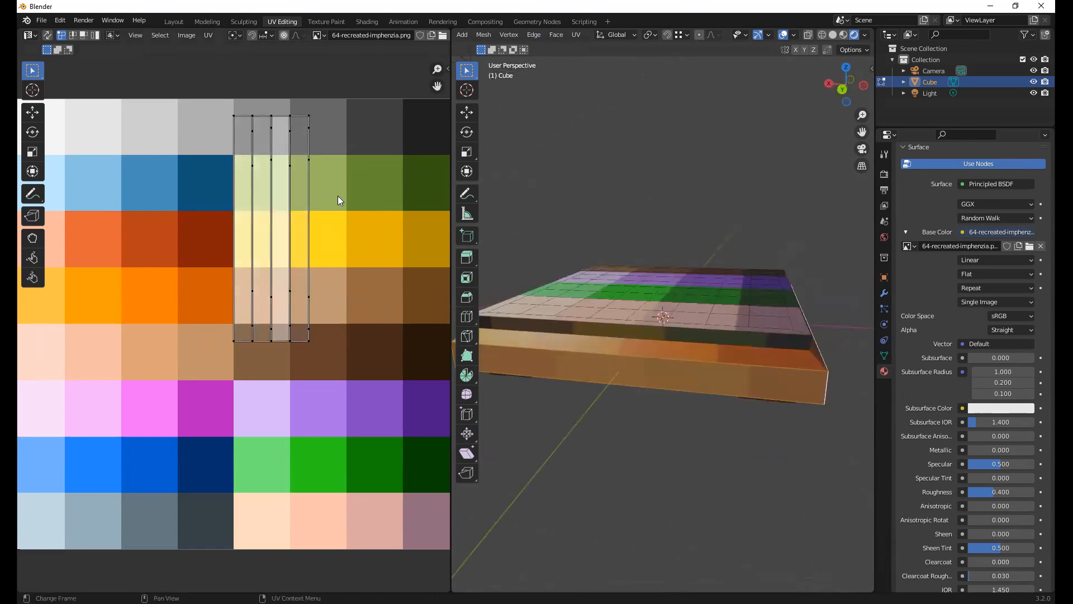
{"action": "middle_click_drag", "start_coordinate": [323, 146], "coordinate": [344, 155]}
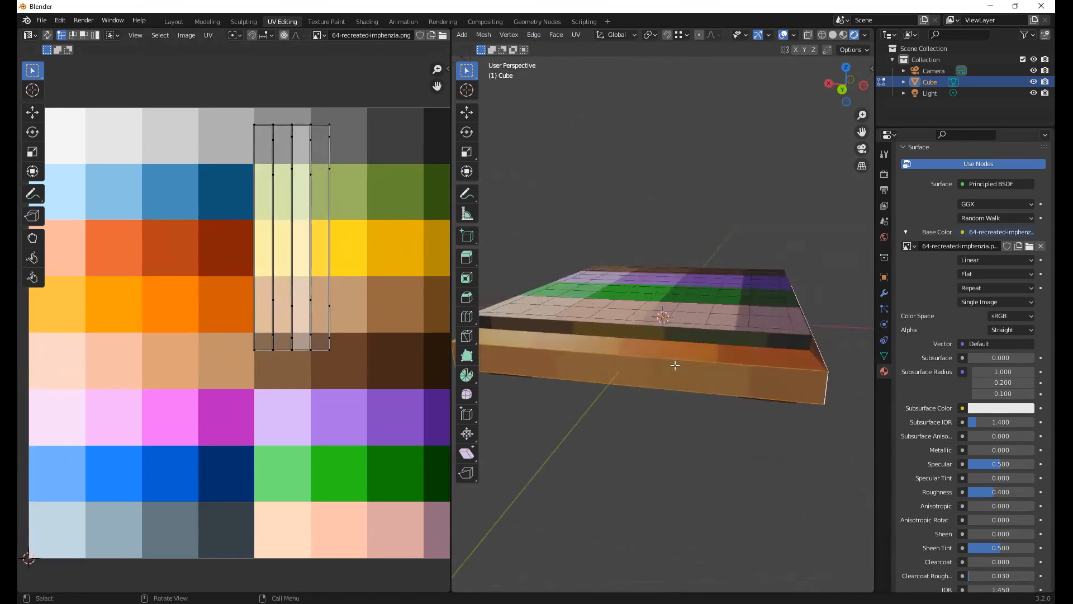
{"action": "middle_click_drag", "start_coordinate": [671, 342], "coordinate": [579, 377]}
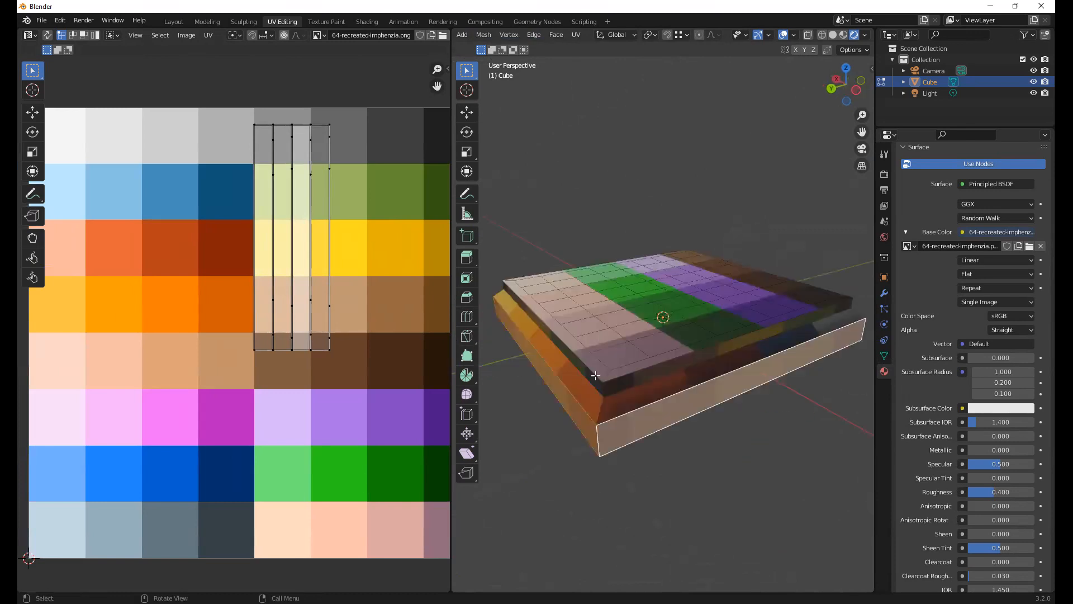
{"action": "middle_click_drag", "start_coordinate": [671, 358], "coordinate": [415, 271]}
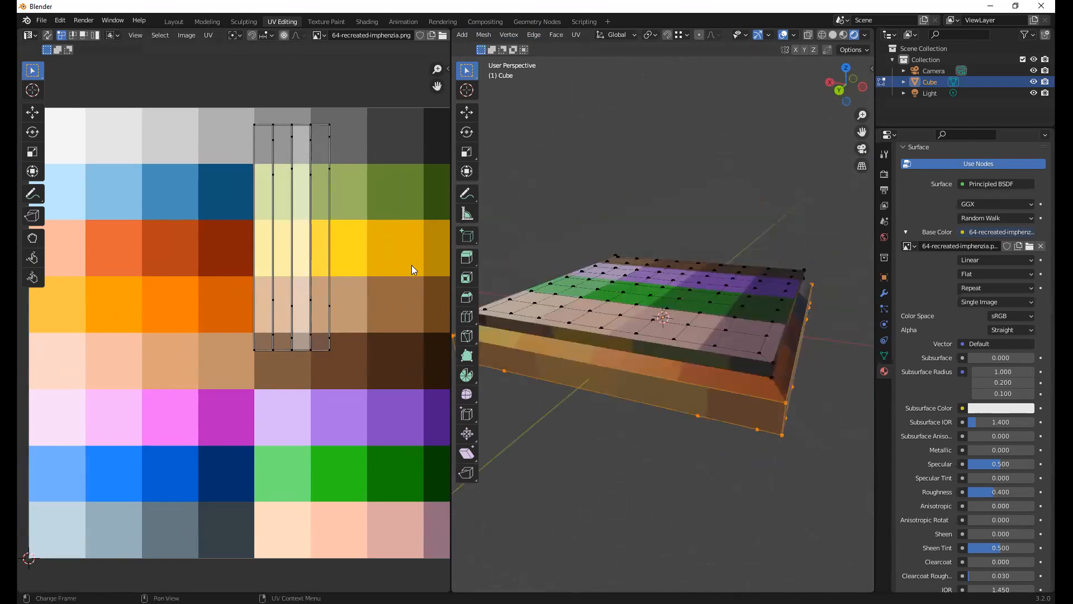
Scale the selected side faces' UVs down and move them inside the lightest swatch of the palette's dark brown group
{"action": "middle_click_drag", "start_coordinate": [291, 224], "coordinate": [301, 230]}
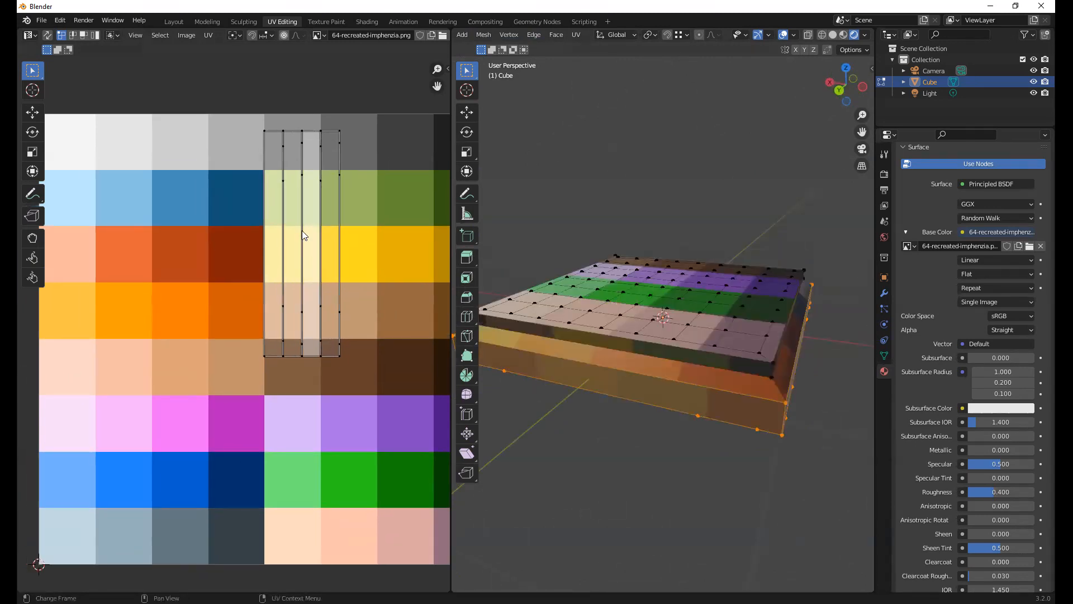
{"action": "key", "text": "a"}
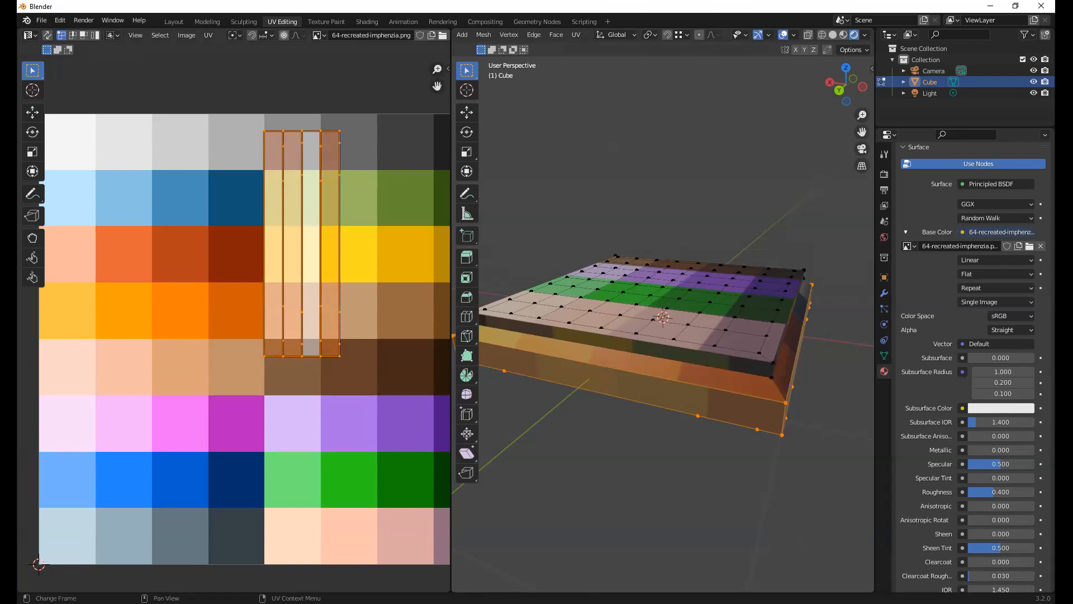
{"action": "key", "text": "s"}
{"action": "left_click", "coordinate": [335, 312]}
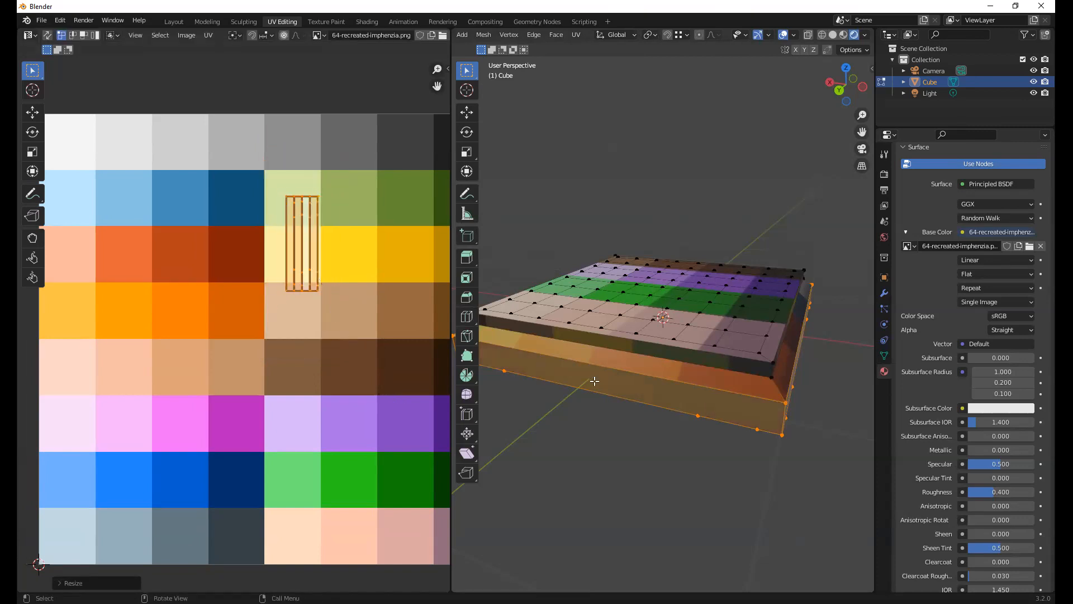
{"action": "key", "text": "s"}
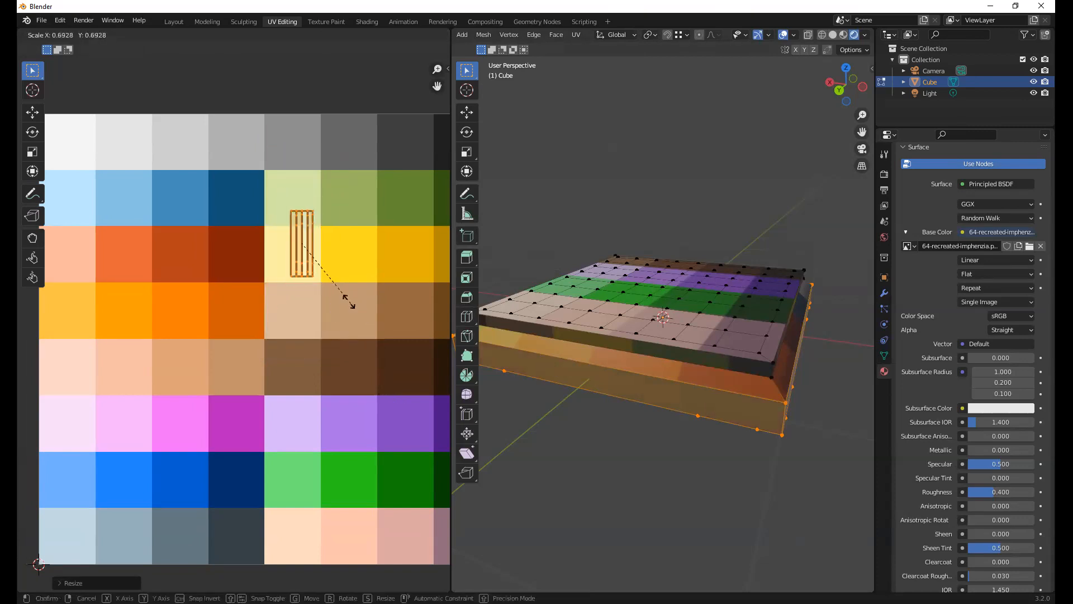
{"action": "left_click", "coordinate": [334, 253]}
{"action": "key", "text": "g"}
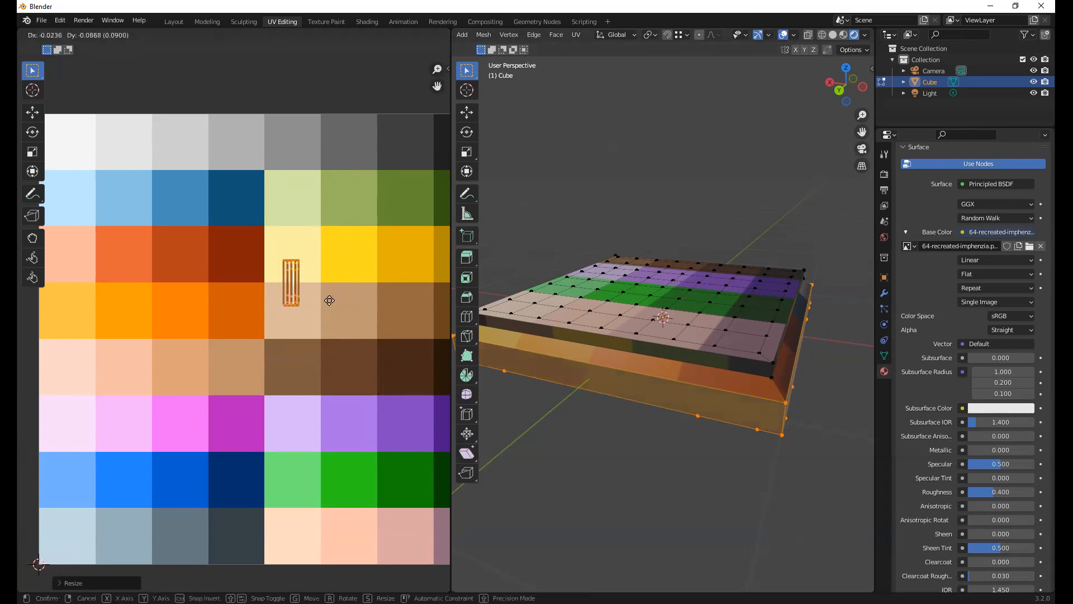
{"action": "left_click", "coordinate": [334, 352]}
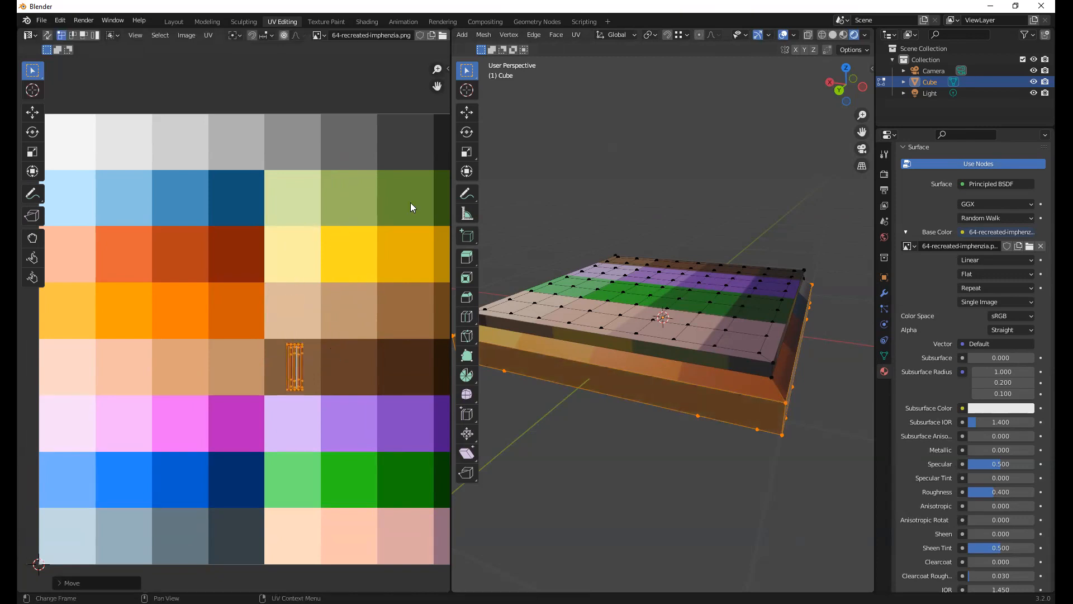
Inspect the recoloured board in Object Mode, and return to Edit Mode with face selection to work on its underside
{"action": "left_click", "coordinate": [527, 230]}
{"action": "middle_click_drag", "start_coordinate": [745, 343], "coordinate": [680, 316]}
{"action": "key", "text": "Tab"}
{"action": "middle_click_drag", "start_coordinate": [719, 396], "coordinate": [661, 329]}
{"action": "middle_click_drag", "start_coordinate": [613, 366], "coordinate": [561, 247]}
{"action": "key", "text": "Tab"}
{"action": "key", "text": "3"}
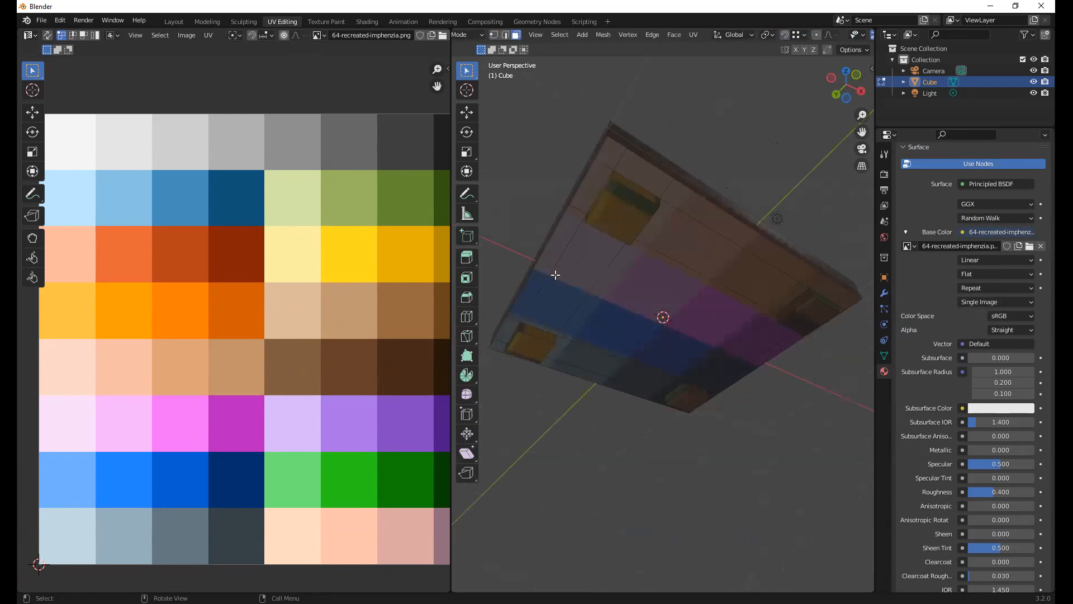
{"action": "left_click", "coordinate": [581, 263]}
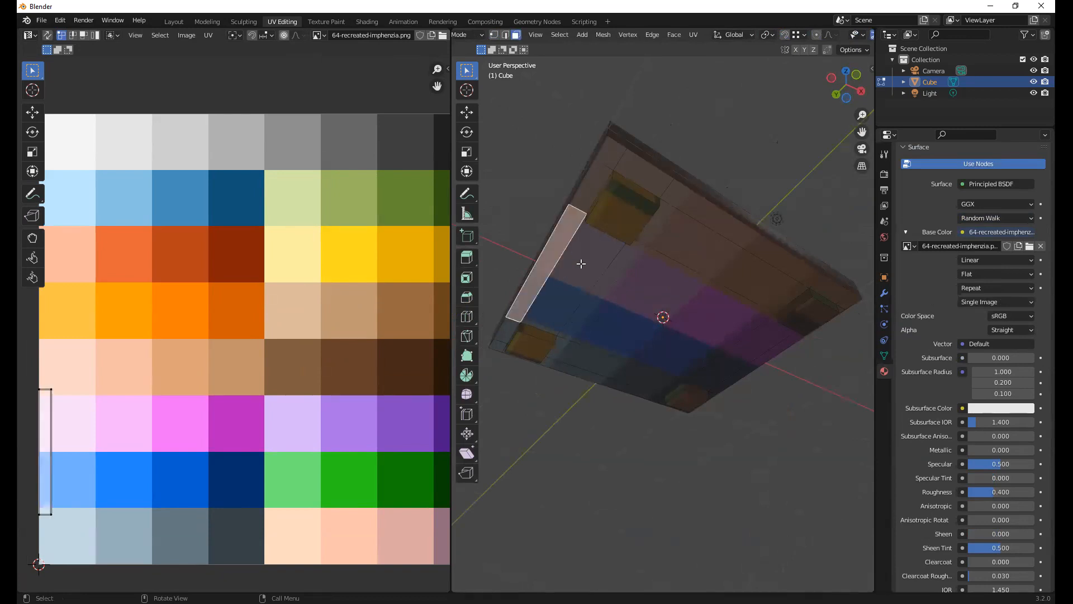
{"action": "left_click", "coordinate": [595, 182], "text": "shift"}
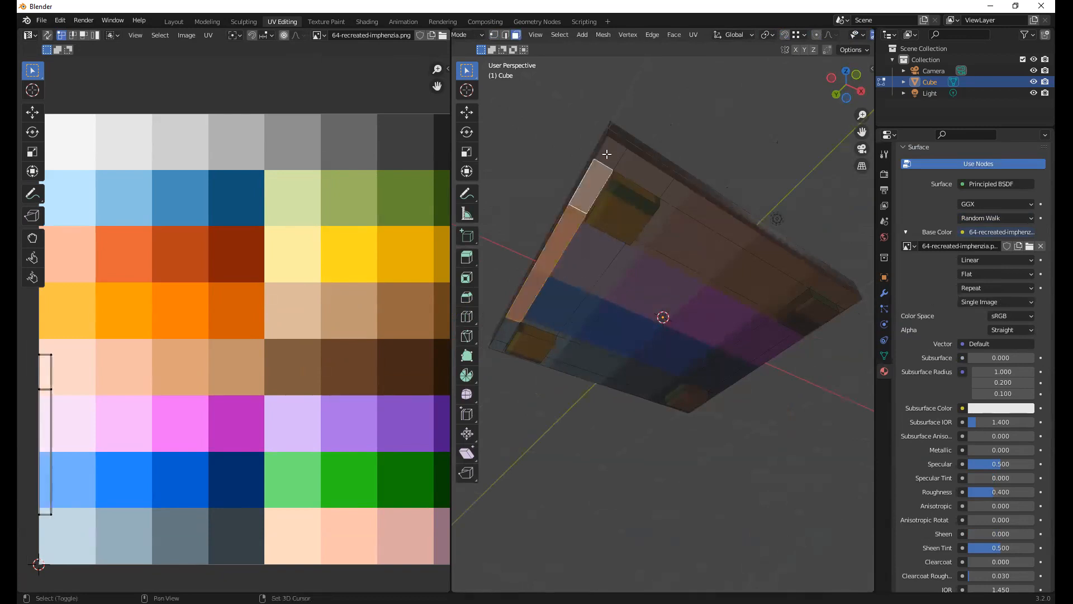
{"action": "left_click", "coordinate": [610, 152], "text": "shift"}
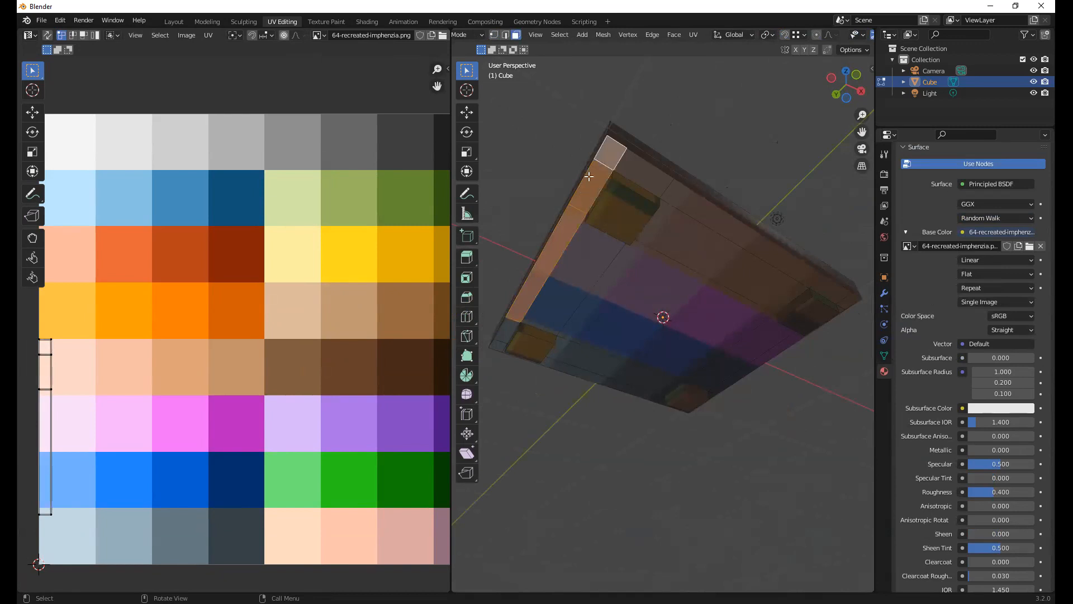
Select the entire flat underside around the feet from one corner face using Linked Flat Faces
{"action": "left_click", "coordinate": [605, 155]}
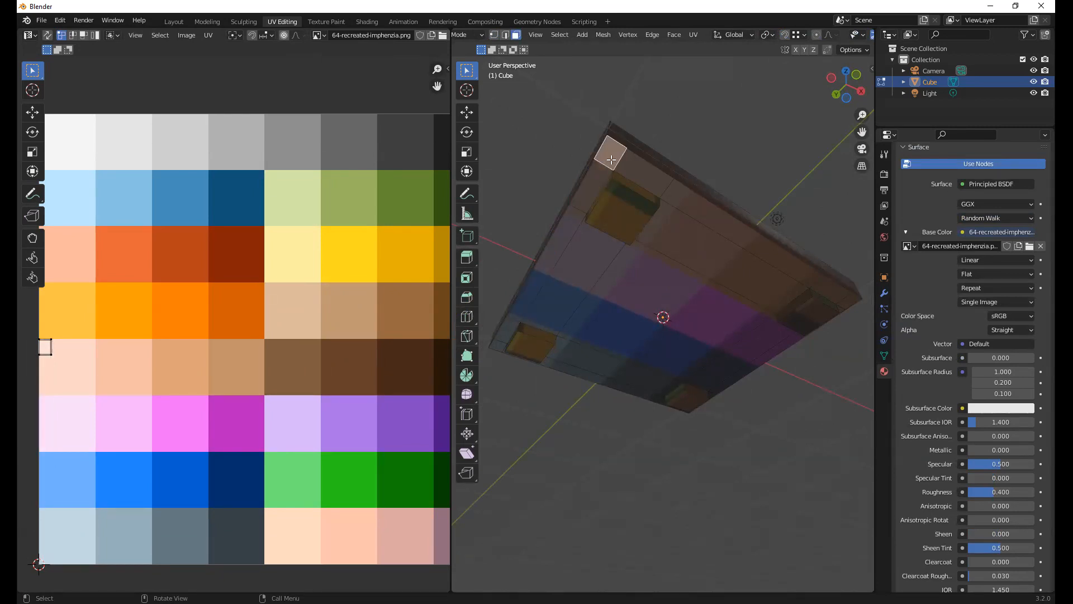
{"action": "left_click", "coordinate": [559, 34]}
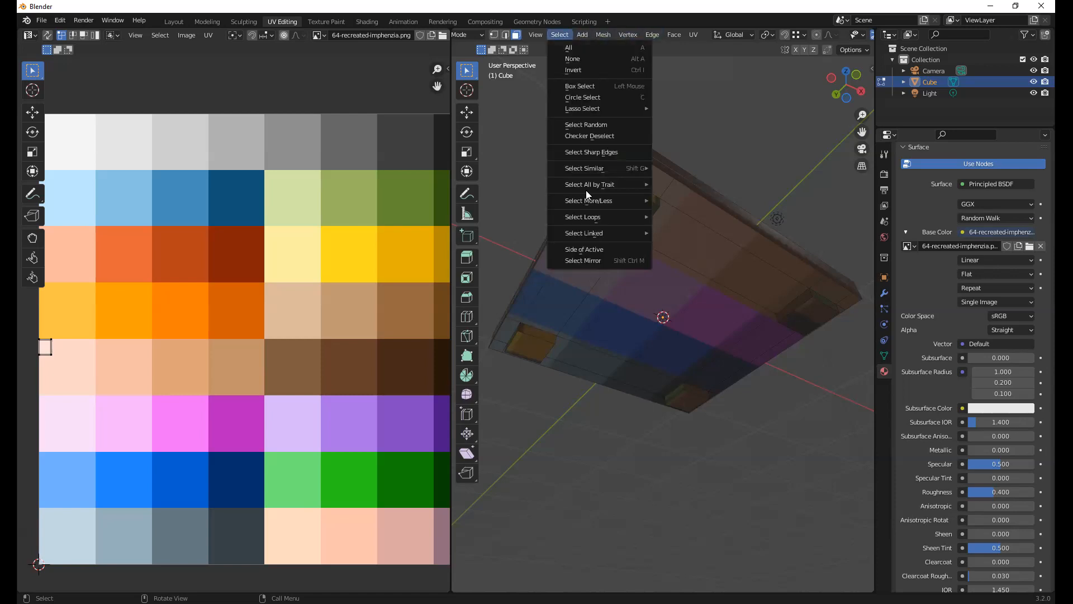
{"action": "mouse_move", "coordinate": [616, 233]}
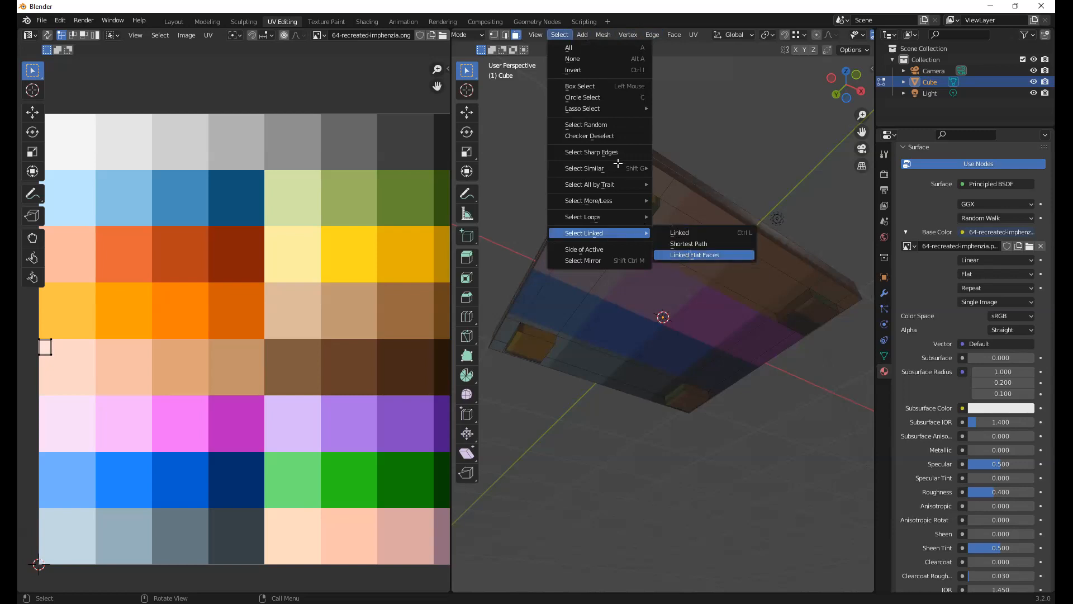
{"action": "left_click", "coordinate": [692, 256]}
{"action": "middle_click_drag", "start_coordinate": [613, 311], "coordinate": [702, 295]}
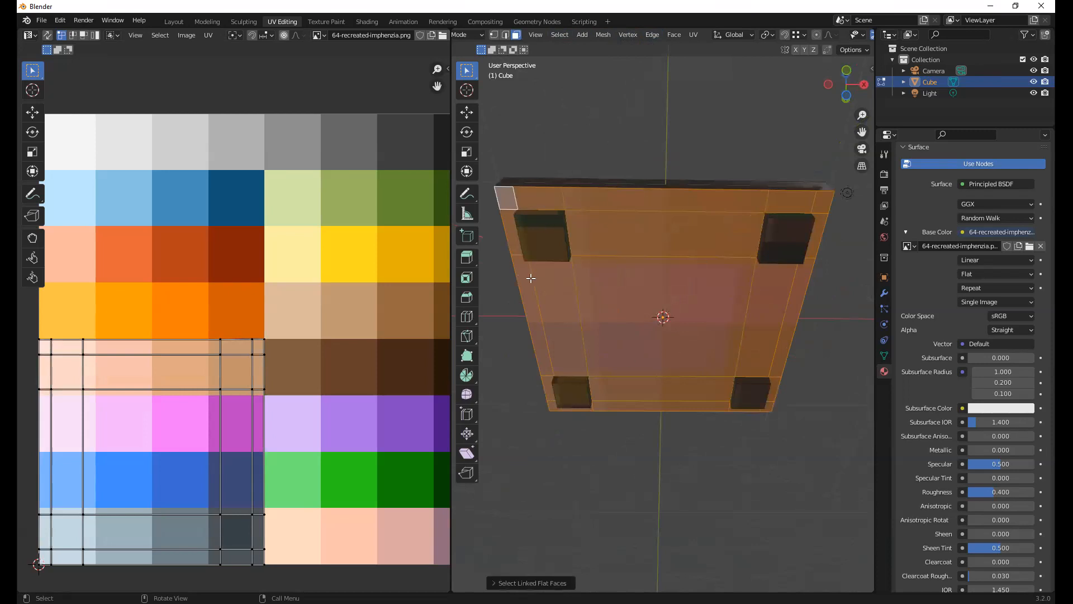
{"action": "middle_click_drag", "start_coordinate": [666, 284], "coordinate": [637, 304]}
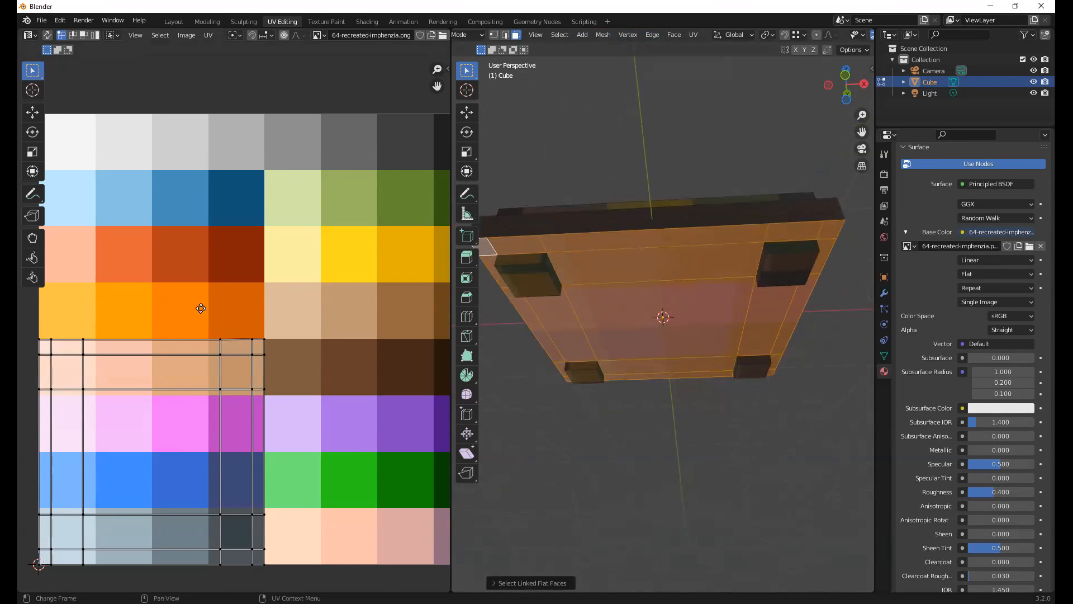
Shrink the underside faces' UVs, place them inside the palette's darkest brown swatch, and return to Object Mode
{"action": "middle_click_drag", "start_coordinate": [193, 308], "coordinate": [201, 307]}
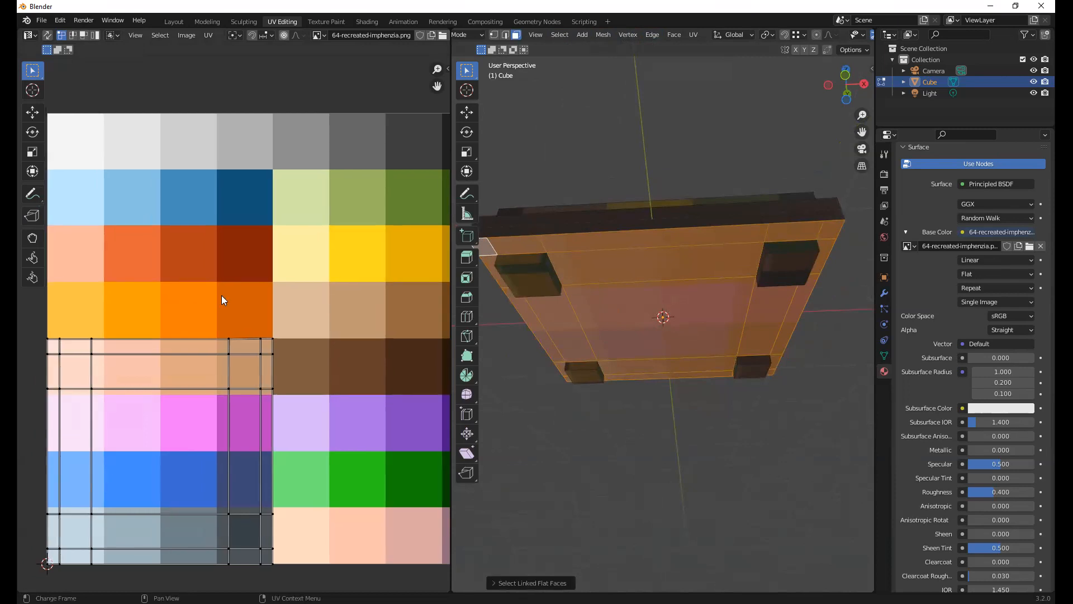
{"action": "left_click", "coordinate": [244, 343]}
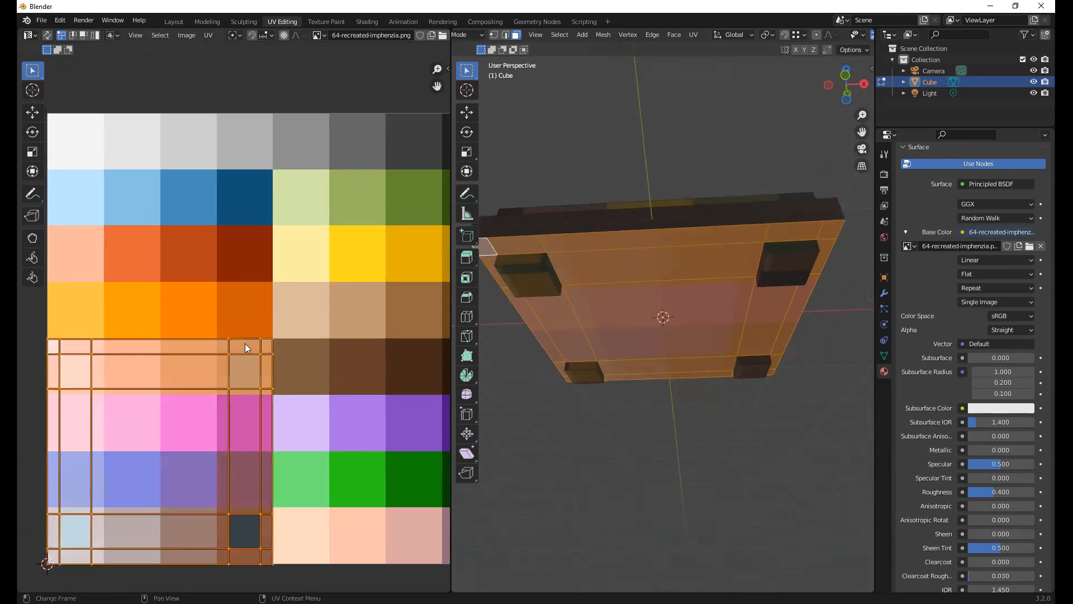
{"action": "key", "text": "s"}
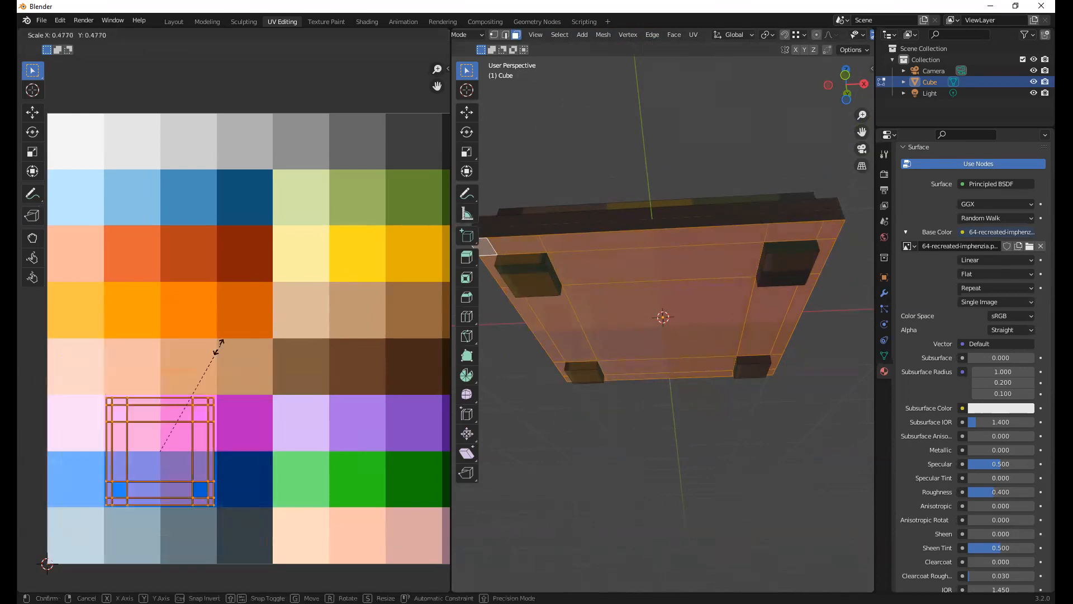
{"action": "left_click", "coordinate": [147, 403]}
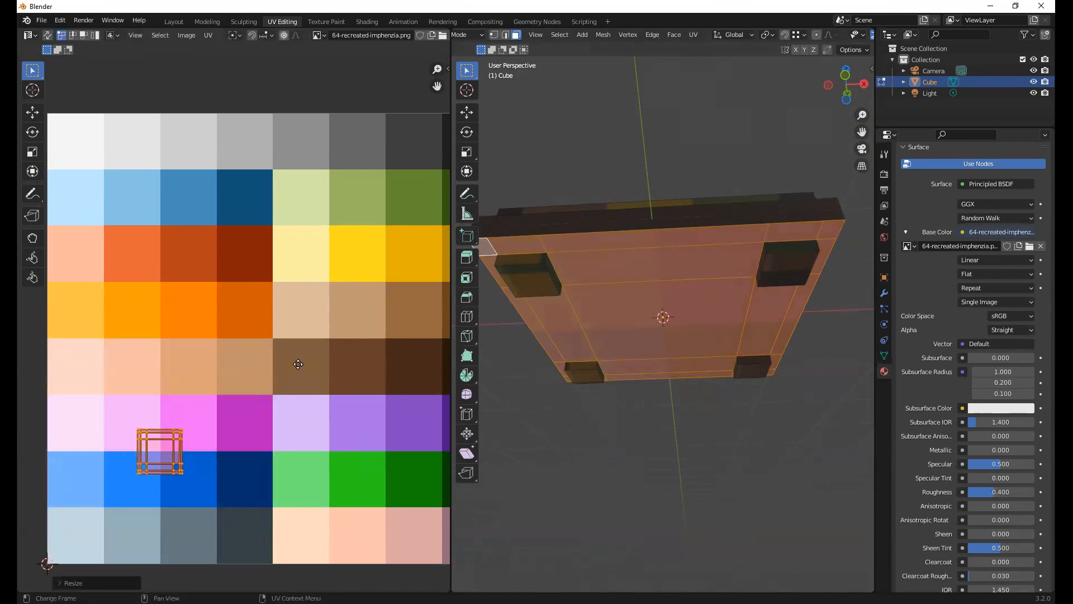
{"action": "key", "text": "g"}
{"action": "left_click", "coordinate": [398, 319]}
{"action": "middle_click_drag", "start_coordinate": [401, 310], "coordinate": [259, 311]}
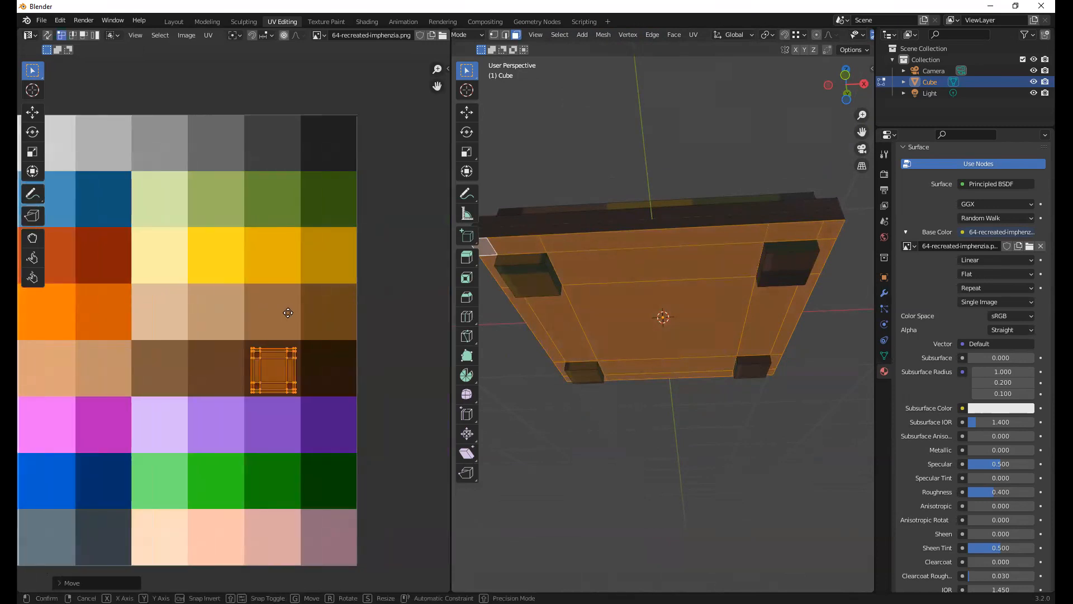
{"action": "key", "text": "g"}
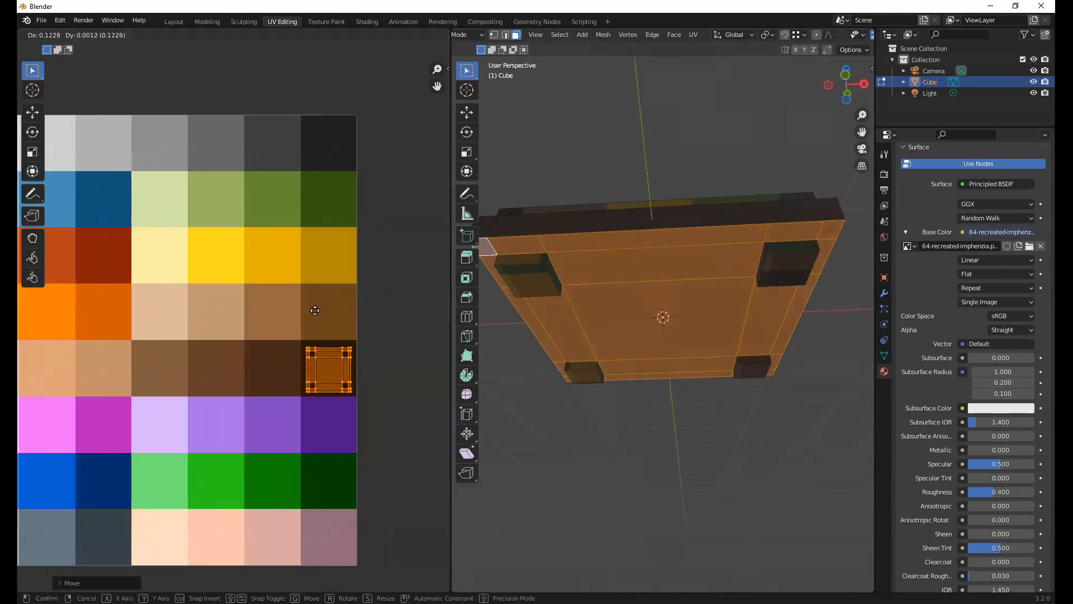
{"action": "left_click", "coordinate": [315, 310]}
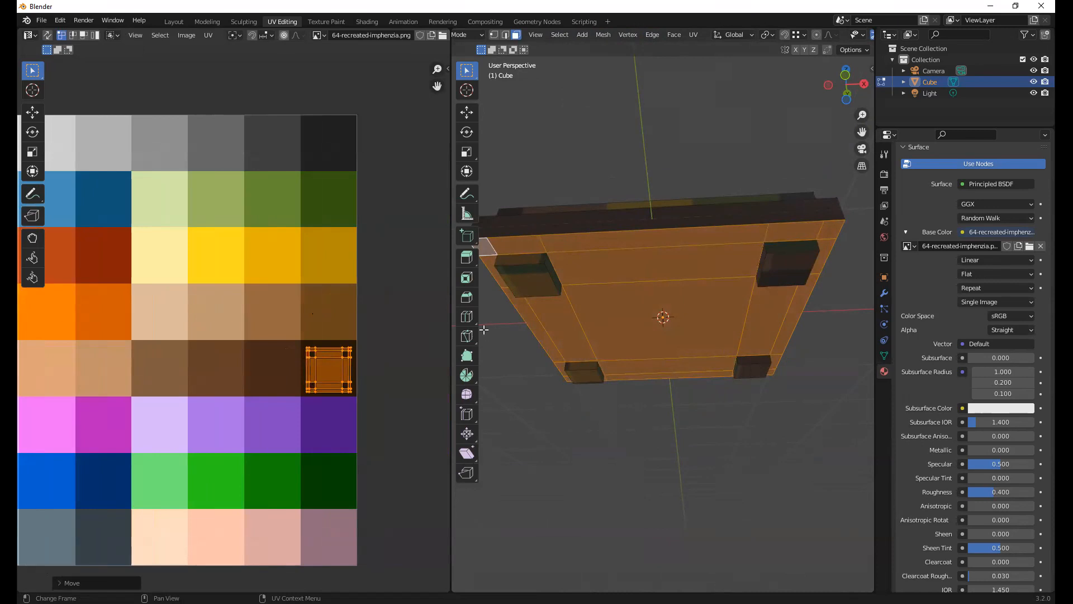
{"action": "left_click", "coordinate": [694, 421]}
{"action": "key", "text": "Tab"}
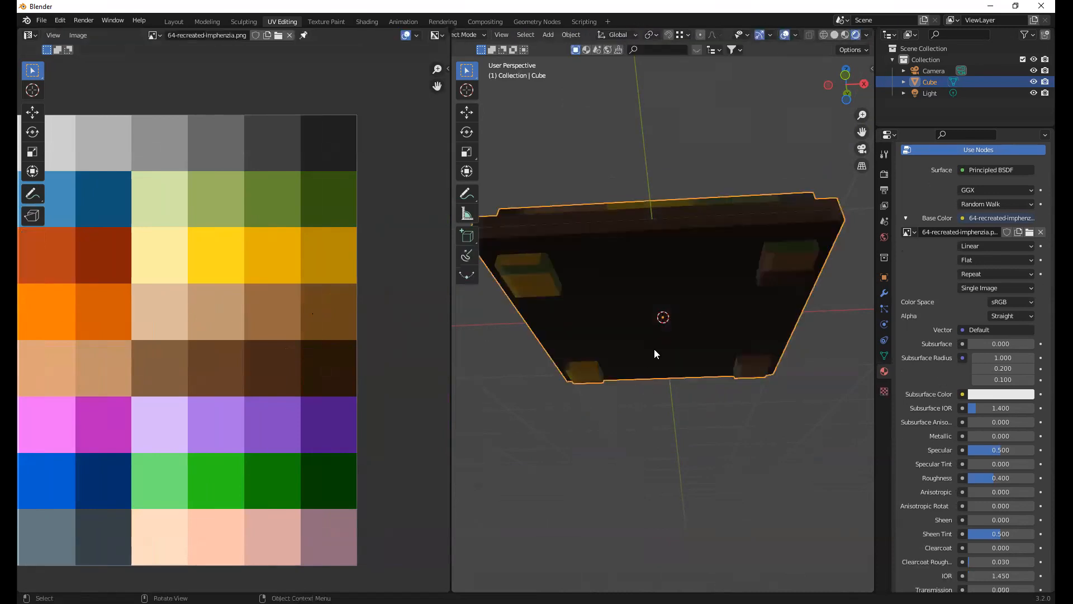
Enter Edit Mode and select the bottom and side faces of two neighbouring feet under the board
{"action": "mouse_move", "coordinate": [644, 355]}
{"action": "middle_mouse_down"}
{"action": "mouse_move", "coordinate": [695, 319]}
{"action": "mouse_move", "coordinate": [649, 349]}
{"action": "middle_mouse_up"}
{"action": "key", "text": "Tab"}
{"action": "middle_click_drag", "start_coordinate": [604, 306], "coordinate": [506, 268]}
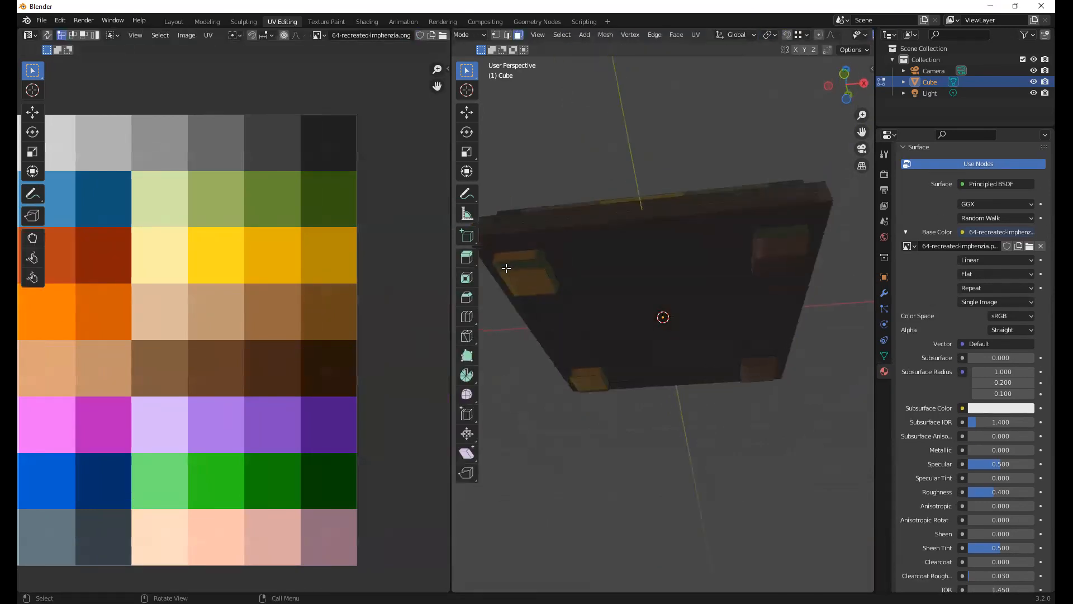
{"action": "left_click", "coordinate": [539, 255]}
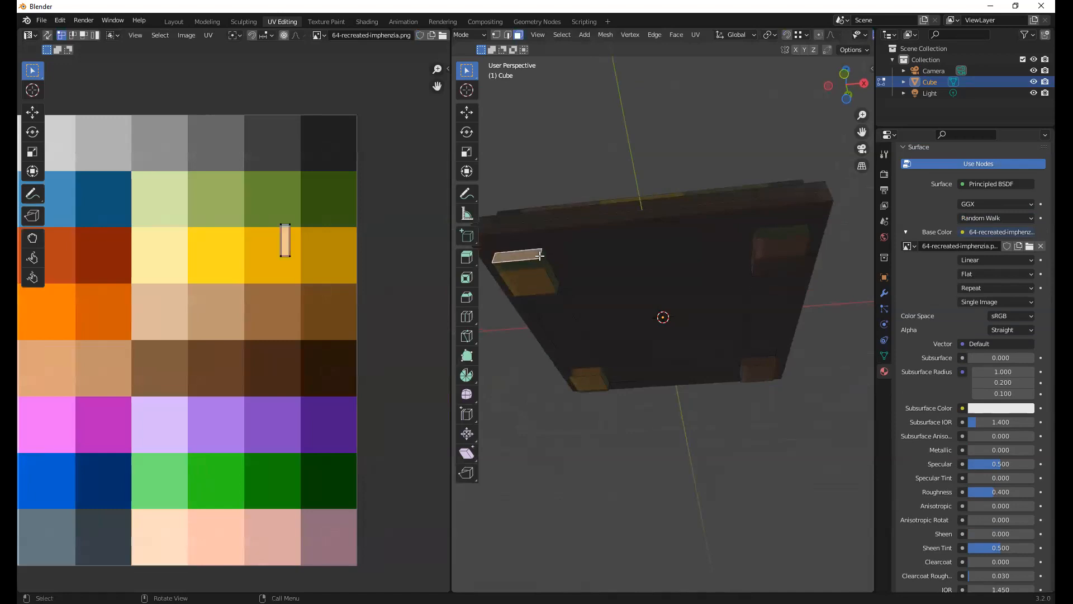
{"action": "left_click", "coordinate": [540, 255], "text": "alt"}
{"action": "left_click", "coordinate": [532, 275], "text": "shift"}
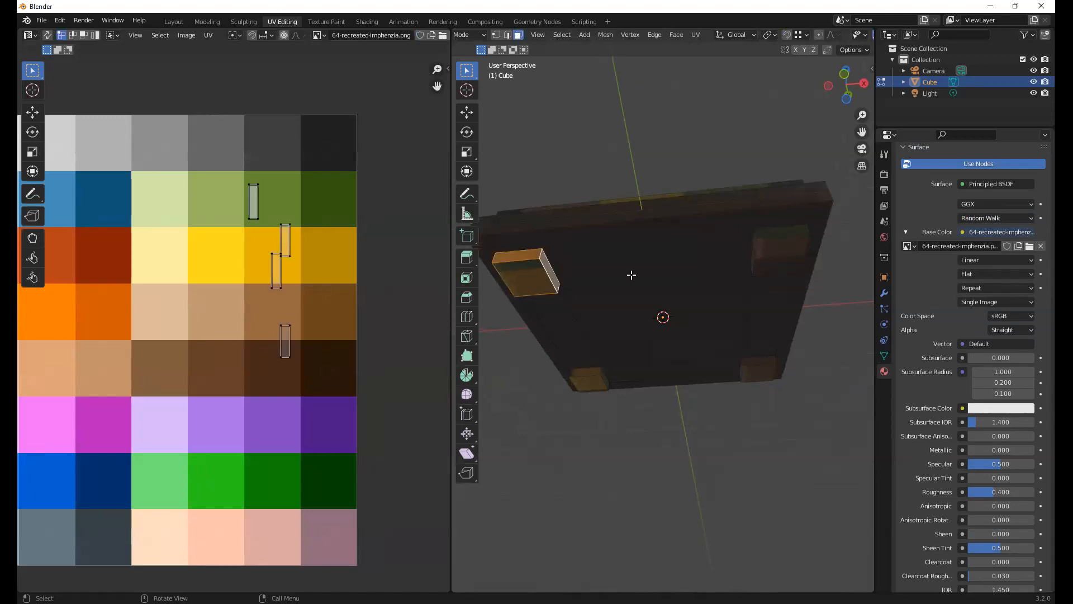
{"action": "left_click", "coordinate": [759, 238], "text": "alt+shift"}
{"action": "key", "text": "alt+a"}
{"action": "left_click", "coordinate": [755, 228]}
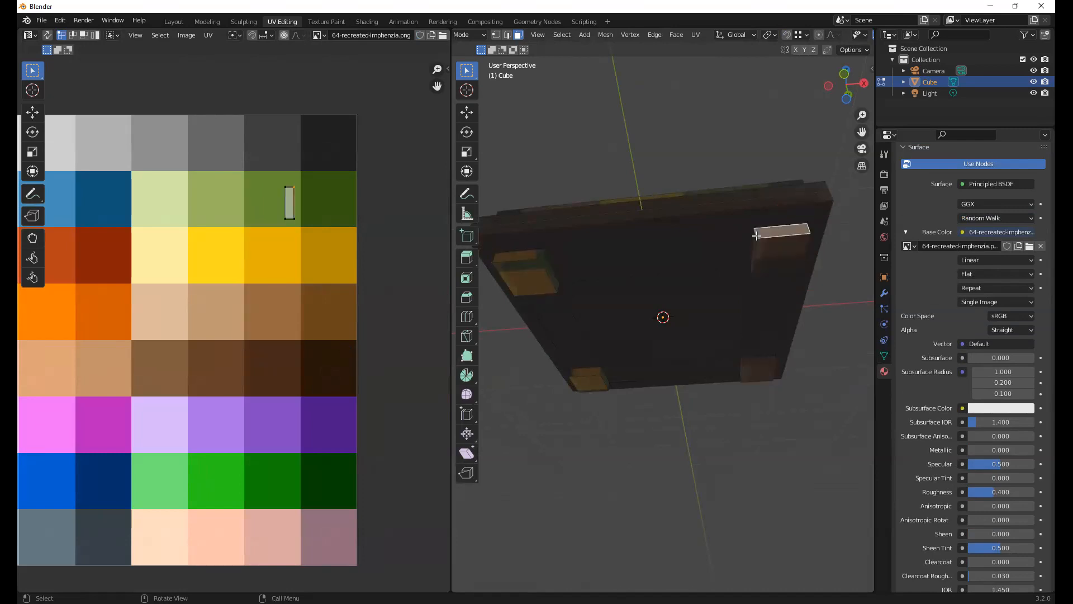
{"action": "left_click", "coordinate": [755, 234], "text": "alt"}
{"action": "left_click", "coordinate": [766, 257], "text": "shift"}
Add the faces of the remaining feet so that all four feet are completely selected
{"action": "middle_click_drag", "start_coordinate": [525, 313], "coordinate": [521, 318]}
{"action": "left_click", "coordinate": [521, 319], "text": "alt+shift"}
{"action": "left_click", "coordinate": [518, 327], "text": "shift"}
{"action": "middle_click_drag", "start_coordinate": [660, 326], "coordinate": [678, 215]}
{"action": "left_click", "coordinate": [676, 228], "text": "alt+shift"}
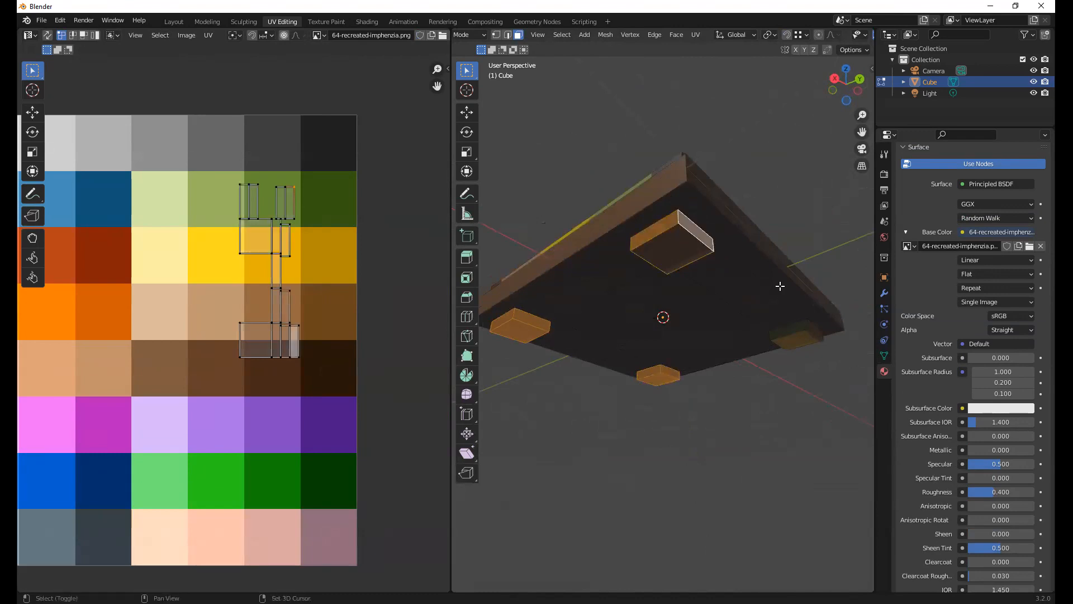
{"action": "left_click", "coordinate": [680, 249], "text": "shift"}
{"action": "middle_click_drag", "start_coordinate": [749, 318], "coordinate": [766, 307]}
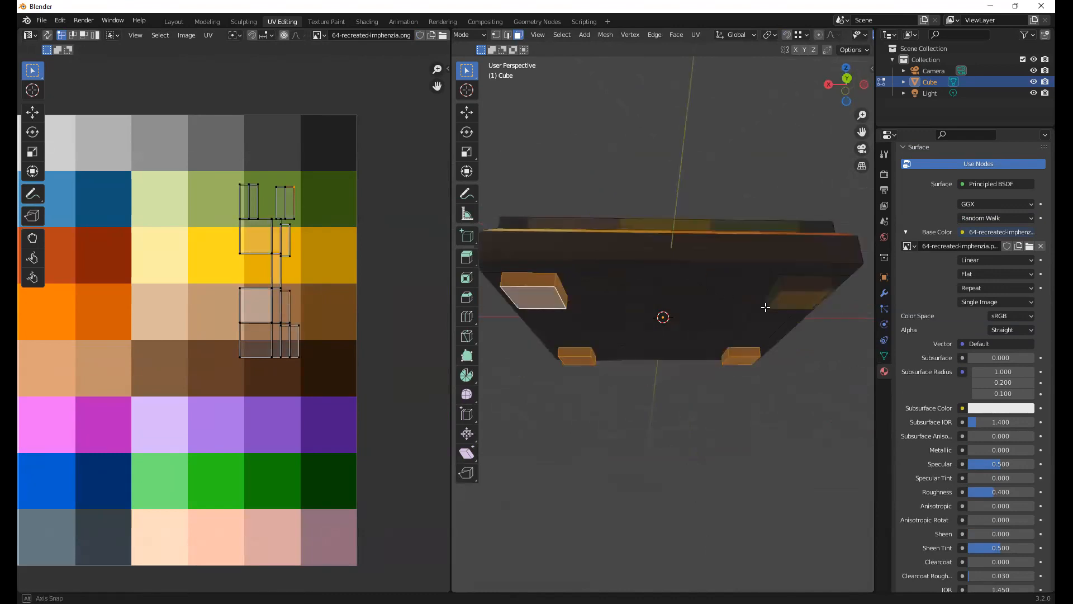
{"action": "left_click", "coordinate": [794, 299], "text": "shift"}
{"action": "middle_click_drag", "start_coordinate": [728, 277], "coordinate": [699, 277]}
Scale all the feet's UVs down, place them inside the palette's bright yellow swatch, and clear the face selection
{"action": "middle_click_drag", "start_coordinate": [299, 216], "coordinate": [316, 221]}
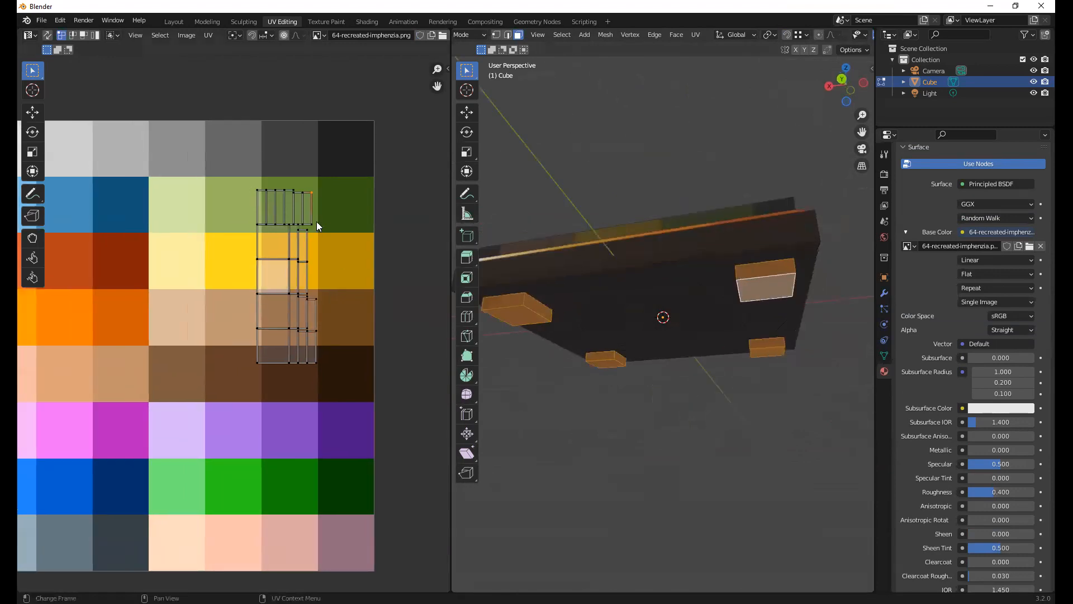
{"action": "key", "text": "a"}
{"action": "key", "text": "s"}
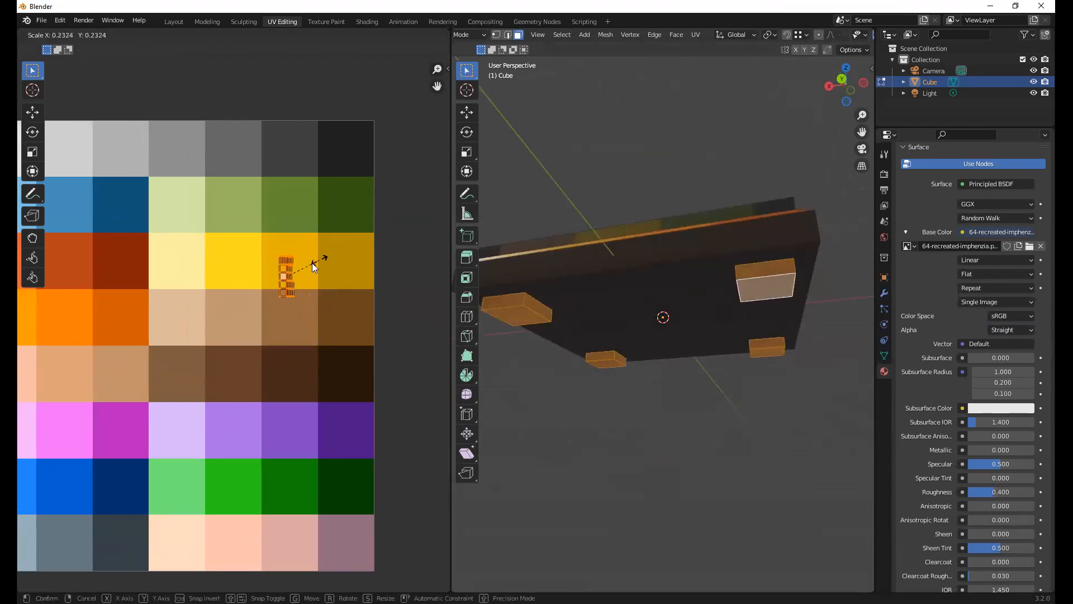
{"action": "left_click", "coordinate": [312, 263]}
{"action": "key", "text": "g"}
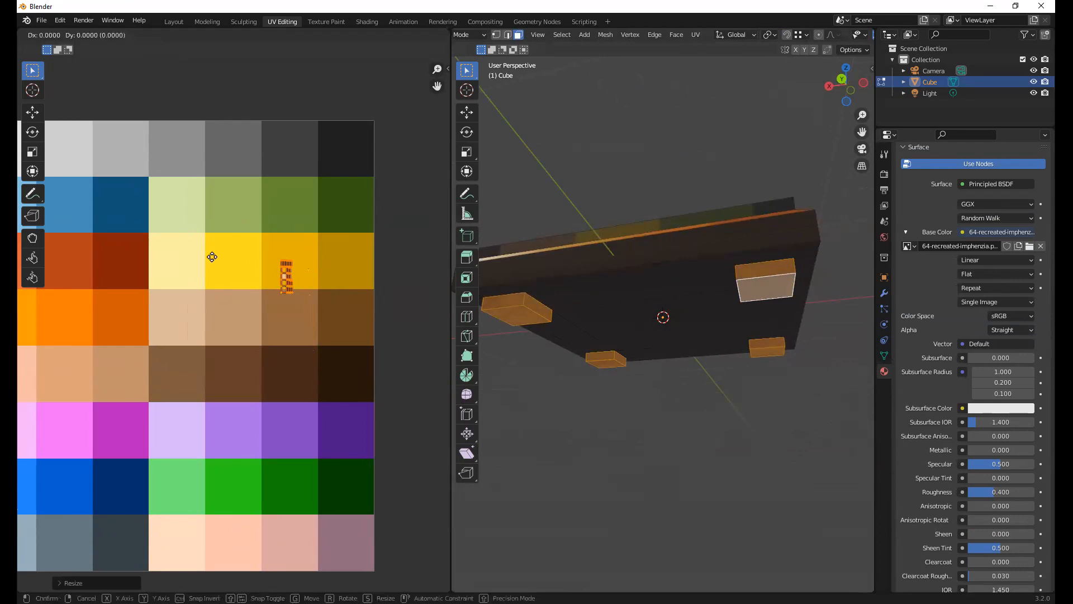
{"action": "left_click", "coordinate": [272, 193]}
{"action": "left_click", "coordinate": [574, 217]}
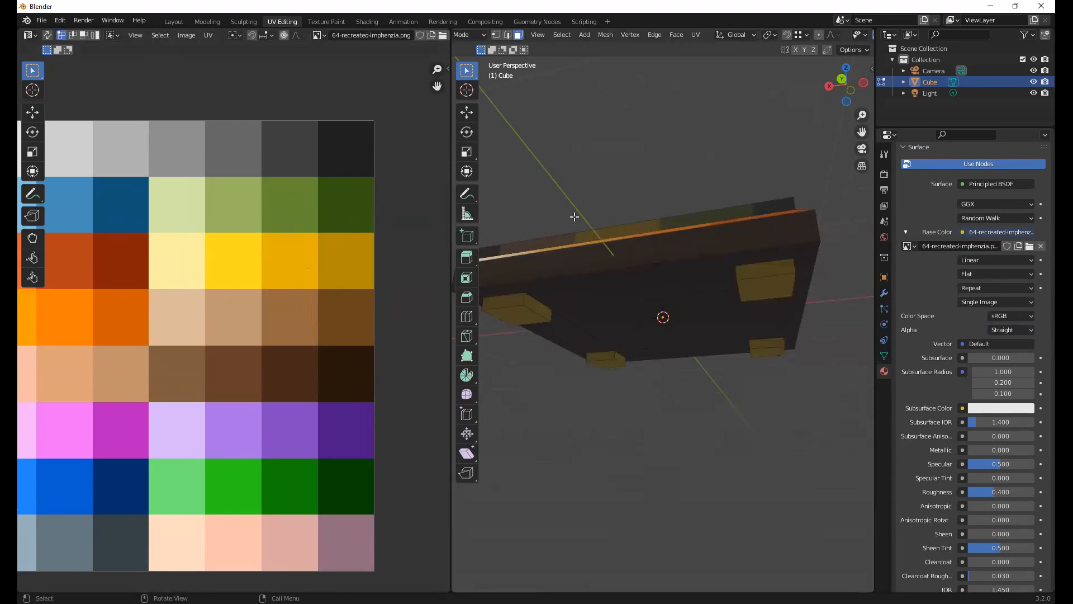
Inspect the board from above and below in Object Mode, and return to Edit Mode facing the underside
{"action": "key", "text": "Tab"}
{"action": "middle_click_drag", "start_coordinate": [643, 233], "coordinate": [649, 275]}
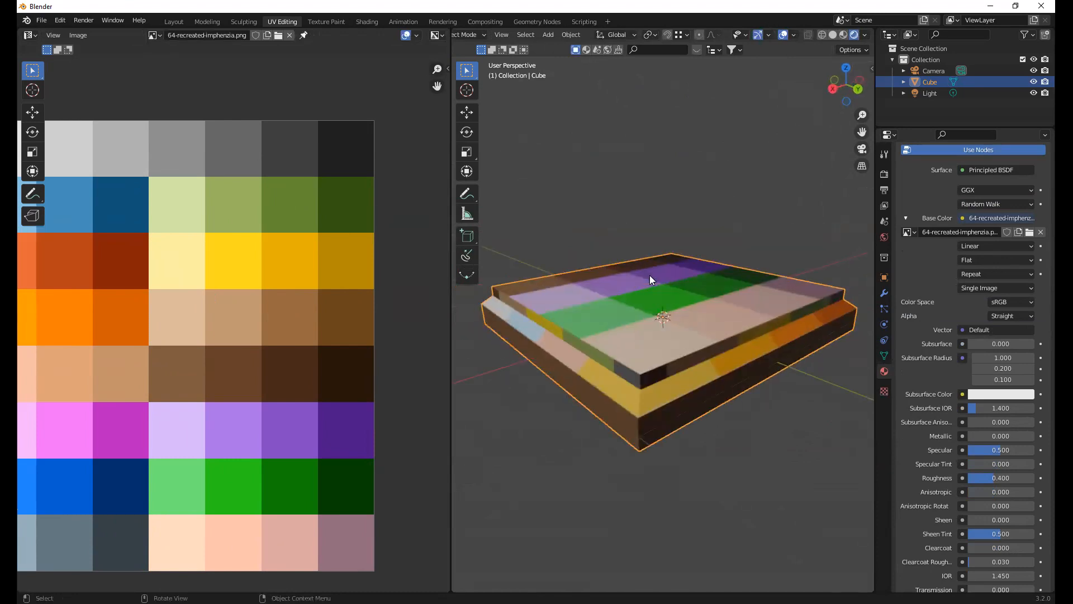
{"action": "middle_click_drag", "start_coordinate": [687, 380], "coordinate": [684, 261]}
{"action": "key", "text": "Tab"}
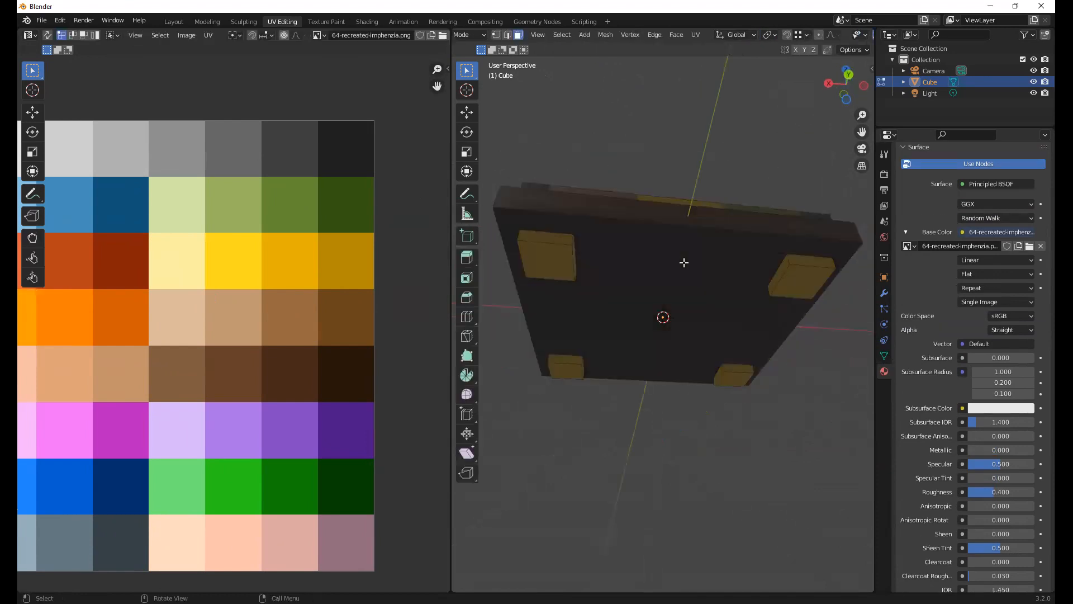
Try selecting the flat bottom faces of all four feet together, and clear the selection
{"action": "left_click", "coordinate": [548, 241]}
{"action": "left_click", "coordinate": [544, 257], "text": "shift"}
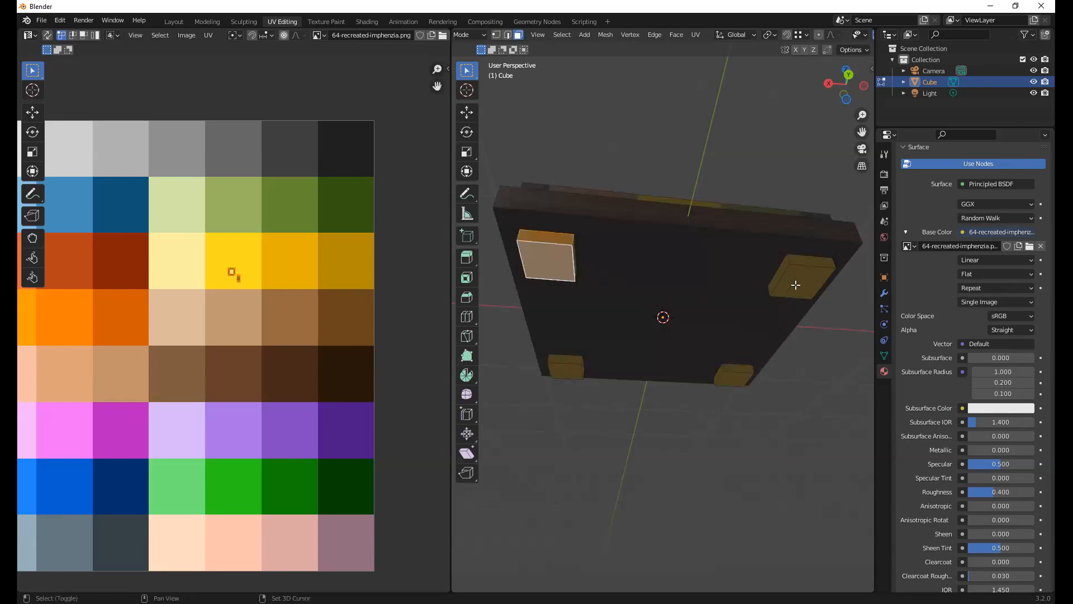
{"action": "left_click", "coordinate": [796, 285]}
{"action": "left_click", "coordinate": [569, 375]}
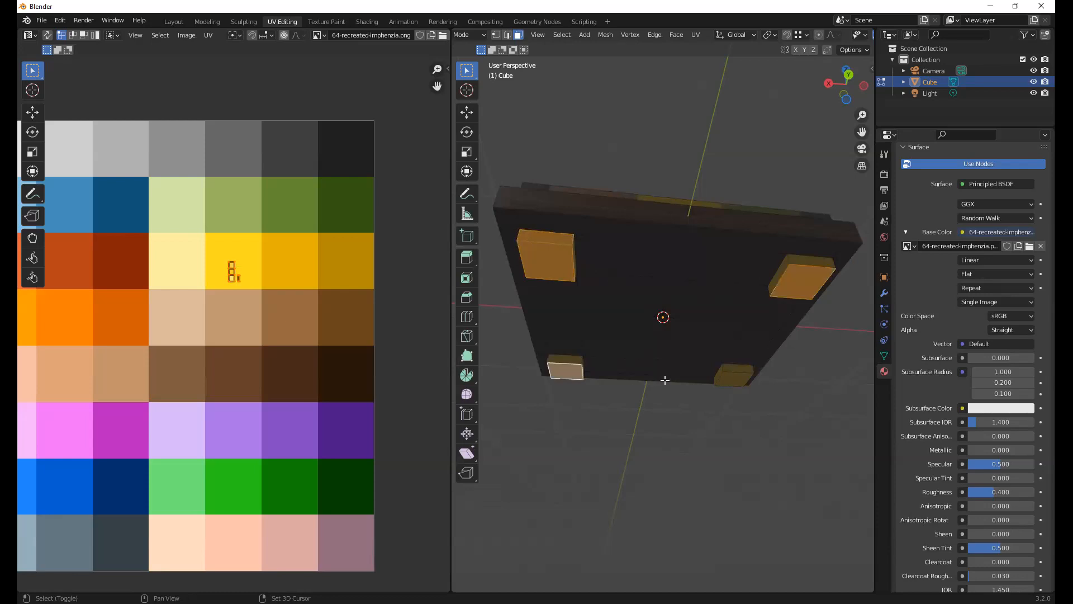
{"action": "left_click", "coordinate": [729, 378]}
{"action": "left_click", "coordinate": [637, 413]}
{"action": "middle_click_drag", "start_coordinate": [665, 350], "coordinate": [690, 307]}
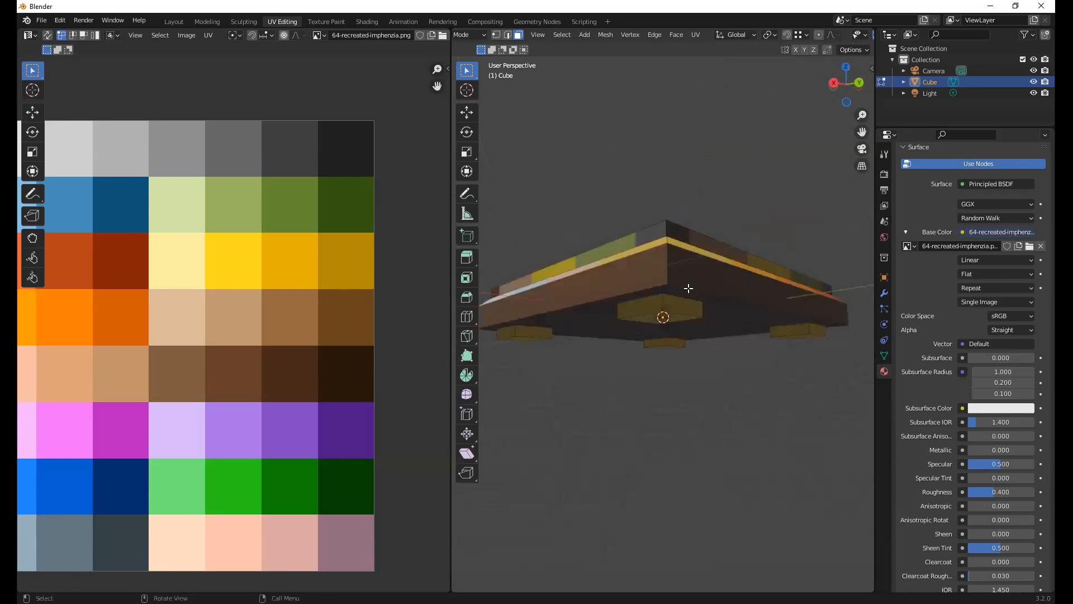
{"action": "scroll", "coordinate": [687, 287], "scroll_direction": "up", "scroll_amount": 5}
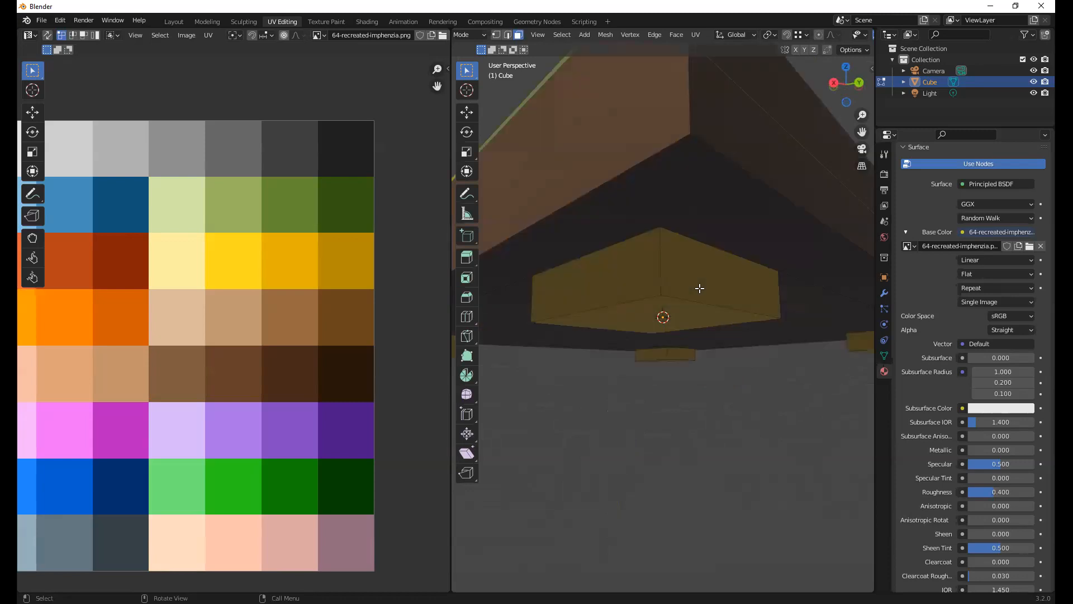
{"action": "left_click", "coordinate": [60, 20]}
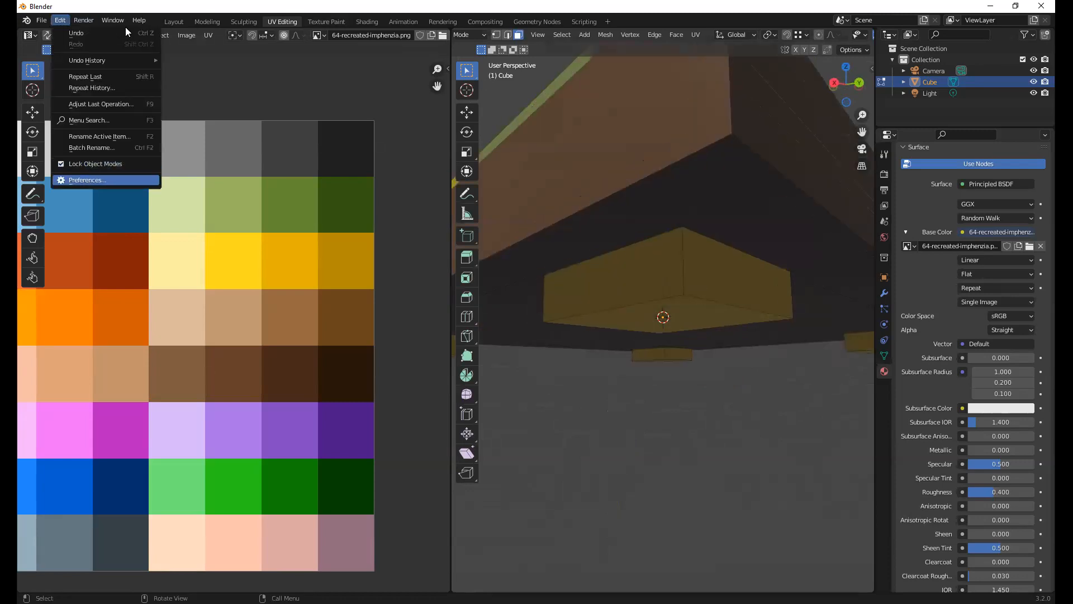
{"action": "key", "text": "Return"}
{"action": "left_click", "coordinate": [144, 178]}
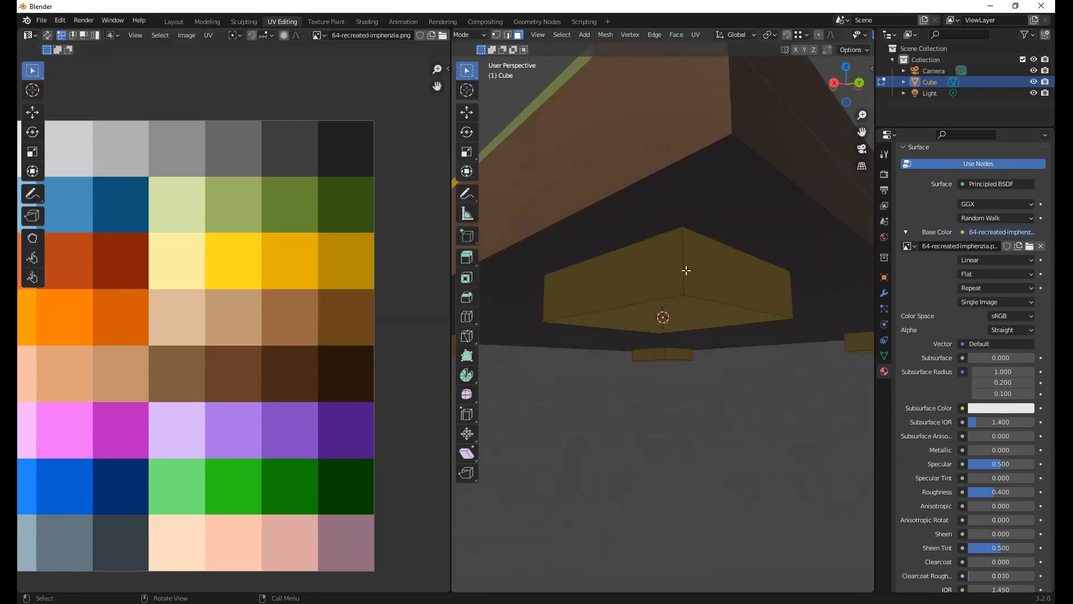
Try selecting the vertical side faces of the feet while viewing them up close, and clear the selection
{"action": "middle_click_drag", "start_coordinate": [668, 275], "coordinate": [686, 242]}
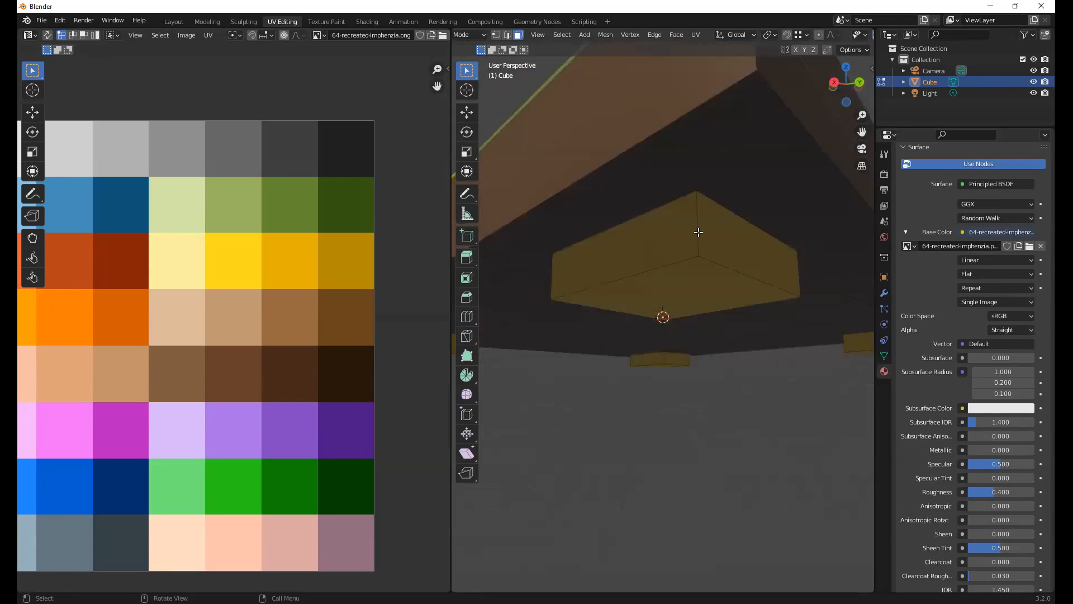
{"action": "key", "text": "a"}
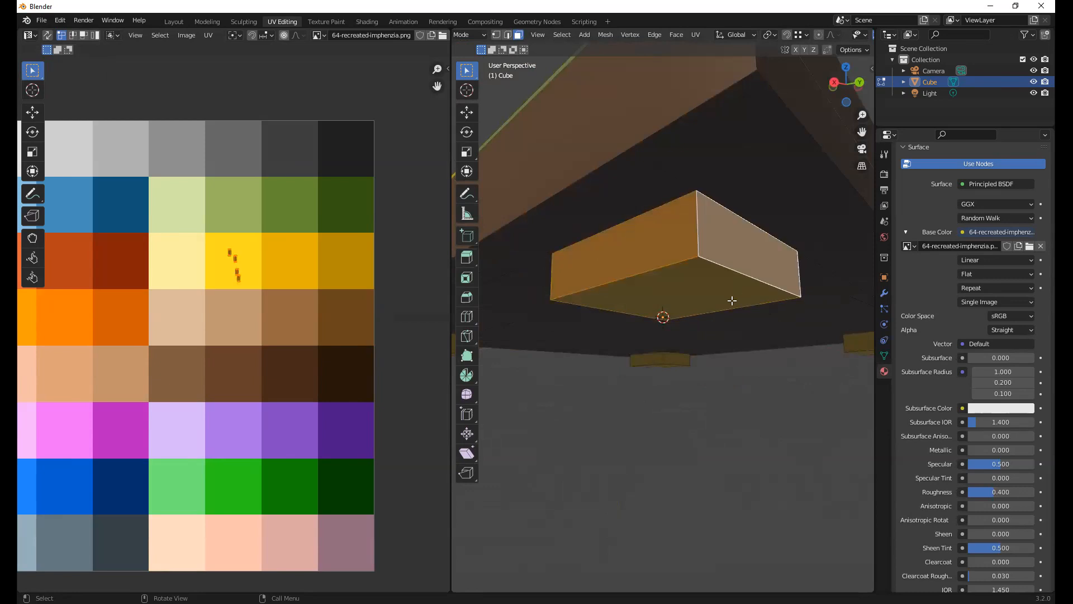
{"action": "middle_click_drag", "start_coordinate": [731, 301], "coordinate": [709, 302]}
{"action": "middle_click_drag", "start_coordinate": [518, 293], "coordinate": [592, 300]}
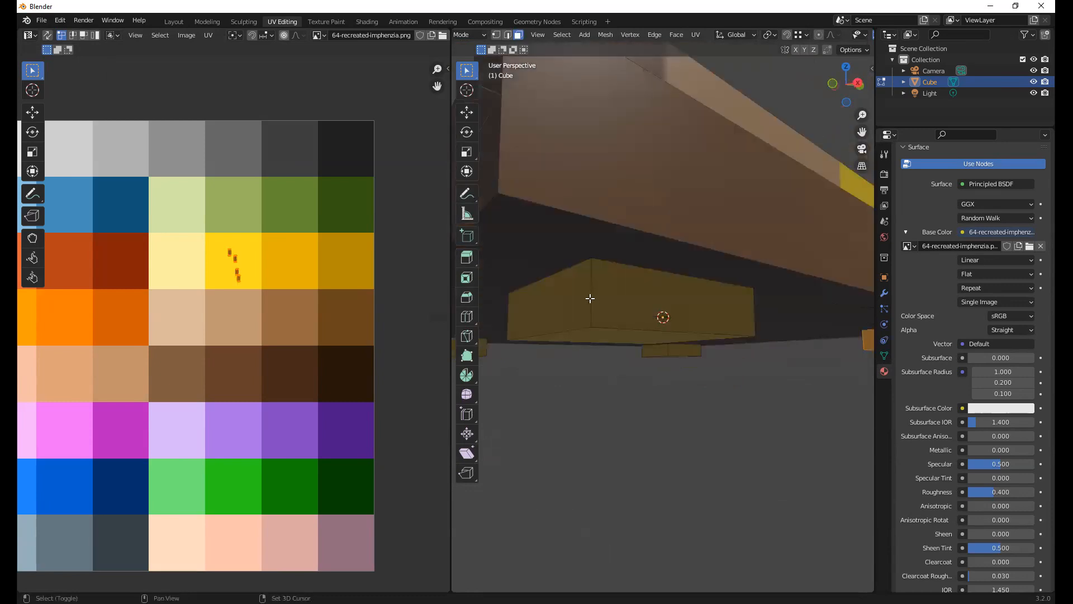
{"action": "left_click", "coordinate": [589, 297]}
{"action": "left_click", "coordinate": [704, 307], "text": "shift"}
{"action": "middle_click_drag", "start_coordinate": [721, 307], "coordinate": [640, 339]}
{"action": "key", "text": "alt+a"}
Select the entire sloped ledge running around the board between the brown side walls and the top tier
{"action": "middle_click_drag", "start_coordinate": [751, 351], "coordinate": [725, 408]}
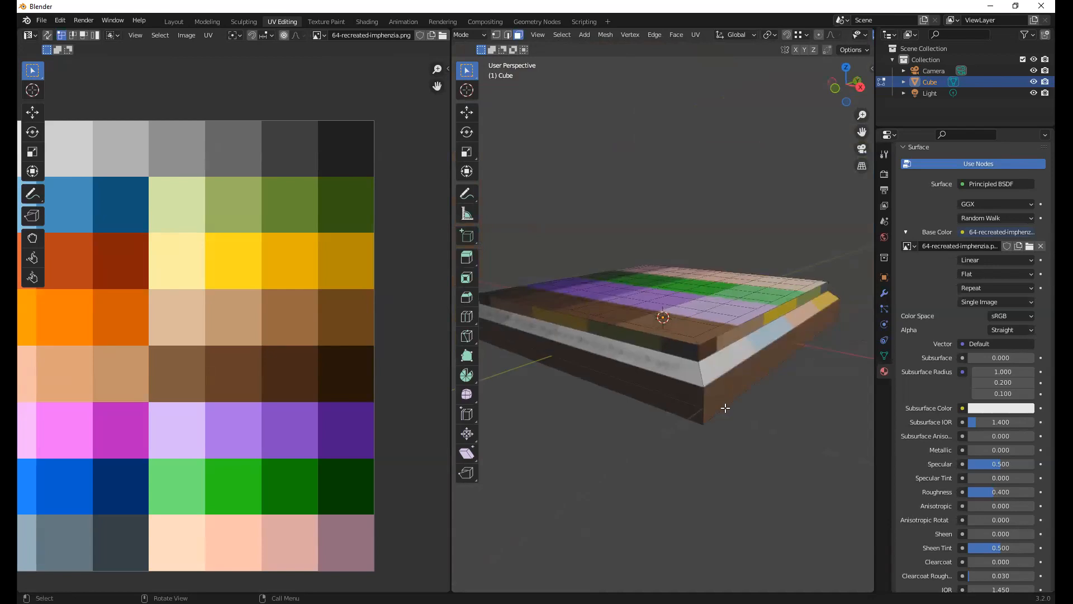
{"action": "middle_click_drag", "start_coordinate": [712, 387], "coordinate": [666, 337]}
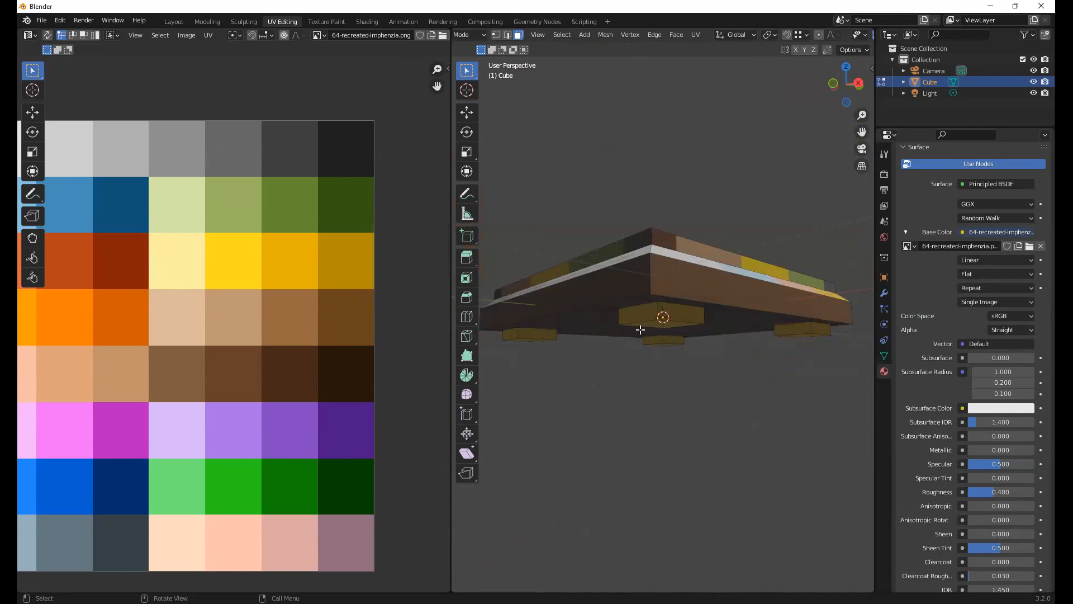
{"action": "middle_click_drag", "start_coordinate": [734, 336], "coordinate": [660, 411]}
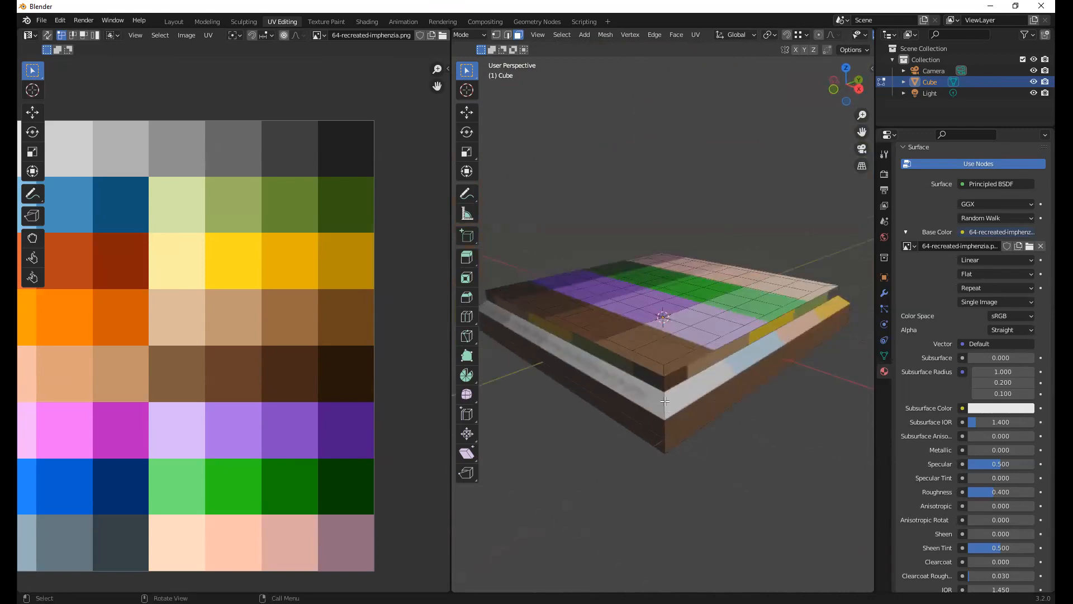
{"action": "left_click", "coordinate": [664, 400]}
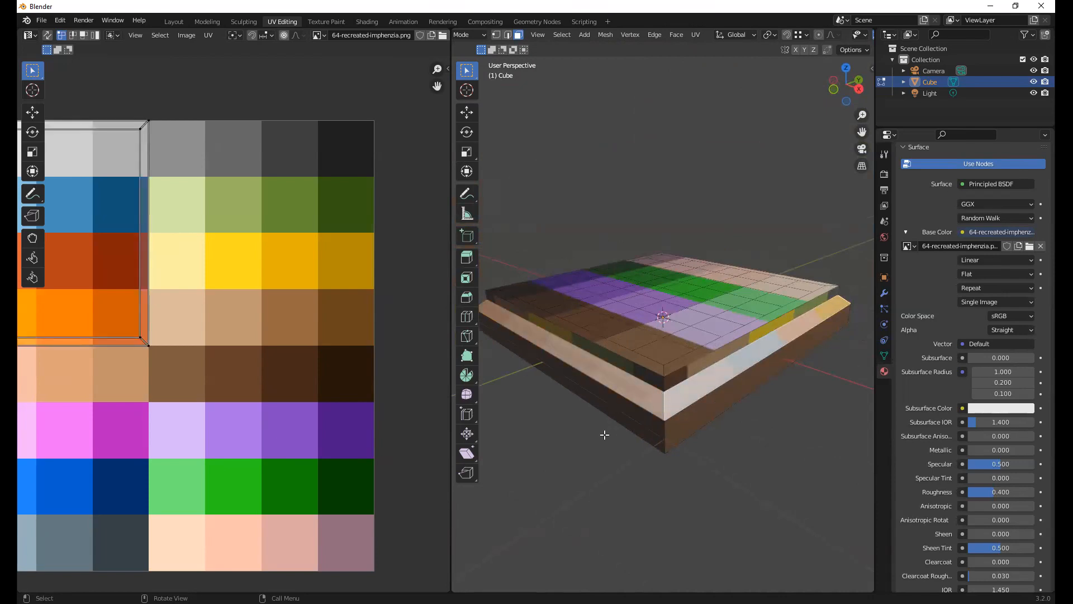
{"action": "middle_click_drag", "start_coordinate": [642, 396], "coordinate": [698, 415]}
Scale the ledge faces' UVs down and move them inside the palette's bright yellow swatch
{"action": "middle_click_drag", "start_coordinate": [179, 242], "coordinate": [223, 245]}
{"action": "key", "text": "a"}
{"action": "key", "text": "s"}
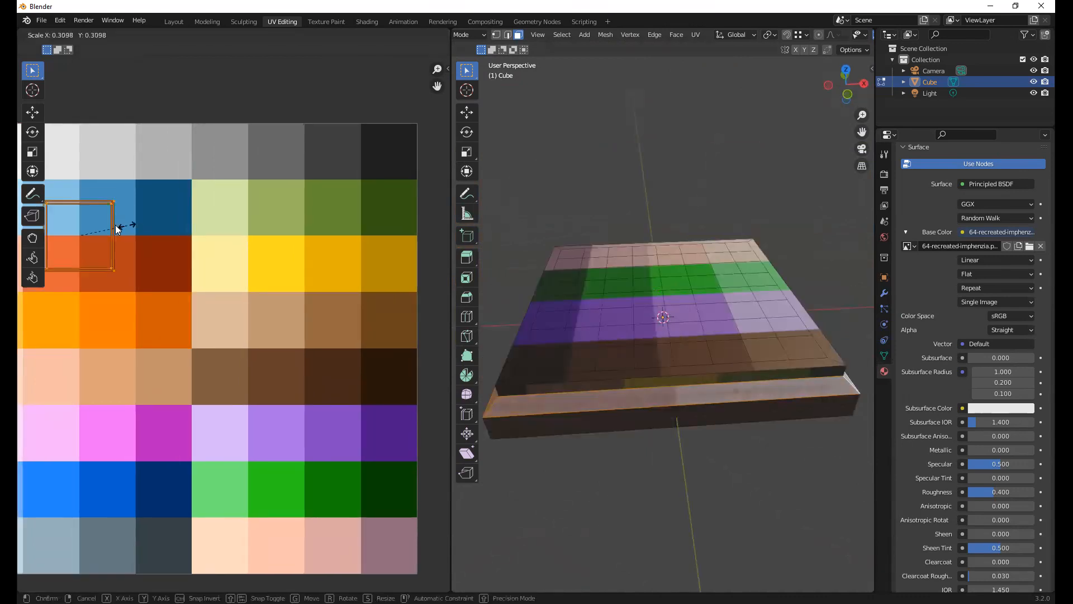
{"action": "left_click", "coordinate": [116, 225]}
{"action": "key", "text": "g"}
{"action": "left_click", "coordinate": [313, 253]}
{"action": "key", "text": "s"}
{"action": "left_click", "coordinate": [343, 256]}
Try shrinking the ledge faces' UVs further, including collapsing them to a point with a scale of 0
{"action": "key", "text": "s"}
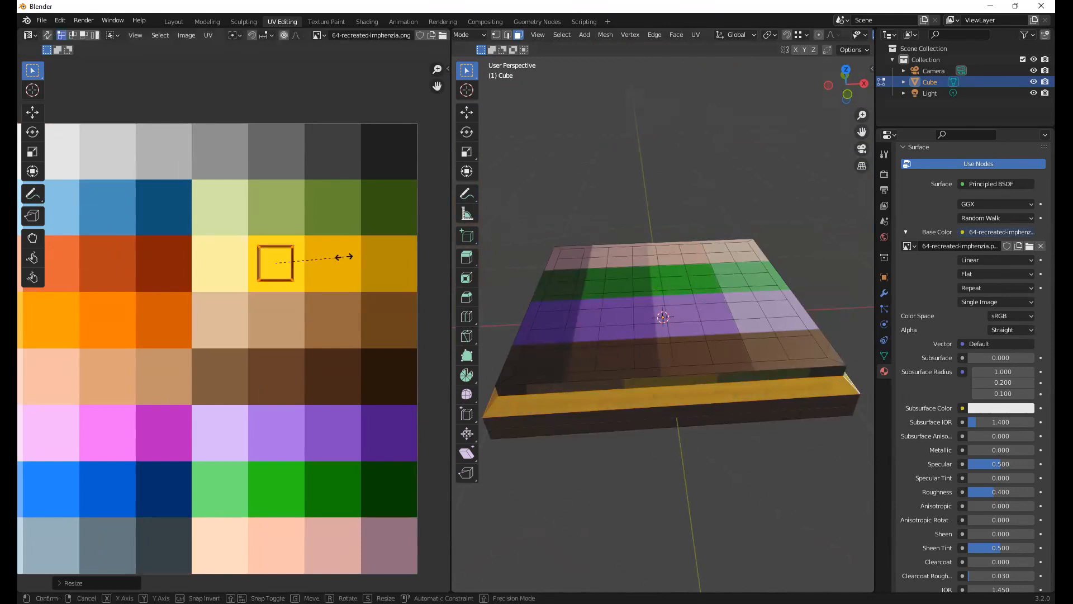
{"action": "left_click", "coordinate": [350, 258]}
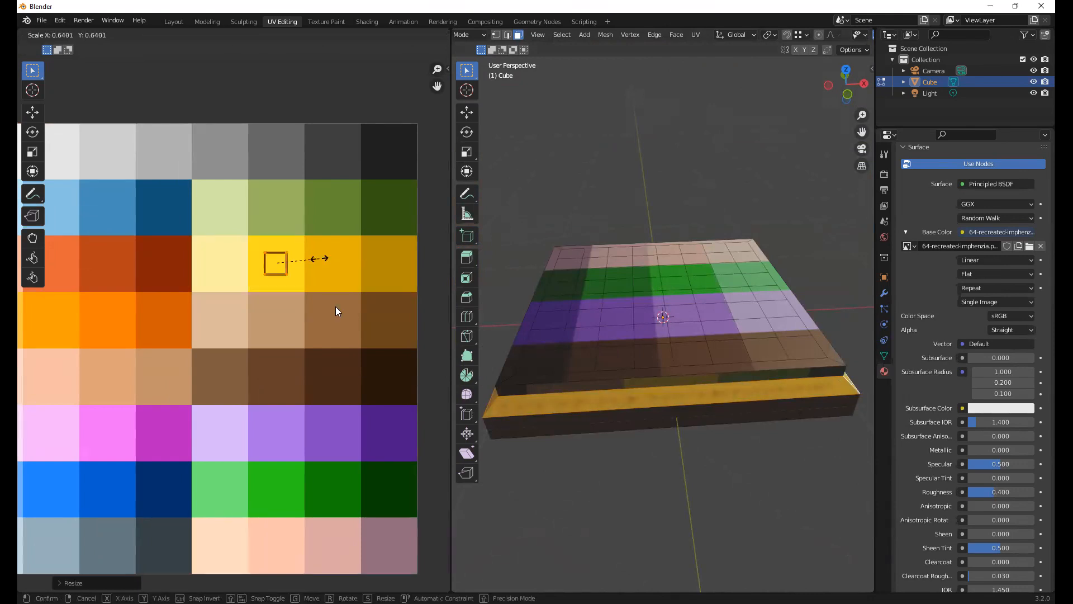
{"action": "type", "text": "s0"}
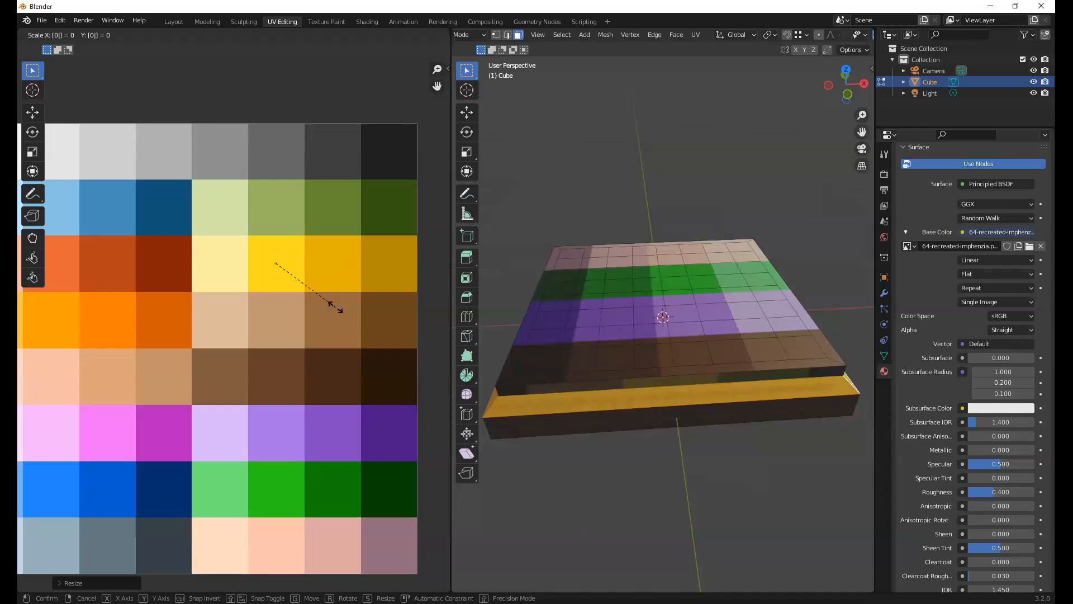
{"action": "key", "text": "Return"}
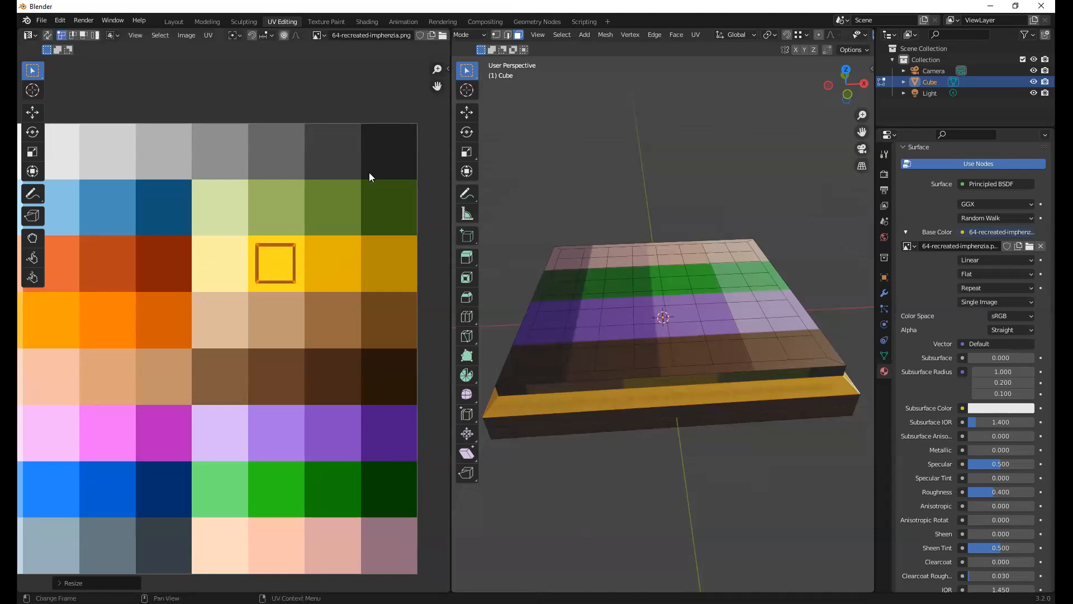
Examine where the UVs of the dark and light brown corner squares of the top grid lie on the palette
{"action": "middle_click_drag", "start_coordinate": [811, 316], "coordinate": [711, 382]}
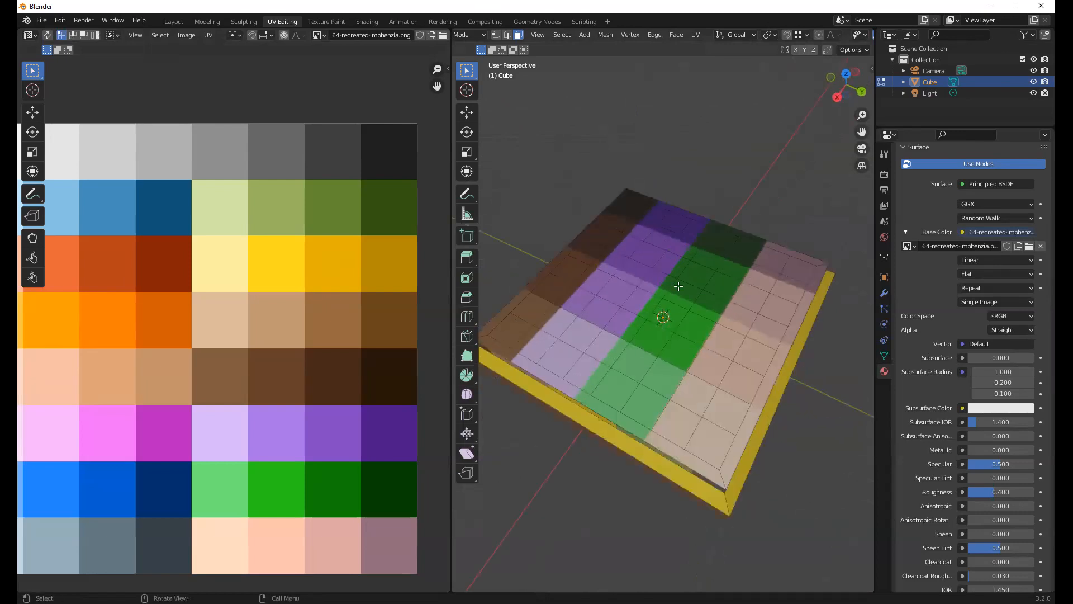
{"action": "middle_click_drag", "start_coordinate": [677, 286], "coordinate": [678, 209]}
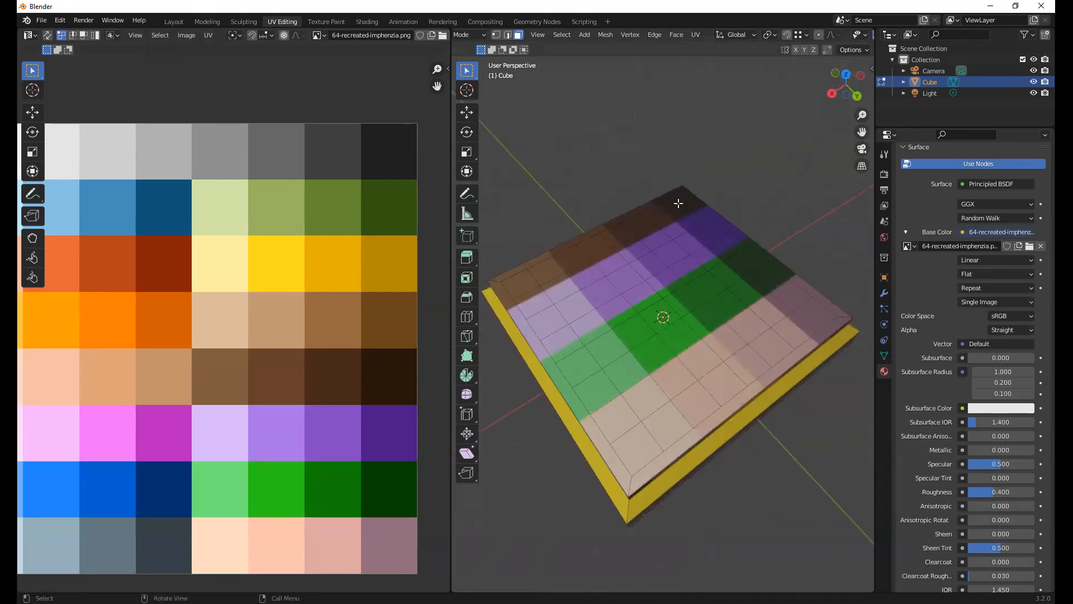
{"action": "left_click", "coordinate": [677, 204]}
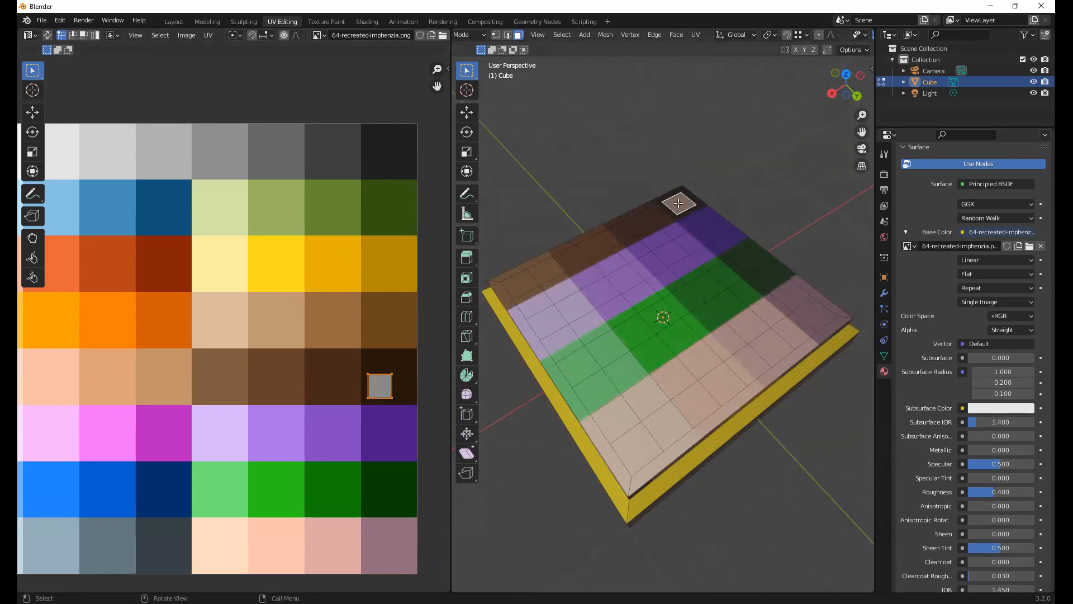
{"action": "middle_click_drag", "start_coordinate": [735, 235], "coordinate": [699, 255]}
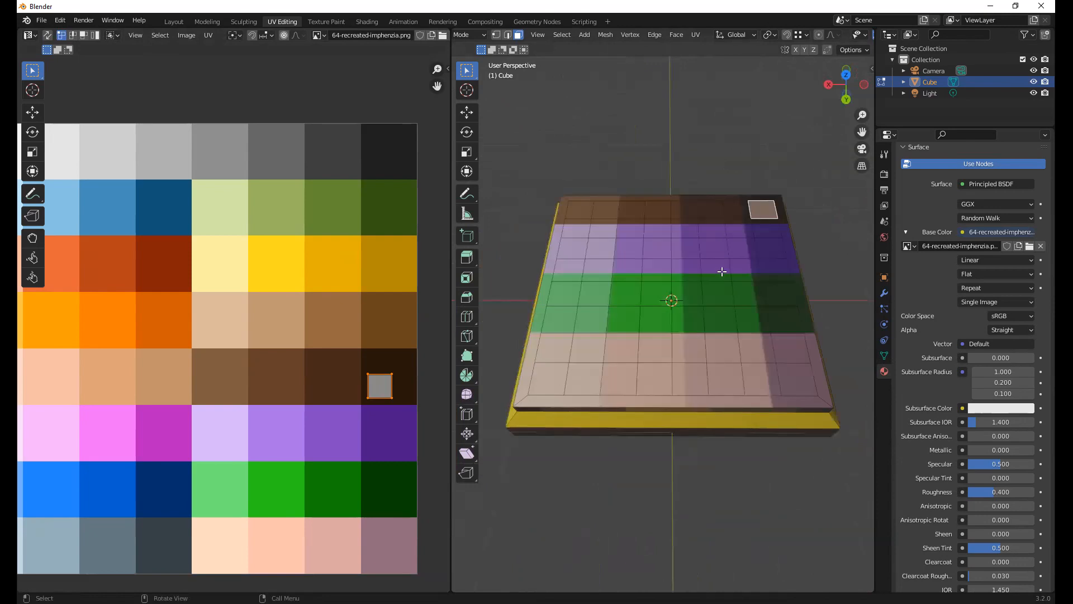
{"action": "left_click", "coordinate": [577, 212]}
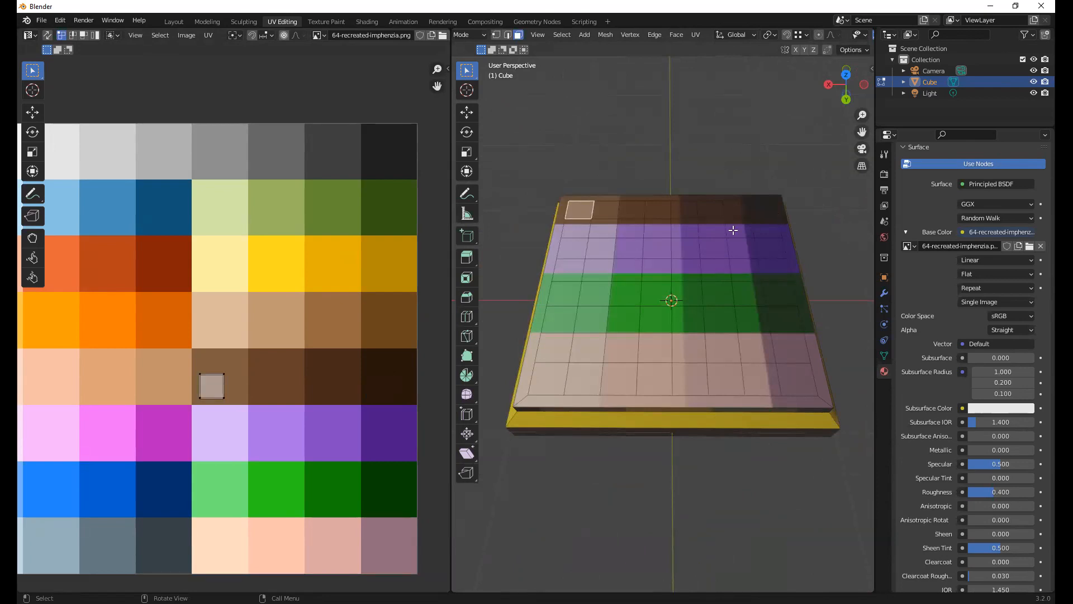
Select all linked flat faces of the board's top, then deselect the four border faces so only the 8 by 8 grid remains selected
{"action": "left_click", "coordinate": [564, 35]}
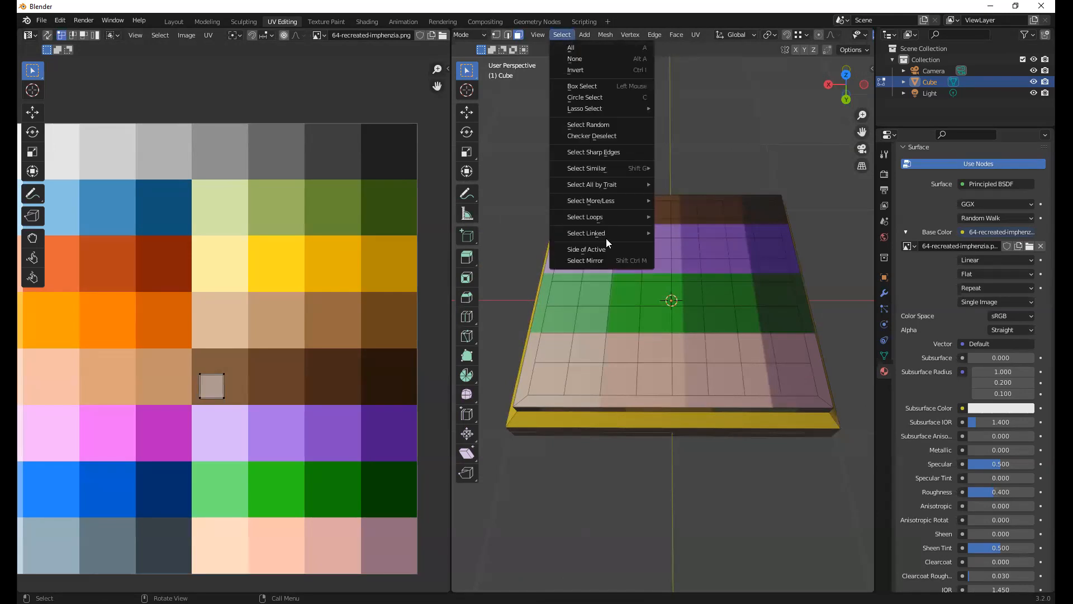
{"action": "mouse_move", "coordinate": [607, 234]}
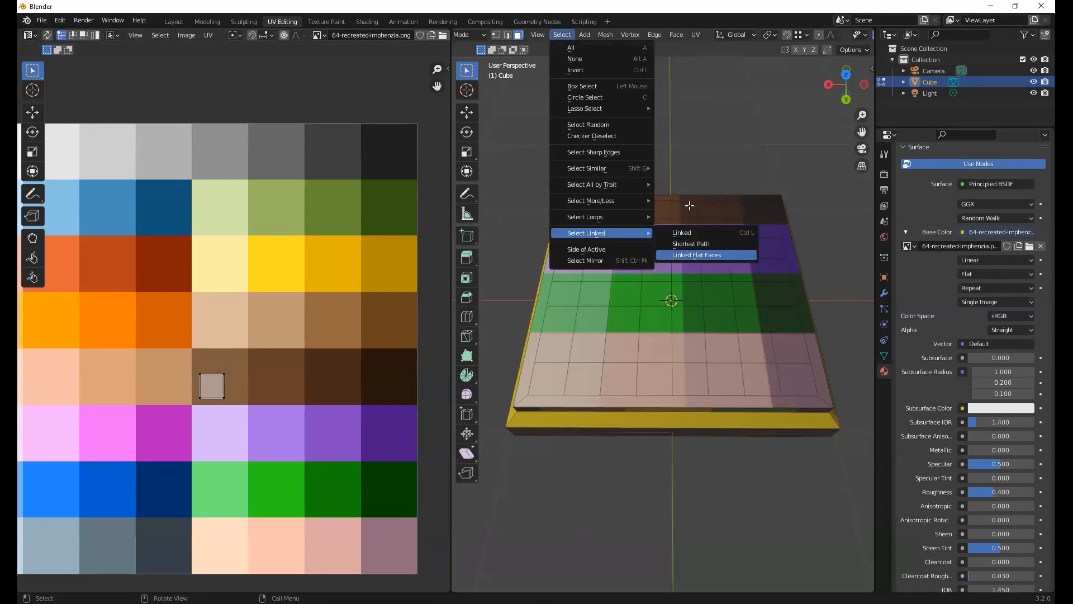
{"action": "left_click", "coordinate": [678, 255]}
{"action": "middle_click_drag", "start_coordinate": [780, 270], "coordinate": [796, 213]}
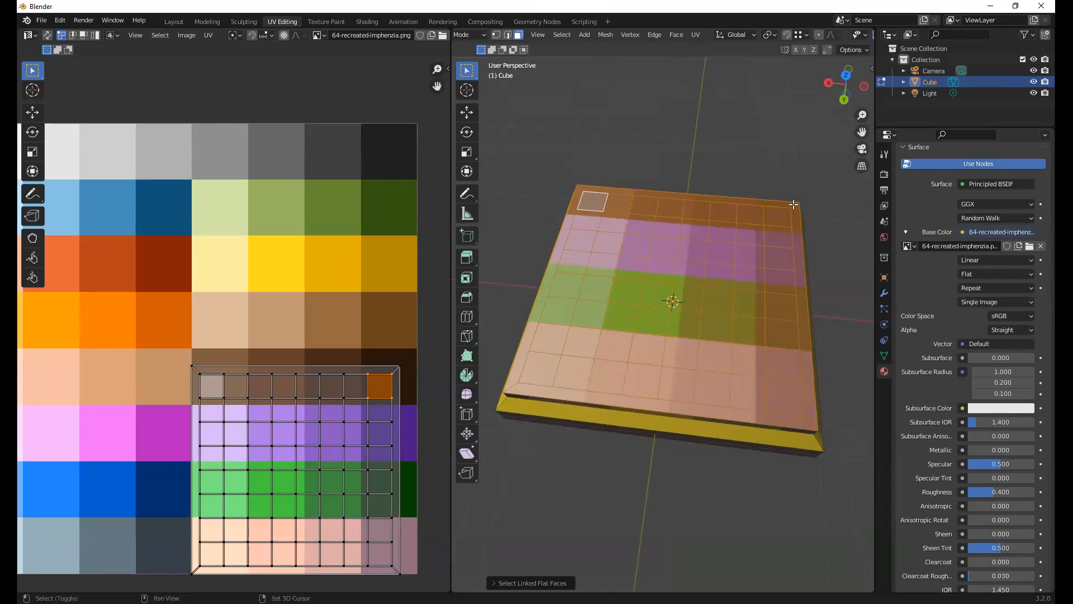
{"action": "left_click", "coordinate": [794, 204], "text": "shift"}
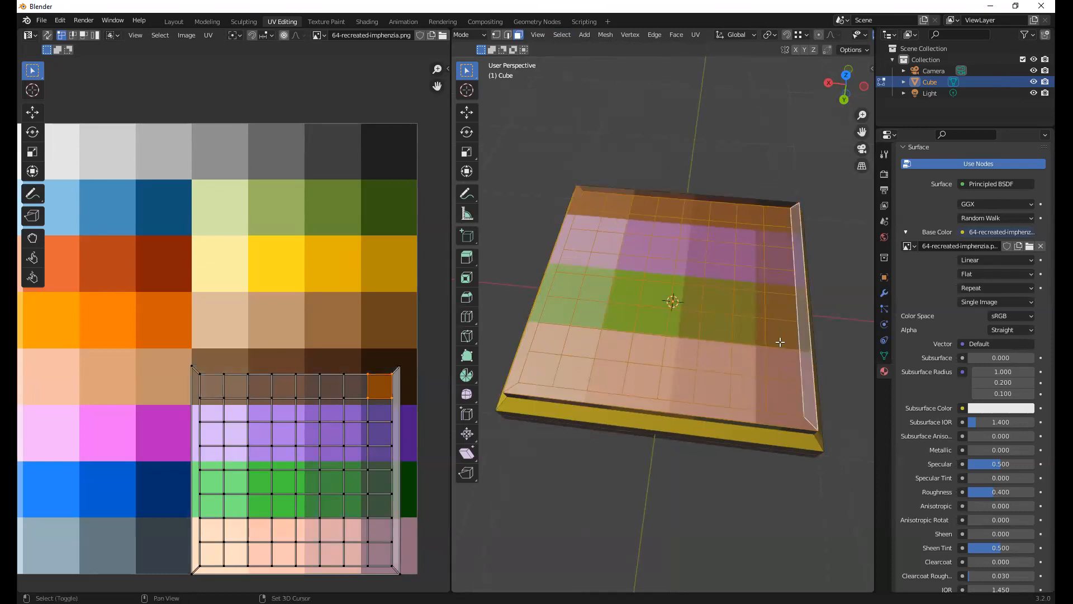
{"action": "left_click", "coordinate": [794, 384], "text": "shift"}
{"action": "left_click", "coordinate": [735, 414], "text": "shift"}
{"action": "left_click", "coordinate": [545, 286], "text": "shift"}
{"action": "middle_click_drag", "start_coordinate": [675, 281], "coordinate": [749, 285]}
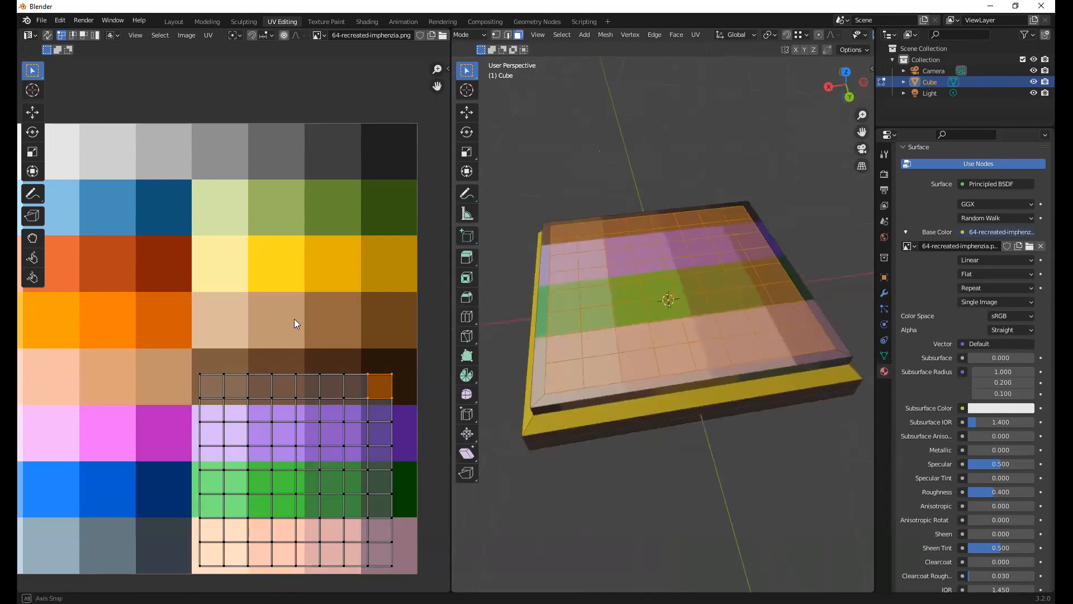
Scale all the grid squares' UVs down and move them inside the palette's near-black swatch
{"action": "key", "text": "a"}
{"action": "key", "text": "s"}
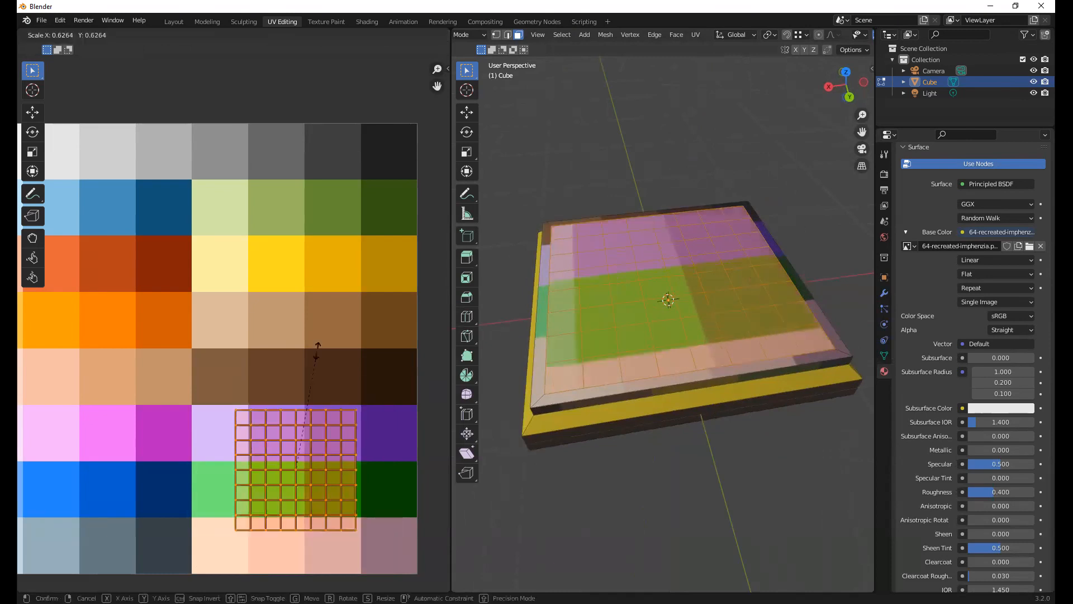
{"action": "left_click", "coordinate": [235, 400]}
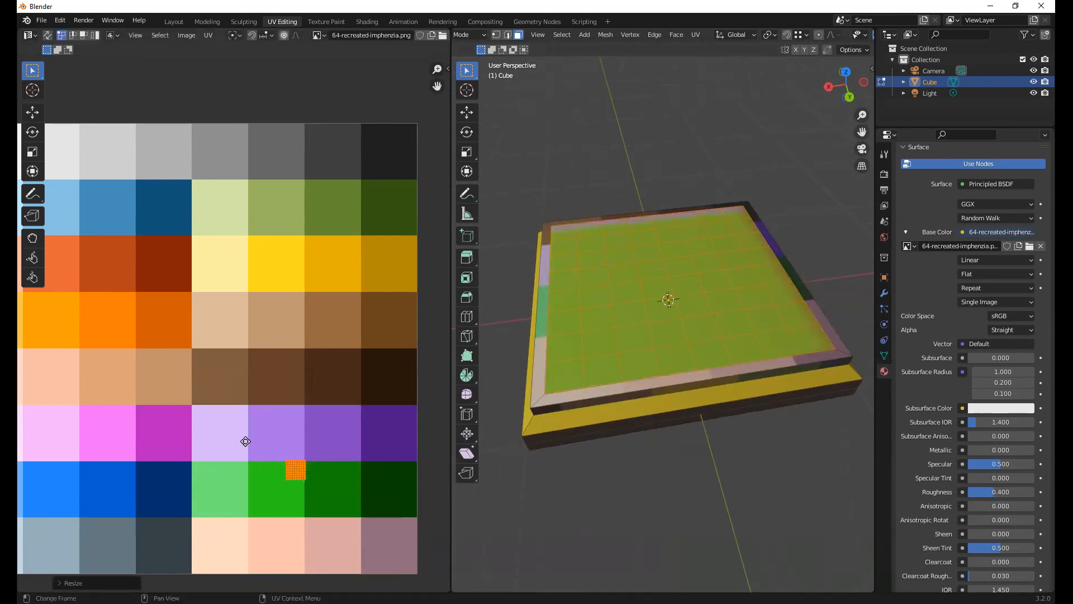
{"action": "key", "text": "g"}
{"action": "left_click", "coordinate": [381, 490]}
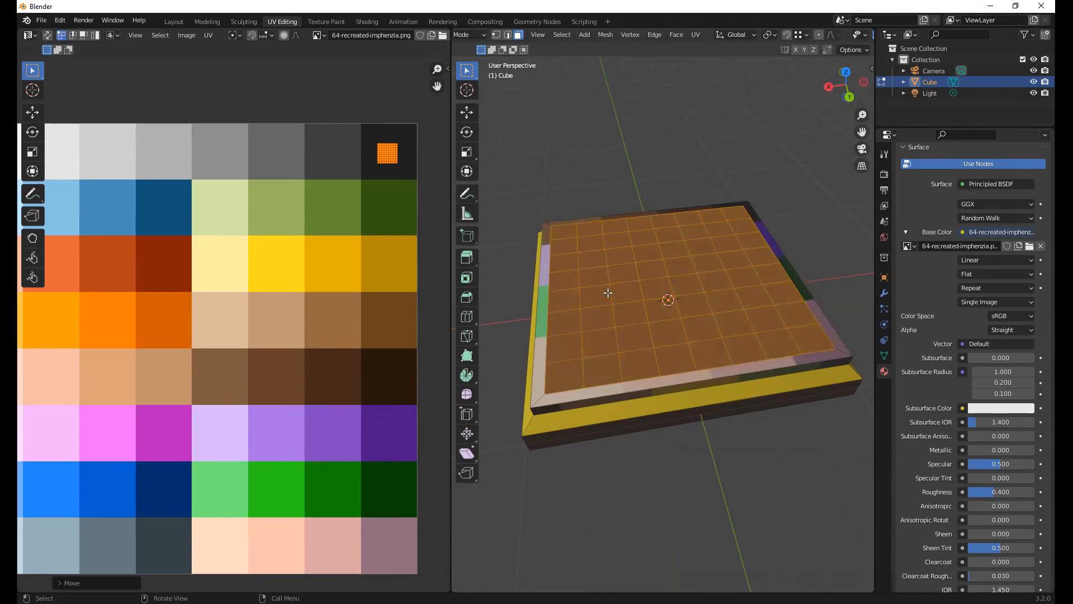
{"action": "middle_click_drag", "start_coordinate": [580, 236], "coordinate": [587, 246]}
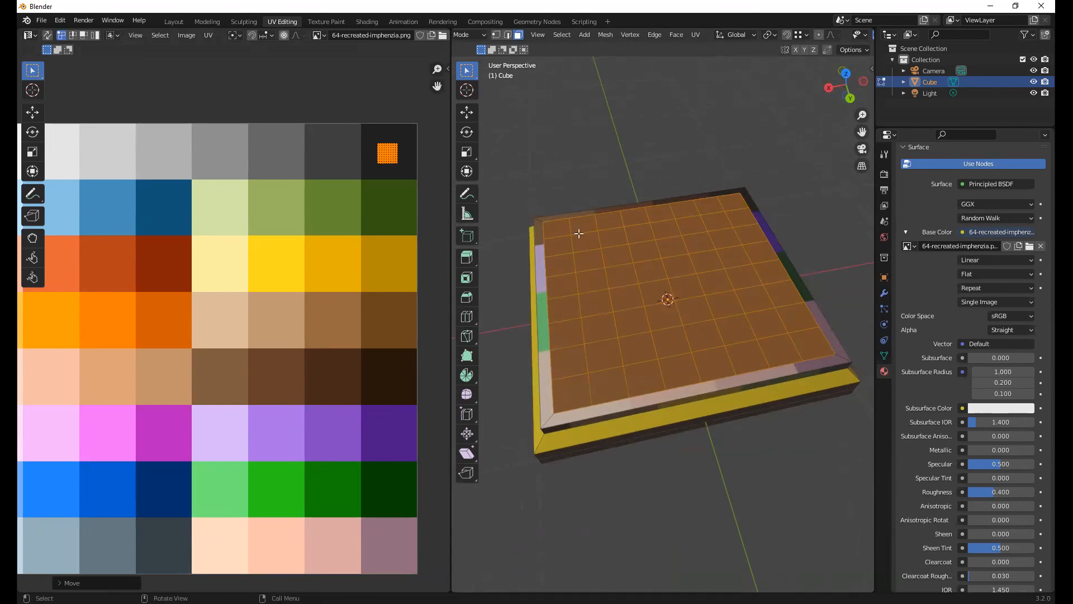
Apply Checker Deselect to the grid and move the still selected squares' UVs into the palette's white swatch
{"action": "left_click", "coordinate": [563, 35]}
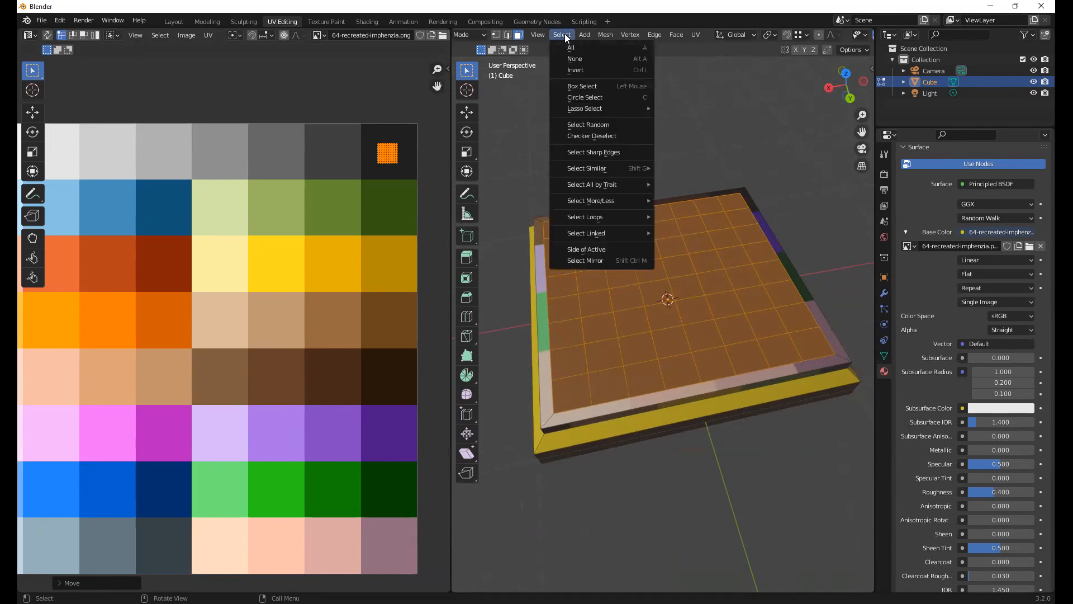
{"action": "left_click", "coordinate": [626, 136]}
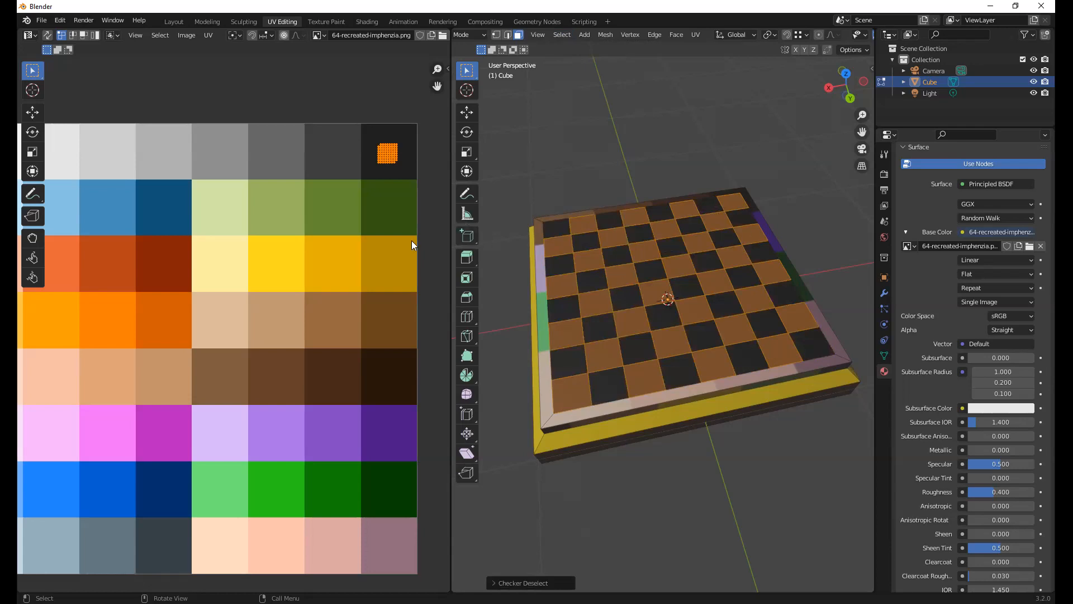
{"action": "mouse_move", "coordinate": [370, 218]}
{"action": "middle_mouse_down"}
{"action": "mouse_move", "coordinate": [358, 222]}
{"action": "mouse_move", "coordinate": [368, 221]}
{"action": "middle_mouse_up"}
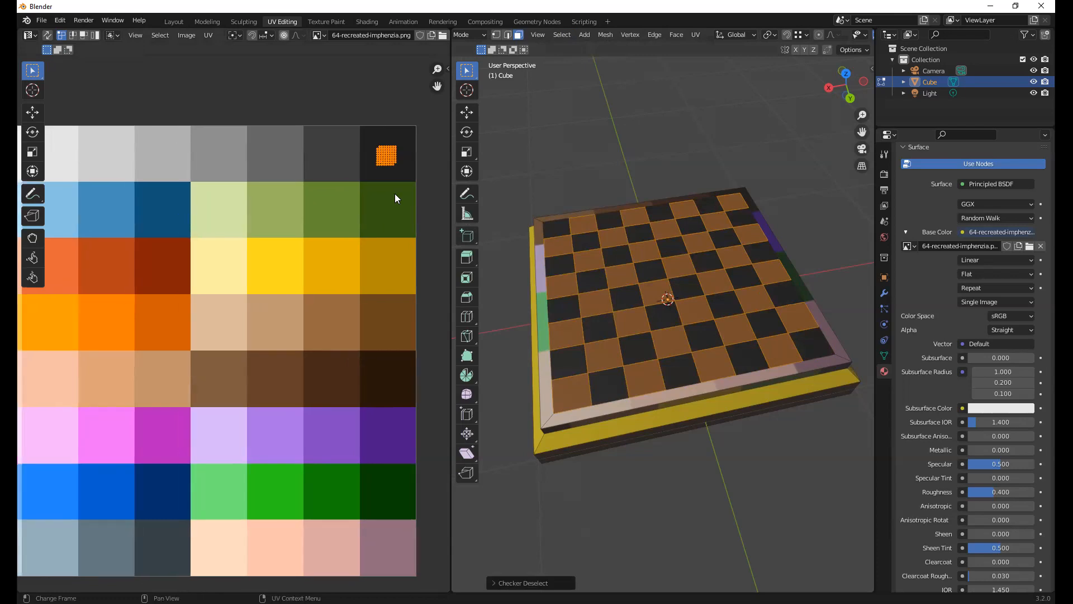
{"action": "key", "text": "g"}
{"action": "left_click", "coordinate": [166, 224]}
{"action": "middle_click_drag", "start_coordinate": [166, 224], "coordinate": [324, 234]}
{"action": "key", "text": "g"}
{"action": "left_click", "coordinate": [166, 212]}
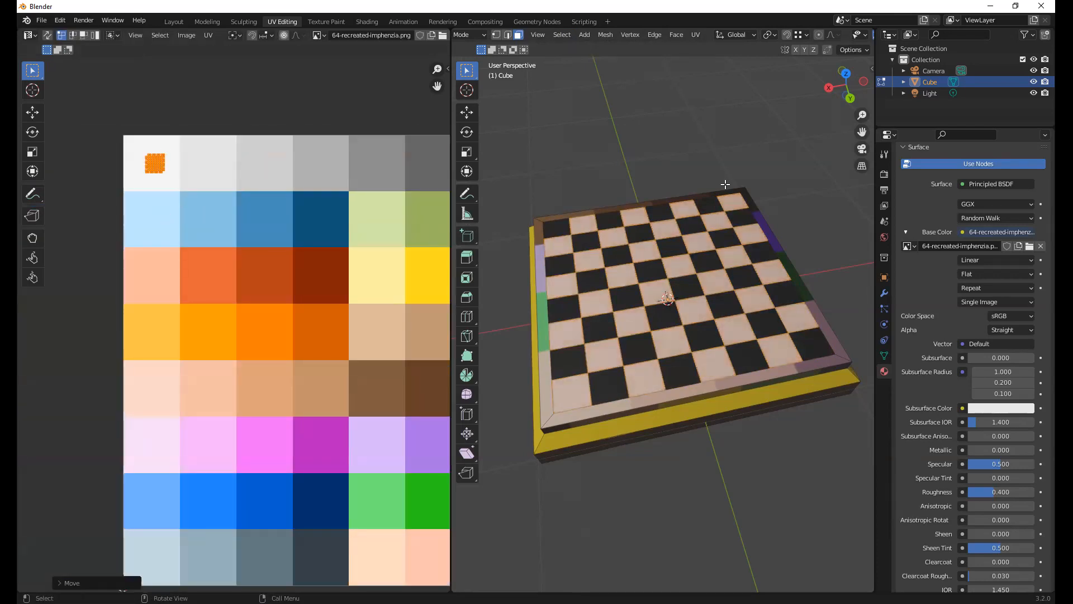
Clear the selection and inspect the black and white checkered board from another angle in Object Mode
{"action": "left_click", "coordinate": [710, 159]}
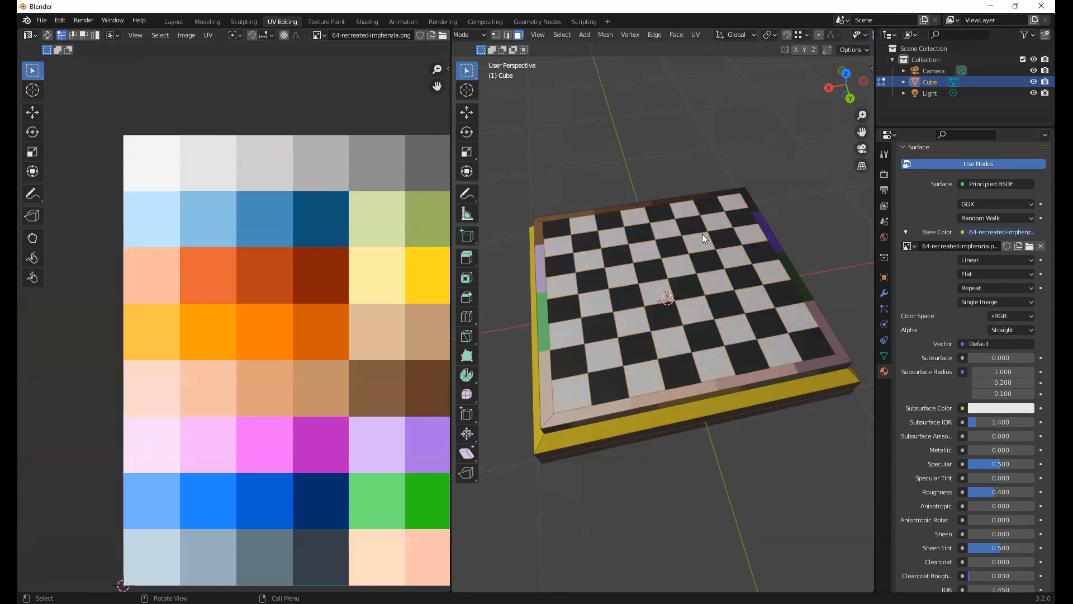
{"action": "key", "text": "Tab"}
{"action": "middle_click_drag", "start_coordinate": [685, 233], "coordinate": [778, 328]}
{"action": "key", "text": "Tab"}
{"action": "key", "text": "Tab"}
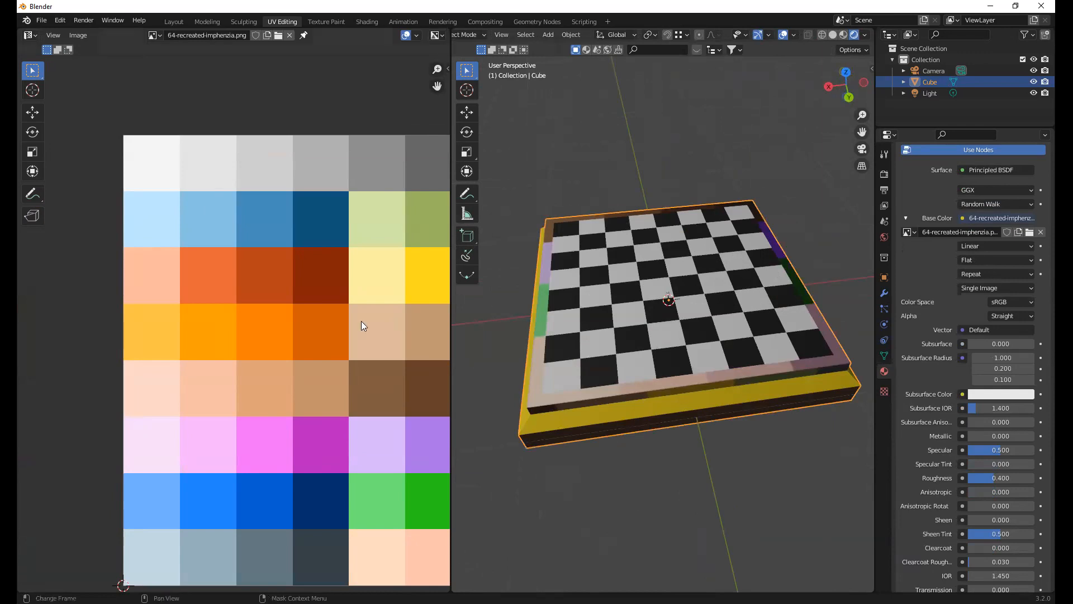
Examine where the UVs of all the board's faces lie on the palette, then clear the selection and return to Object Mode
{"action": "scroll", "coordinate": [361, 328], "scroll_direction": "down", "scroll_amount": 3}
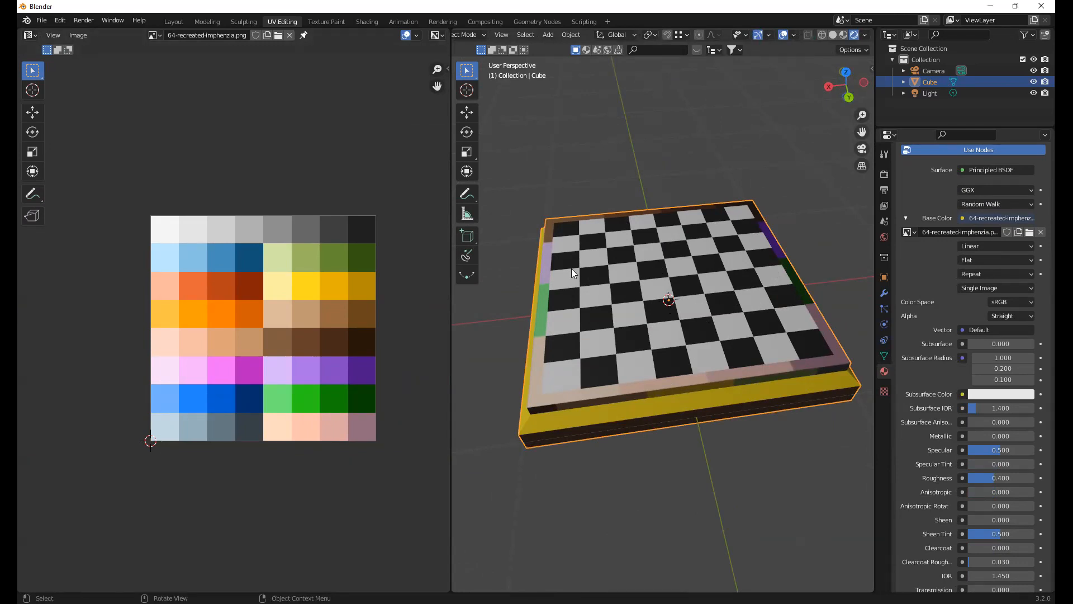
{"action": "key", "text": "Tab"}
{"action": "key", "text": "a"}
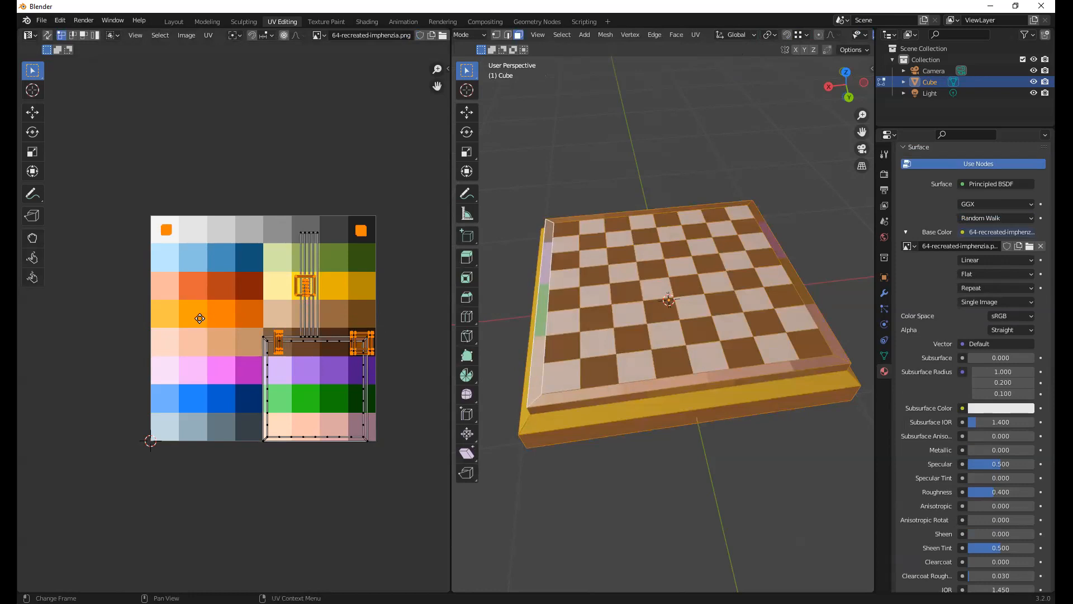
{"action": "scroll", "coordinate": [234, 323], "scroll_direction": "up", "scroll_amount": 4}
{"action": "middle_click_drag", "start_coordinate": [429, 319], "coordinate": [249, 318]}
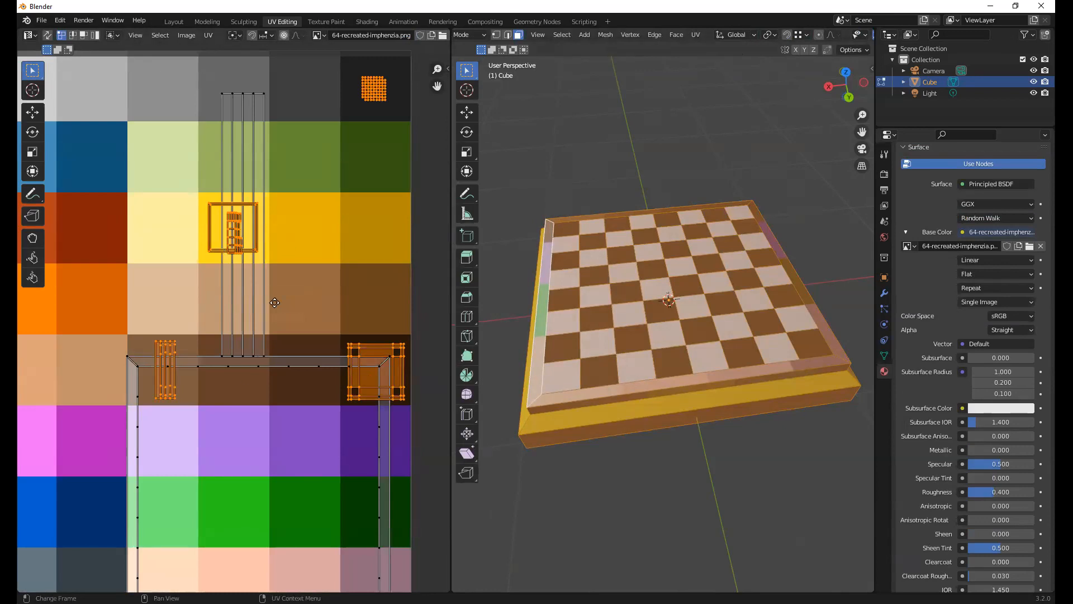
{"action": "middle_click_drag", "start_coordinate": [273, 302], "coordinate": [277, 305]}
{"action": "middle_click_drag", "start_coordinate": [175, 206], "coordinate": [247, 257]}
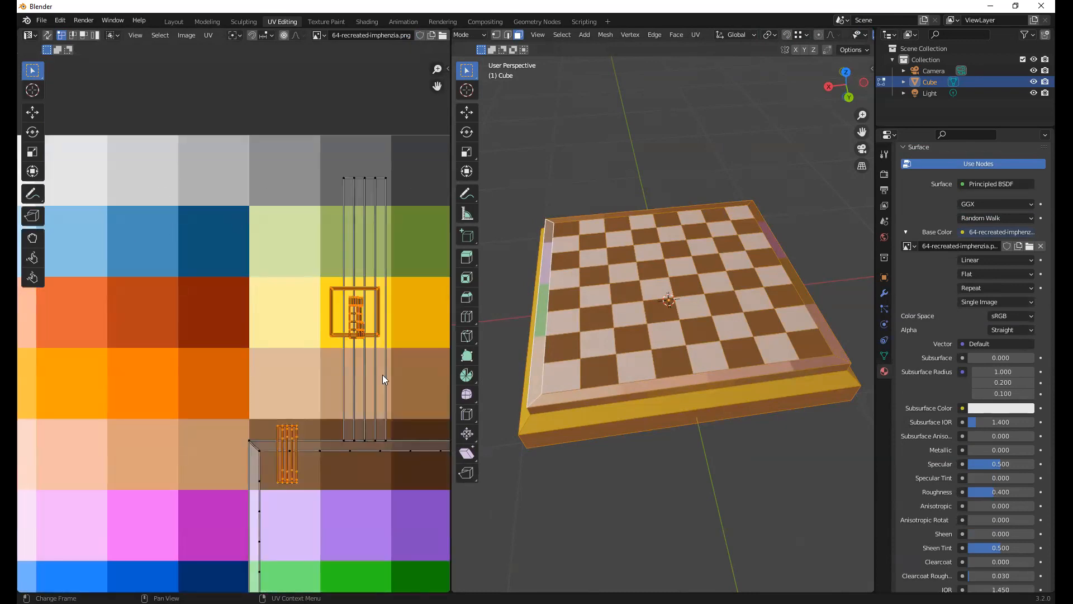
{"action": "middle_click_drag", "start_coordinate": [382, 375], "coordinate": [299, 391]}
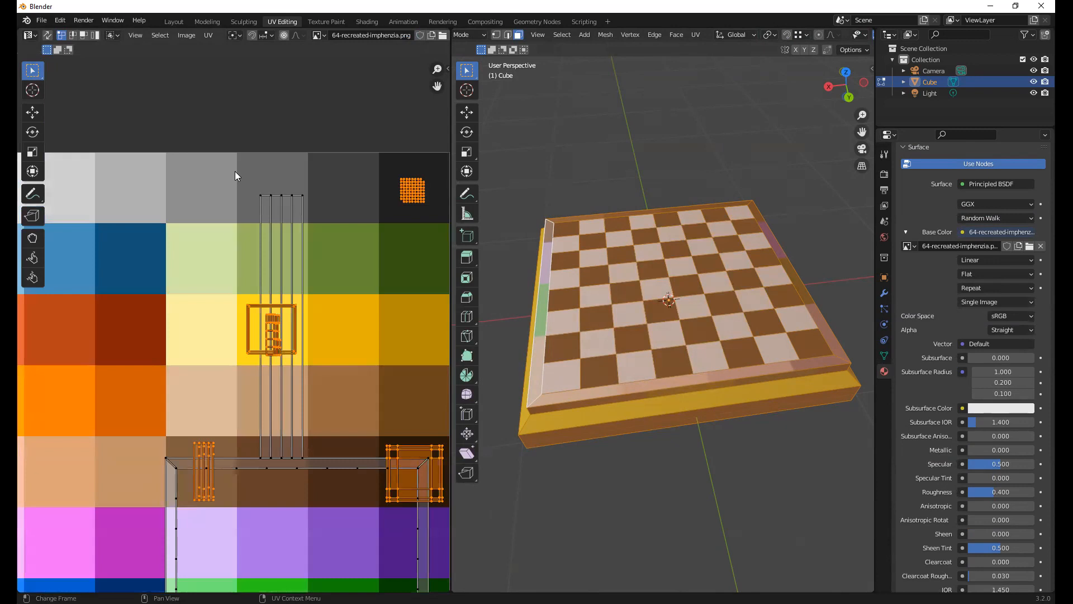
{"action": "scroll", "coordinate": [325, 280], "scroll_direction": "down", "scroll_amount": 4}
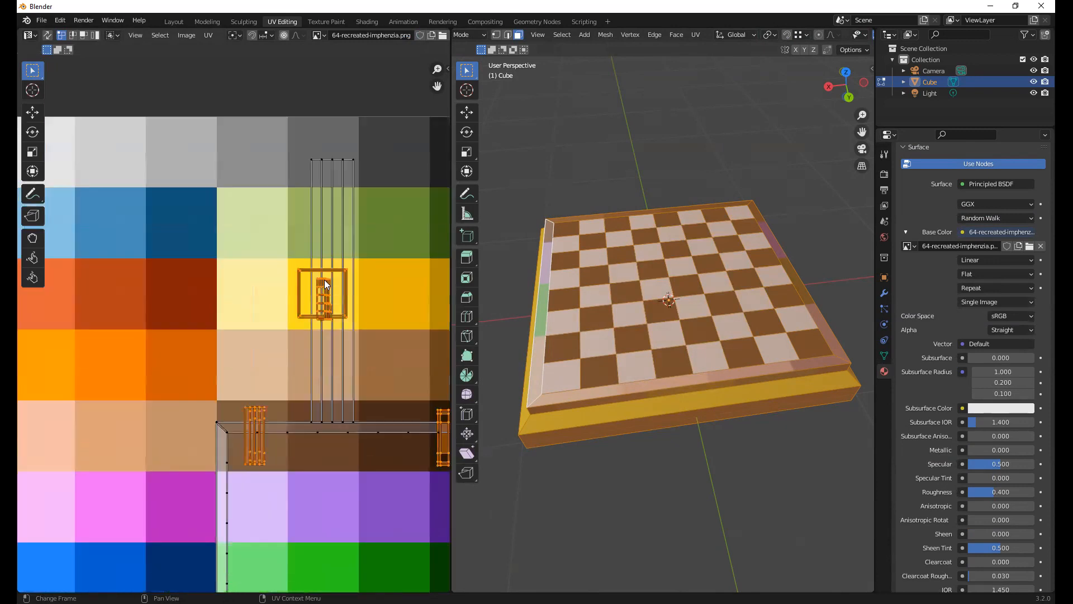
{"action": "left_click", "coordinate": [555, 138]}
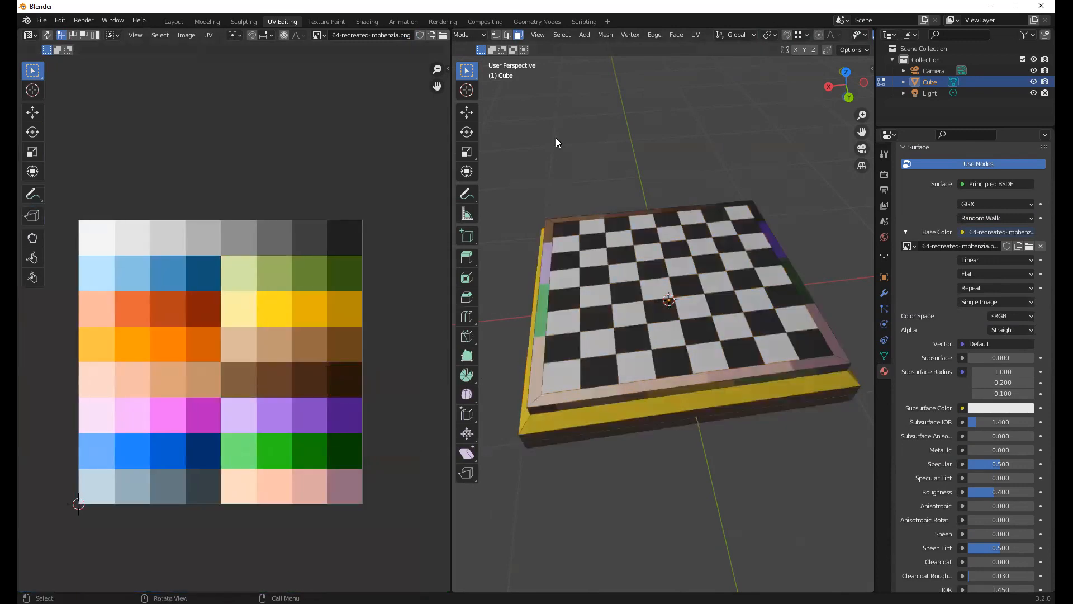
{"action": "key", "text": "Tab"}
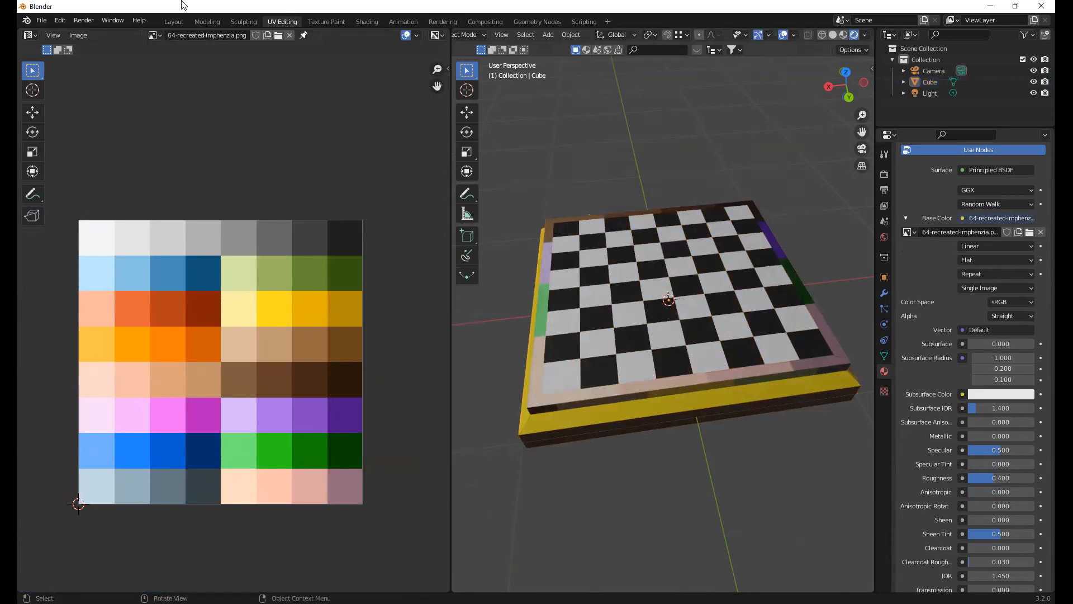
Start a new General file without saving the board and delete the default cube
{"action": "left_click", "coordinate": [41, 21]}
{"action": "mouse_move", "coordinate": [62, 34]}
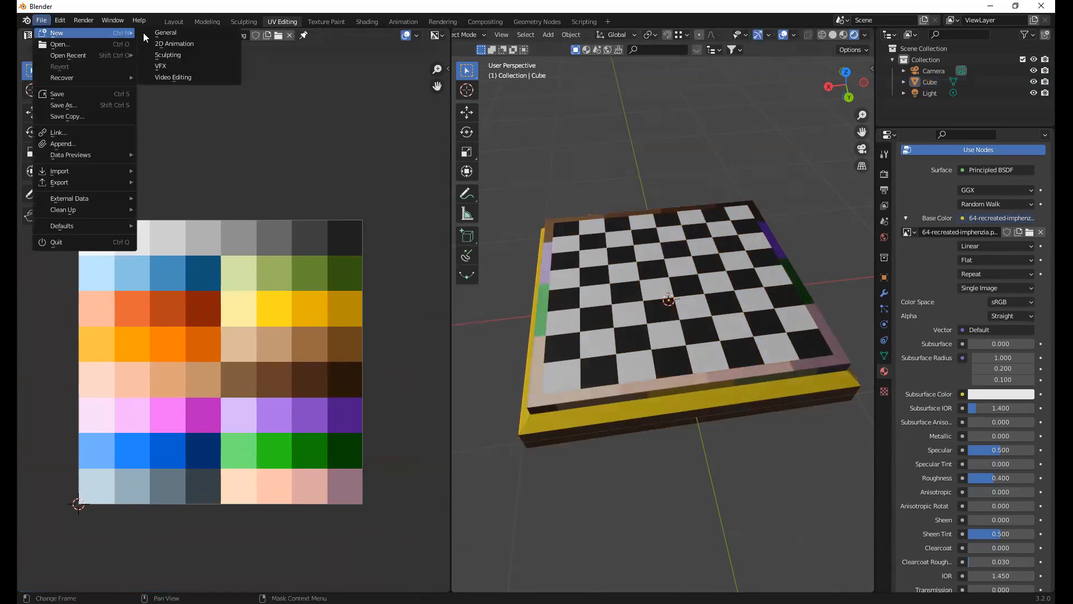
{"action": "left_click", "coordinate": [167, 33]}
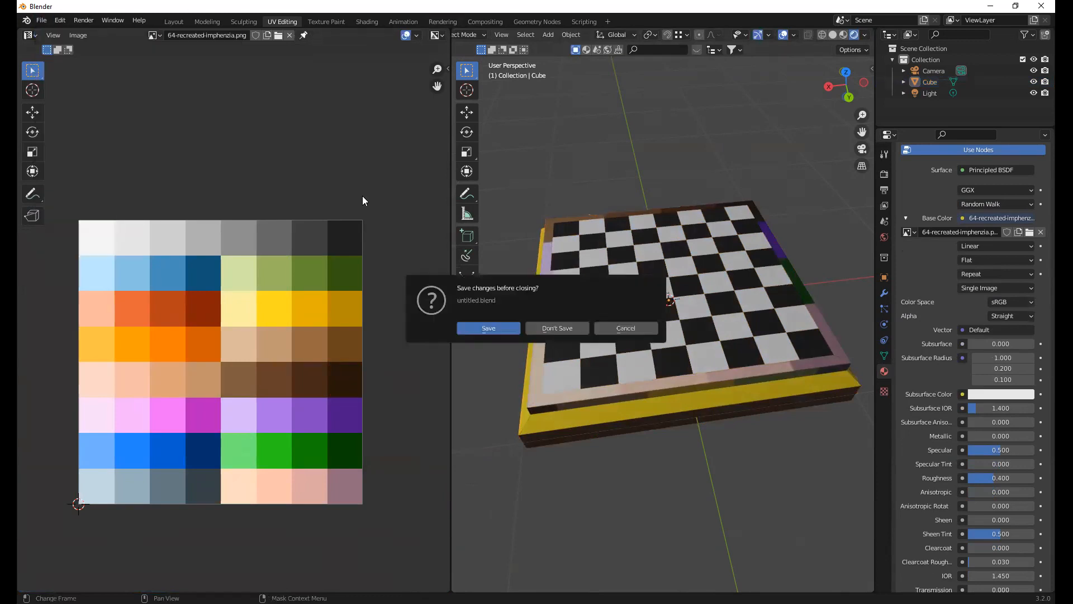
{"action": "left_click", "coordinate": [556, 328]}
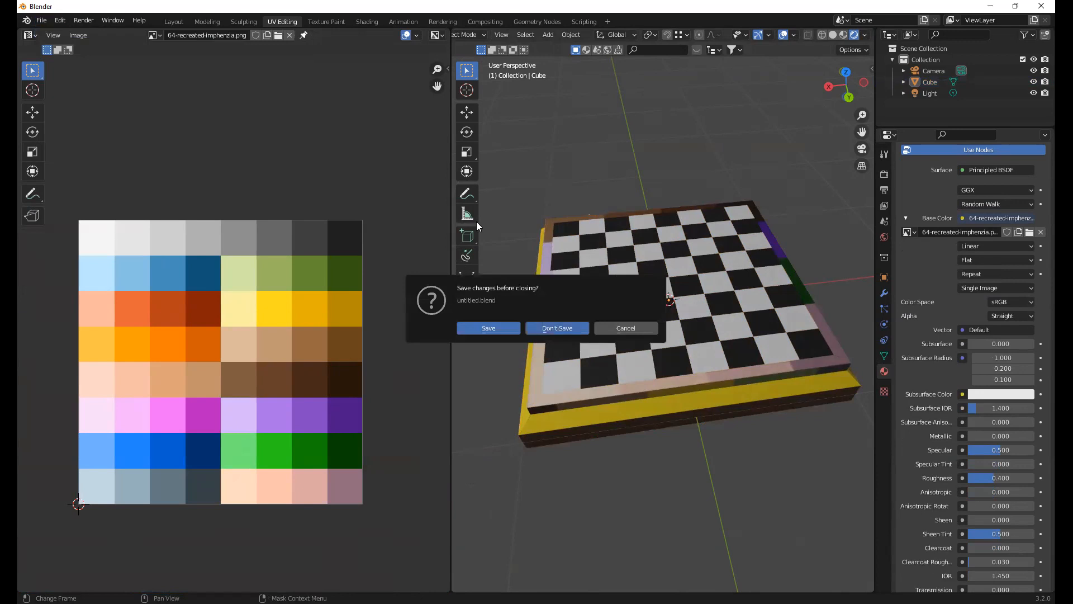
{"action": "middle_click_drag", "start_coordinate": [515, 252], "coordinate": [520, 249]}
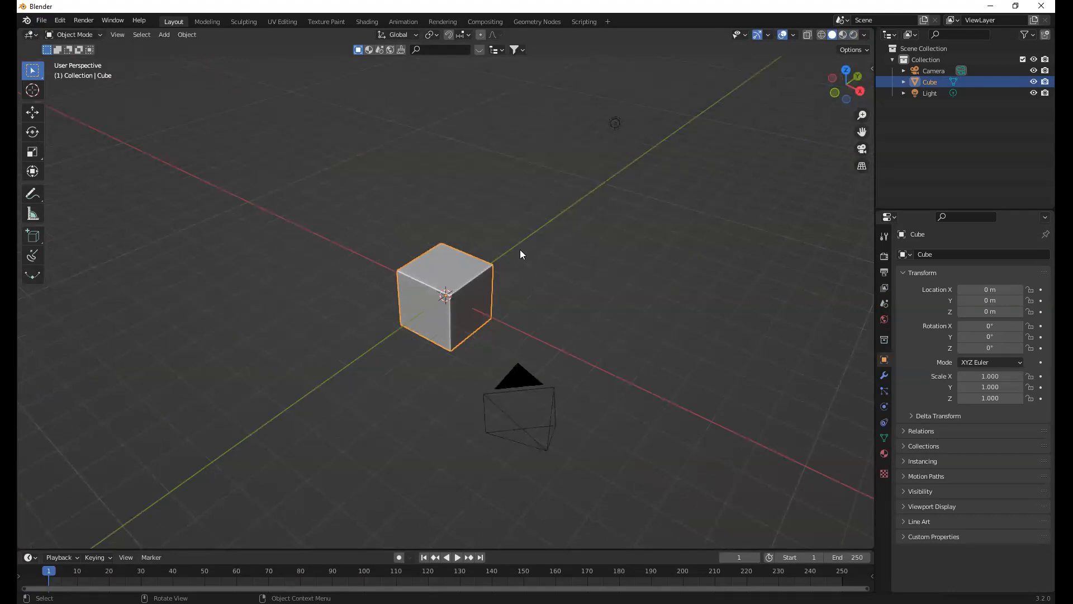
{"action": "key", "text": "Delete"}
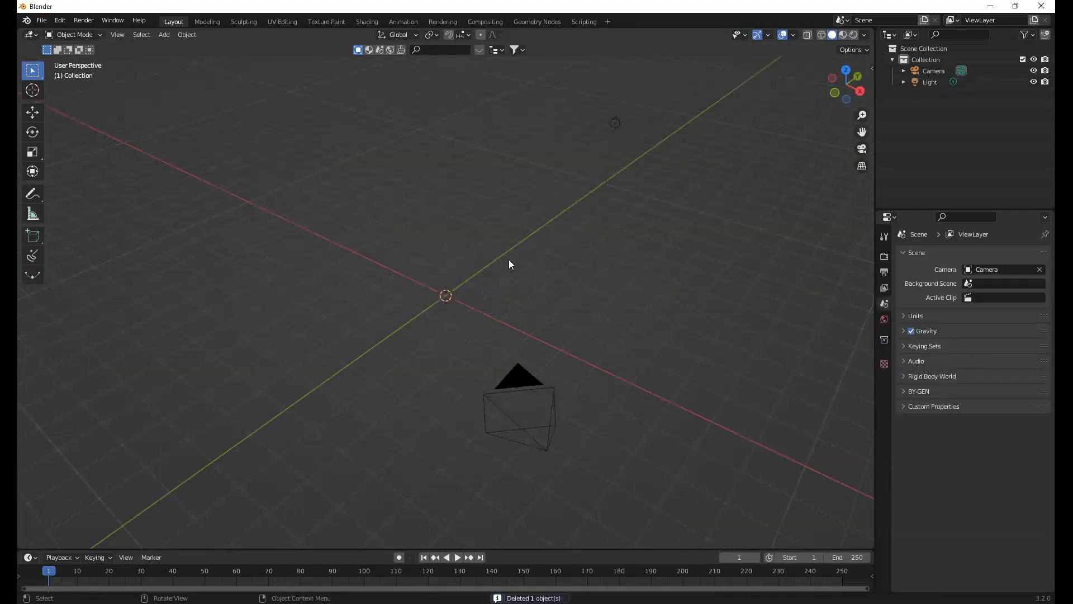
{"action": "middle_click_drag", "start_coordinate": [509, 247], "coordinate": [509, 247]}
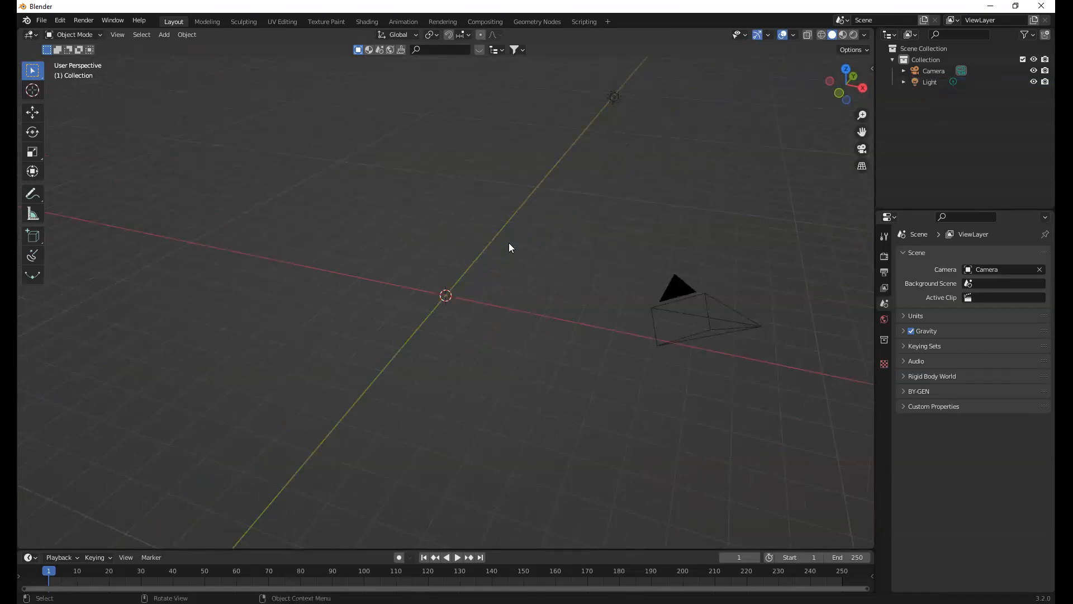
{"action": "key", "text": "shift+a"}
{"action": "mouse_move", "coordinate": [508, 244]}
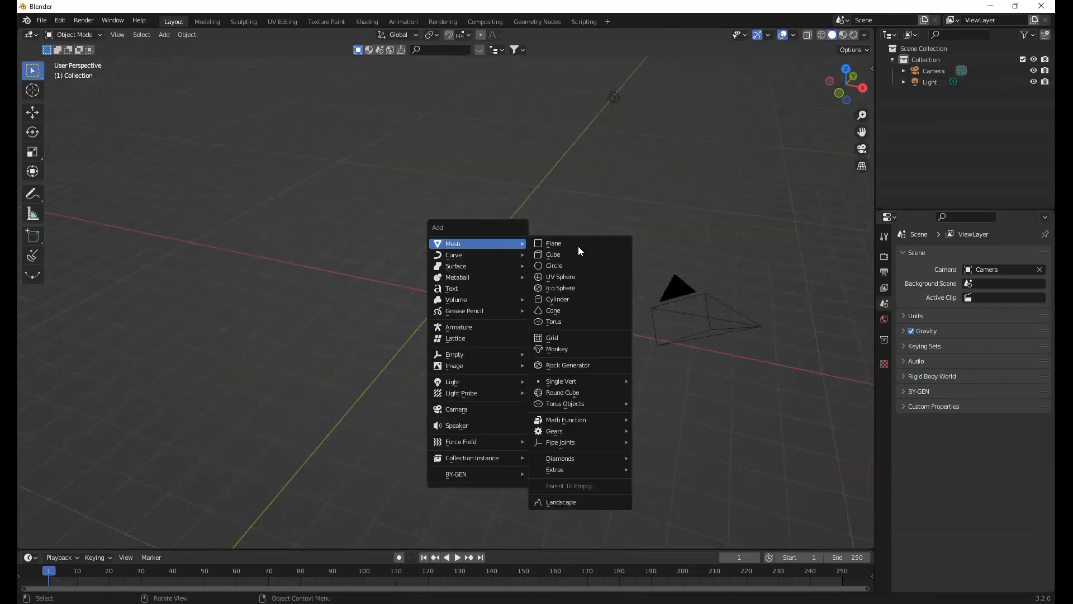
{"action": "key", "text": "Return"}
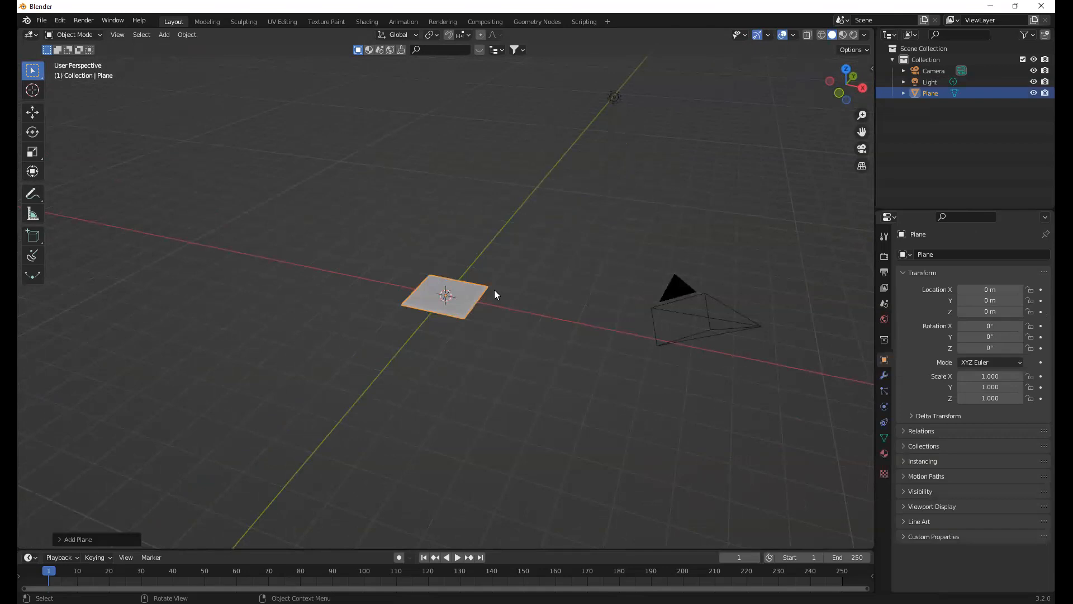
{"action": "key", "text": "Delete"}
Add a cube mesh at the origin and enter Edit Mode on it
{"action": "key", "text": "shift+a"}
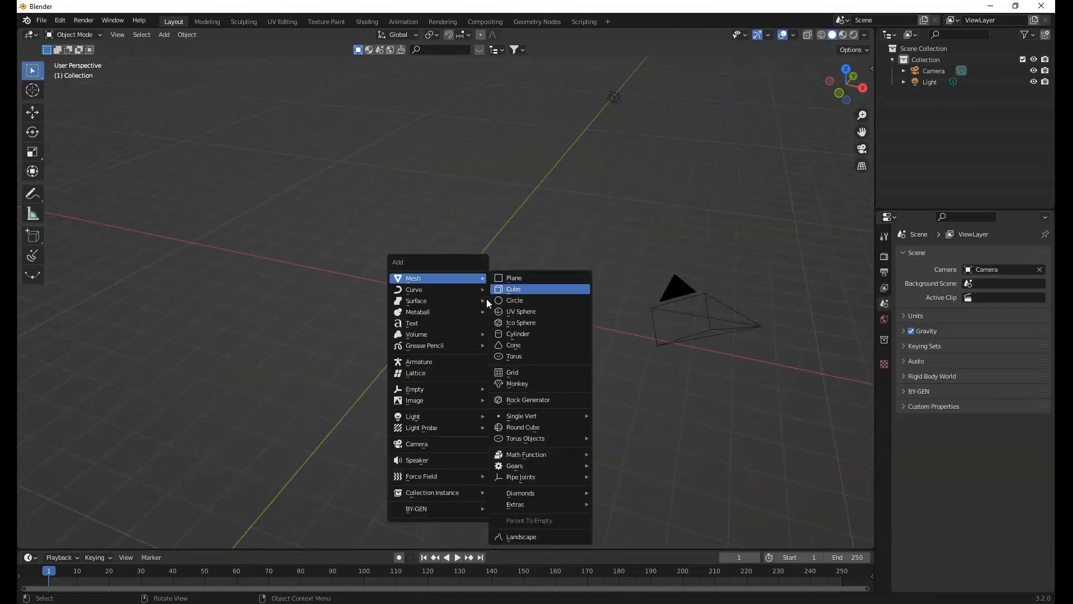
{"action": "left_click", "coordinate": [486, 298]}
{"action": "key", "text": "Tab"}
{"action": "middle_click_drag", "start_coordinate": [470, 294], "coordinate": [488, 303]}
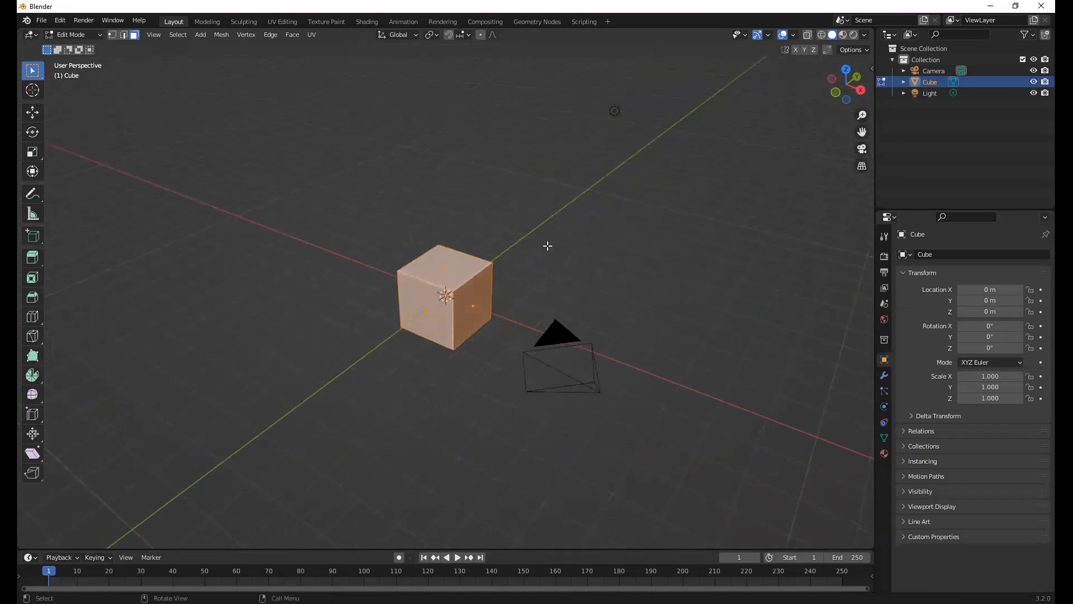
Extrude only the cube's positive X side face outward to roughly double the block's length, then return to Object Mode
{"action": "left_click", "coordinate": [562, 306]}
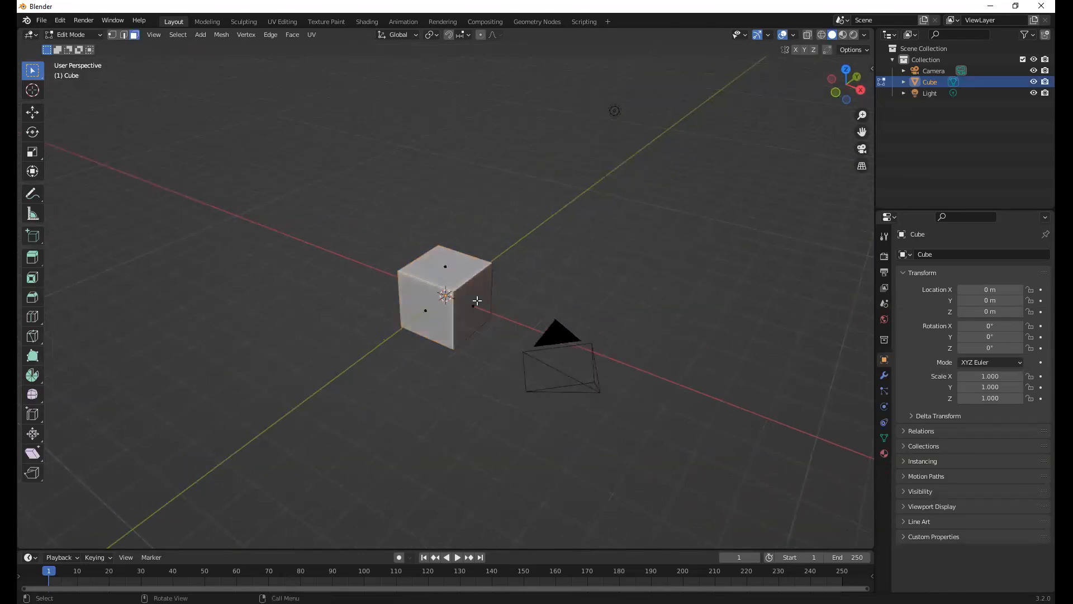
{"action": "left_click", "coordinate": [477, 300]}
{"action": "key", "text": "e"}
{"action": "left_click", "coordinate": [524, 357]}
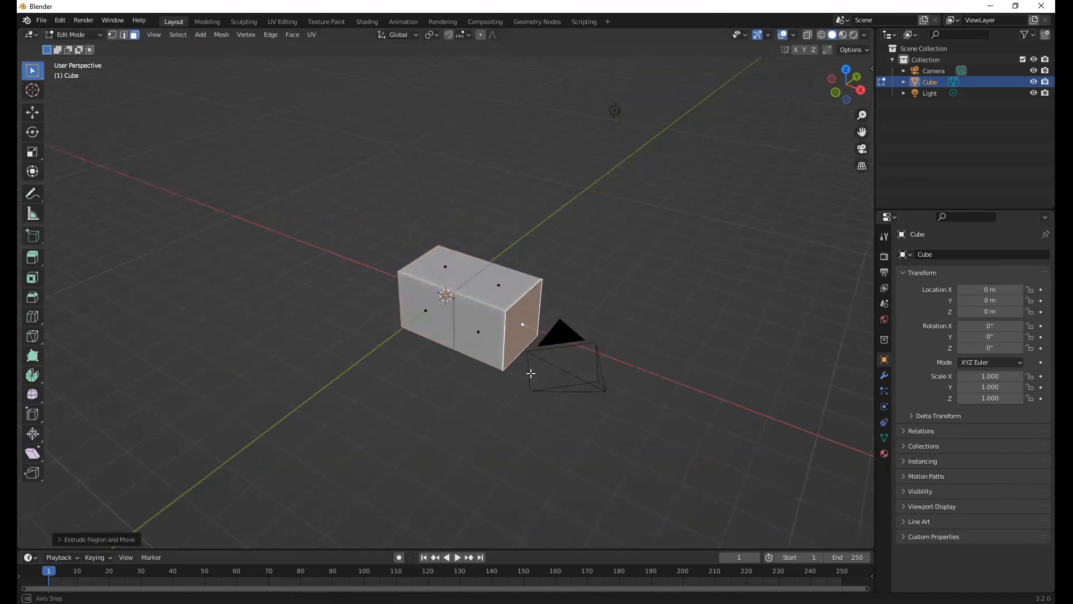
{"action": "key", "text": "Tab"}
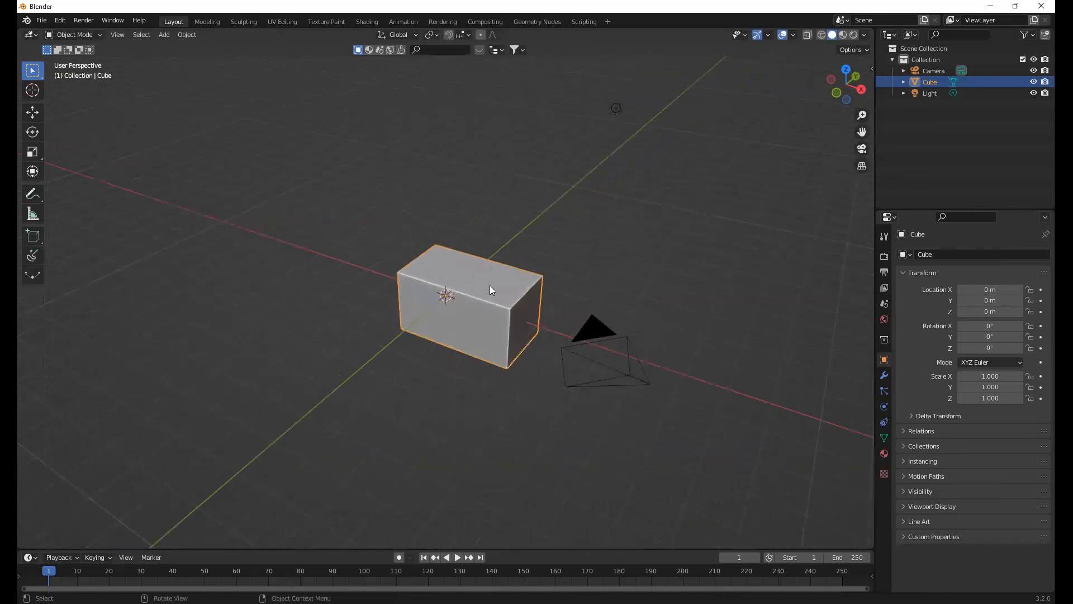
Delete the extruded block and add a single-vertex mesh at the origin
{"action": "key", "text": "Delete"}
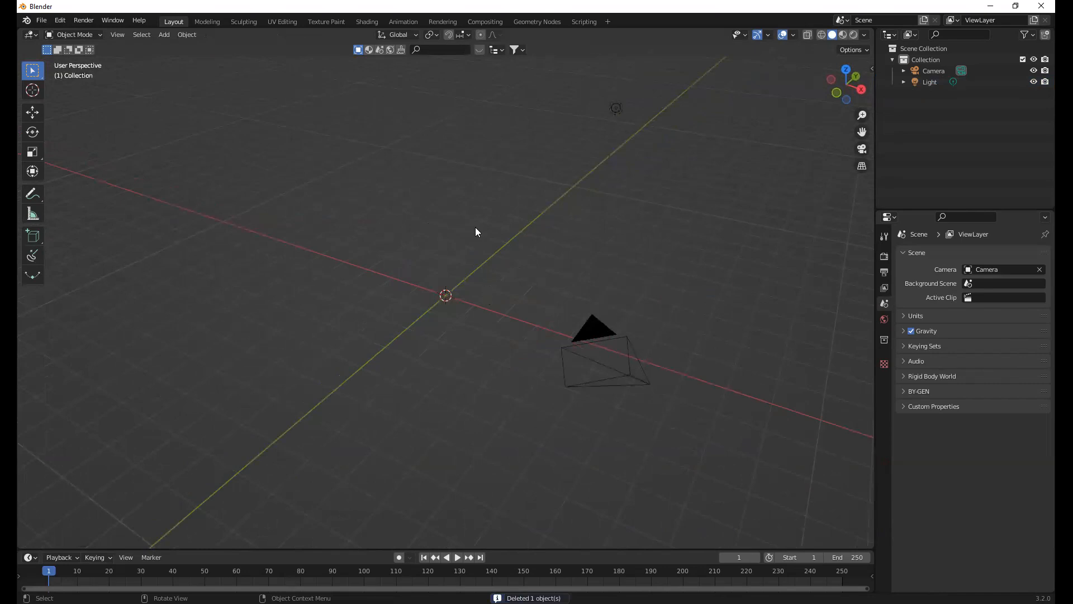
{"action": "middle_click_drag", "start_coordinate": [816, 339], "coordinate": [907, 330]}
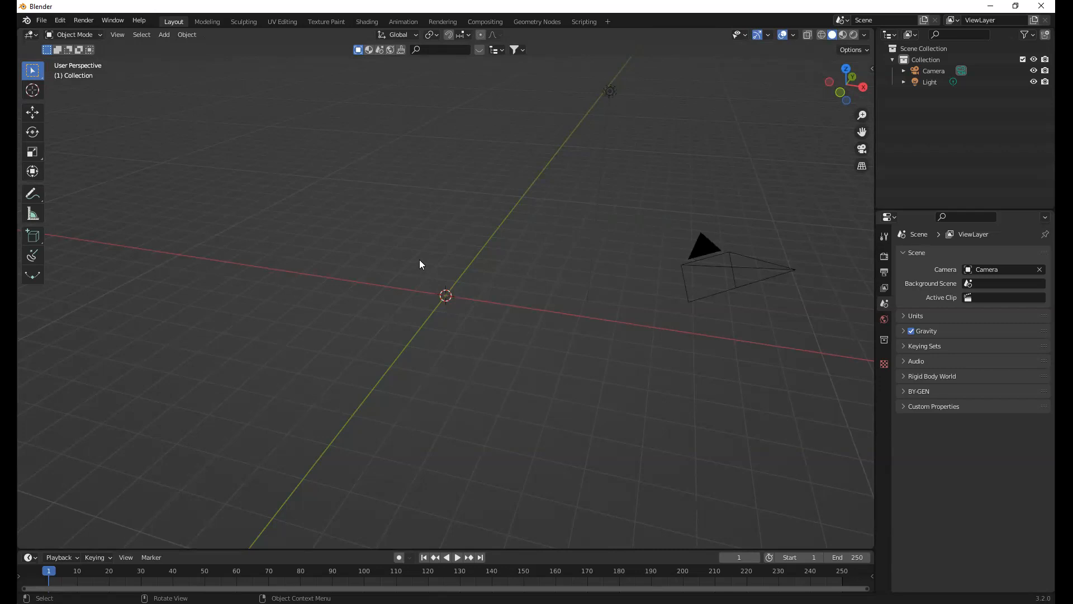
{"action": "key", "text": "shift+a"}
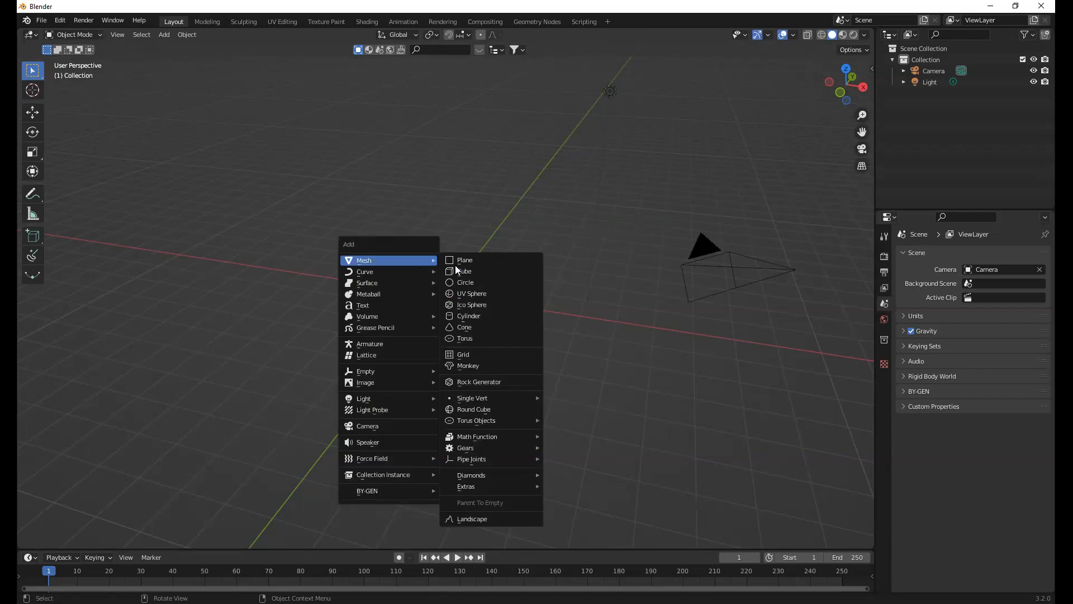
{"action": "mouse_move", "coordinate": [502, 399]}
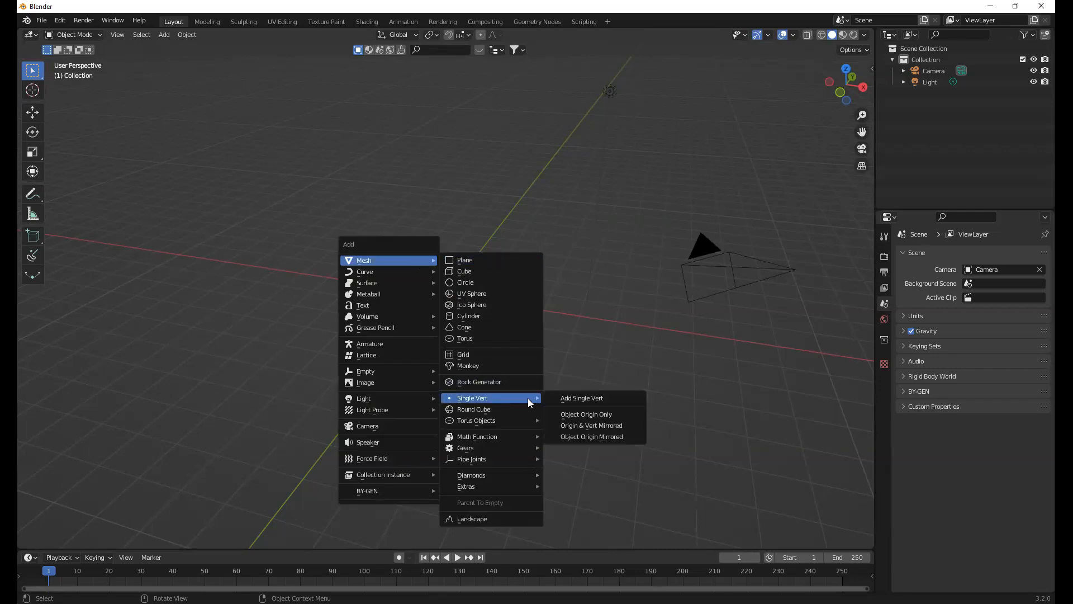
{"action": "left_click", "coordinate": [575, 399]}
Add a Mirror modifier on the X axis to the single-vertex mesh, leaving Clipping off
{"action": "middle_click_drag", "start_coordinate": [462, 283], "coordinate": [450, 292]}
{"action": "scroll", "coordinate": [459, 304], "scroll_direction": "up", "scroll_amount": 4}
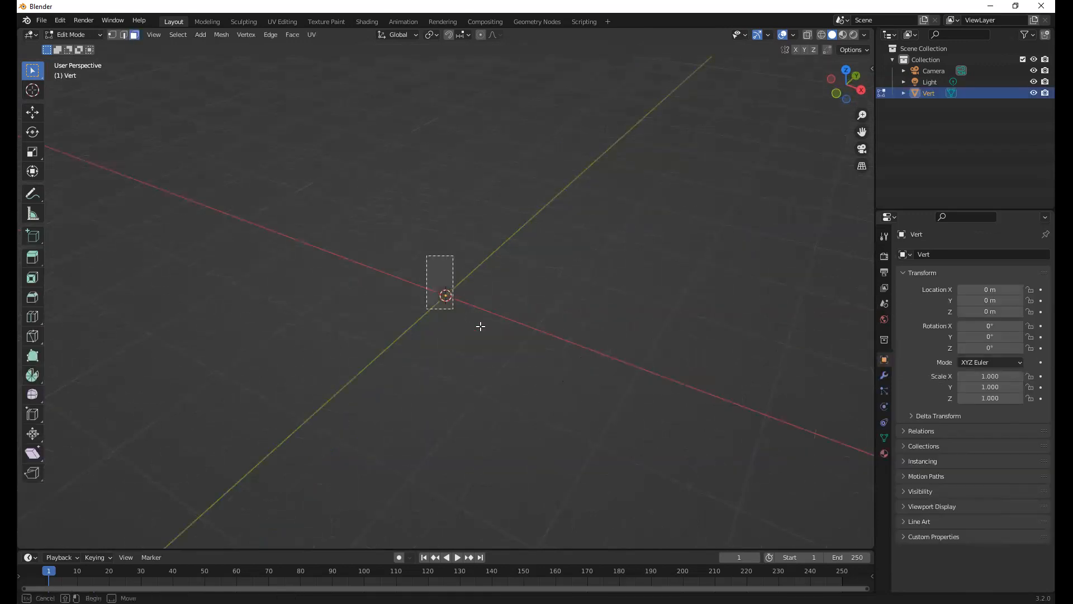
{"action": "middle_click_drag", "start_coordinate": [470, 323], "coordinate": [472, 275]}
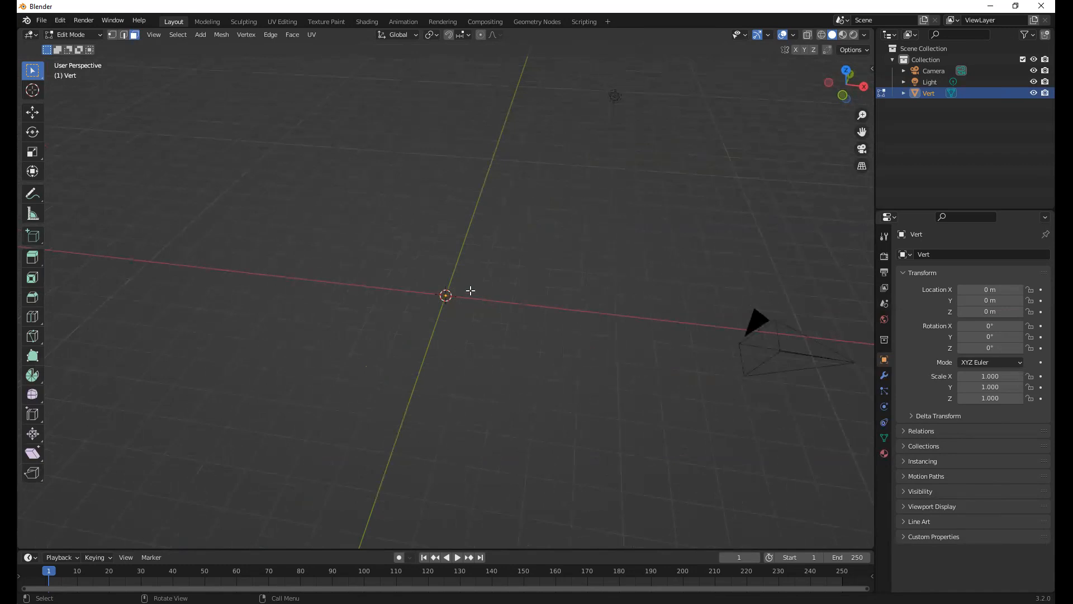
{"action": "middle_click_drag", "start_coordinate": [471, 293], "coordinate": [602, 376]}
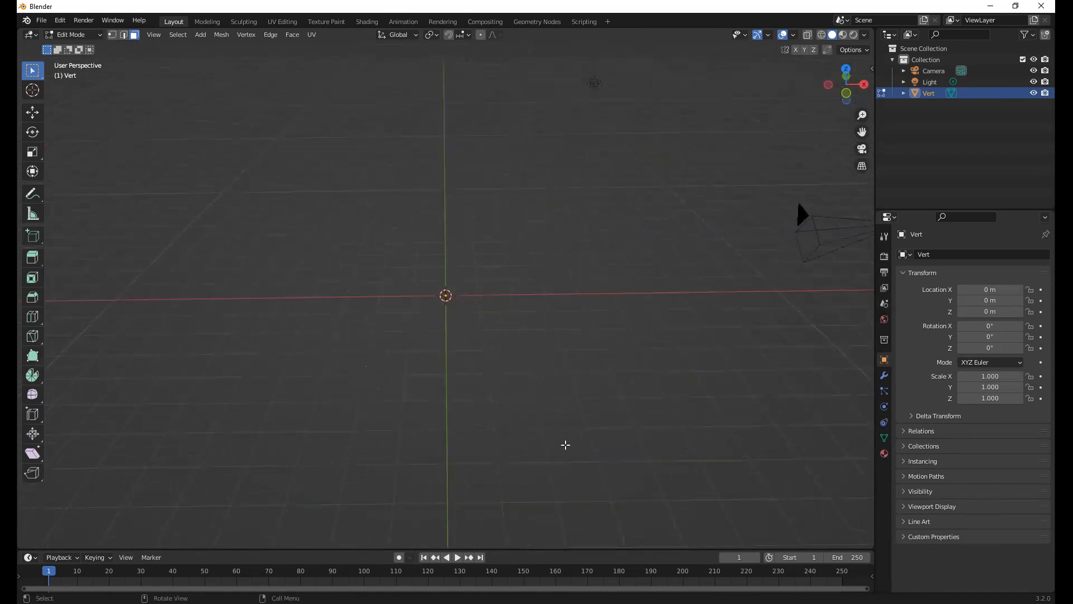
{"action": "middle_click_drag", "start_coordinate": [542, 358], "coordinate": [477, 305]}
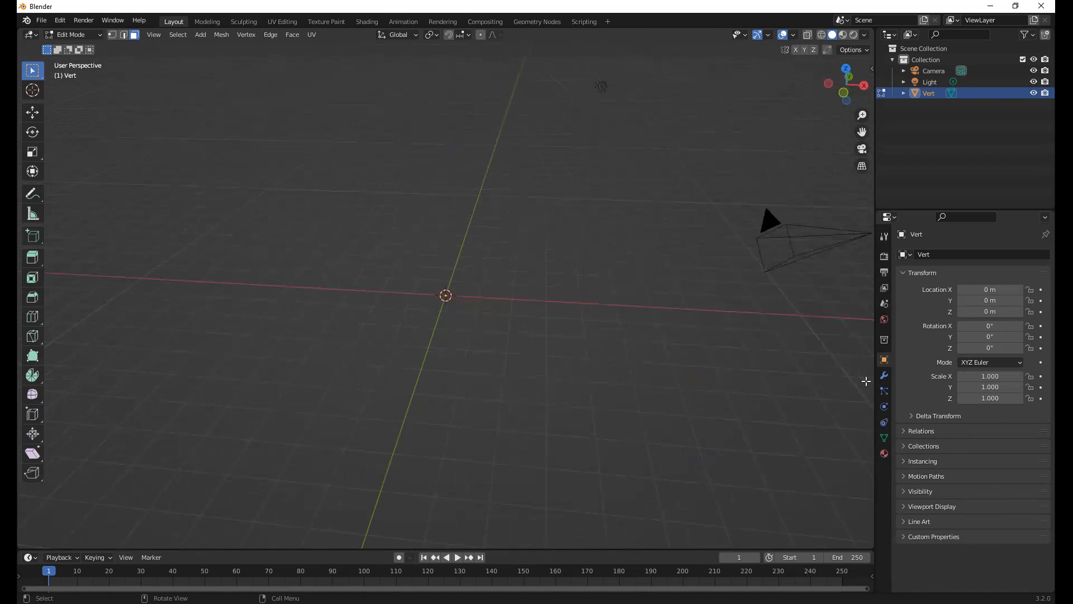
{"action": "left_click", "coordinate": [883, 375]}
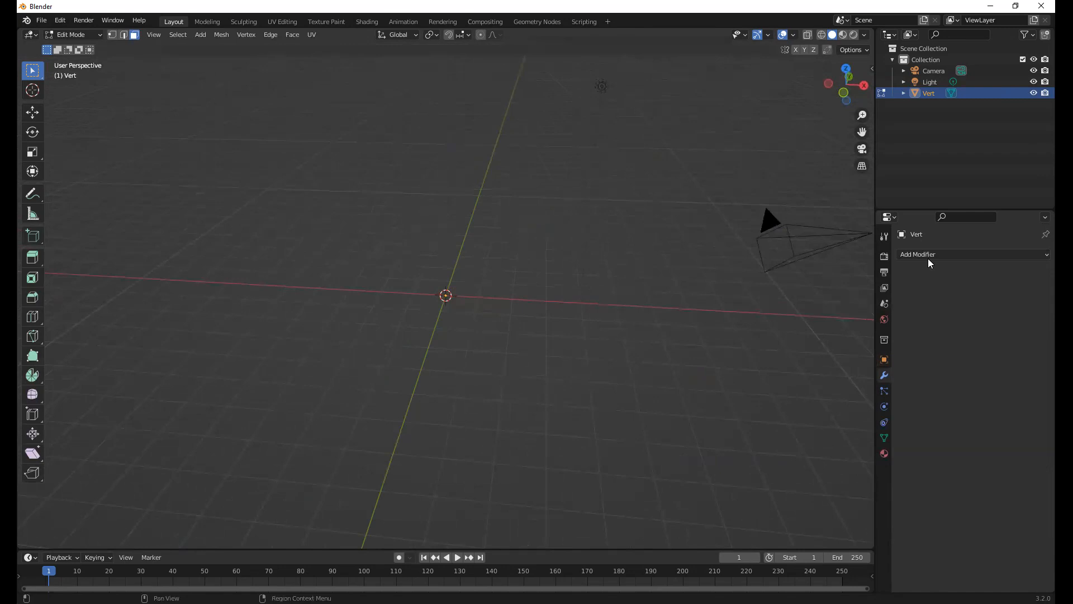
{"action": "left_click", "coordinate": [934, 254]}
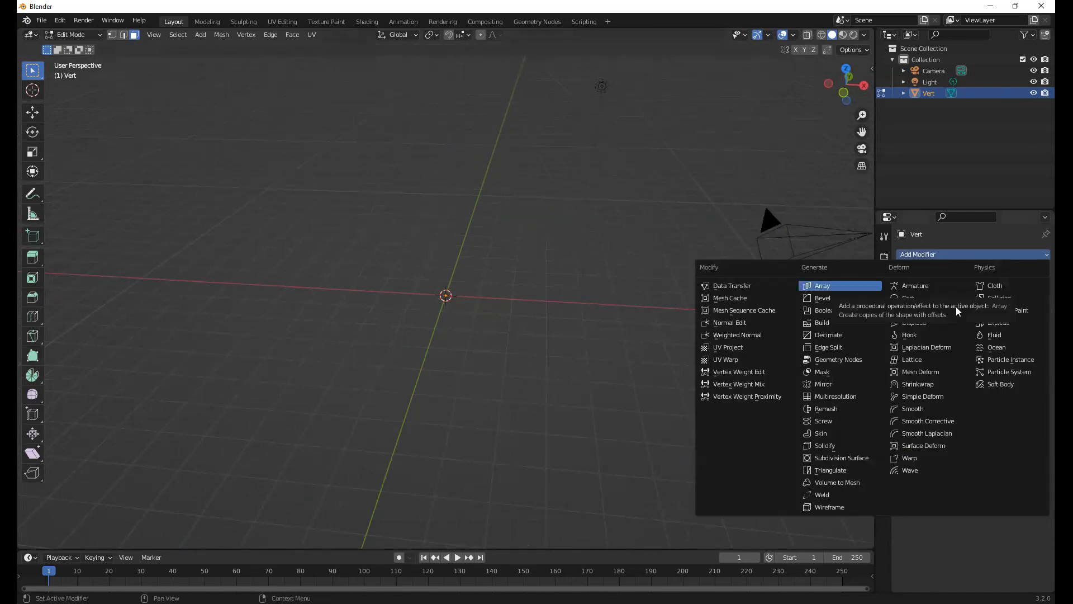
{"action": "left_click", "coordinate": [853, 383]}
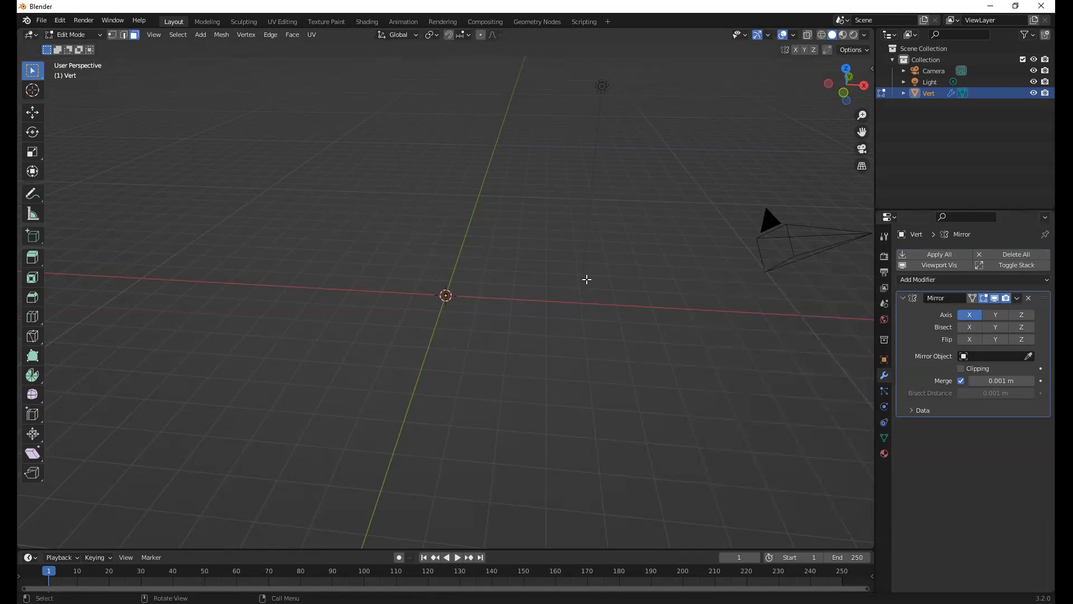
{"action": "left_click", "coordinate": [960, 368]}
{"action": "left_click", "coordinate": [960, 368]}
{"action": "middle_click_drag", "start_coordinate": [512, 301], "coordinate": [502, 294]}
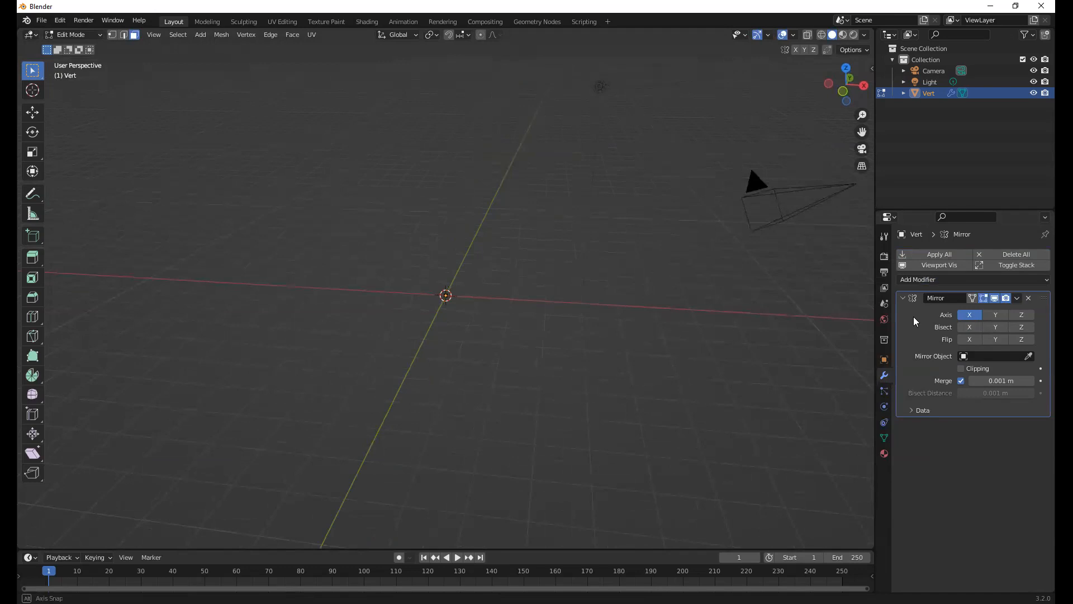
Add a Skin modifier and a Subdivision Surface modifier below the Mirror modifier
{"action": "left_click", "coordinate": [956, 278]}
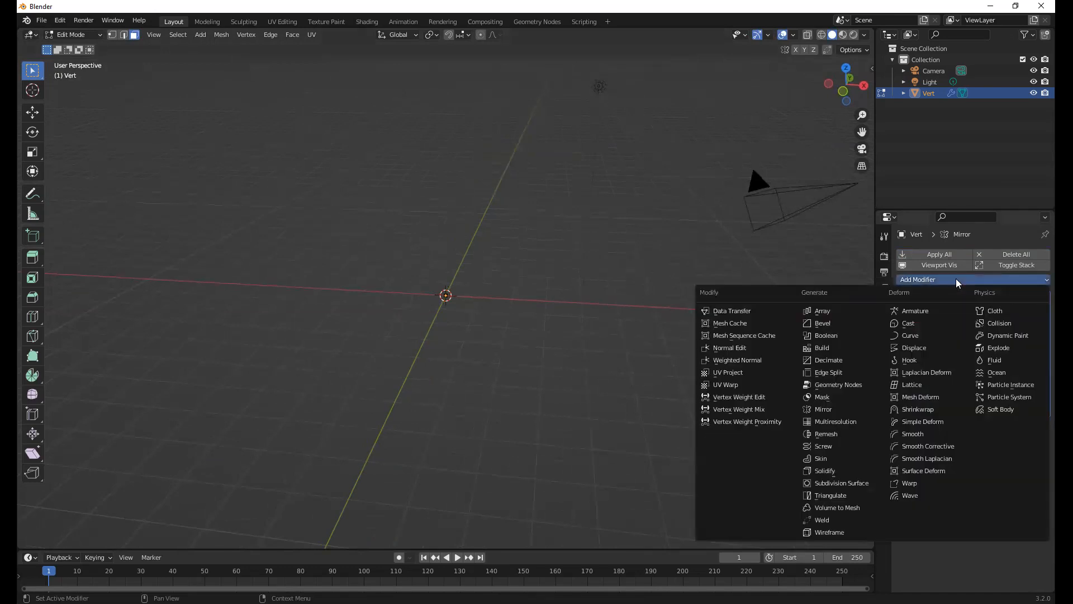
{"action": "left_click", "coordinate": [829, 460]}
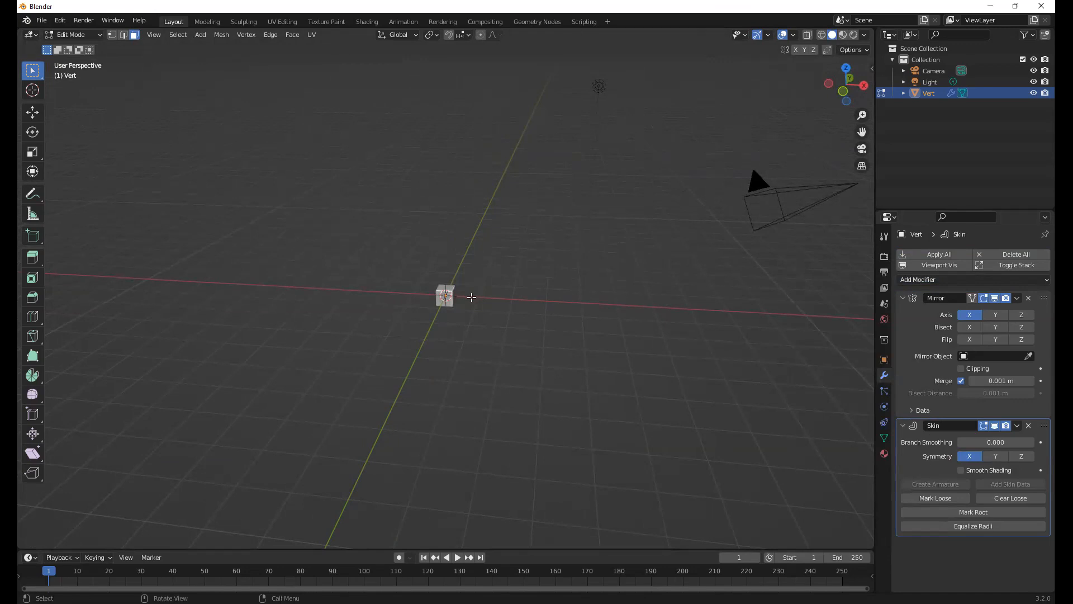
{"action": "left_click", "coordinate": [944, 280]}
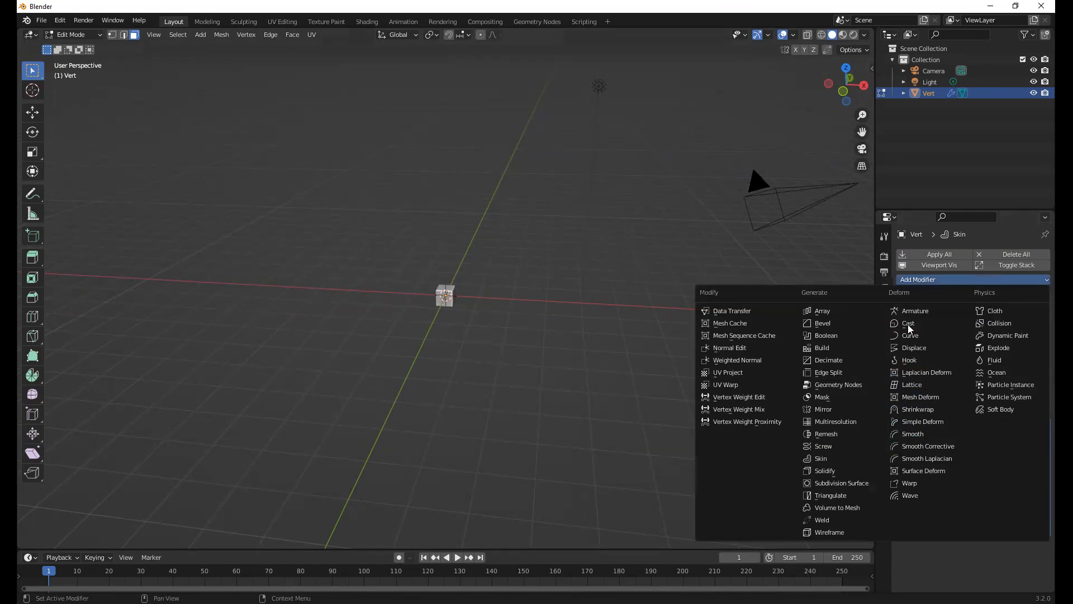
{"action": "left_click", "coordinate": [857, 483]}
Raise the Subdivision modifier's viewport level to 2 to round off the skinned vertex
{"action": "scroll", "coordinate": [423, 290], "scroll_direction": "up", "scroll_amount": 11}
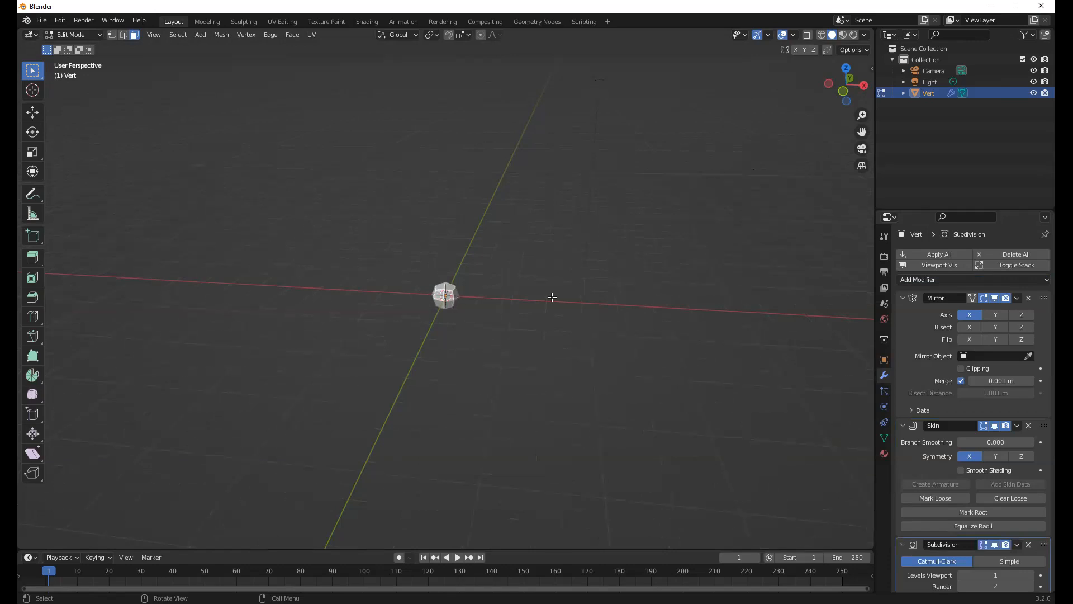
{"action": "mouse_move", "coordinate": [498, 292]}
{"action": "middle_mouse_down"}
{"action": "mouse_move", "coordinate": [442, 296]}
{"action": "mouse_move", "coordinate": [508, 300]}
{"action": "middle_mouse_up"}
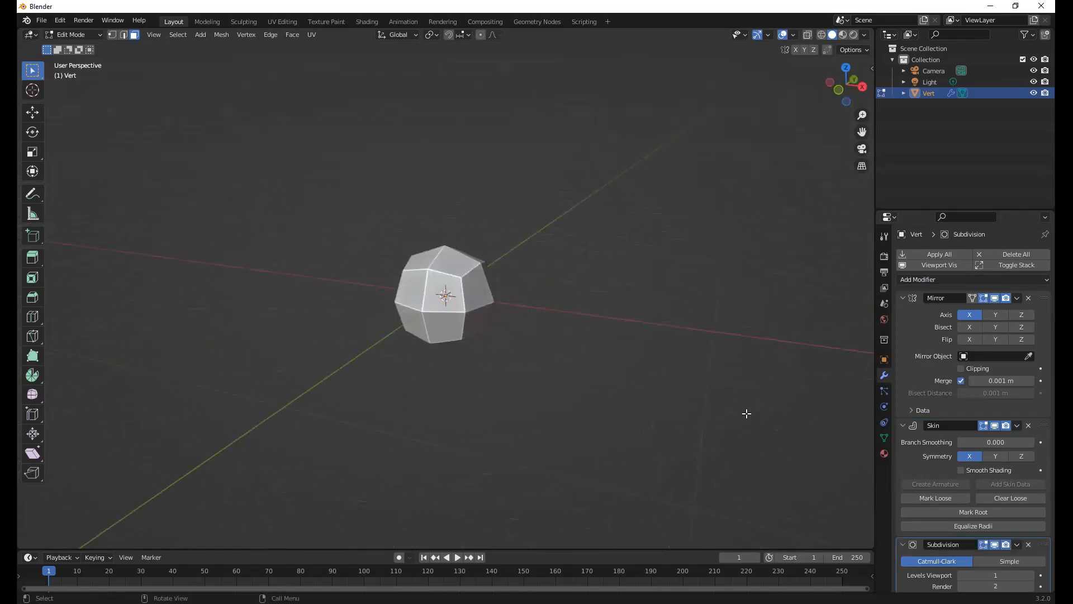
{"action": "scroll", "coordinate": [992, 376], "scroll_direction": "down", "scroll_amount": 2}
{"action": "scroll", "coordinate": [955, 483], "scroll_direction": "up", "scroll_amount": 2}
{"action": "scroll", "coordinate": [970, 483], "scroll_direction": "down", "scroll_amount": 2}
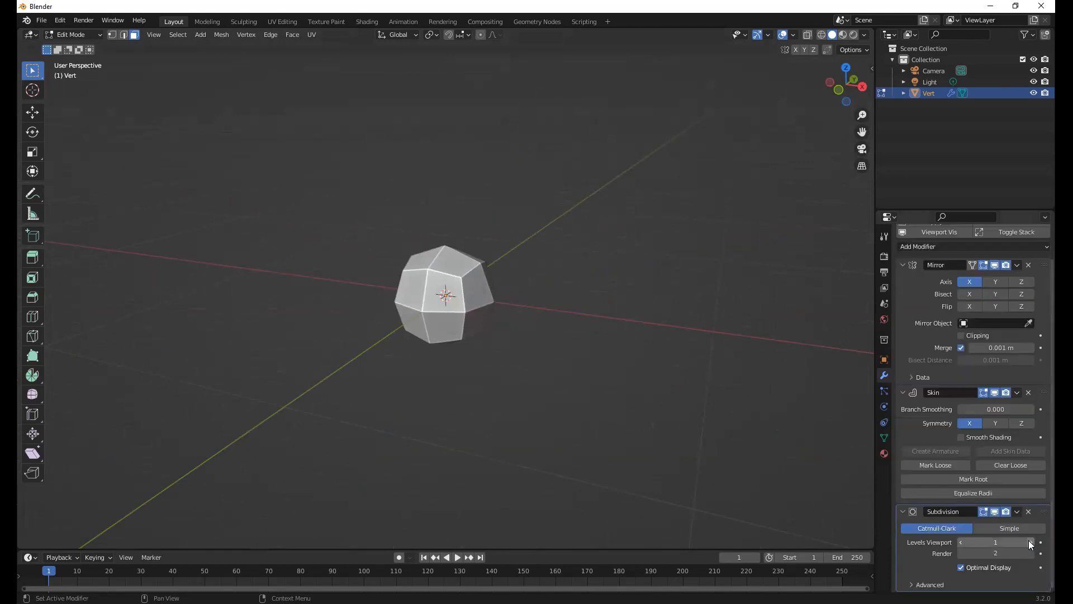
{"action": "left_click", "coordinate": [1028, 540]}
{"action": "middle_click_drag", "start_coordinate": [573, 314], "coordinate": [574, 311]}
{"action": "scroll", "coordinate": [576, 311], "scroll_direction": "down", "scroll_amount": 3}
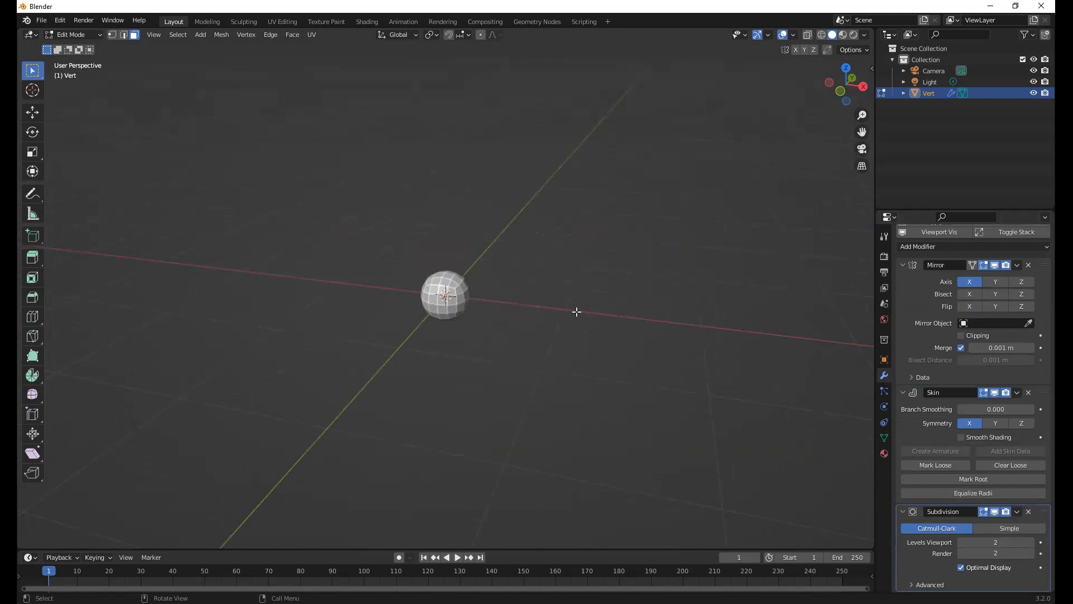
{"action": "middle_click_drag", "start_coordinate": [469, 295], "coordinate": [457, 288]}
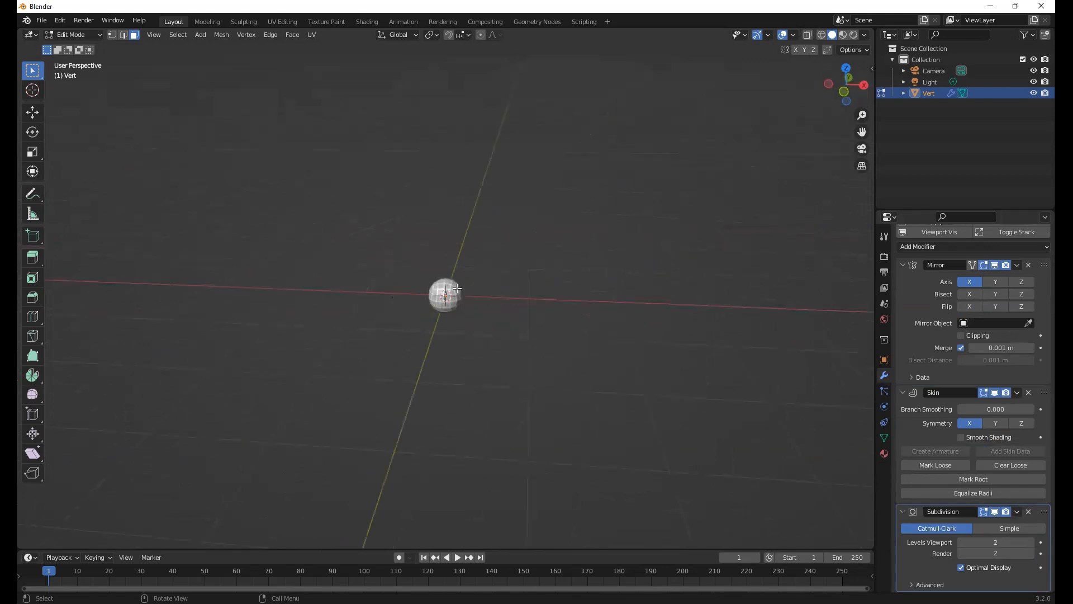
Set up the front orthographic view with X-ray on and stay in Edit Mode on the vertex mesh
{"action": "key", "text": "Tab"}
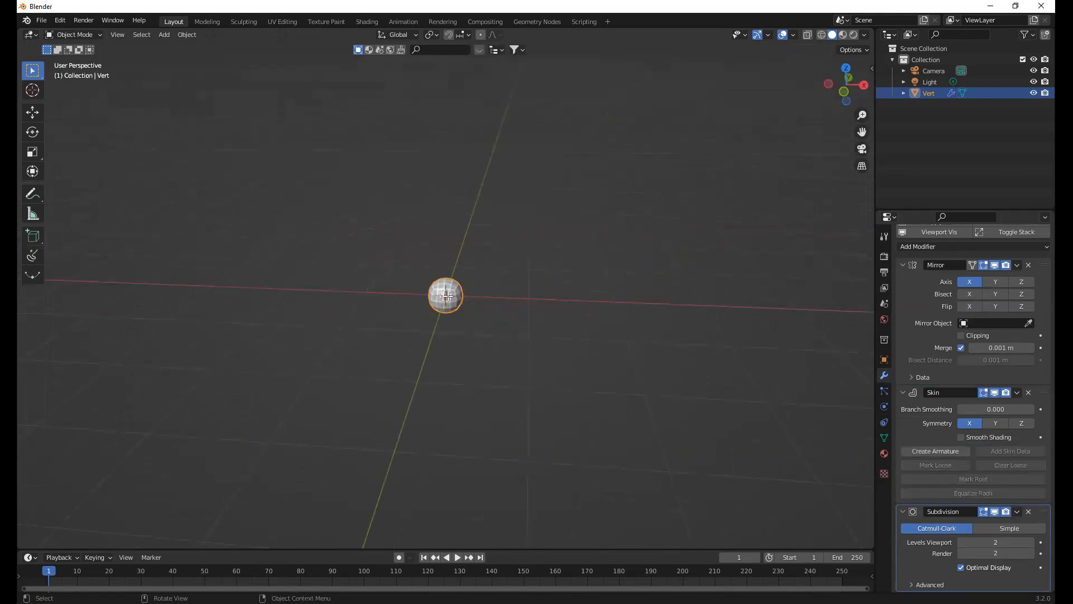
{"action": "key", "text": "Tab"}
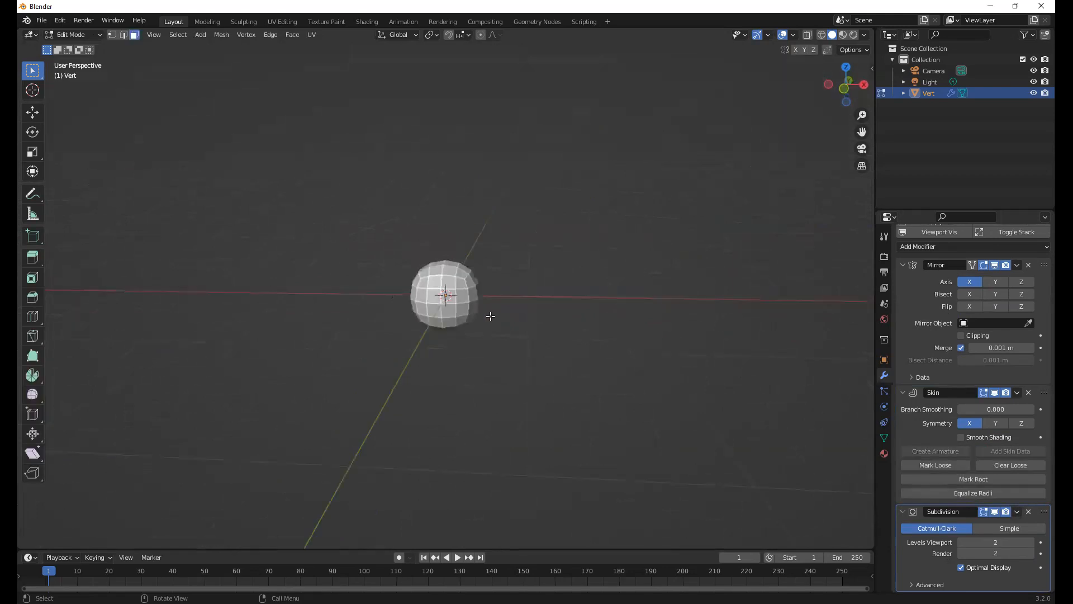
{"action": "key", "text": "KP_1"}
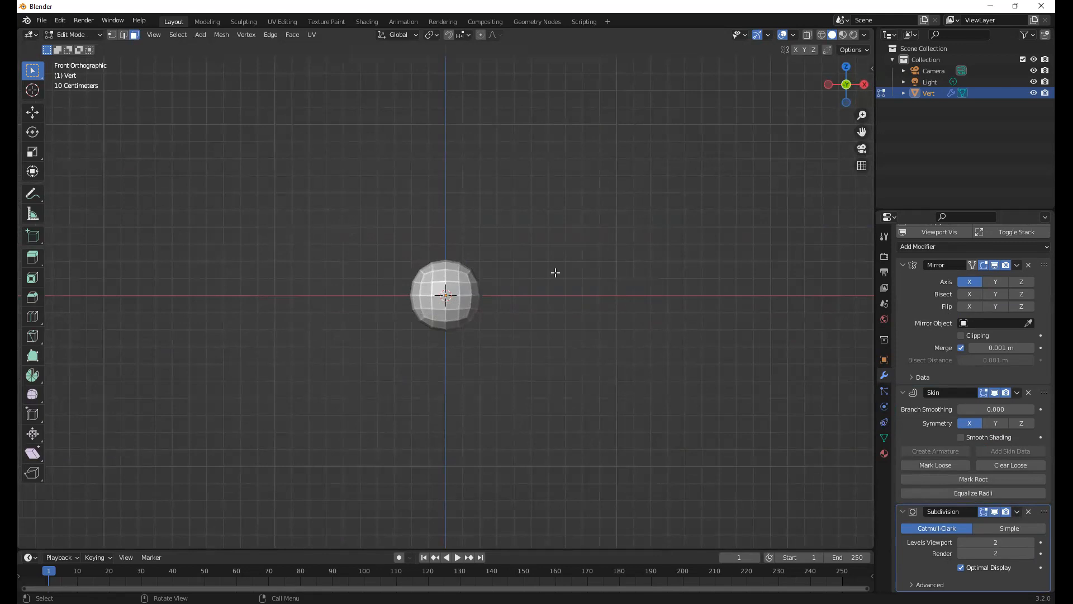
{"action": "key", "text": "alt+z"}
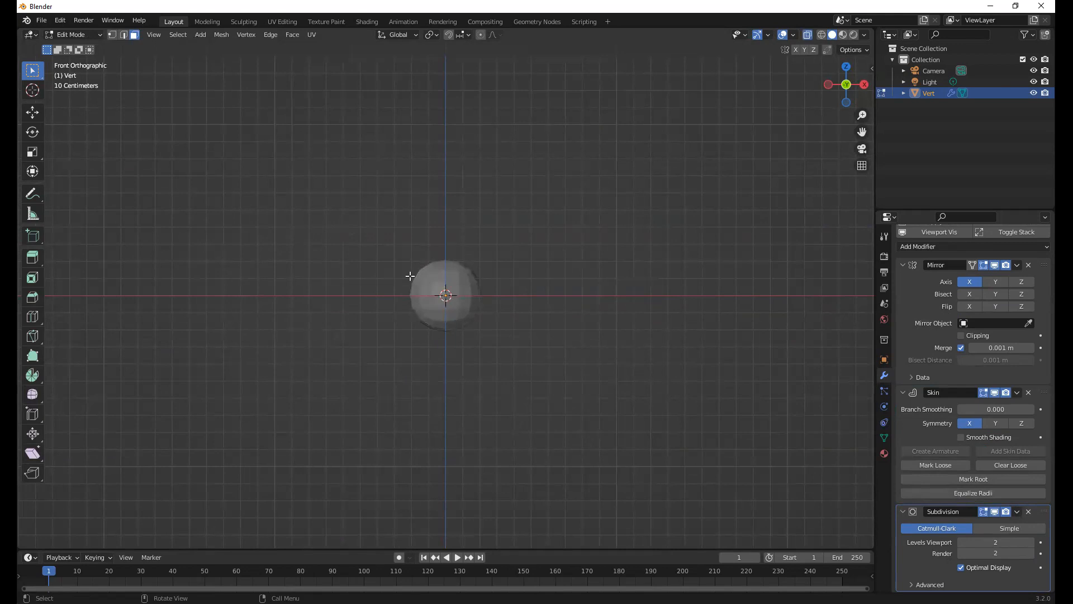
{"action": "left_click_drag", "start_coordinate": [390, 256], "coordinate": [538, 353]}
{"action": "key", "text": "Tab"}
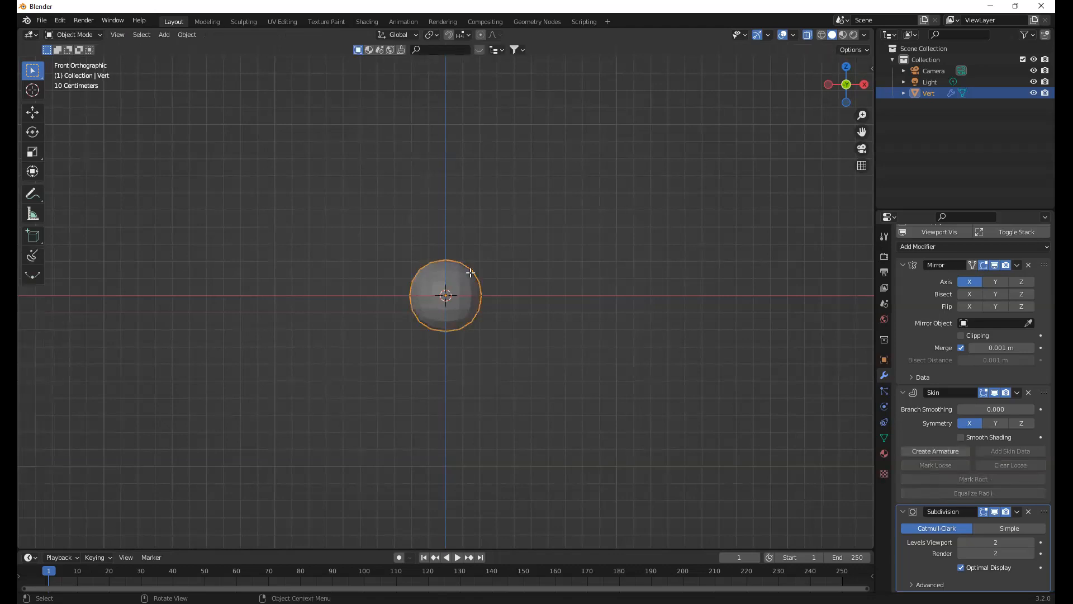
{"action": "key", "text": "Tab"}
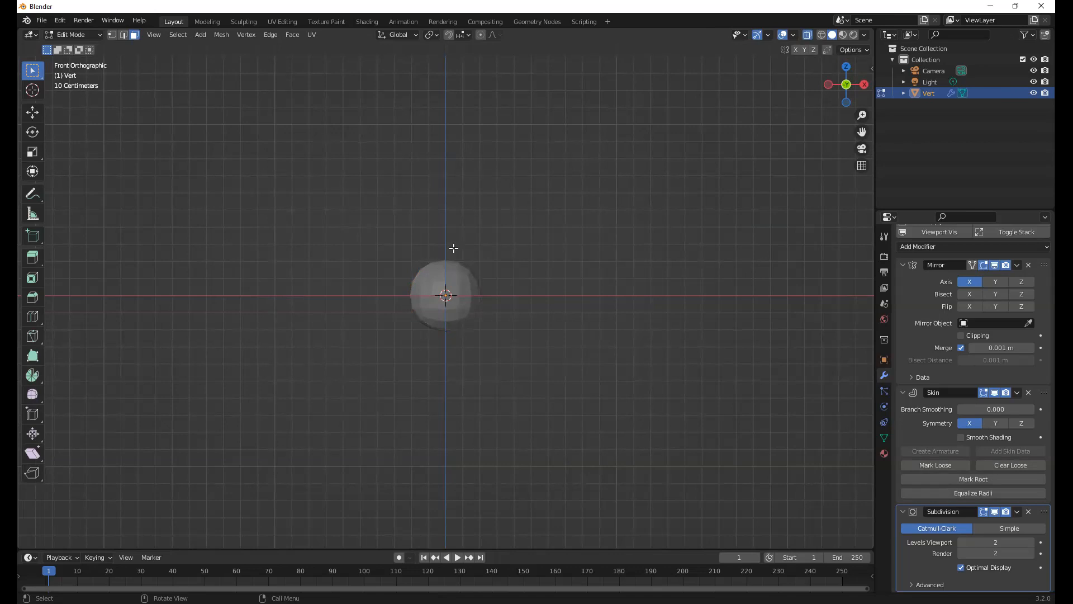
Switch to vertex selection and extrude the origin vertex straight up along global Z by about 1.4 m
{"action": "key", "text": "1"}
{"action": "key", "text": "e"}
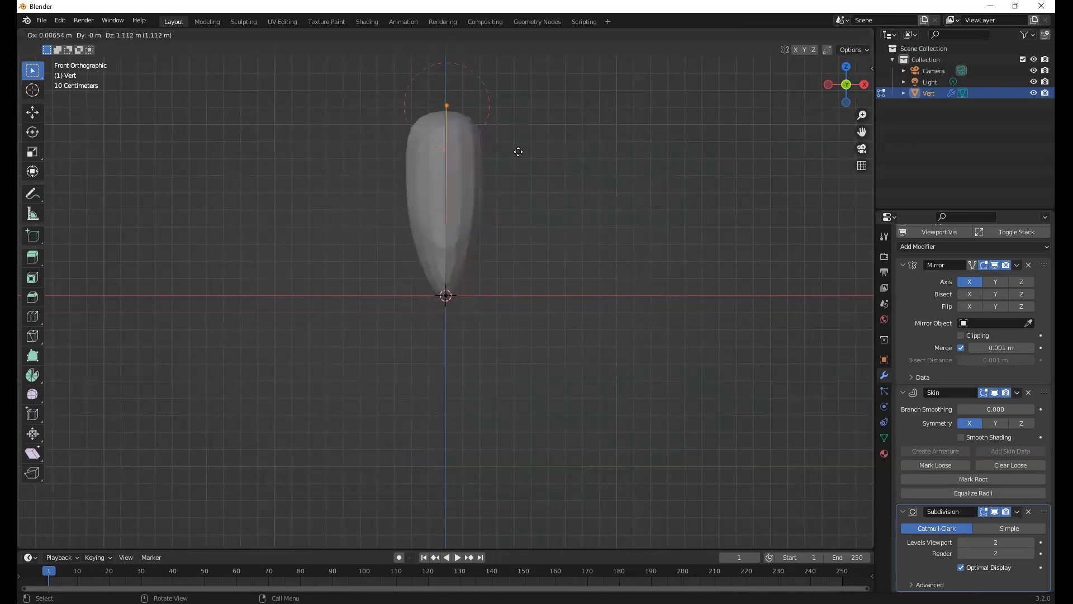
{"action": "key", "text": "z"}
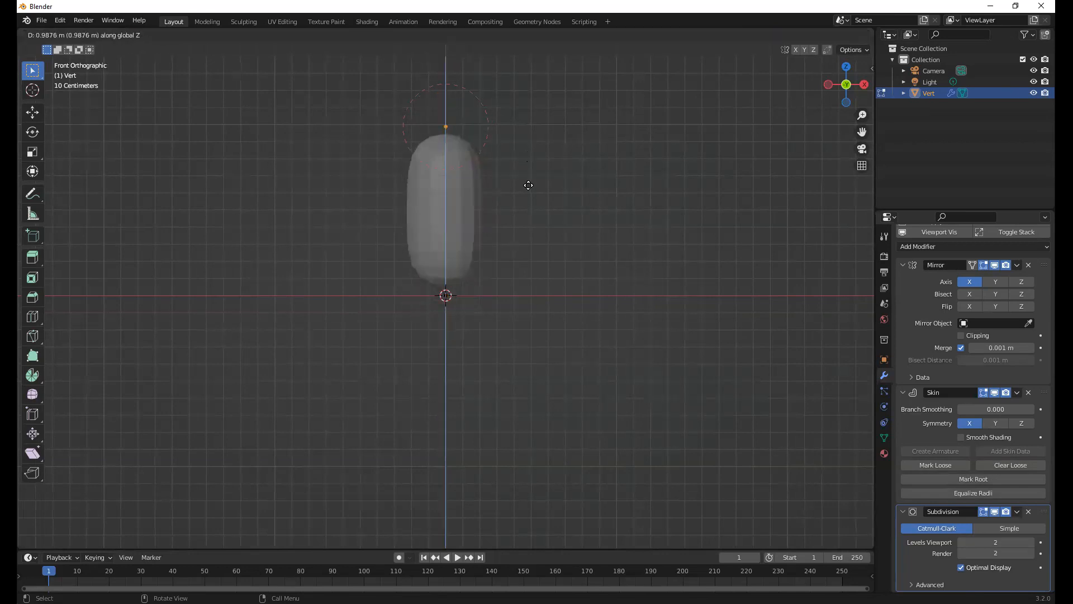
{"action": "left_click", "coordinate": [543, 116]}
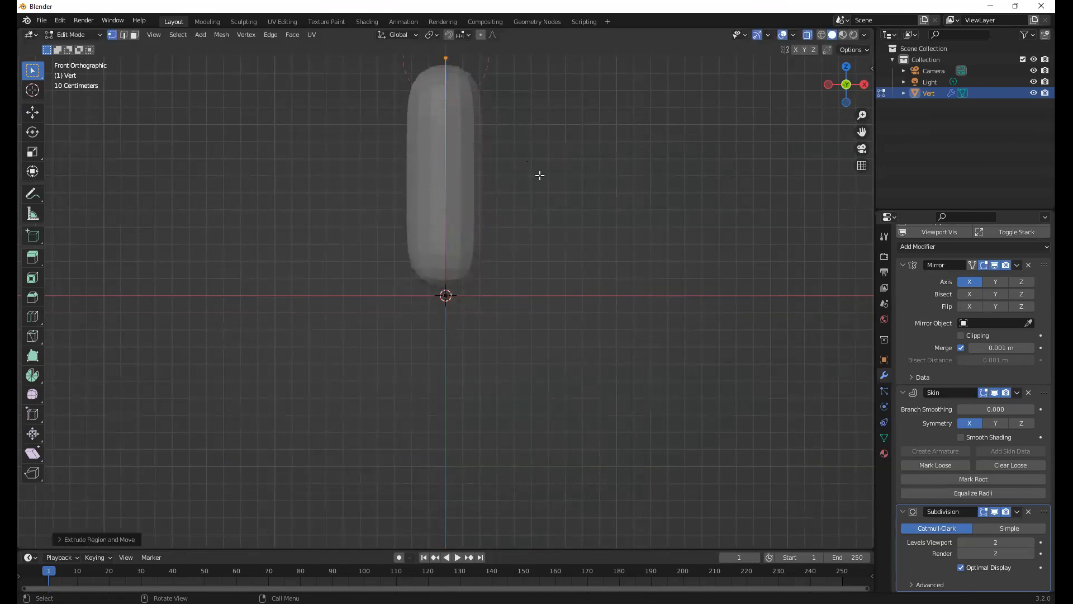
Lengthen the column by moving its top vertex about 0.5 m further up along Z in front view
{"action": "scroll", "coordinate": [540, 224], "scroll_direction": "down", "scroll_amount": 3}
{"action": "middle_click_drag", "start_coordinate": [540, 224], "coordinate": [547, 194]}
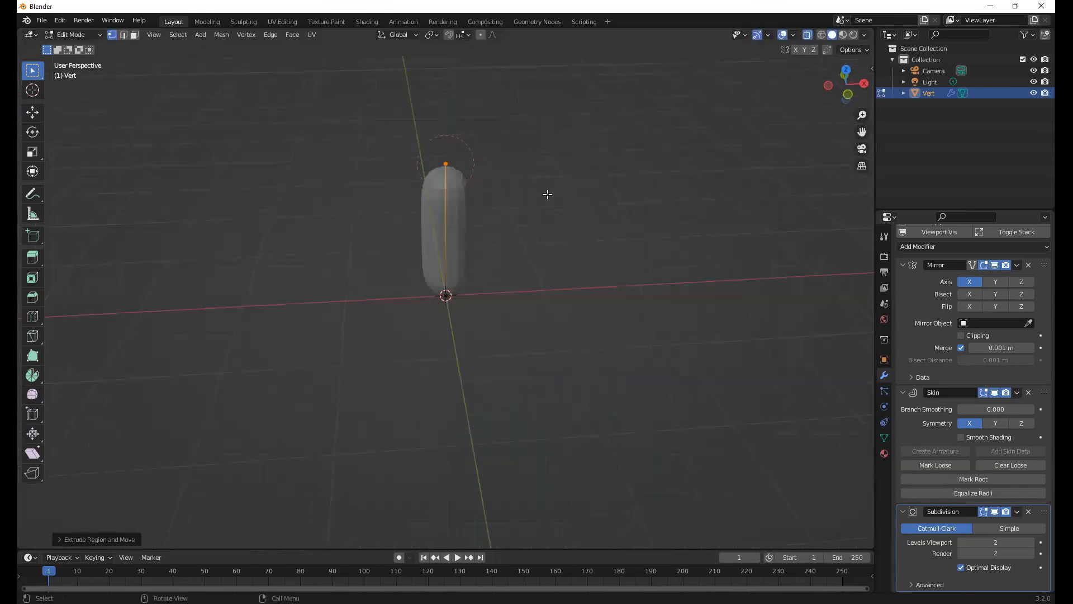
{"action": "key", "text": "KP_1"}
{"action": "scroll", "coordinate": [543, 262], "scroll_direction": "up", "scroll_amount": 4, "text": "shift"}
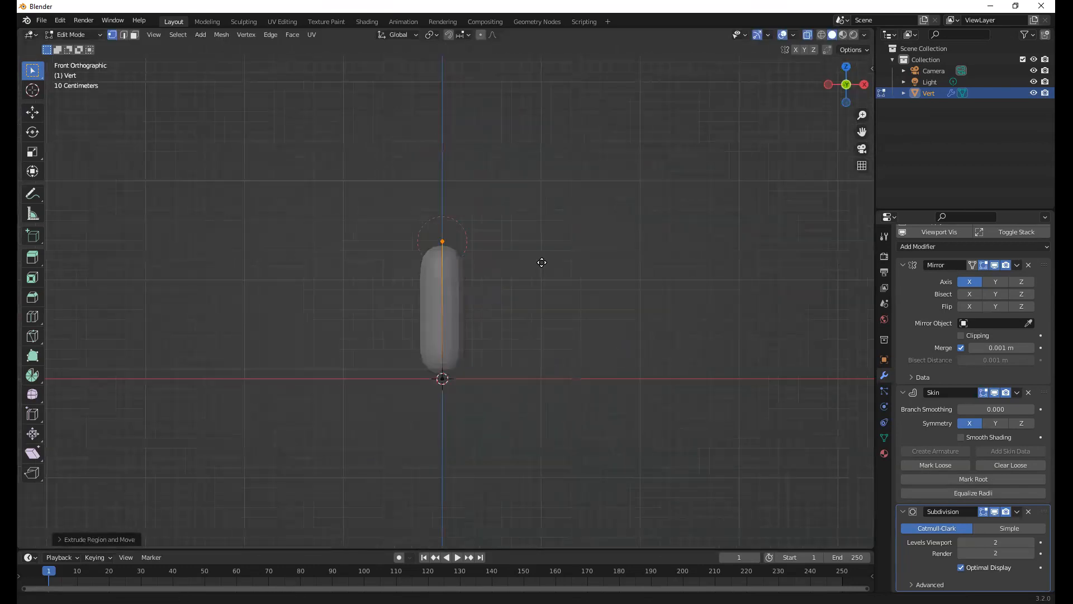
{"action": "key", "text": "e"}
{"action": "key", "text": "z"}
{"action": "left_click", "coordinate": [544, 229]}
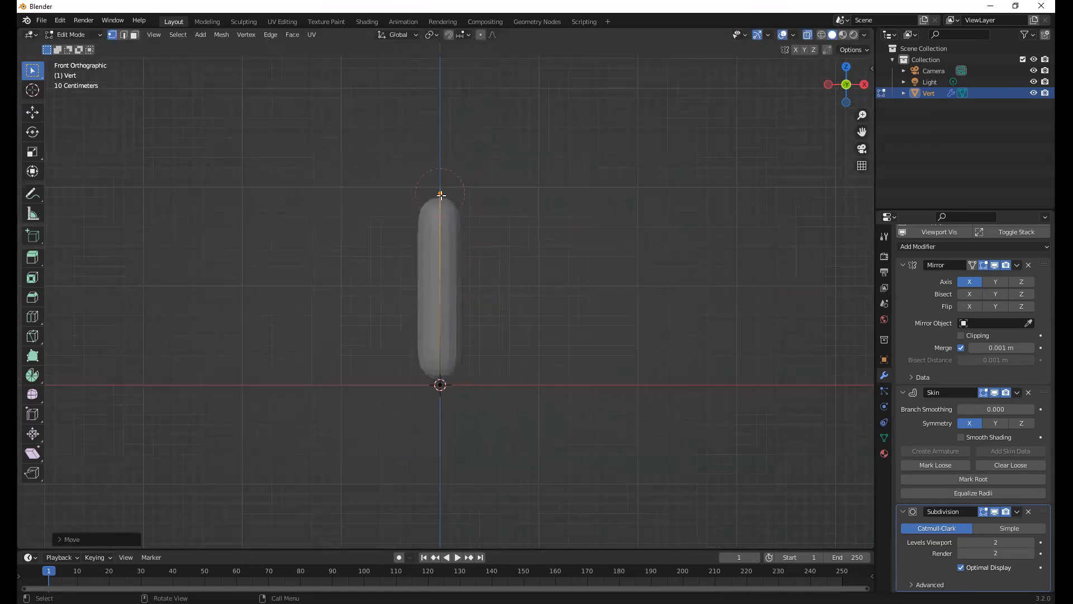
Extrude the base vertex outward along positive X and slightly down, then move the new vertex closer to the column
{"action": "left_click", "coordinate": [478, 385]}
{"action": "key", "text": "e"}
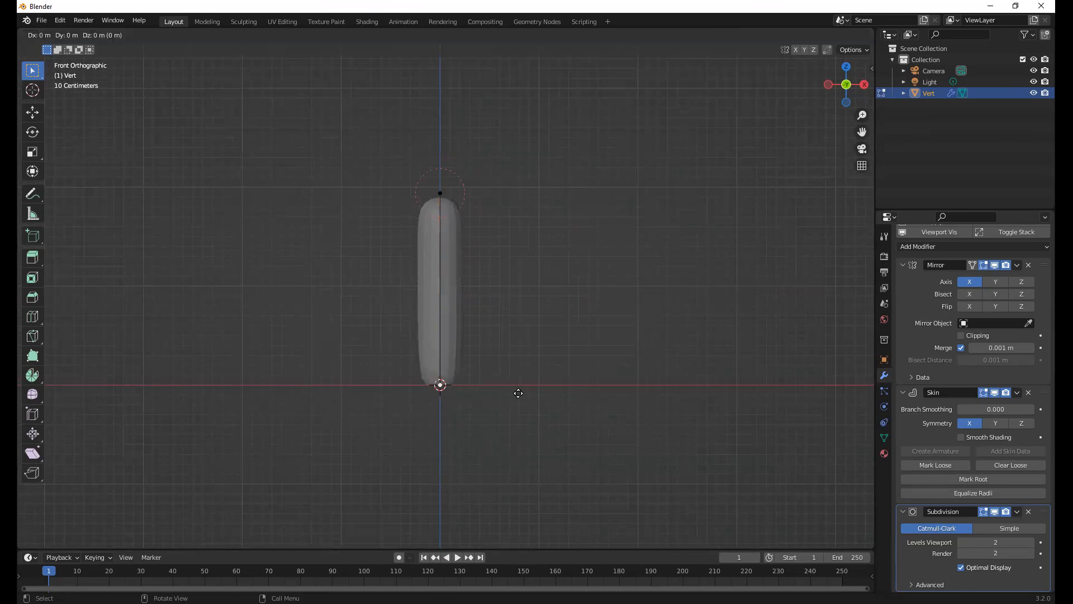
{"action": "left_click", "coordinate": [574, 412]}
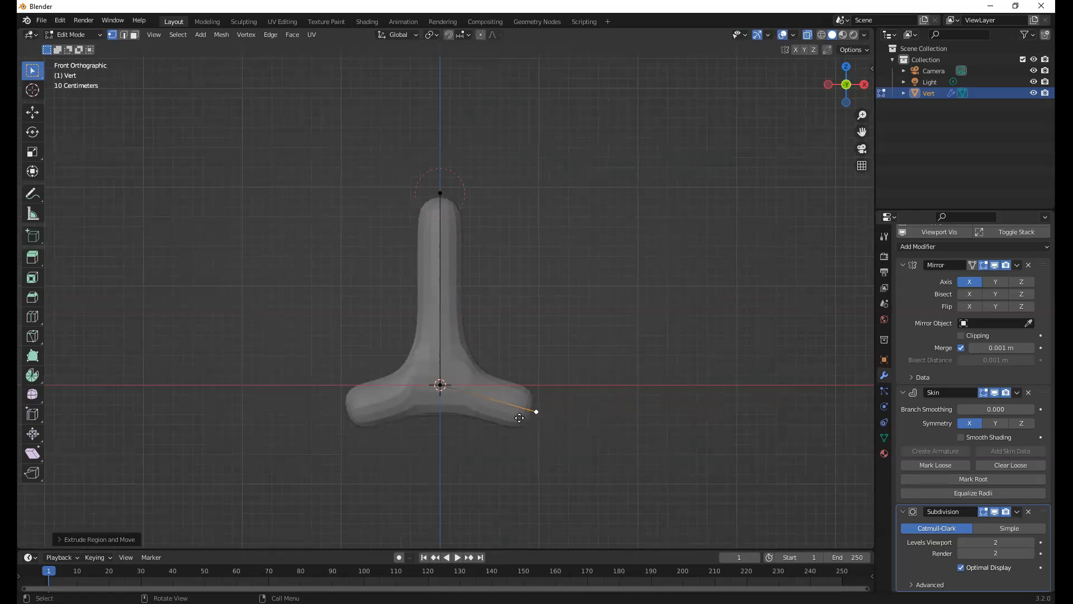
{"action": "key", "text": "g"}
{"action": "left_click", "coordinate": [534, 428]}
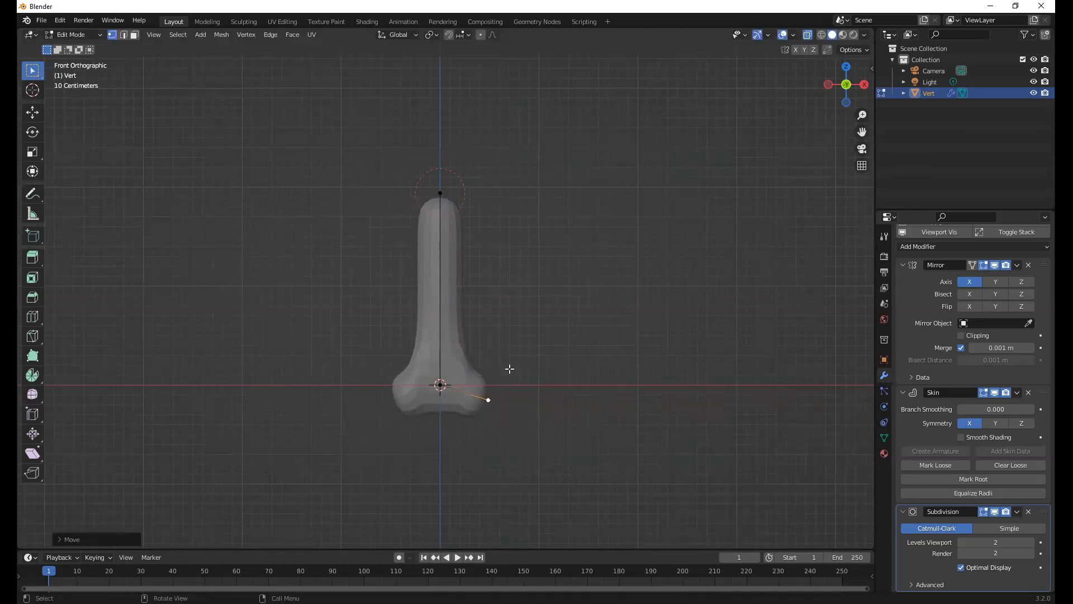
Extrude the hip vertex straight down along global Z twice, about 1.2 m and about 1.1 m, to form the leg
{"action": "middle_click_drag", "start_coordinate": [487, 250], "coordinate": [440, 72], "text": "shift"}
{"action": "key", "text": "e"}
{"action": "key", "text": "z"}
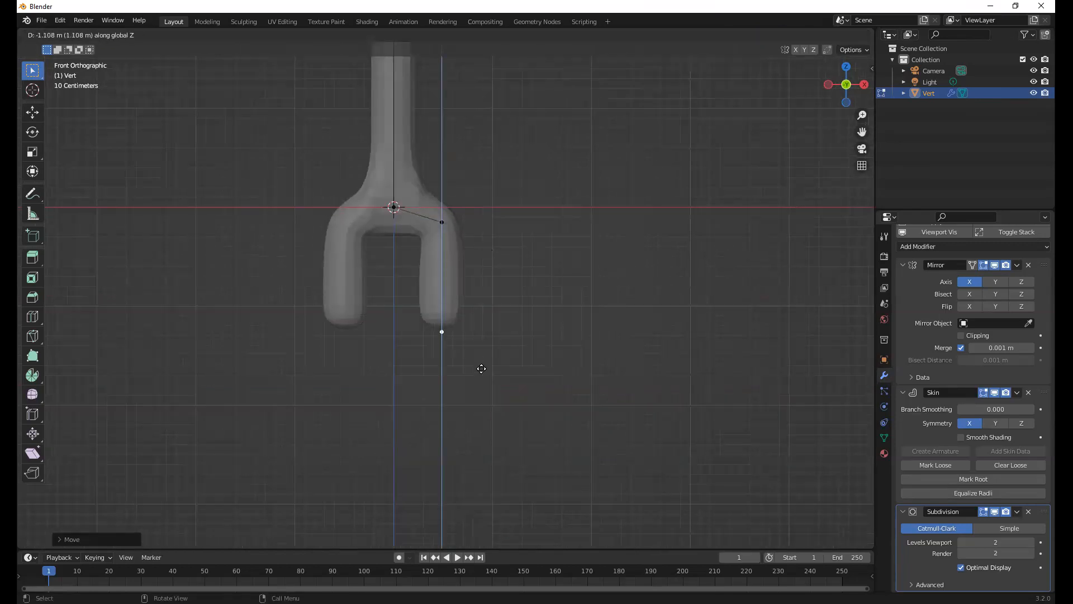
{"action": "left_click", "coordinate": [482, 370]}
{"action": "key", "text": "e"}
{"action": "key", "text": "z"}
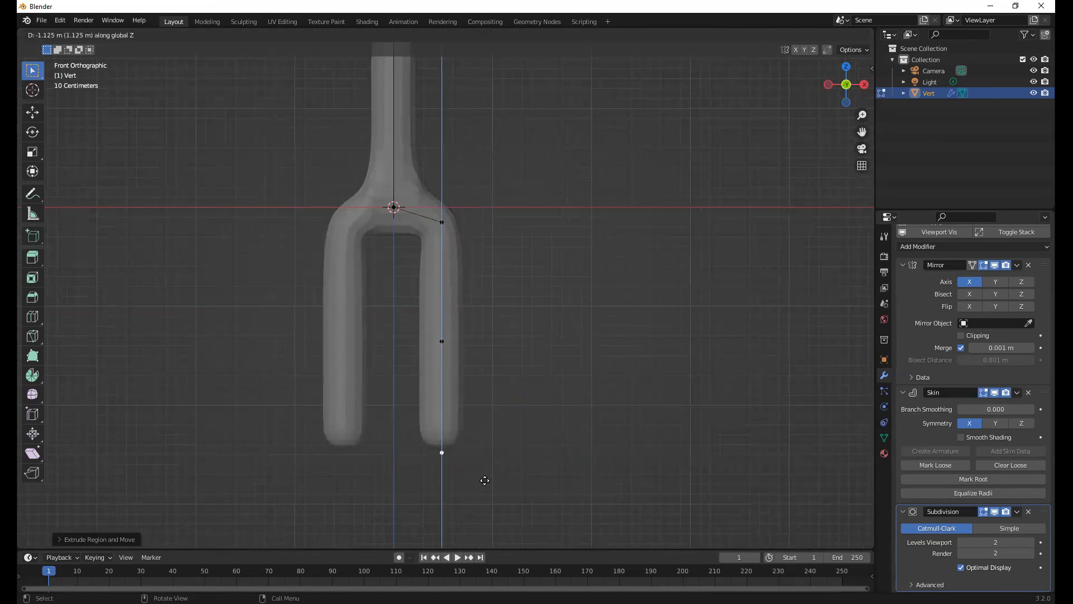
{"action": "left_click", "coordinate": [489, 477]}
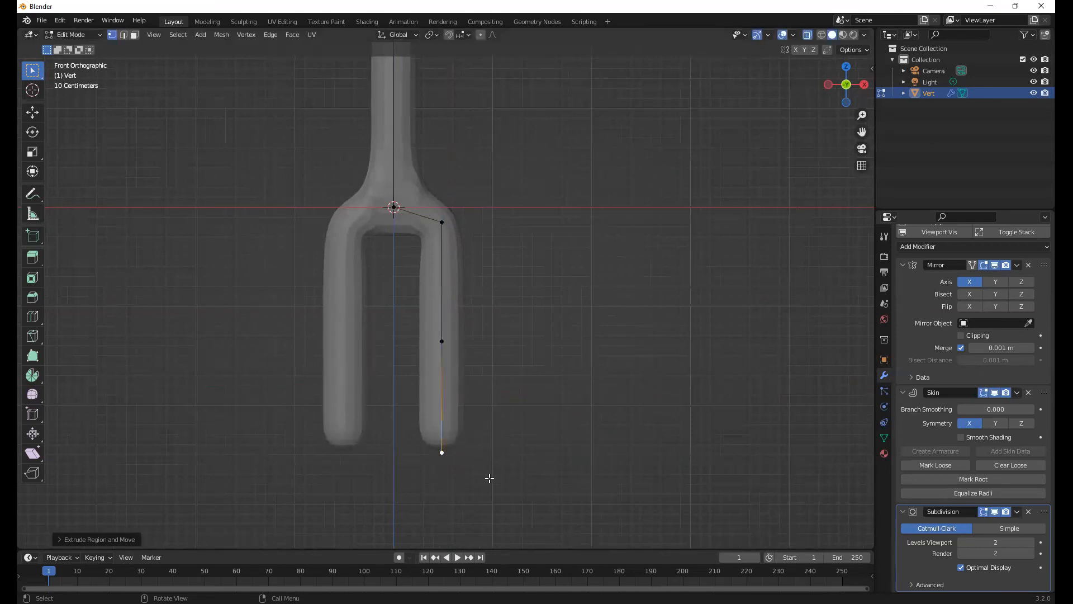
In right orthographic view, extrude the bottom leg vertex forward along negative Y by about 0.85 m to form the foot
{"action": "key", "text": "KP_3"}
{"action": "key", "text": "e"}
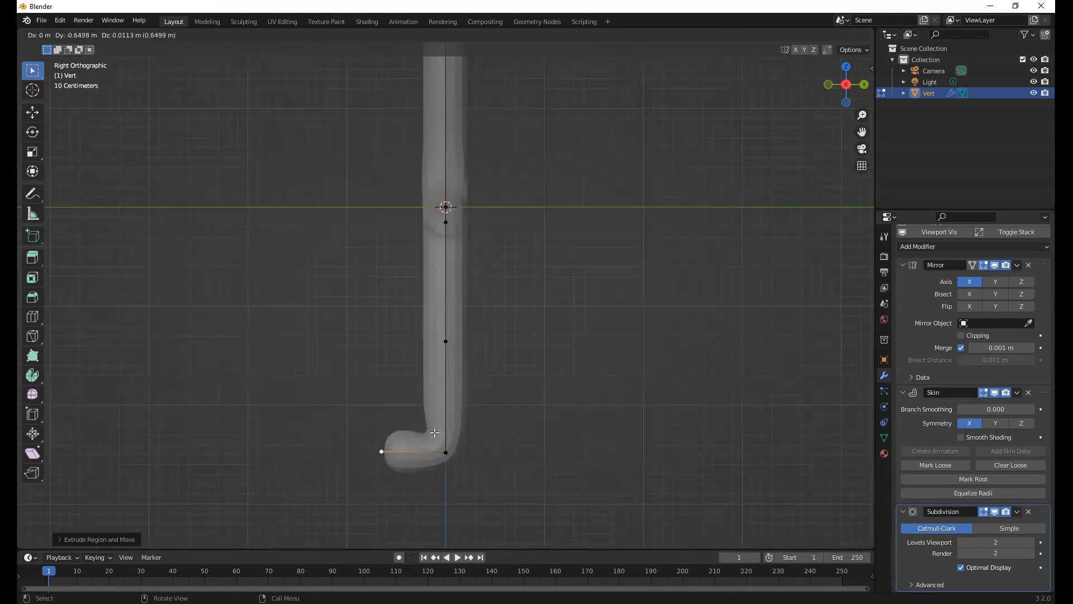
{"action": "left_click", "coordinate": [439, 431]}
In front view, extrude the column's top vertex outward along global X by about 0.95 m to form the shoulder
{"action": "middle_click_drag", "start_coordinate": [496, 280], "coordinate": [527, 258]}
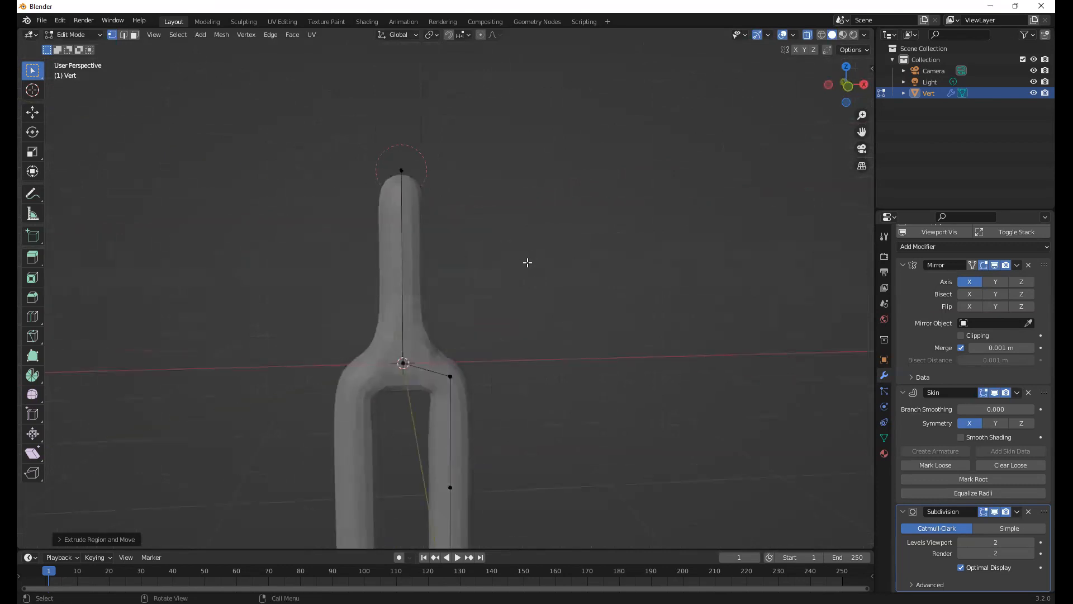
{"action": "left_click", "coordinate": [402, 171]}
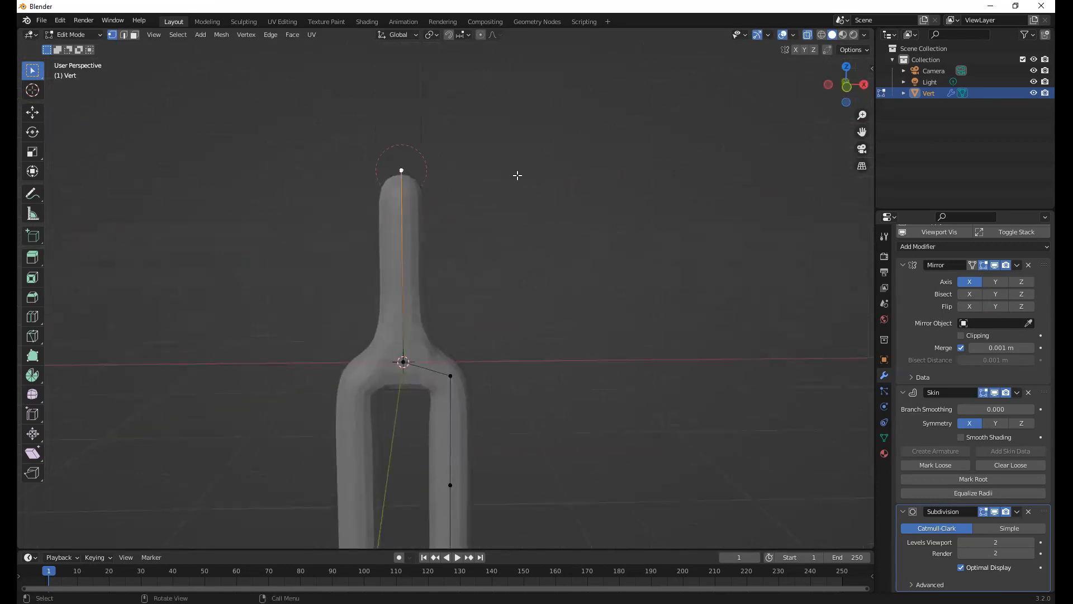
{"action": "key", "text": "KP_1"}
{"action": "key", "text": "e"}
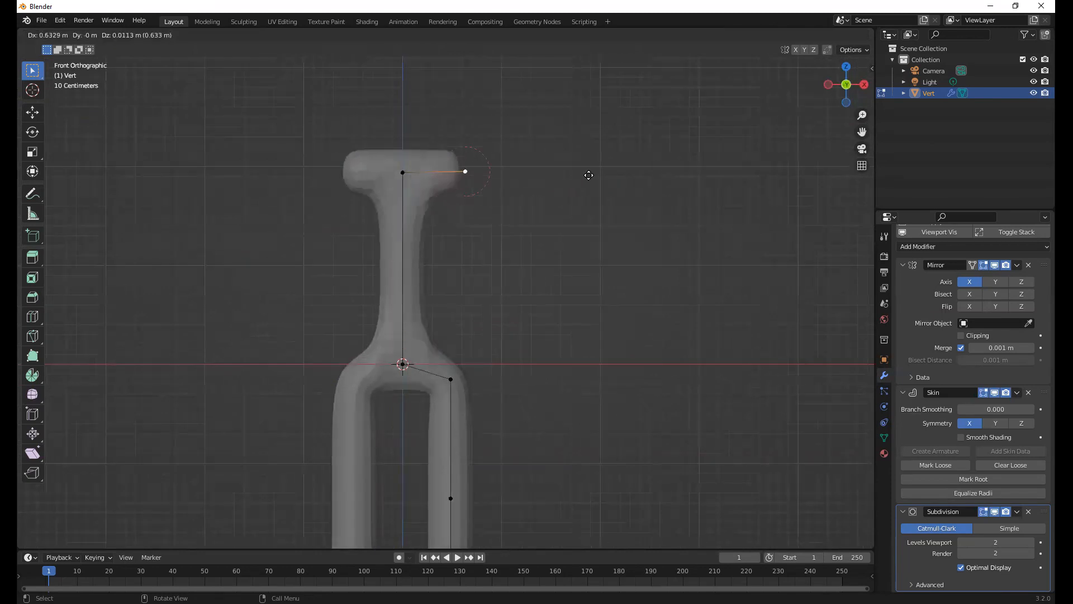
{"action": "key", "text": "x"}
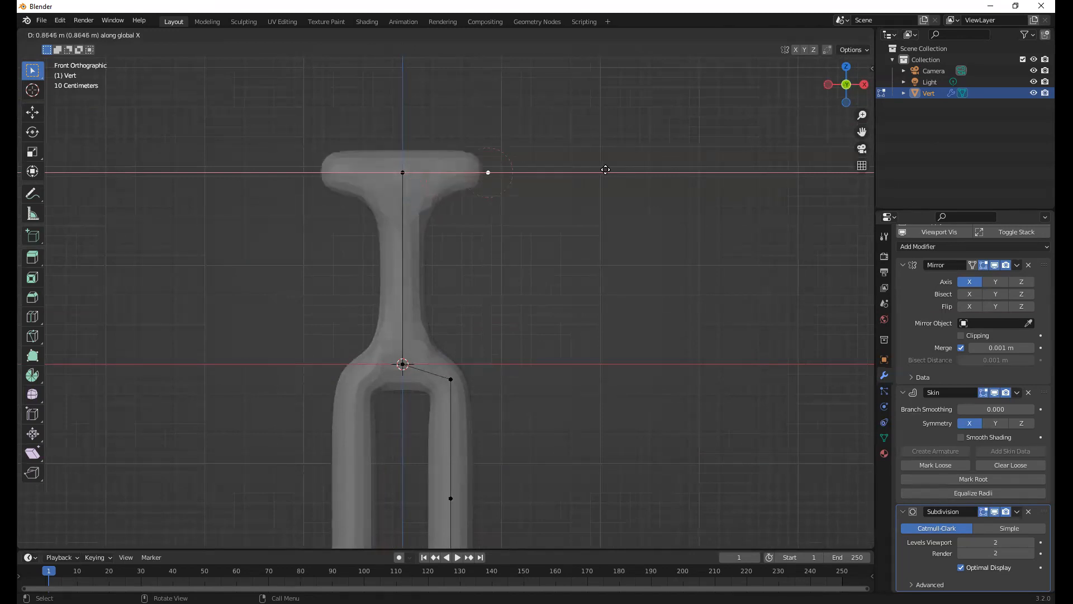
{"action": "left_click", "coordinate": [548, 208]}
Try to extrude the arm straight down along Z in two segments from the shoulder vertex, and undo both extrusions
{"action": "key", "text": "e"}
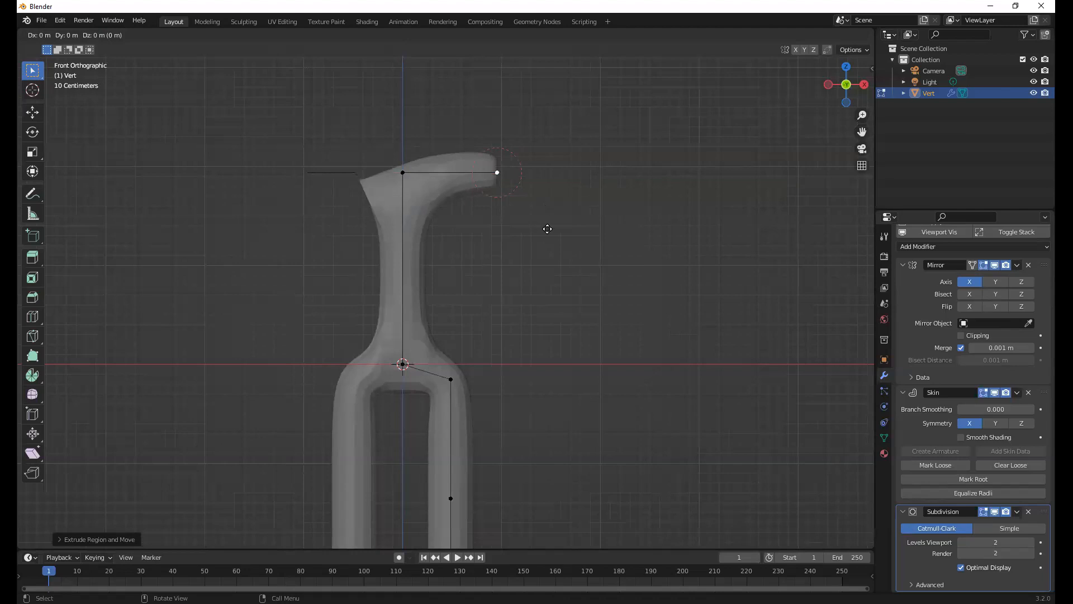
{"action": "left_click", "coordinate": [546, 343]}
{"action": "key", "text": "e"}
{"action": "key", "text": "z"}
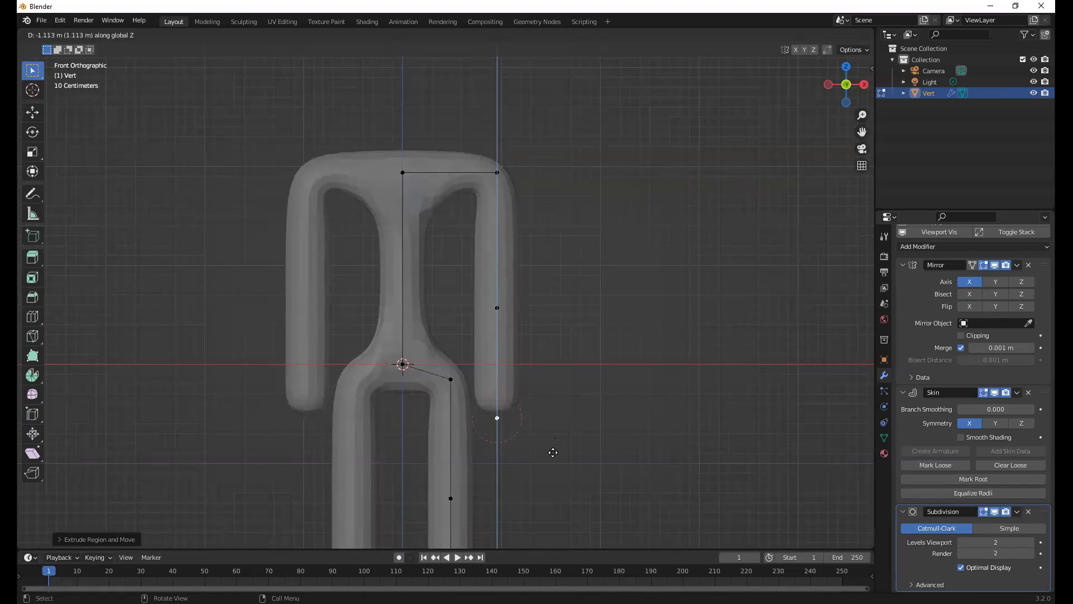
{"action": "left_click", "coordinate": [553, 452]}
{"action": "key", "text": "ctrl+z"}
{"action": "key", "text": "ctrl+z"}
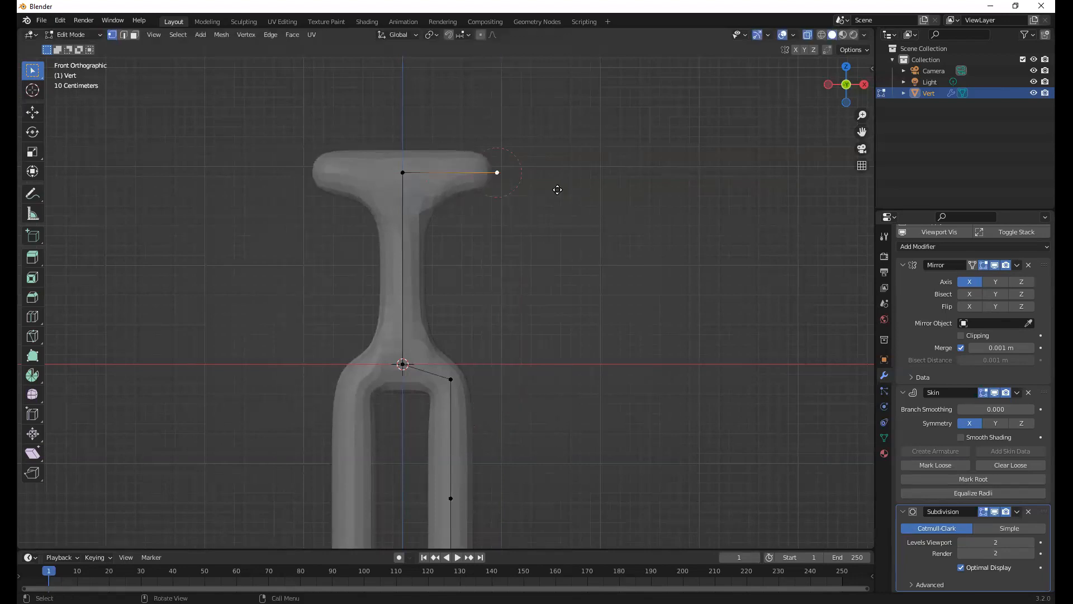
Extrude the shoulder vertex outward along global X twice, about 1.4 m and about 1.2 m, to form a horizontal arm
{"action": "key", "text": "e"}
{"action": "key", "text": "x"}
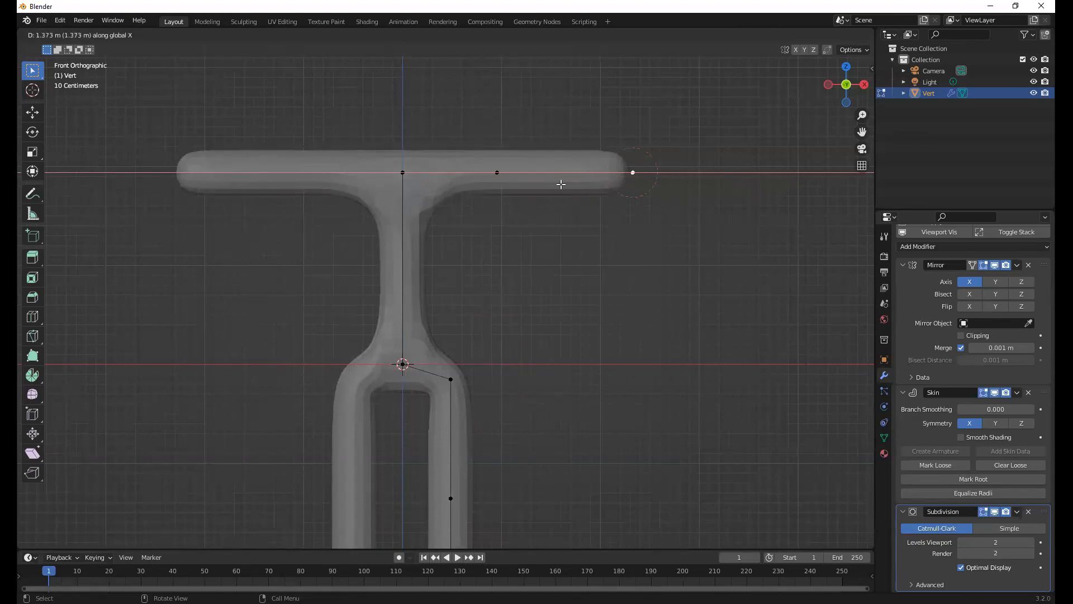
{"action": "left_click", "coordinate": [601, 184]}
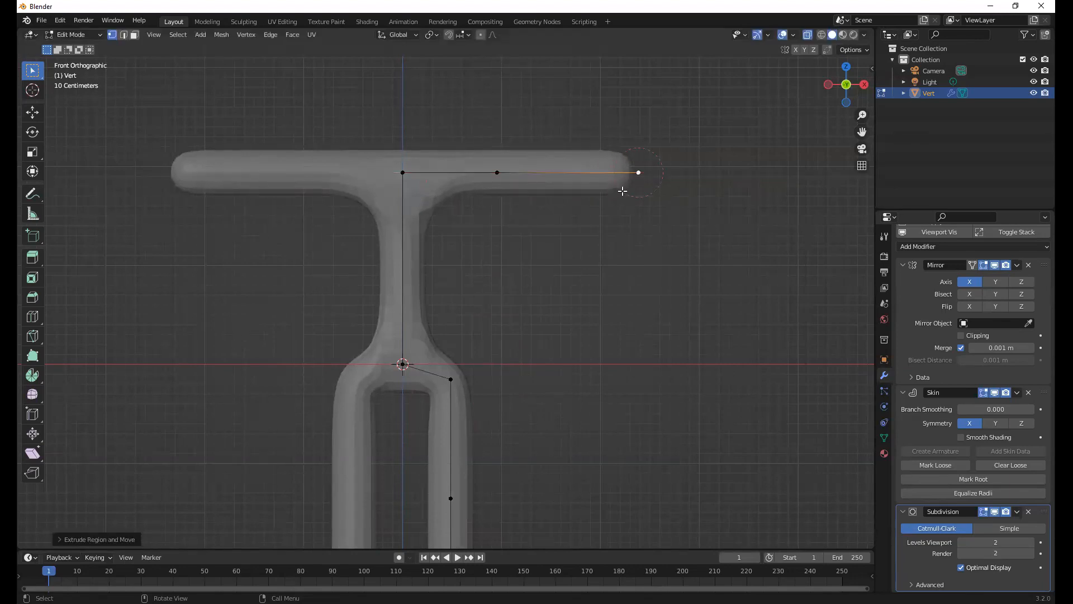
{"action": "key", "text": "e"}
{"action": "key", "text": "x"}
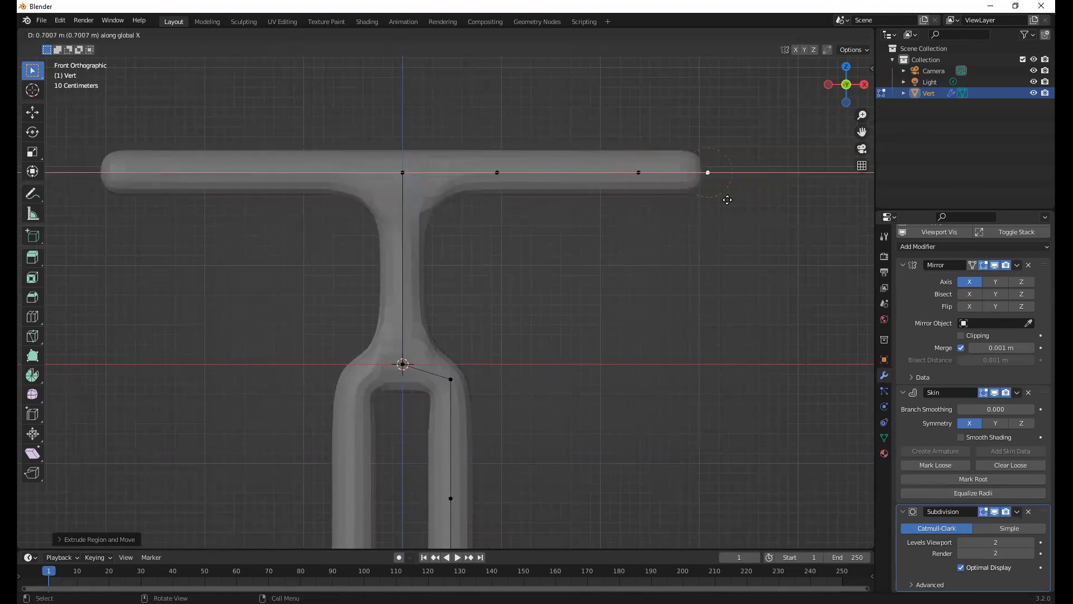
{"action": "left_click", "coordinate": [645, 184]}
Slide the elbow vertex along the arm toward the shoulder by a factor of about 0.14, and deselect it
{"action": "left_click", "coordinate": [648, 190]}
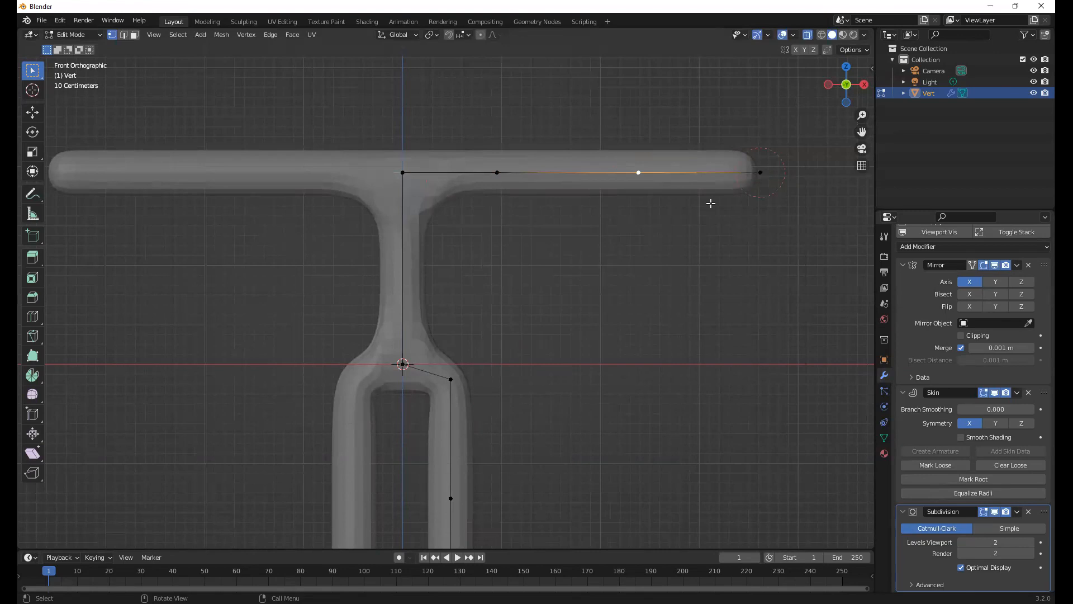
{"action": "key", "text": "shift+v"}
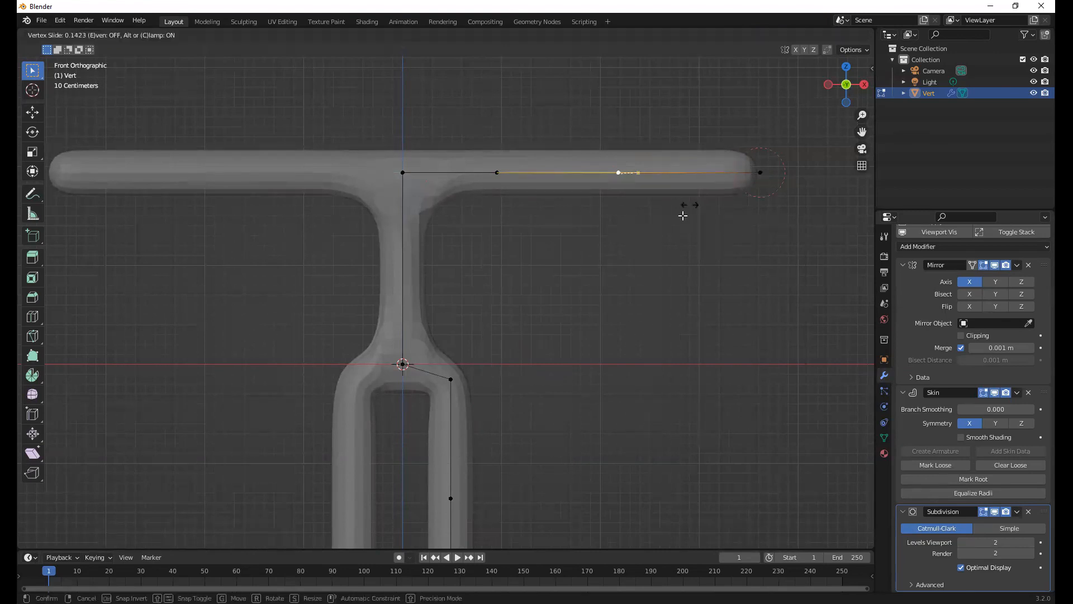
{"action": "left_click", "coordinate": [682, 215]}
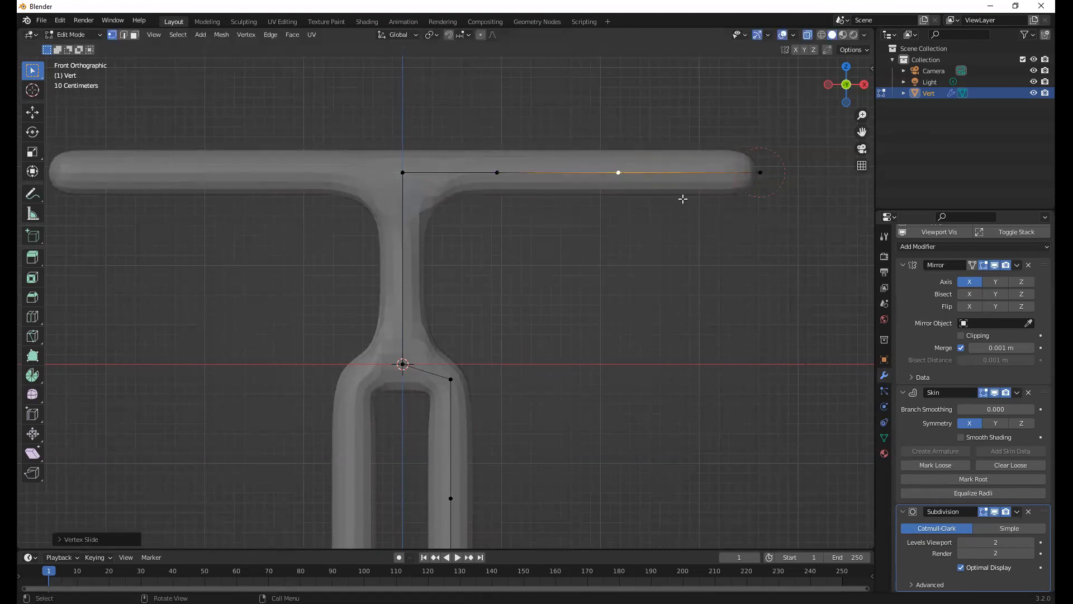
{"action": "left_click", "coordinate": [664, 242]}
Extrude the vertex between the shoulders upward along global Z twice, about 0.4 m and about 0.3 m, to form the neck
{"action": "middle_click_drag", "start_coordinate": [449, 104], "coordinate": [428, 144]}
{"action": "left_click", "coordinate": [428, 144]}
{"action": "key", "text": "e"}
{"action": "key", "text": "z"}
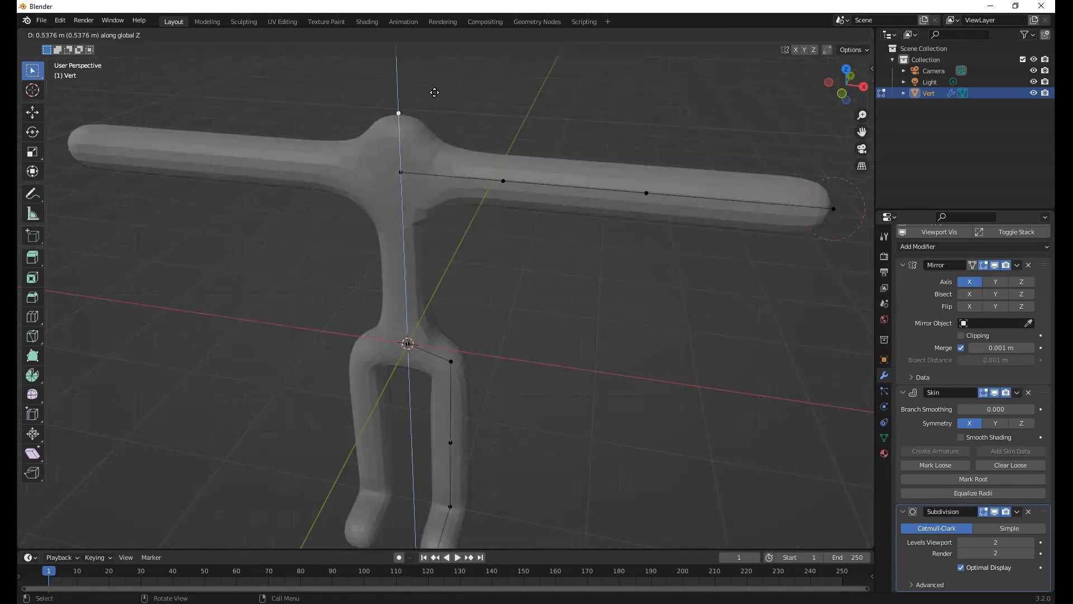
{"action": "left_click", "coordinate": [437, 96]}
{"action": "middle_click_drag", "start_coordinate": [431, 186], "coordinate": [388, 169]}
{"action": "key", "text": "g"}
{"action": "key", "text": "z"}
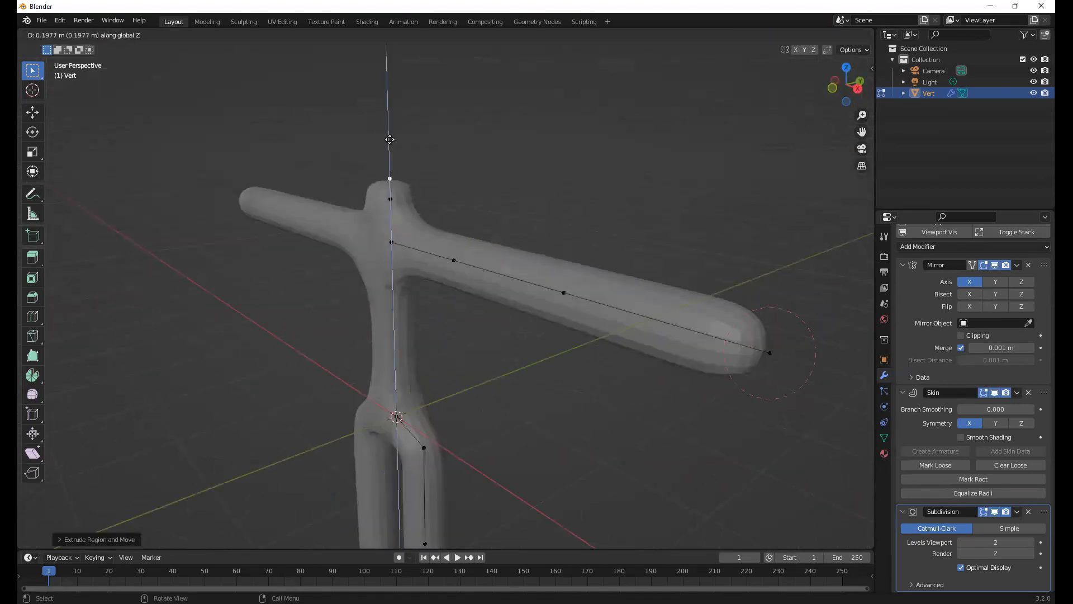
{"action": "left_click", "coordinate": [416, 122]}
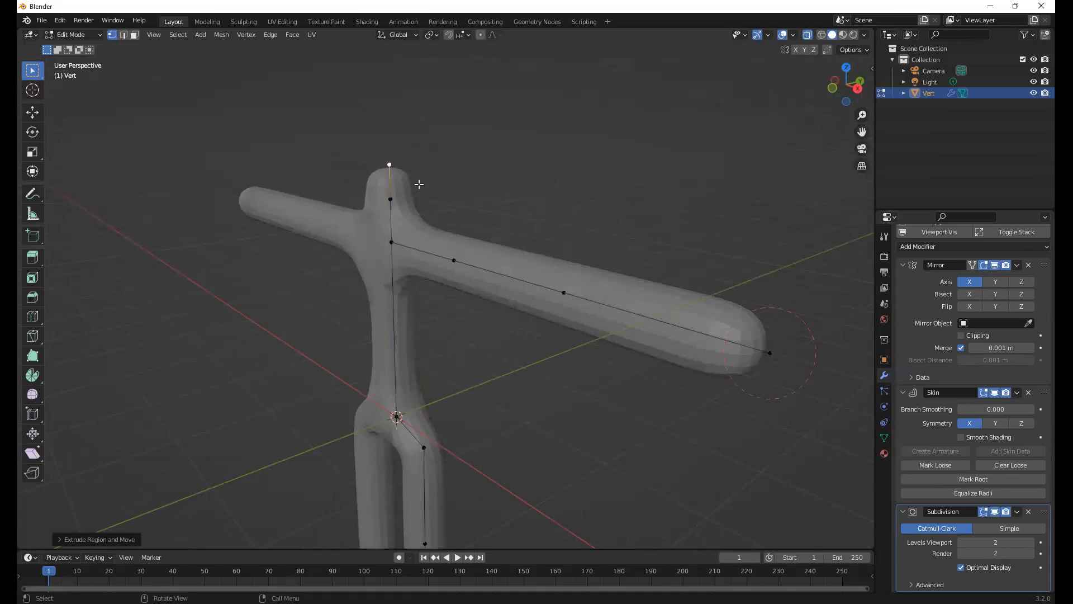
Extrude the top neck vertex upward along global Z by about 1 m to form the head
{"action": "middle_click_drag", "start_coordinate": [434, 251], "coordinate": [433, 149]}
{"action": "key", "text": "e"}
{"action": "key", "text": "z"}
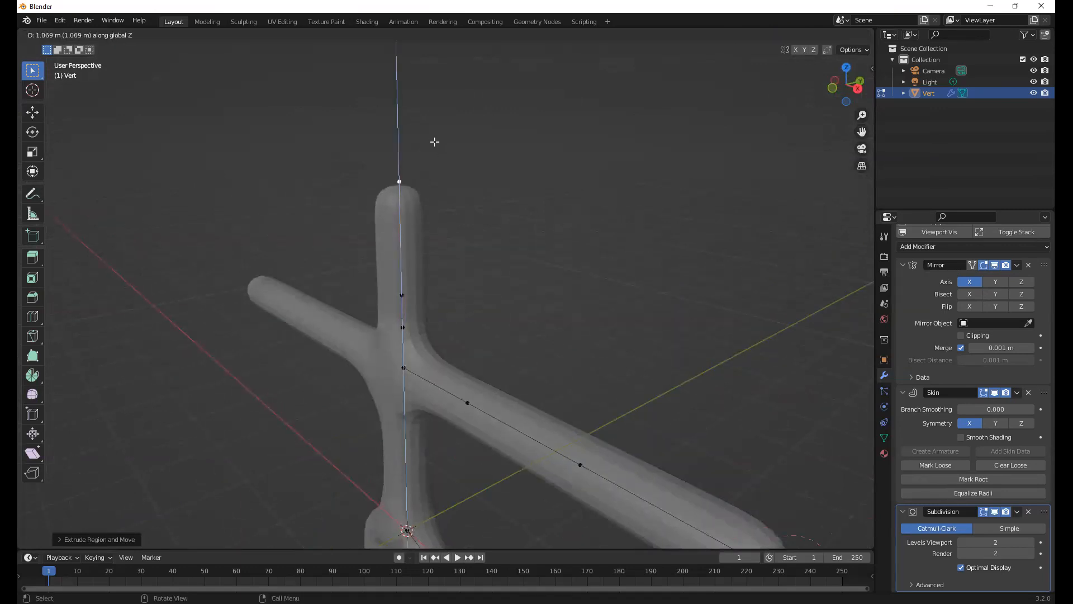
{"action": "left_click", "coordinate": [448, 232]}
Deselect everything and examine the proportions of the whole figure from the front and from angled views
{"action": "middle_click_drag", "start_coordinate": [477, 225], "coordinate": [522, 315]}
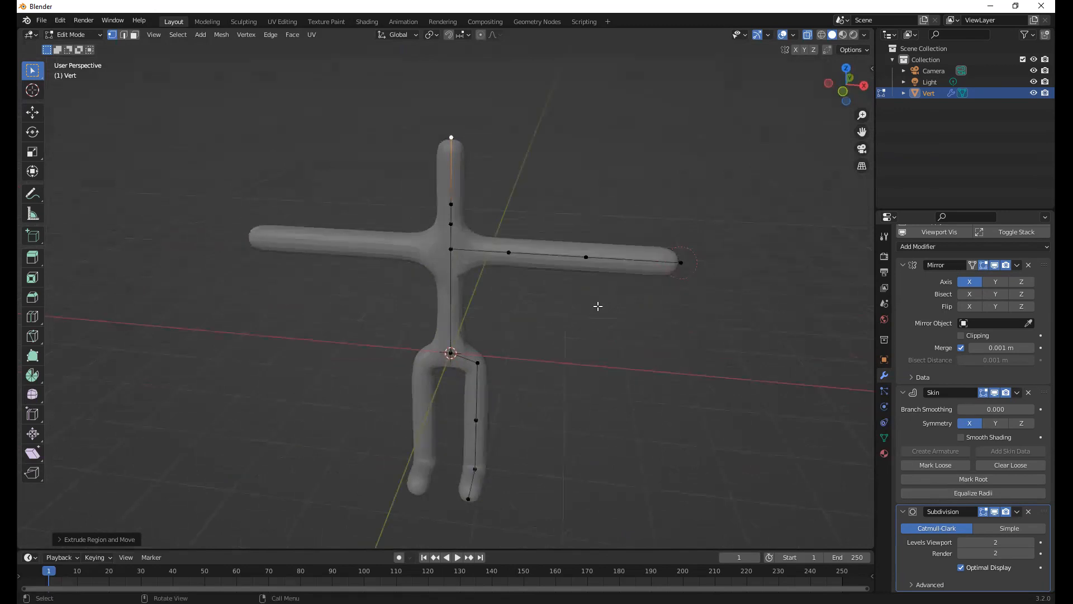
{"action": "left_click", "coordinate": [617, 310]}
{"action": "middle_click_drag", "start_coordinate": [634, 286], "coordinate": [637, 282]}
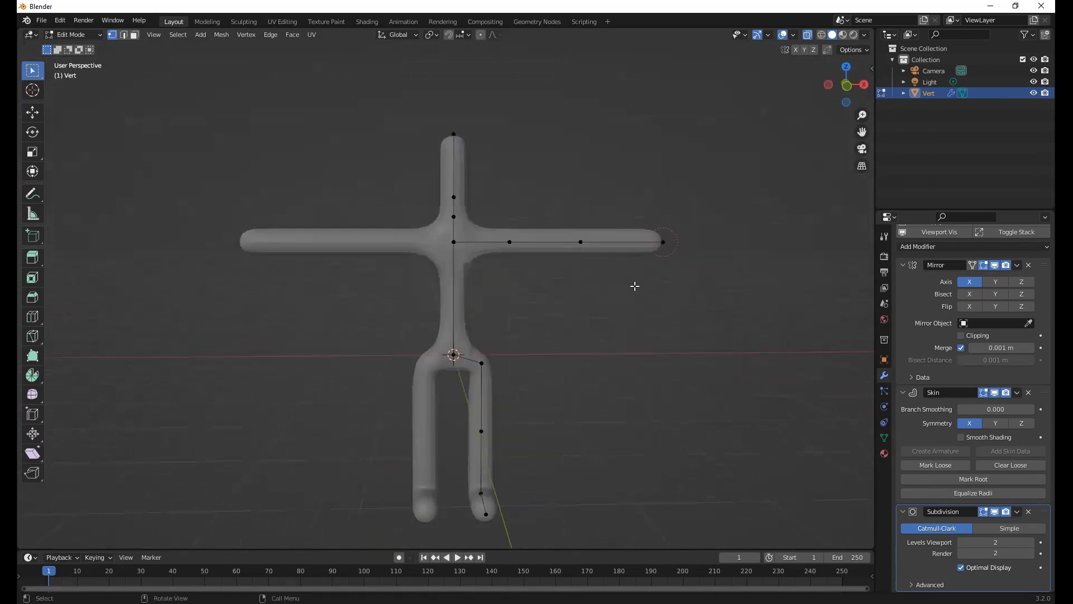
{"action": "key", "text": "KP_1"}
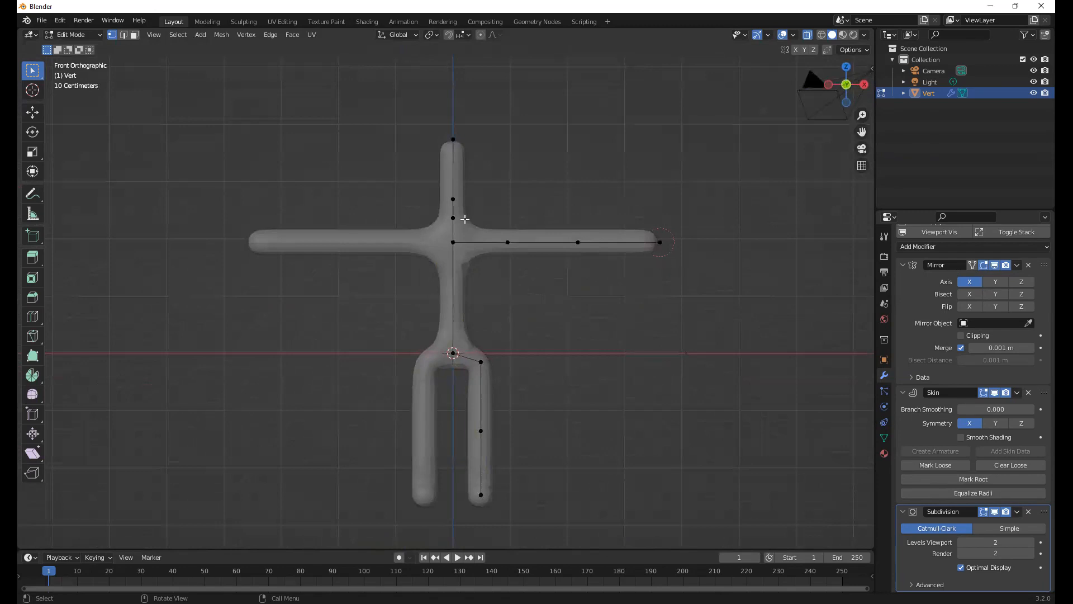
{"action": "middle_click_drag", "start_coordinate": [562, 233], "coordinate": [549, 251]}
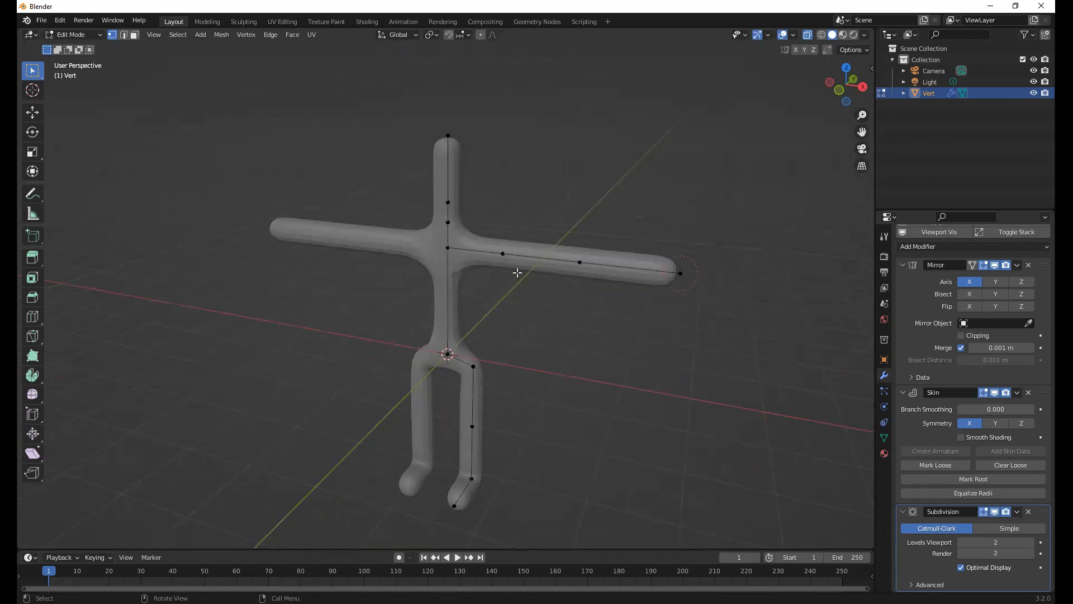
{"action": "scroll", "coordinate": [517, 254], "scroll_direction": "up", "scroll_amount": 4}
{"action": "scroll", "coordinate": [568, 273], "scroll_direction": "down", "scroll_amount": 4}
{"action": "middle_click_drag", "start_coordinate": [539, 290], "coordinate": [558, 275]}
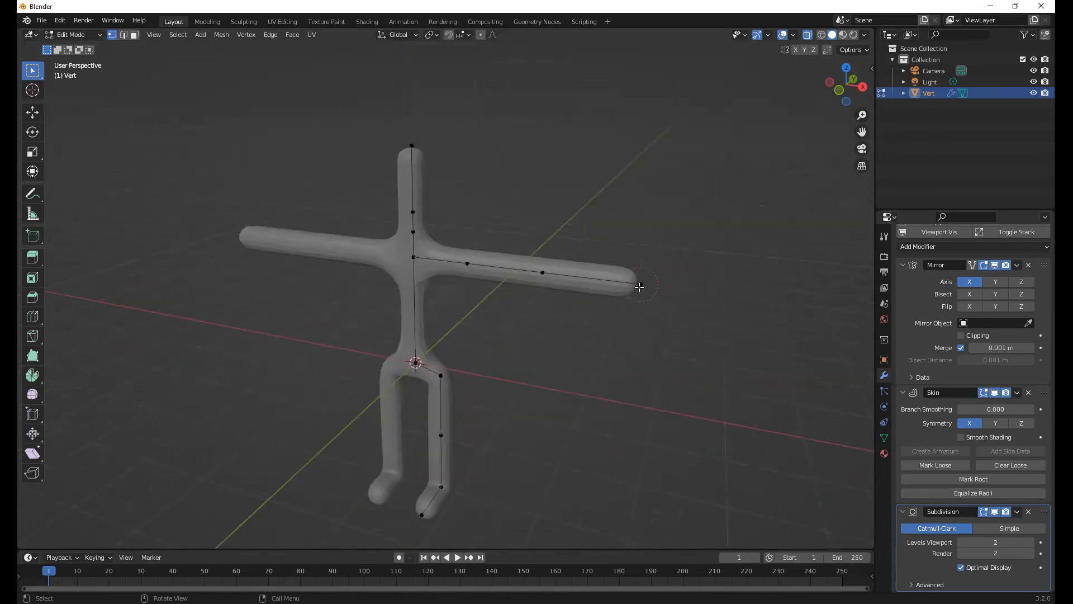
Resize the skin at the chest vertex to about 3.6 times and at the pelvis vertex to about 1.6 times
{"action": "left_click", "coordinate": [416, 282]}
{"action": "scroll", "coordinate": [424, 271], "scroll_direction": "up", "scroll_amount": 4}
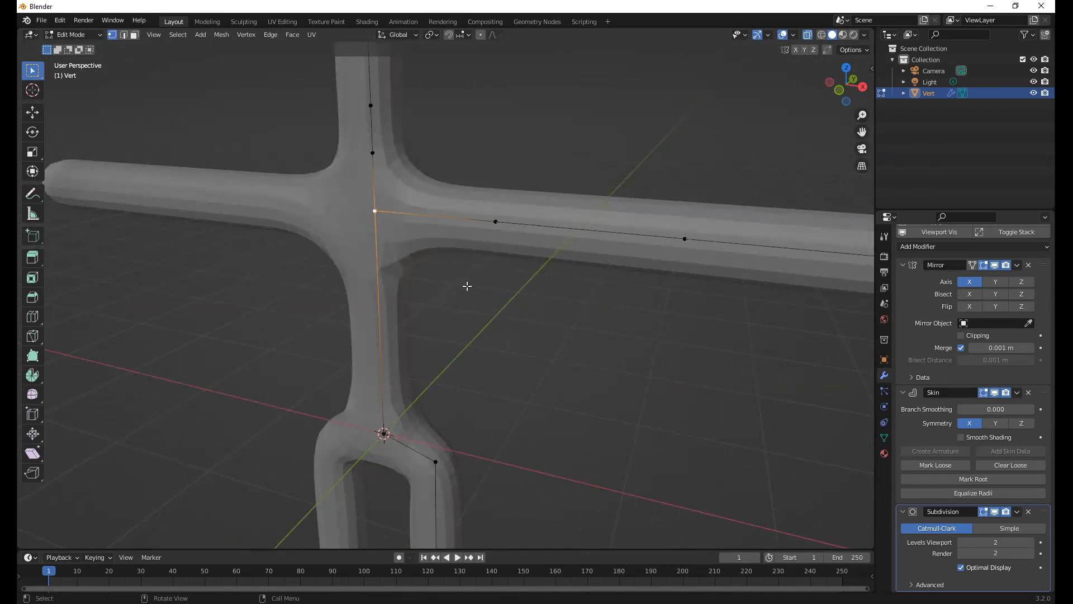
{"action": "key", "text": "ctrl+a"}
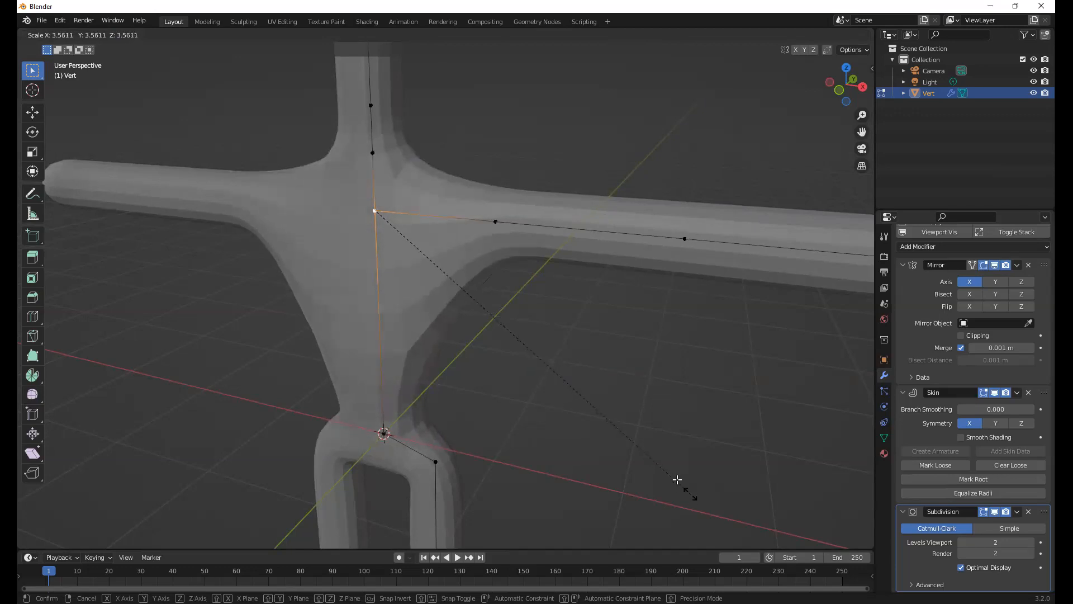
{"action": "left_click", "coordinate": [682, 491]}
{"action": "key", "text": "ctrl+a"}
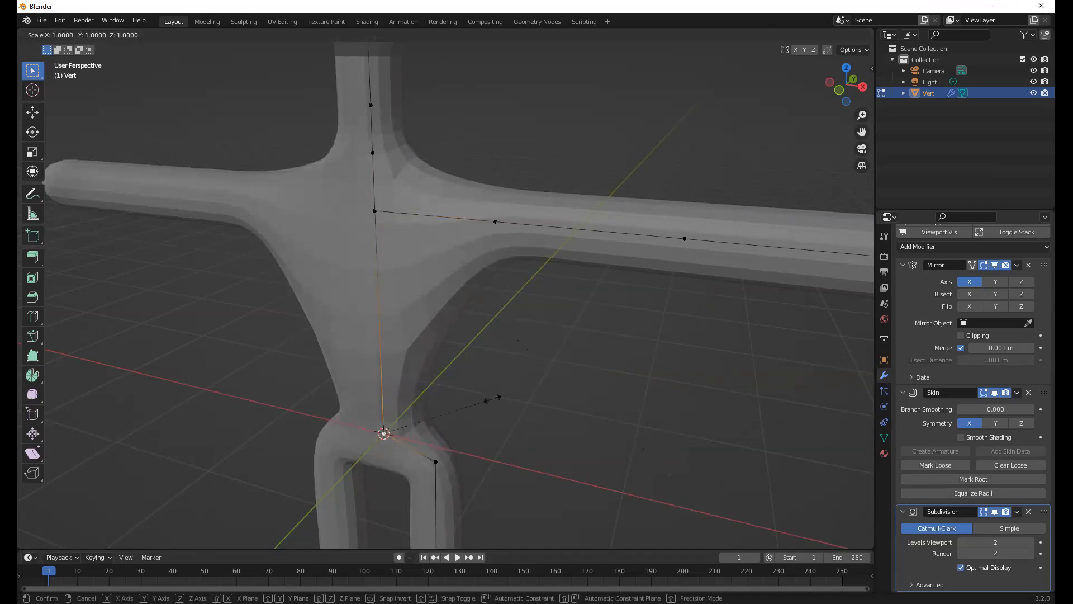
{"action": "left_click", "coordinate": [522, 388]}
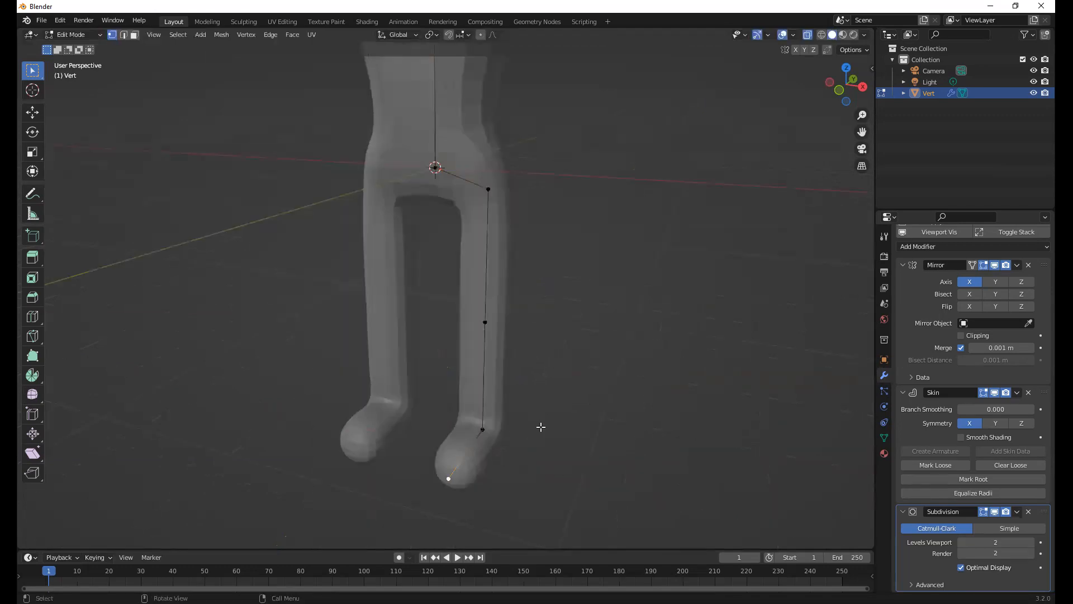
Shrink the skin at the ankle vertex to about 0.68 times its size
{"action": "middle_click_drag", "start_coordinate": [541, 426], "coordinate": [497, 443]}
{"action": "left_click", "coordinate": [498, 443]}
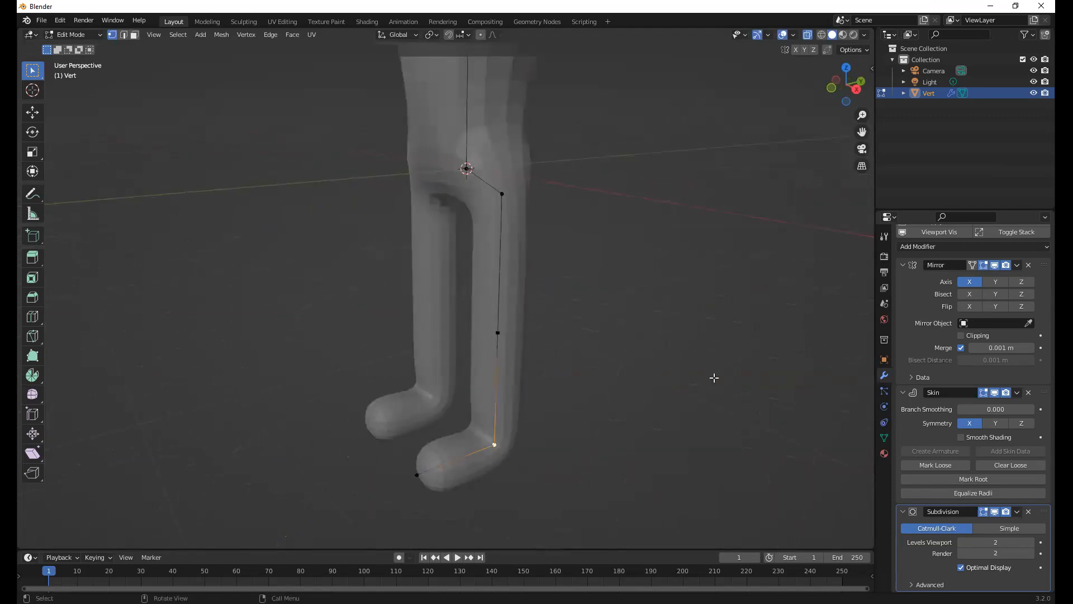
{"action": "key", "text": "ctrl+a"}
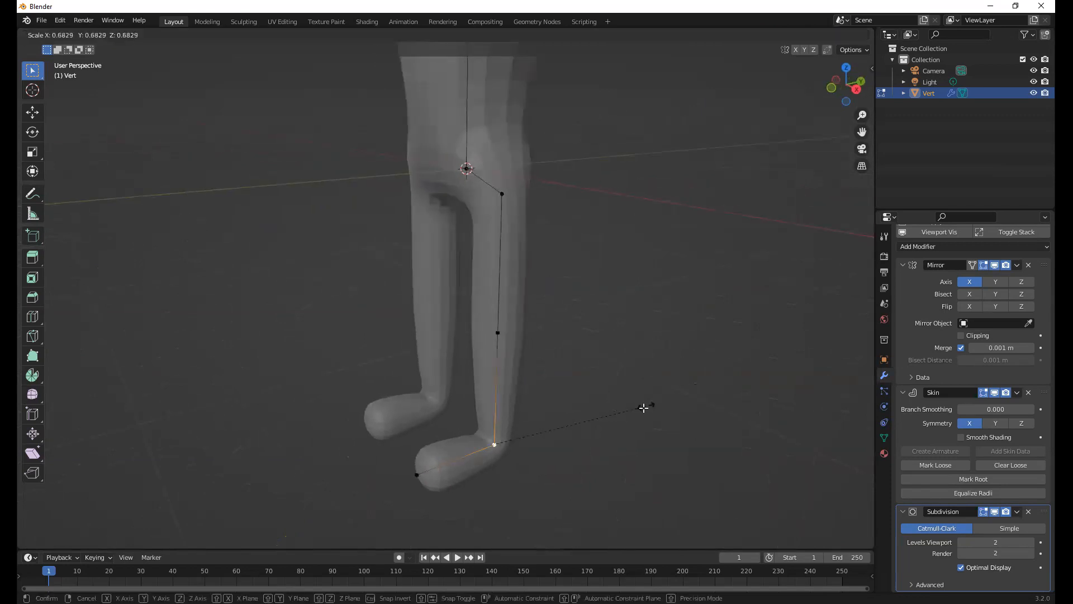
{"action": "left_click", "coordinate": [642, 408]}
Flatten the foot by setting the toe vertex's skin Radius X to 0.110, and deselect it
{"action": "left_click", "coordinate": [419, 474]}
{"action": "middle_click_drag", "start_coordinate": [445, 427], "coordinate": [518, 474]}
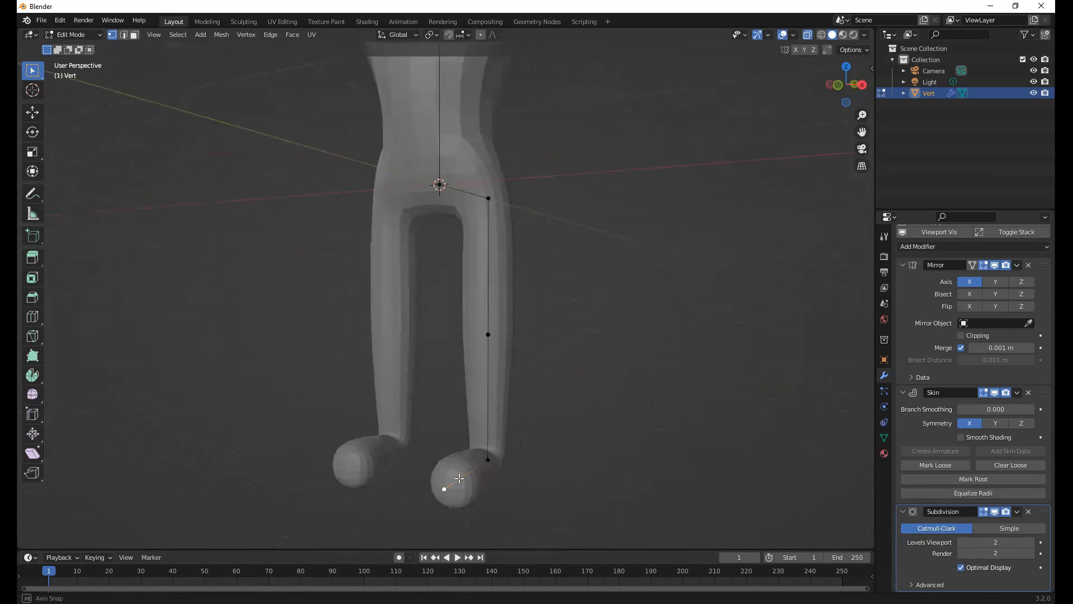
{"action": "middle_click_drag", "start_coordinate": [459, 478], "coordinate": [695, 206]}
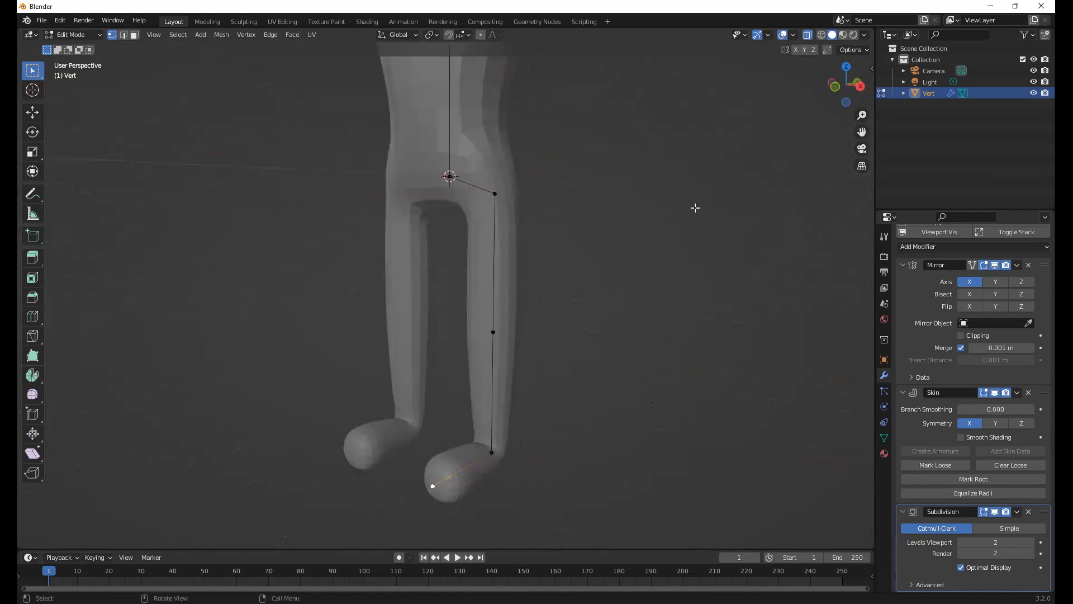
{"action": "key", "text": "n"}
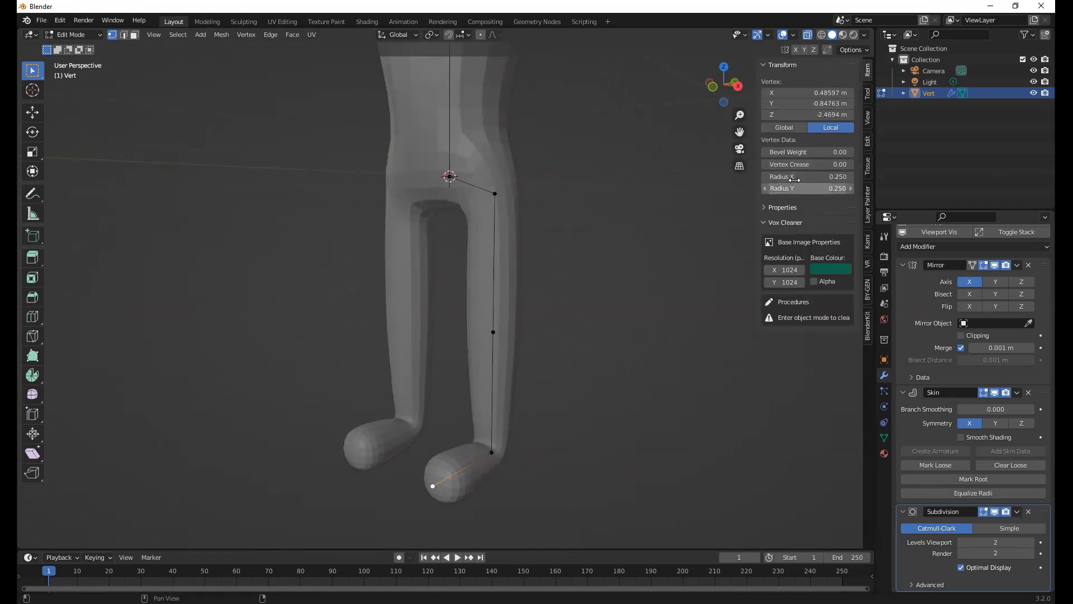
{"action": "mouse_move", "coordinate": [795, 179]}
{"action": "left_mouse_down"}
{"action": "mouse_move", "coordinate": [806, 179]}
{"action": "mouse_move", "coordinate": [778, 179]}
{"action": "left_mouse_up"}
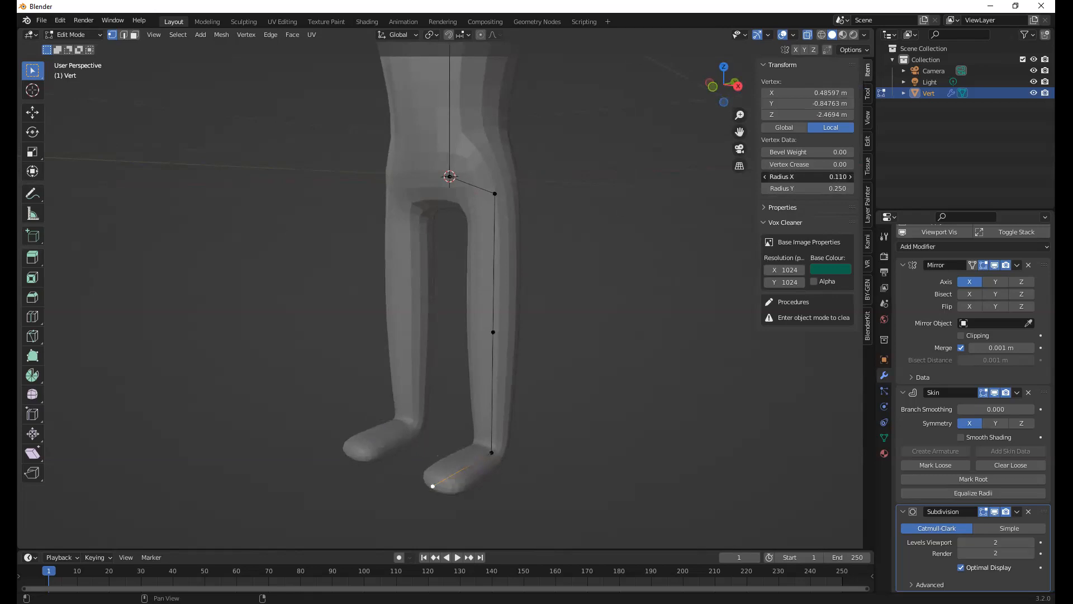
{"action": "left_click", "coordinate": [572, 273]}
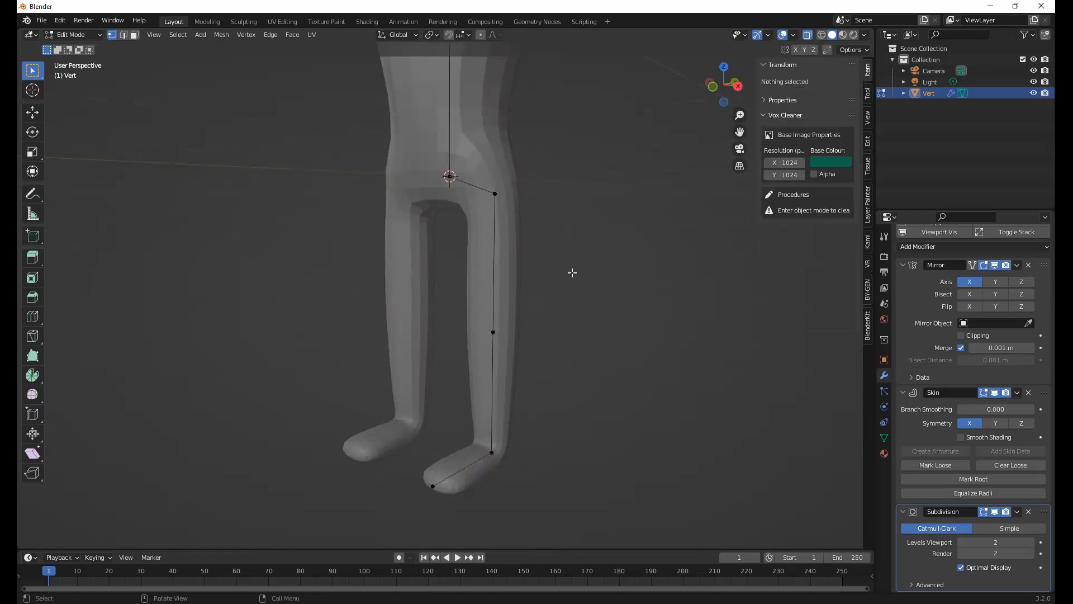
Add a vertex to the upper arm with a loop cut midway between the shoulder and elbow vertices
{"action": "scroll", "coordinate": [559, 291], "scroll_direction": "down", "scroll_amount": 1}
{"action": "scroll", "coordinate": [558, 292], "scroll_direction": "down", "scroll_amount": 2}
{"action": "mouse_move", "coordinate": [554, 293]}
{"action": "middle_mouse_down"}
{"action": "mouse_move", "coordinate": [574, 311]}
{"action": "mouse_move", "coordinate": [567, 287]}
{"action": "middle_mouse_up"}
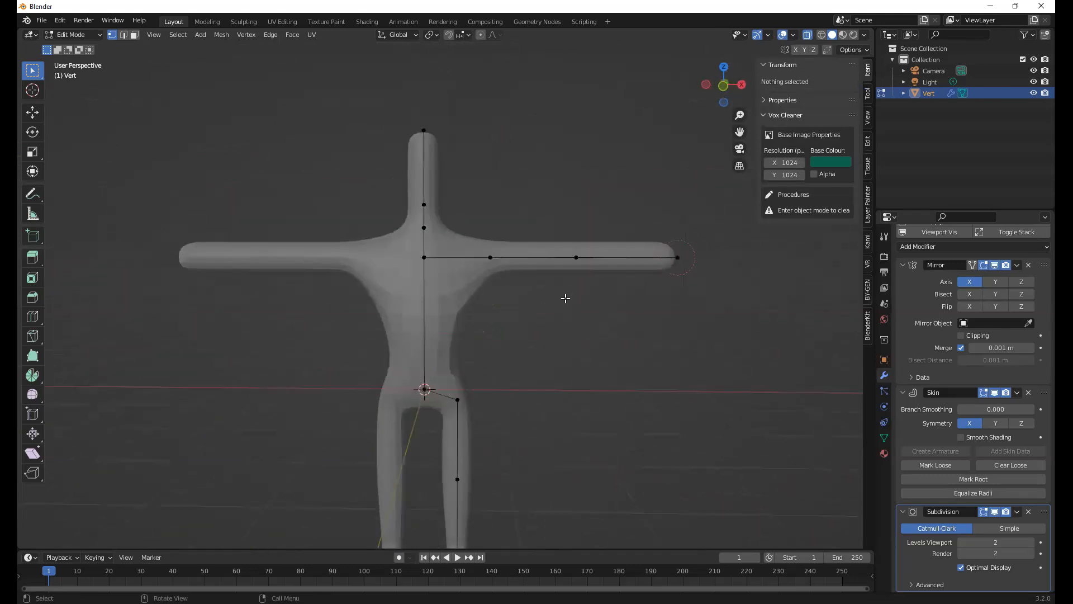
{"action": "middle_click_drag", "start_coordinate": [618, 264], "coordinate": [551, 262]}
{"action": "left_click", "coordinate": [552, 263]}
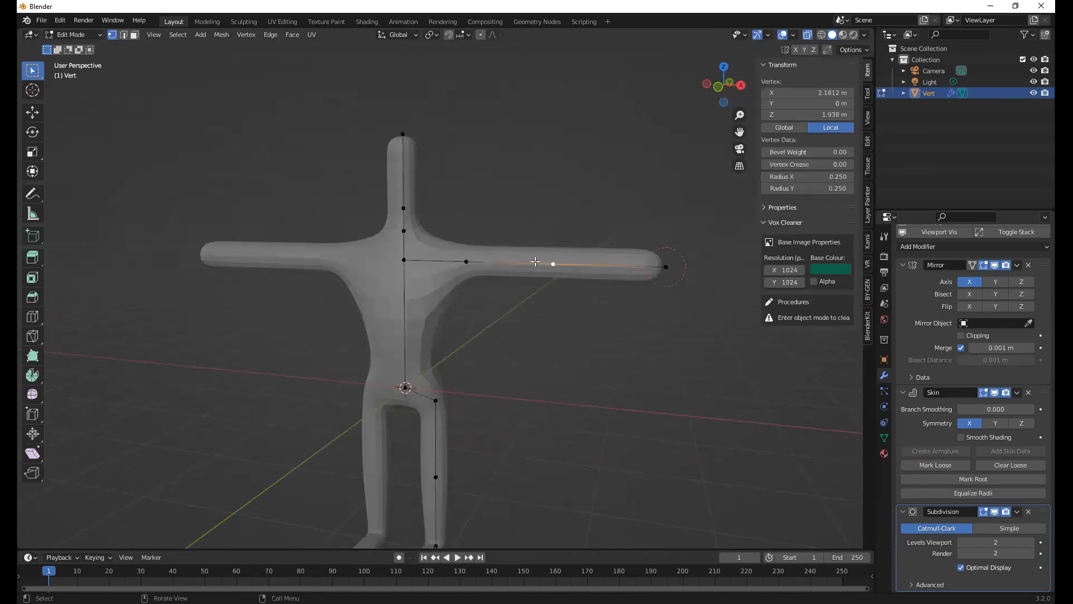
{"action": "scroll", "coordinate": [556, 232], "scroll_direction": "up", "scroll_amount": 3}
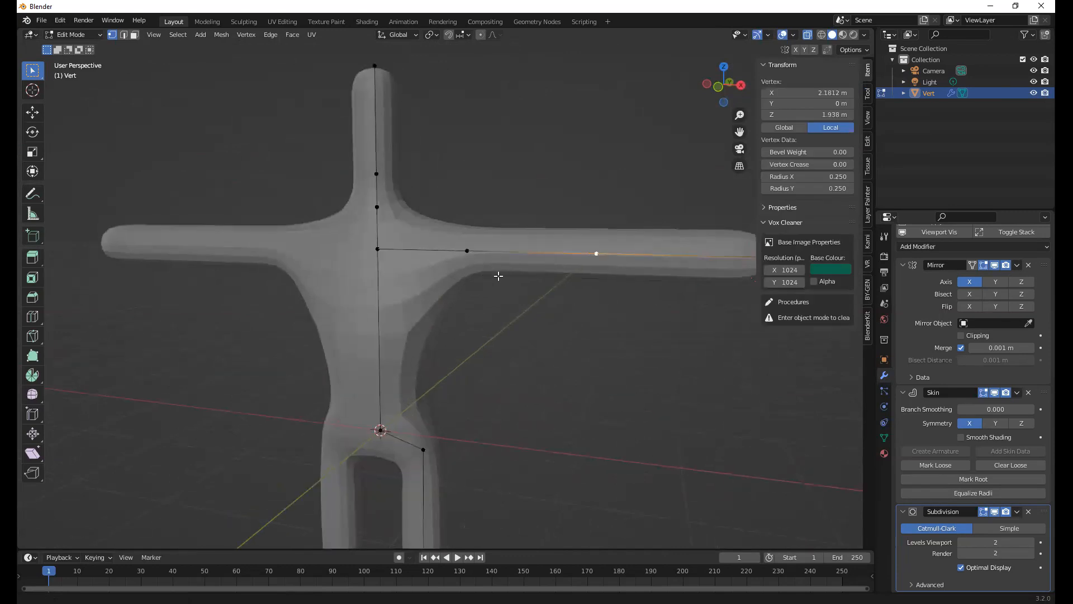
{"action": "middle_click_drag", "start_coordinate": [498, 276], "coordinate": [449, 308], "text": "shift"}
{"action": "key", "text": "ctrl+r"}
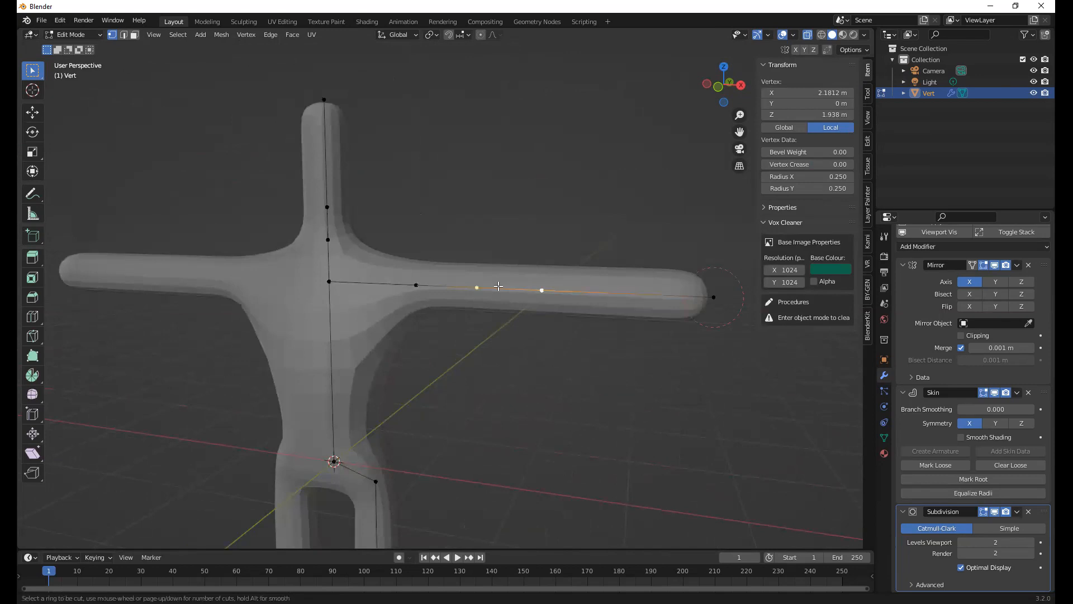
{"action": "left_click", "coordinate": [497, 286]}
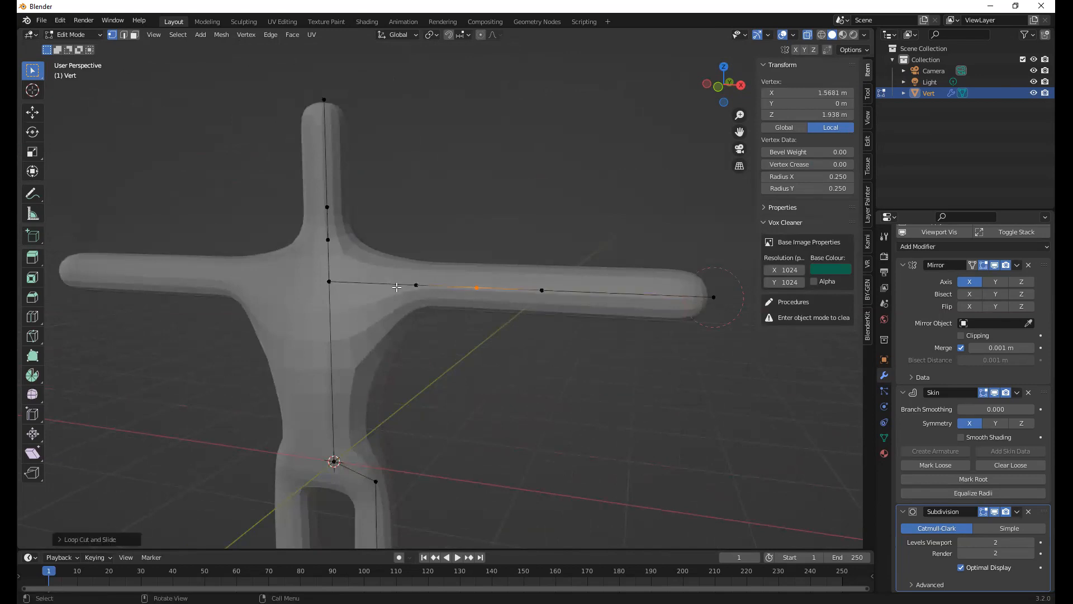
Thicken the skin at the new upper-arm vertex to a radius of about 0.498
{"action": "key", "text": "ctrl+o"}
{"action": "key", "text": "Escape"}
{"action": "key", "text": "ctrl+a"}
{"action": "key", "text": "Escape"}
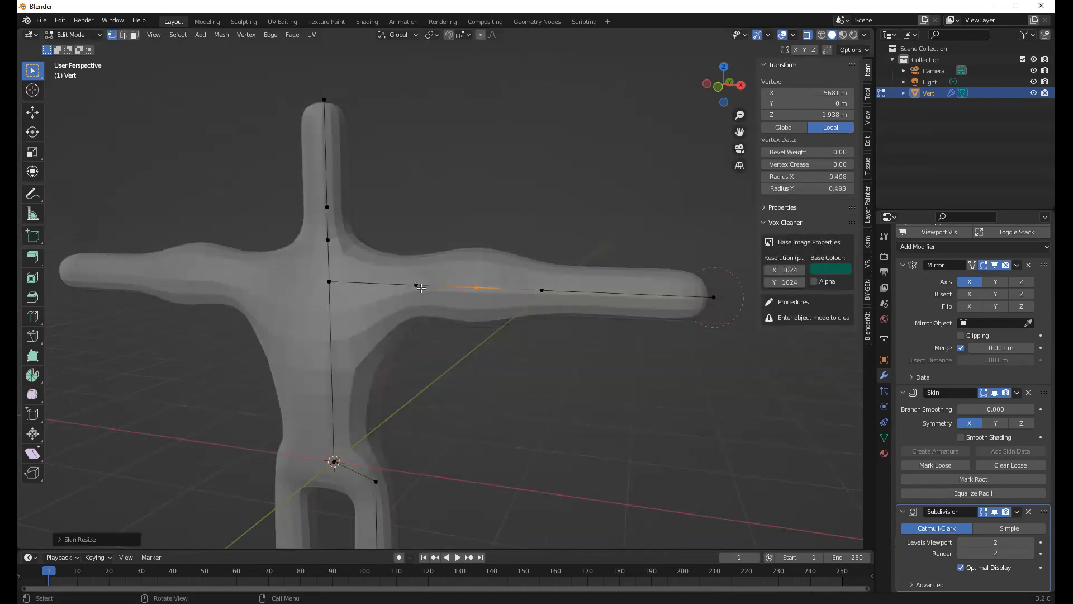
{"action": "left_click", "coordinate": [415, 285]}
{"action": "key", "text": "ctrl+a"}
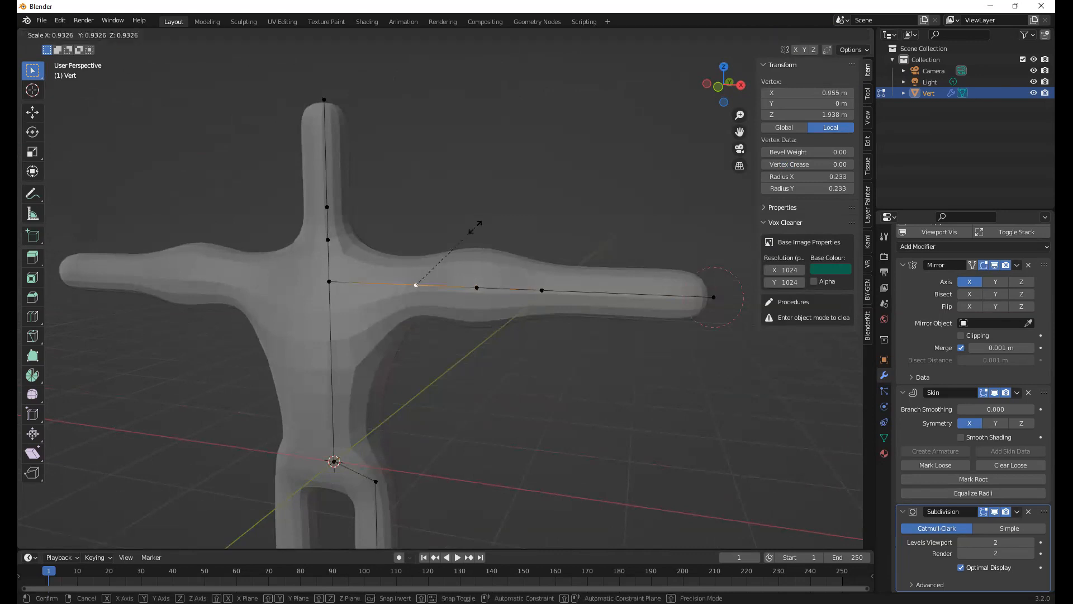
{"action": "key", "text": "Escape"}
Shrink the skin at the elbow vertex to a radius of about 0.193
{"action": "left_click", "coordinate": [541, 290]}
{"action": "key", "text": "ctrl+a"}
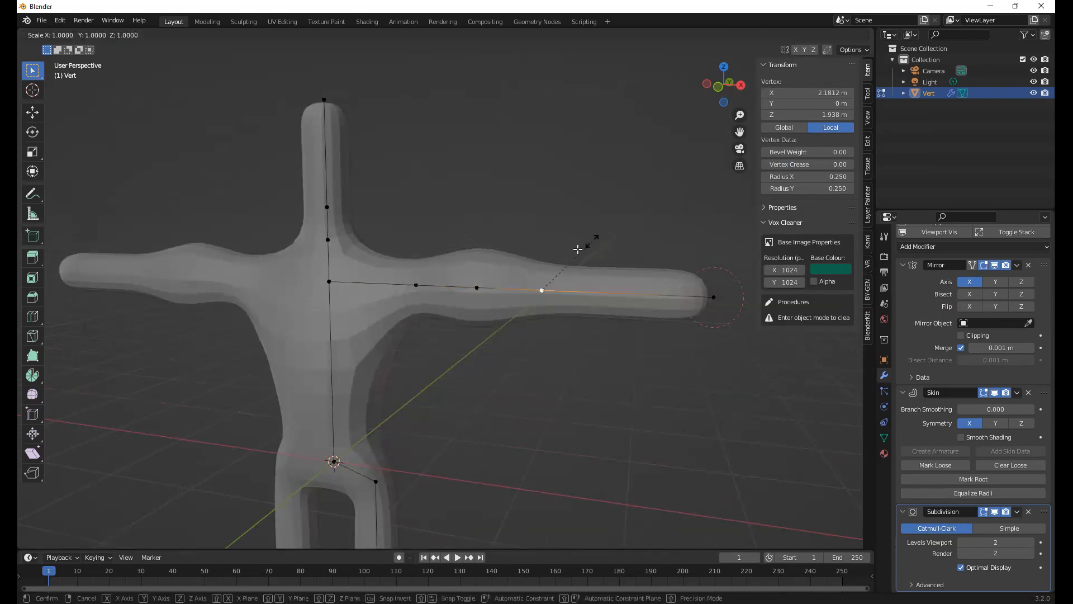
{"action": "left_click", "coordinate": [581, 265]}
Loop cut the forearm, slide the new vertex toward the elbow to X of about 2.61 m, and enlarge its skin about 1.13 times
{"action": "key", "text": "ctrl+r"}
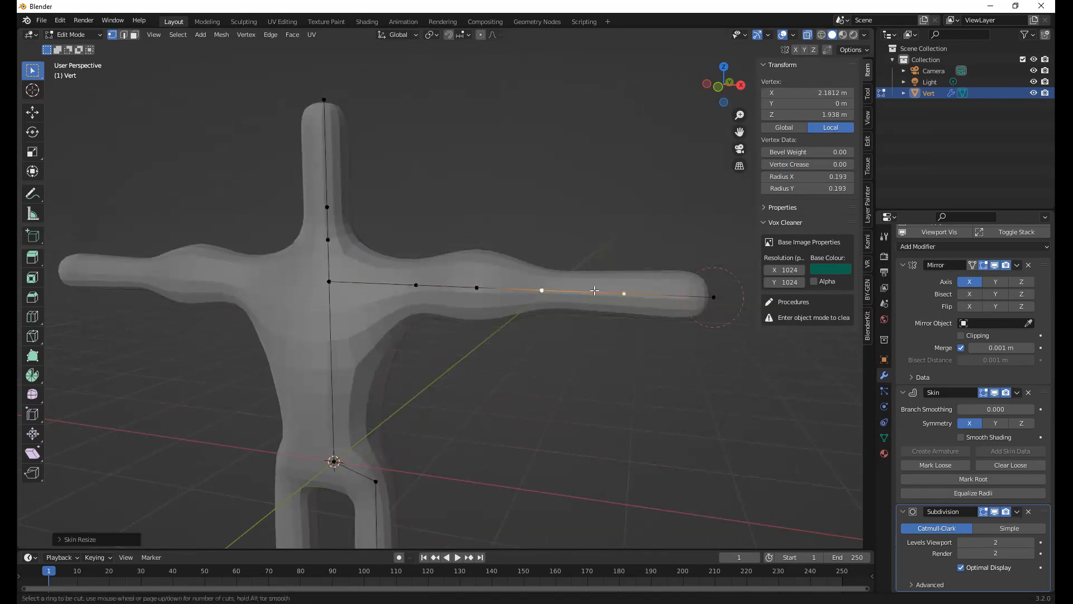
{"action": "left_click", "coordinate": [594, 290]}
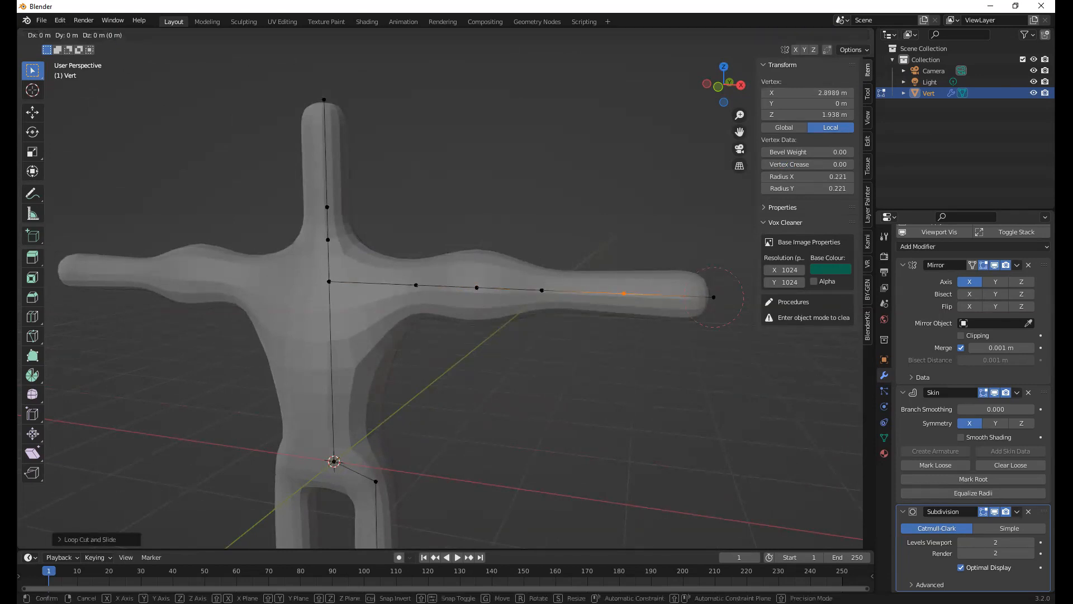
{"action": "left_click", "coordinate": [583, 289]}
{"action": "key", "text": "ctrl+a"}
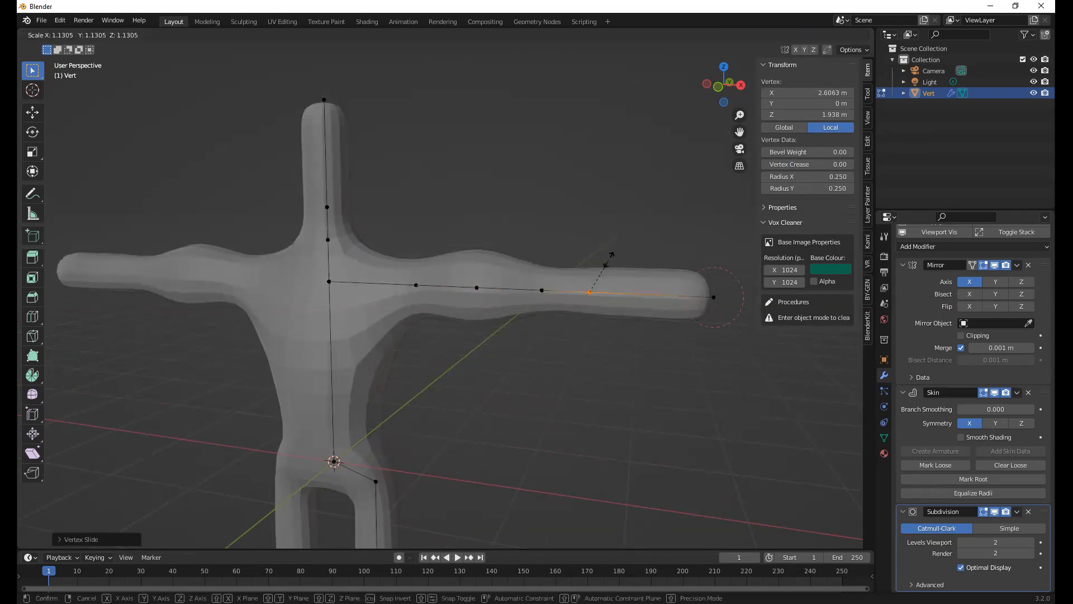
{"action": "left_click", "coordinate": [620, 252]}
Taper the arm by shrinking the skin at its end vertex to a radius of about 0.102, and deselect everything
{"action": "left_click", "coordinate": [713, 296]}
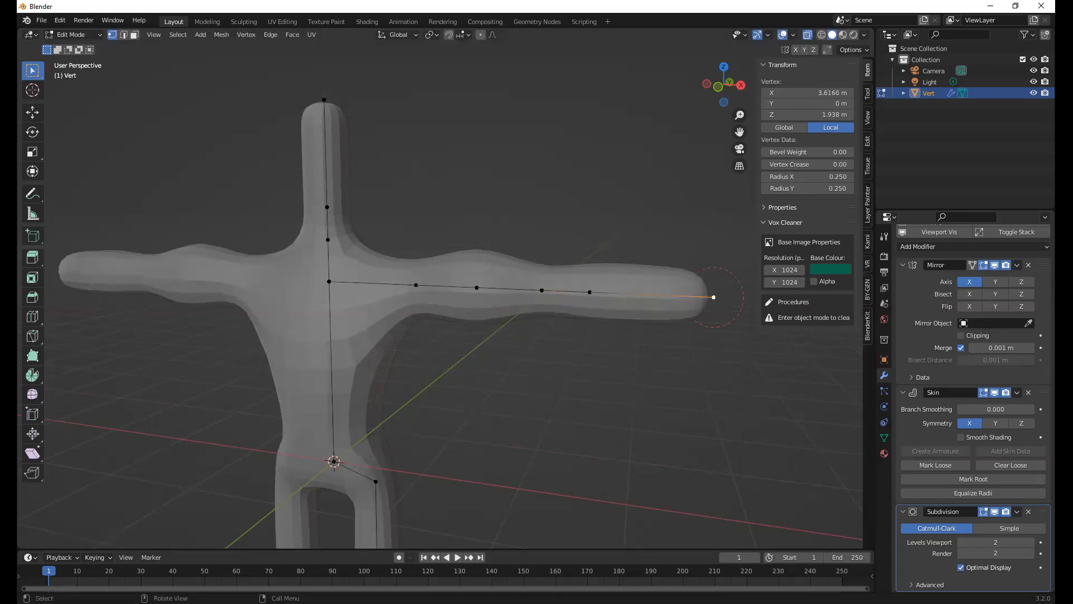
{"action": "key", "text": "ctrl+a"}
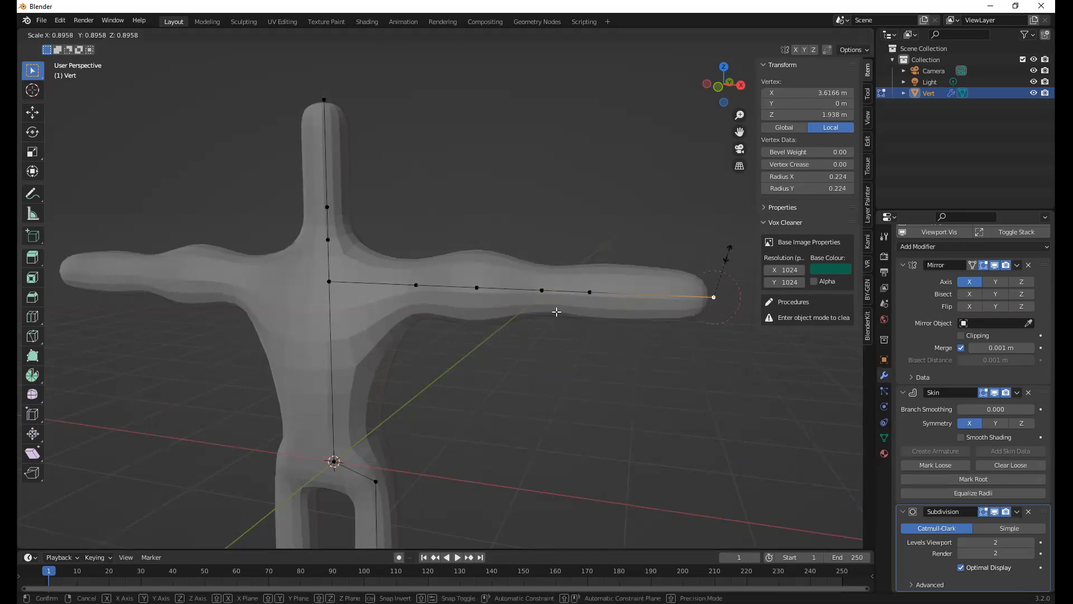
{"action": "left_click", "coordinate": [477, 320]}
{"action": "middle_click_drag", "start_coordinate": [476, 320], "coordinate": [488, 355]}
{"action": "middle_click_drag", "start_coordinate": [640, 291], "coordinate": [653, 287]}
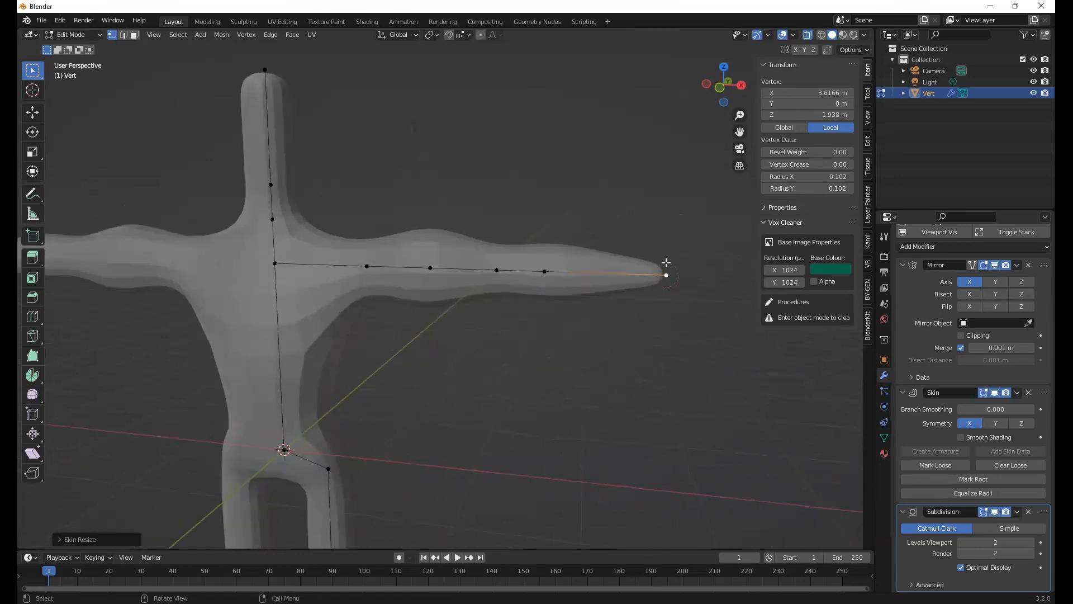
{"action": "key", "text": "alt+a"}
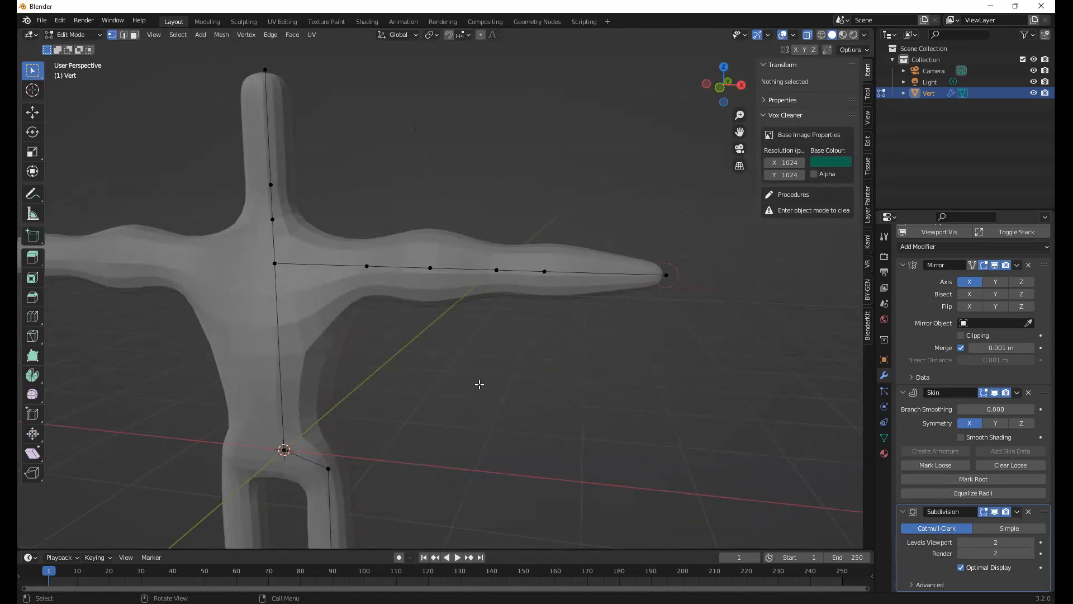
{"action": "middle_click_drag", "start_coordinate": [481, 385], "coordinate": [499, 353], "text": "shift"}
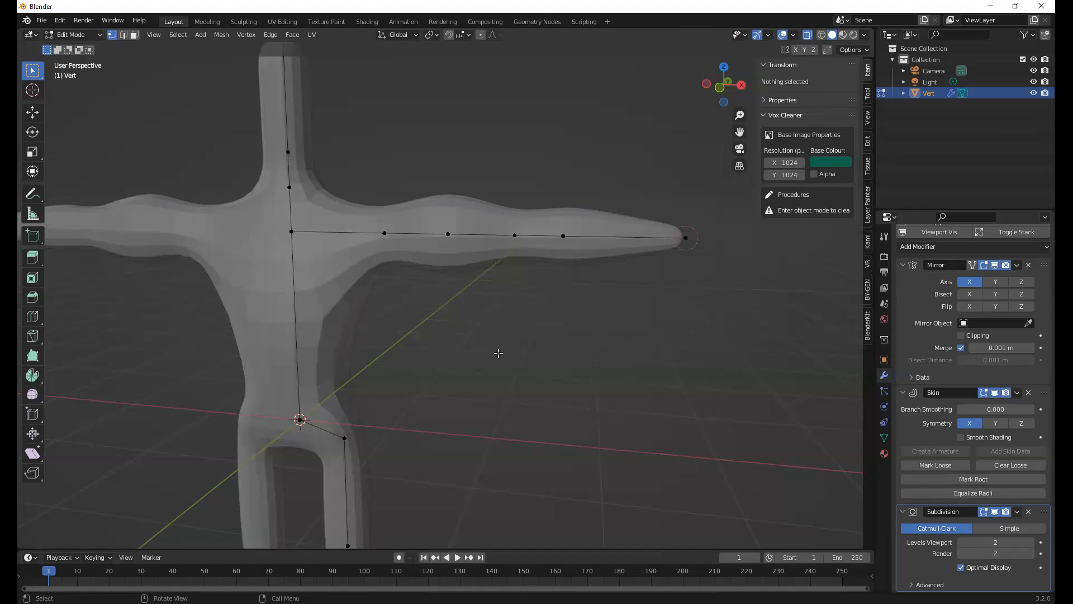
Select the body's central vertex at the origin, between the hips, and mark it as the skin root
{"action": "middle_click_drag", "start_coordinate": [651, 294], "coordinate": [677, 279]}
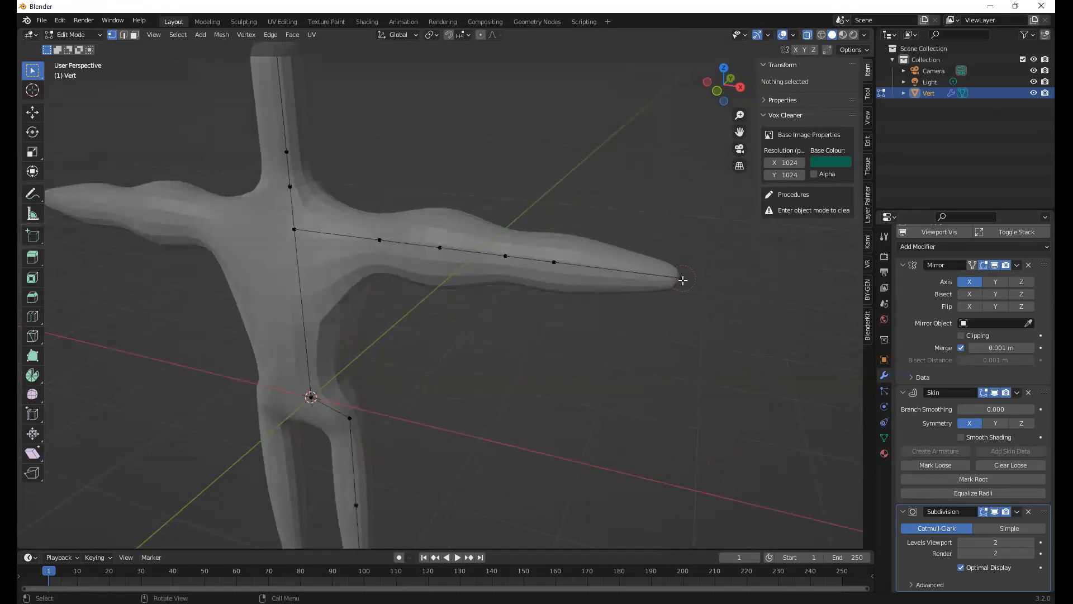
{"action": "left_click", "coordinate": [683, 280]}
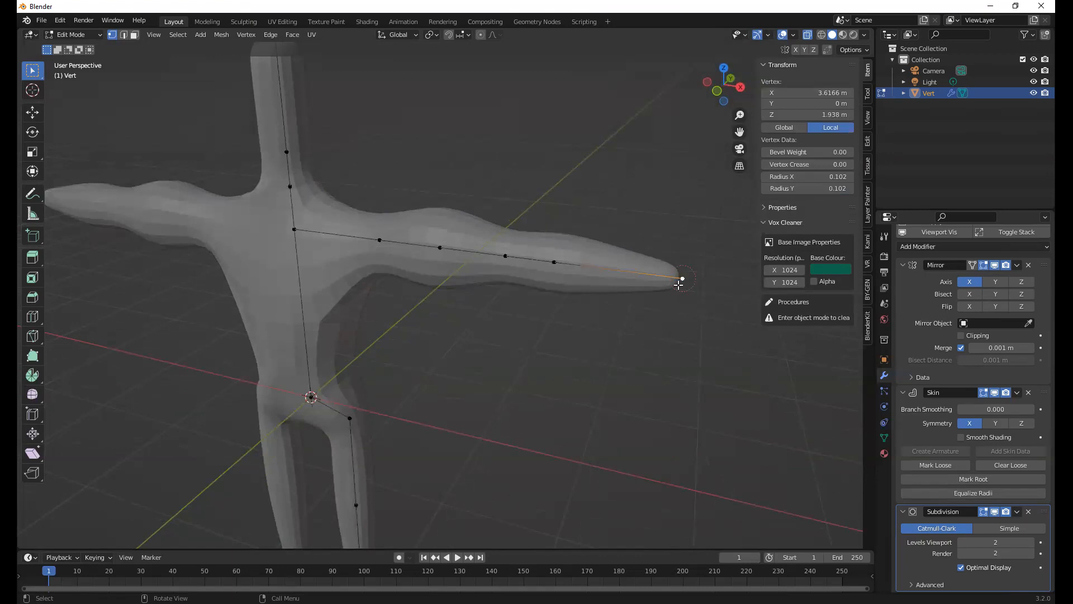
{"action": "left_click", "coordinate": [312, 397]}
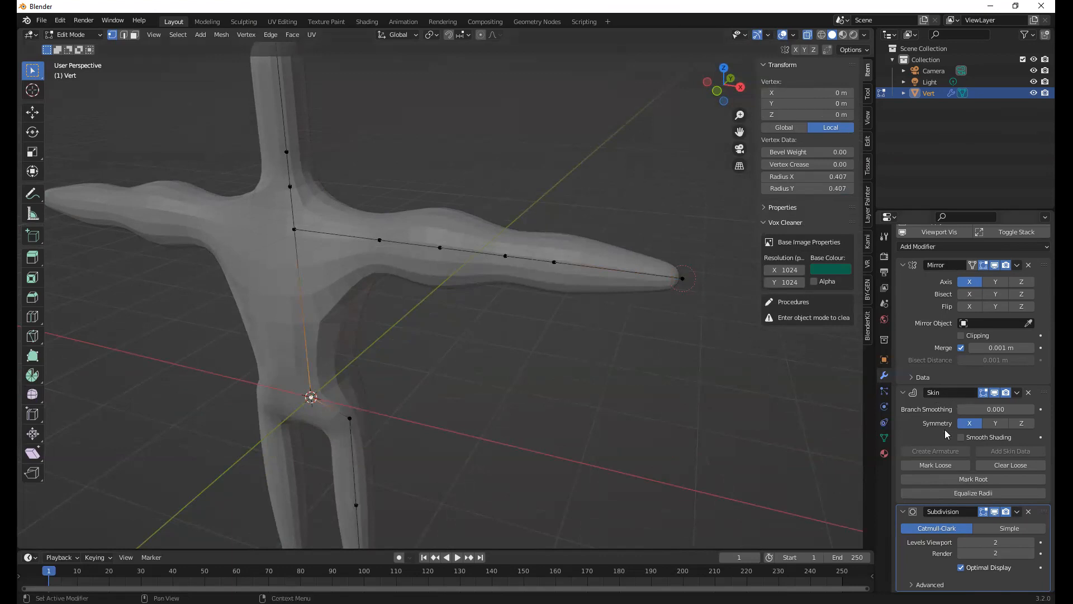
{"action": "left_click", "coordinate": [952, 479]}
Examine the figure's torso, arms, legs and head from several angles
{"action": "middle_click_drag", "start_coordinate": [491, 360], "coordinate": [491, 274]}
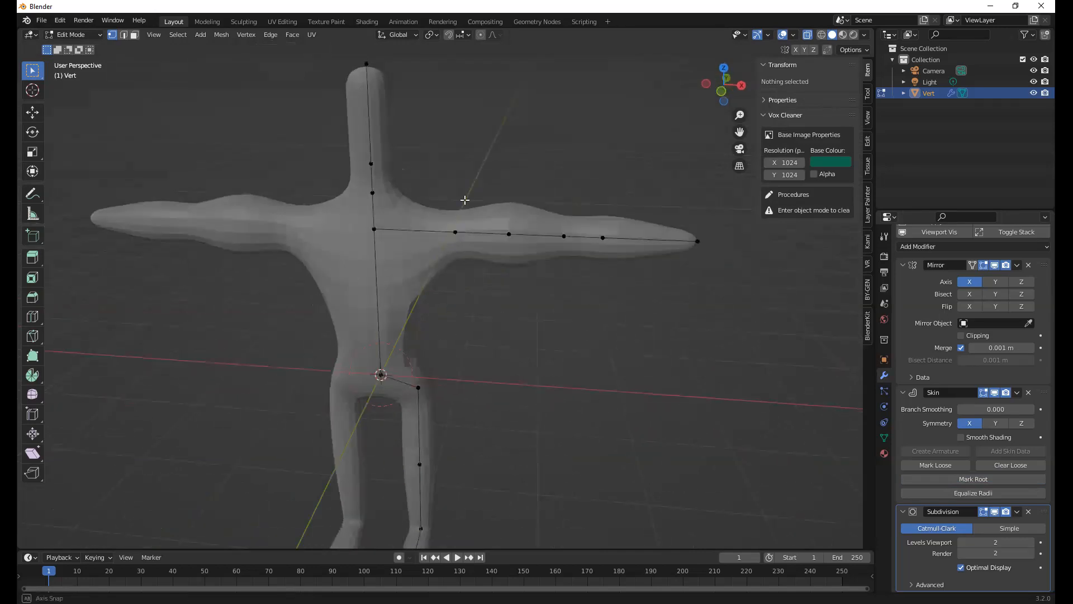
{"action": "middle_click_drag", "start_coordinate": [383, 418], "coordinate": [433, 410]}
{"action": "scroll", "coordinate": [433, 410], "scroll_direction": "up", "scroll_amount": 2}
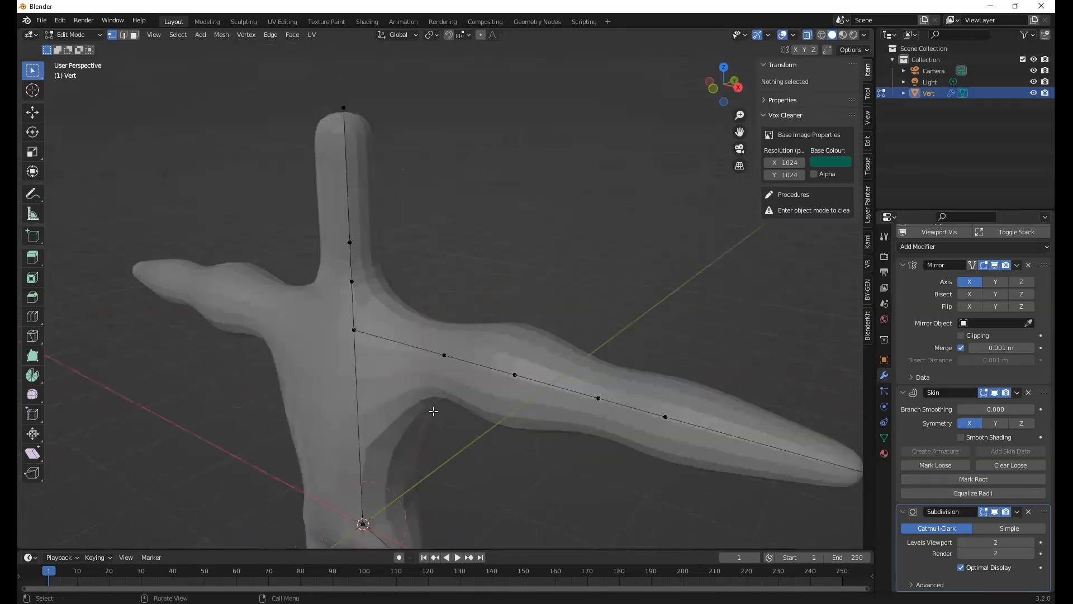
{"action": "scroll", "coordinate": [486, 356], "scroll_direction": "down", "scroll_amount": 3}
{"action": "middle_click_drag", "start_coordinate": [497, 180], "coordinate": [508, 214]}
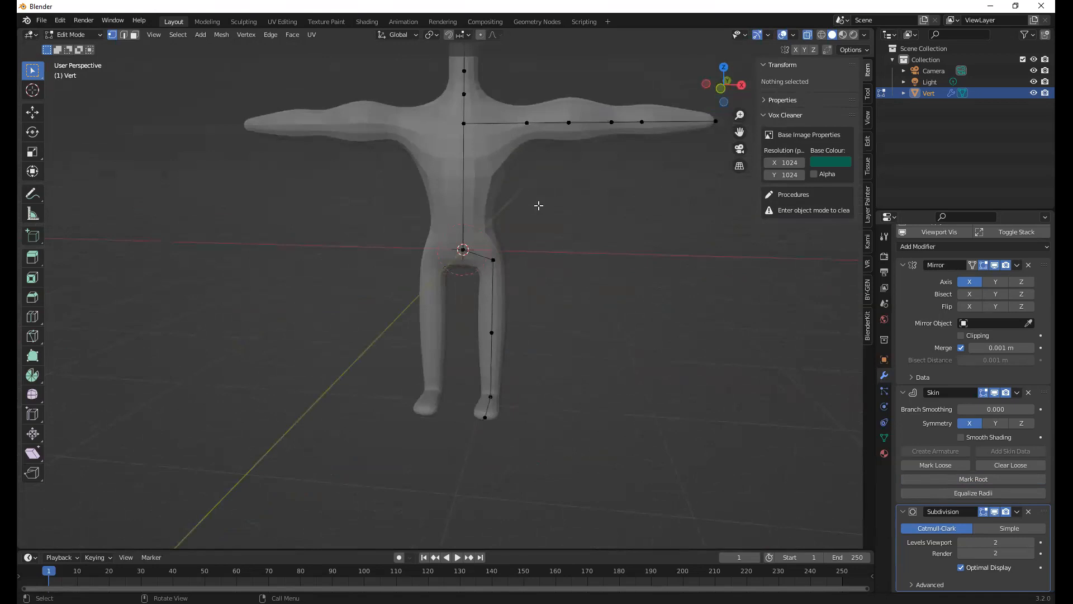
{"action": "middle_click_drag", "start_coordinate": [527, 280], "coordinate": [510, 213]}
{"action": "scroll", "coordinate": [510, 213], "scroll_direction": "up", "scroll_amount": 2}
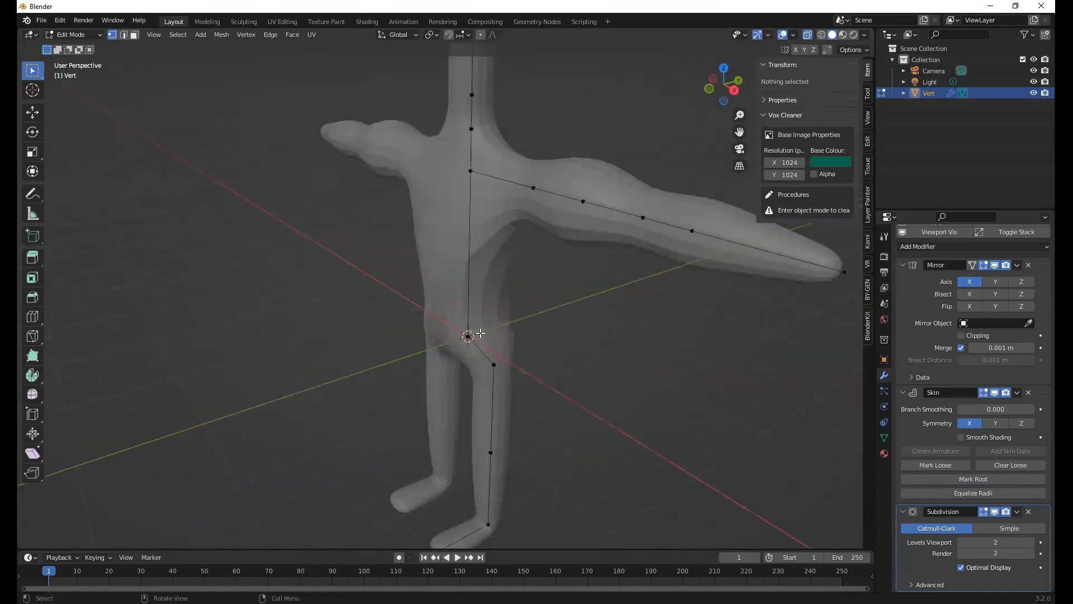
{"action": "scroll", "coordinate": [491, 252], "scroll_direction": "up", "scroll_amount": 1}
{"action": "middle_click_drag", "start_coordinate": [491, 253], "coordinate": [491, 253]}
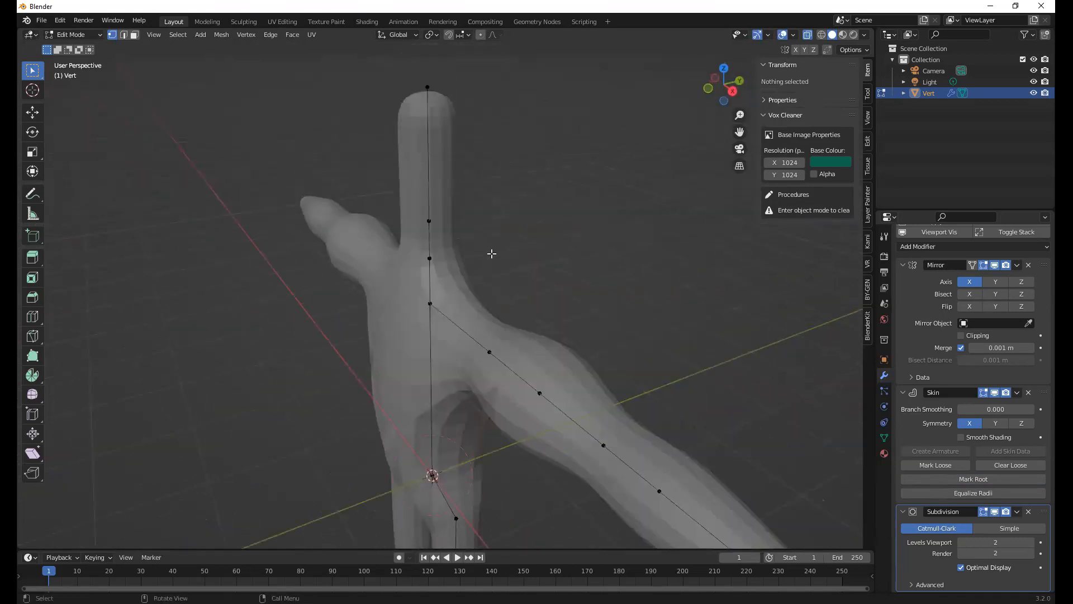
Loop cut the topmost head segment in the right side view with two evenly spaced cuts, leaving them unslid
{"action": "key", "text": "KP_3"}
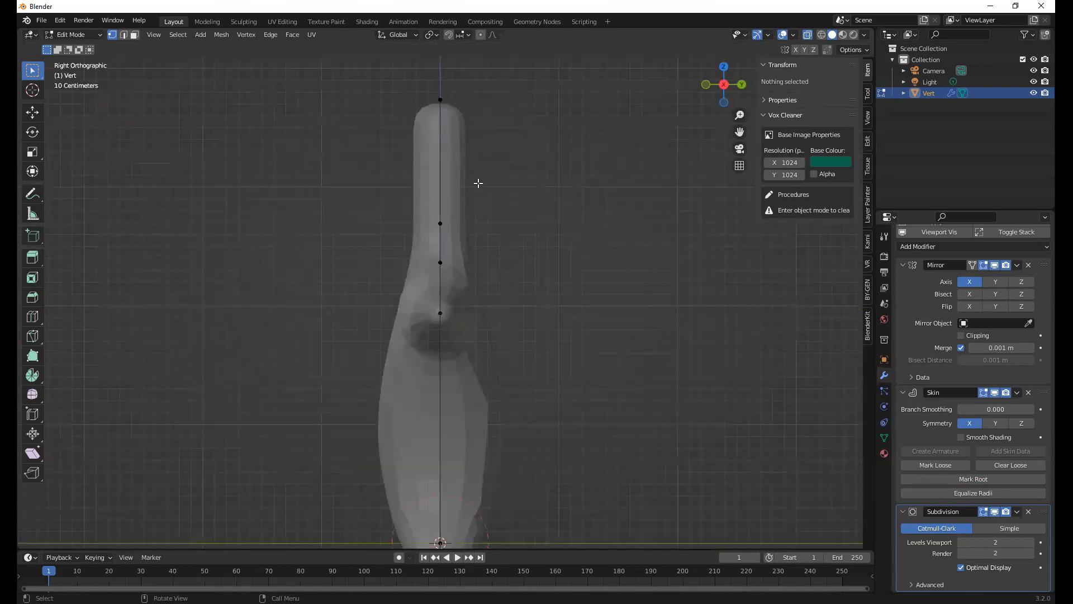
{"action": "left_click", "coordinate": [442, 105]}
{"action": "key", "text": "ctrl+r"}
{"action": "scroll", "coordinate": [465, 167], "scroll_direction": "up", "scroll_amount": 1}
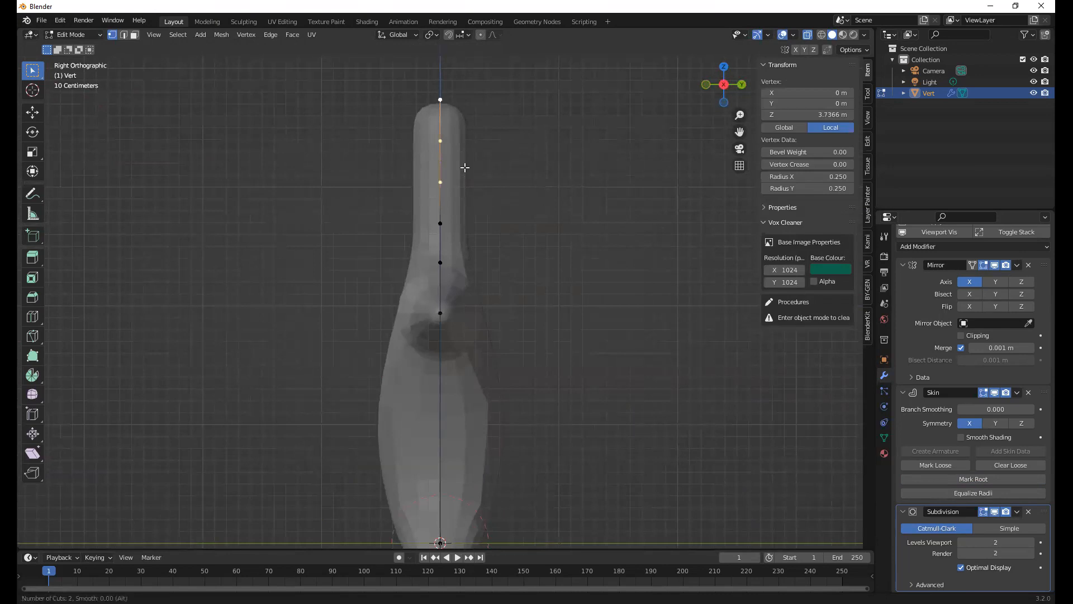
{"action": "left_click", "coordinate": [464, 167]}
{"action": "right_click", "coordinate": [472, 169]}
Spread the two new head vertices apart by scaling them along Z by a factor of about 1.70
{"action": "middle_click_drag", "start_coordinate": [527, 178], "coordinate": [525, 187]}
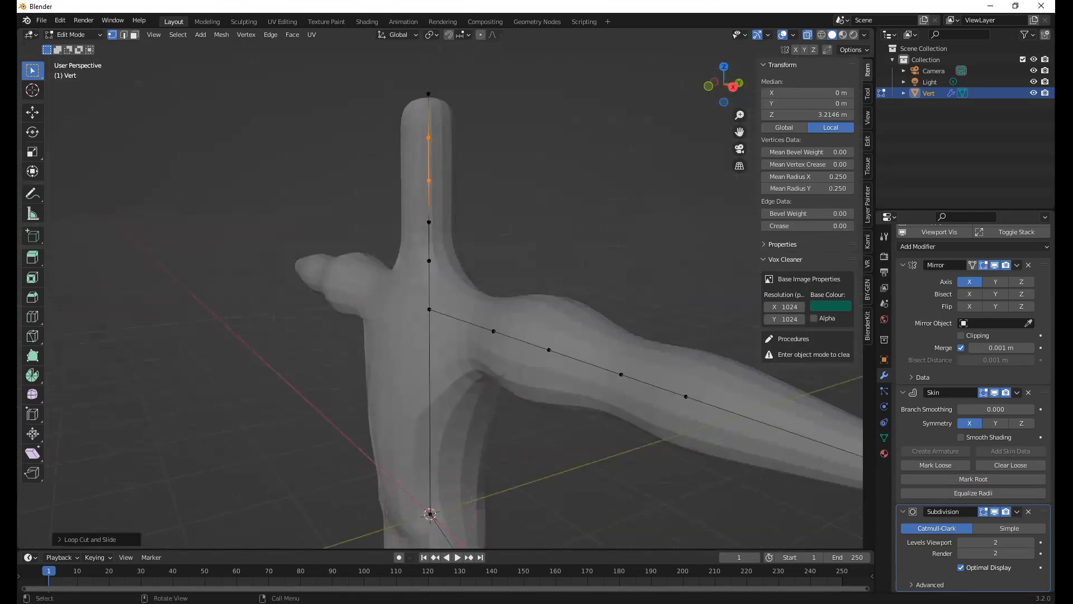
{"action": "key", "text": "s"}
{"action": "key", "text": "z"}
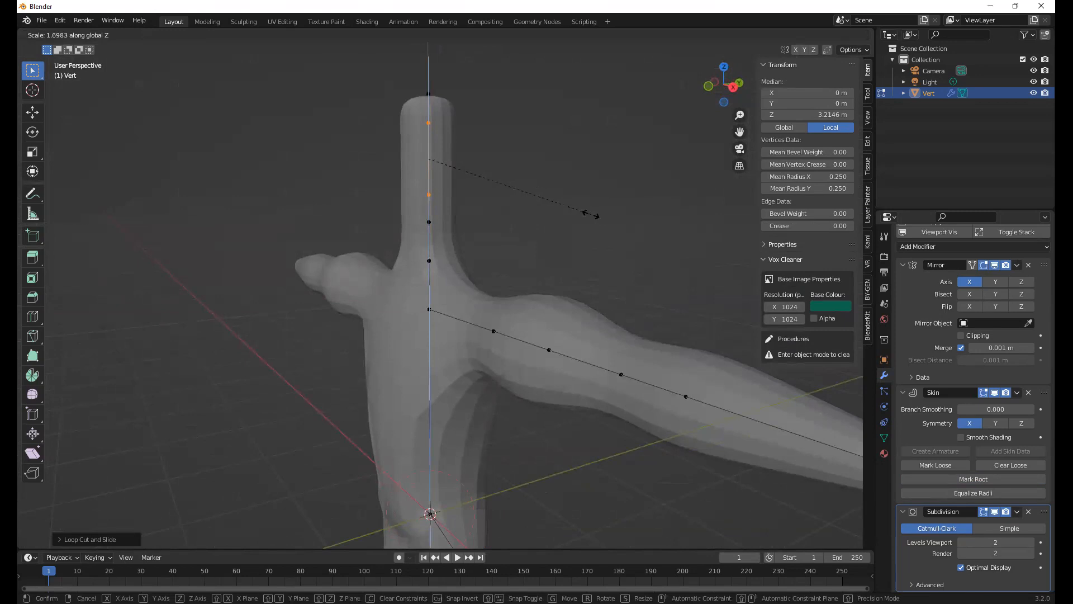
{"action": "left_click", "coordinate": [594, 216]}
Thicken the skin at the two new head vertices to a radius of about 0.523 to form the head
{"action": "middle_click_drag", "start_coordinate": [465, 216], "coordinate": [526, 216]}
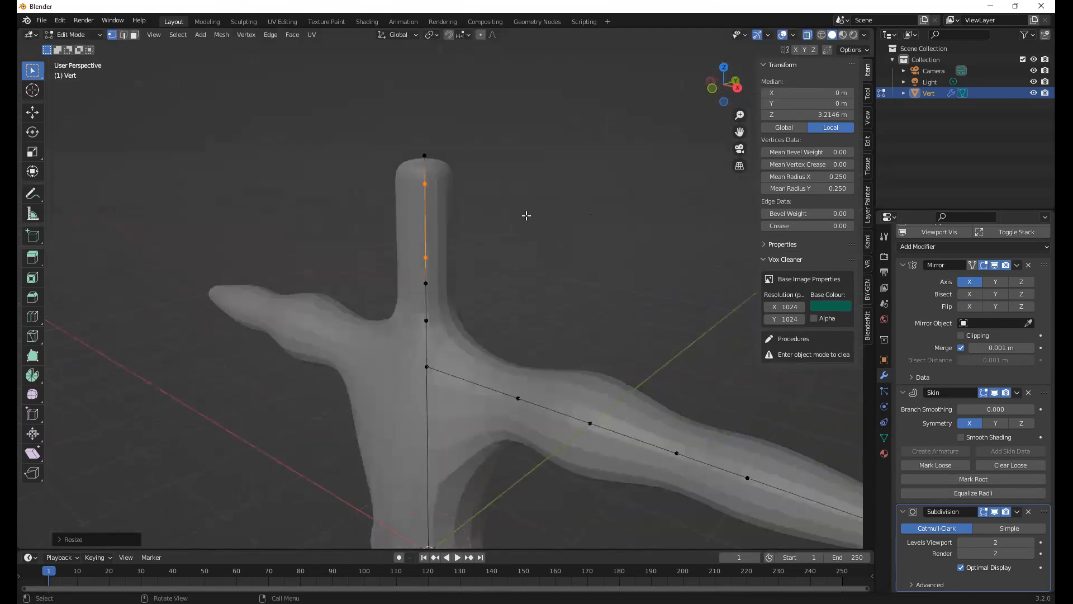
{"action": "key", "text": "s"}
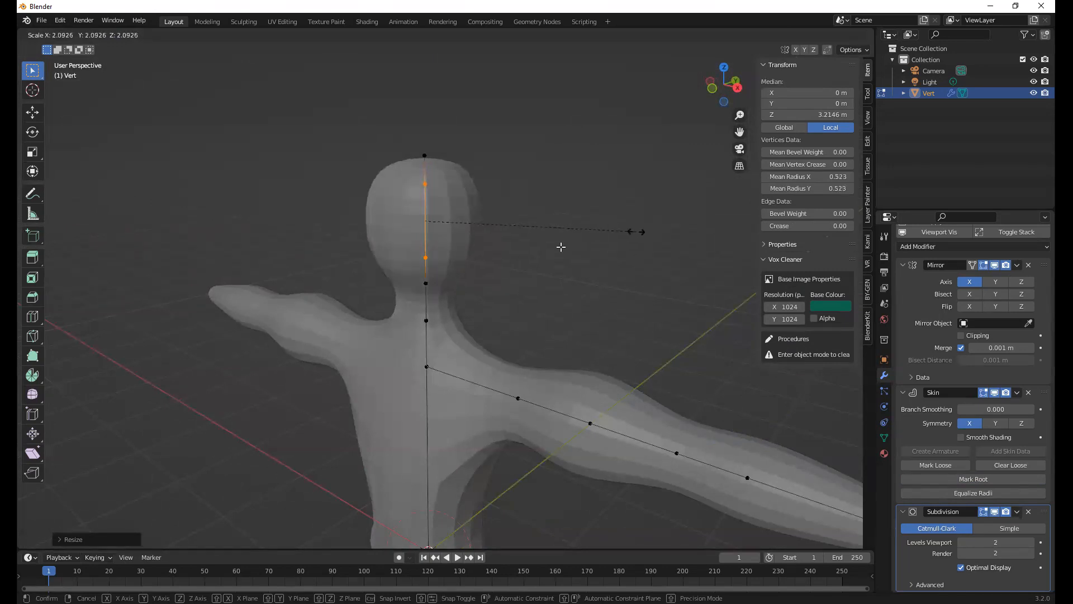
{"action": "left_click", "coordinate": [561, 245]}
{"action": "key", "text": "KP_3"}
{"action": "key", "text": "KP_3"}
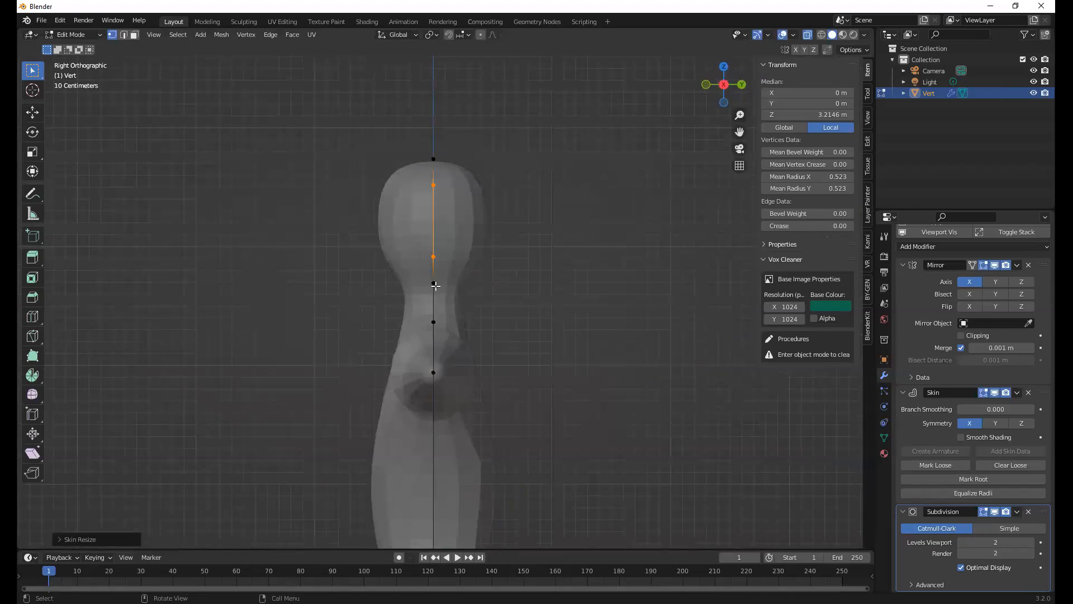
{"action": "left_click", "coordinate": [434, 283]}
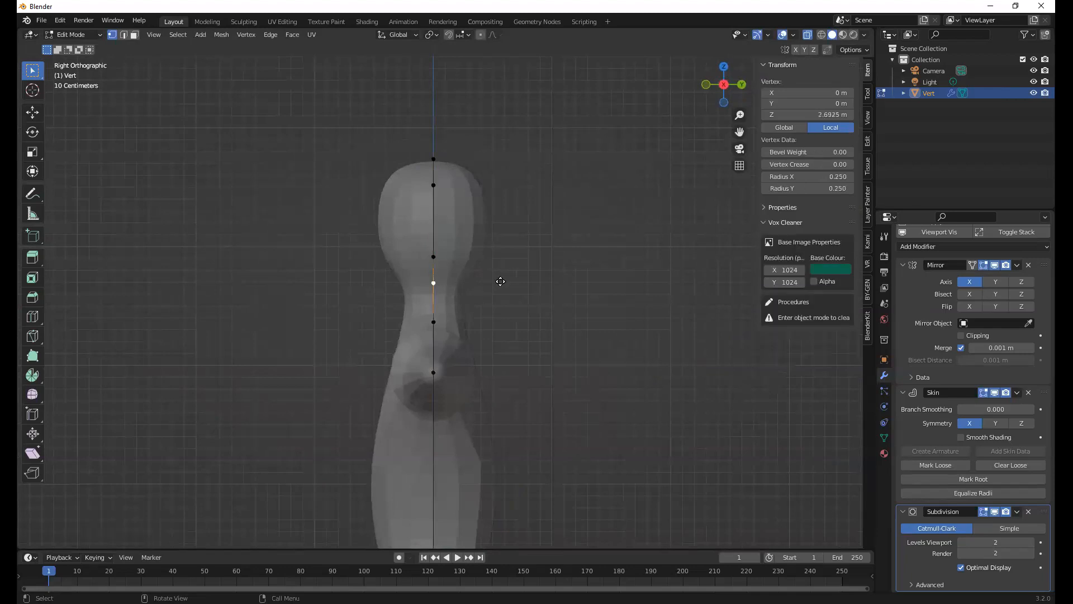
{"action": "key", "text": "g"}
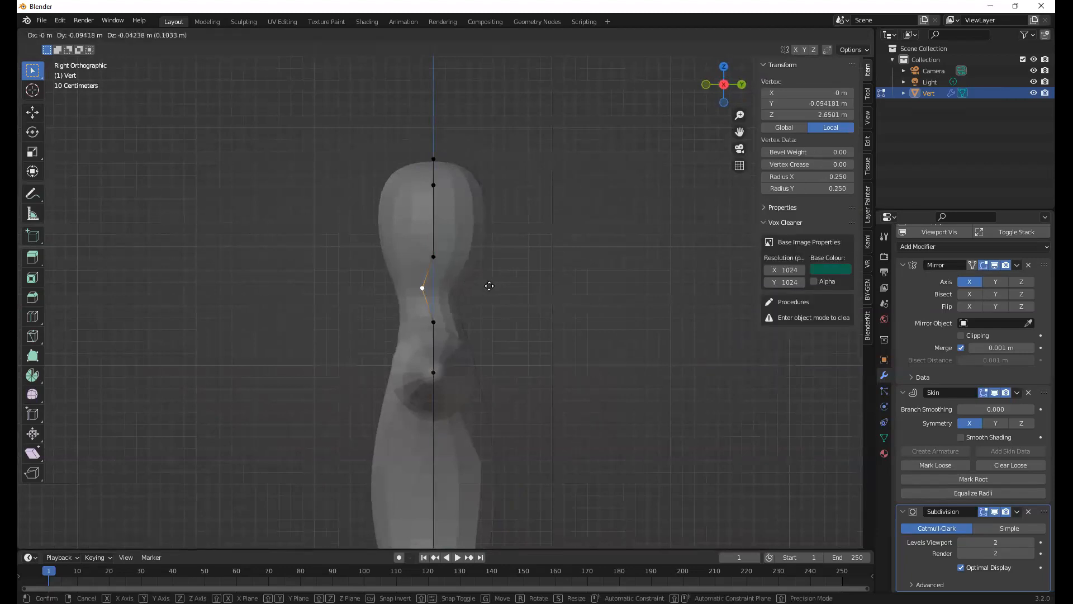
{"action": "right_click", "coordinate": [480, 284]}
Select the three head vertices and move them forward and slightly down, to a median Y of about -0.193 m and Z of 3.31 m
{"action": "left_click_drag", "start_coordinate": [368, 122], "coordinate": [505, 259]}
{"action": "key", "text": "g"}
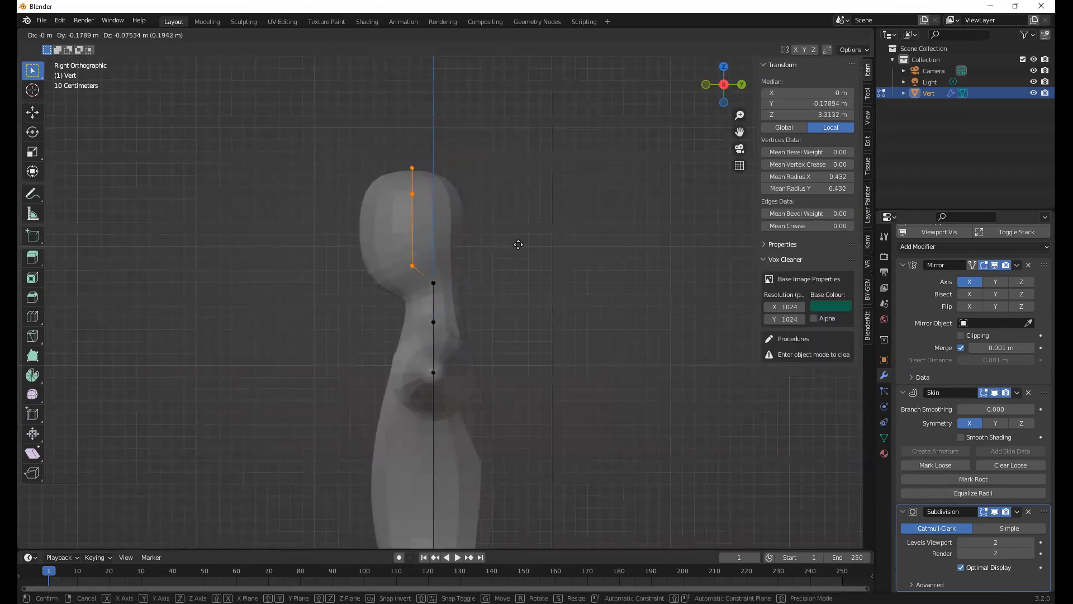
{"action": "left_click", "coordinate": [498, 289]}
Return to Object Mode and duplicate the whole figure, placing the copy along X at about -8.67 m
{"action": "middle_click_drag", "start_coordinate": [498, 290], "coordinate": [529, 280]}
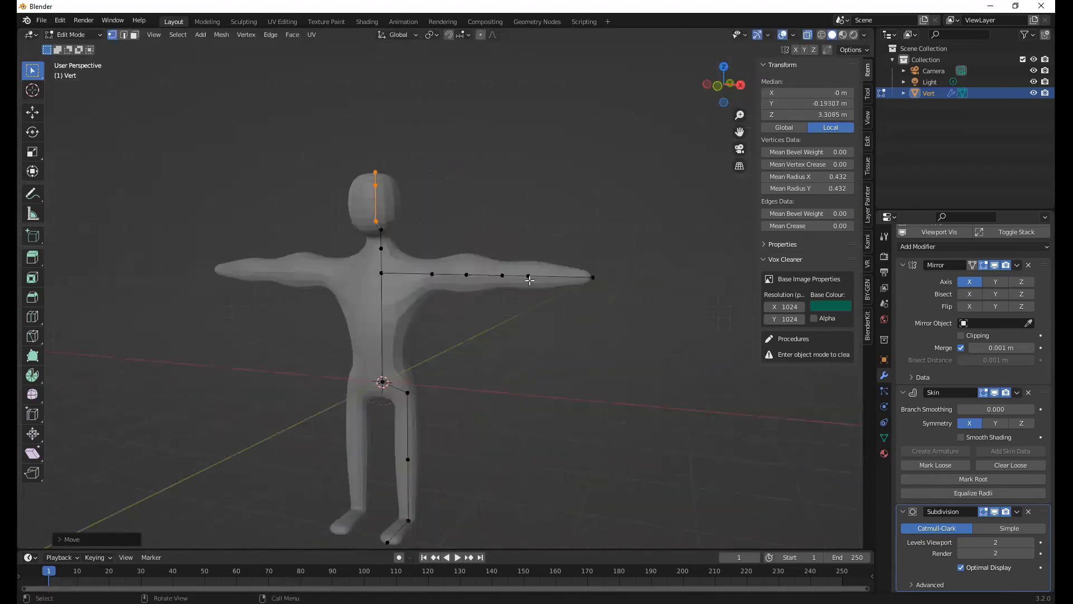
{"action": "key", "text": "Tab"}
{"action": "middle_click_drag", "start_coordinate": [511, 340], "coordinate": [397, 228]}
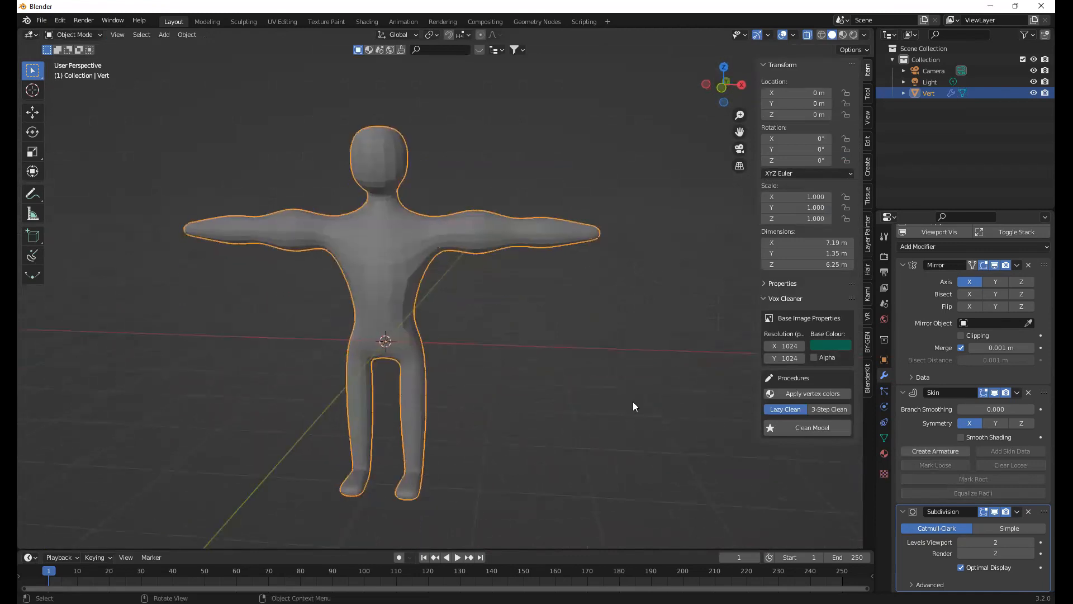
{"action": "middle_click_drag", "start_coordinate": [471, 310], "coordinate": [497, 323]}
{"action": "scroll", "coordinate": [497, 324], "scroll_direction": "down", "scroll_amount": 4}
{"action": "key", "text": "shift+d"}
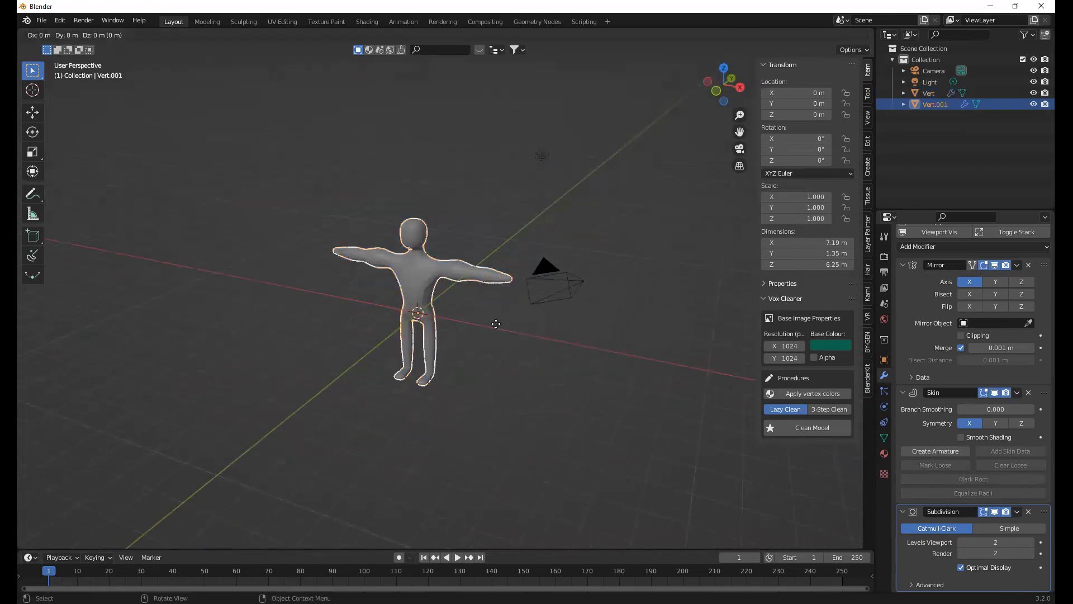
{"action": "key", "text": "x"}
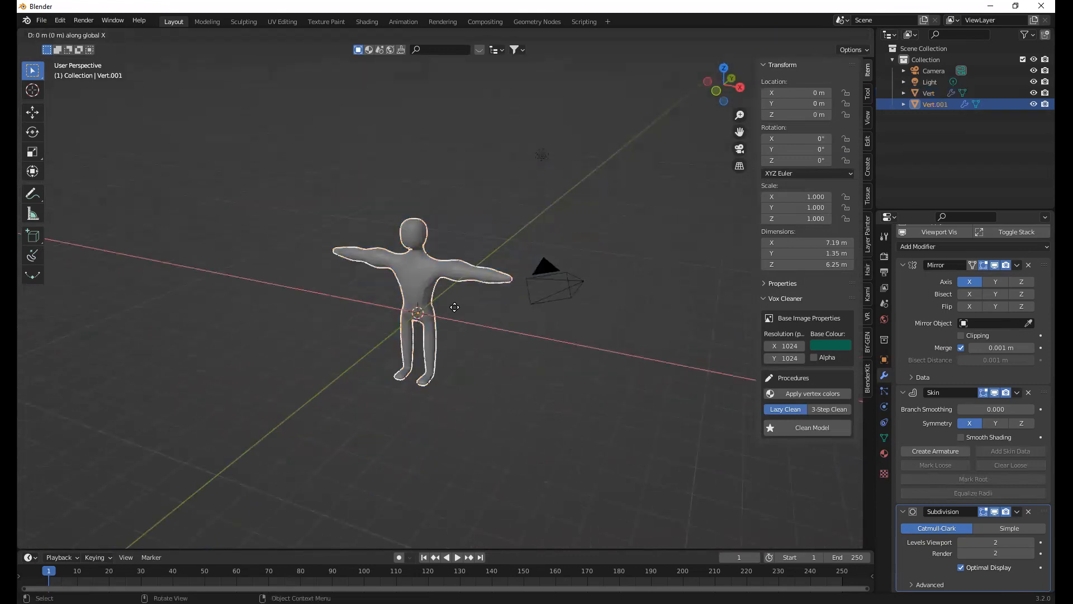
{"action": "left_click", "coordinate": [222, 231]}
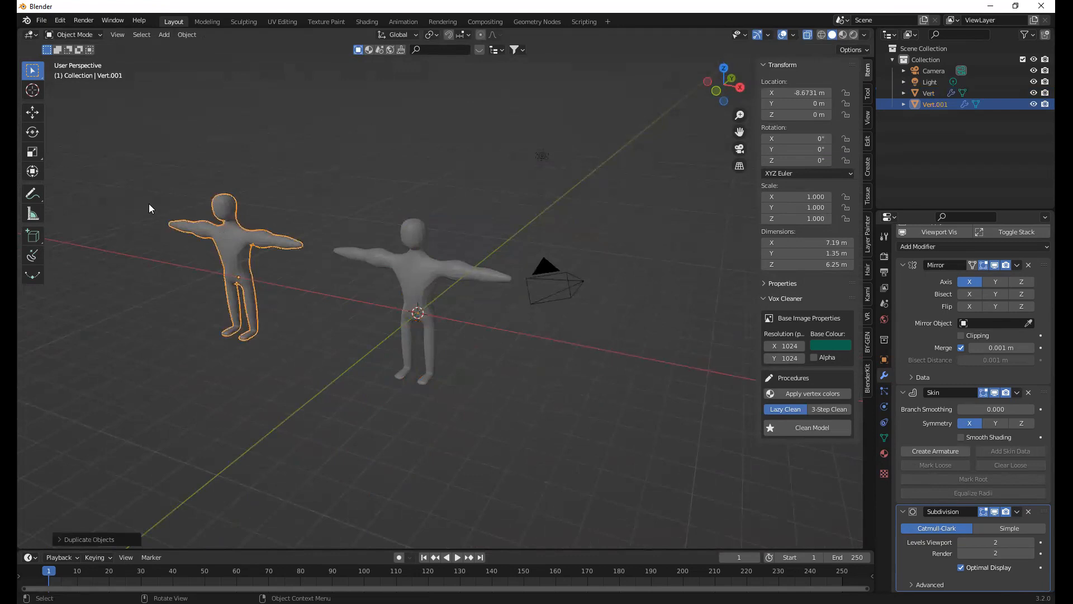
Frame the duplicated figure for a closer look at its mesh
{"action": "scroll", "coordinate": [224, 235], "scroll_direction": "up", "scroll_amount": 3}
{"action": "scroll", "coordinate": [385, 332], "scroll_direction": "up", "scroll_amount": 1}
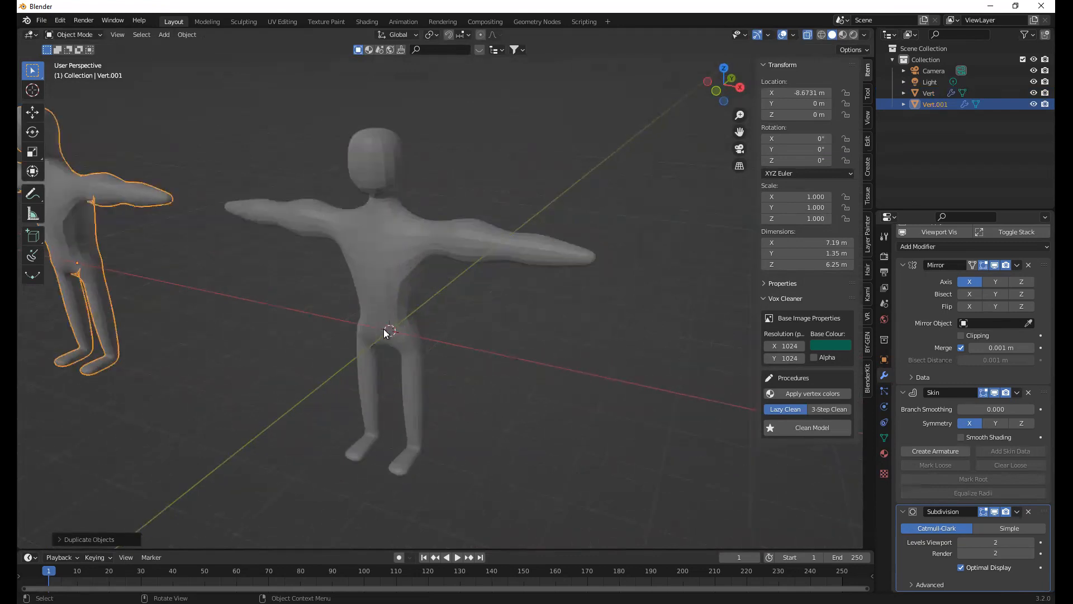
{"action": "key", "text": "KP_Decimal"}
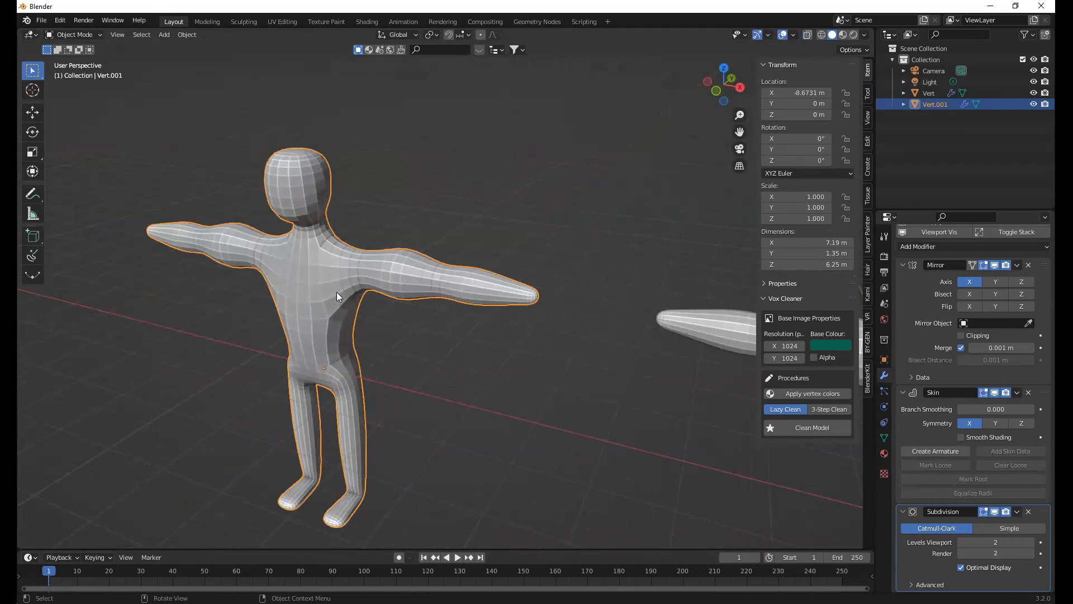
{"action": "middle_click_drag", "start_coordinate": [337, 292], "coordinate": [337, 279]}
{"action": "right_click", "coordinate": [402, 239]}
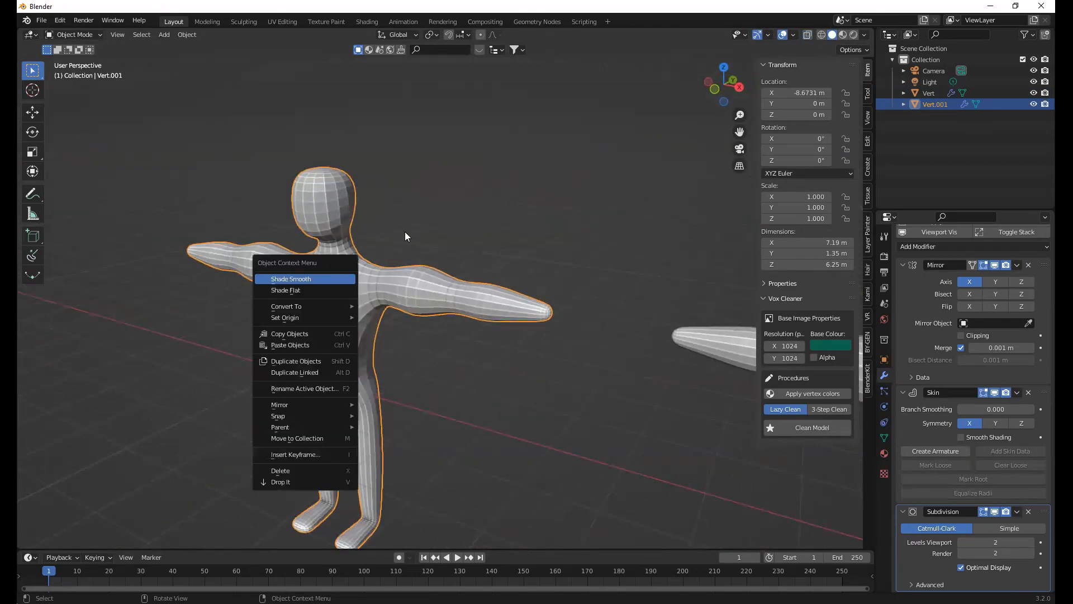
{"action": "left_click", "coordinate": [368, 278]}
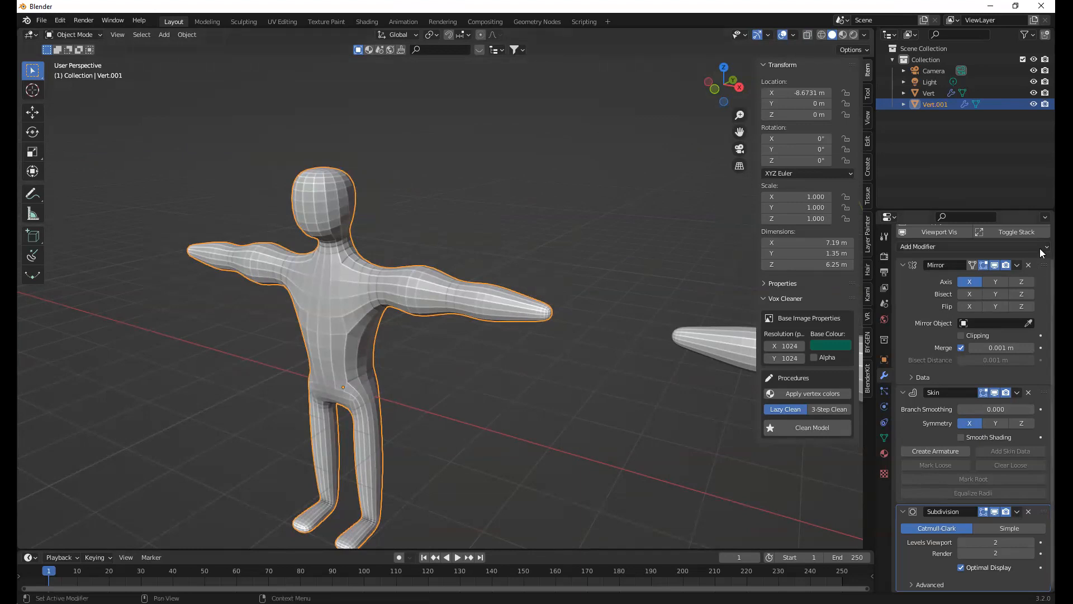
Apply the Mirror, Skin and Subdivision modifiers of the duplicated figure in stack order
{"action": "scroll", "coordinate": [1034, 288], "scroll_direction": "up", "scroll_amount": 2}
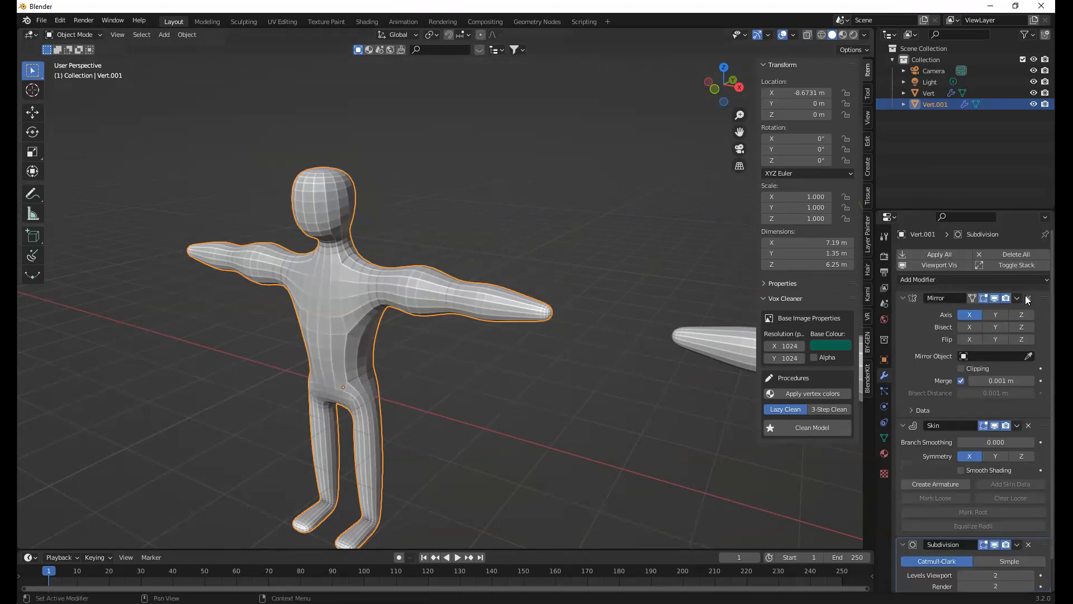
{"action": "scroll", "coordinate": [1037, 435], "scroll_direction": "down", "scroll_amount": 2}
{"action": "scroll", "coordinate": [1026, 346], "scroll_direction": "up", "scroll_amount": 2}
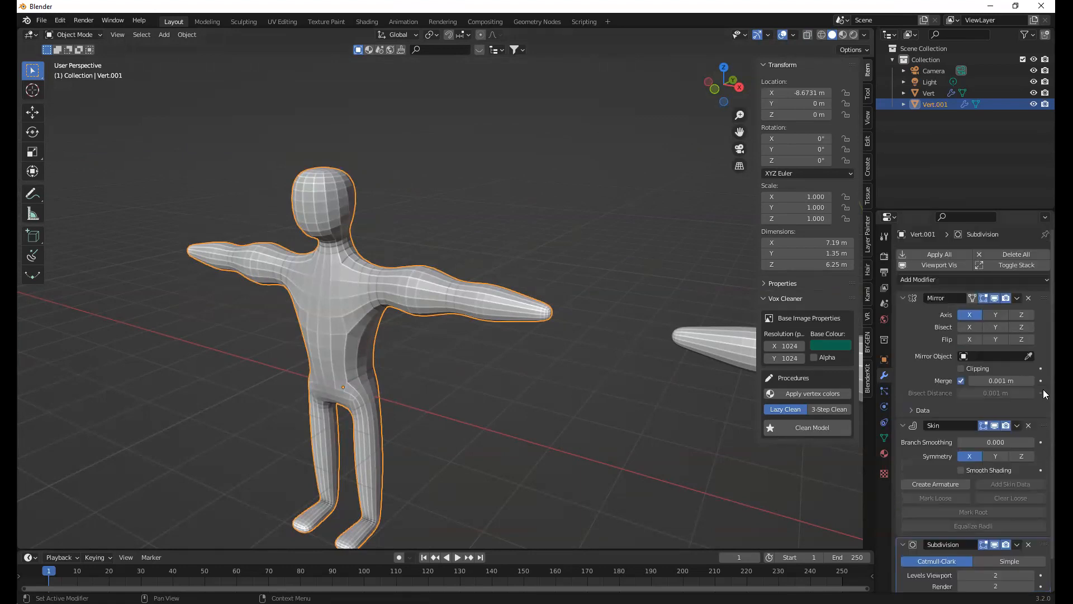
{"action": "left_click", "coordinate": [1017, 299]}
{"action": "left_click", "coordinate": [1006, 305]}
{"action": "left_click", "coordinate": [1015, 299]}
{"action": "left_click", "coordinate": [1014, 310]}
{"action": "left_click", "coordinate": [1016, 298]}
{"action": "left_click", "coordinate": [1012, 310]}
{"action": "left_click", "coordinate": [1015, 298]}
{"action": "left_click", "coordinate": [1012, 310]}
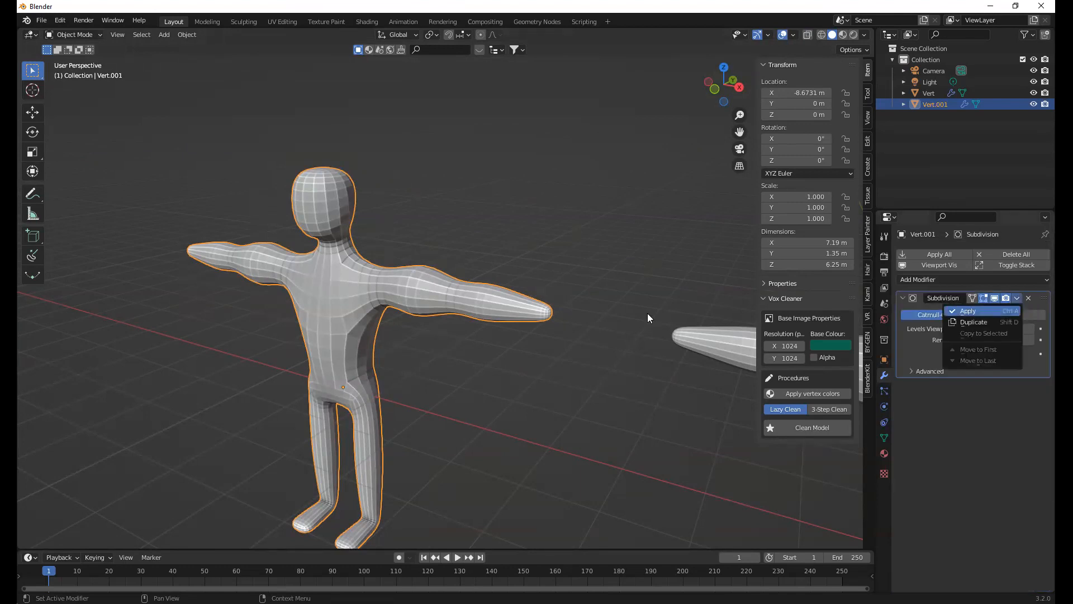
Enter Edit Mode on the duplicated figure, deselect everything and inspect the real mesh vertices on its body and arms
{"action": "left_click", "coordinate": [368, 306]}
{"action": "left_click", "coordinate": [409, 283]}
{"action": "key", "text": "Tab"}
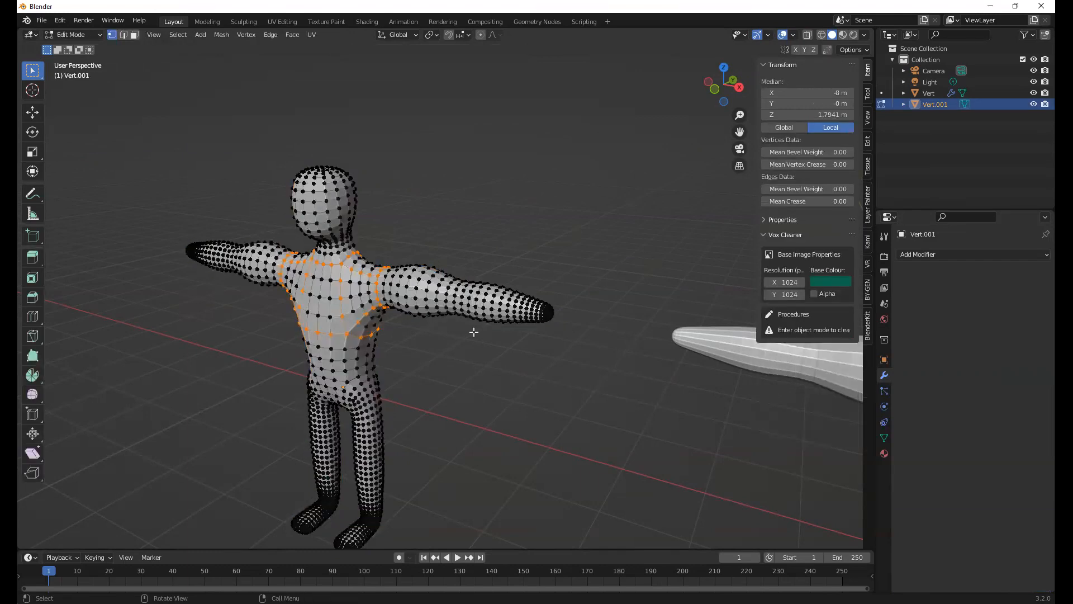
{"action": "left_click", "coordinate": [460, 354]}
{"action": "middle_click_drag", "start_coordinate": [495, 349], "coordinate": [489, 349]}
{"action": "scroll", "coordinate": [376, 310], "scroll_direction": "up", "scroll_amount": 3}
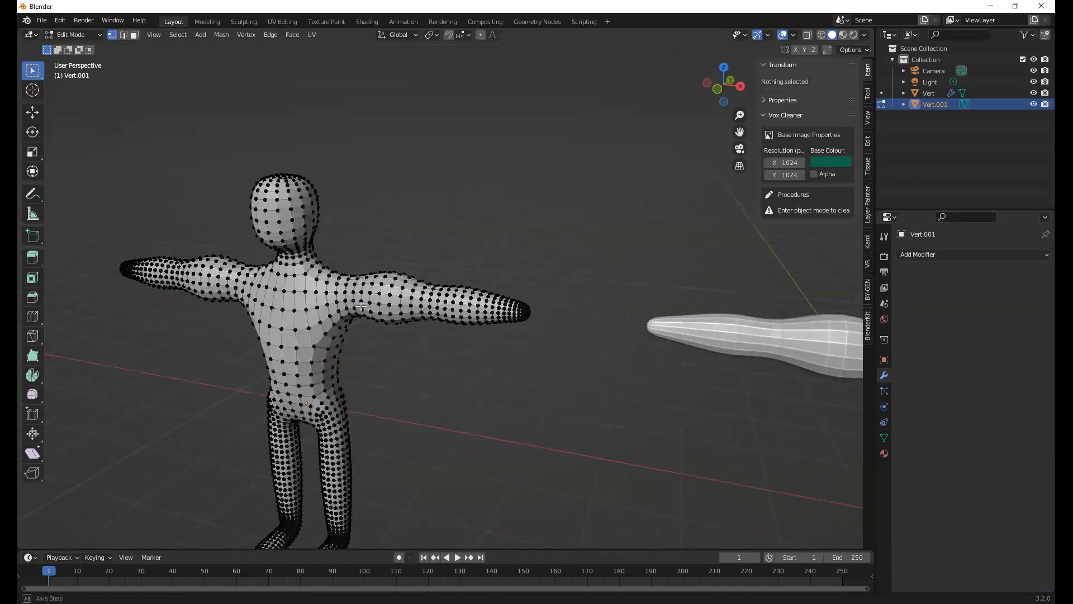
{"action": "middle_click_drag", "start_coordinate": [314, 311], "coordinate": [402, 331], "text": "shift"}
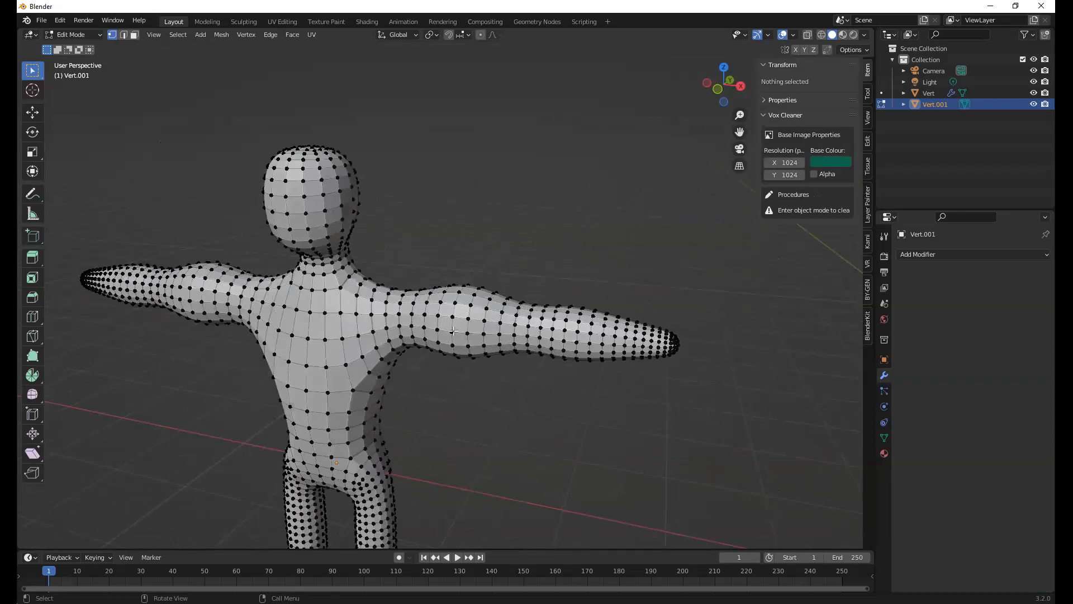
{"action": "middle_click_drag", "start_coordinate": [581, 340], "coordinate": [628, 338]}
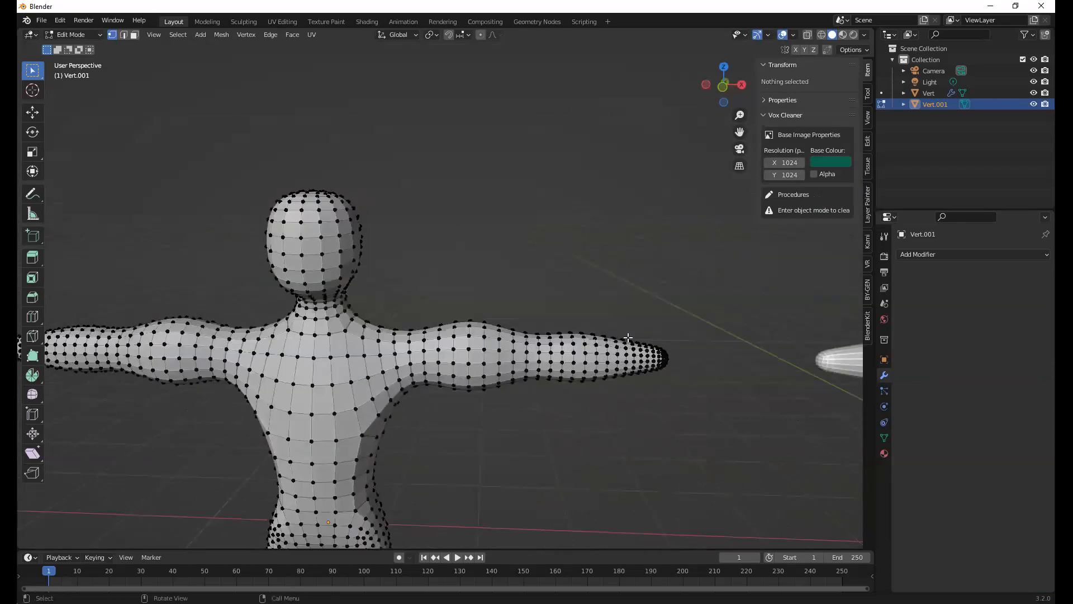
{"action": "middle_click_drag", "start_coordinate": [462, 304], "coordinate": [436, 295], "text": "shift"}
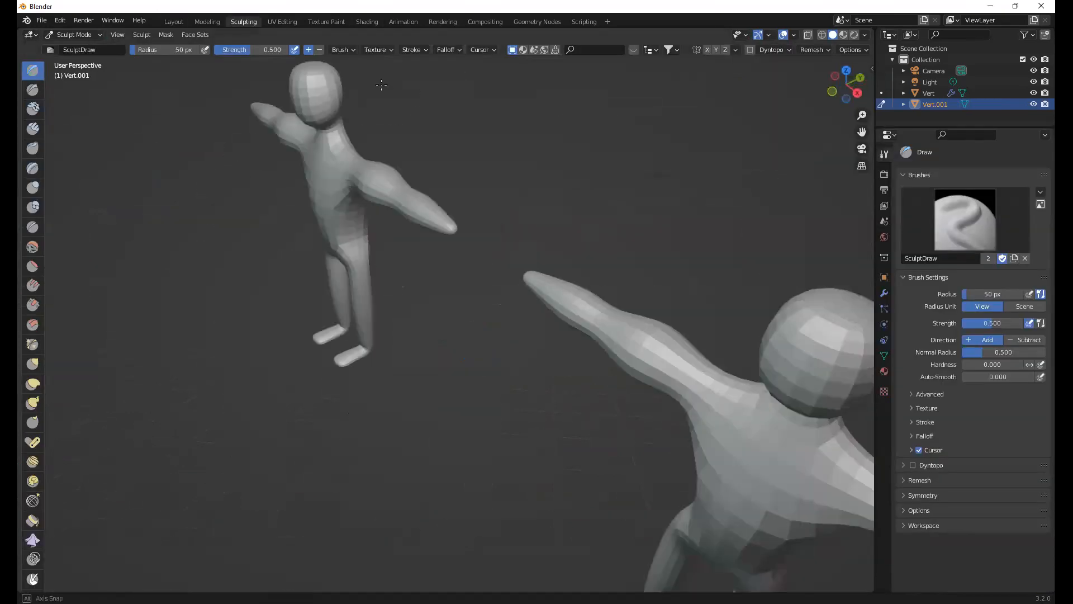
Switch to the Sculpting workspace with the duplicated figure active
{"action": "middle_click_drag", "start_coordinate": [382, 92], "coordinate": [379, 162]}
{"action": "scroll", "coordinate": [388, 167], "scroll_direction": "up", "scroll_amount": 3}
{"action": "middle_click_drag", "start_coordinate": [360, 51], "coordinate": [405, 180], "text": "shift"}
{"action": "scroll", "coordinate": [406, 181], "scroll_direction": "up", "scroll_amount": 4}
{"action": "scroll", "coordinate": [478, 349], "scroll_direction": "up", "scroll_amount": 1}
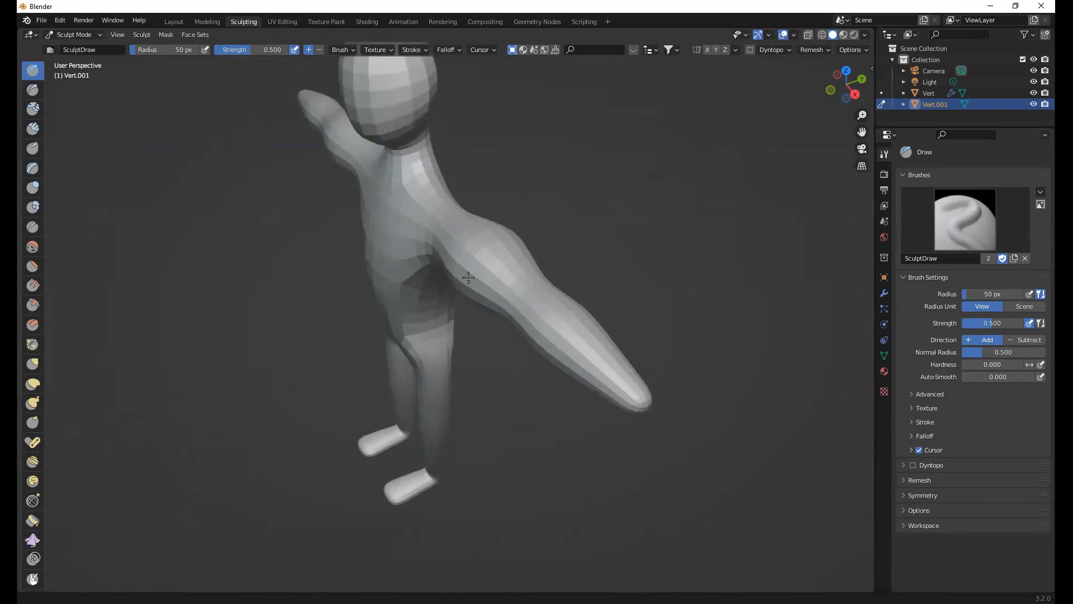
Pull spikes out of the duplicated figure's head with the Snake Hook brush and check the stretched vertices in Edit Mode
{"action": "middle_click_drag", "start_coordinate": [471, 281], "coordinate": [443, 244]}
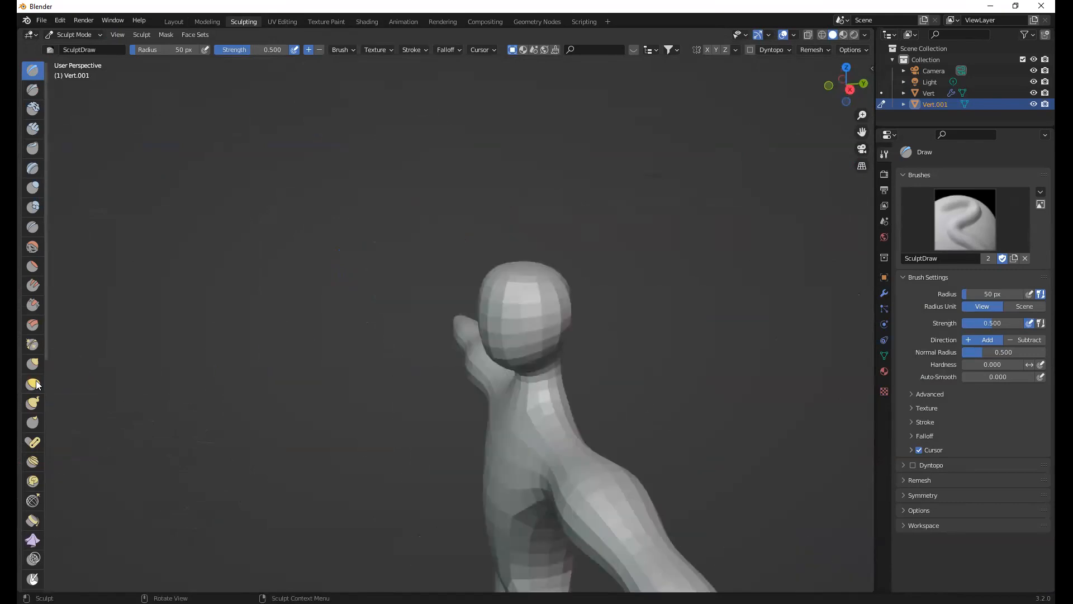
{"action": "left_click", "coordinate": [33, 403]}
{"action": "left_click_drag", "start_coordinate": [562, 301], "coordinate": [614, 295]}
{"action": "mouse_move", "coordinate": [675, 340]}
{"action": "middle_mouse_down"}
{"action": "mouse_move", "coordinate": [473, 333]}
{"action": "mouse_move", "coordinate": [587, 342]}
{"action": "mouse_move", "coordinate": [529, 333]}
{"action": "mouse_move", "coordinate": [582, 371]}
{"action": "mouse_move", "coordinate": [643, 373]}
{"action": "middle_mouse_up"}
{"action": "left_click_drag", "start_coordinate": [632, 380], "coordinate": [518, 439]}
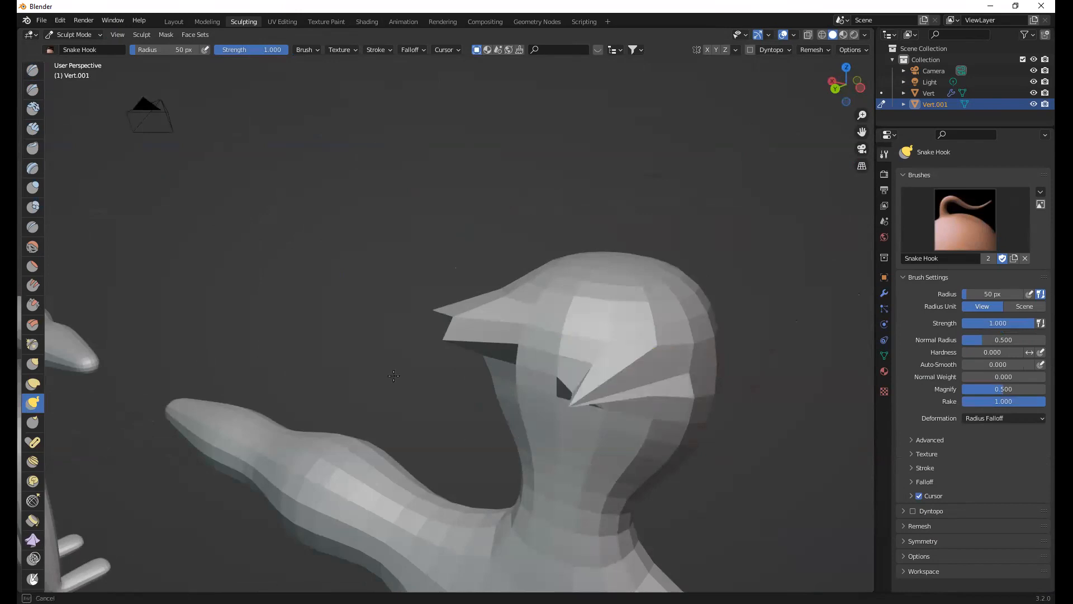
{"action": "mouse_move", "coordinate": [413, 384]}
{"action": "middle_mouse_down"}
{"action": "mouse_move", "coordinate": [616, 382]}
{"action": "mouse_move", "coordinate": [498, 403]}
{"action": "middle_mouse_up"}
{"action": "key", "text": "Tab"}
{"action": "scroll", "coordinate": [492, 399], "scroll_direction": "down", "scroll_amount": 8}
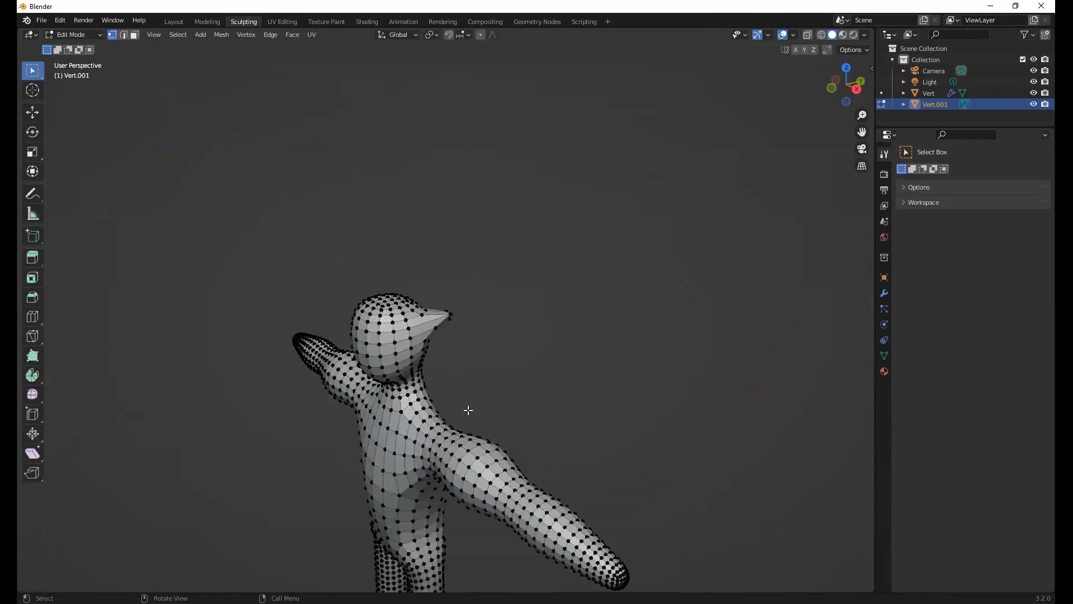
{"action": "key", "text": "Tab"}
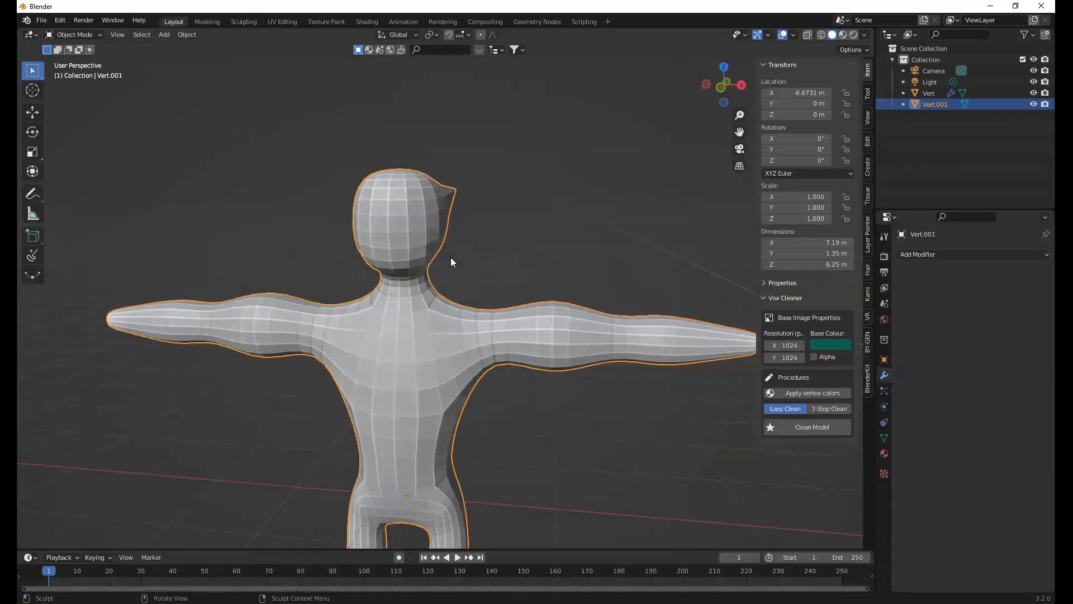
Delete the duplicated figure and select the original figure that still has its modifiers
{"action": "key", "text": "Delete"}
{"action": "scroll", "coordinate": [558, 329], "scroll_direction": "down", "scroll_amount": 6}
{"action": "middle_click_drag", "start_coordinate": [643, 342], "coordinate": [460, 420], "text": "shift"}
{"action": "left_click", "coordinate": [636, 330]}
{"action": "scroll", "coordinate": [434, 417], "scroll_direction": "up", "scroll_amount": 5}
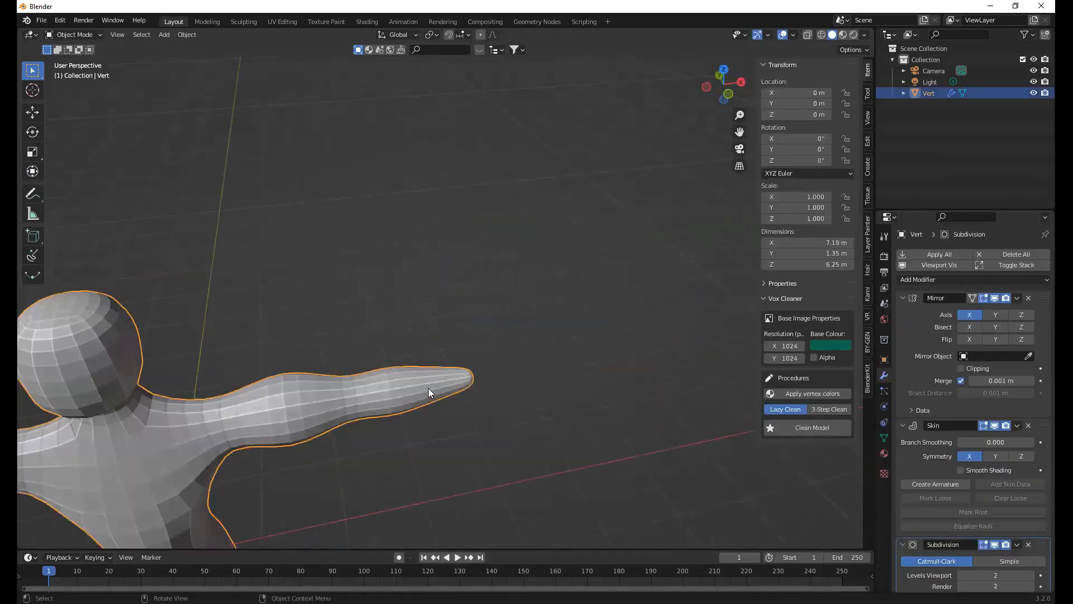
Enter Edit Mode on the original figure in top view with X-ray on, framing the end of the arm
{"action": "key", "text": "KP_7"}
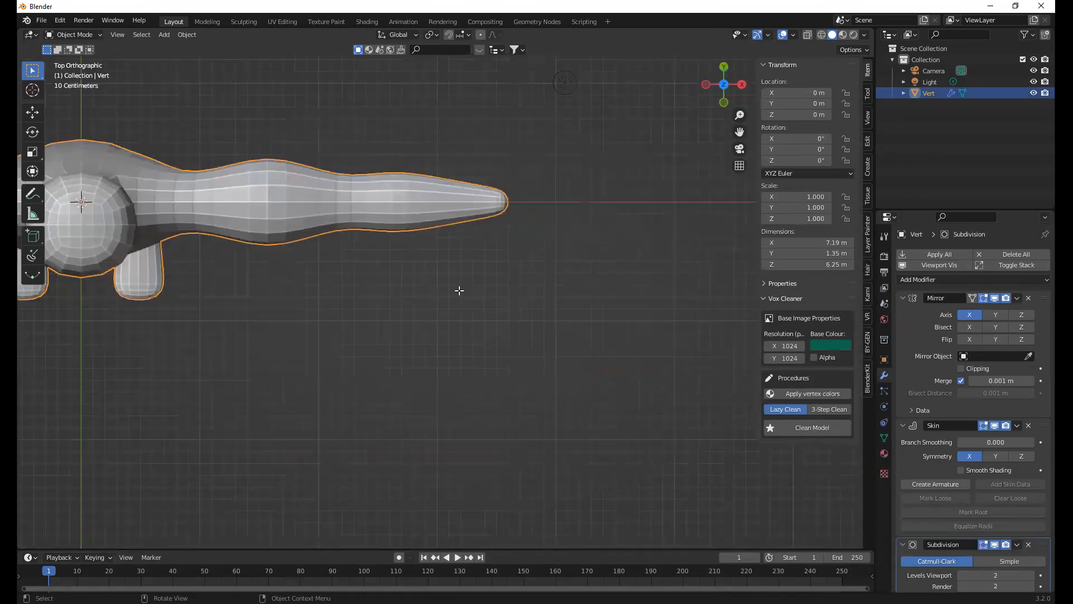
{"action": "key", "text": "Tab"}
{"action": "key", "text": "alt+z"}
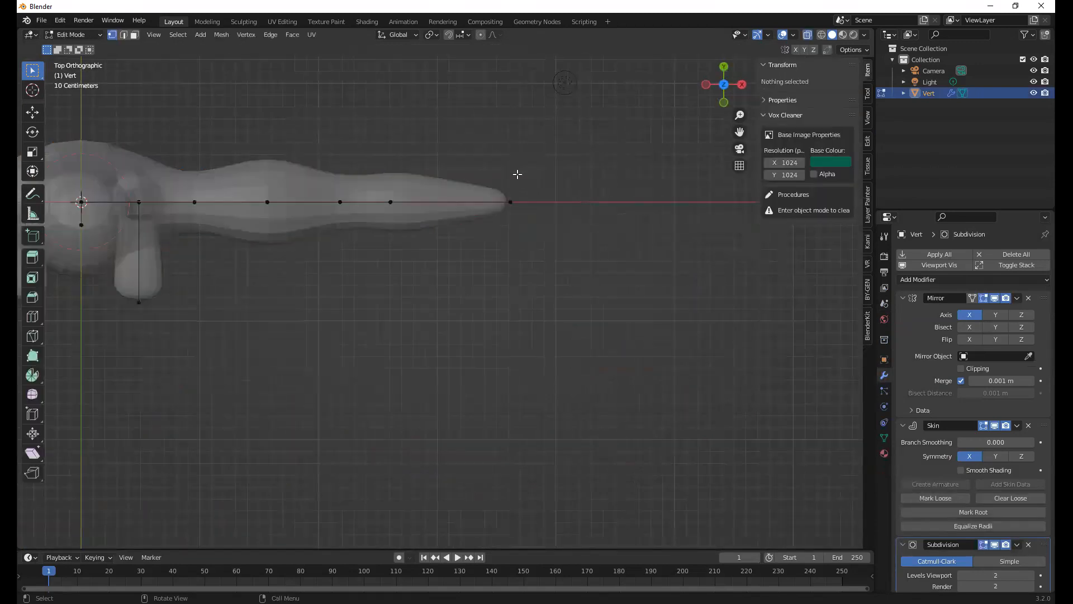
{"action": "scroll", "coordinate": [436, 243], "scroll_direction": "up", "scroll_amount": 4}
{"action": "scroll", "coordinate": [436, 244], "scroll_direction": "up", "scroll_amount": 2}
{"action": "middle_click_drag", "start_coordinate": [592, 124], "coordinate": [335, 352], "text": "shift"}
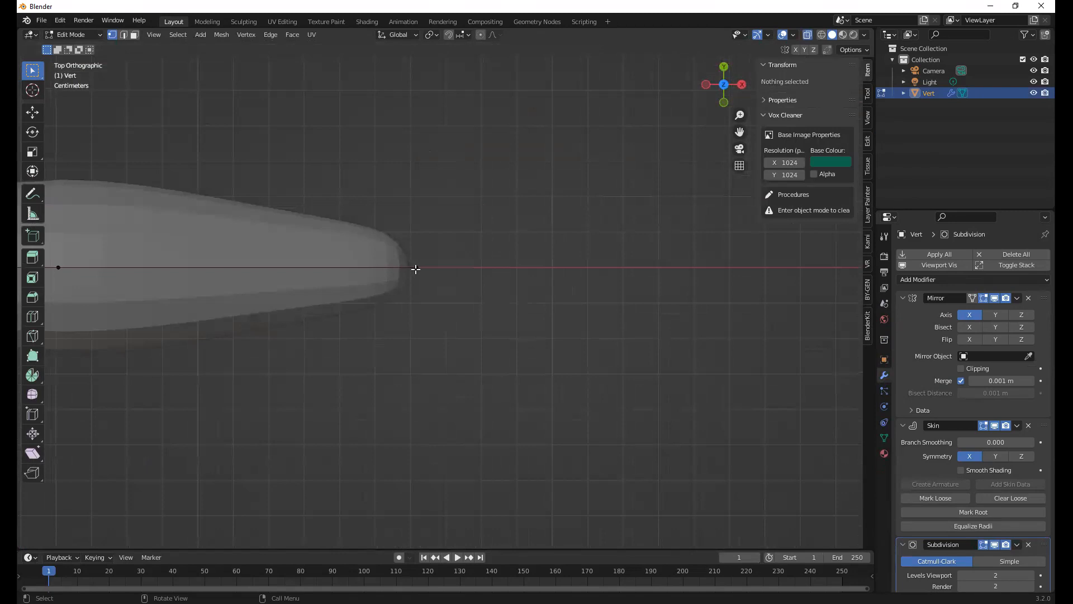
Extrude the arm's end vertex about 0.52 m outward along X to start a finger
{"action": "left_click", "coordinate": [416, 269]}
{"action": "key", "text": "g"}
{"action": "key", "text": "x"}
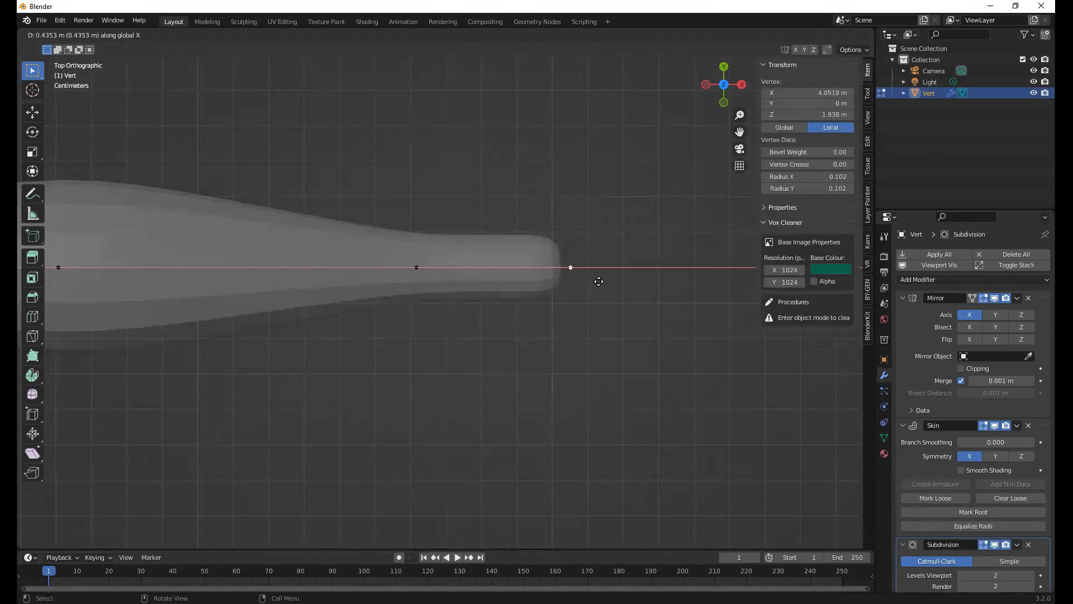
{"action": "left_click", "coordinate": [628, 289]}
{"action": "key", "text": "s"}
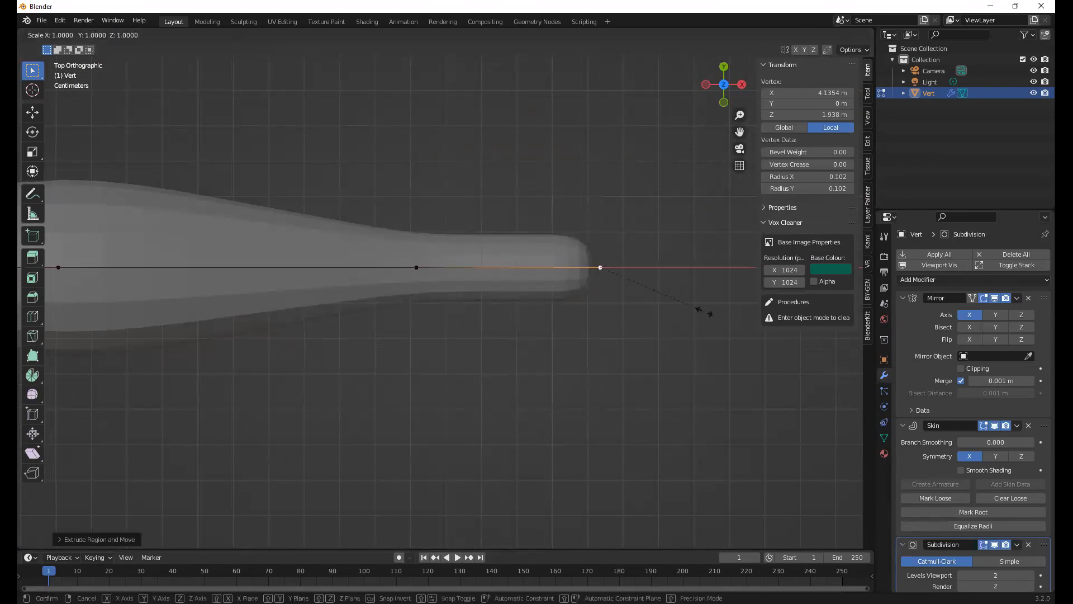
{"action": "right_click", "coordinate": [702, 308]}
Extrude a thumb from the wrist vertex, about 0.35 m diagonally toward the figure's front and about 0.2 m outward along X
{"action": "left_click", "coordinate": [416, 267]}
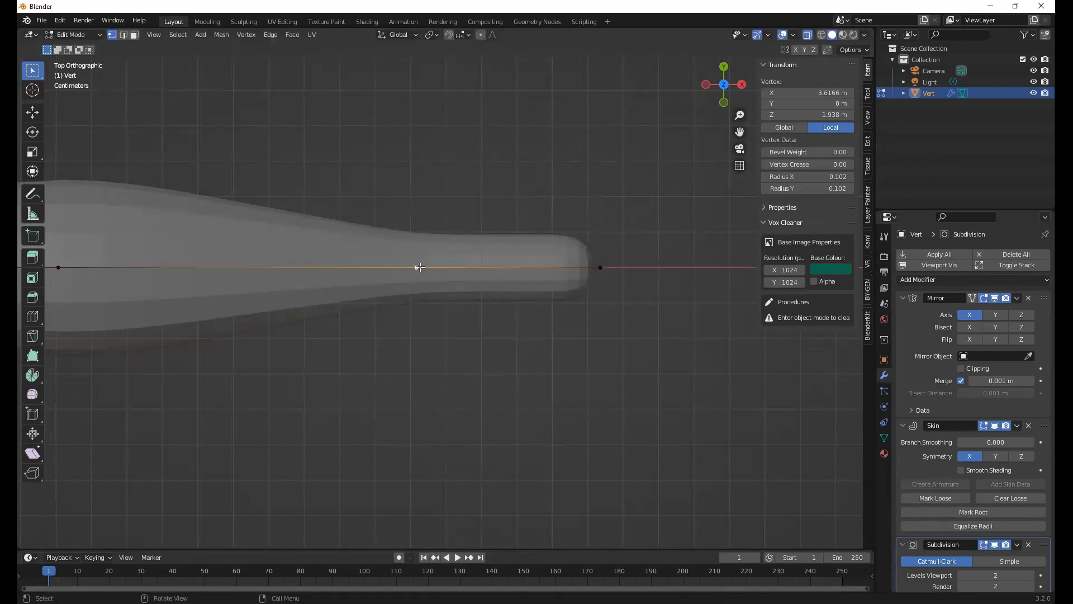
{"action": "key", "text": "e"}
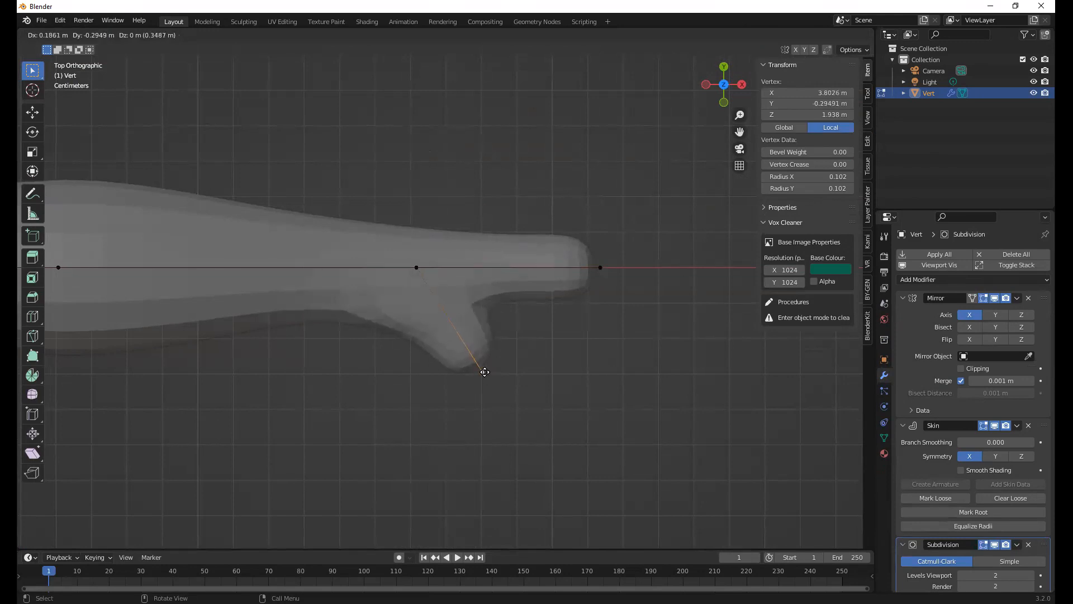
{"action": "left_click", "coordinate": [484, 369]}
{"action": "key", "text": "e"}
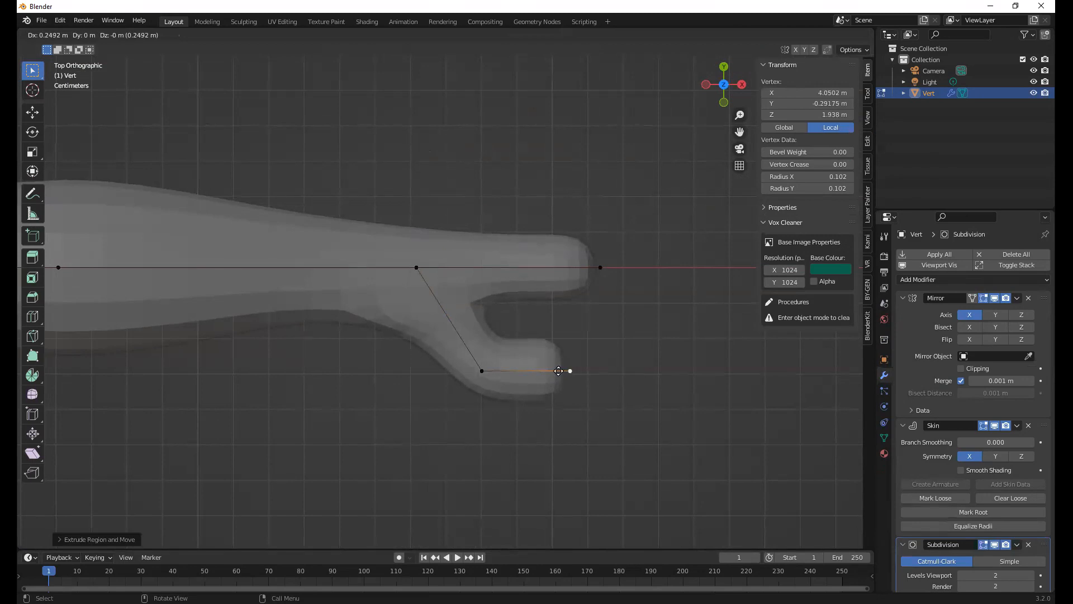
{"action": "key", "text": "x"}
{"action": "left_click", "coordinate": [555, 370]}
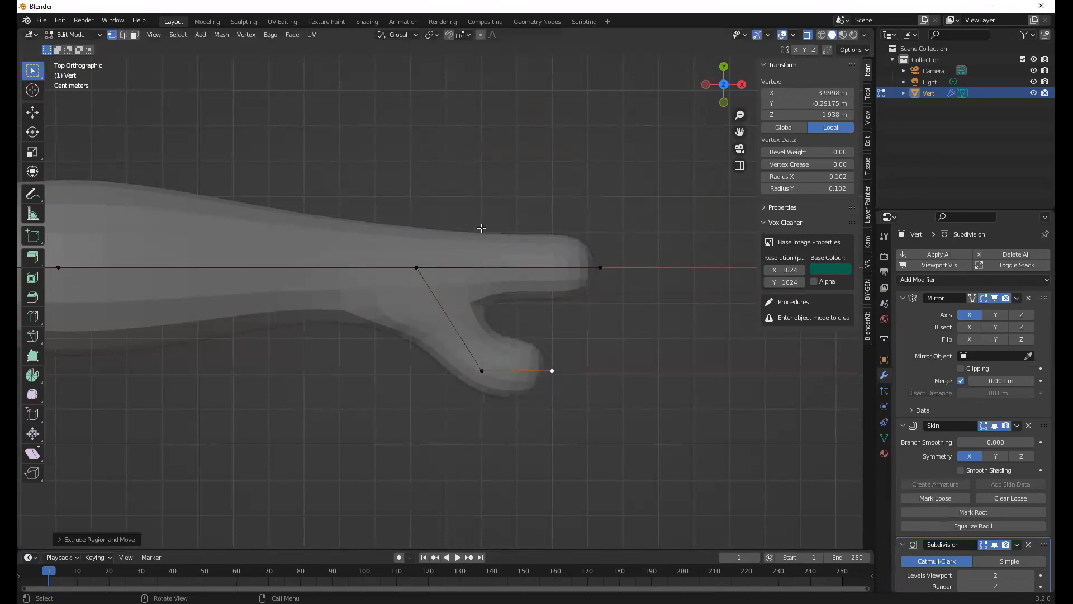
Move the first finger's tip vertex to about X 3.98 m, Y 0.31 m so it slants away from the thumb
{"action": "left_click", "coordinate": [600, 267]}
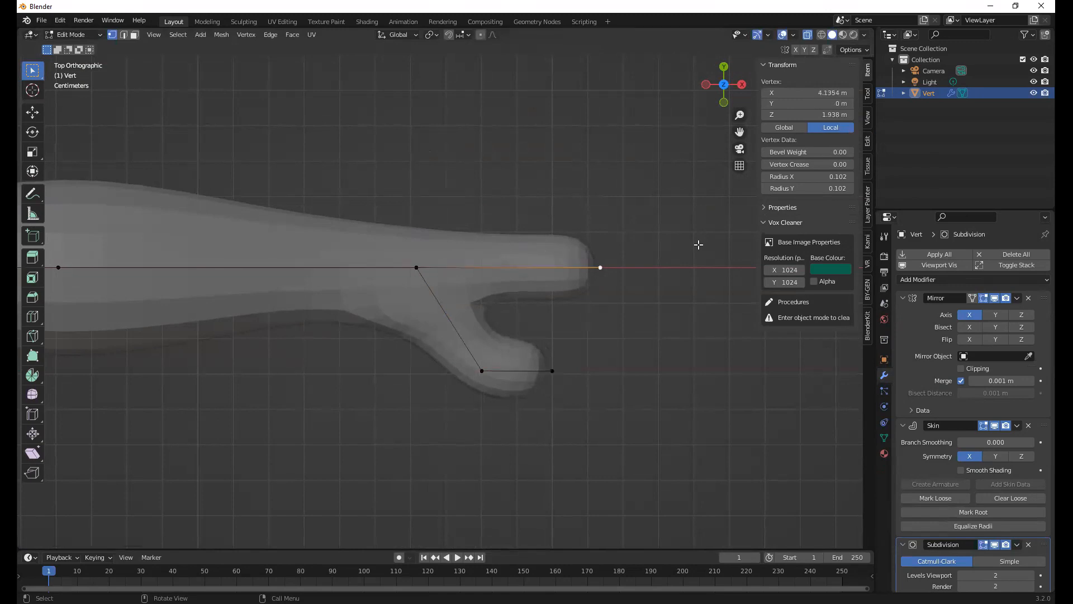
{"action": "key", "text": "g"}
{"action": "key", "text": "x"}
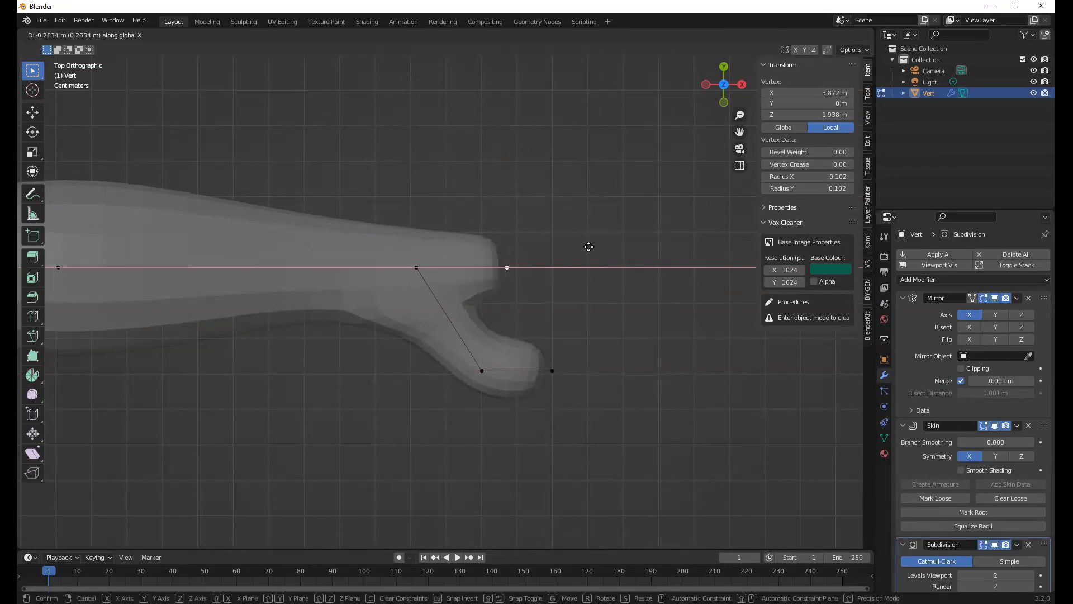
{"action": "left_click", "coordinate": [494, 268]}
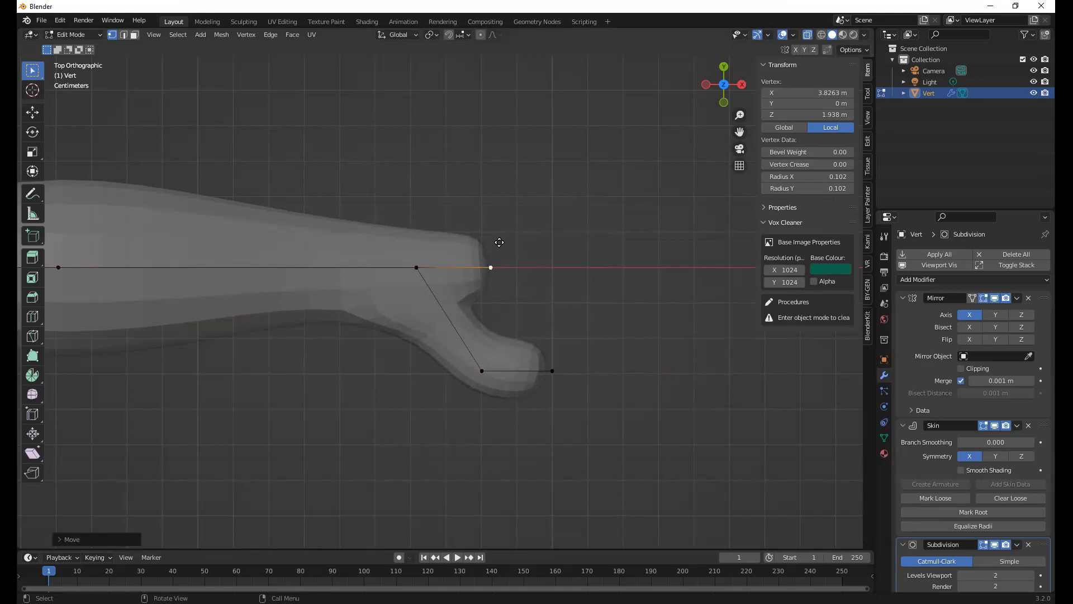
{"action": "key", "text": "g"}
{"action": "left_click", "coordinate": [549, 159]}
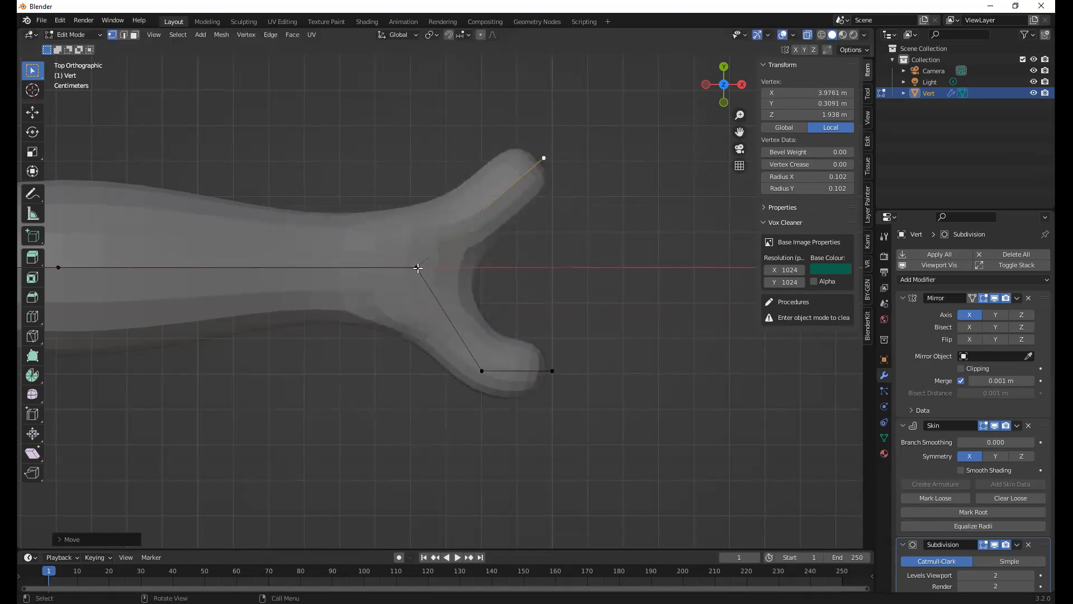
Extrude two more fingers from the wrist vertex, one straight along X and one about 0.71 m long slanting toward the thumb
{"action": "left_click", "coordinate": [418, 268]}
{"action": "key", "text": "e"}
{"action": "key", "text": "x"}
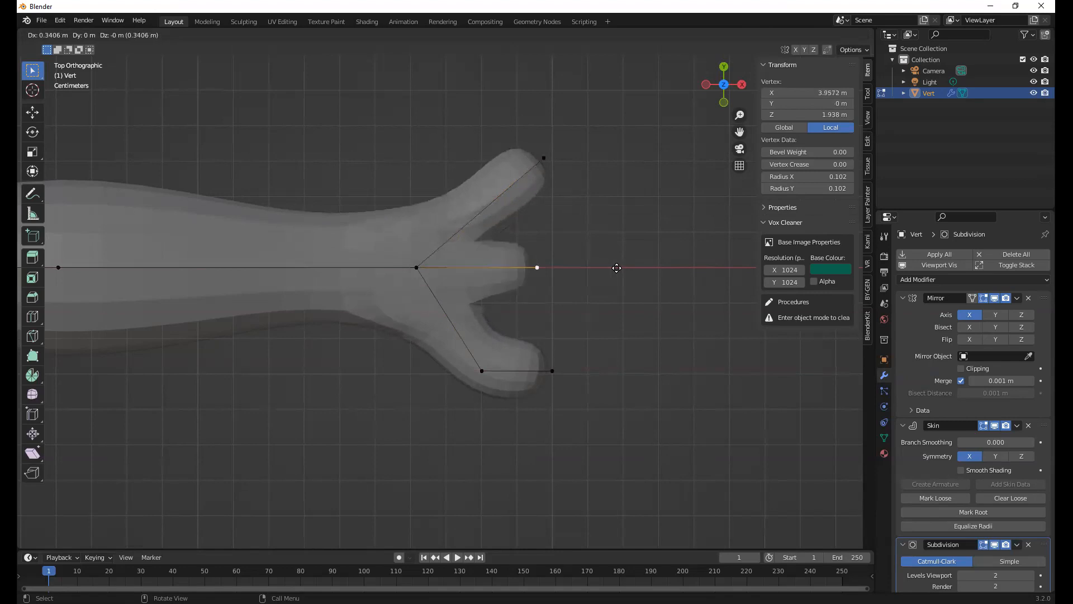
{"action": "left_click", "coordinate": [653, 268]}
{"action": "left_click", "coordinate": [417, 268]}
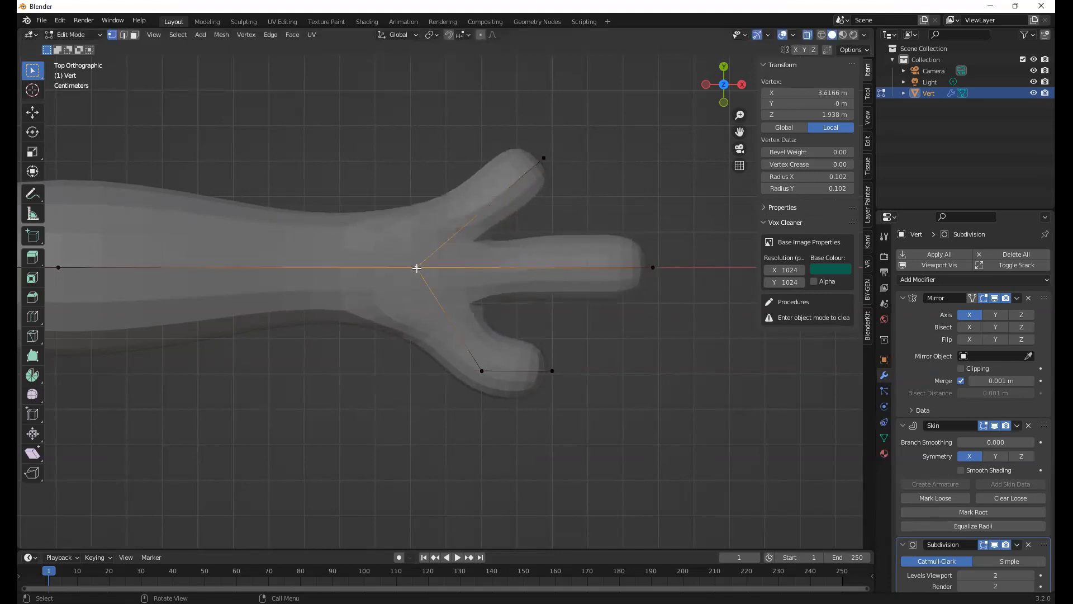
{"action": "key", "text": "e"}
{"action": "left_click", "coordinate": [659, 334]}
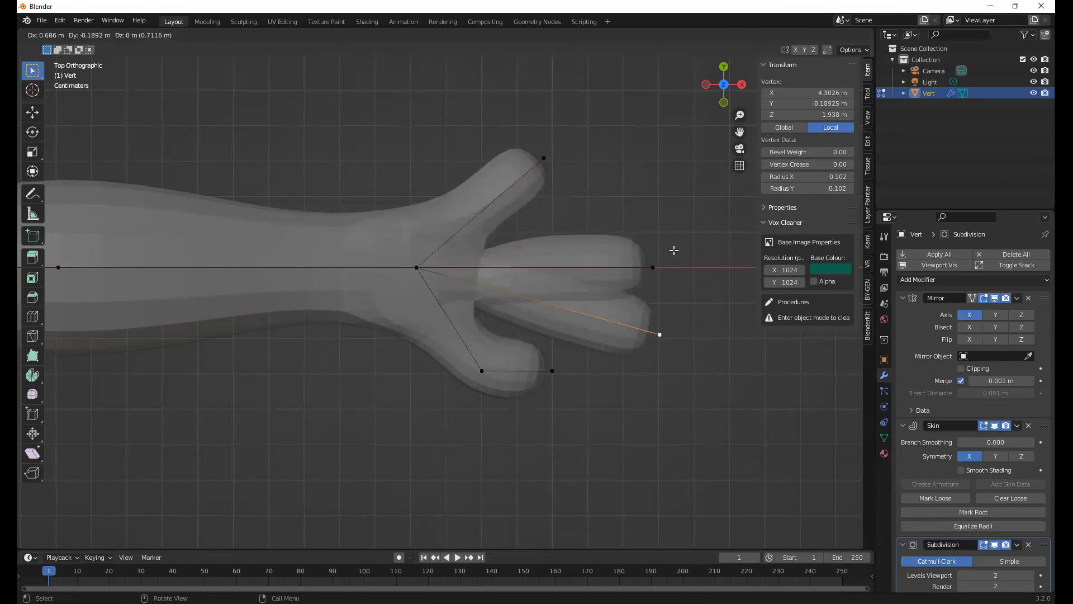
Shrink the skin radius of the three fingertip vertices to about 0.053 and deselect them
{"action": "left_click_drag", "start_coordinate": [510, 117], "coordinate": [728, 345]}
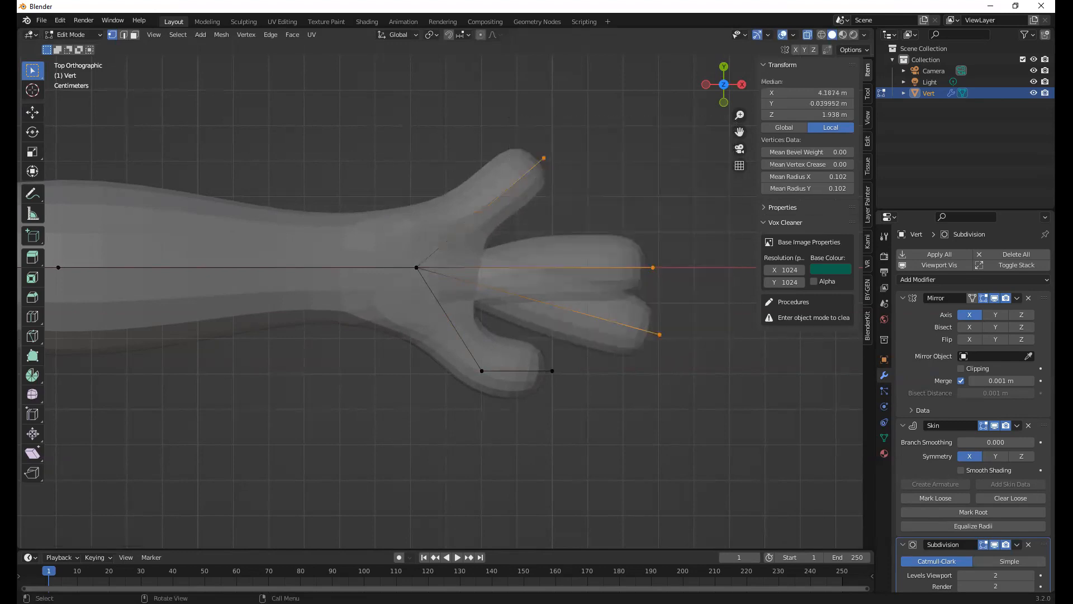
{"action": "key", "text": "ctrl+a"}
{"action": "left_click", "coordinate": [671, 302]}
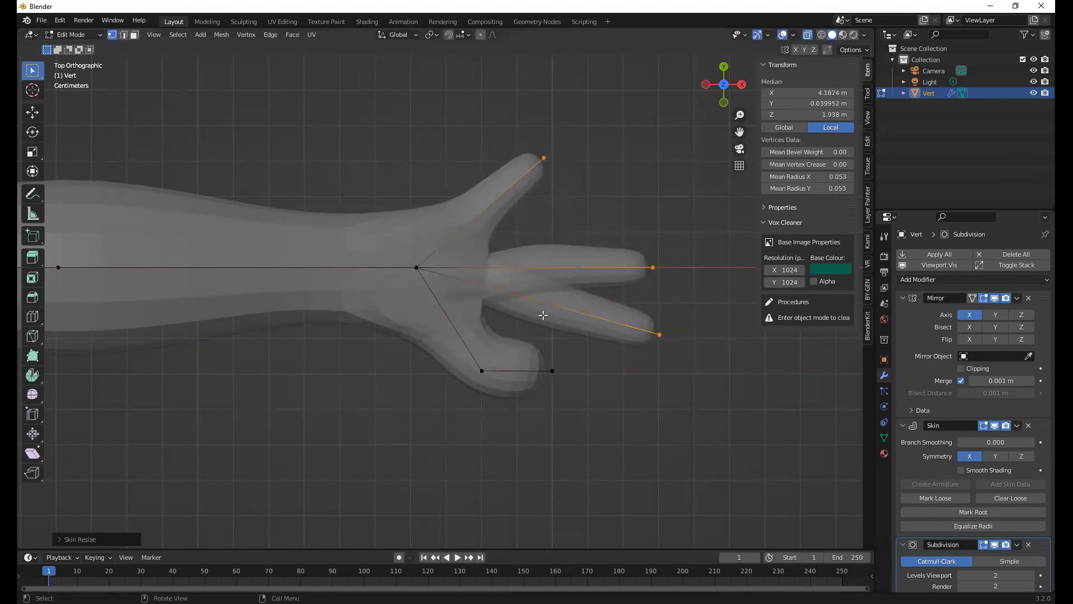
{"action": "left_click", "coordinate": [535, 264]}
{"action": "middle_click_drag", "start_coordinate": [496, 217], "coordinate": [486, 440]}
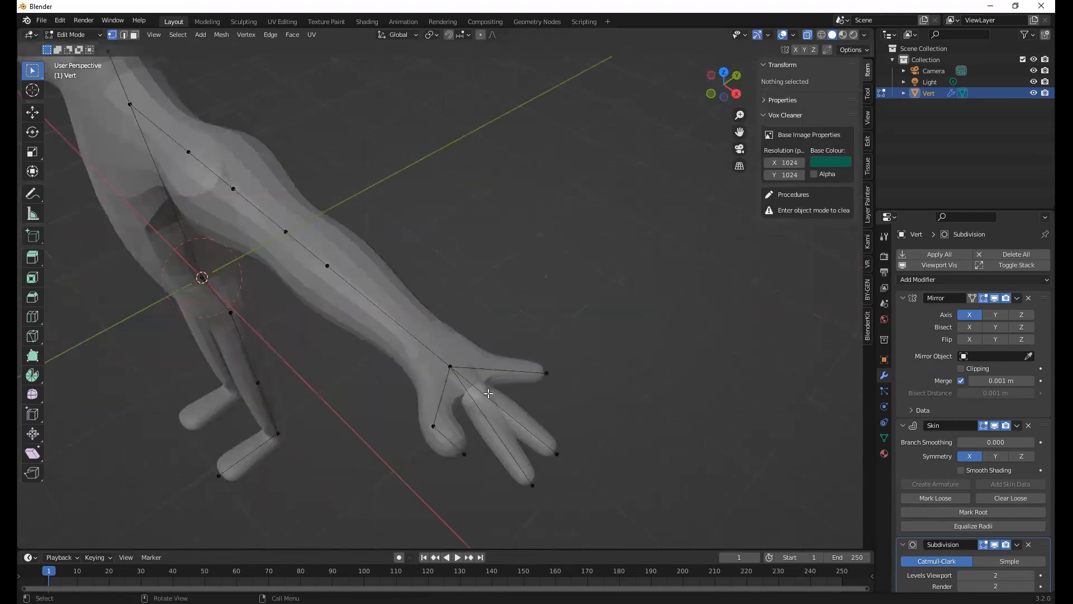
Open the file "Skin Mod Characters exercise ^A01.blend"
{"action": "left_click", "coordinate": [45, 21]}
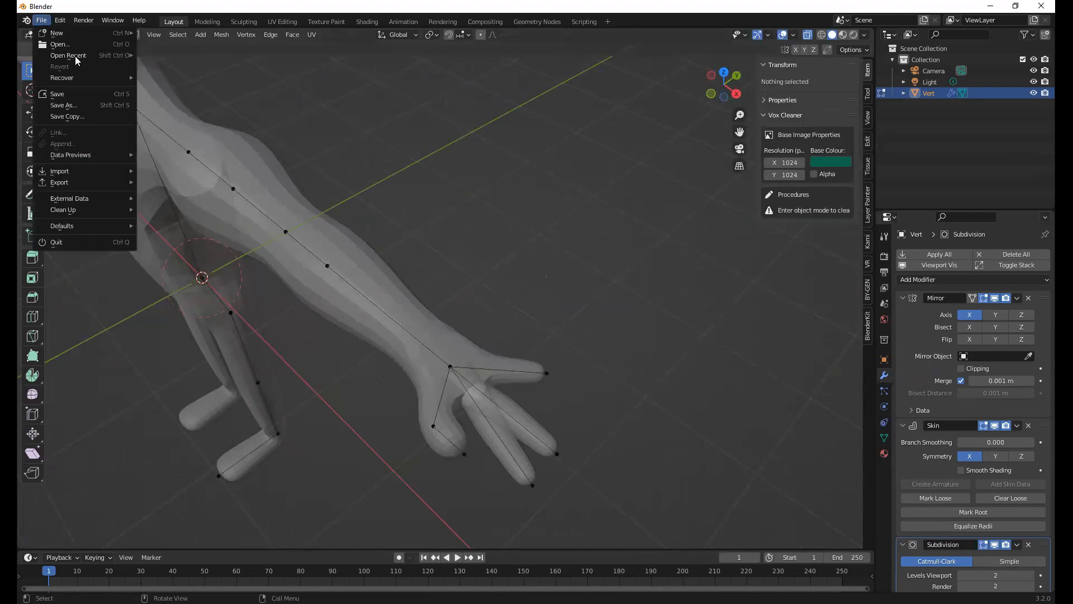
{"action": "left_click", "coordinate": [42, 23]}
{"action": "left_click", "coordinate": [42, 22]}
{"action": "left_click", "coordinate": [60, 44]}
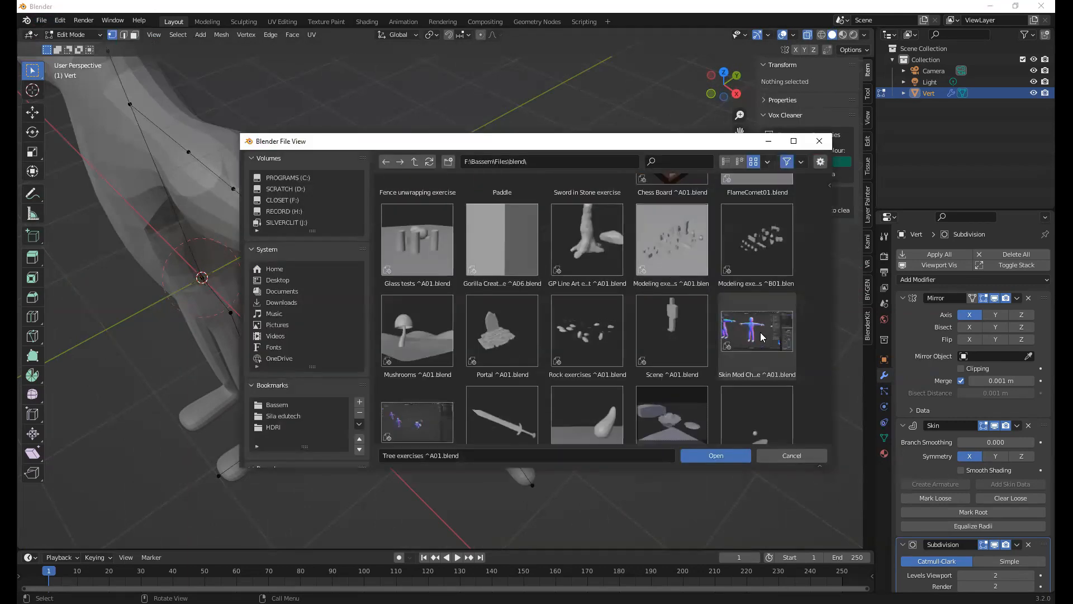
{"action": "left_click", "coordinate": [761, 337]}
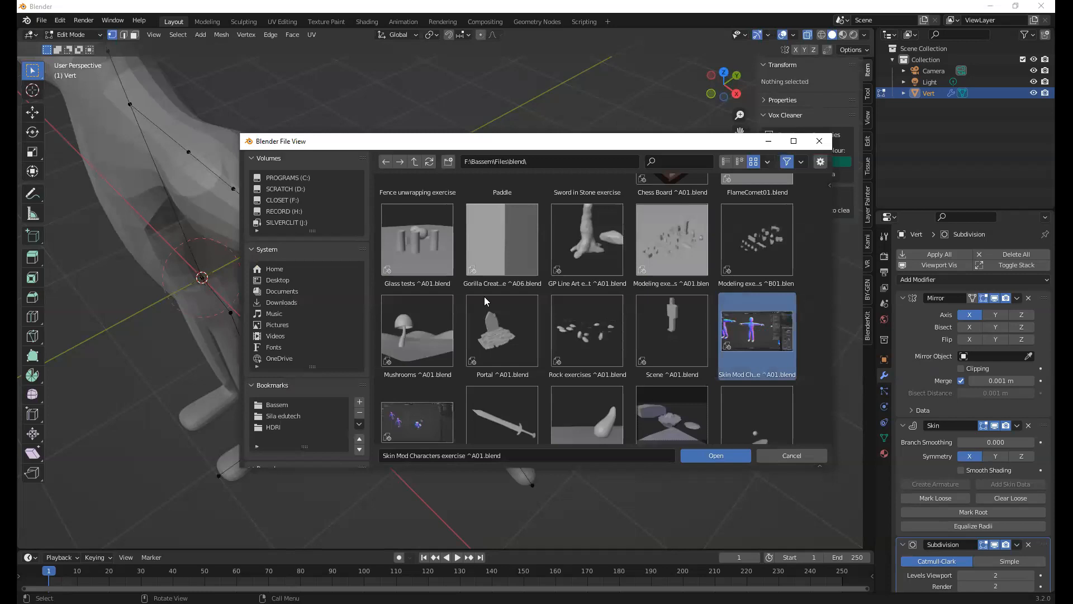
{"action": "key", "text": "Return"}
Deselect all characters and hide the sidebar to clear the view of the line-up
{"action": "scroll", "coordinate": [554, 358], "scroll_direction": "down", "scroll_amount": 7}
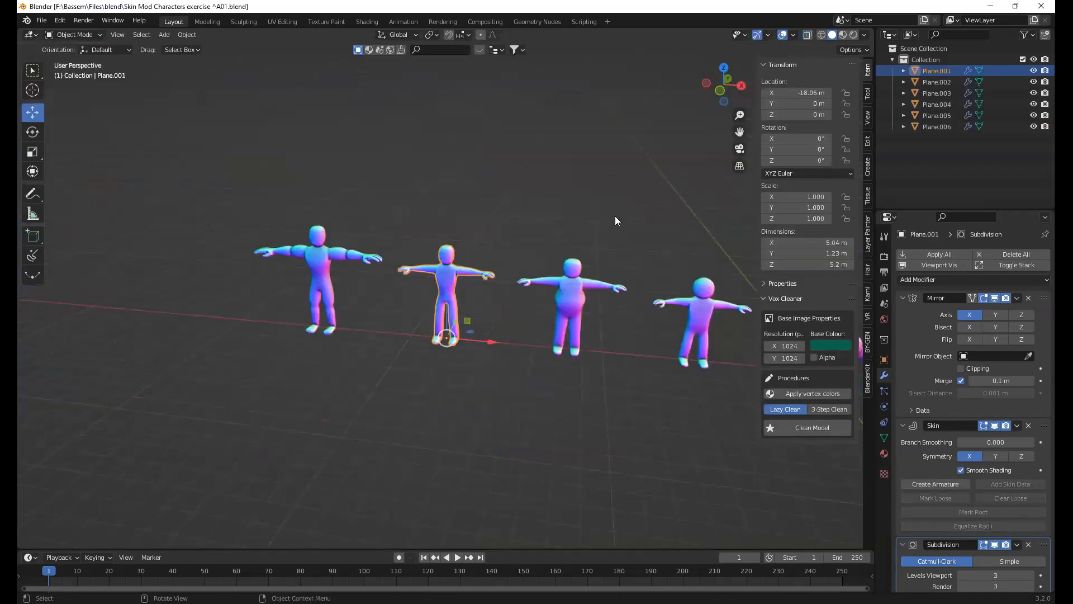
{"action": "left_click", "coordinate": [655, 274]}
{"action": "key", "text": "n"}
{"action": "middle_click_drag", "start_coordinate": [517, 256], "coordinate": [549, 254], "text": "shift"}
Examine the row of Skin-modifier characters one by one, from the humanoids to the crouching figure and the mantis
{"action": "scroll", "coordinate": [446, 251], "scroll_direction": "up", "scroll_amount": 1}
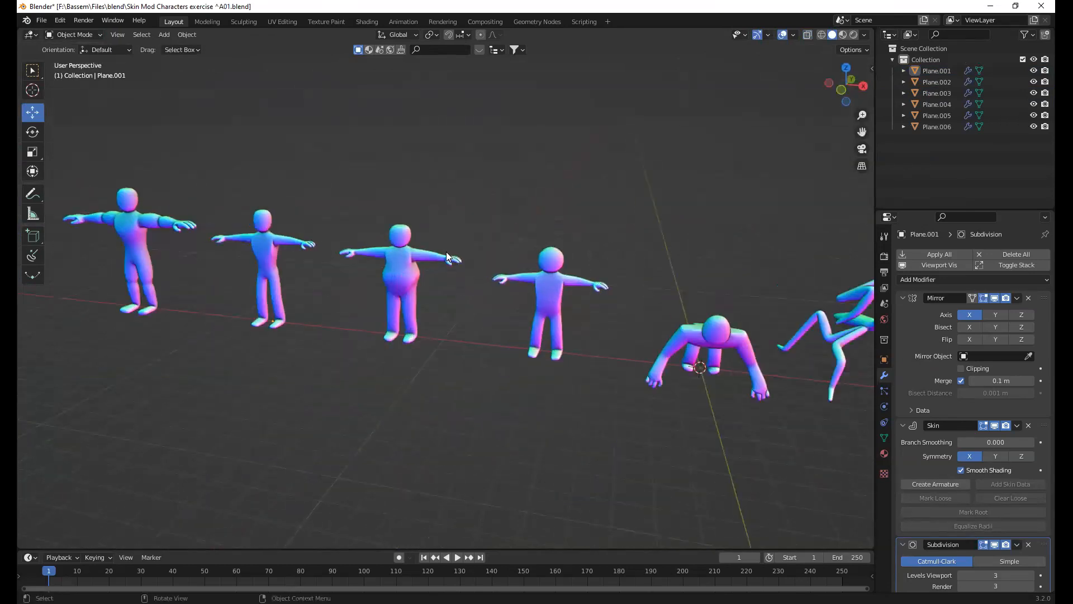
{"action": "scroll", "coordinate": [232, 242], "scroll_direction": "up", "scroll_amount": 1}
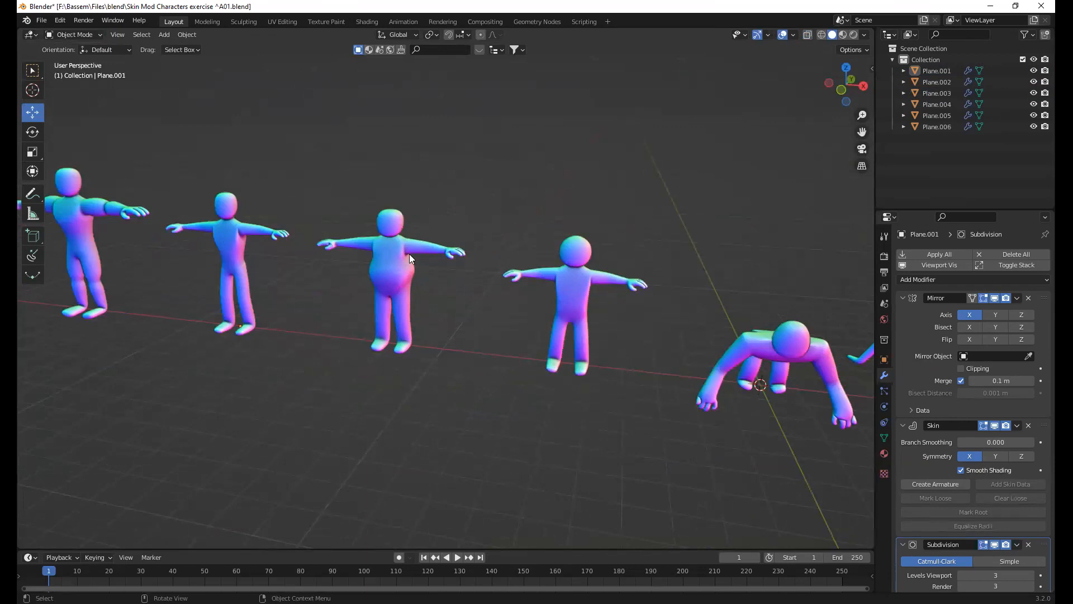
{"action": "scroll", "coordinate": [425, 268], "scroll_direction": "up", "scroll_amount": 1}
{"action": "scroll", "coordinate": [466, 296], "scroll_direction": "up", "scroll_amount": 3}
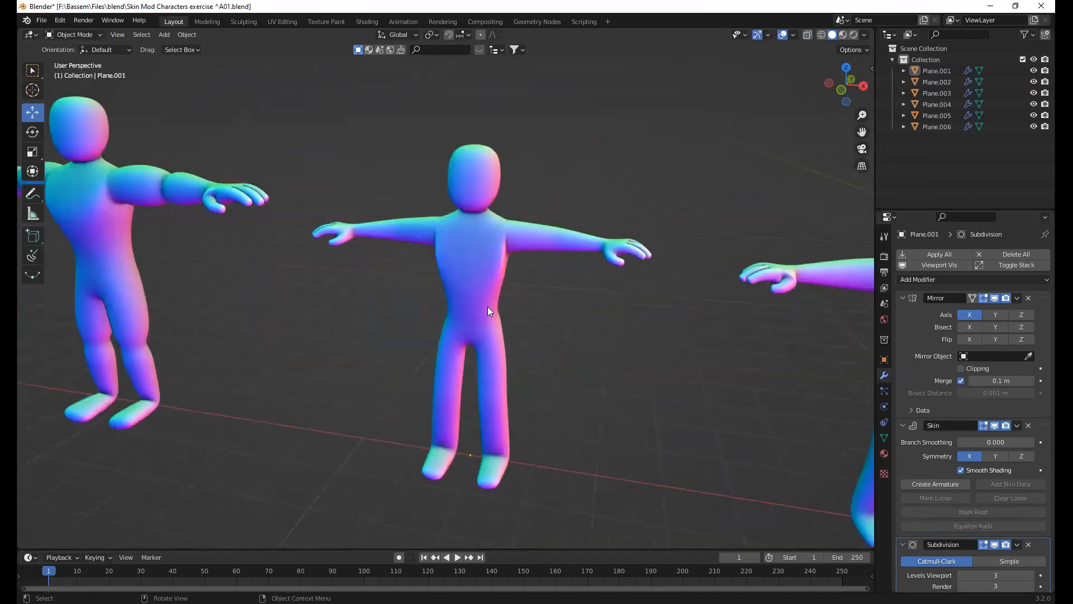
{"action": "middle_click_drag", "start_coordinate": [517, 304], "coordinate": [246, 266], "text": "shift"}
{"action": "middle_click_drag", "start_coordinate": [483, 309], "coordinate": [424, 313], "text": "shift"}
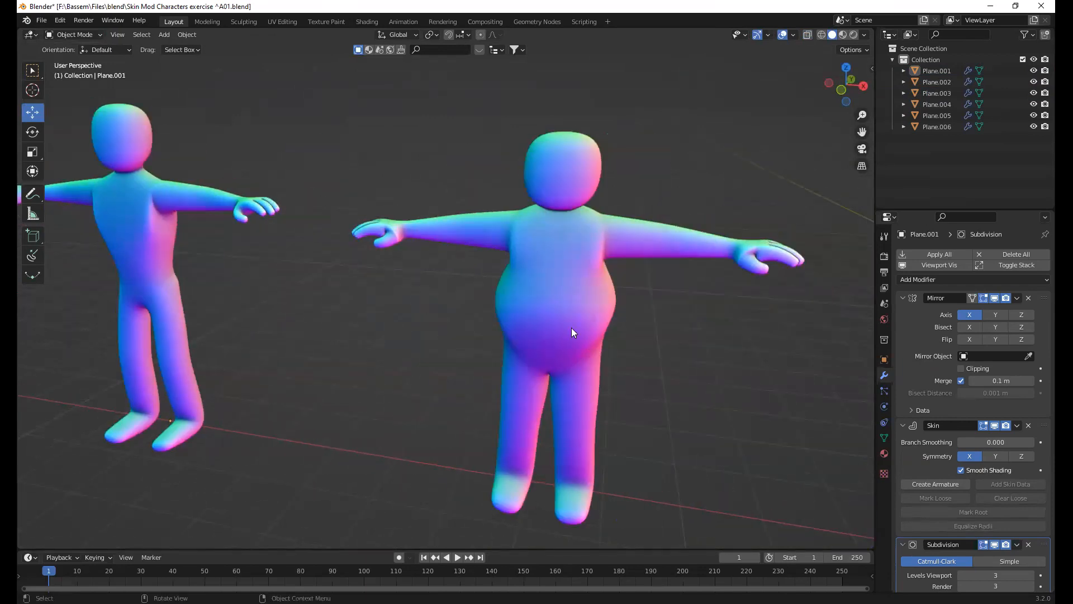
{"action": "scroll", "coordinate": [559, 327], "scroll_direction": "down", "scroll_amount": 4}
{"action": "middle_click_drag", "start_coordinate": [525, 325], "coordinate": [471, 281], "text": "shift"}
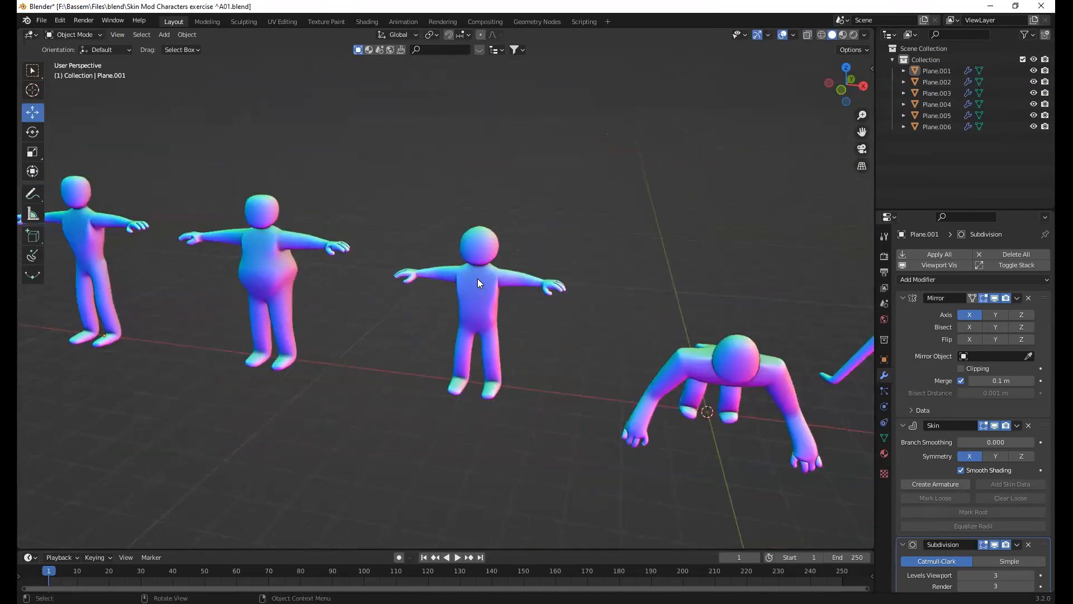
{"action": "middle_click_drag", "start_coordinate": [395, 252], "coordinate": [292, 314]}
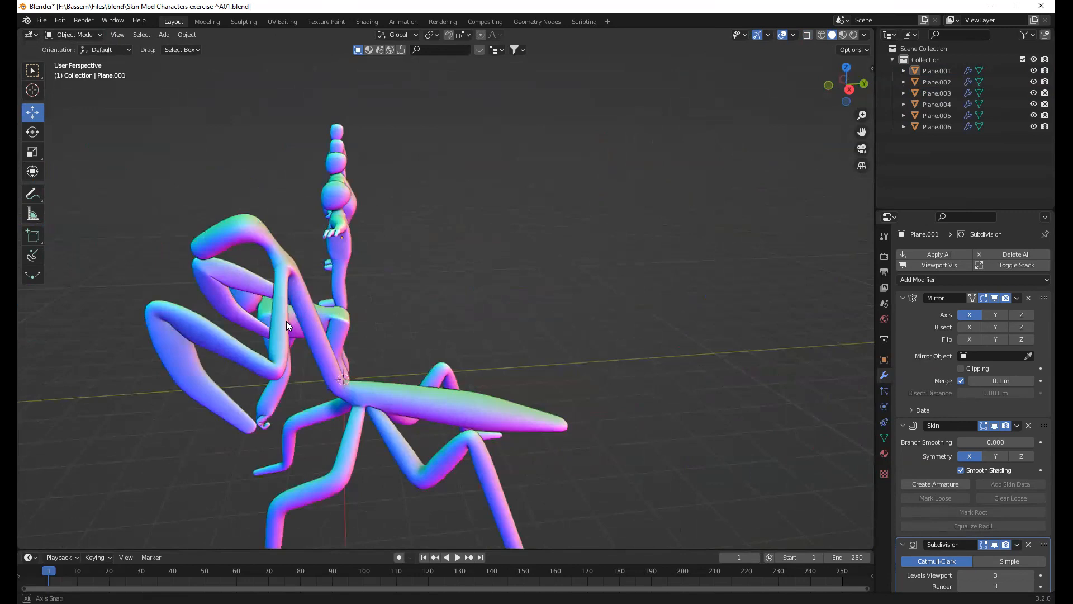
Inspect the mantis character's underlying vertex skeleton in Edit Mode with X-Ray turned on
{"action": "middle_click_drag", "start_coordinate": [323, 348], "coordinate": [659, 310]}
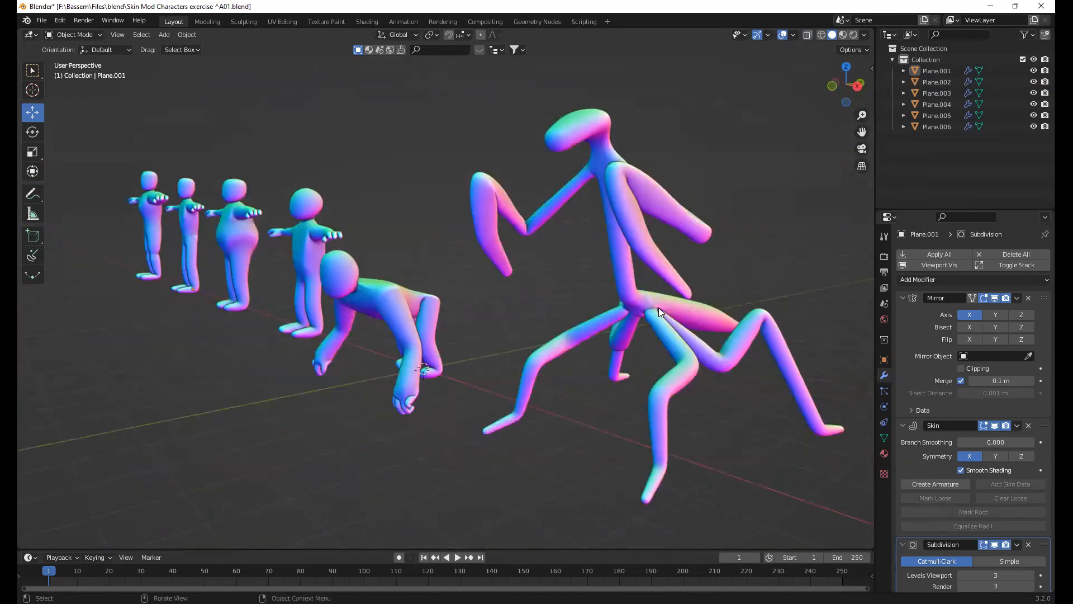
{"action": "left_click", "coordinate": [658, 307]}
{"action": "key", "text": "Tab"}
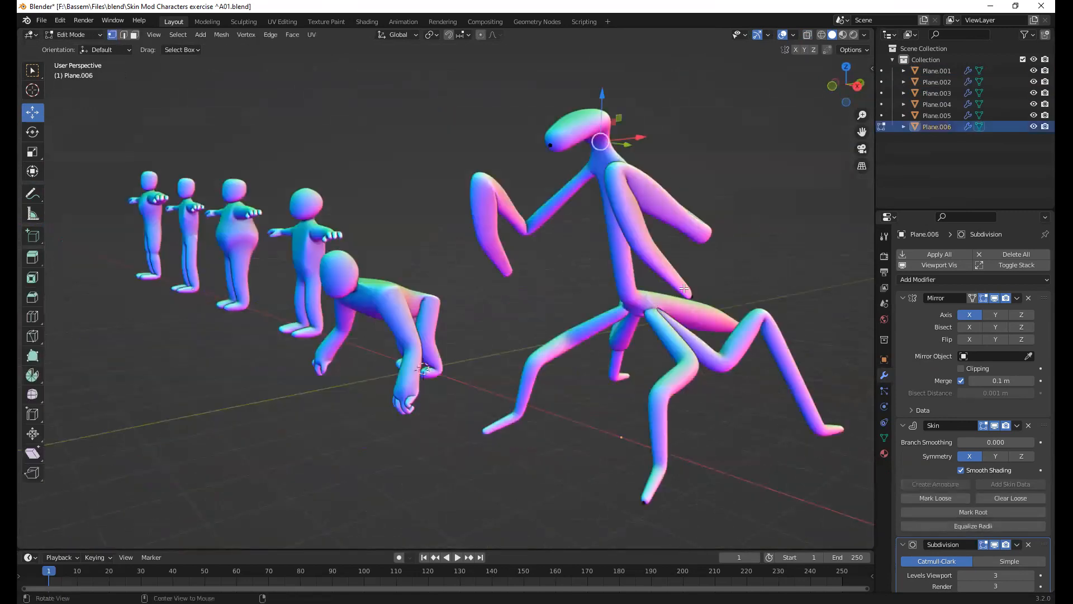
{"action": "key", "text": "alt+z"}
{"action": "middle_click_drag", "start_coordinate": [627, 280], "coordinate": [532, 257]}
{"action": "middle_click_drag", "start_coordinate": [631, 349], "coordinate": [506, 231]}
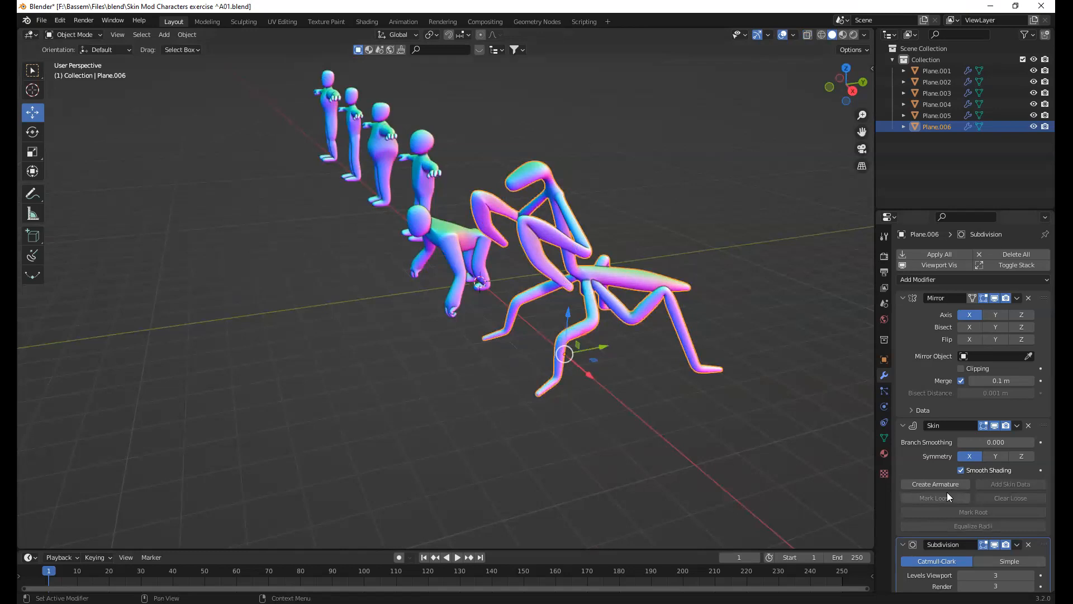
Open the file "Skin Mod Characters exercise ^B01.blend" without saving changes to the current file
{"action": "left_click", "coordinate": [42, 22]}
{"action": "left_click", "coordinate": [47, 244]}
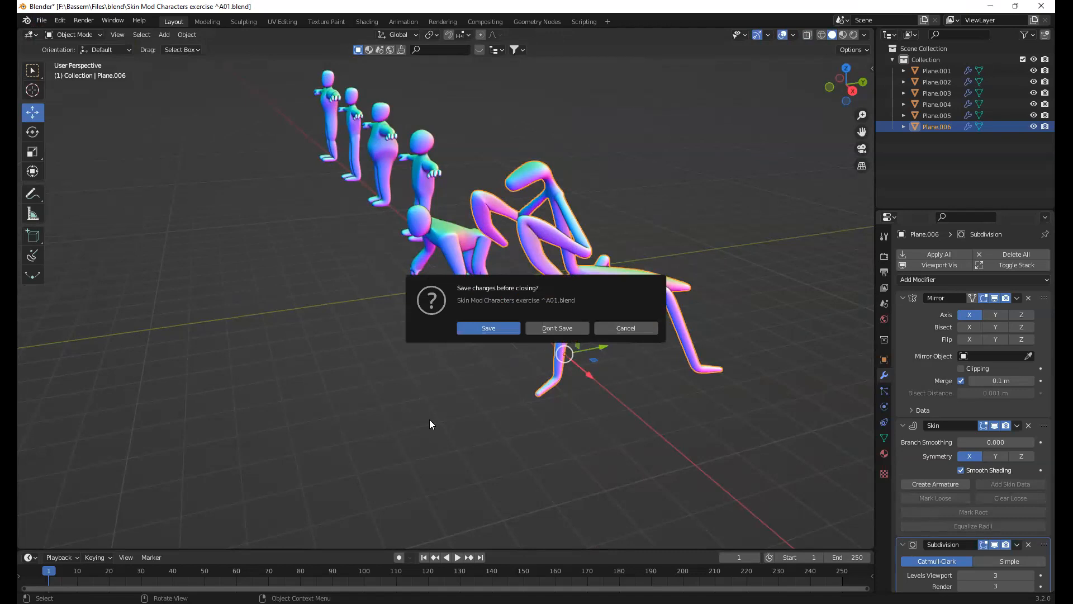
{"action": "key", "text": "d"}
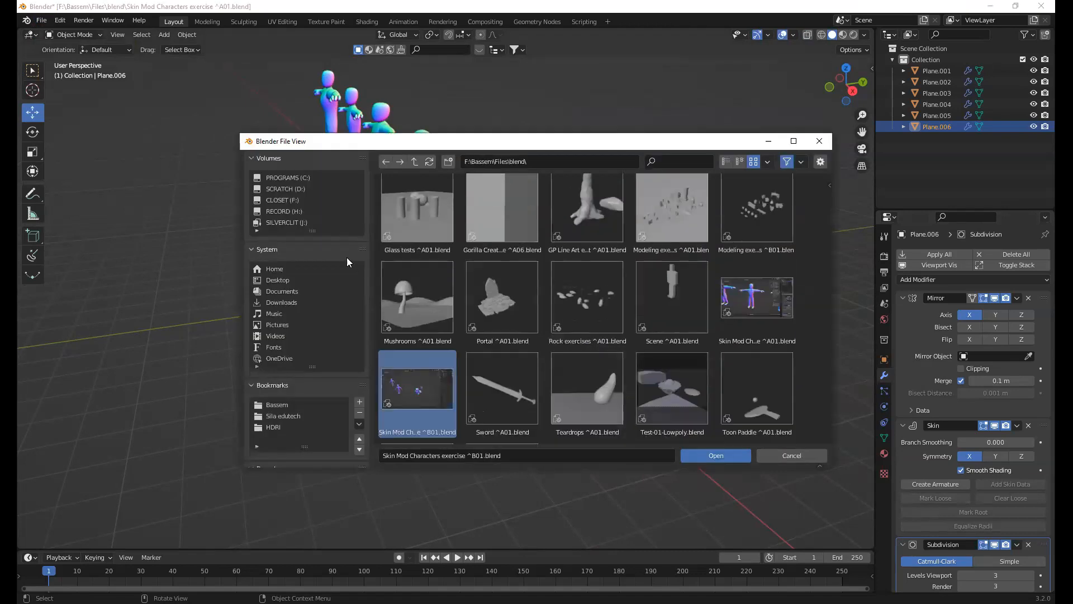
{"action": "key", "text": "Return"}
Examine the low-poly mirrored character's face topology in Edit Mode, covering the torso, belt, hands, legs and boots
{"action": "middle_click_drag", "start_coordinate": [430, 228], "coordinate": [572, 370]}
{"action": "scroll", "coordinate": [609, 371], "scroll_direction": "up", "scroll_amount": 3}
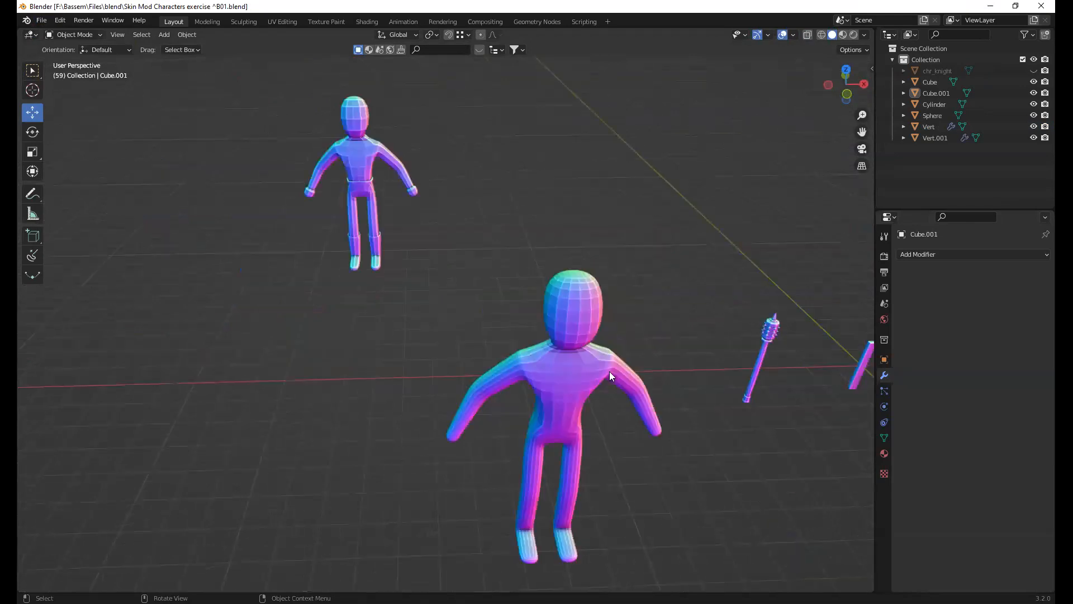
{"action": "left_click", "coordinate": [609, 371]}
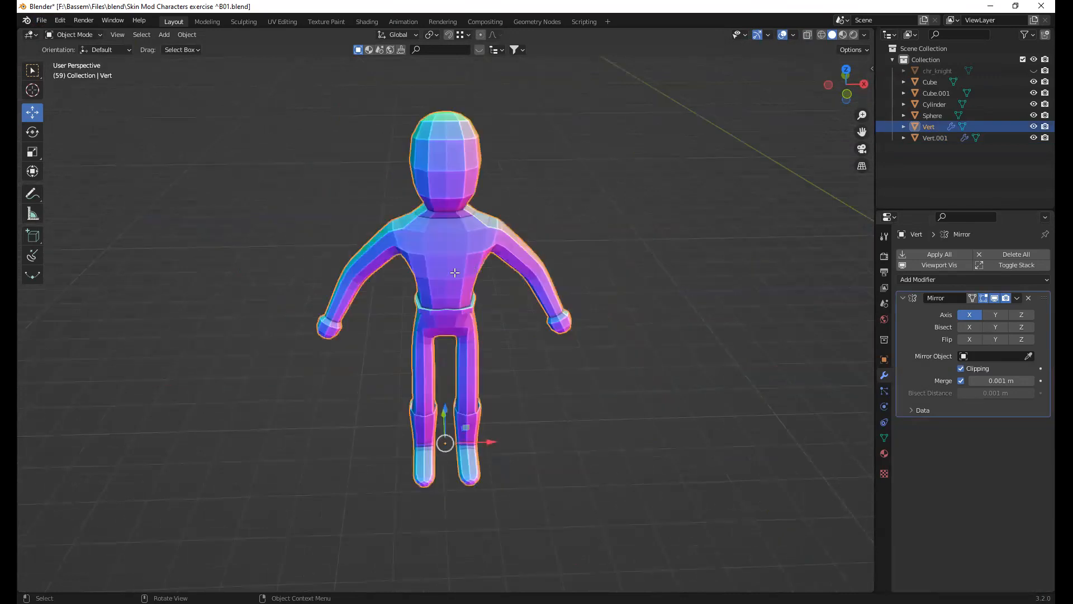
{"action": "key", "text": "Tab"}
{"action": "middle_click_drag", "start_coordinate": [473, 266], "coordinate": [455, 272]}
{"action": "key", "text": "1"}
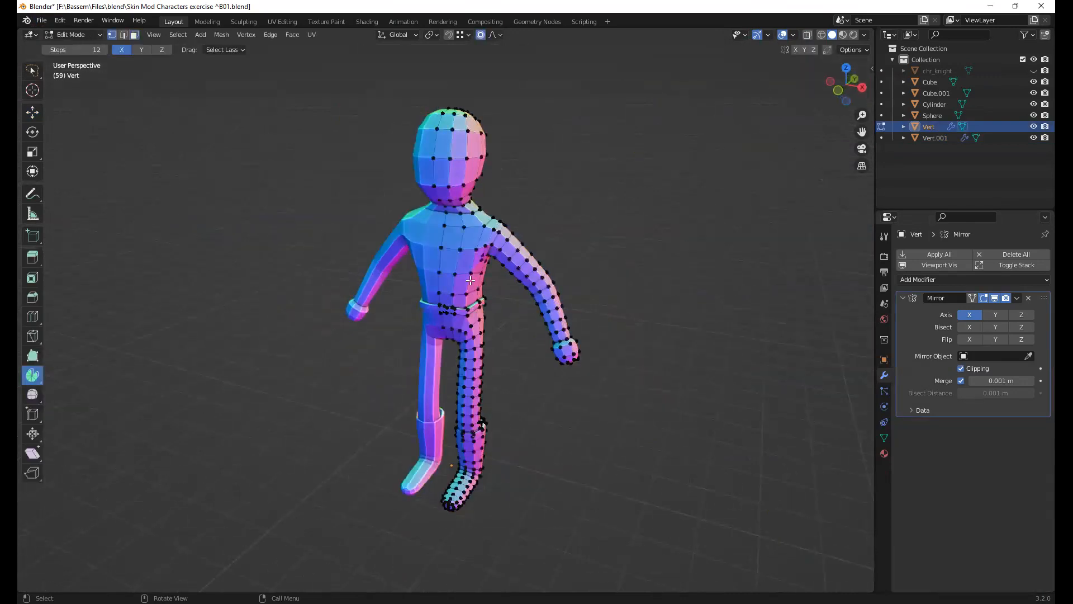
{"action": "scroll", "coordinate": [471, 280], "scroll_direction": "up", "scroll_amount": 5}
{"action": "key", "text": "3"}
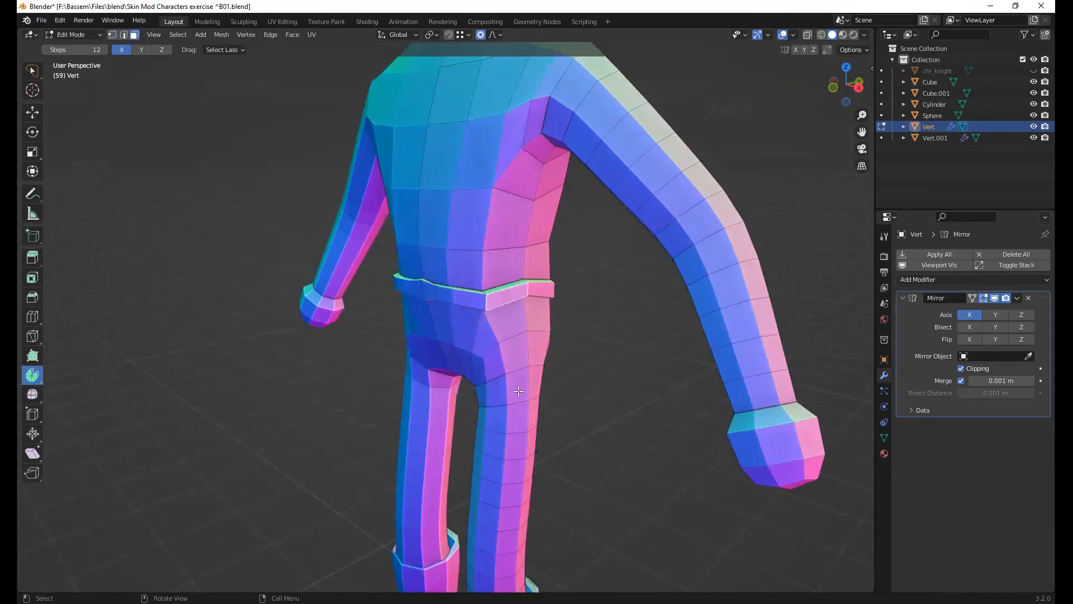
{"action": "middle_click_drag", "start_coordinate": [518, 391], "coordinate": [497, 317], "text": "shift"}
{"action": "middle_click_drag", "start_coordinate": [417, 441], "coordinate": [494, 384]}
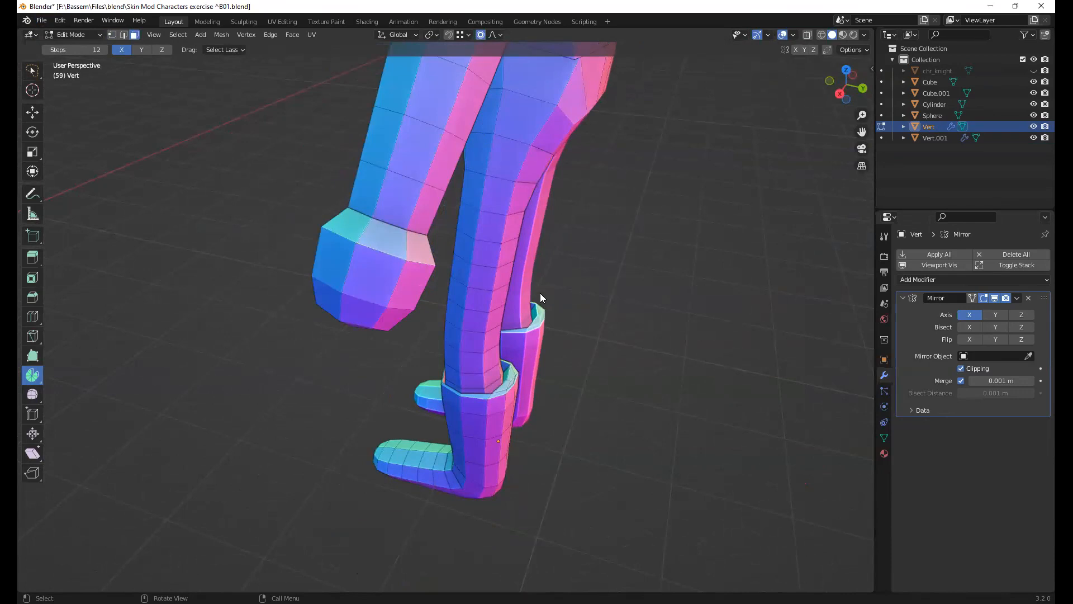
{"action": "middle_click_drag", "start_coordinate": [540, 293], "coordinate": [475, 215]}
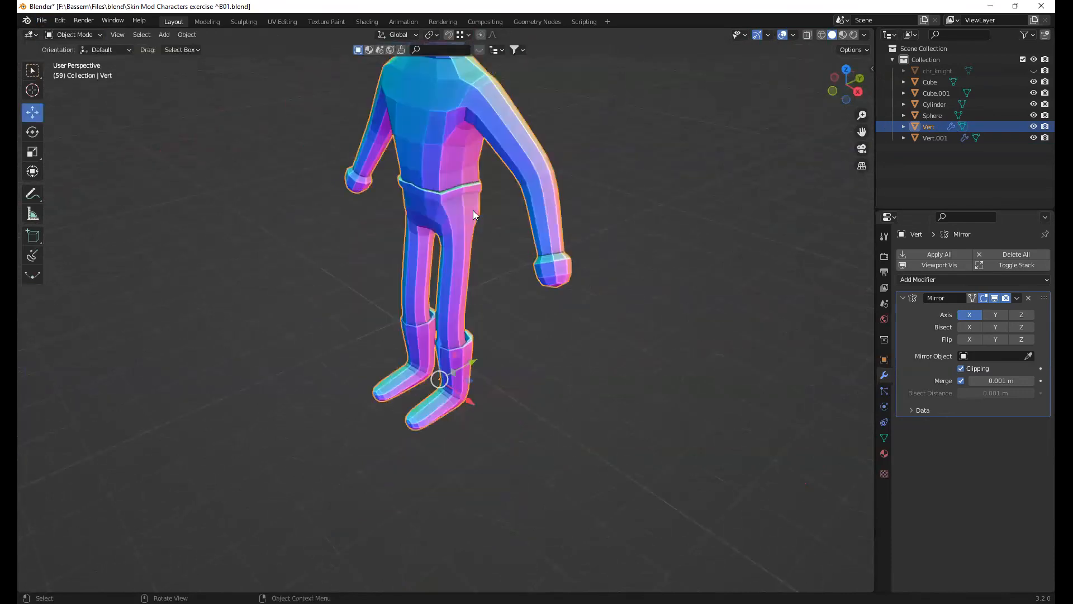
{"action": "scroll", "coordinate": [473, 210], "scroll_direction": "down", "scroll_amount": 3}
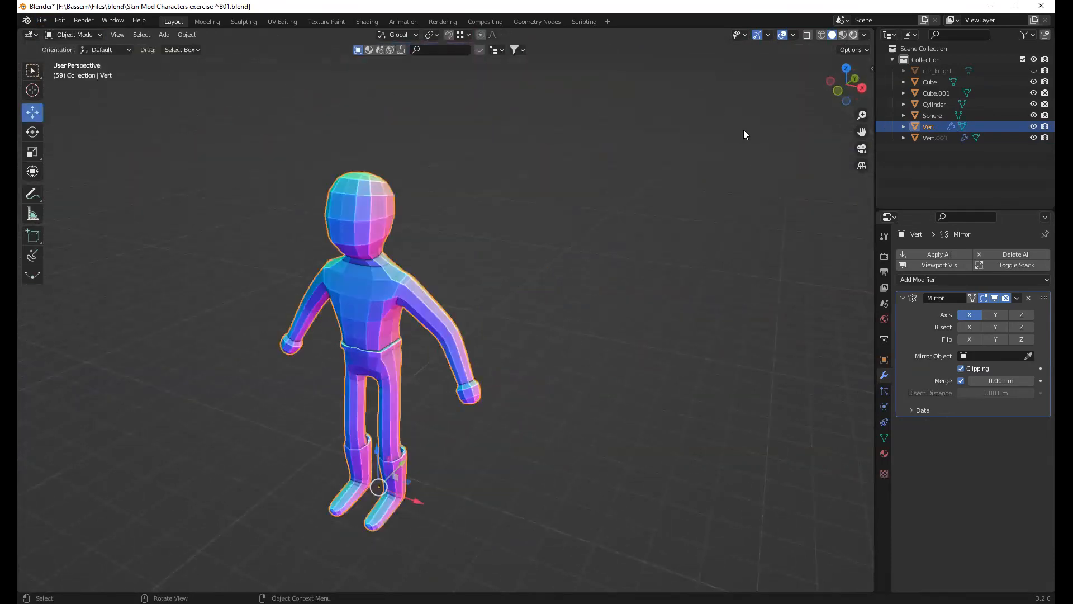
Check the character in Material Preview and Wireframe shading, return to Solid shading and view it from the front
{"action": "left_click", "coordinate": [853, 35]}
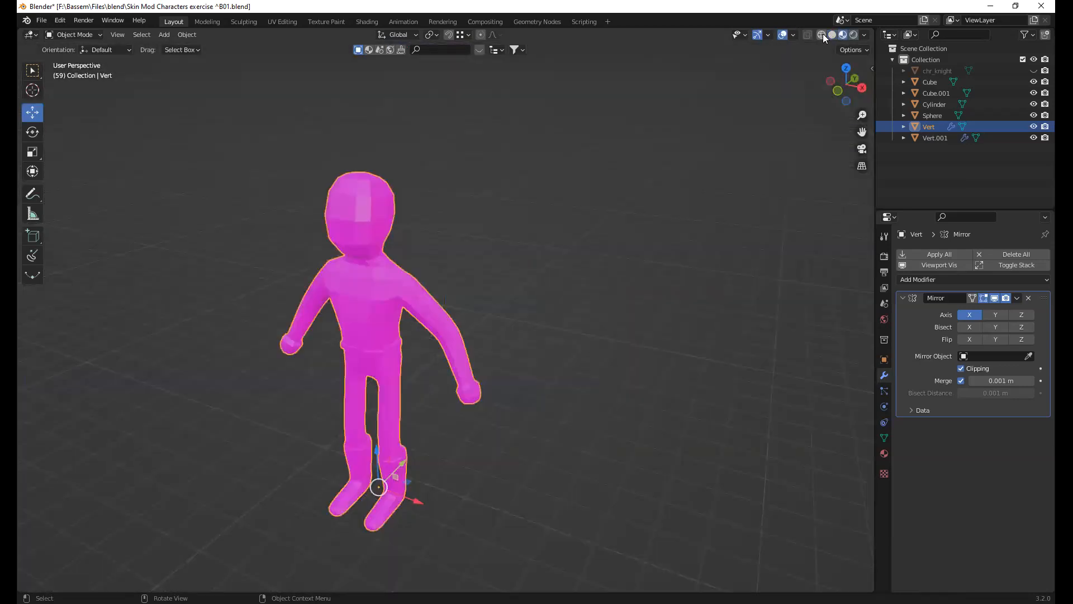
{"action": "left_click", "coordinate": [824, 35]}
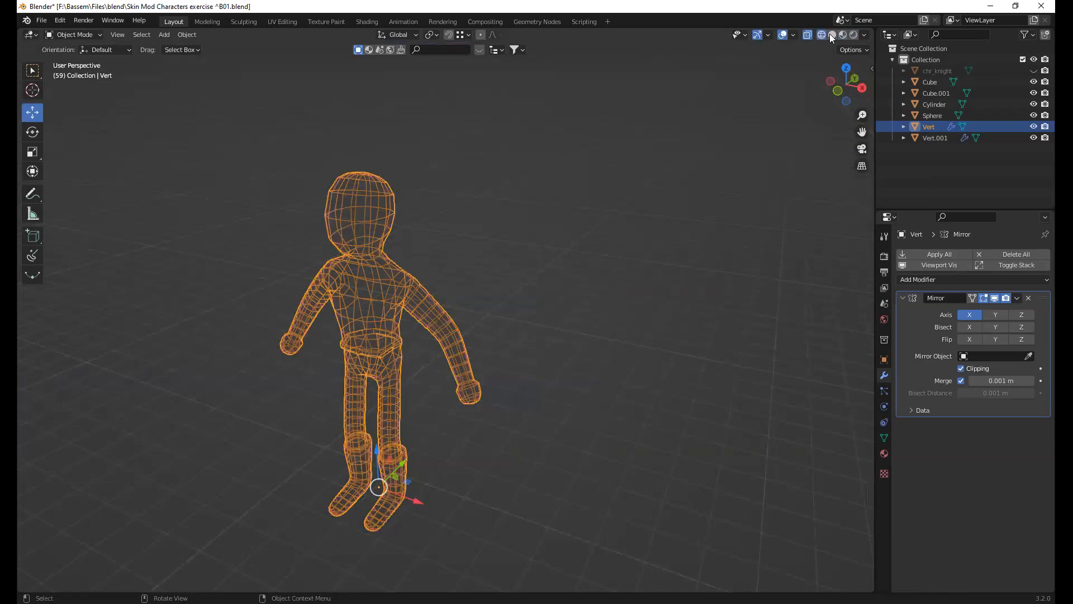
{"action": "key", "text": "shift+z"}
{"action": "left_click", "coordinate": [443, 273]}
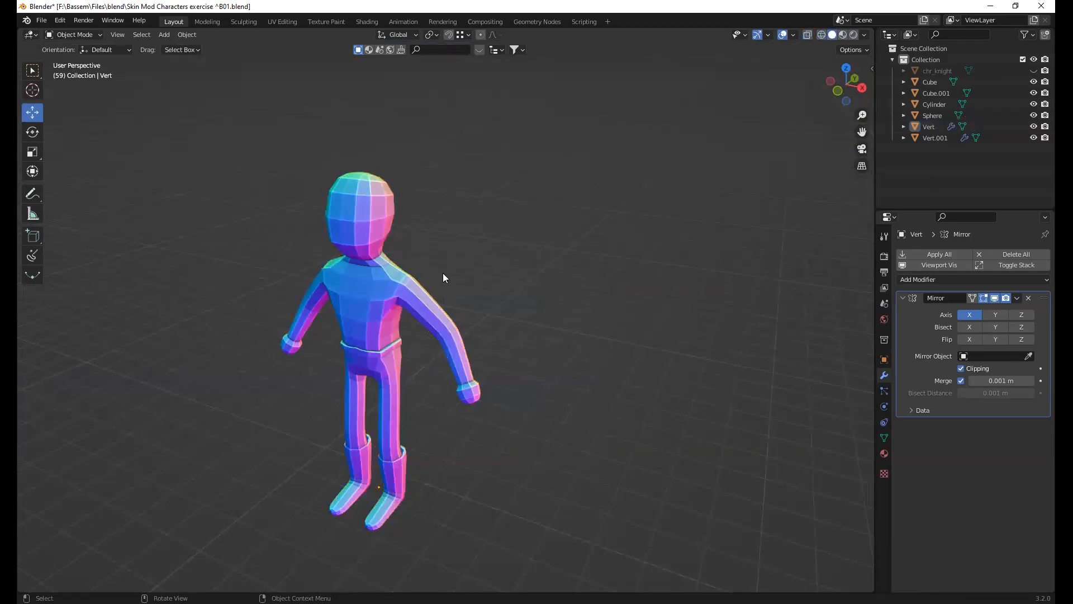
{"action": "middle_click_drag", "start_coordinate": [716, 309], "coordinate": [685, 337], "text": "alt"}
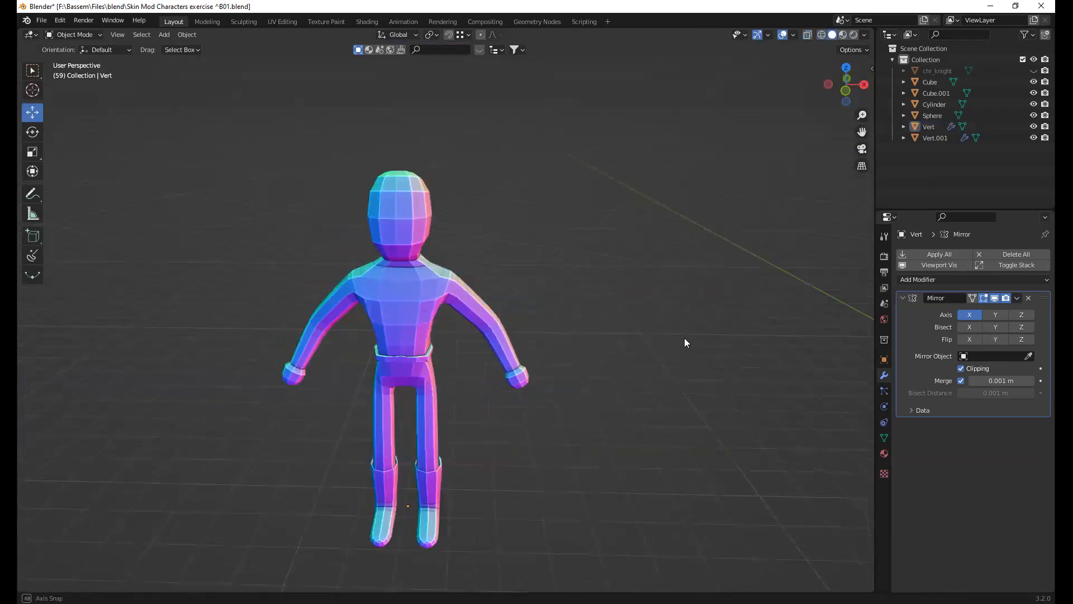
{"action": "scroll", "coordinate": [403, 308], "scroll_direction": "down", "scroll_amount": 9}
{"action": "scroll", "coordinate": [385, 296], "scroll_direction": "up", "scroll_amount": 7}
{"action": "middle_click_drag", "start_coordinate": [315, 275], "coordinate": [381, 291], "text": "shift"}
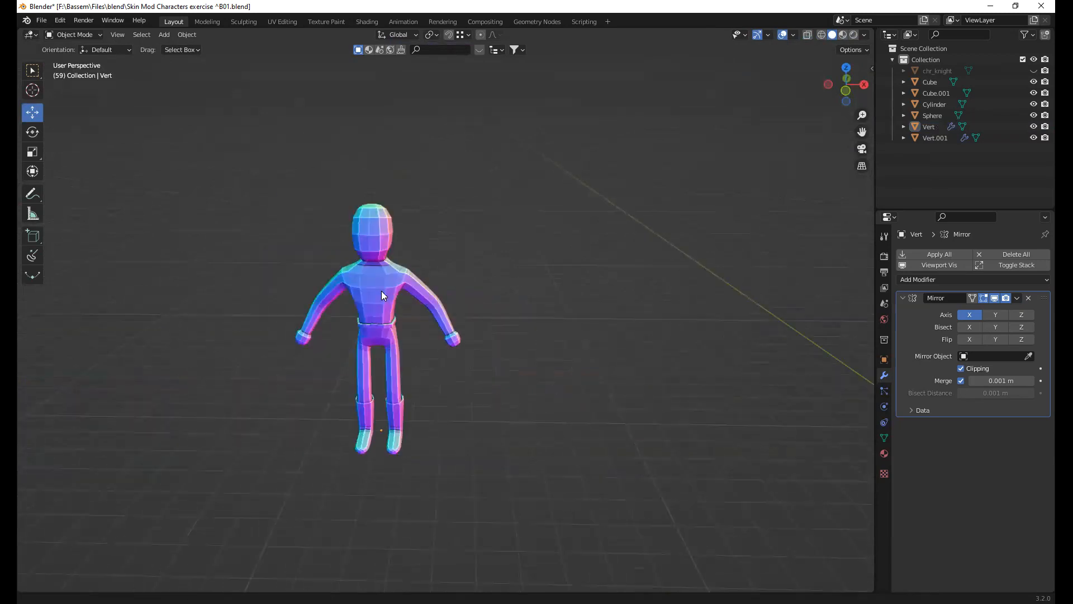
{"action": "left_click", "coordinate": [381, 291]}
{"action": "scroll", "coordinate": [381, 291], "scroll_direction": "up", "scroll_amount": 2}
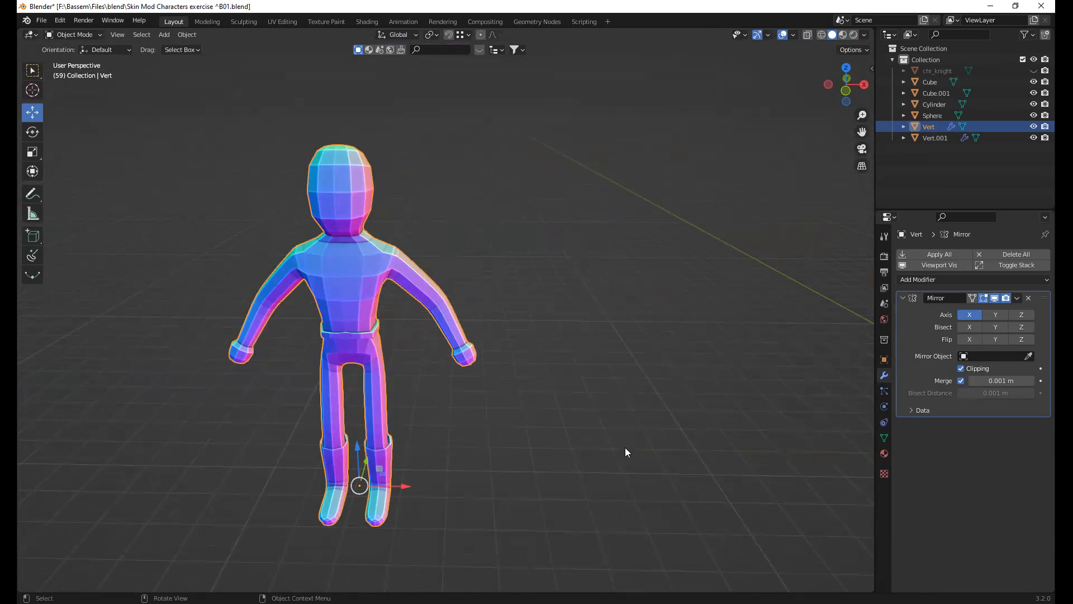
Deselect the character, add a 2 m cube mesh and frame it in the viewport
{"action": "left_click", "coordinate": [463, 408]}
{"action": "middle_click_drag", "start_coordinate": [559, 406], "coordinate": [323, 409], "text": "shift"}
{"action": "key", "text": "shift+a"}
{"action": "mouse_move", "coordinate": [470, 354]}
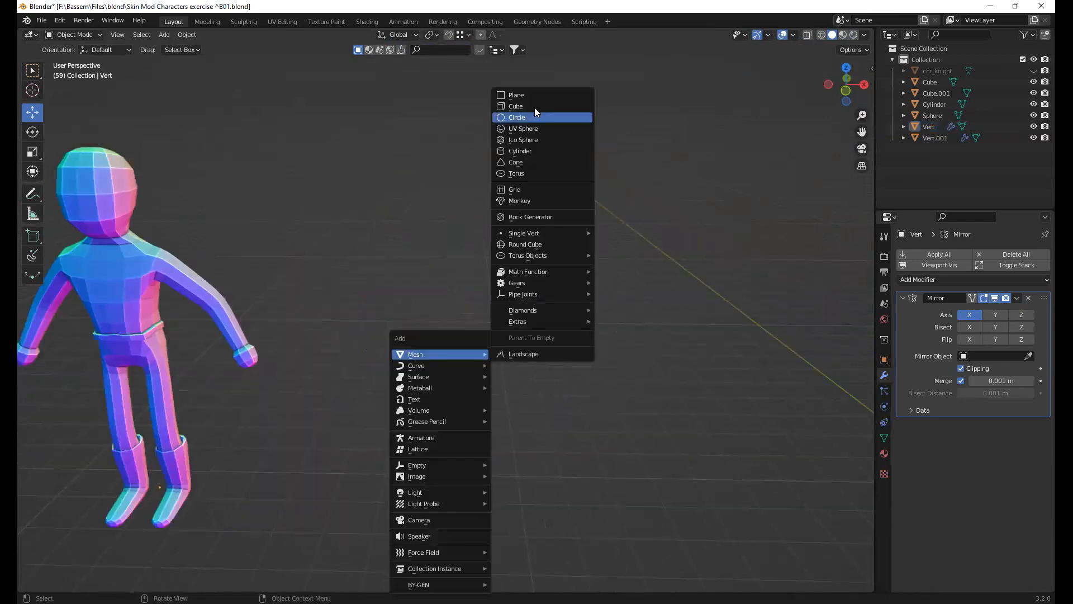
{"action": "left_click", "coordinate": [535, 107]}
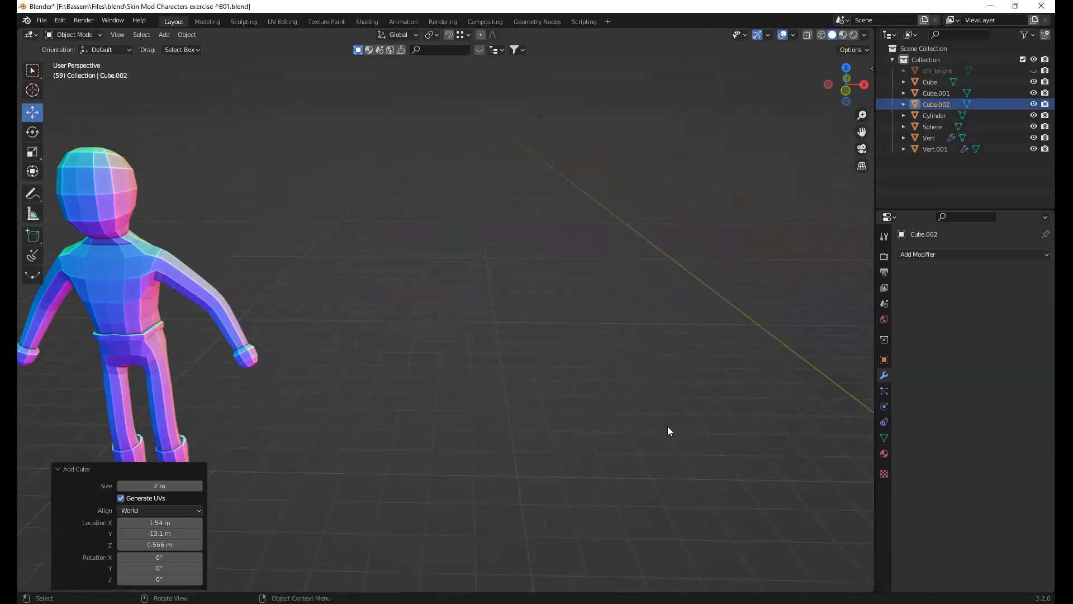
{"action": "key", "text": "KP_Decimal"}
{"action": "scroll", "coordinate": [613, 401], "scroll_direction": "down", "scroll_amount": 8}
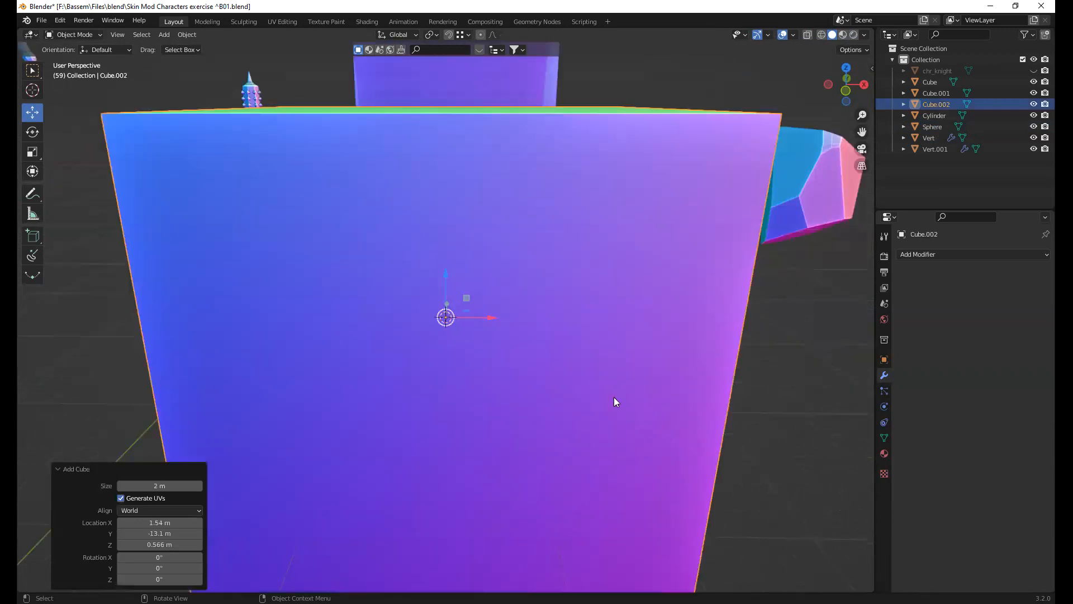
Move the cube horizontally into empty space, about -6.71 m along X and -5.98 m along Y
{"action": "middle_click_drag", "start_coordinate": [454, 345], "coordinate": [213, 404]}
{"action": "scroll", "coordinate": [214, 404], "scroll_direction": "down", "scroll_amount": 3}
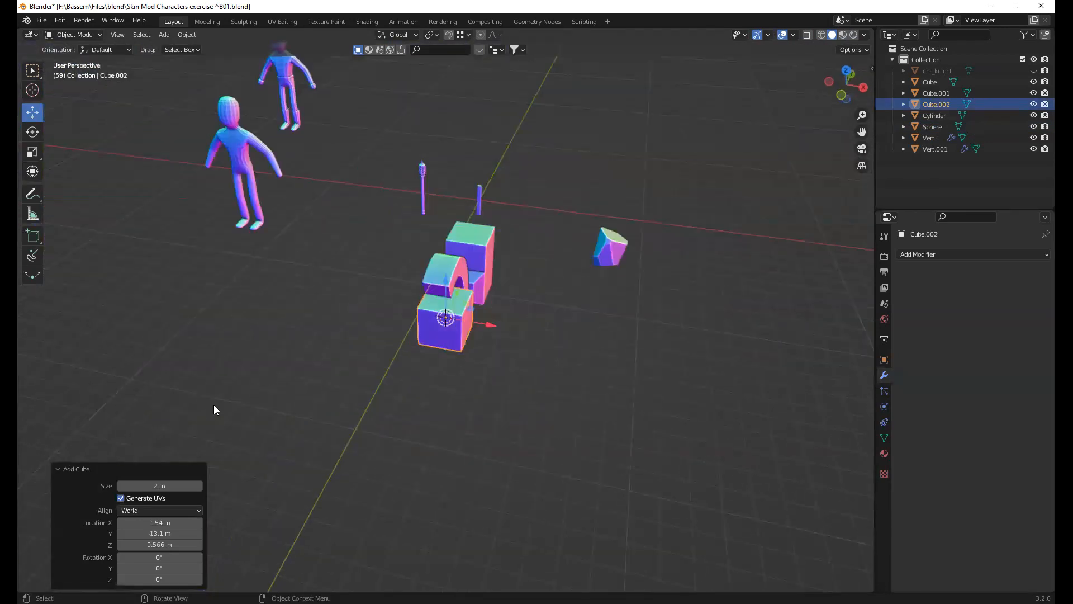
{"action": "key", "text": "g"}
{"action": "key", "text": "shift+z"}
{"action": "left_click", "coordinate": [214, 405]}
{"action": "key", "text": "KP_Decimal"}
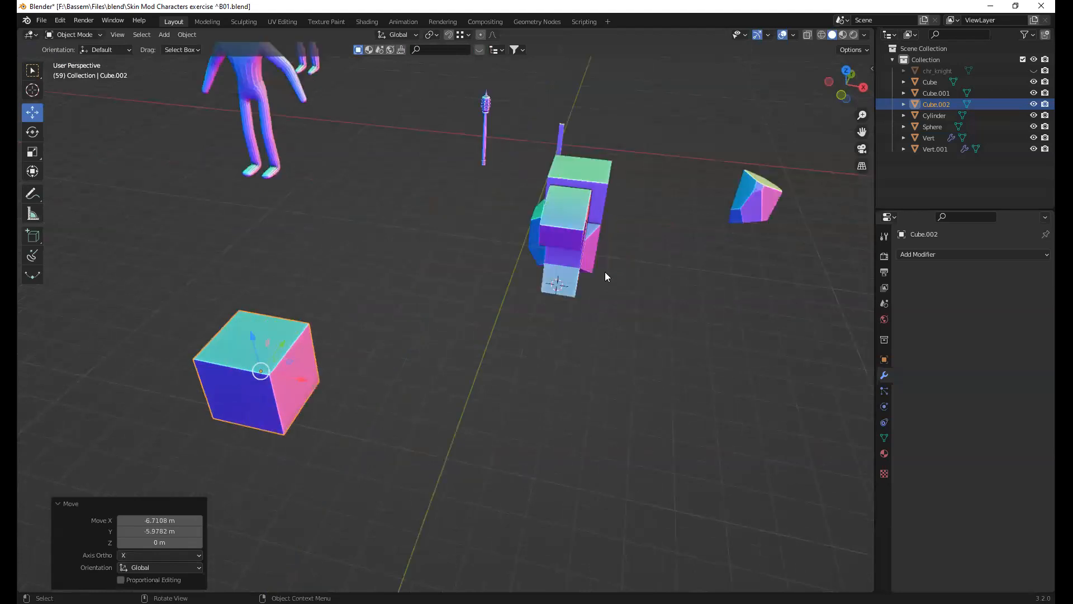
Add a Mirror modifier to the cube and enter Edit Mode
{"action": "key", "text": "q"}
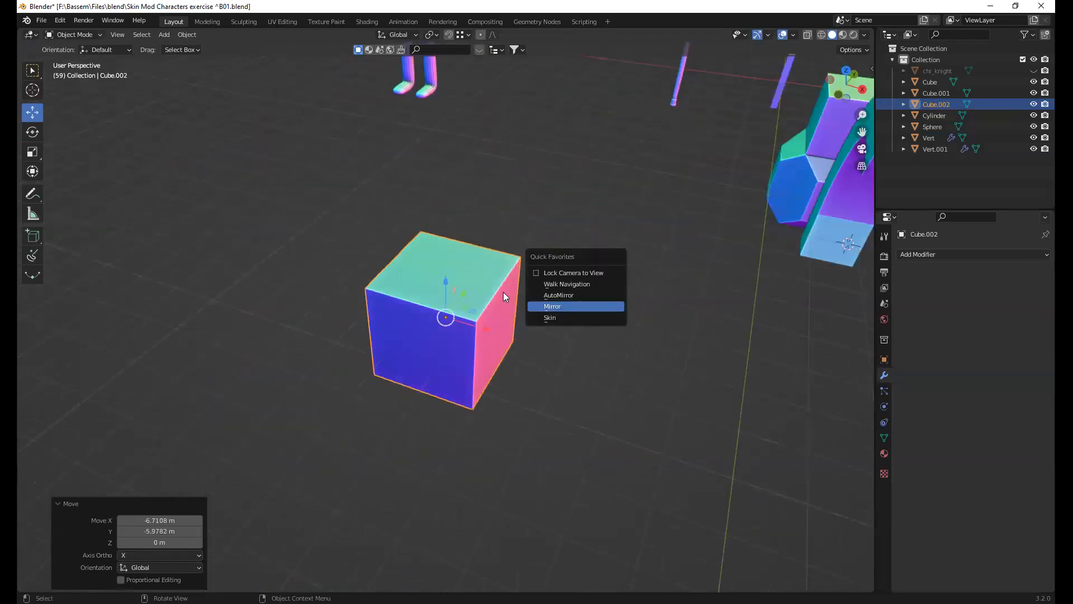
{"action": "key", "text": "Return"}
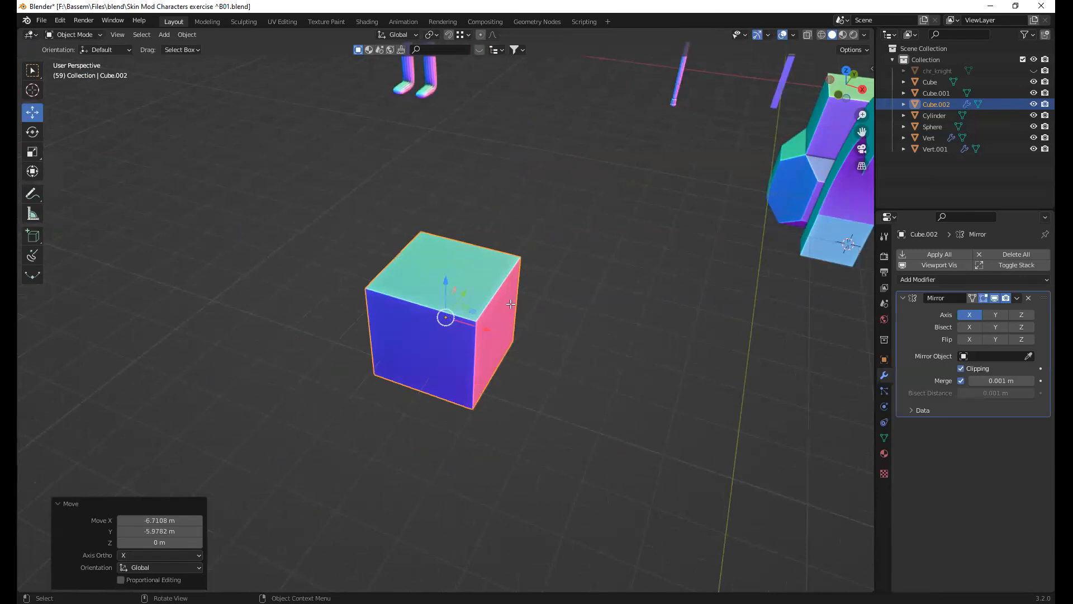
{"action": "key", "text": "Tab"}
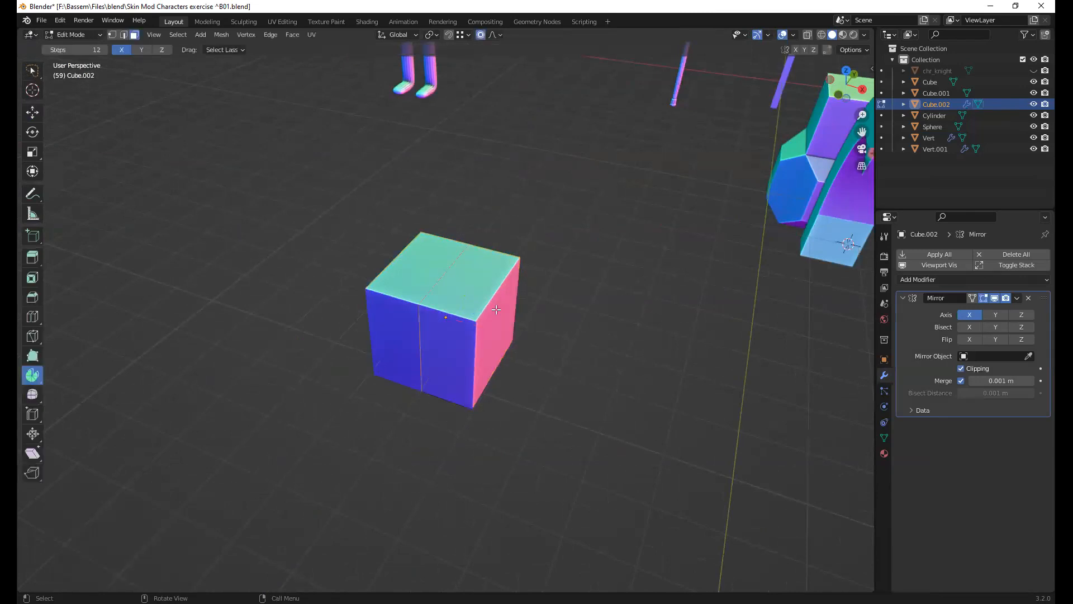
Extrude the cube's top face upward about 2.65 m to form a tall torso block
{"action": "scroll", "coordinate": [495, 309], "scroll_direction": "down", "scroll_amount": 4}
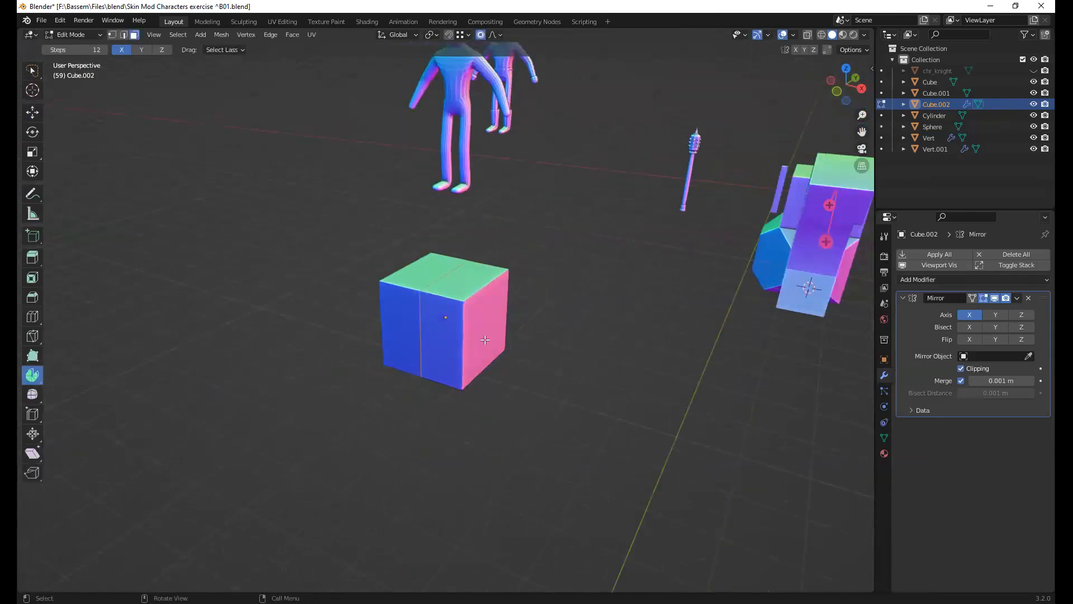
{"action": "middle_click_drag", "start_coordinate": [455, 284], "coordinate": [454, 276]}
{"action": "left_click", "coordinate": [455, 284]}
{"action": "key", "text": "e"}
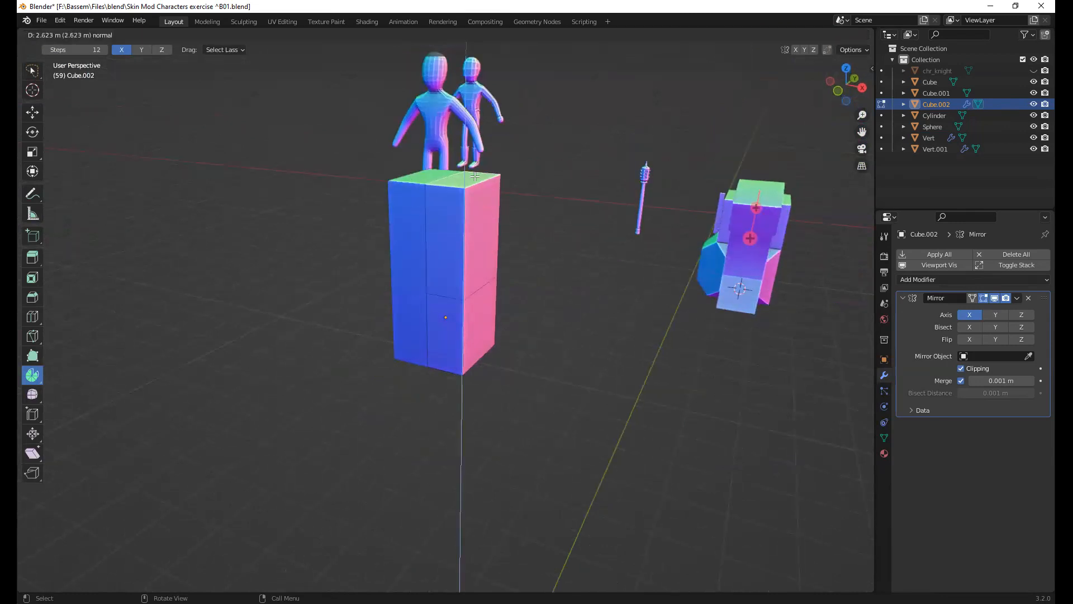
{"action": "left_click", "coordinate": [474, 176]}
Widen the torso's top face with proportional editing, scaling by about 2.94 while keeping its Y depth unchanged
{"action": "key", "text": "s"}
{"action": "key", "text": "o"}
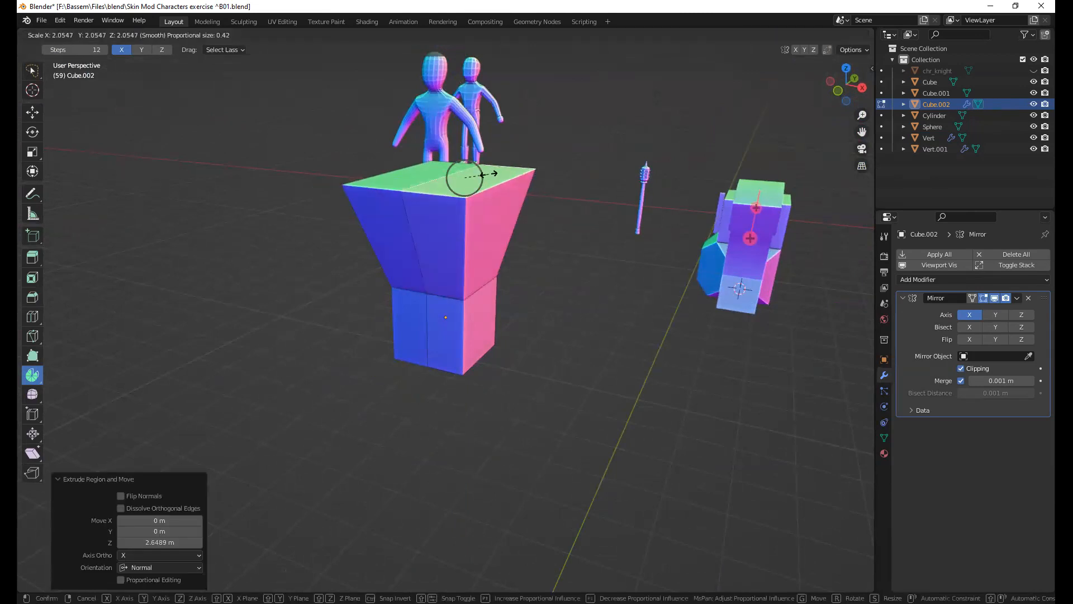
{"action": "left_click", "coordinate": [514, 209]}
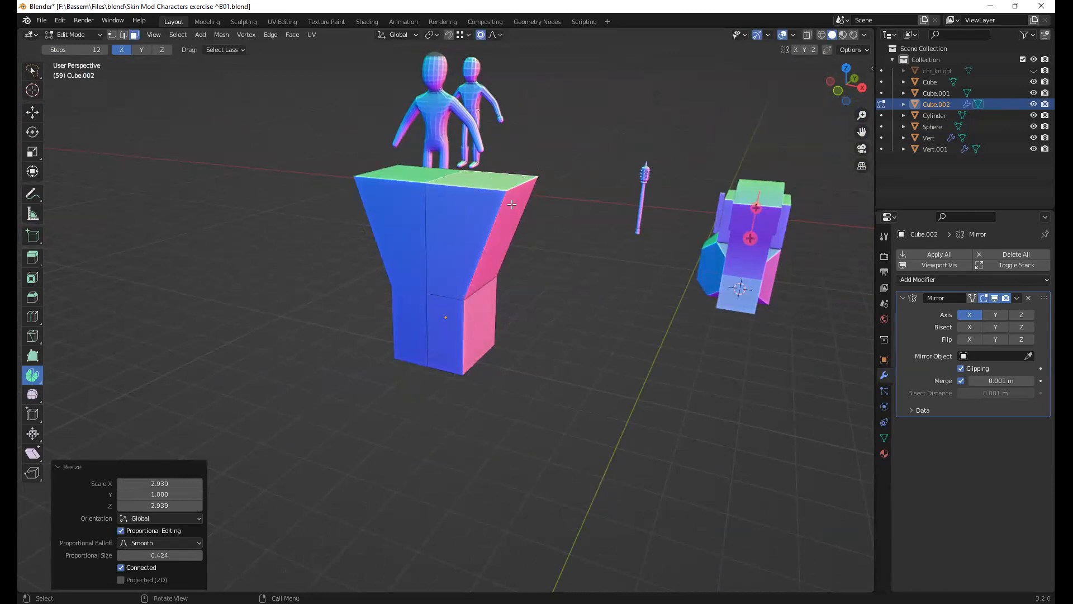
Add a horizontal loop cut to the upper flared section of the torso, slid slightly toward the top
{"action": "key", "text": "ctrl+r"}
{"action": "left_click", "coordinate": [512, 206]}
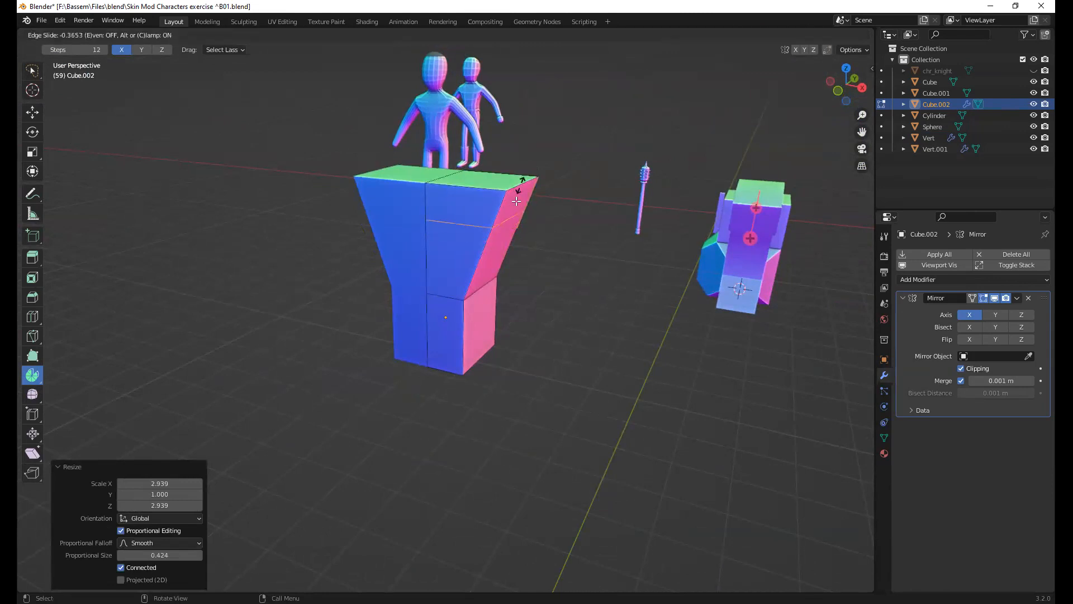
{"action": "left_click", "coordinate": [516, 202]}
Extrude the torso's upper side face outward about 0.81 m to form the shoulders
{"action": "key", "text": "3"}
{"action": "left_click", "coordinate": [519, 205]}
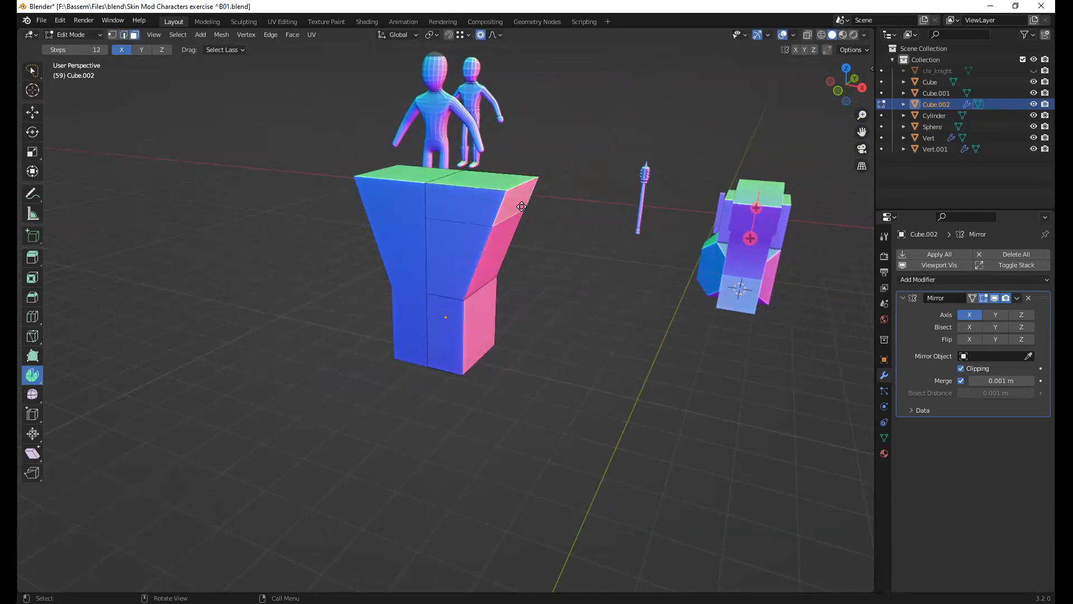
{"action": "key", "text": "e"}
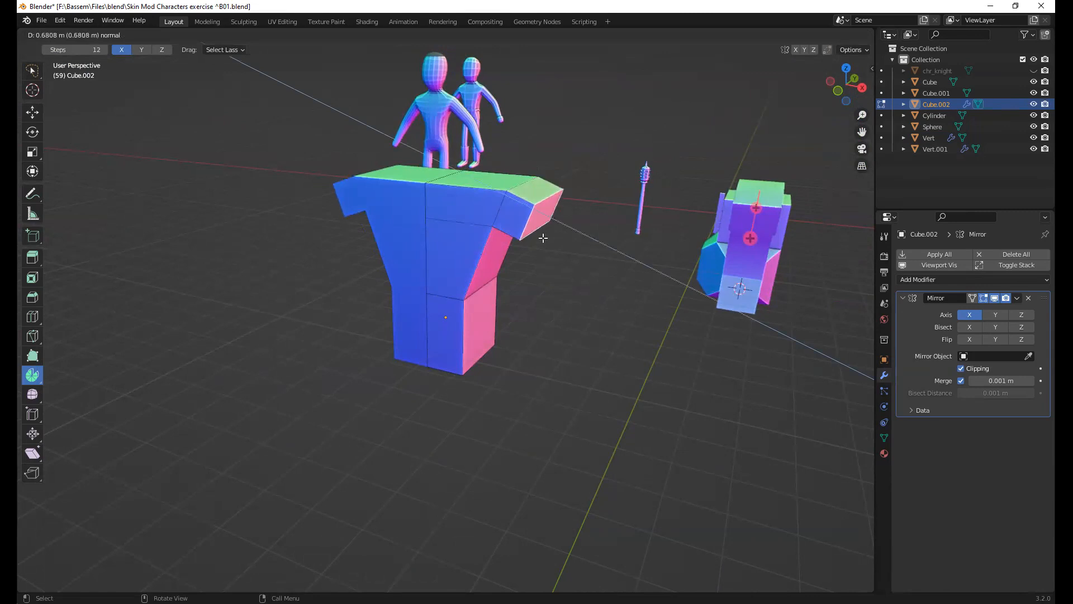
{"action": "left_click", "coordinate": [548, 185]}
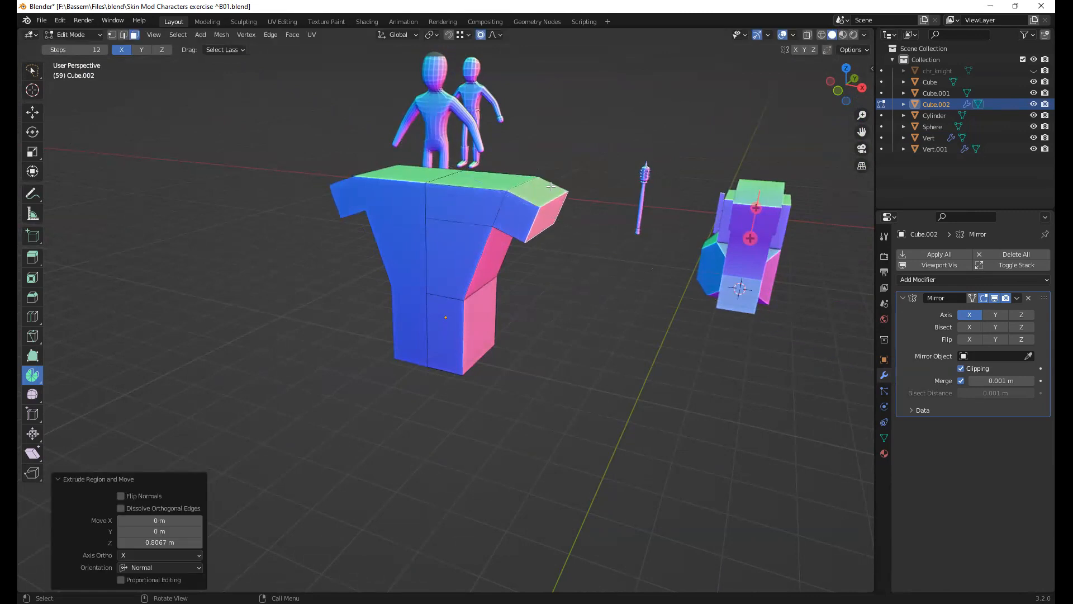
Select the underside face of the extruded shoulder
{"action": "middle_click_drag", "start_coordinate": [511, 208], "coordinate": [521, 157]}
{"action": "left_click", "coordinate": [517, 208]}
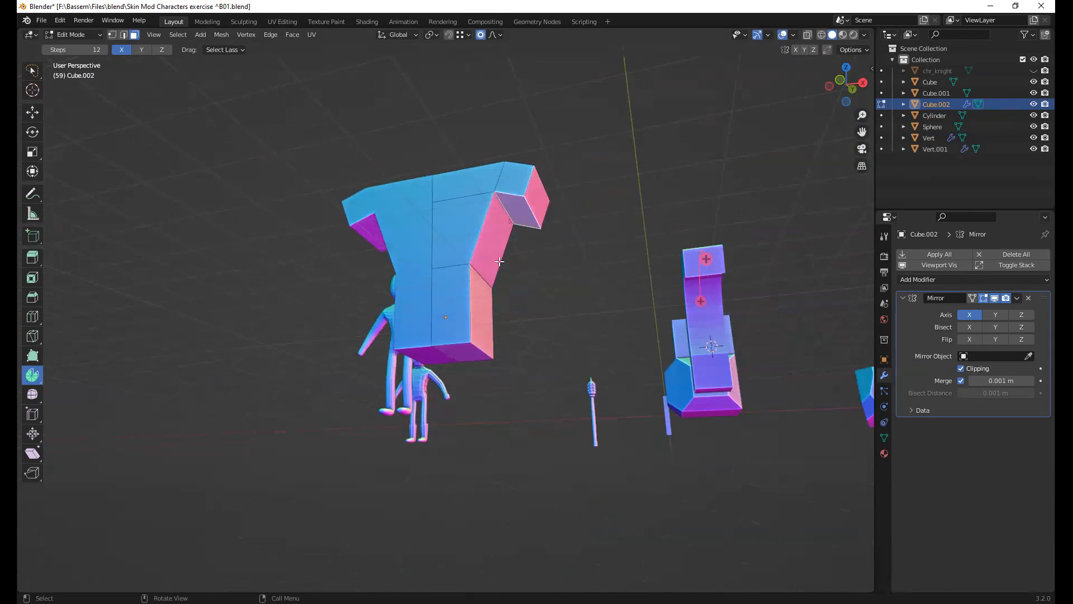
{"action": "middle_click_drag", "start_coordinate": [477, 314], "coordinate": [147, 294]}
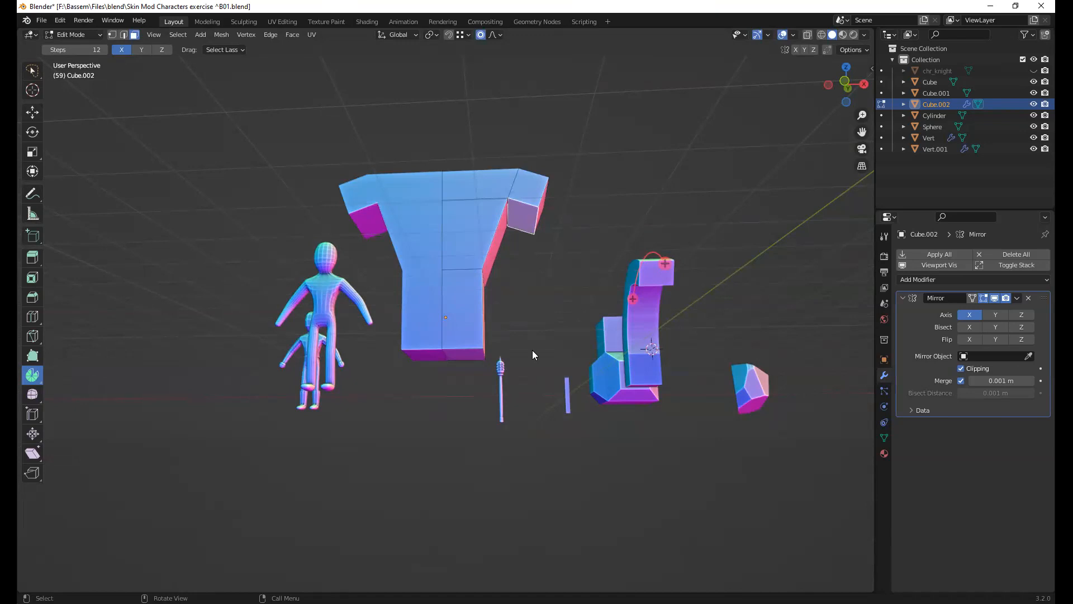
Finish editing the mirrored torso mesh and return it to Object Mode
{"action": "mouse_move", "coordinate": [530, 342]}
{"action": "middle_mouse_down"}
{"action": "mouse_move", "coordinate": [582, 350]}
{"action": "mouse_move", "coordinate": [549, 337]}
{"action": "middle_mouse_up"}
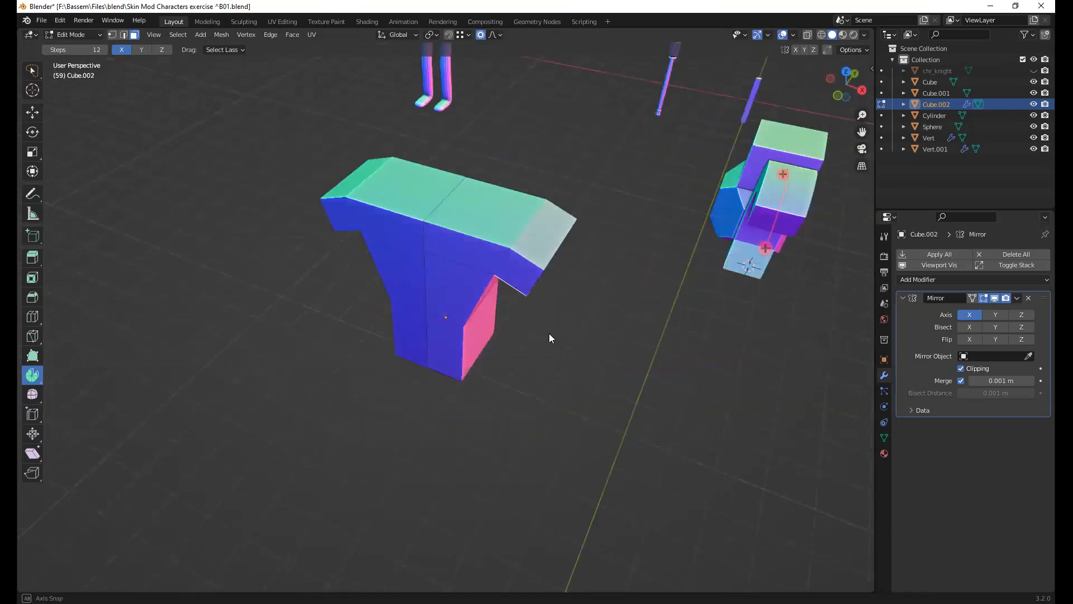
{"action": "middle_click_drag", "start_coordinate": [546, 297], "coordinate": [534, 258]}
{"action": "key", "text": "Tab"}
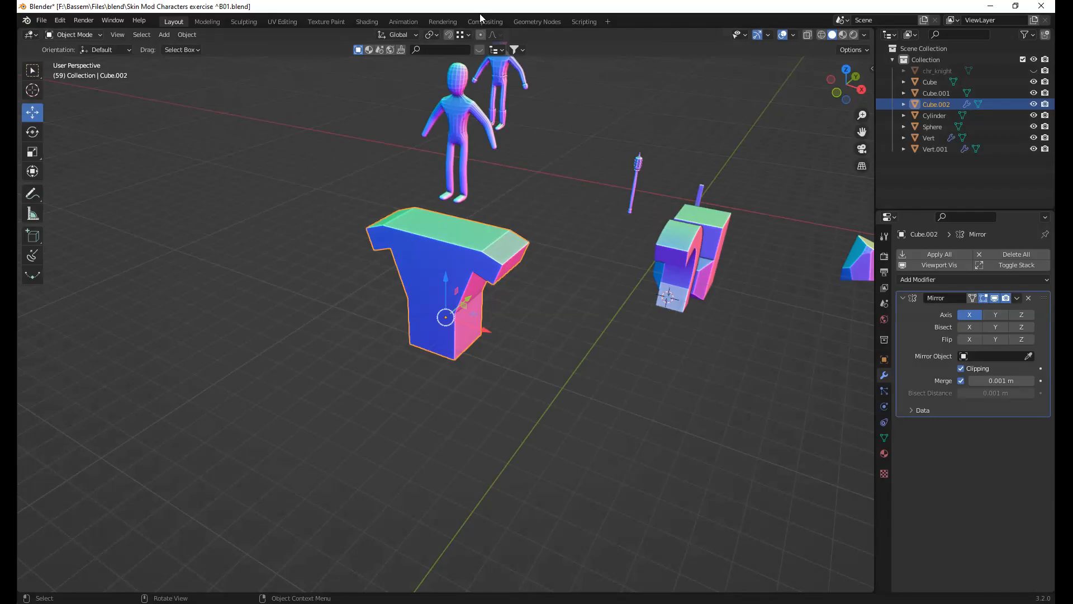
Switch to Chrome, open the profile's liked models on Sketchfab in a new tab, and browse them
{"action": "key", "text": "alt+Tab"}
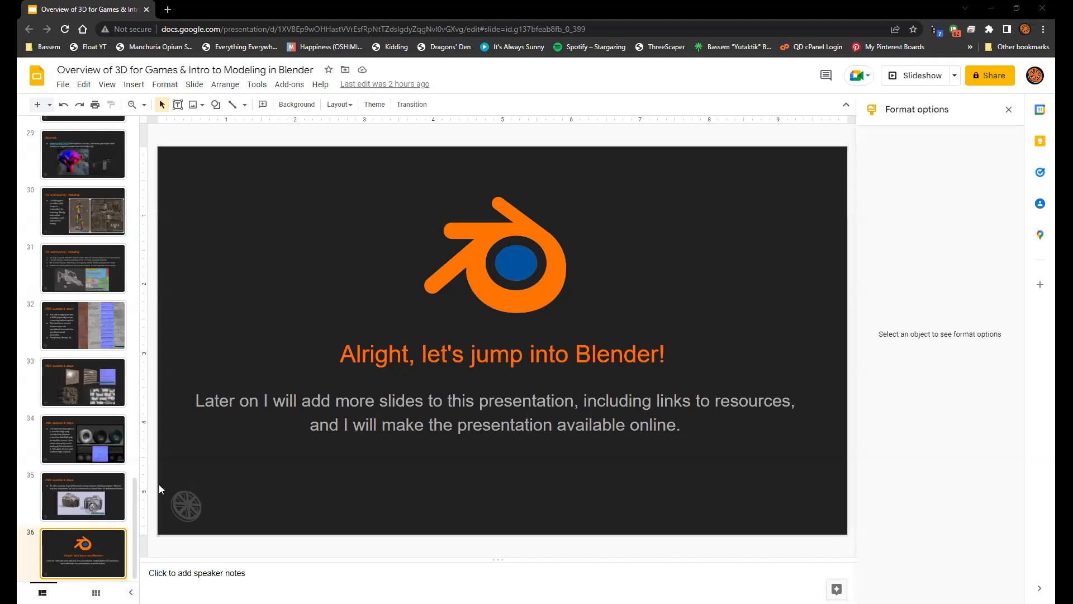
{"action": "left_click", "coordinate": [168, 10]}
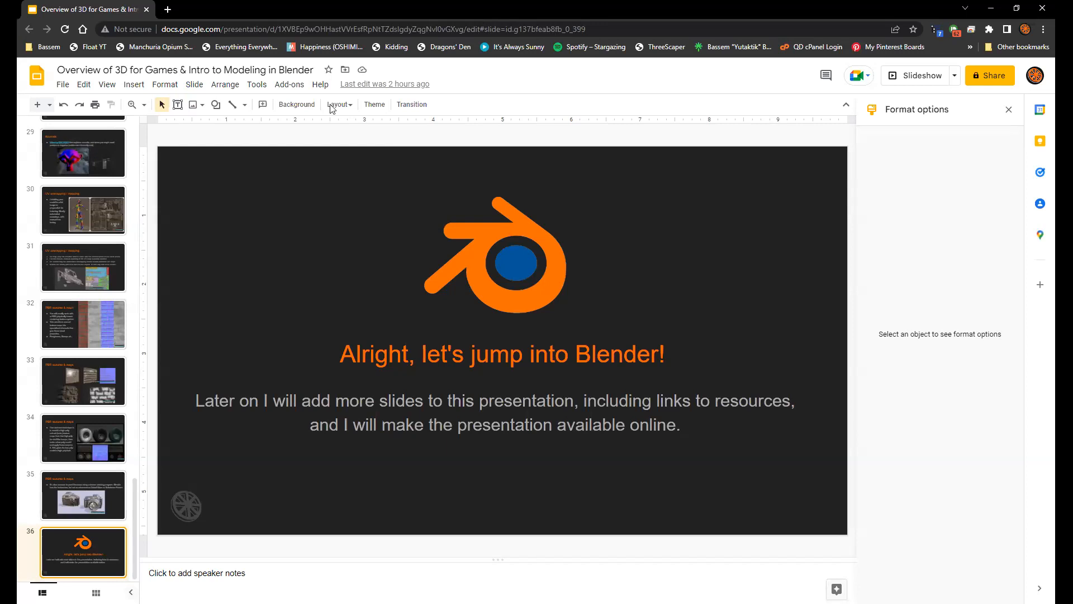
{"action": "type", "text": "sketch"}
{"action": "key", "text": "Return"}
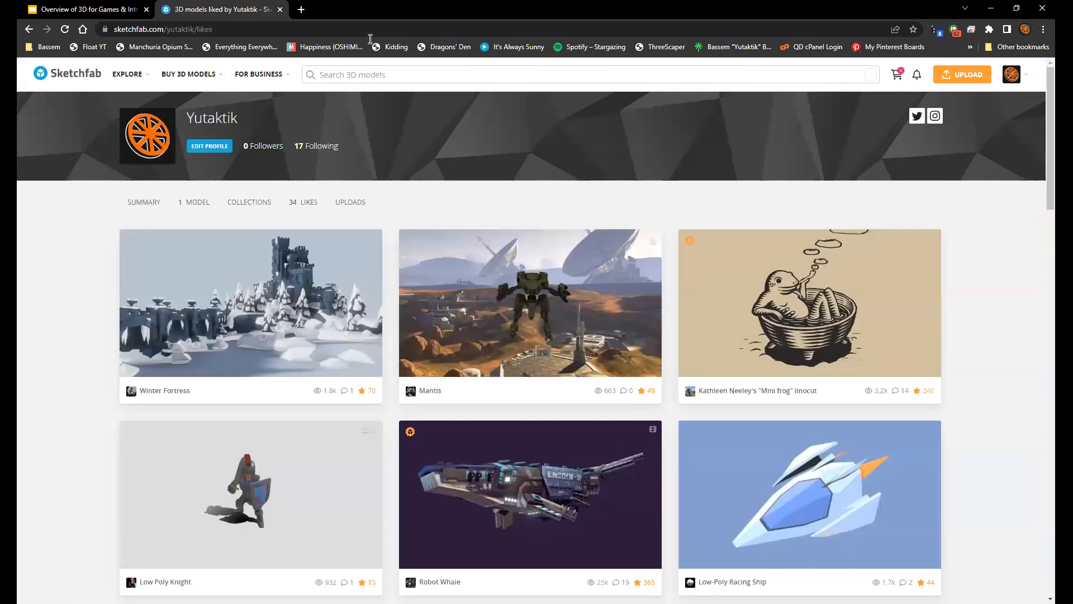
{"action": "scroll", "coordinate": [589, 414], "scroll_direction": "down", "scroll_amount": 6}
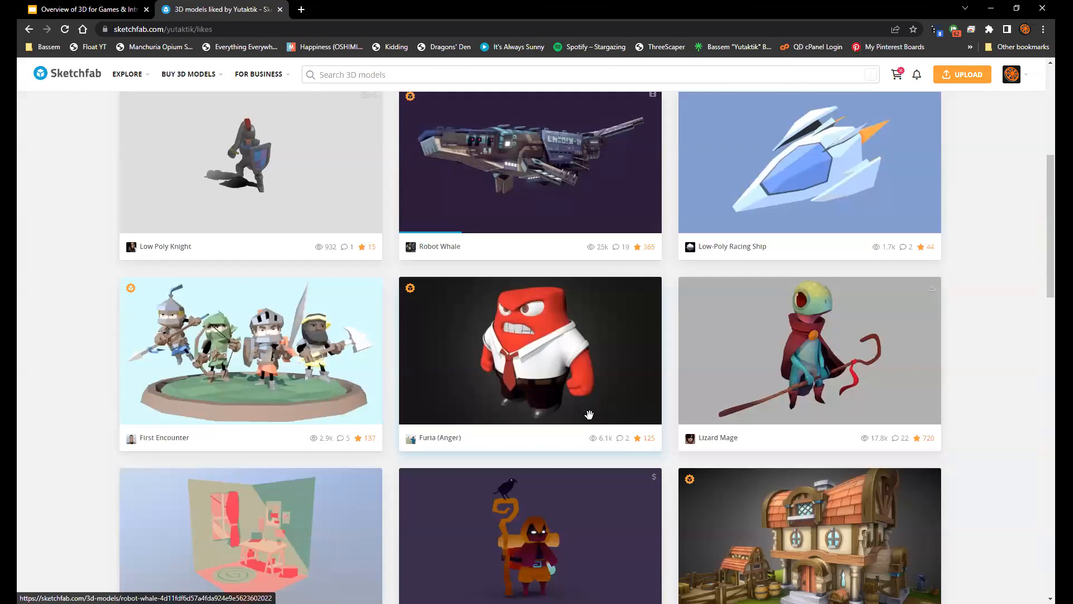
Open the Horsefarm 3D model with the Model Inspector and look at the building from several sides
{"action": "left_click", "coordinate": [589, 414]}
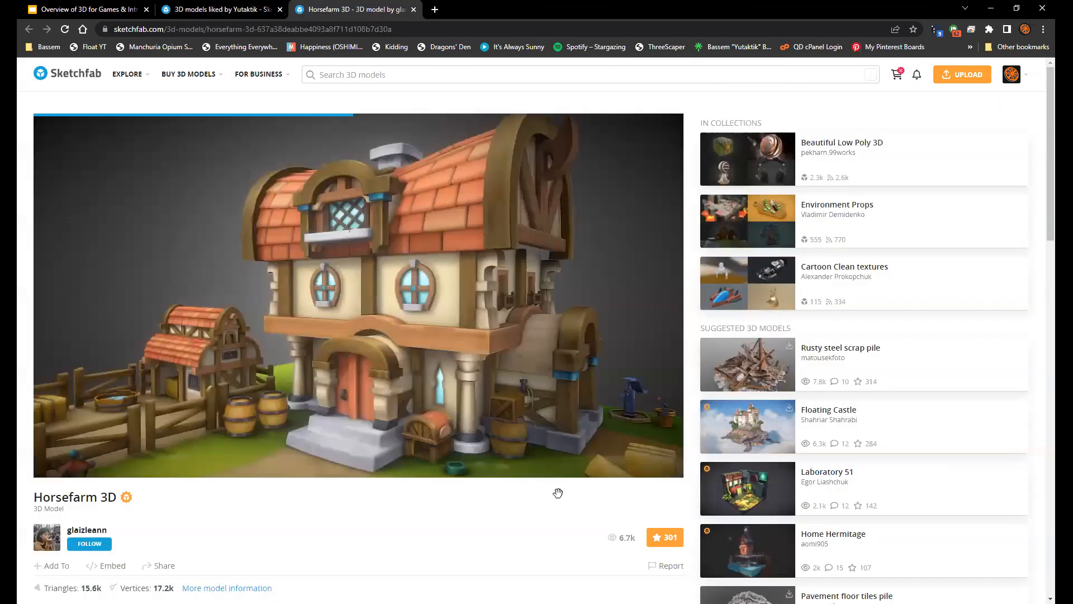
{"action": "left_click", "coordinate": [985, 528]}
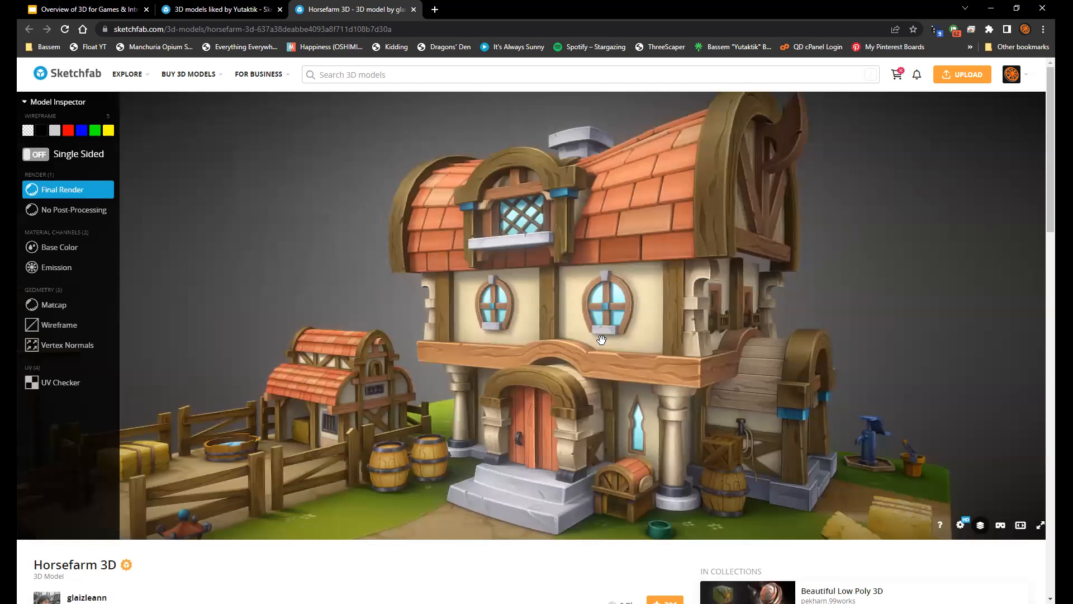
{"action": "left_click_drag", "start_coordinate": [602, 337], "coordinate": [623, 317]}
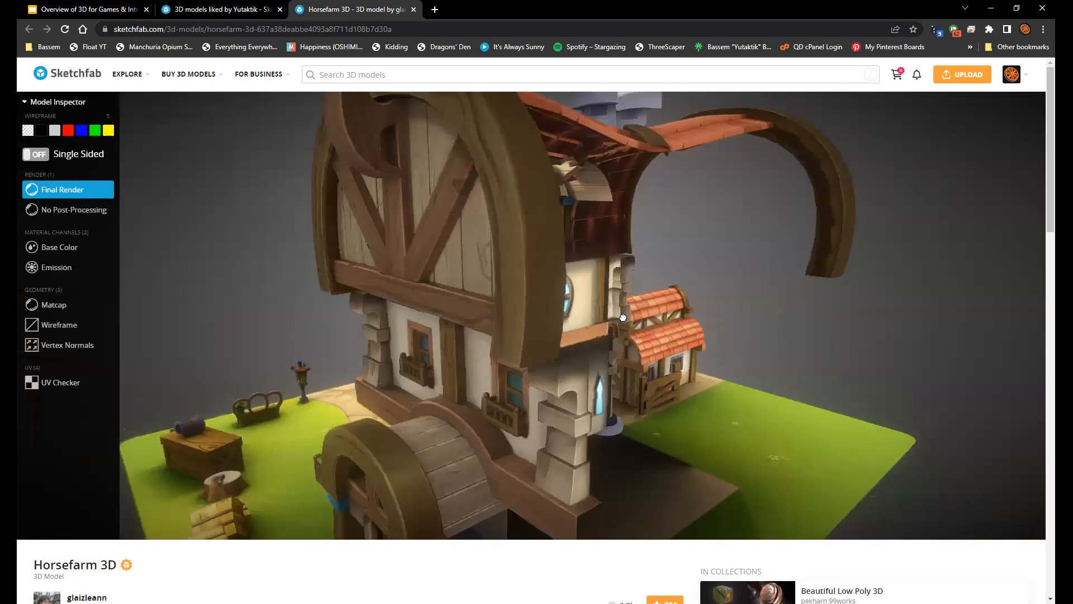
{"action": "double_click", "coordinate": [896, 490]}
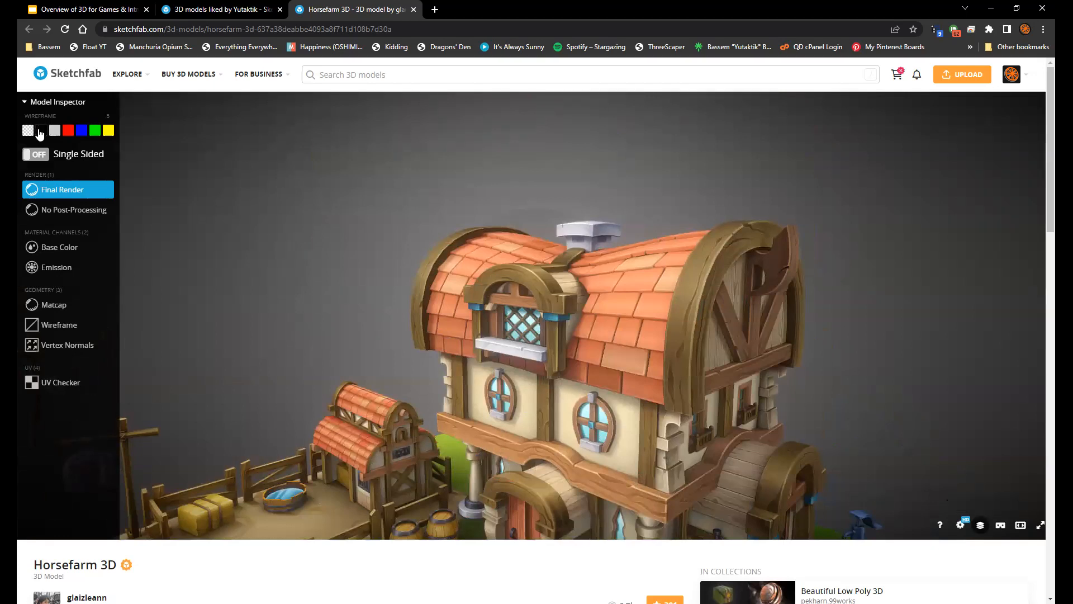
Overlay a black wireframe on the Horsefarm model and examine the topology around its windows up close
{"action": "double_click", "coordinate": [514, 244]}
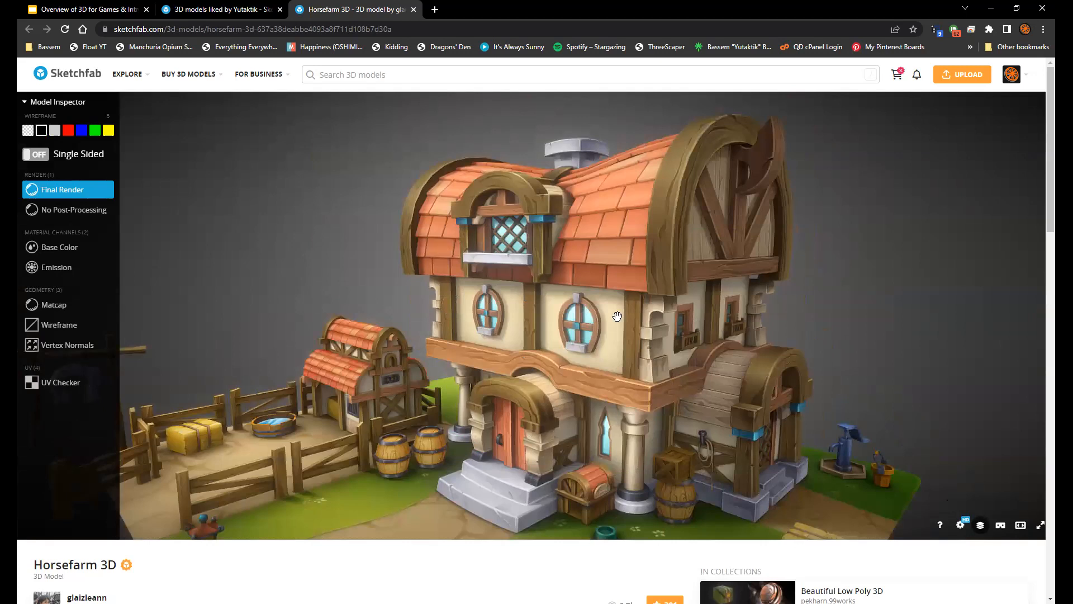
{"action": "key", "text": "5"}
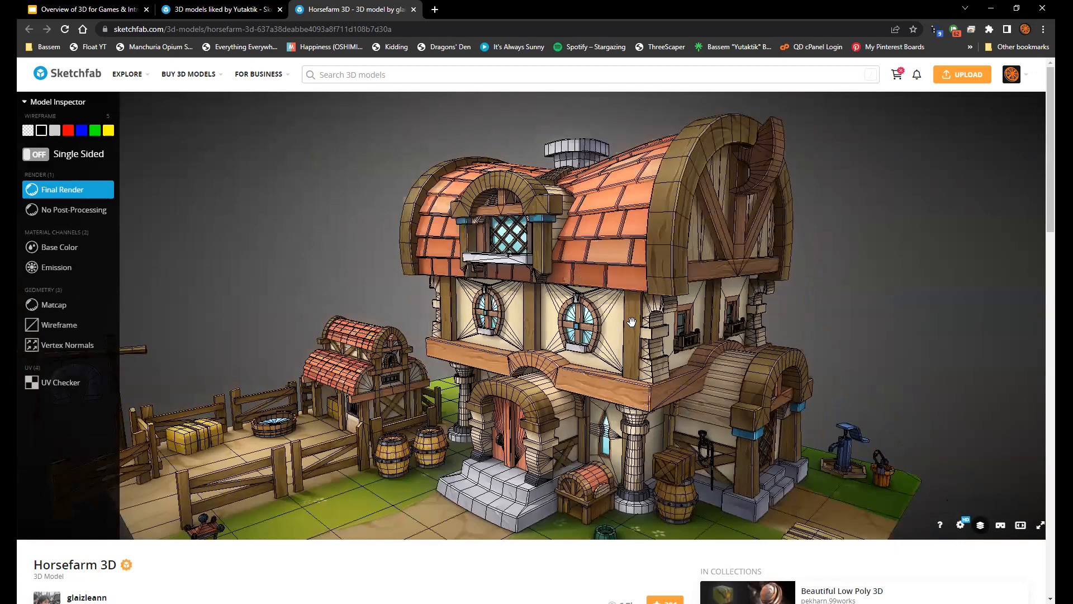
{"action": "scroll", "coordinate": [637, 337], "scroll_direction": "up", "scroll_amount": 3}
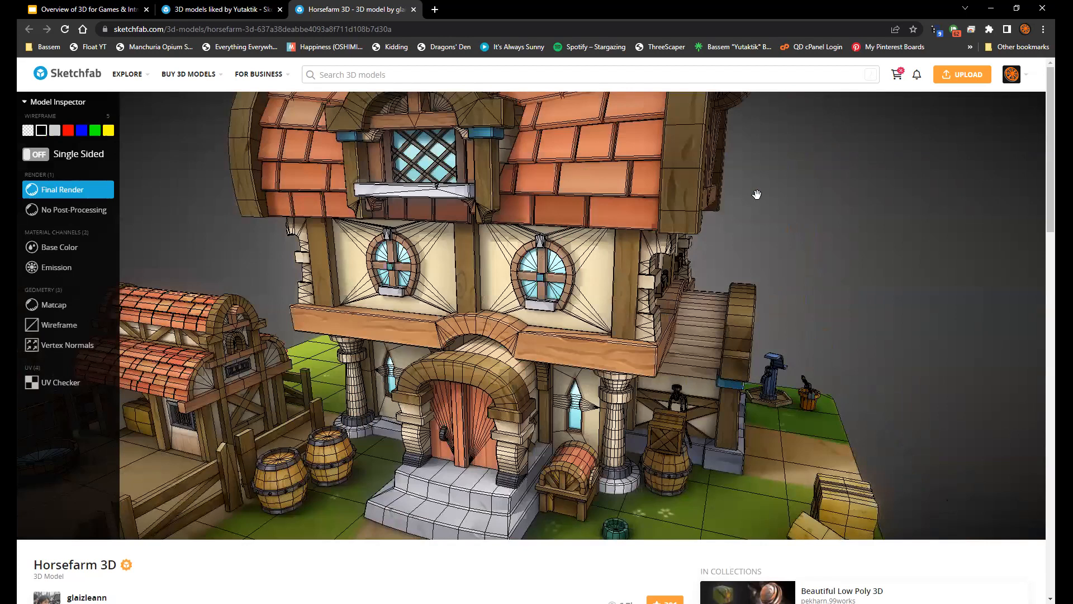
{"action": "scroll", "coordinate": [641, 277], "scroll_direction": "up", "scroll_amount": 3}
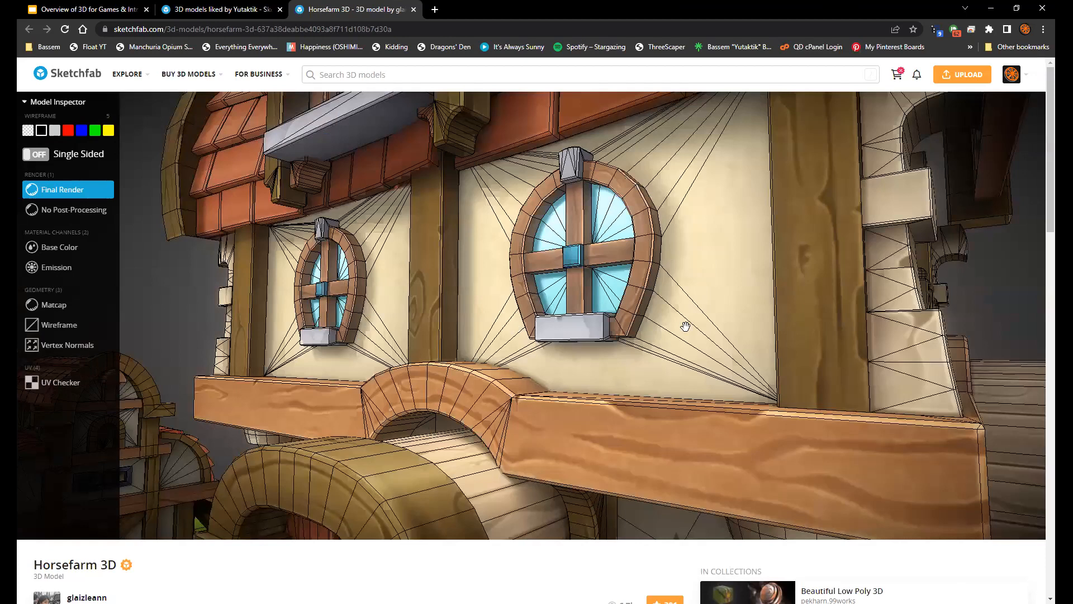
{"action": "left_click_drag", "start_coordinate": [685, 325], "coordinate": [632, 328]}
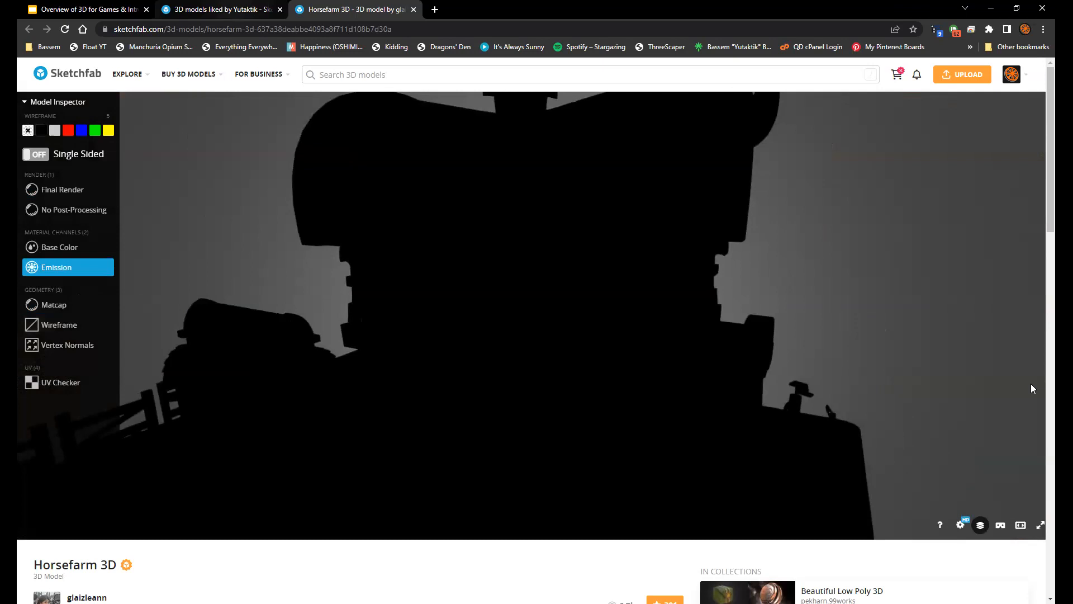
Return to the liked models and open the Chevalier Sword with the Model Inspector
{"action": "key", "text": "ctrl+shift+Tab"}
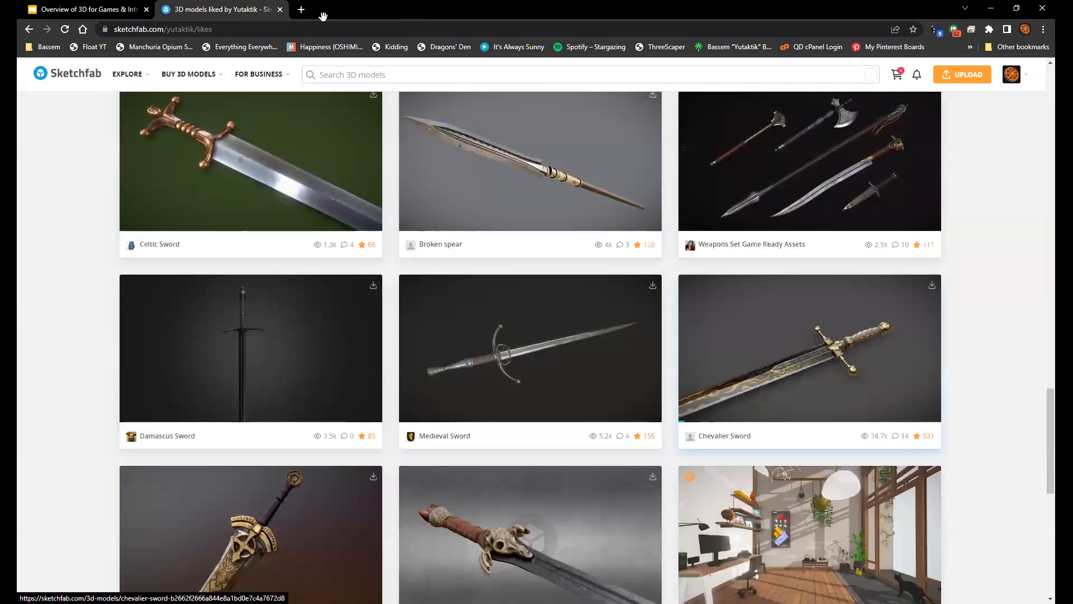
{"action": "left_click", "coordinate": [323, 15]}
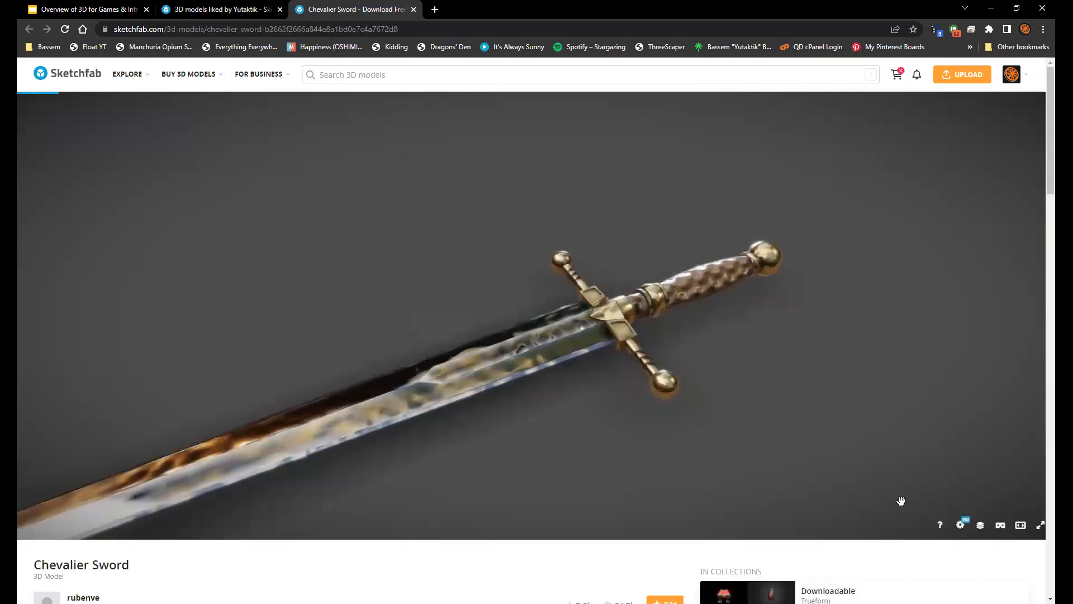
{"action": "left_click", "coordinate": [980, 524]}
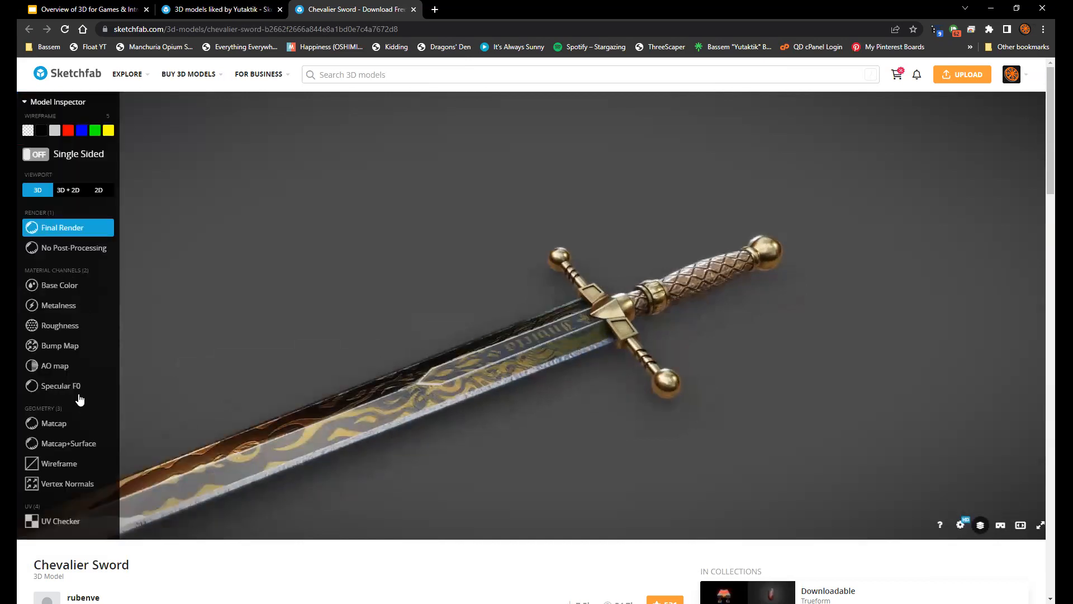
Inspect the sword's Base Color, Metalness, Roughness and Bump Map channels, and check its available download formats
{"action": "left_click", "coordinate": [70, 290]}
{"action": "left_click", "coordinate": [69, 305]}
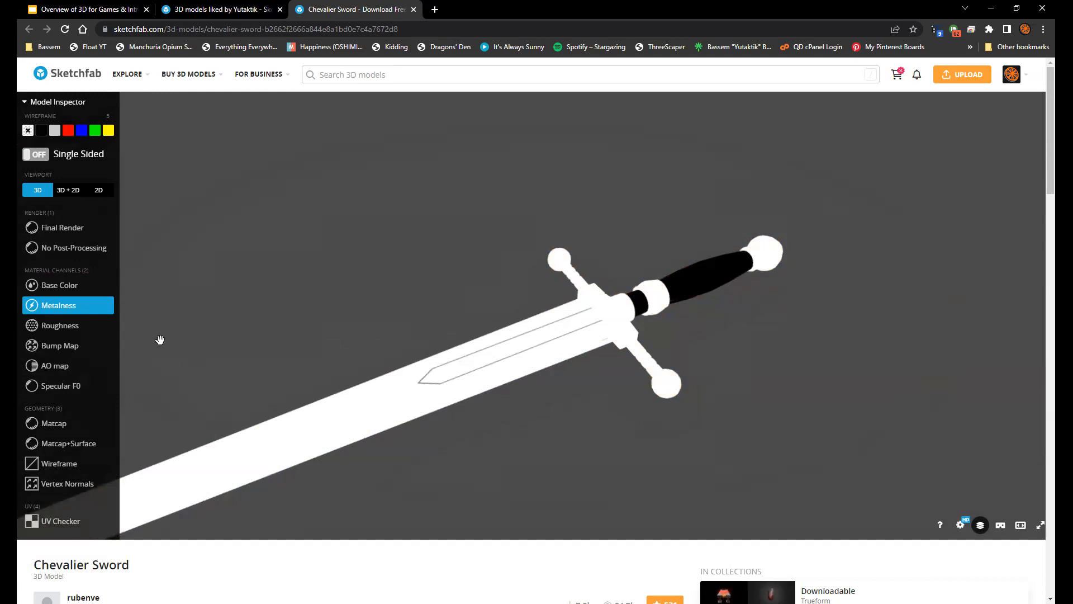
{"action": "left_click", "coordinate": [90, 331]}
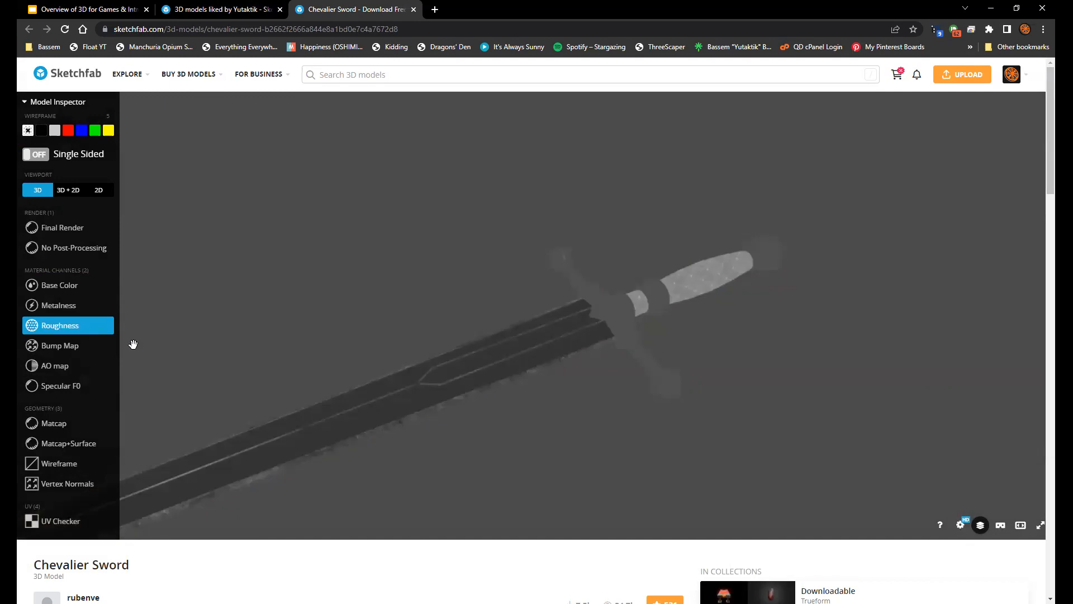
{"action": "left_click", "coordinate": [89, 344]}
{"action": "scroll", "coordinate": [461, 347], "scroll_direction": "down", "scroll_amount": 2}
{"action": "left_click_drag", "start_coordinate": [508, 350], "coordinate": [100, 423]}
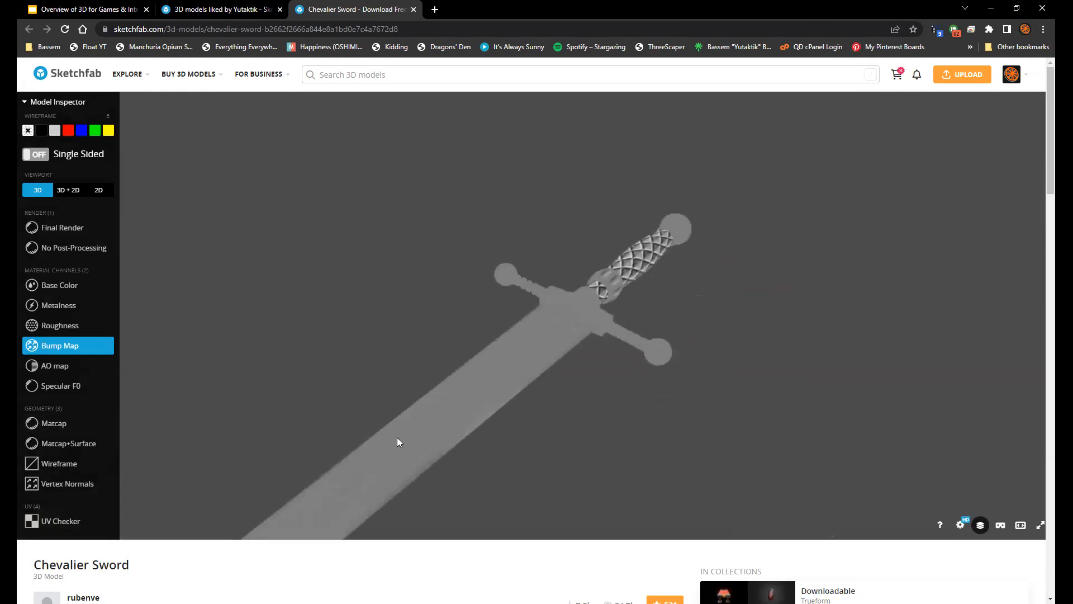
{"action": "scroll", "coordinate": [397, 436], "scroll_direction": "down", "scroll_amount": 4}
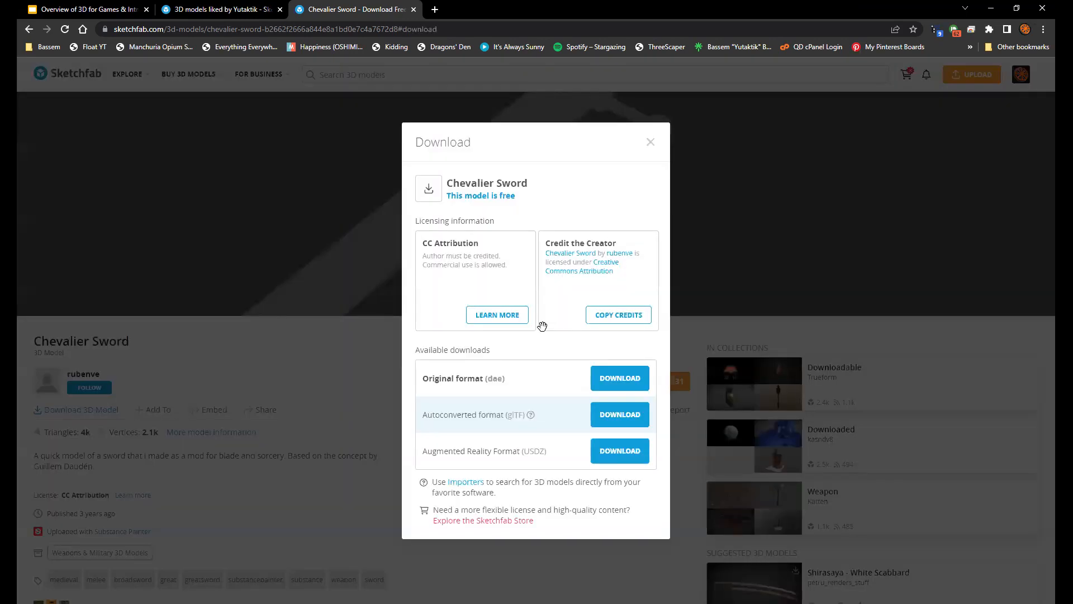
{"action": "left_click", "coordinate": [981, 451]}
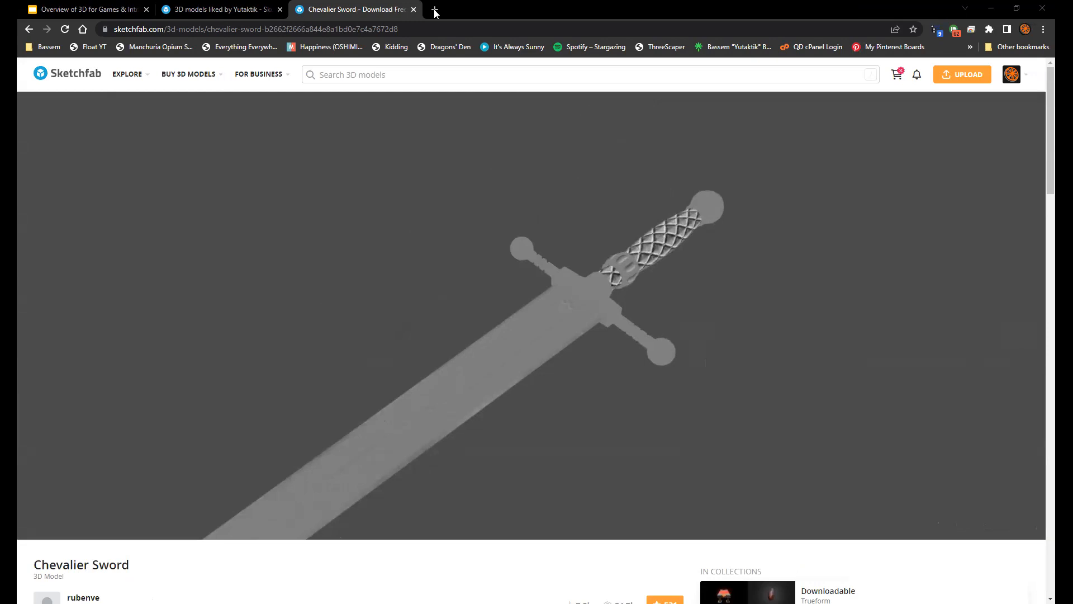
Search Google Images for "low poly style" in a new tab and preview the forest game scene with the standing character
{"action": "key", "text": "ctrl+t"}
{"action": "type", "text": "l"}
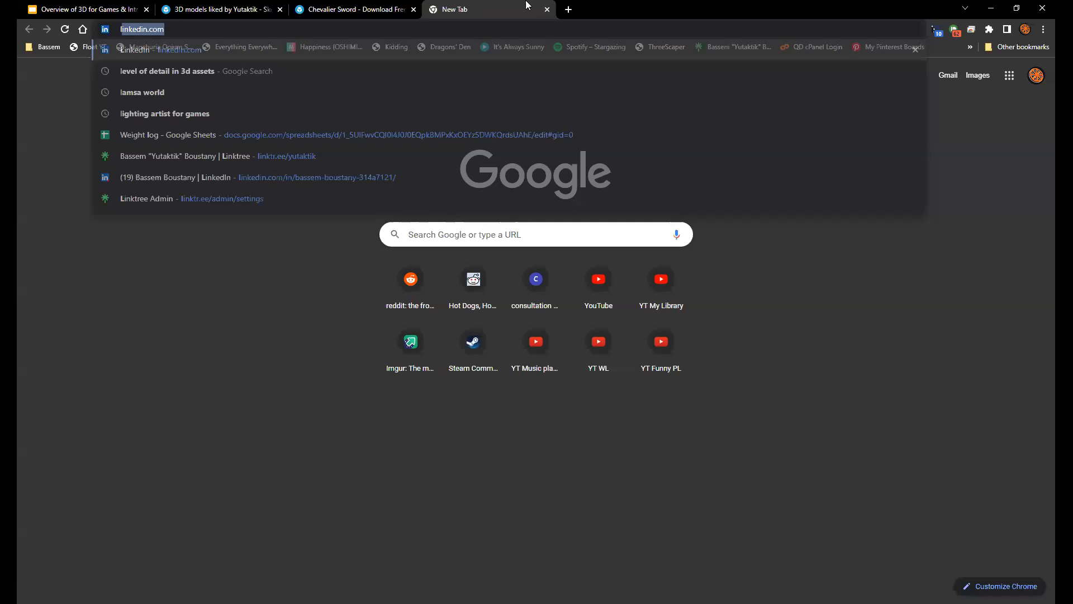
{"action": "type", "text": "ow poly art di"}
{"action": "key", "text": "BackSpace"}
{"action": "key", "text": "BackSpace"}
{"action": "key", "text": "BackSpace"}
{"action": "key", "text": "BackSpace"}
{"action": "key", "text": "BackSpace"}
{"action": "key", "text": "BackSpace"}
{"action": "type", "text": "style"}
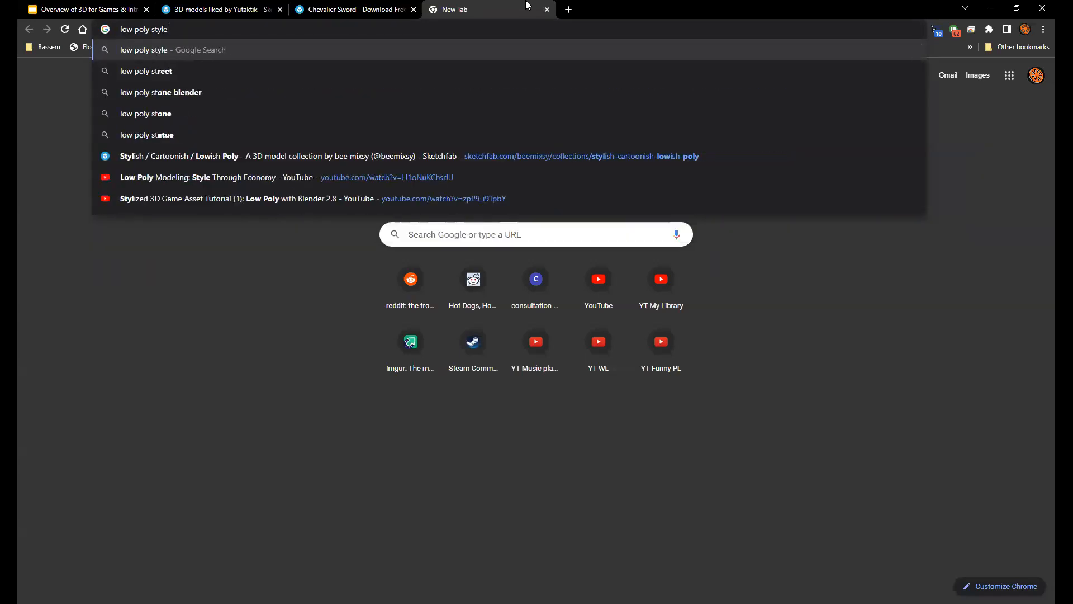
{"action": "key", "text": "Return"}
{"action": "left_click", "coordinate": [174, 121]}
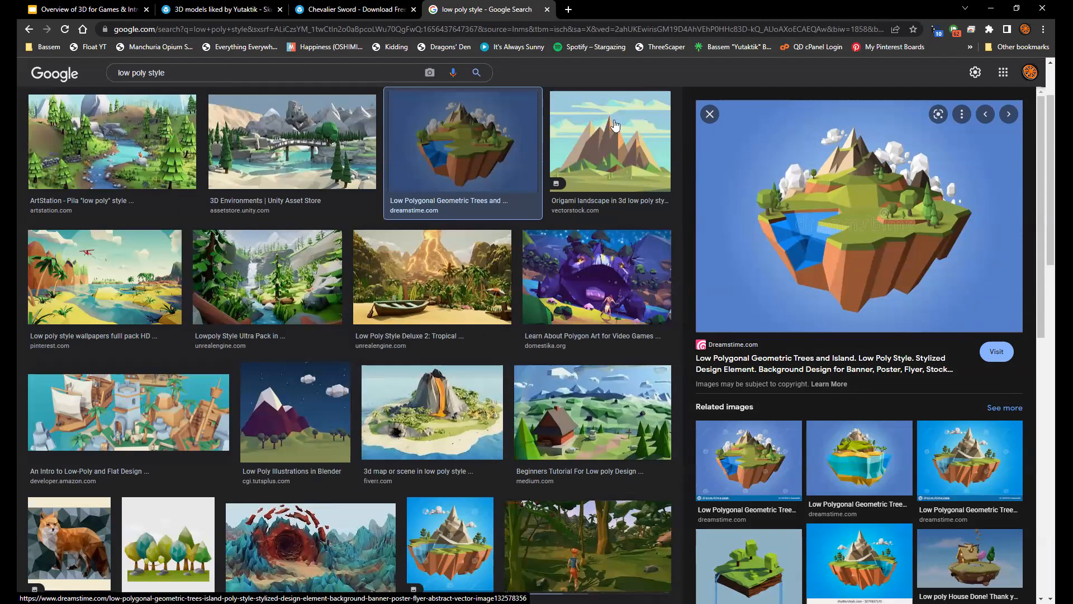
{"action": "left_click", "coordinate": [592, 540]}
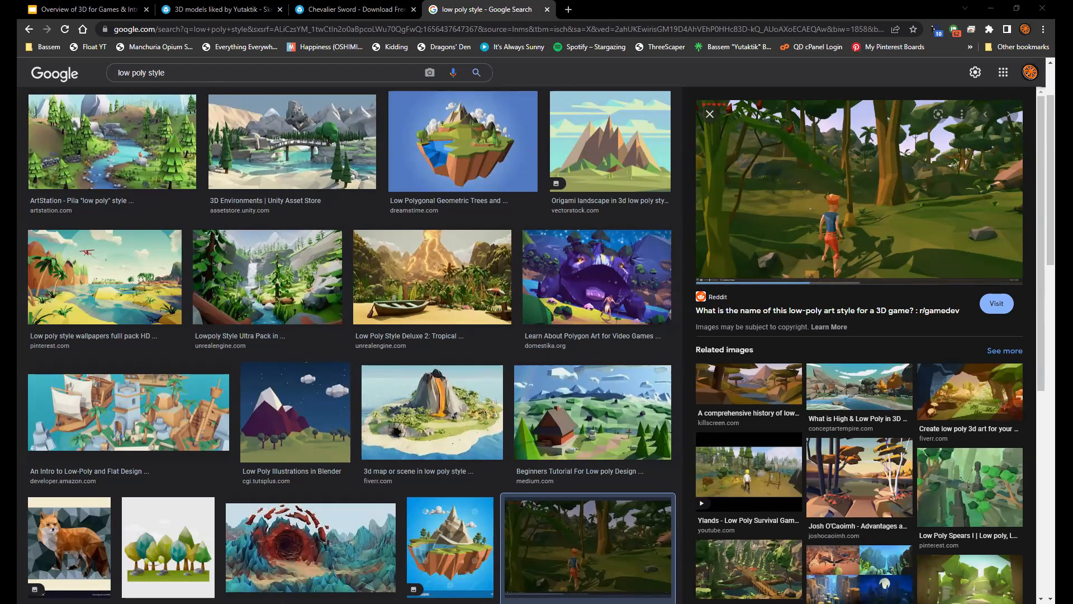
{"action": "left_click", "coordinate": [571, 10]}
{"action": "type", "text": "imgu"}
{"action": "key", "text": "Return"}
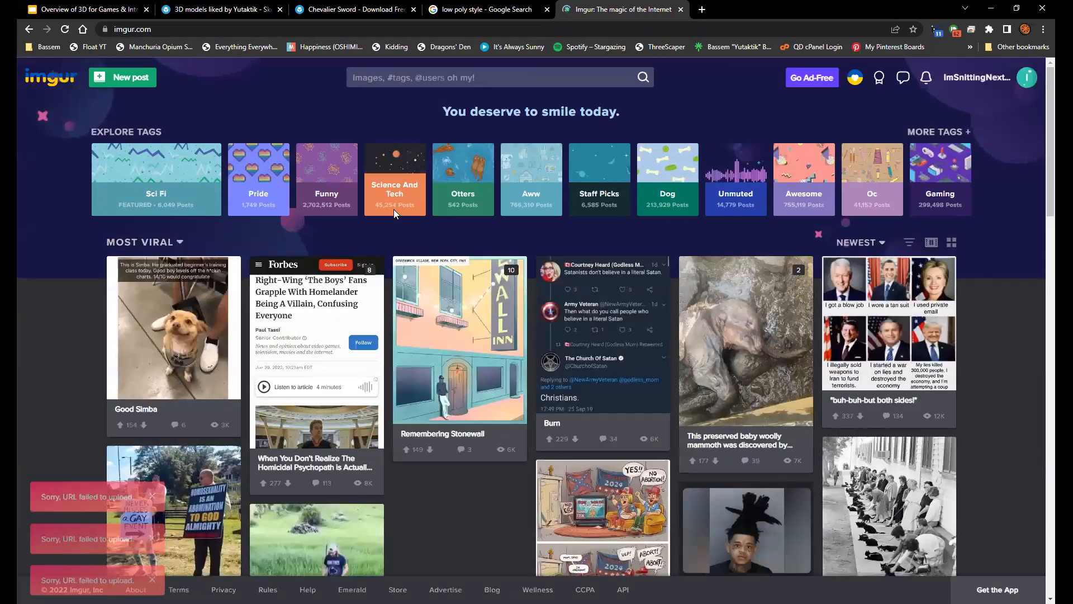
{"action": "left_click", "coordinate": [124, 76]}
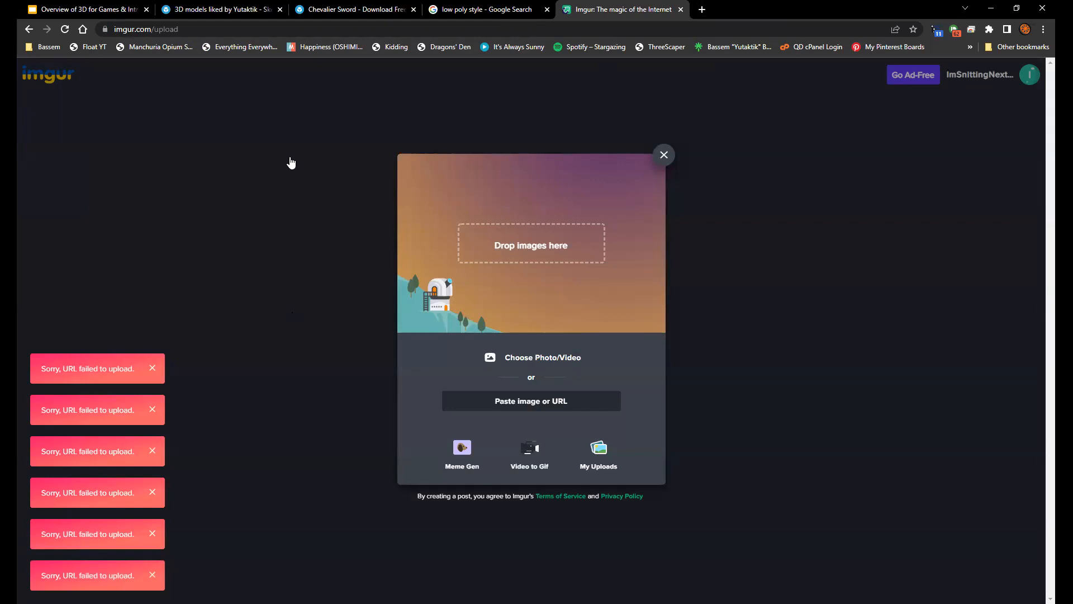
{"action": "key", "text": "ctrl+w"}
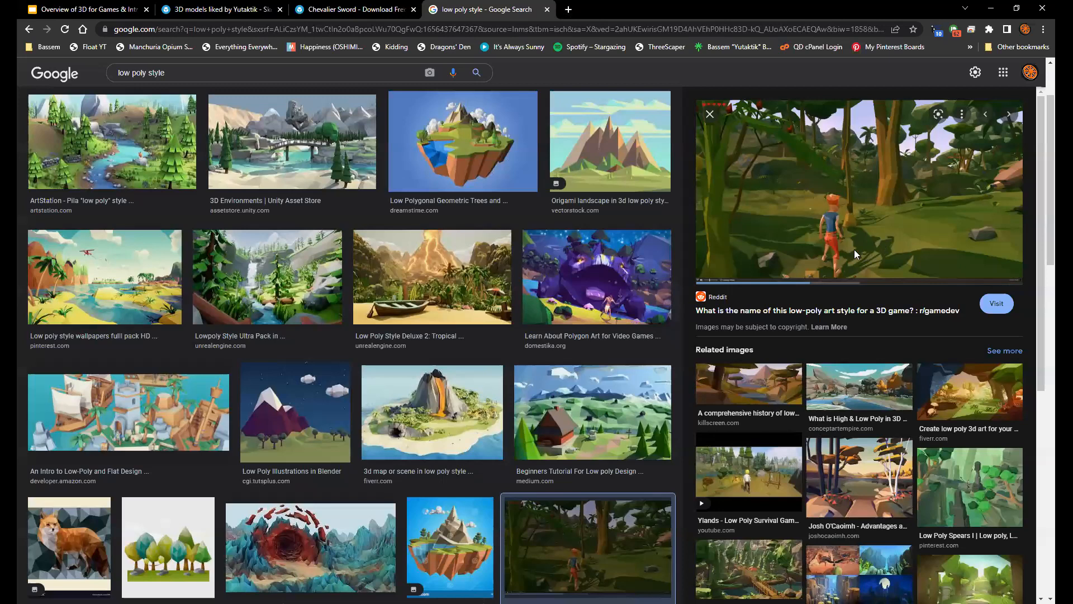
Preview the floating island image on a bright blue background and browse further low poly style results
{"action": "key", "text": "Left"}
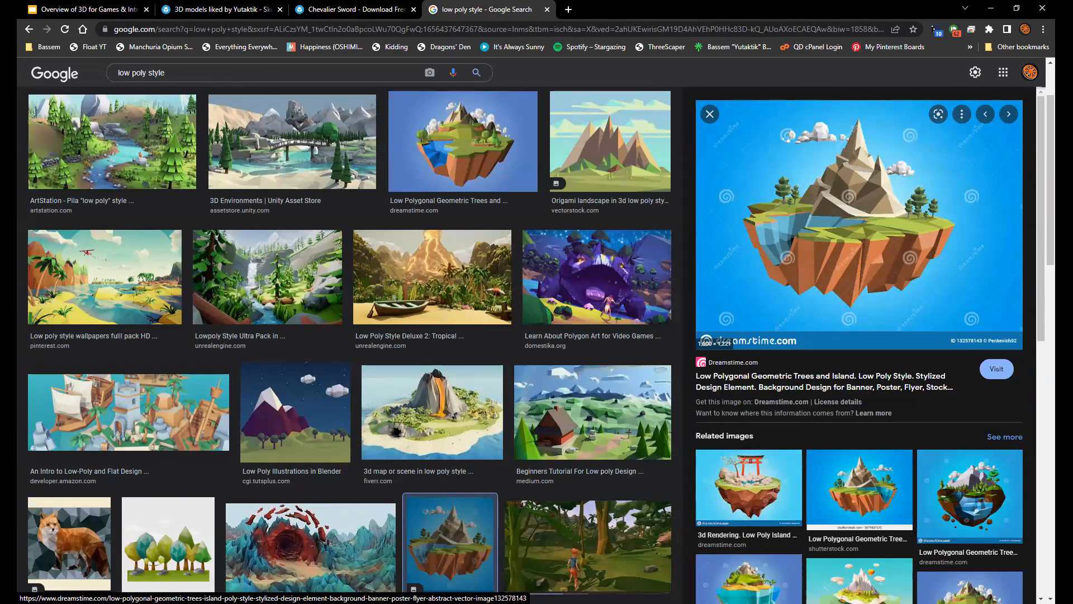
{"action": "scroll", "coordinate": [450, 542], "scroll_direction": "down", "scroll_amount": 3}
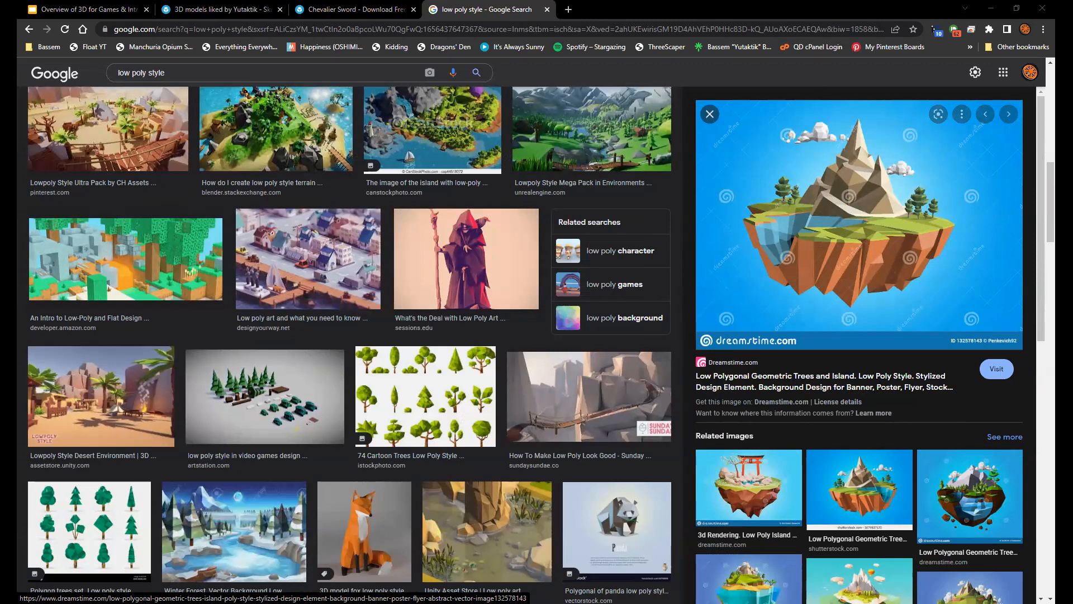
Open ArtStation in a new tab and go from the profile to the site's Explore page of trending artwork
{"action": "left_click", "coordinate": [567, 10]}
{"action": "type", "text": "art"}
{"action": "key", "text": "Return"}
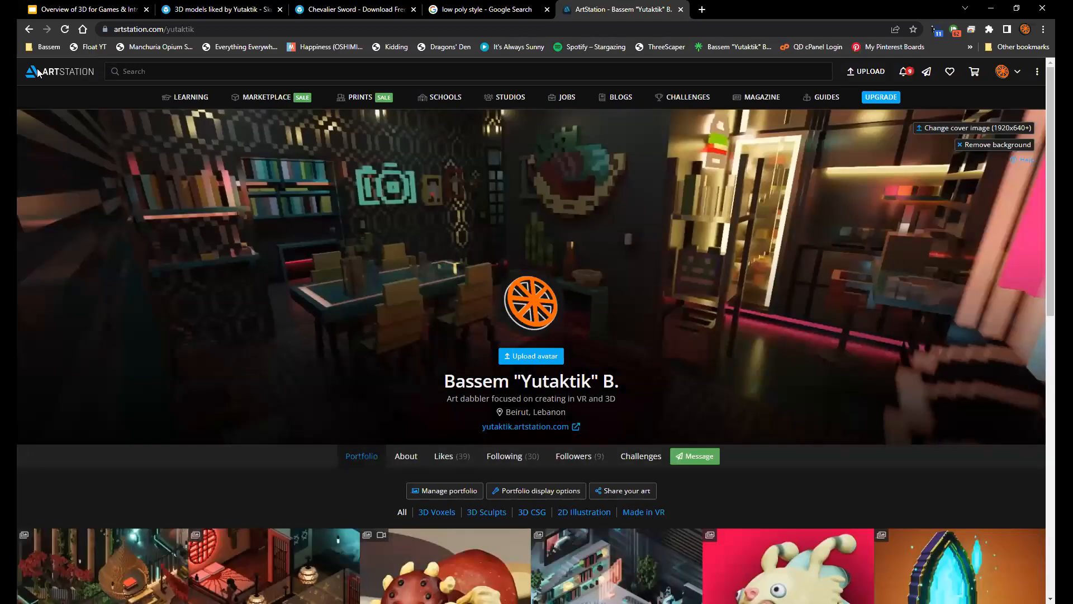
{"action": "left_click", "coordinate": [38, 73]}
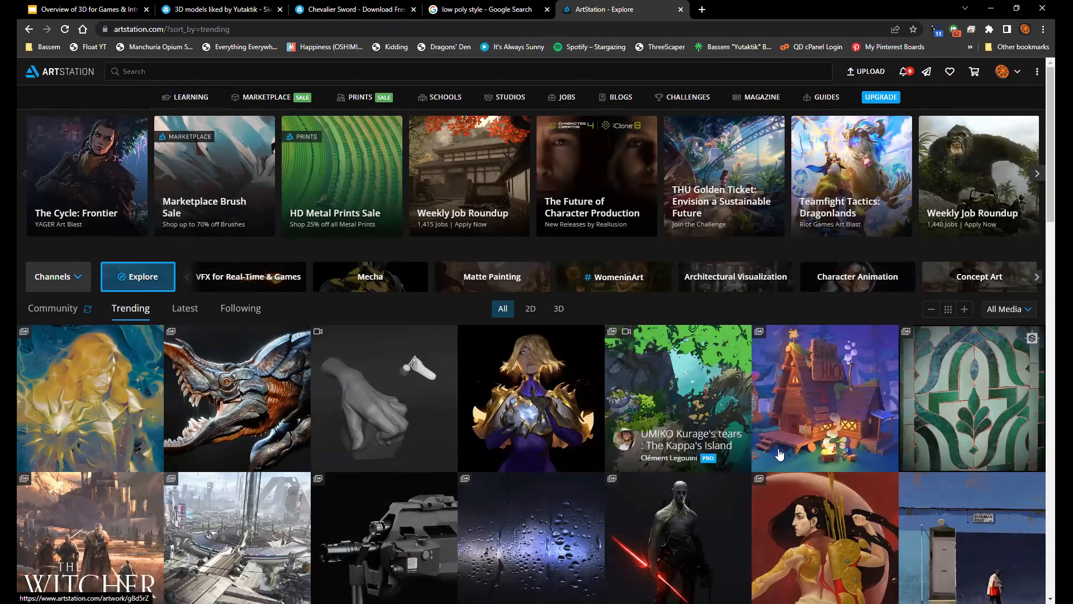
Search Google for "adobe color" in a new tab
{"action": "left_click", "coordinate": [706, 7]}
{"action": "type", "text": "adobe c"}
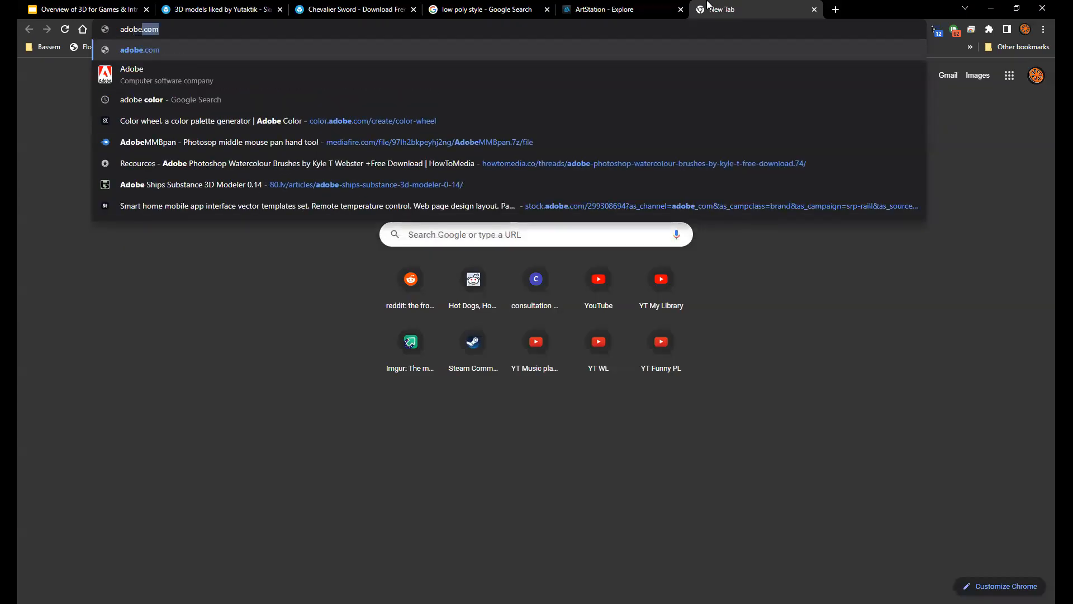
{"action": "type", "text": "olor"}
{"action": "key", "text": "Return"}
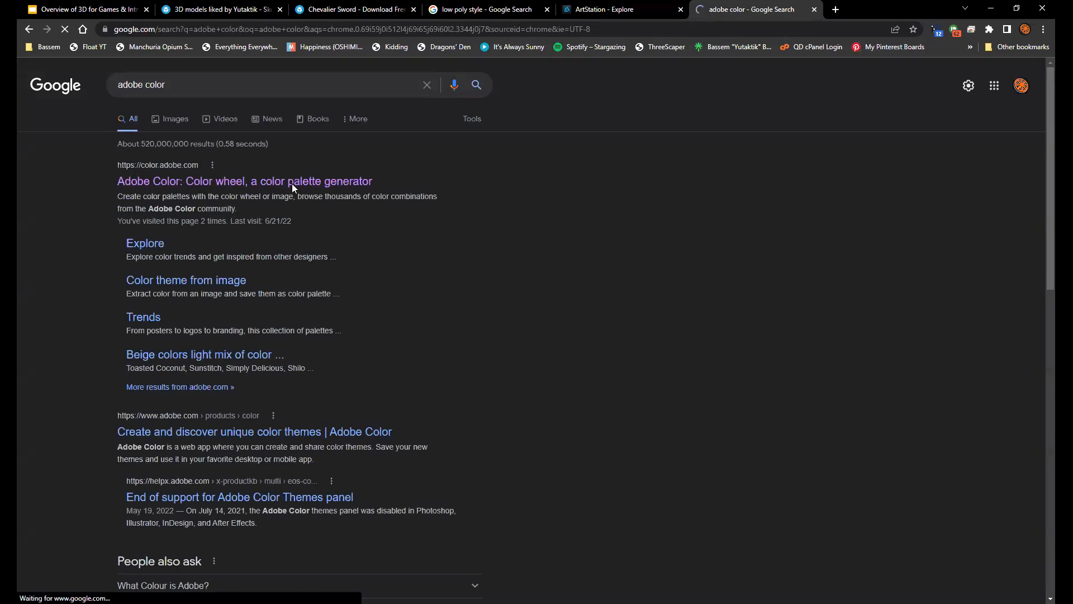
Open the Adobe Color wheel, apply the Monochromatic harmony rule and move the base color around the wheel to orange
{"action": "left_click", "coordinate": [292, 182]}
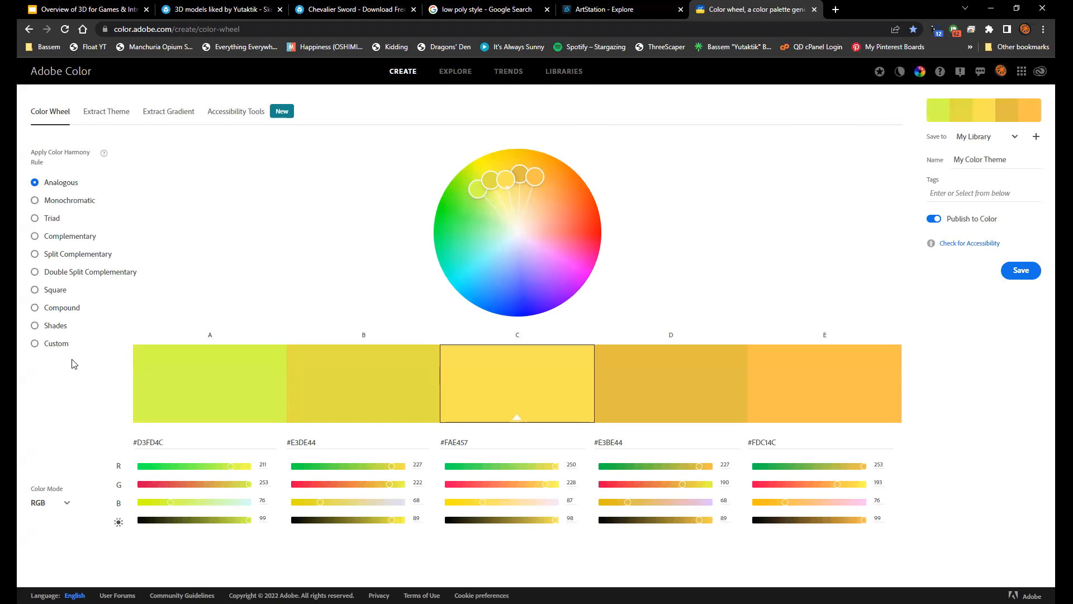
{"action": "left_click", "coordinate": [80, 202]}
{"action": "left_click_drag", "start_coordinate": [505, 184], "coordinate": [568, 218]}
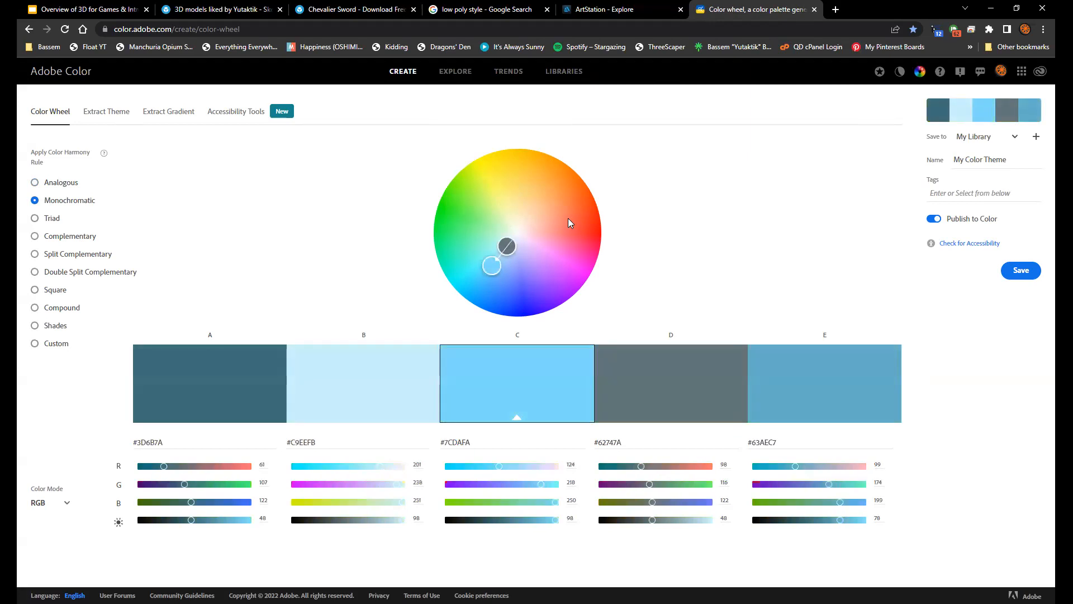
Try the Triad and Complementary rules, settle on Split Complementary and shift the base color to light orange #FA9A61
{"action": "left_click", "coordinate": [52, 219]}
{"action": "left_click", "coordinate": [78, 237]}
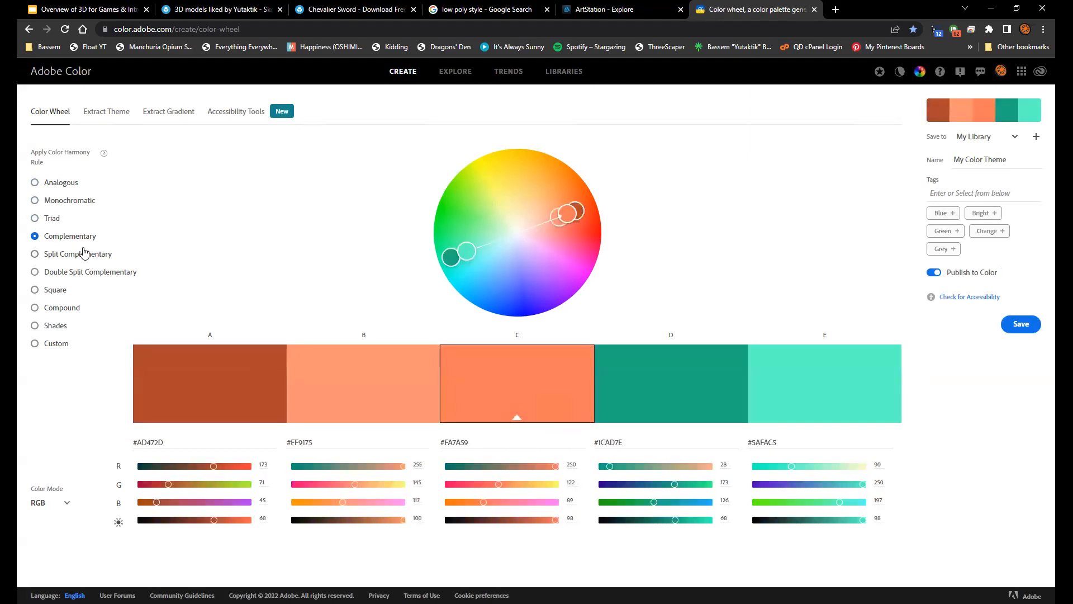
{"action": "left_click", "coordinate": [83, 254]}
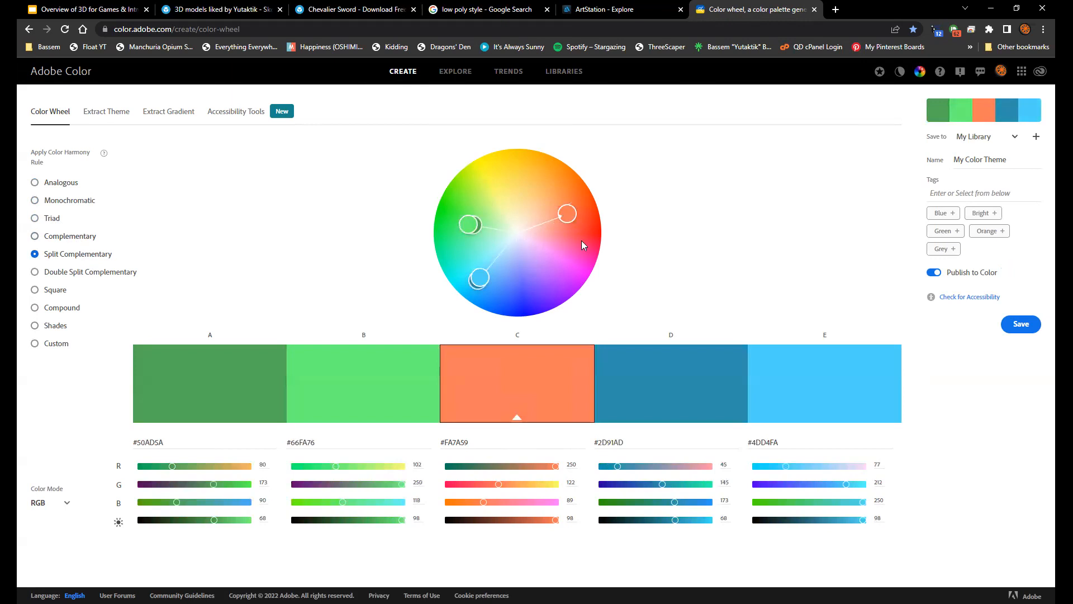
{"action": "left_click_drag", "start_coordinate": [578, 213], "coordinate": [567, 209]}
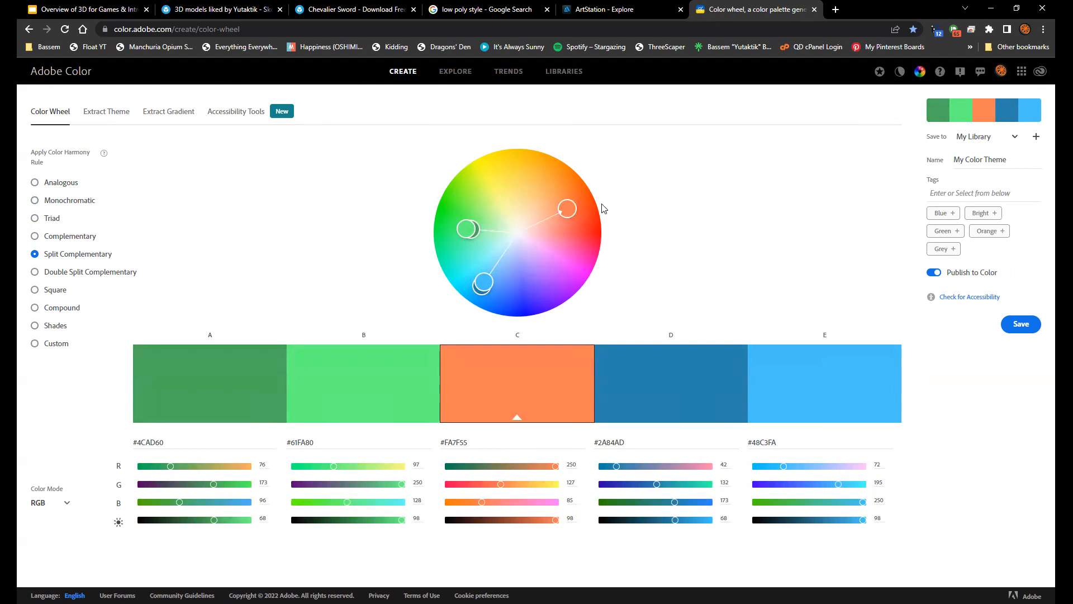
{"action": "left_click_drag", "start_coordinate": [569, 207], "coordinate": [558, 201]}
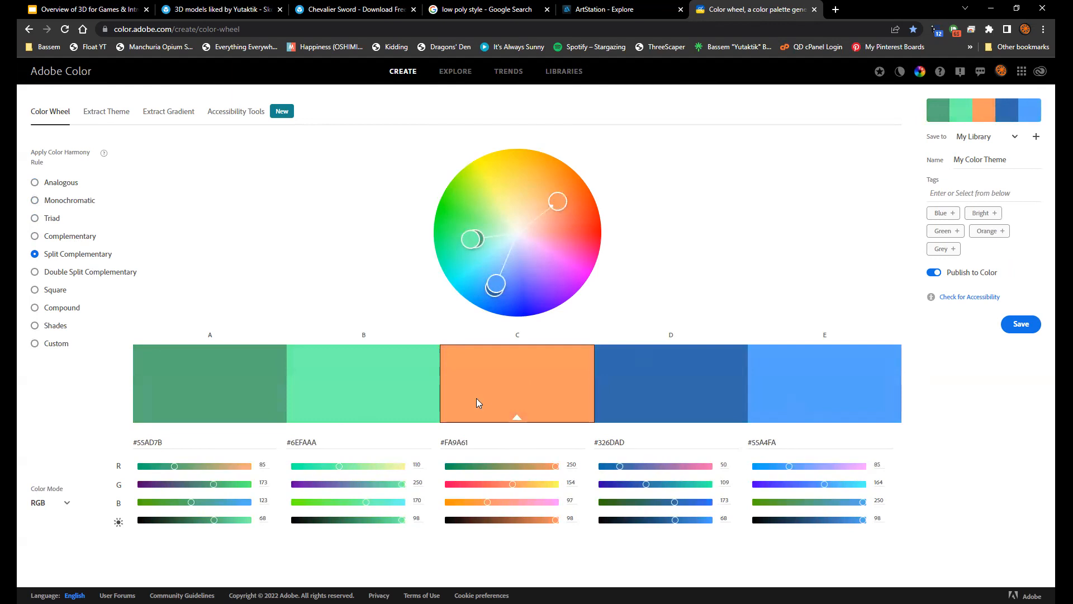
Apply the Double Split Complementary harmony rule and look at the library choices for saving the theme
{"action": "left_click", "coordinate": [86, 274]}
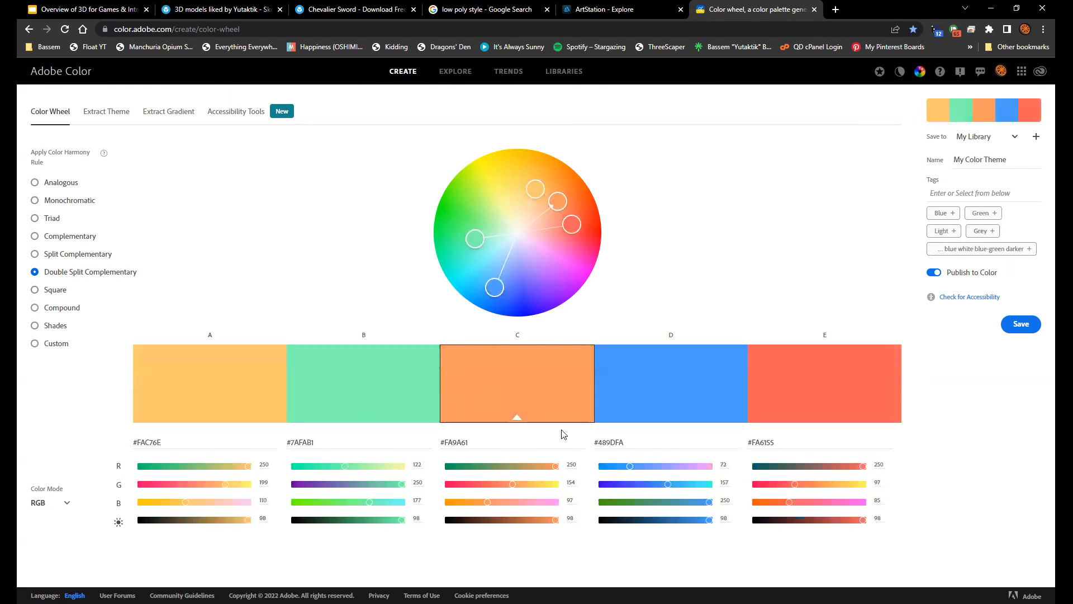
{"action": "left_click", "coordinate": [1015, 138]}
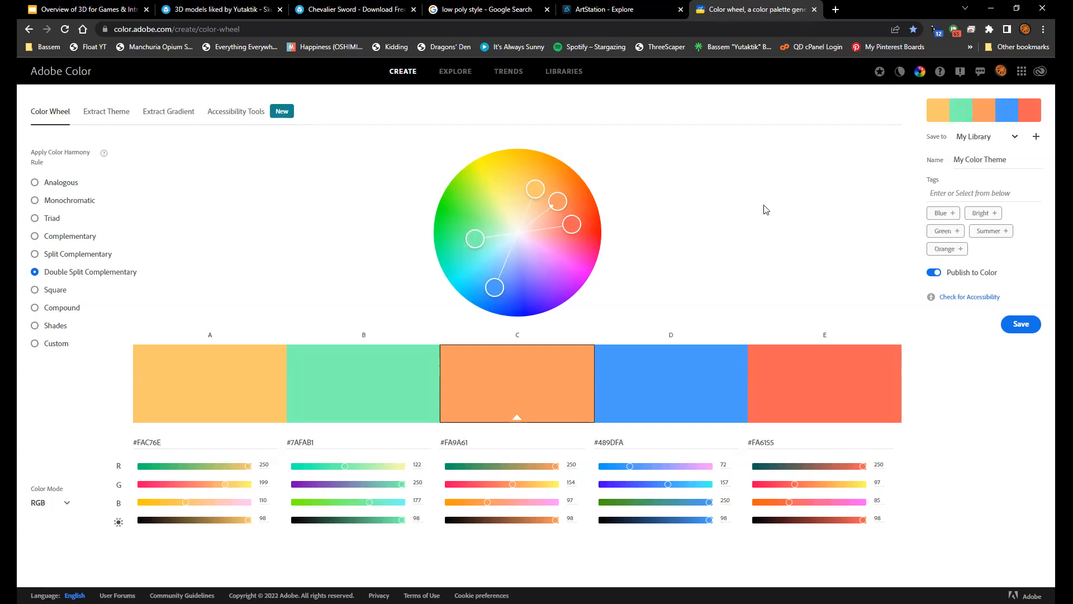
{"action": "left_click", "coordinate": [708, 228]}
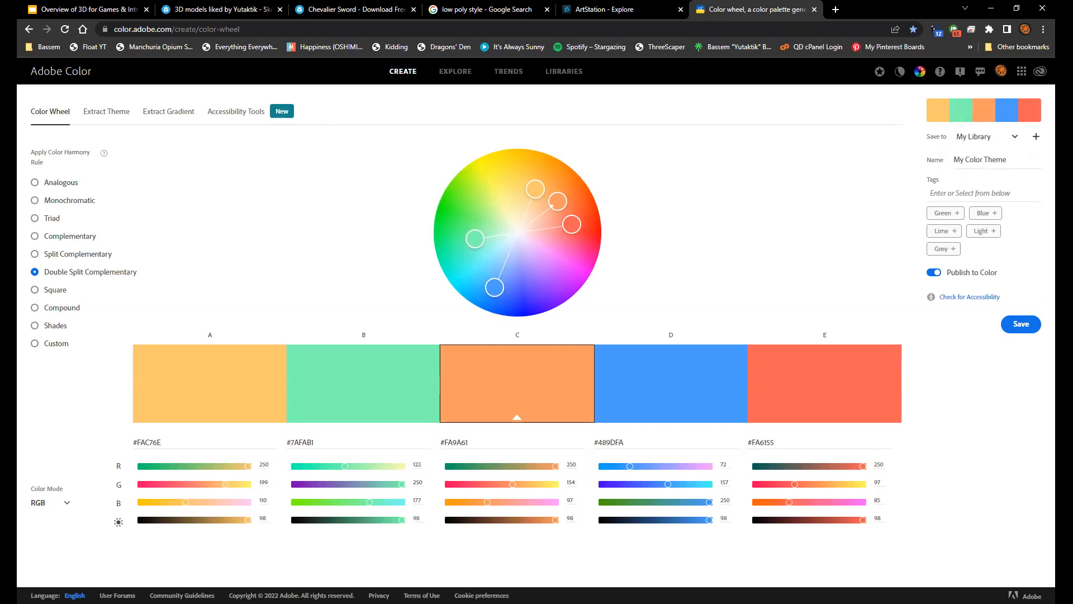
Go to colourlovers.com and open its page for browsing color palettes
{"action": "left_click", "coordinate": [555, 22]}
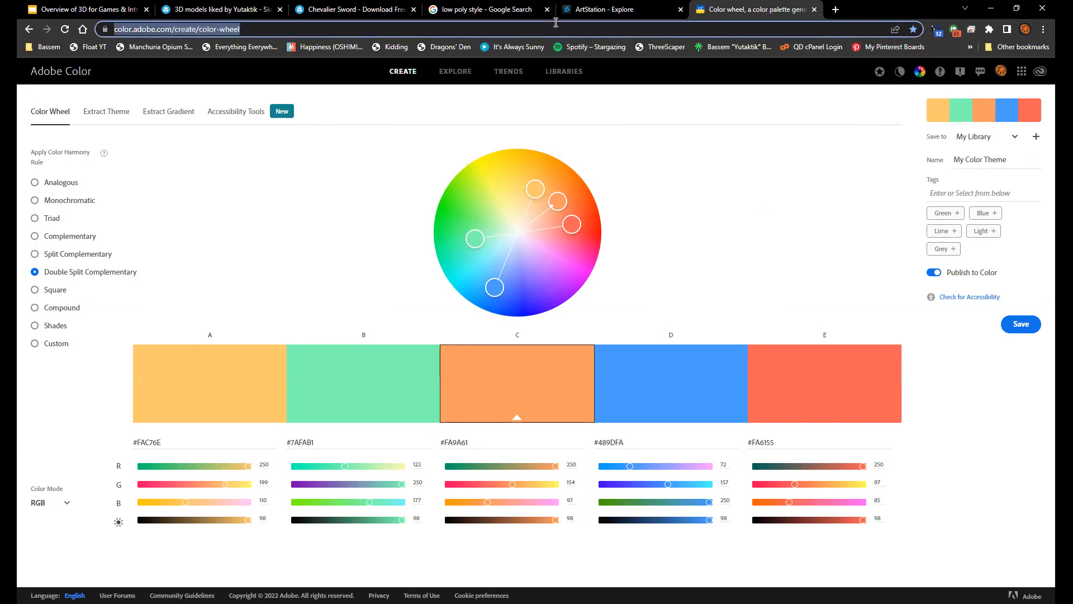
{"action": "type", "text": "colourlovers.com"}
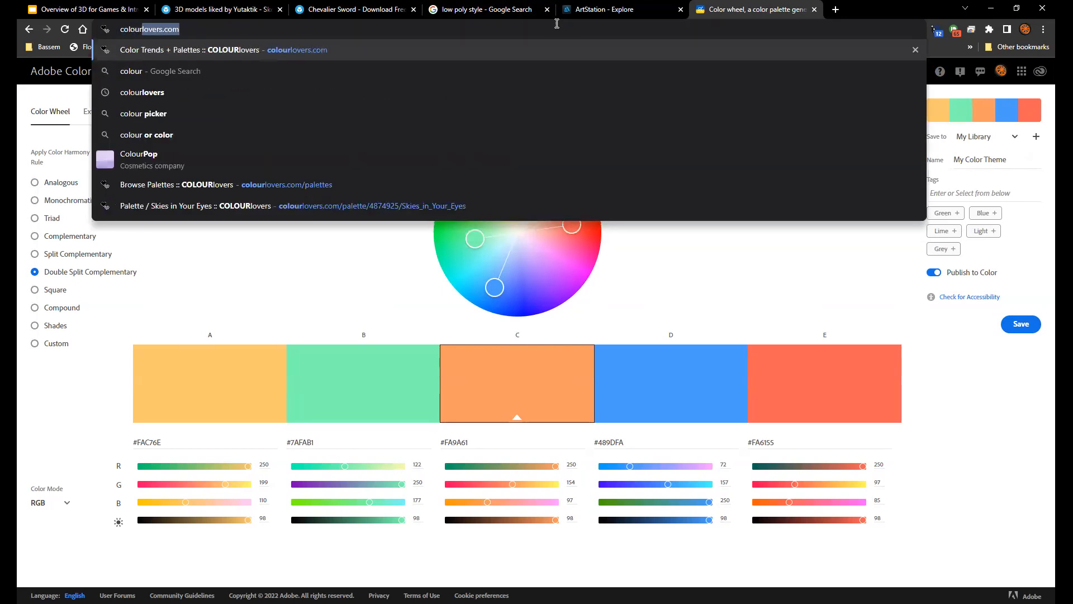
{"action": "key", "text": "Right"}
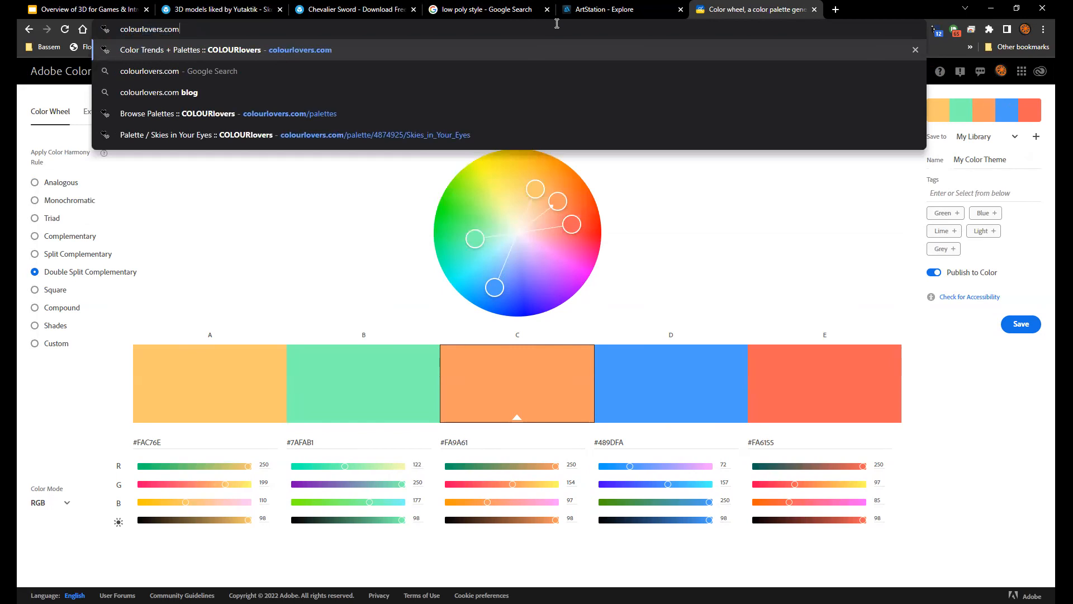
{"action": "key", "text": "Return"}
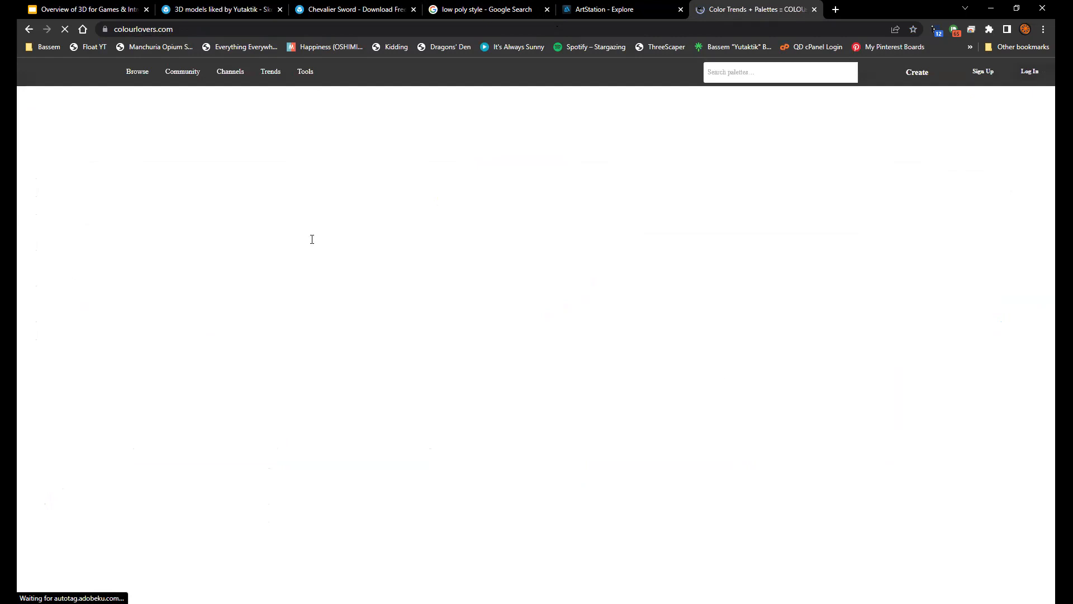
{"action": "scroll", "coordinate": [311, 239], "scroll_direction": "down", "scroll_amount": 4}
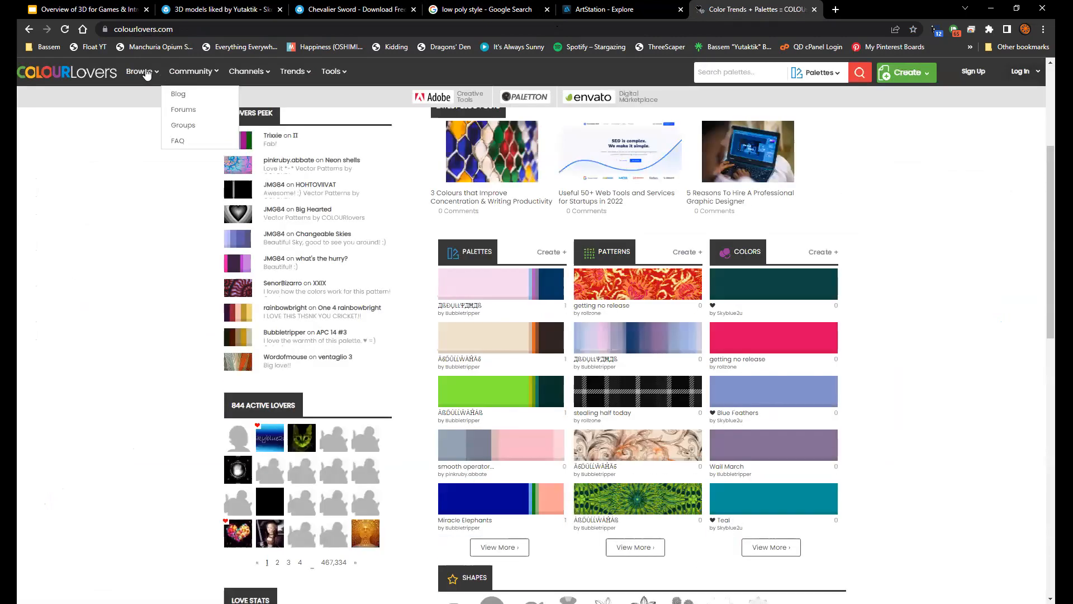
{"action": "left_click", "coordinate": [144, 93]}
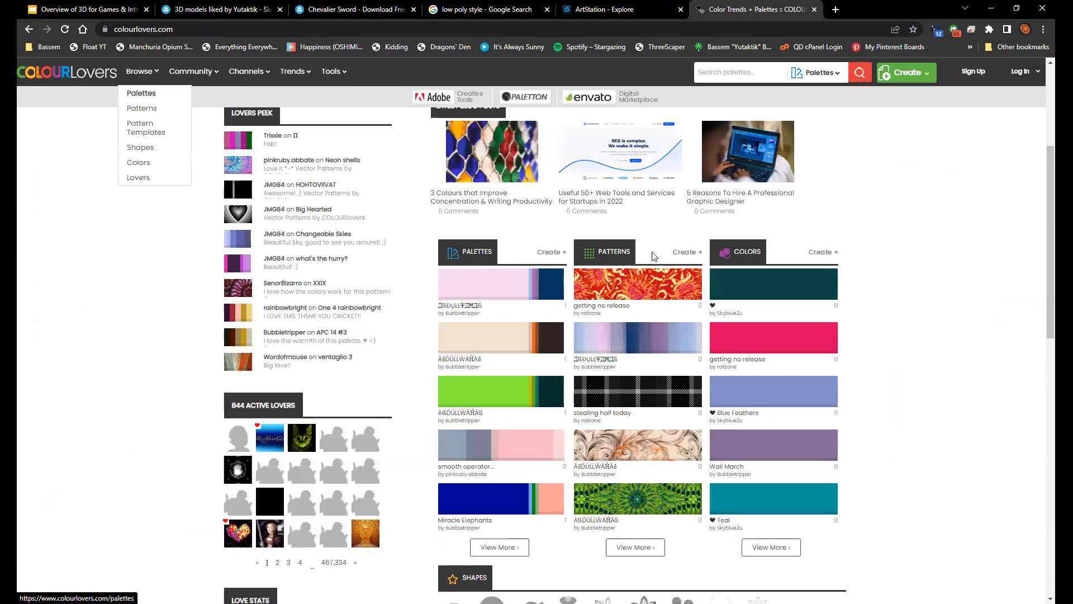
Search the COLOURlovers palettes for "synthwave" and look through the resulting color schemes
{"action": "left_click", "coordinate": [719, 73]}
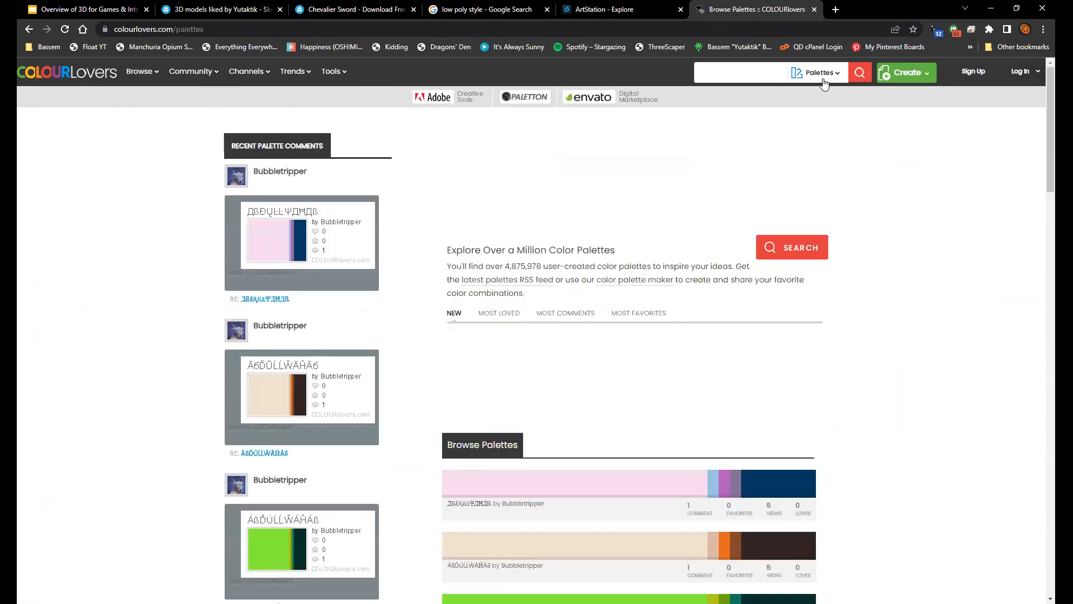
{"action": "type", "text": "synthwave"}
{"action": "key", "text": "Return"}
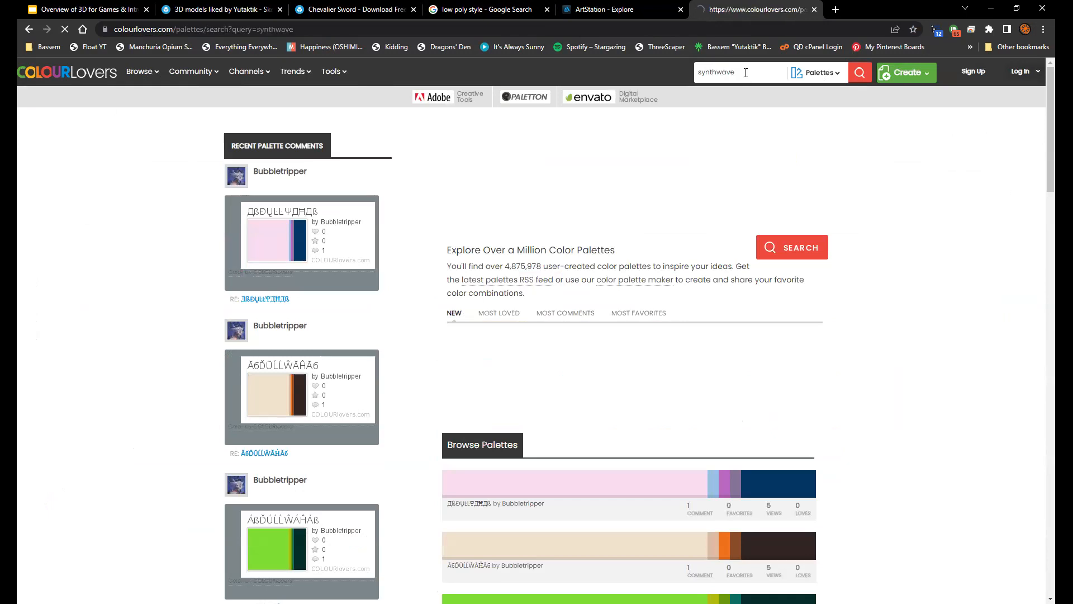
{"action": "scroll", "coordinate": [917, 366], "scroll_direction": "down", "scroll_amount": 5}
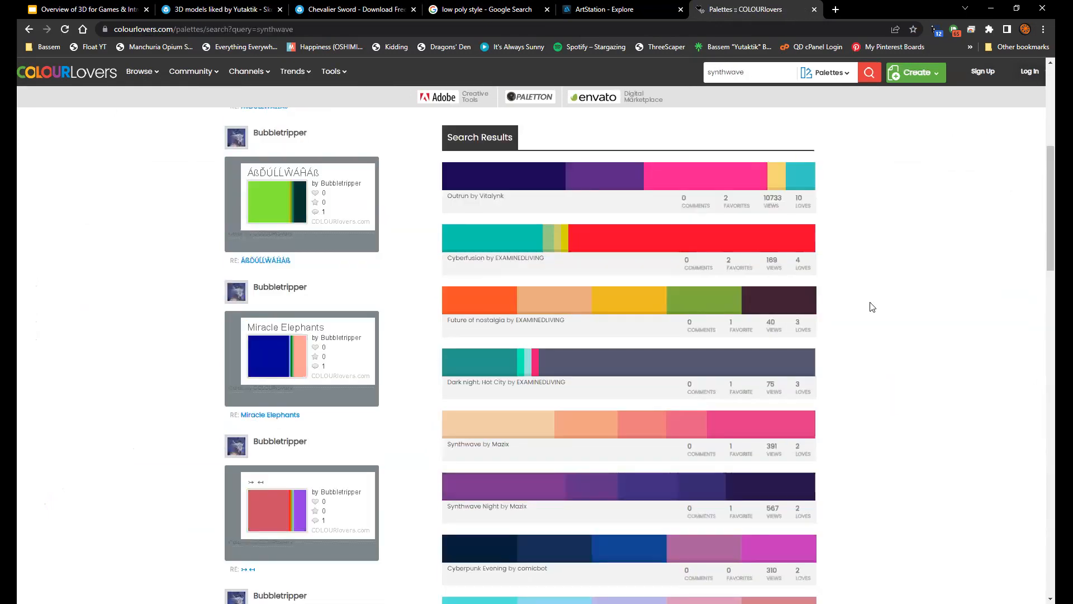
{"action": "scroll", "coordinate": [839, 330], "scroll_direction": "down", "scroll_amount": 10}
{"action": "scroll", "coordinate": [814, 359], "scroll_direction": "up", "scroll_amount": 4}
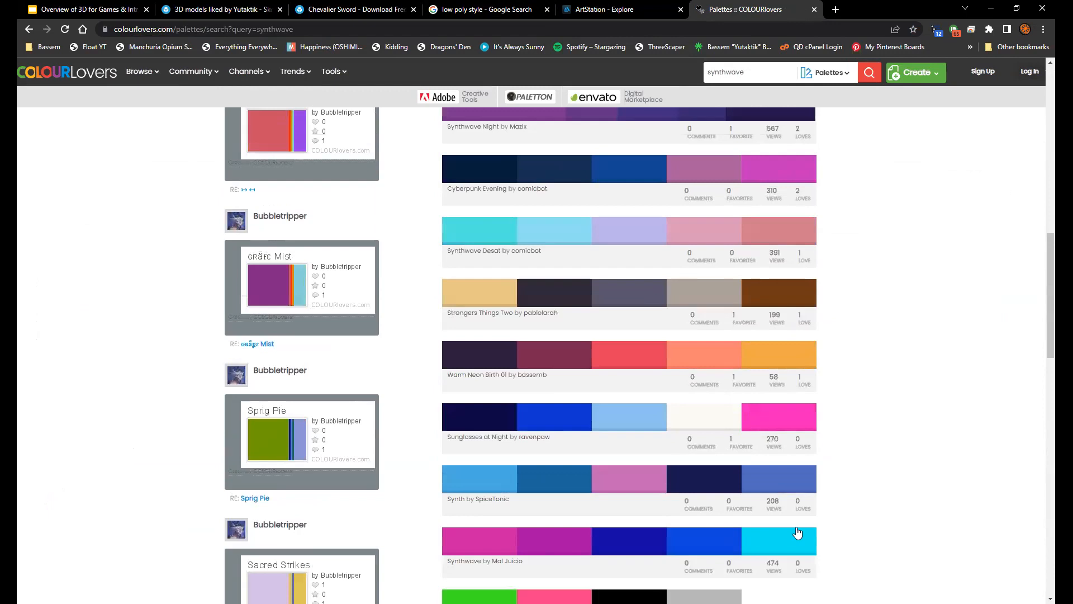
{"action": "scroll", "coordinate": [904, 374], "scroll_direction": "down", "scroll_amount": 4}
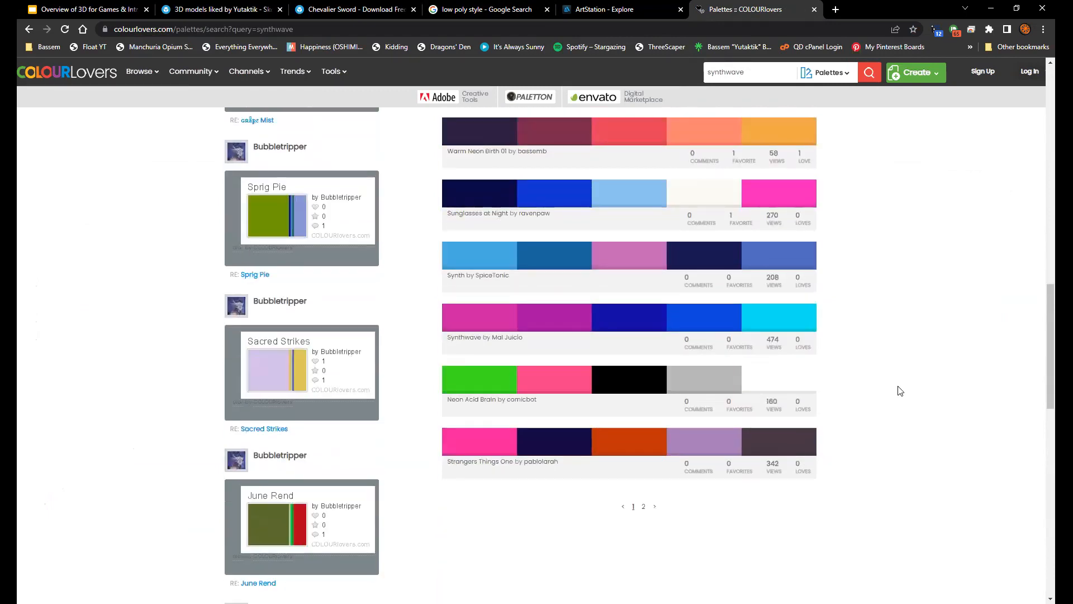
{"action": "scroll", "coordinate": [900, 390], "scroll_direction": "down", "scroll_amount": 3}
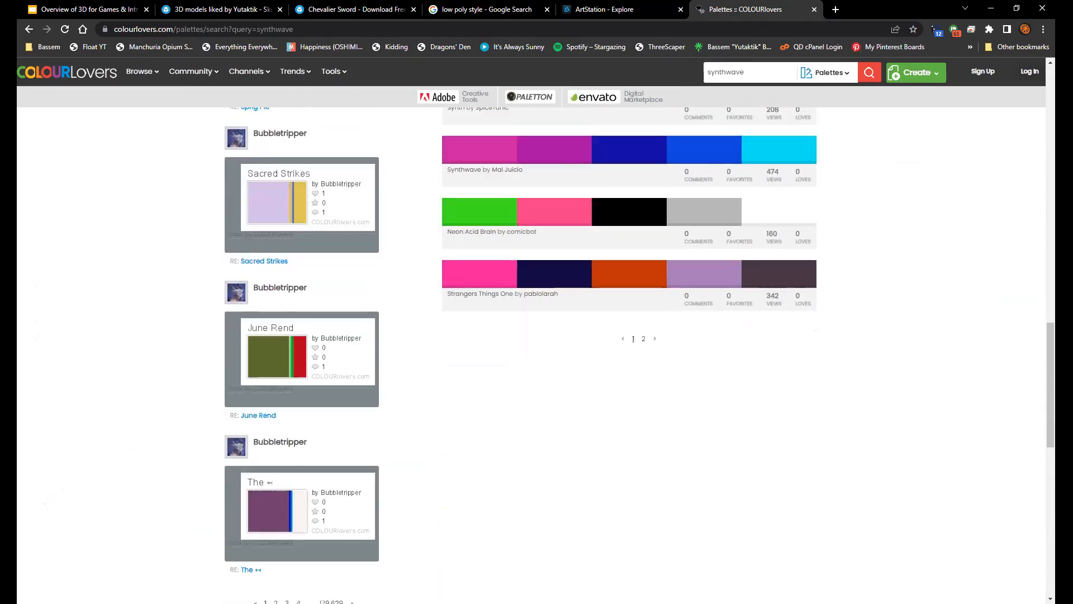
Go to ambientcg.com and look over the homepage's PBR material previews and sections
{"action": "left_click", "coordinate": [301, 28]}
{"action": "type", "text": "ambient"}
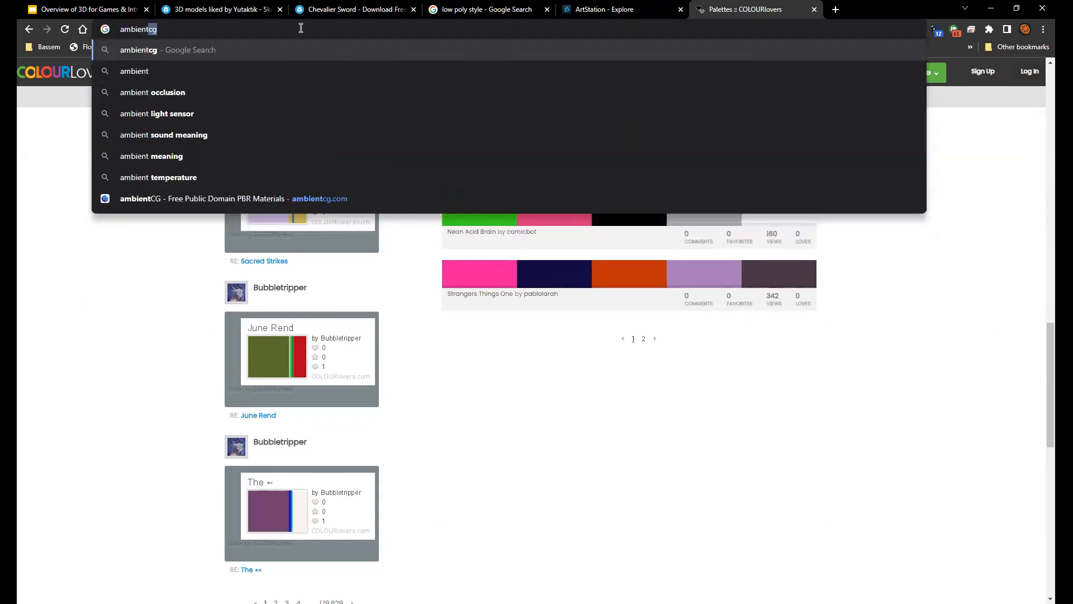
{"action": "type", "text": "cg"}
{"action": "key", "text": "Return"}
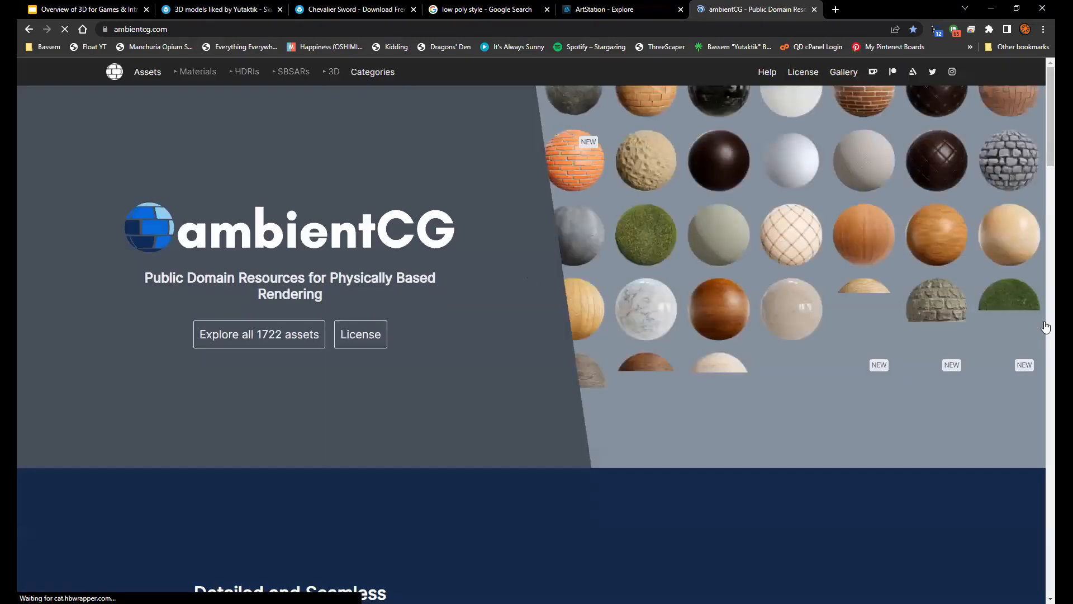
{"action": "scroll", "coordinate": [559, 368], "scroll_direction": "down", "scroll_amount": 5}
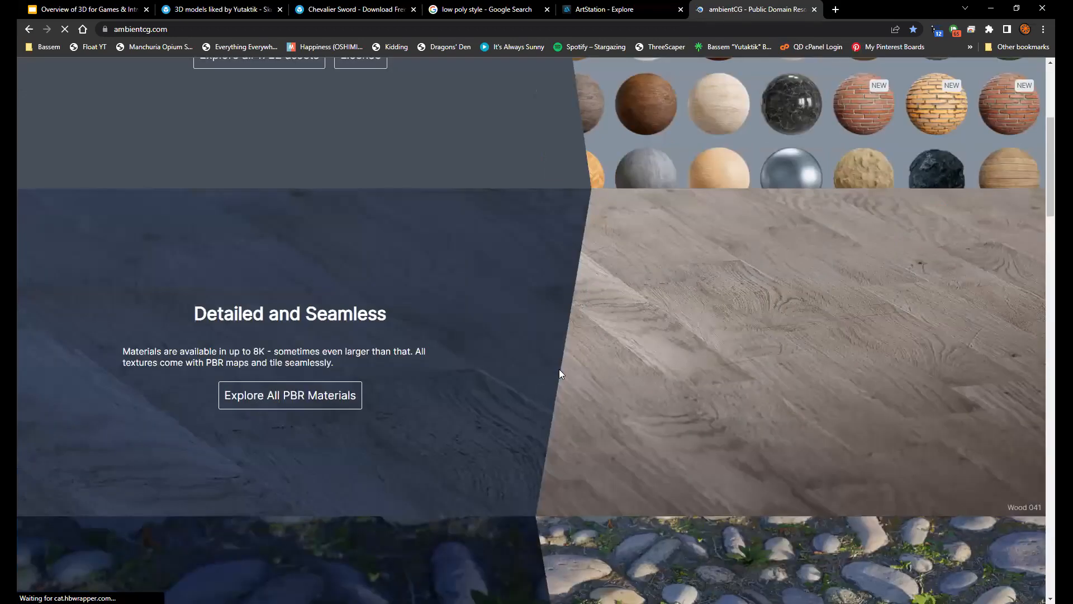
{"action": "scroll", "coordinate": [636, 189], "scroll_direction": "up", "scroll_amount": 2}
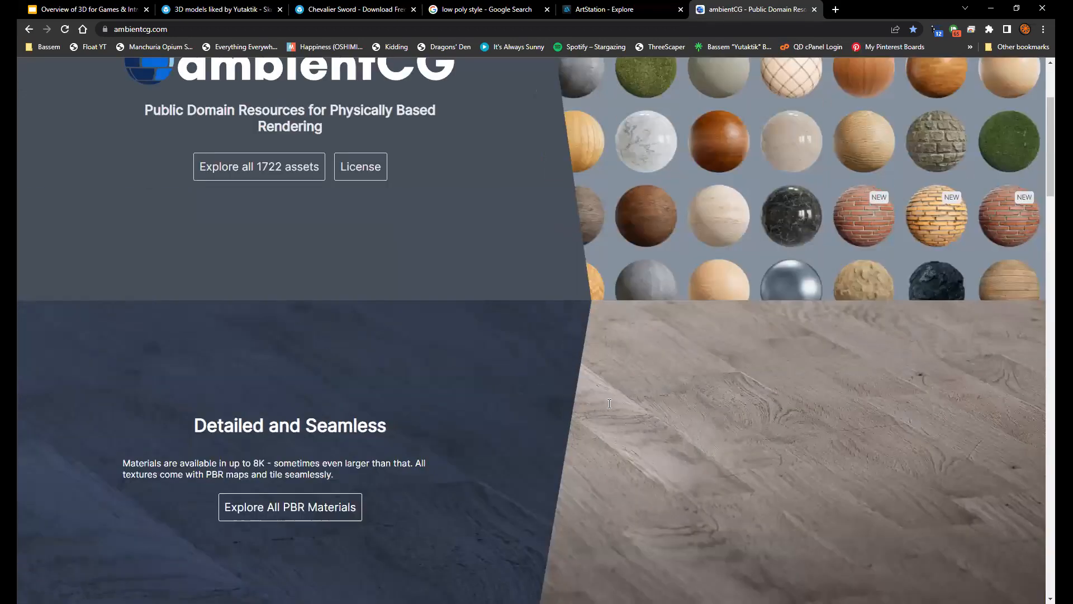
{"action": "scroll", "coordinate": [267, 271], "scroll_direction": "up", "scroll_amount": 3}
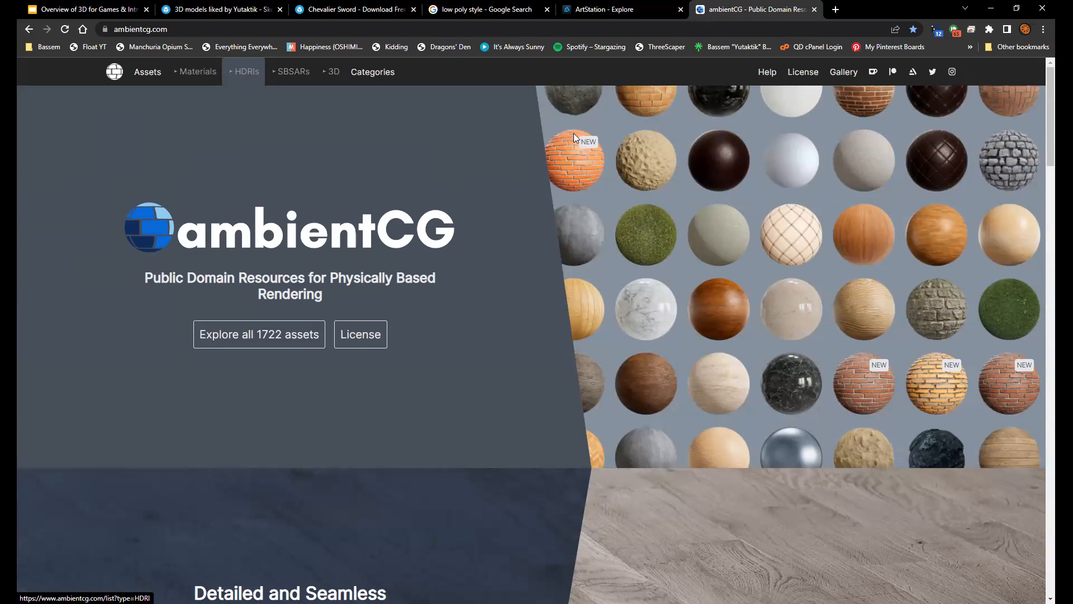
Go to polyhaven.com and view the homepage's HDRIs, Textures and Models sections
{"action": "left_click", "coordinate": [447, 28]}
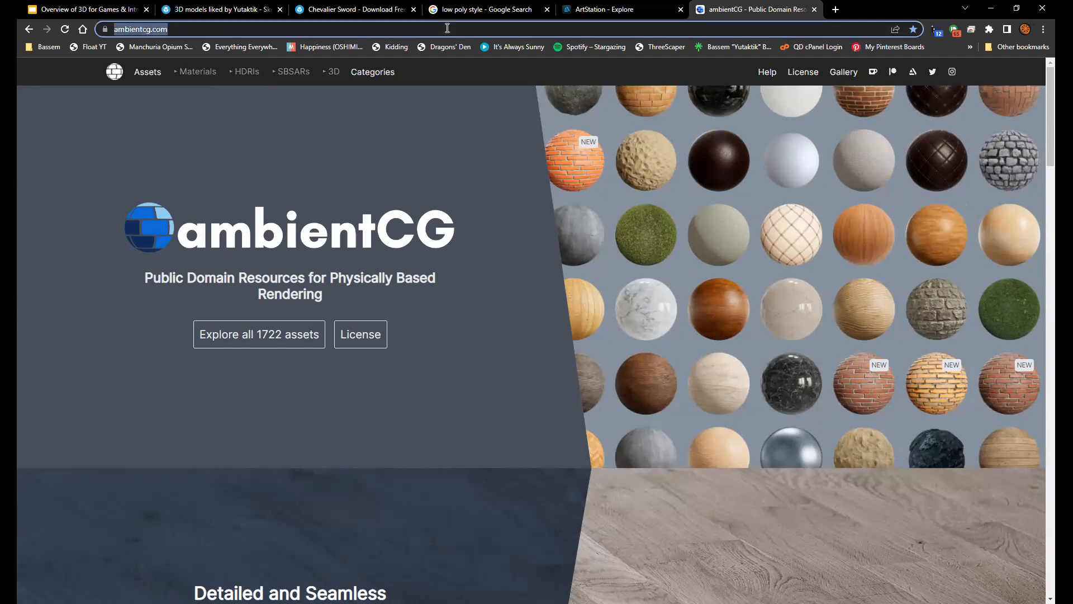
{"action": "type", "text": "polyhaven.com"}
{"action": "key", "text": "Return"}
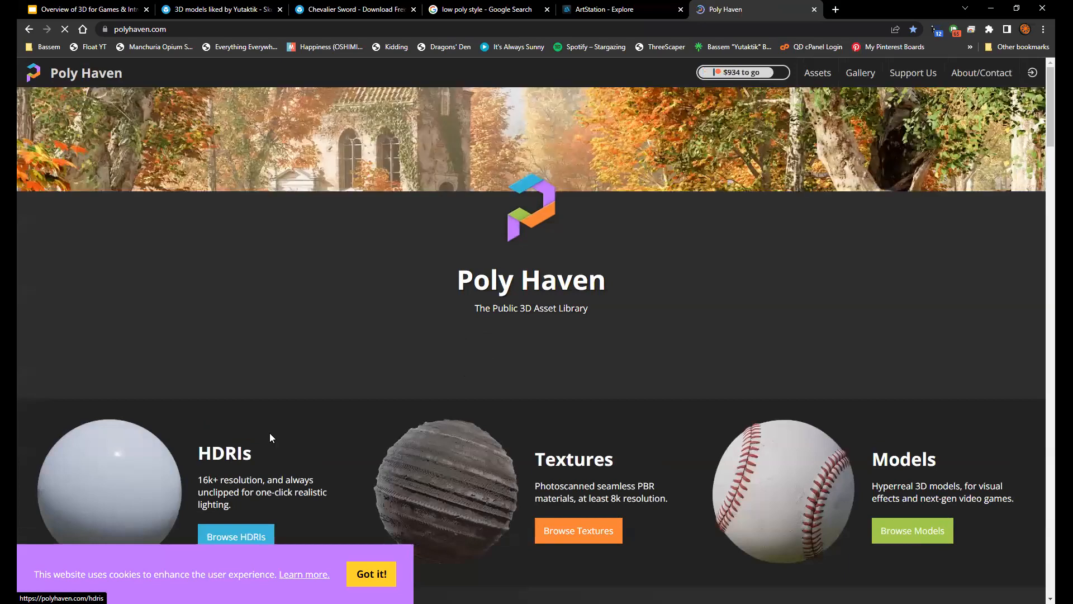
{"action": "scroll", "coordinate": [269, 437], "scroll_direction": "down", "scroll_amount": 3}
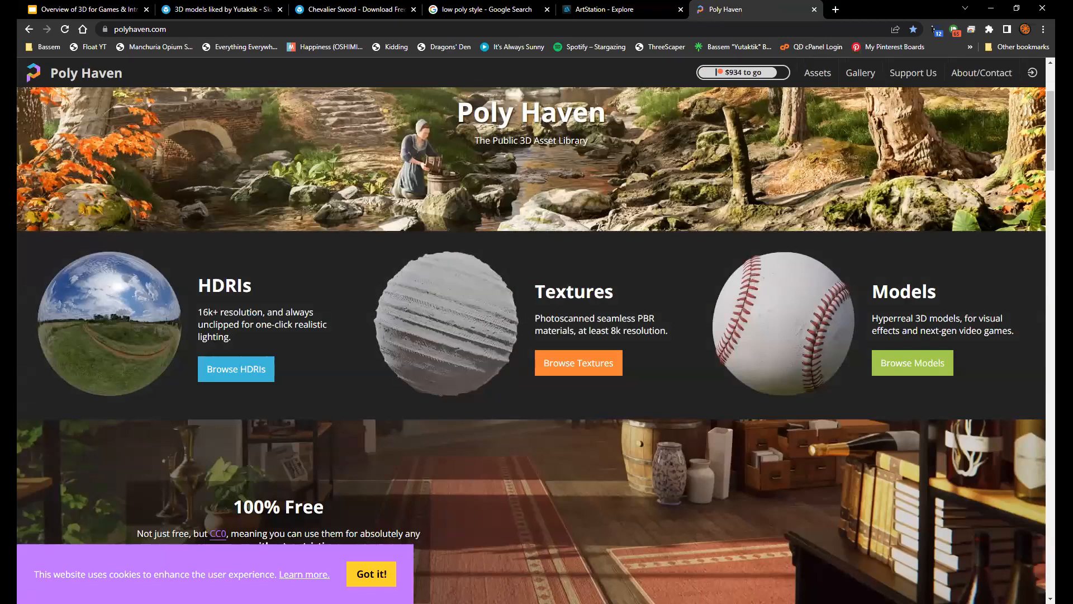
Go to the Quixel Megascans page at quixel.com/megascans
{"action": "left_click", "coordinate": [240, 27]}
{"action": "type", "text": "qui"}
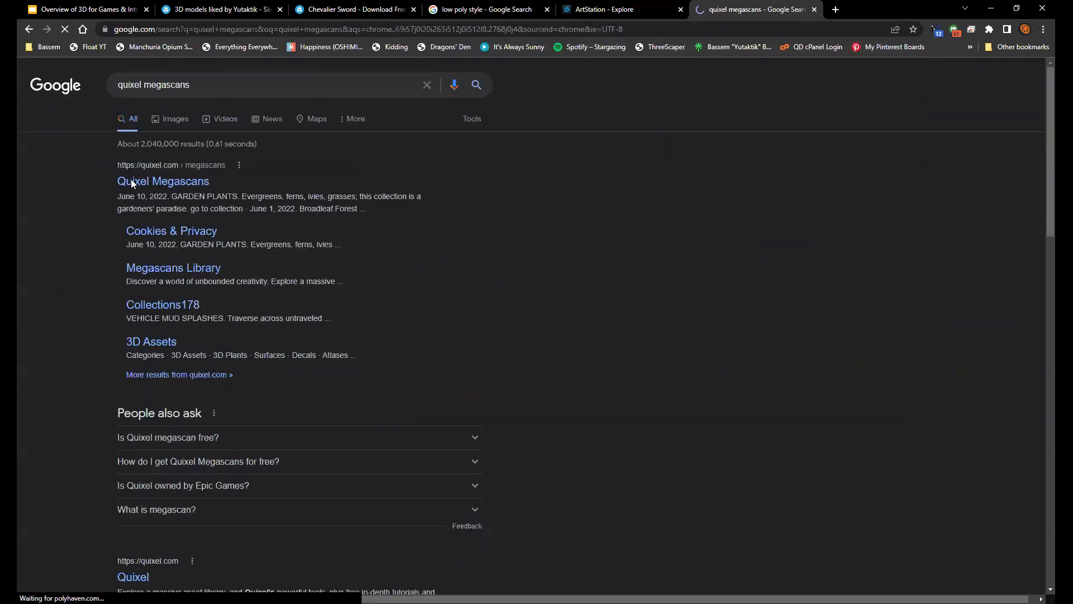
{"action": "left_click", "coordinate": [131, 179]}
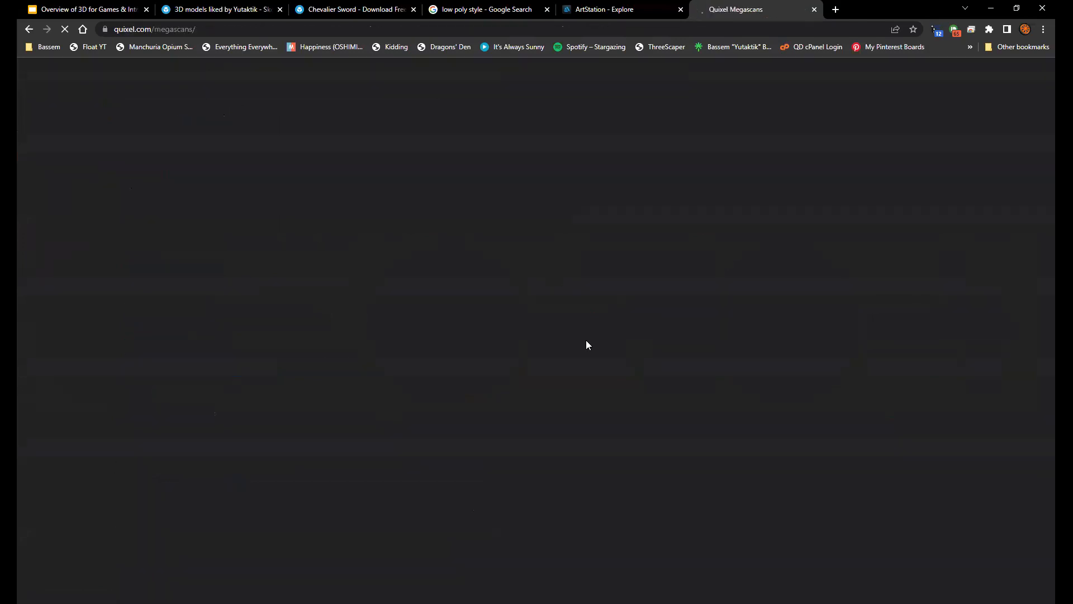